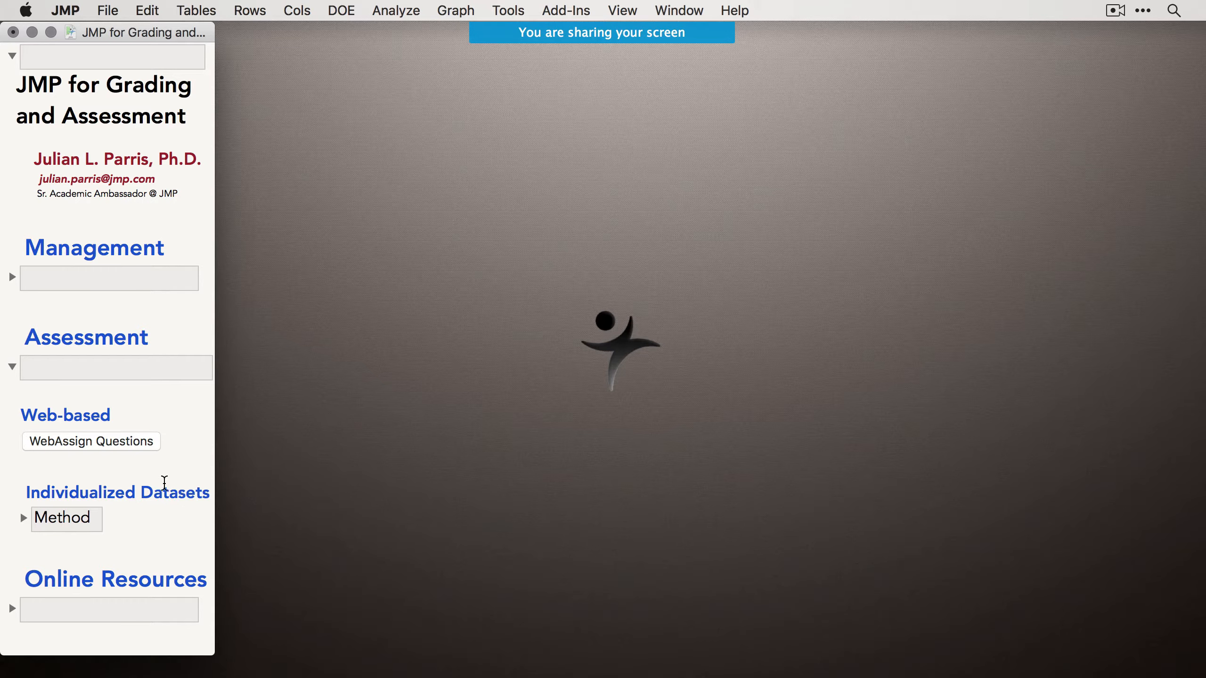
Open the Large class gradebook from the journal's Management section and enlarge its window.
click(12, 366)
click(12, 278)
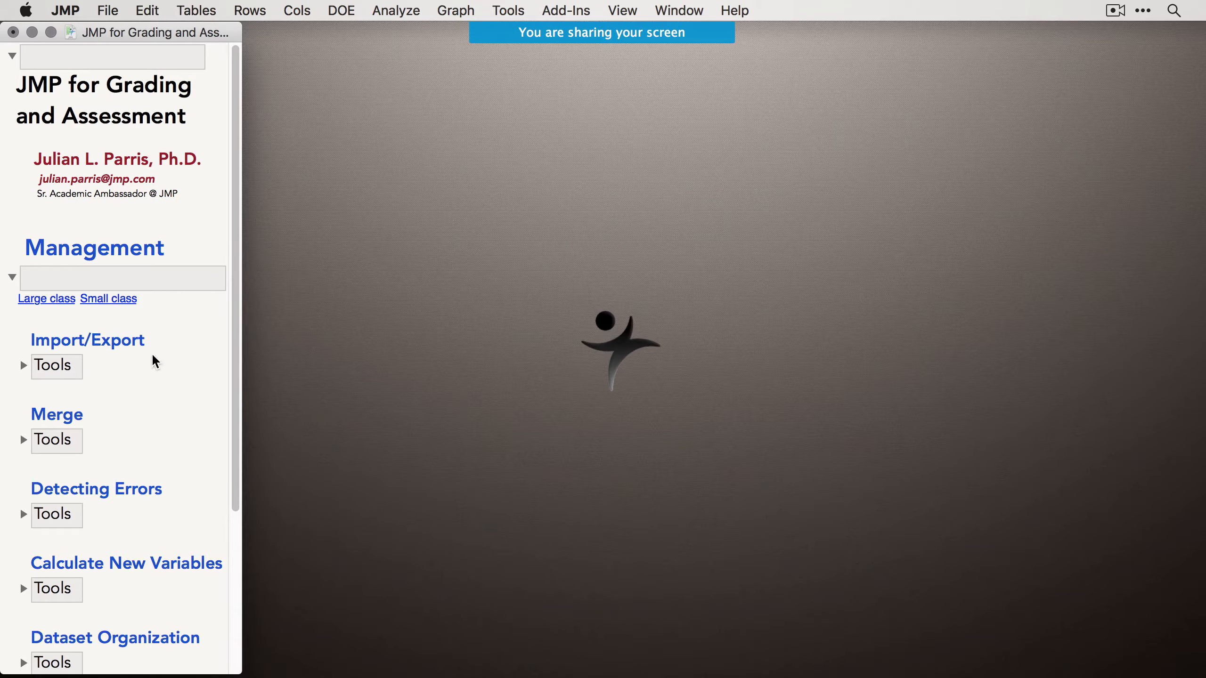
click(47, 300)
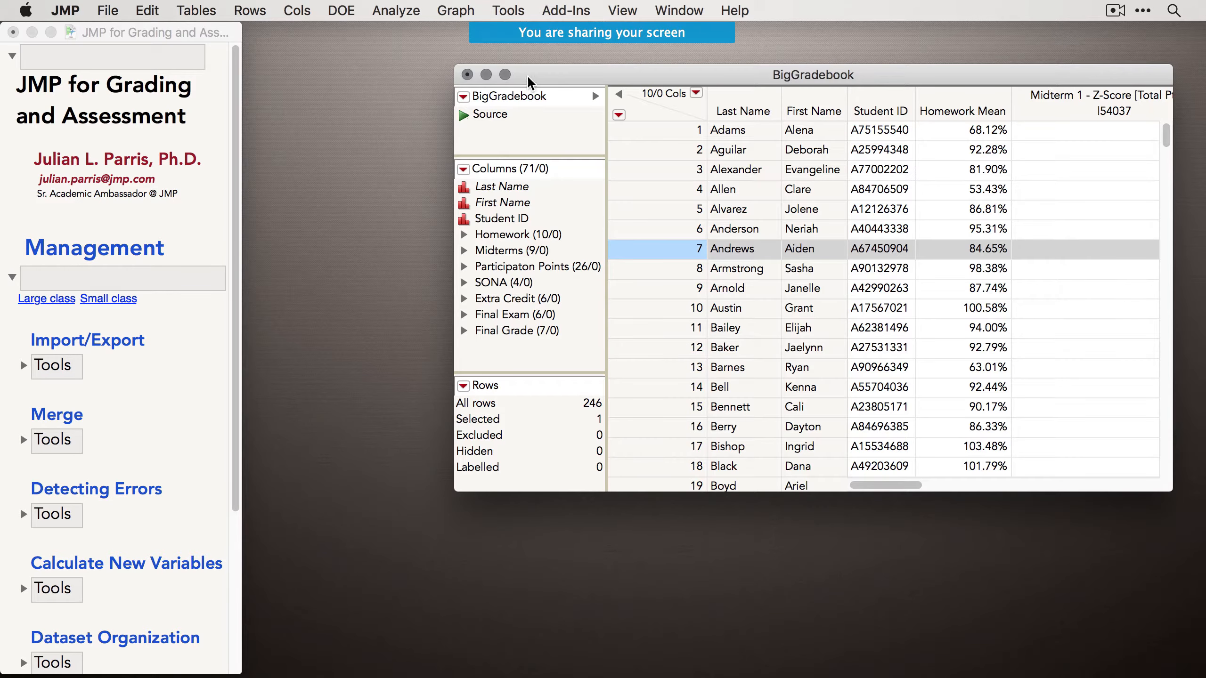
drag(528, 81, 317, 42)
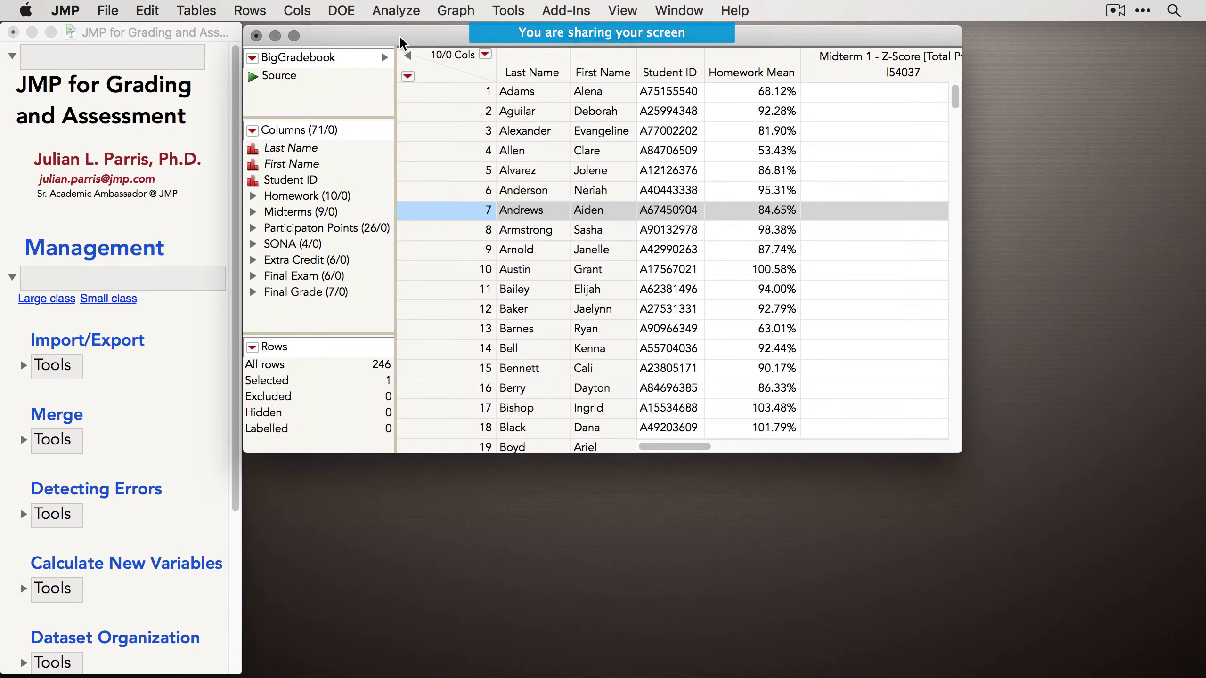
drag(402, 42, 335, 61)
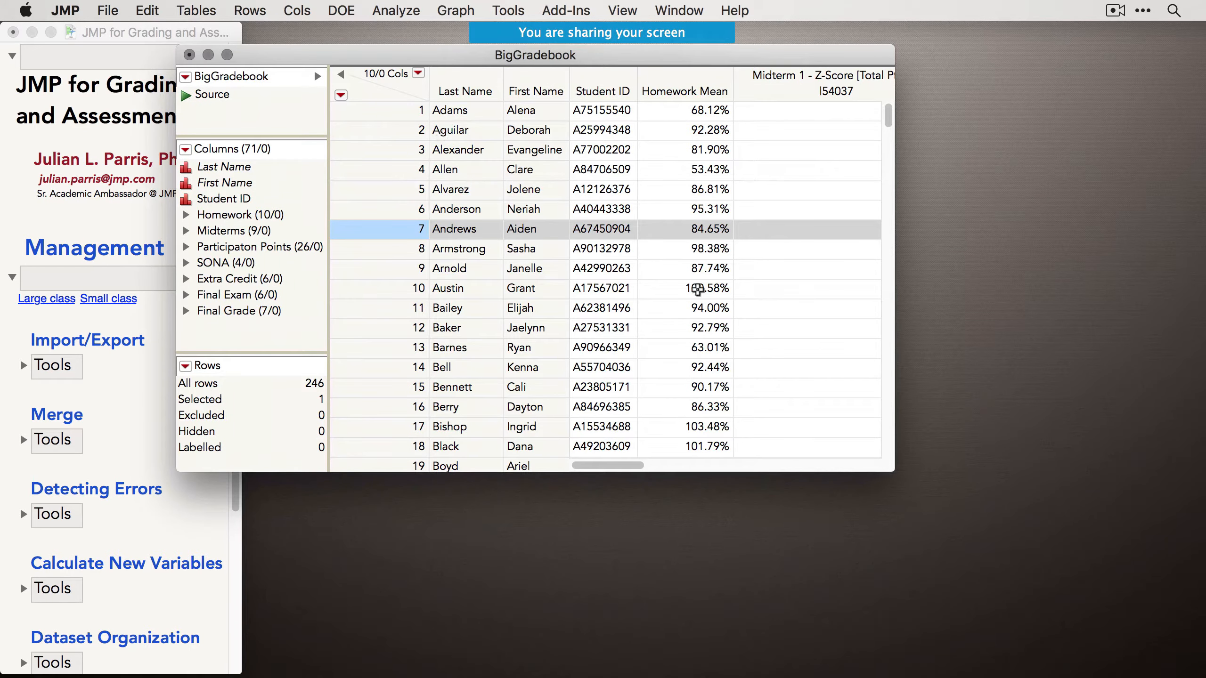
drag(884, 459, 1126, 617)
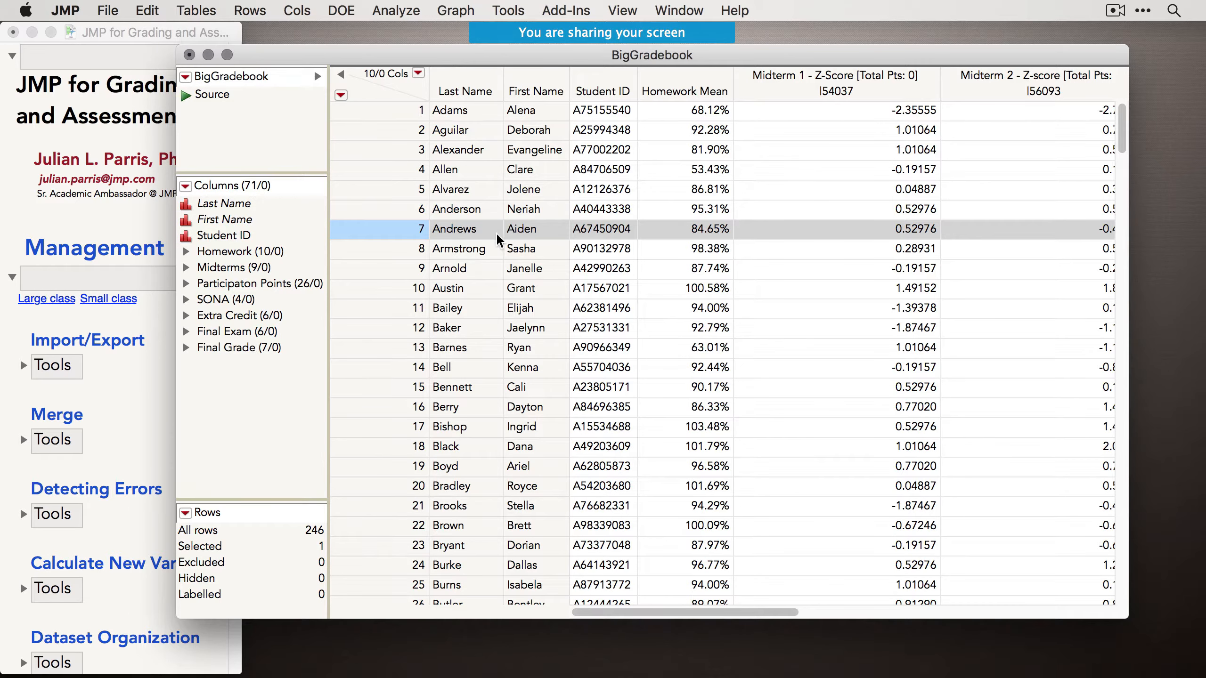
drag(662, 65, 623, 86)
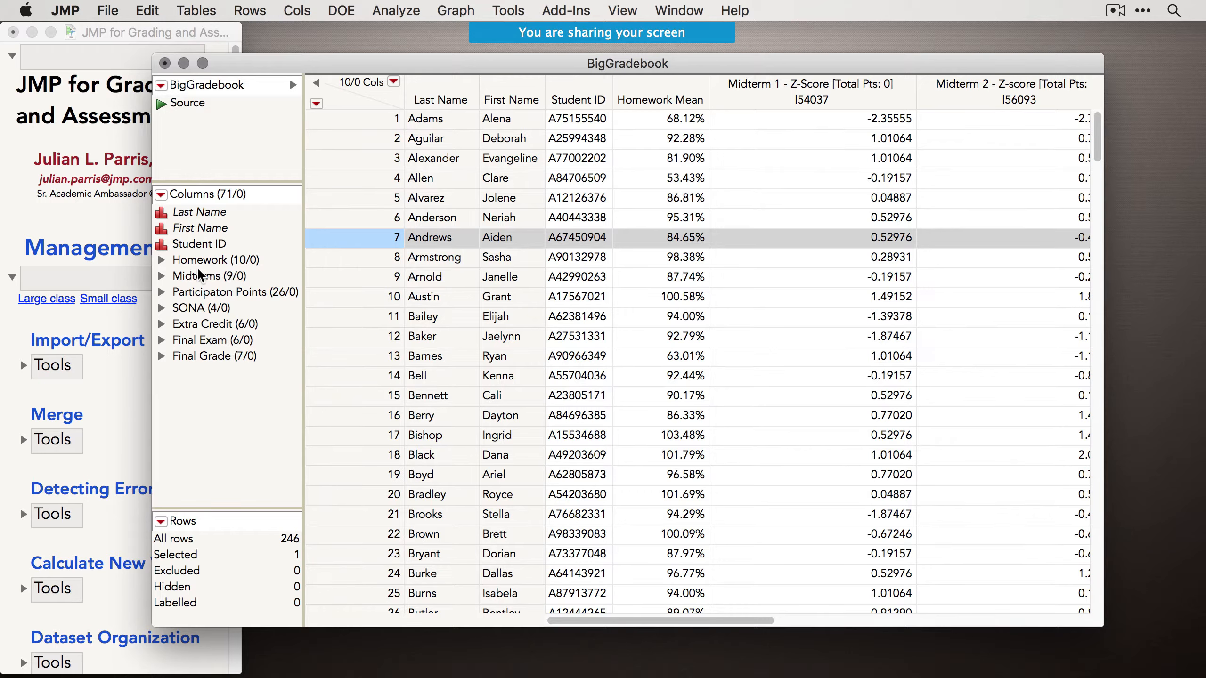
Expand the Homework, Midterms and Participation Points column groups, widen the columns list and examine the grouped columns.
click(162, 262)
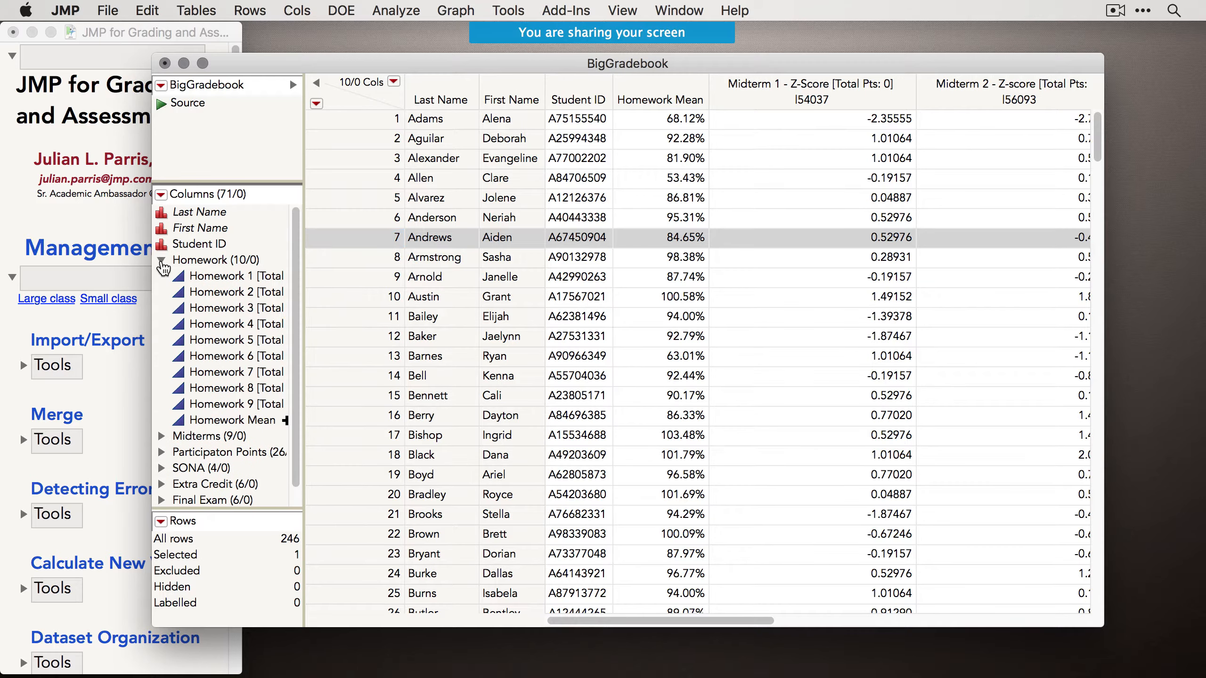
scroll(212, 439, down, 2)
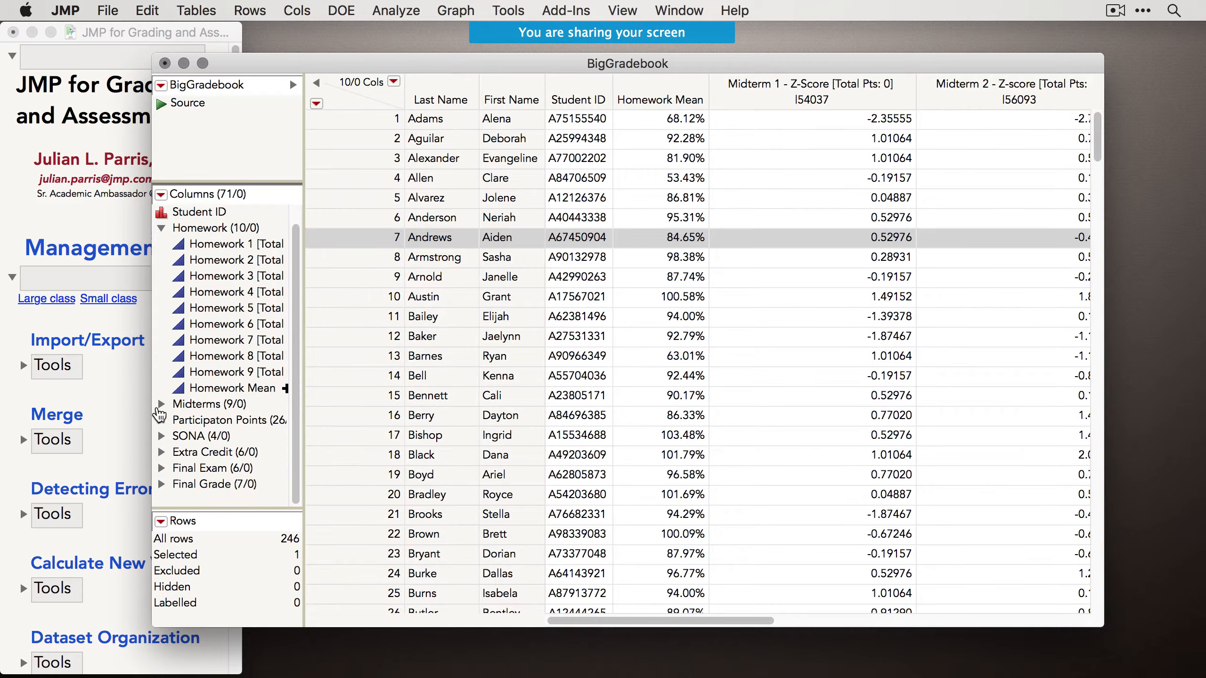
click(161, 406)
scroll(214, 407, down, 3)
scroll(215, 408, down, 3)
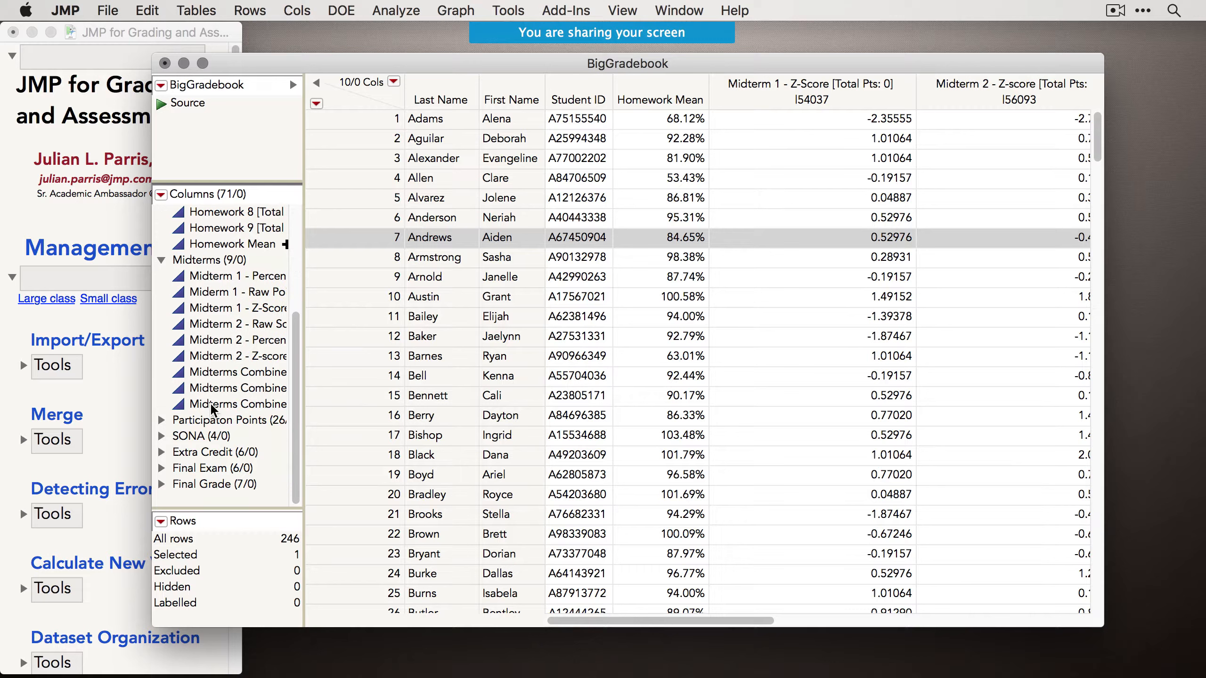
click(162, 423)
scroll(228, 412, down, 3)
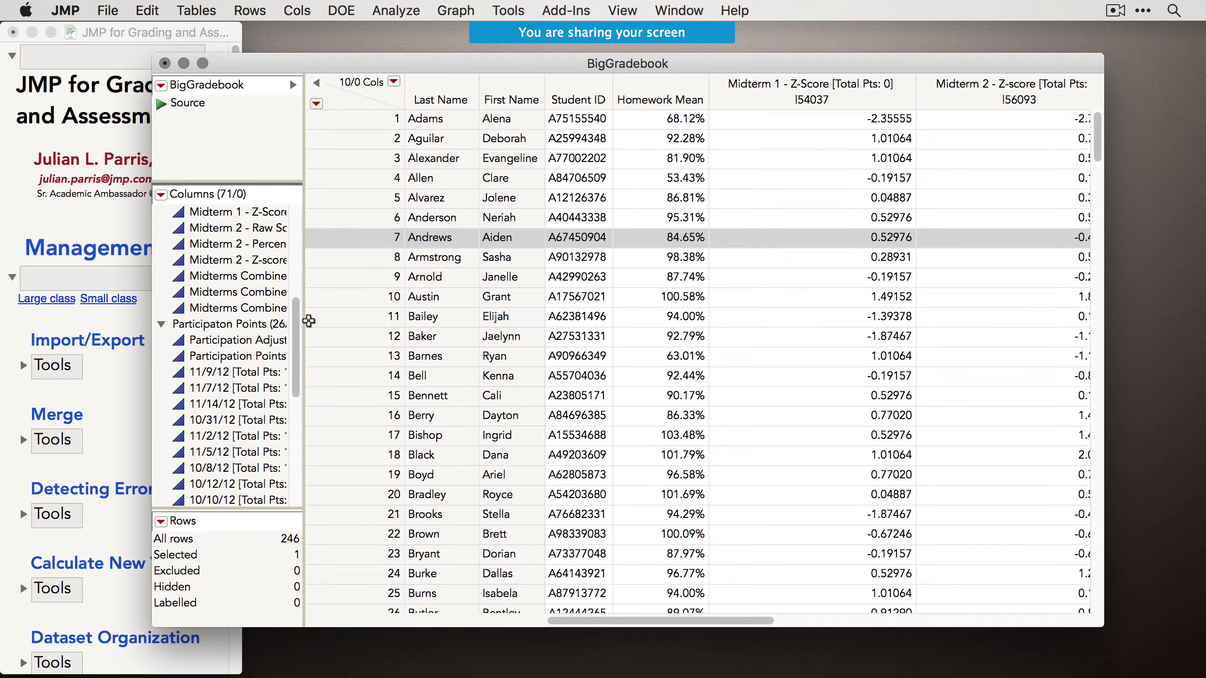
drag(303, 322, 407, 323)
scroll(394, 375, down, 5)
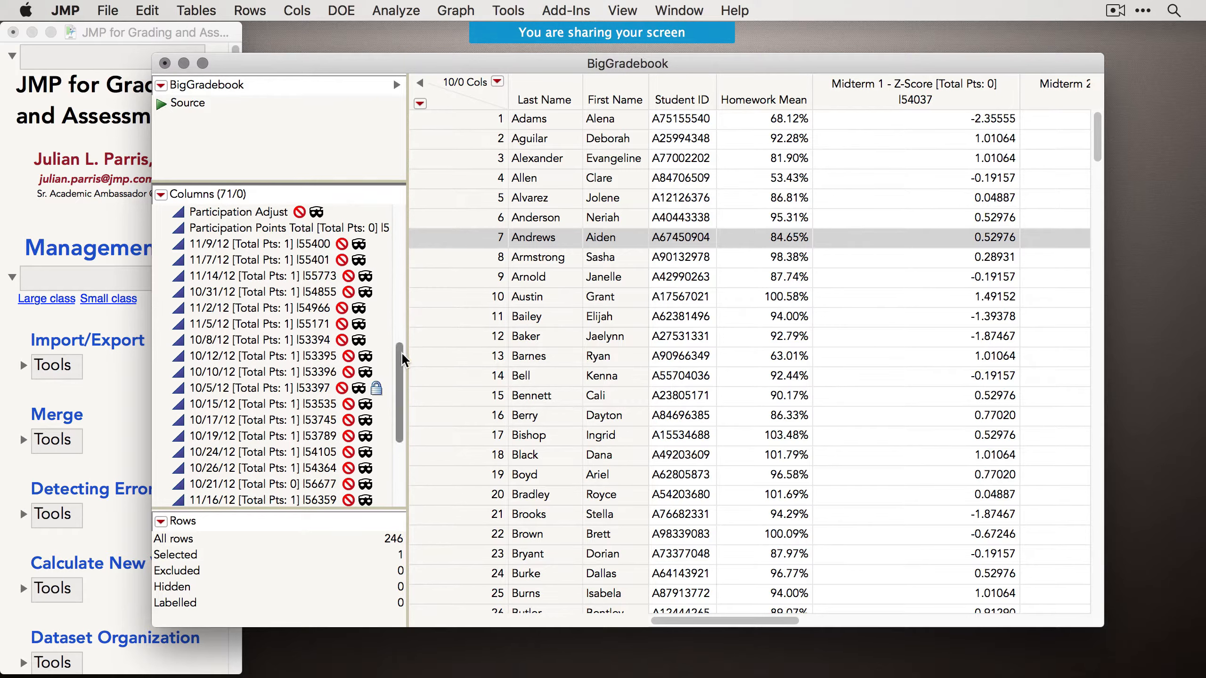
drag(401, 364, 418, 209)
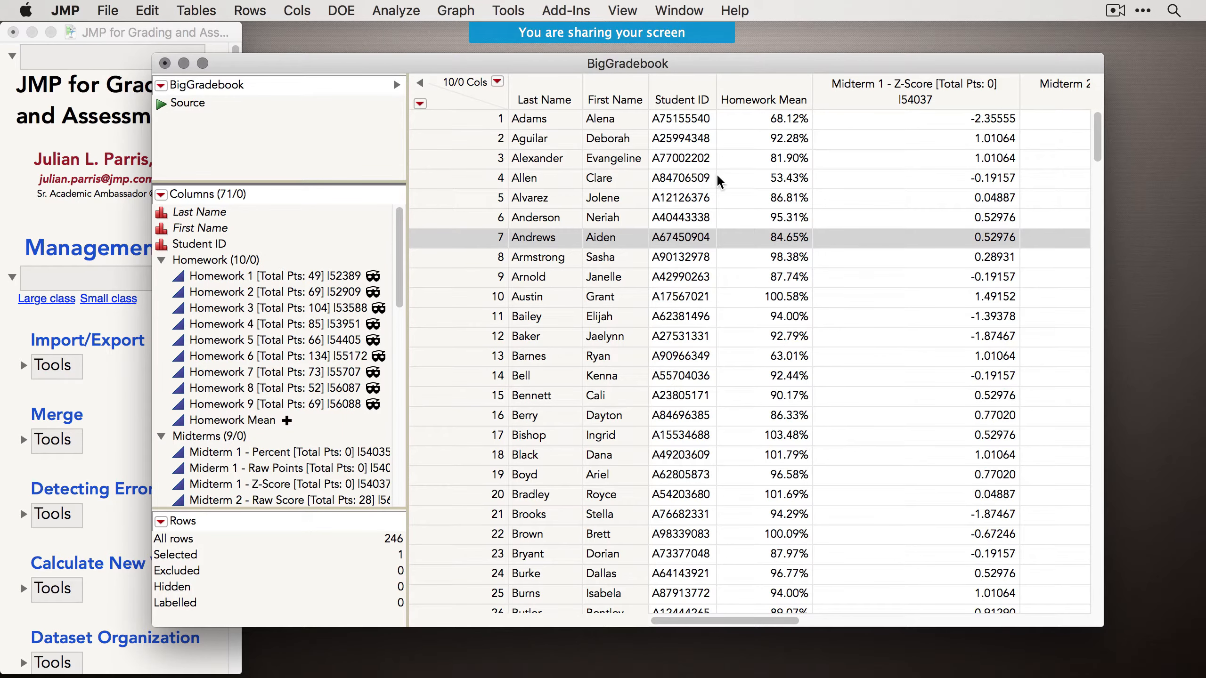
Examine the final grade columns at the far end of BigGradebook, selecting the Final Grade letter grade column.
drag(715, 618, 1123, 601)
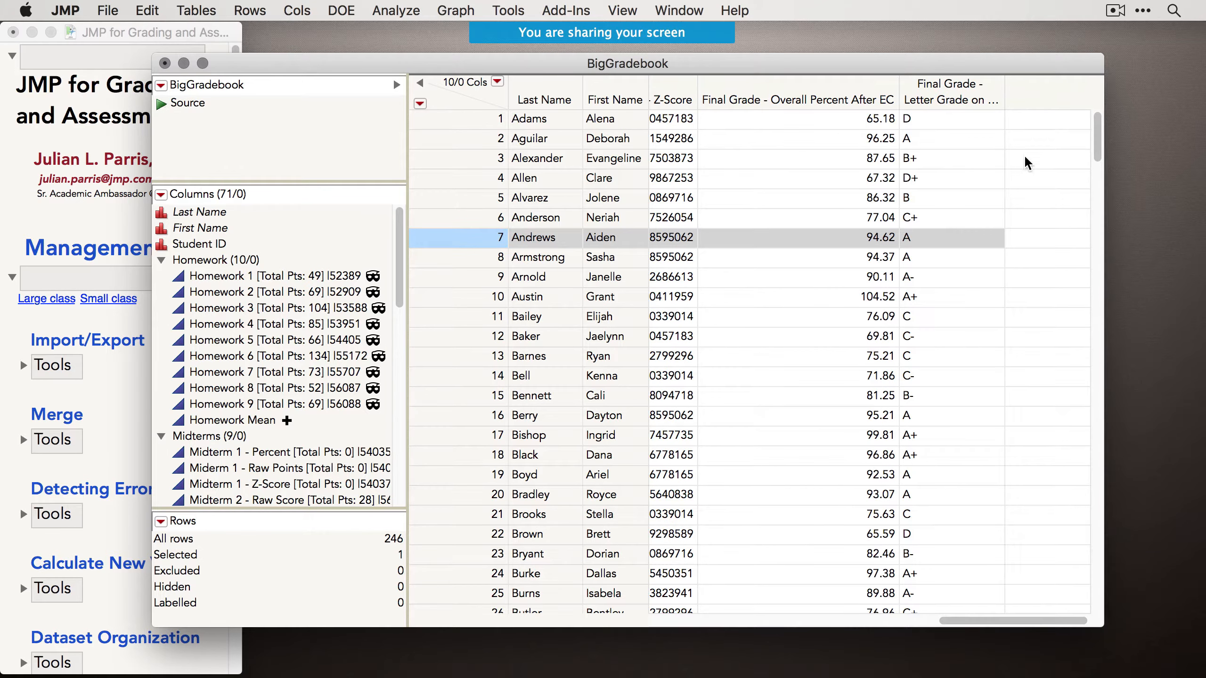
click(941, 90)
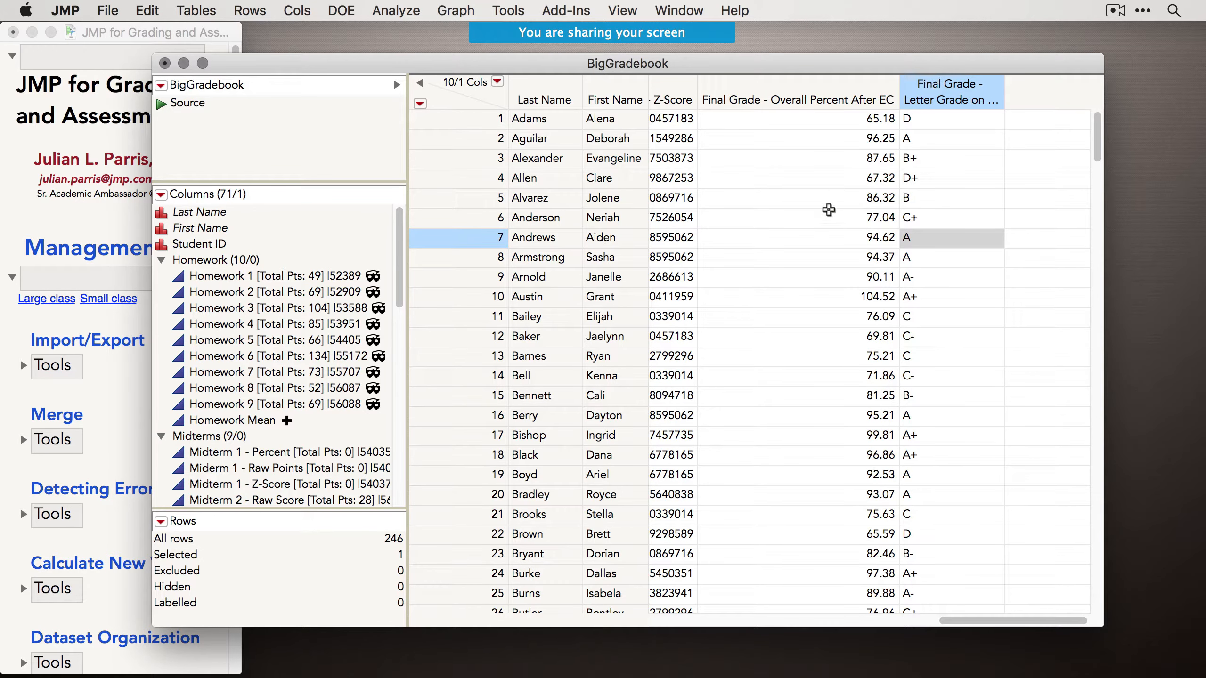
drag(709, 69, 690, 73)
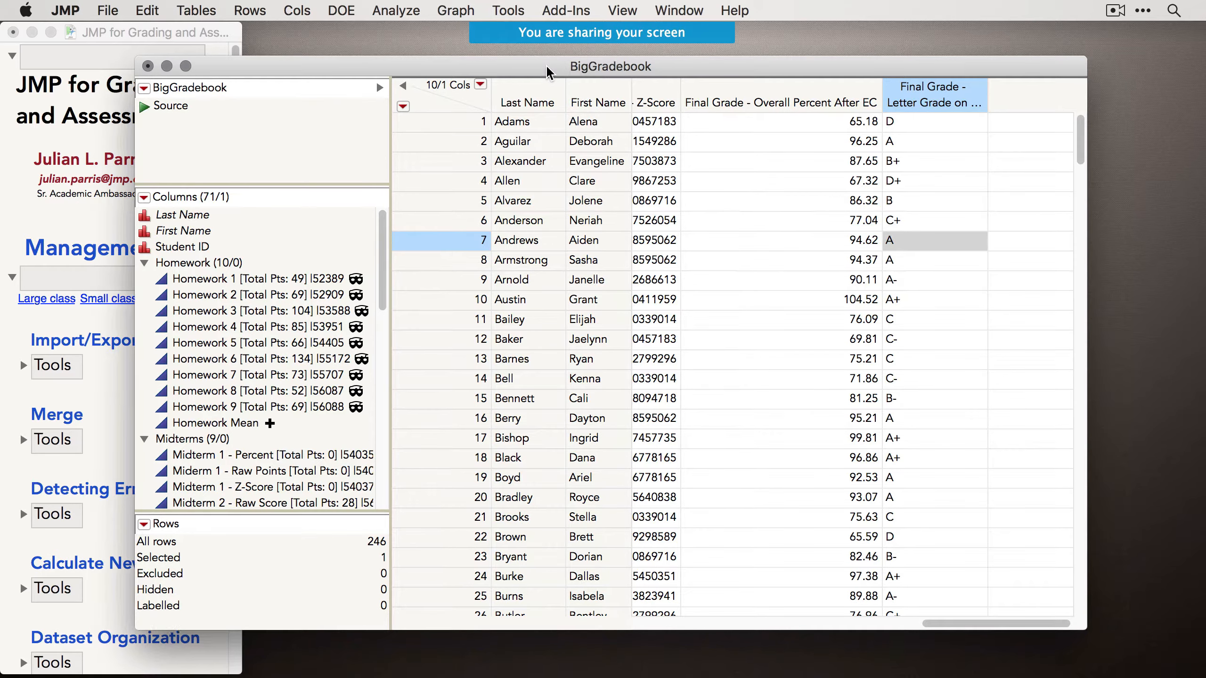
drag(555, 77, 571, 89)
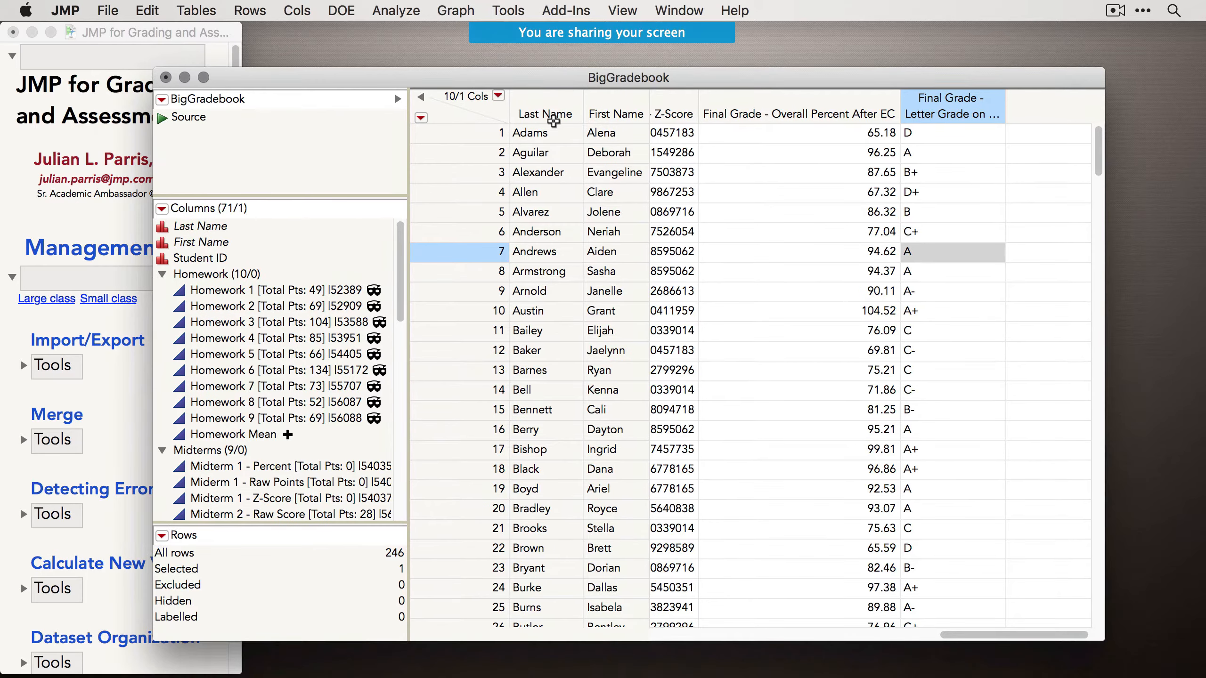
Close the BigGradebook table and expand the Import/Export tools in the journal.
click(165, 77)
click(565, 184)
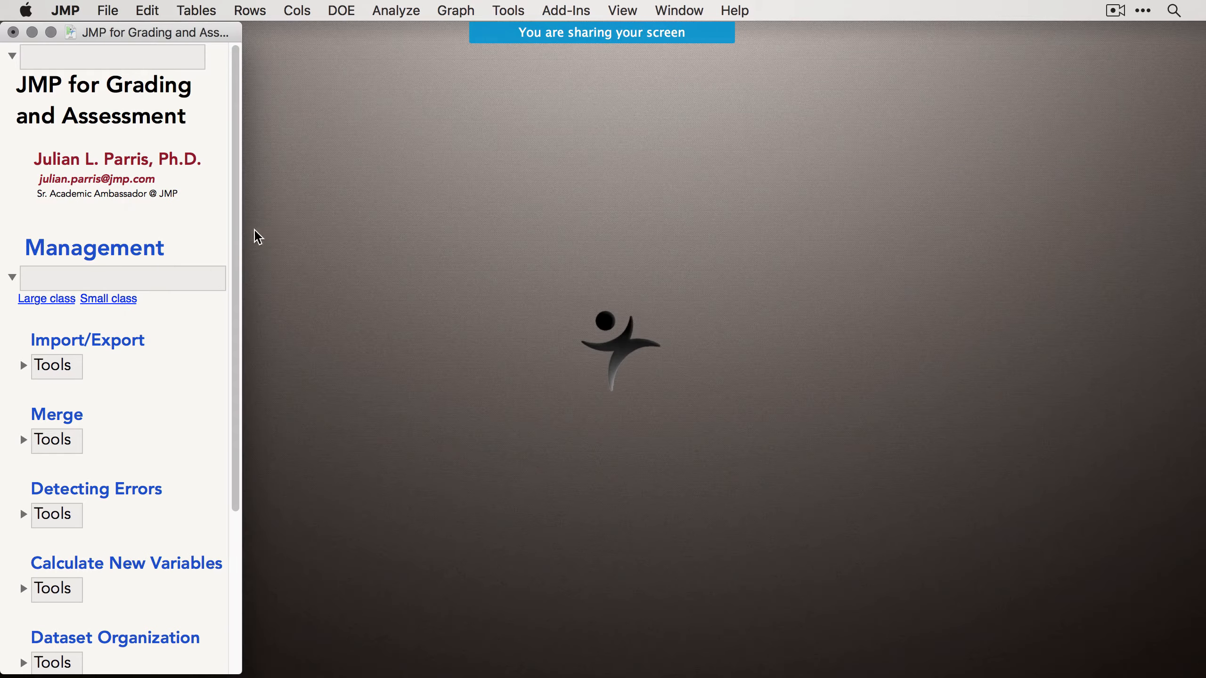
scroll(190, 326, down, 3)
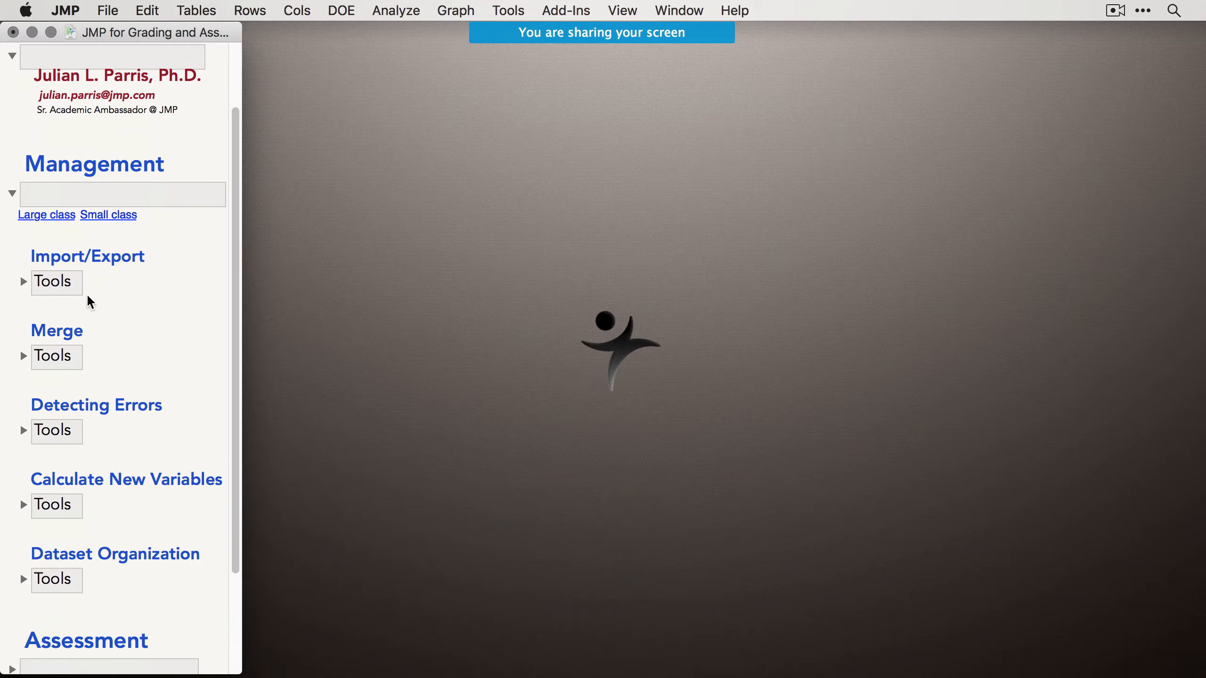
click(23, 283)
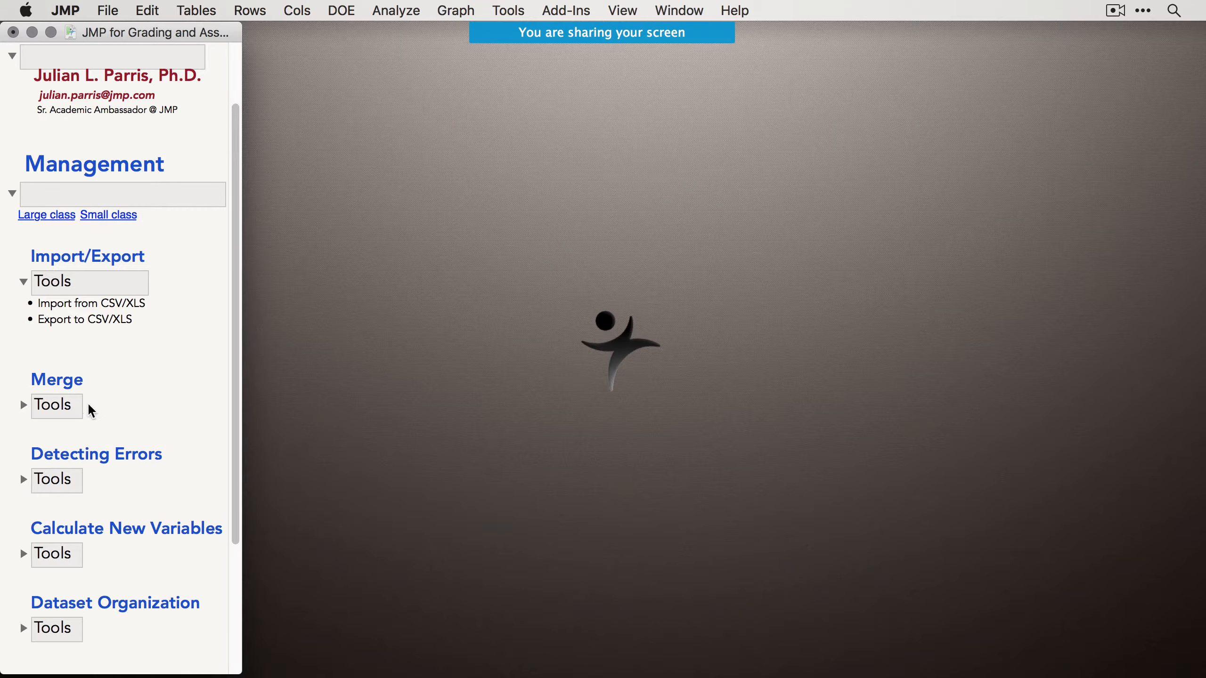
Open Class Roster.csv from the JMPGA folder in the text import preview.
drag(0, 122, 912, 74)
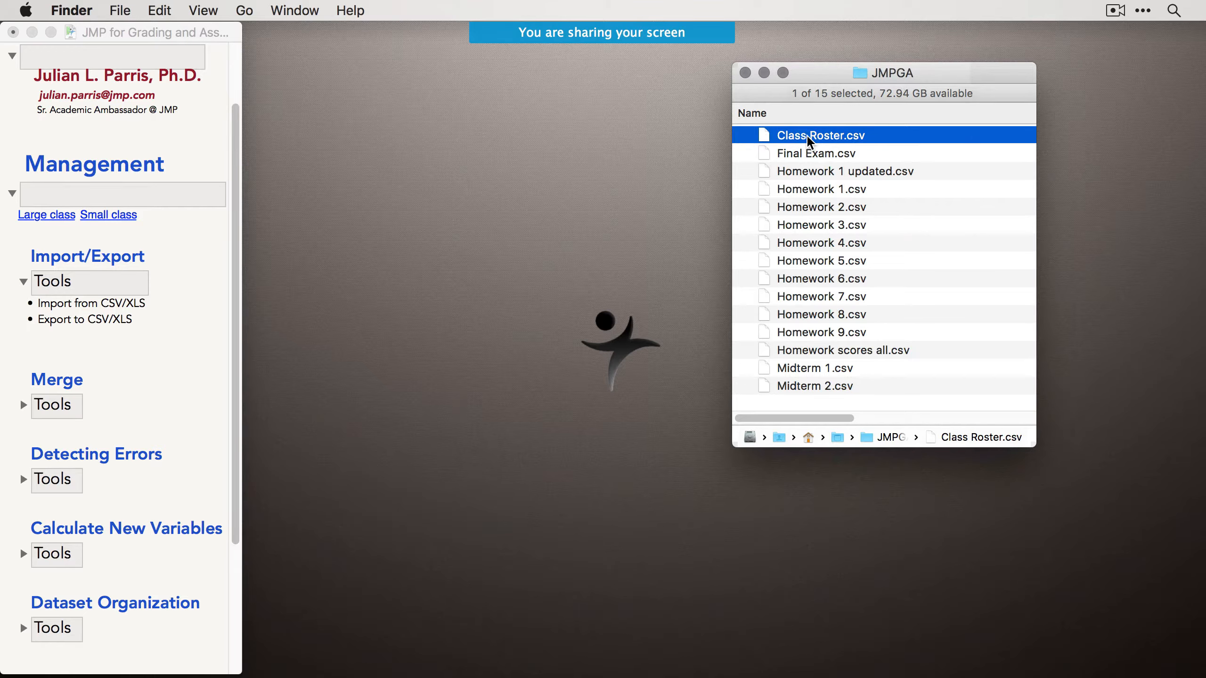
click(221, 33)
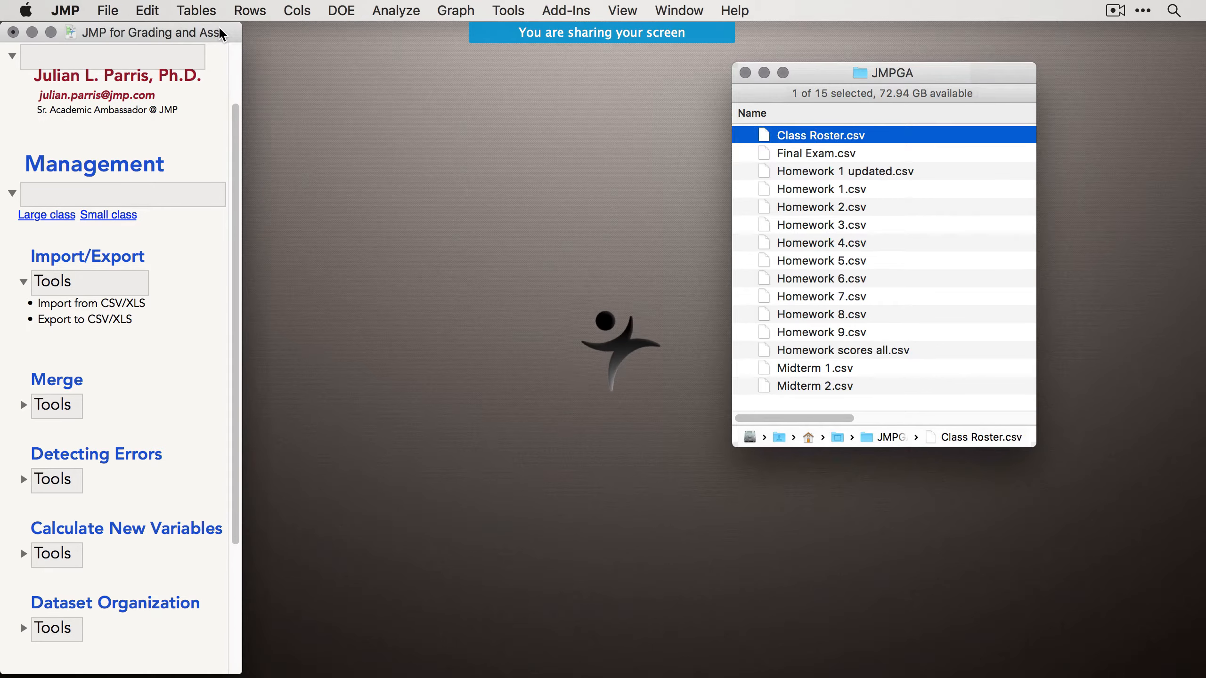
click(106, 9)
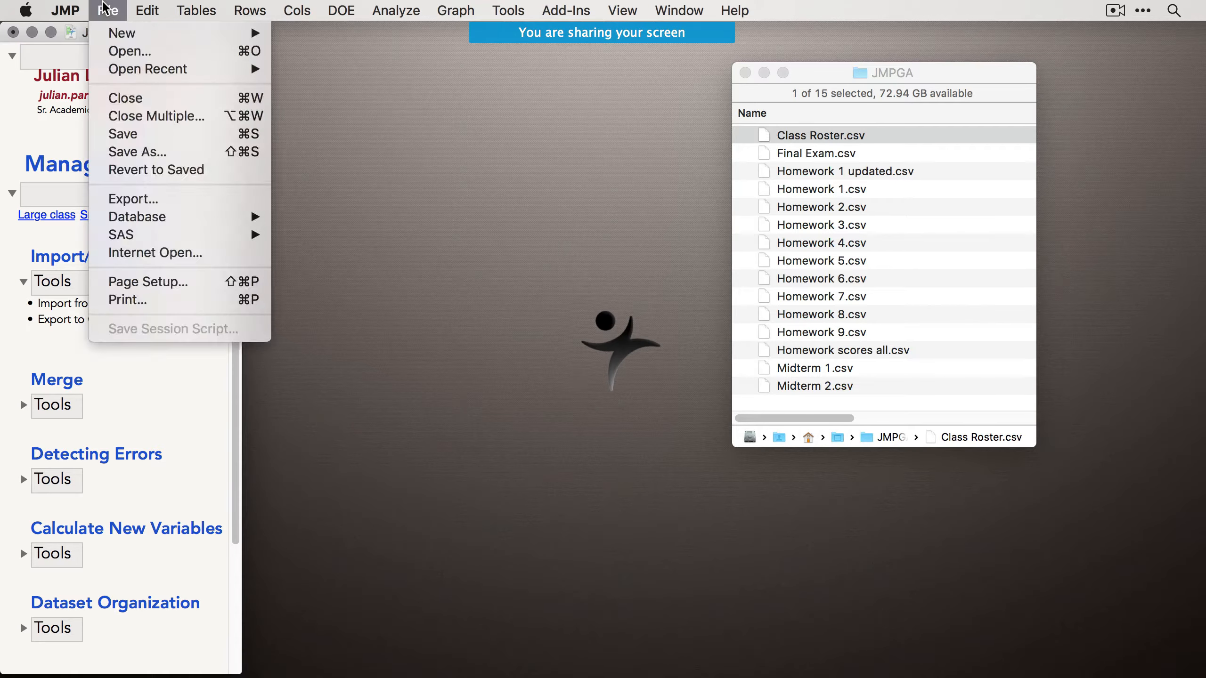
click(128, 52)
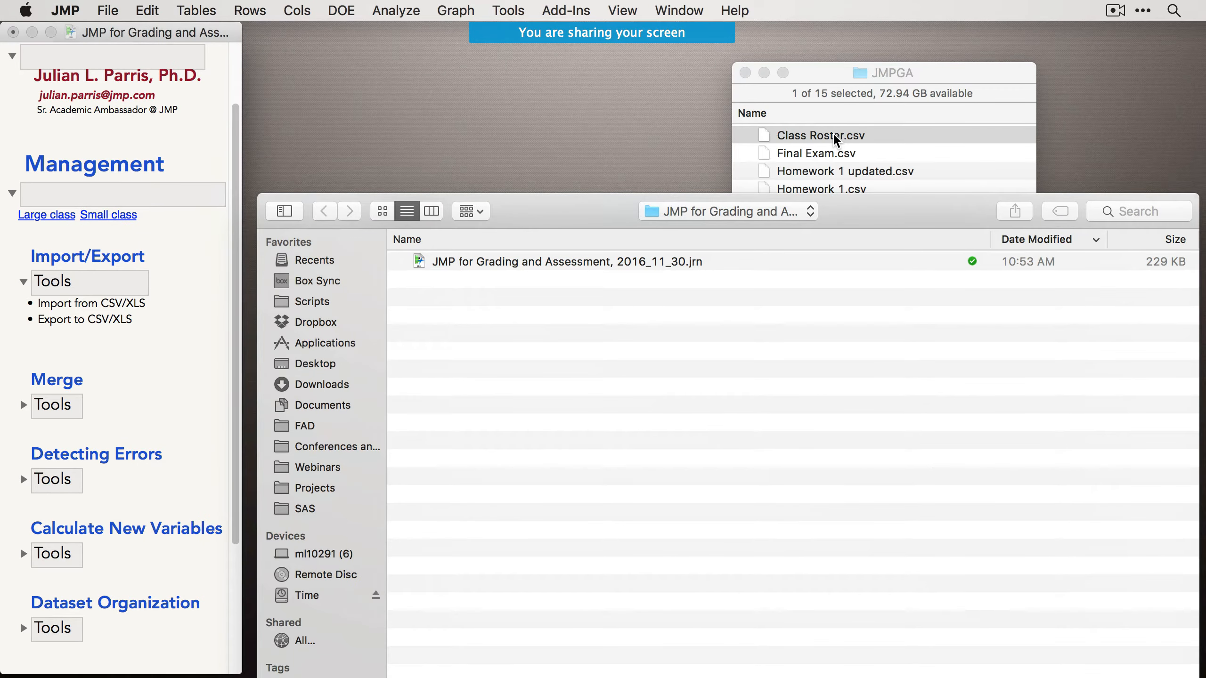
drag(834, 135, 716, 333)
drag(577, 213, 525, 58)
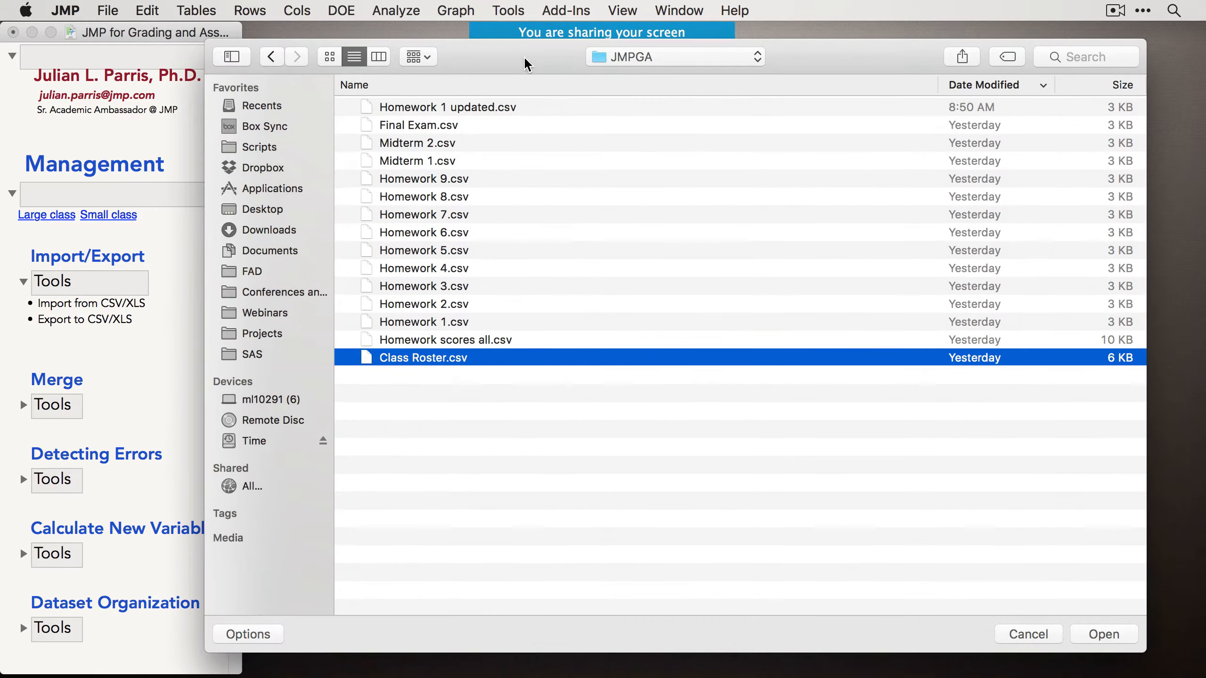
double_click(415, 366)
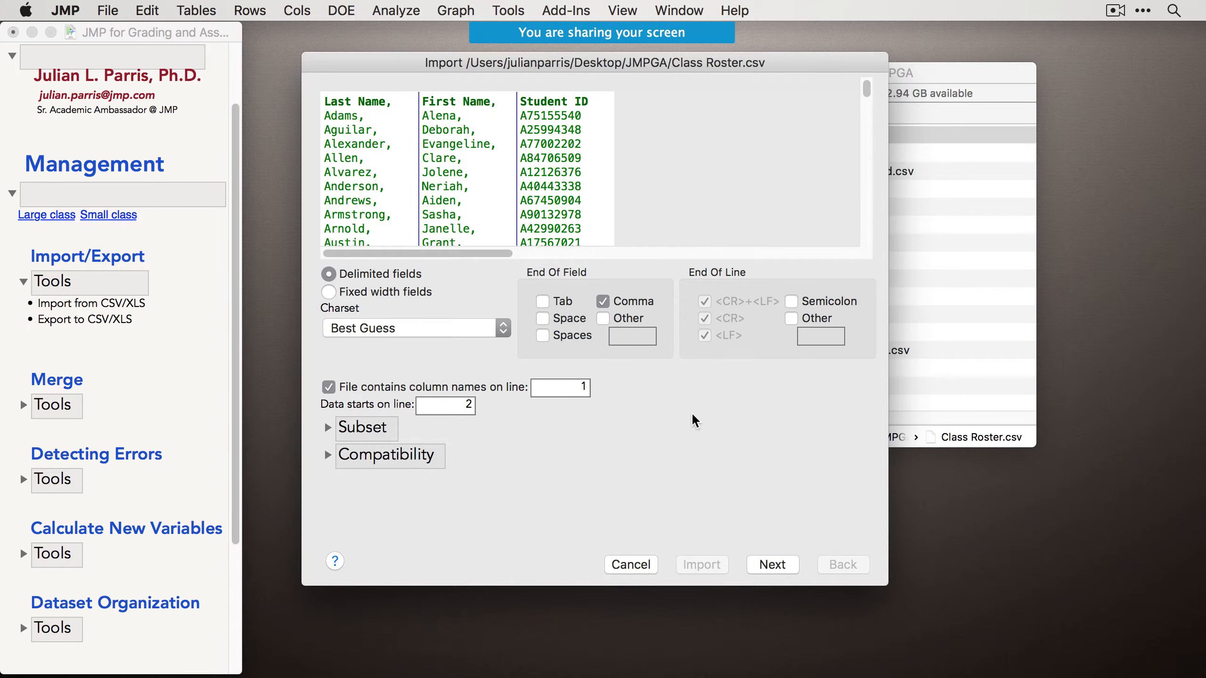
Import the roster as a data table with the Last Name, First Name and Student ID columns, and reposition its window.
click(772, 568)
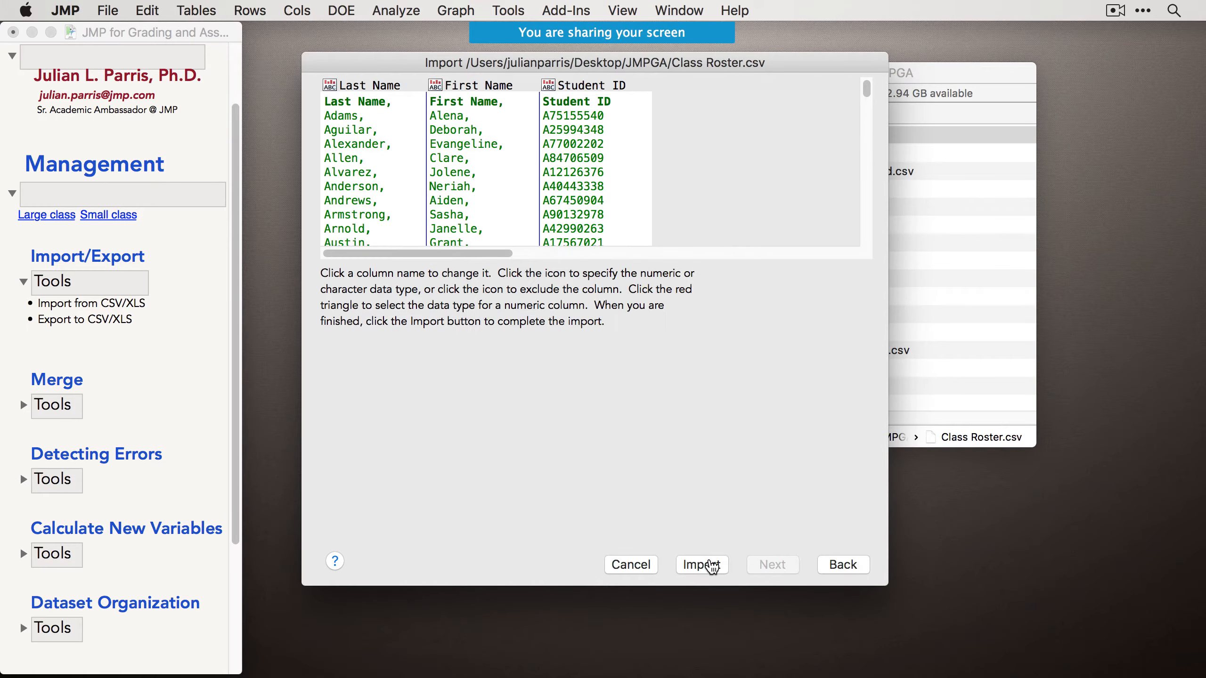
click(703, 565)
drag(618, 98, 406, 169)
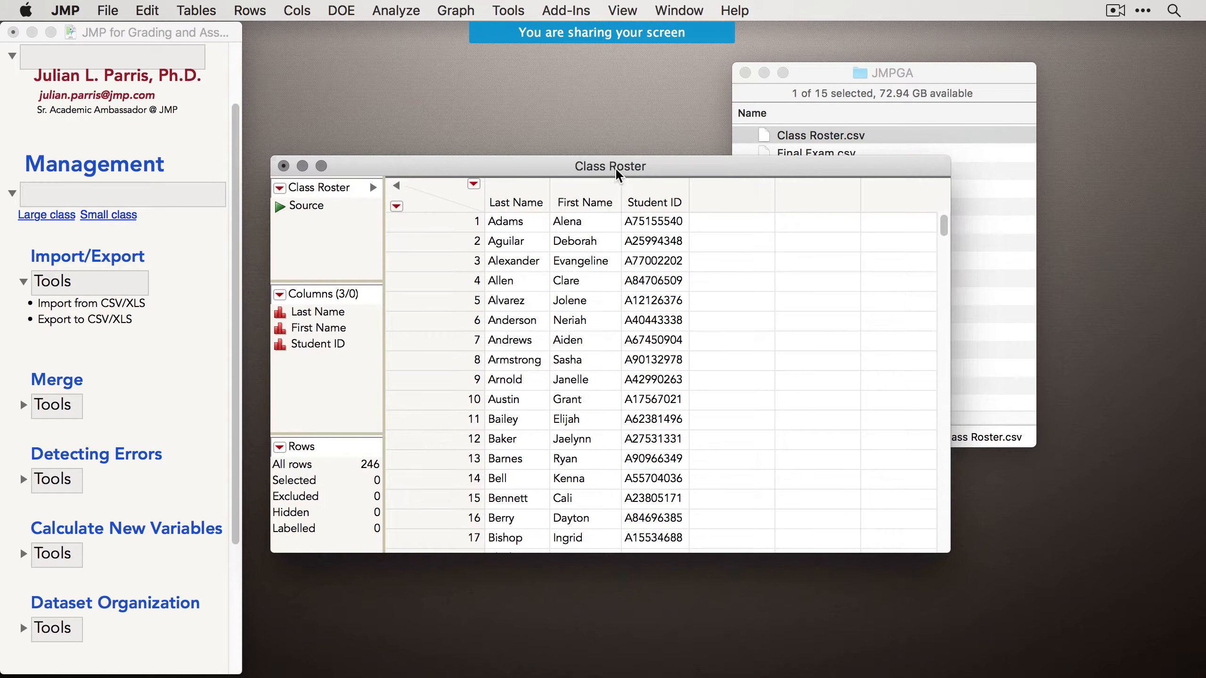
drag(618, 168, 602, 189)
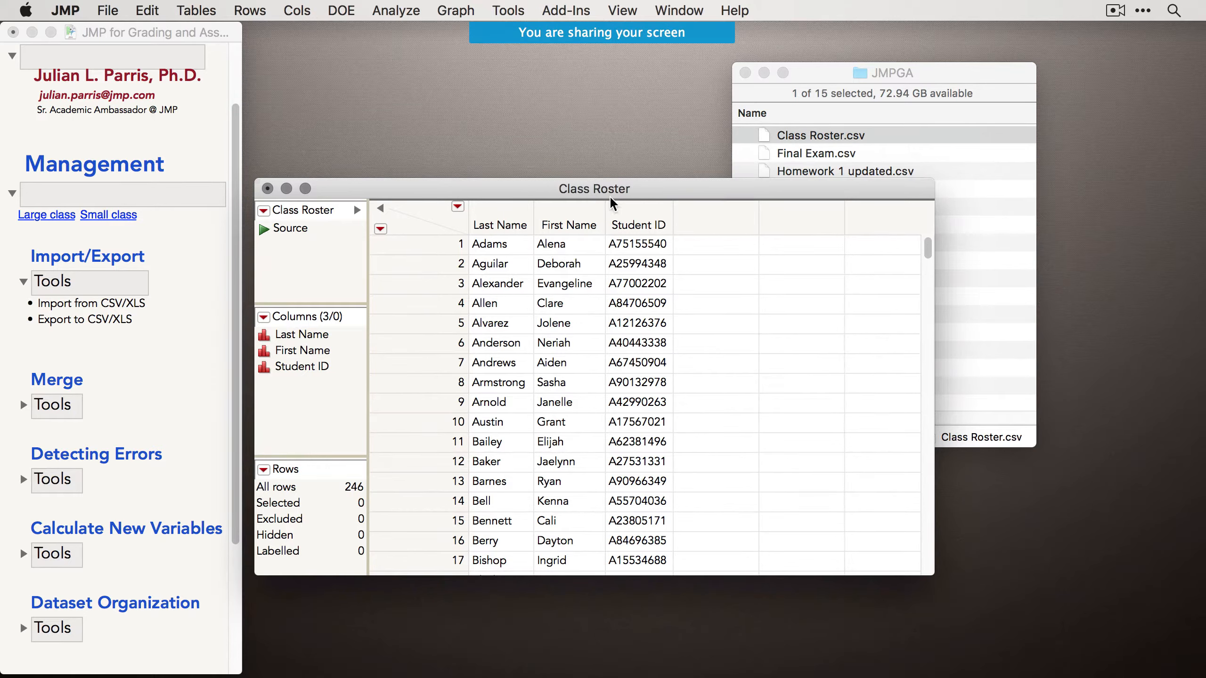
drag(597, 199, 608, 165)
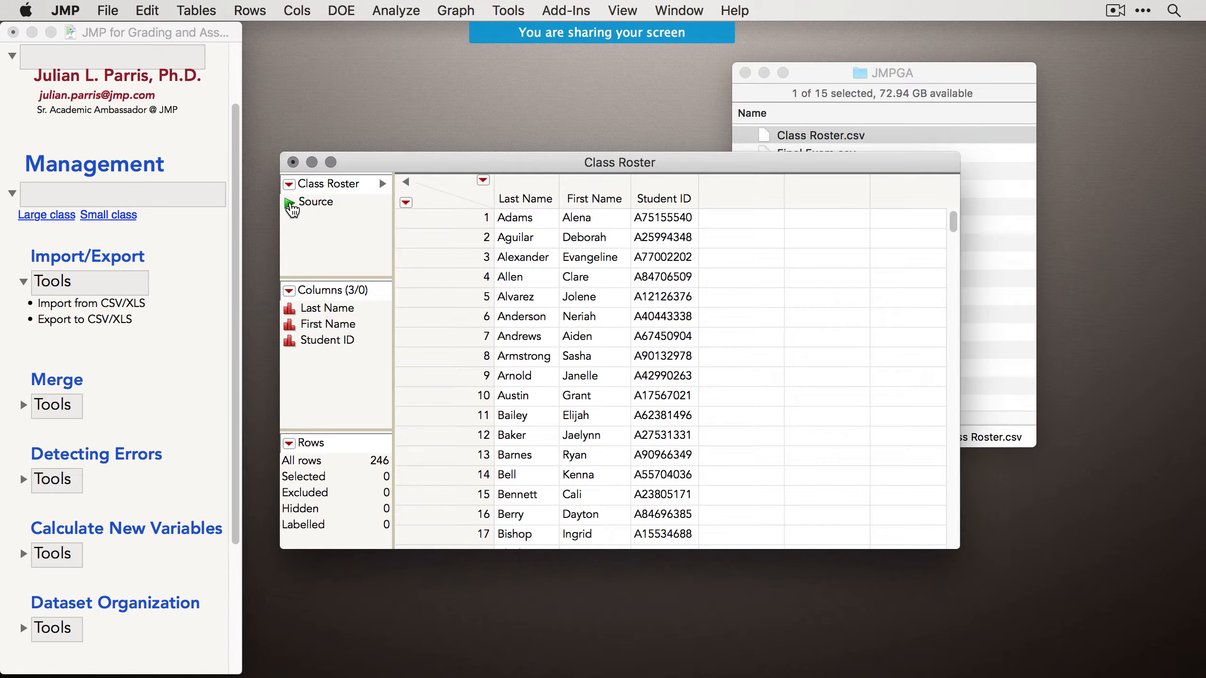
Run the Source script to reimport the roster file and close the duplicate table it opens.
click(290, 206)
drag(790, 120, 708, 207)
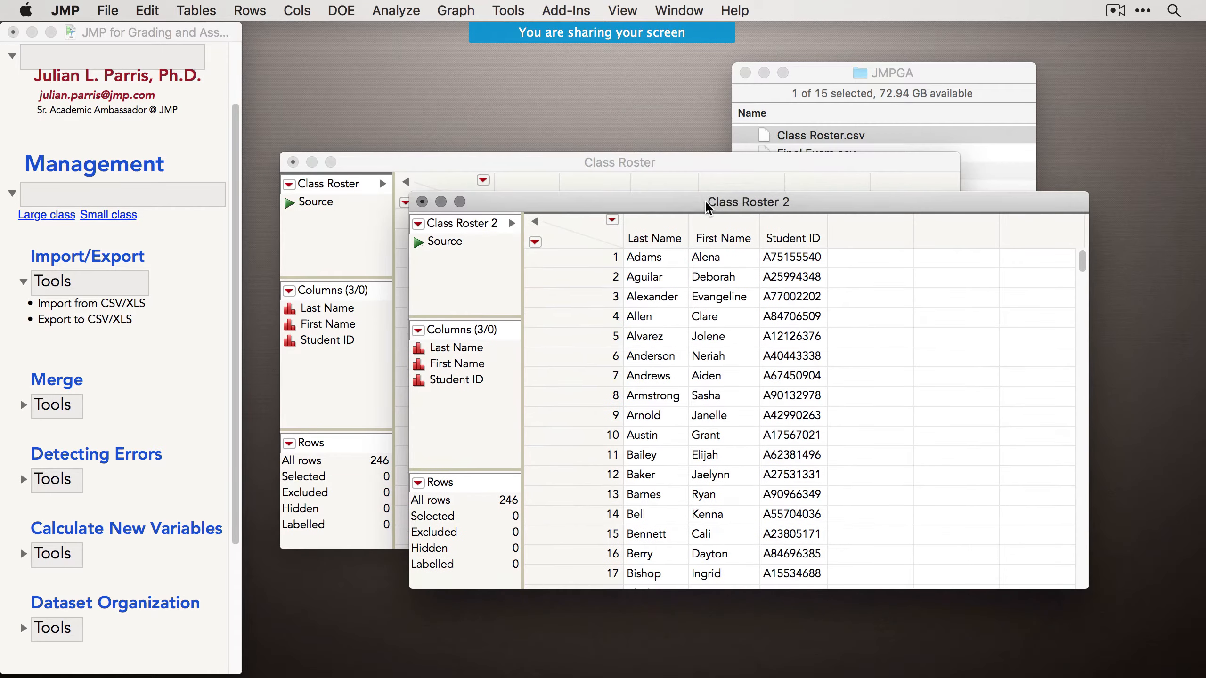
click(422, 202)
click(613, 310)
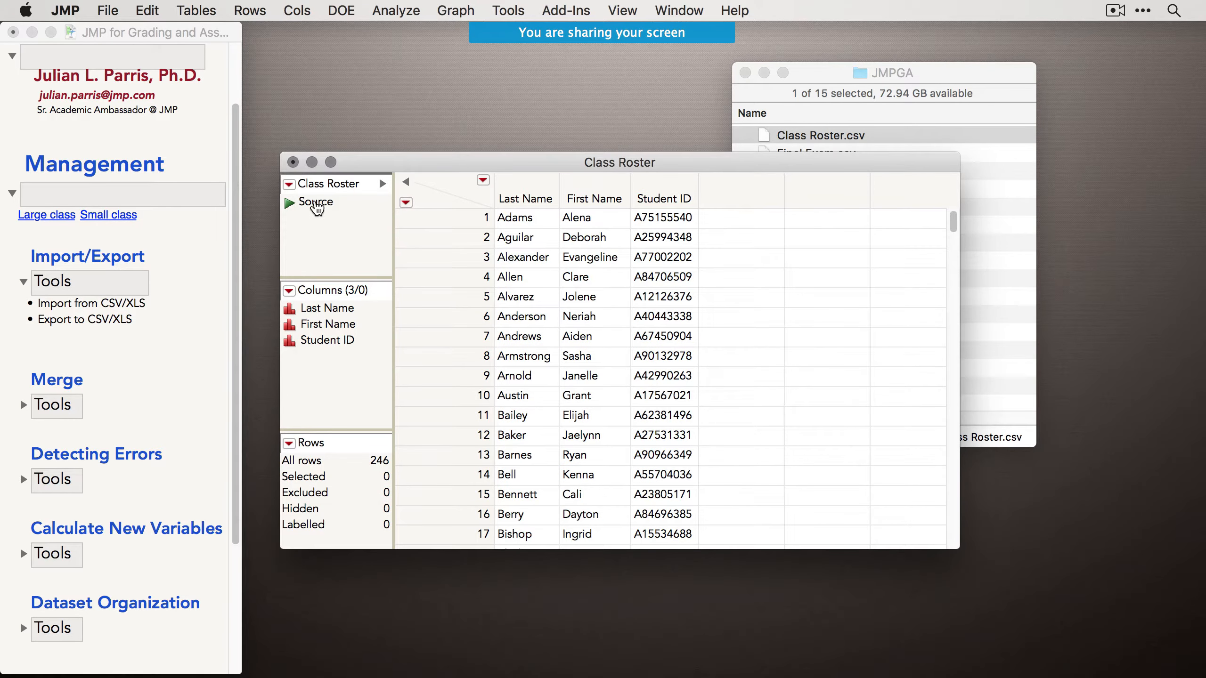
Delete the Source script from the Class Roster table.
right_click(315, 209)
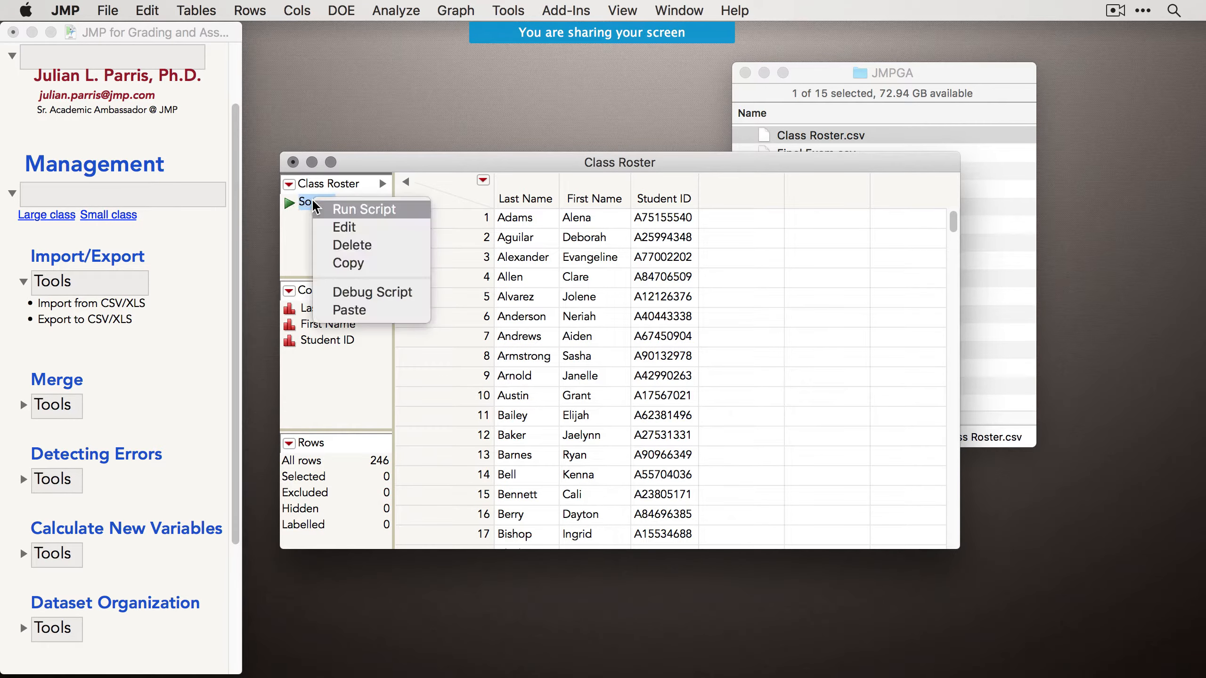
click(373, 245)
drag(455, 167, 451, 175)
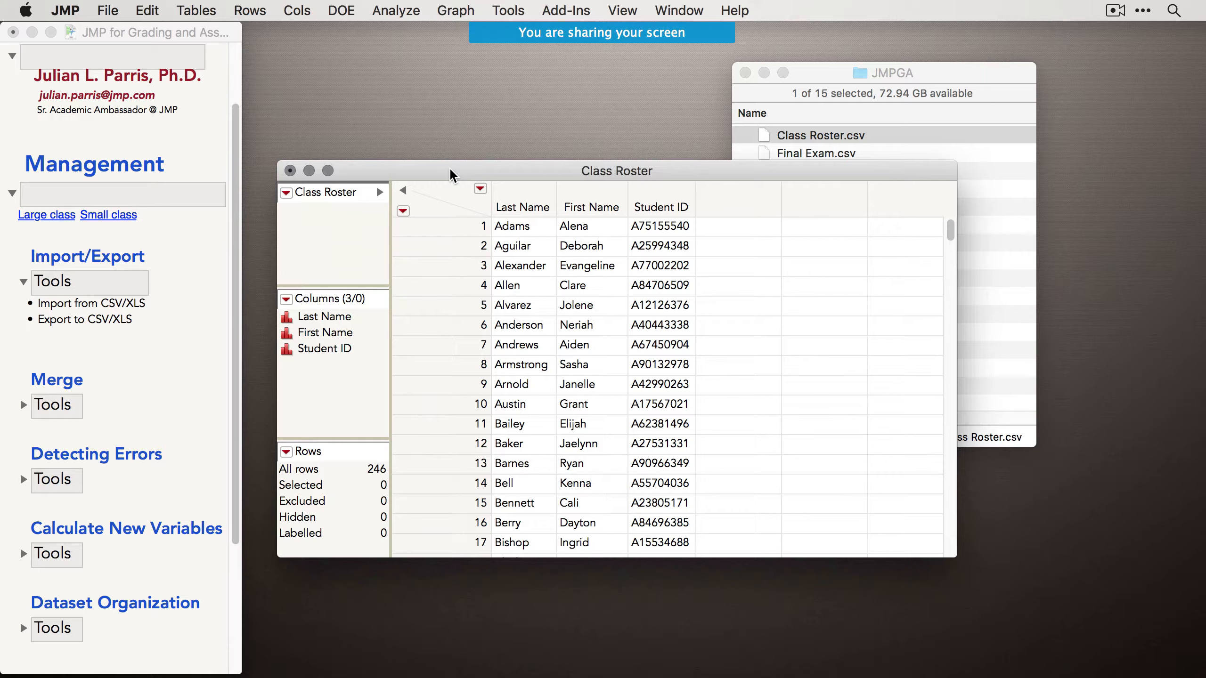
Save the Class Roster table in the JMPGA folder as Class Roster 2016_11_30.jmp and reposition its window.
click(109, 12)
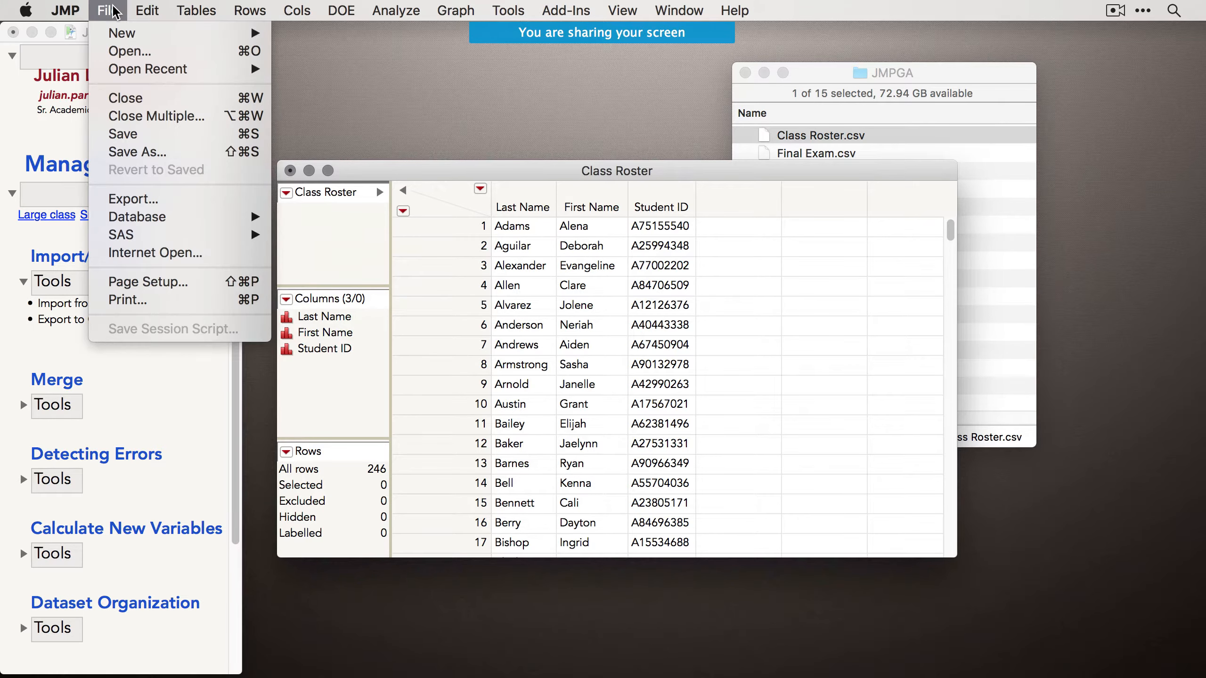
click(158, 135)
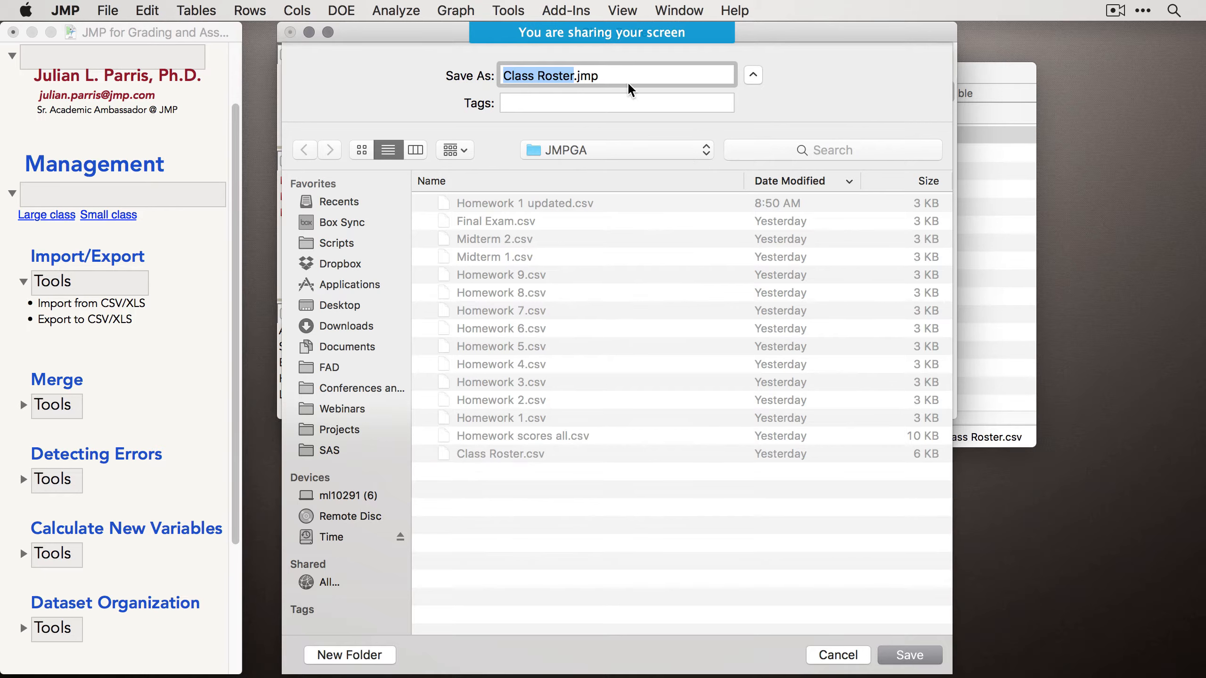
drag(653, 76, 474, 74)
click(572, 77)
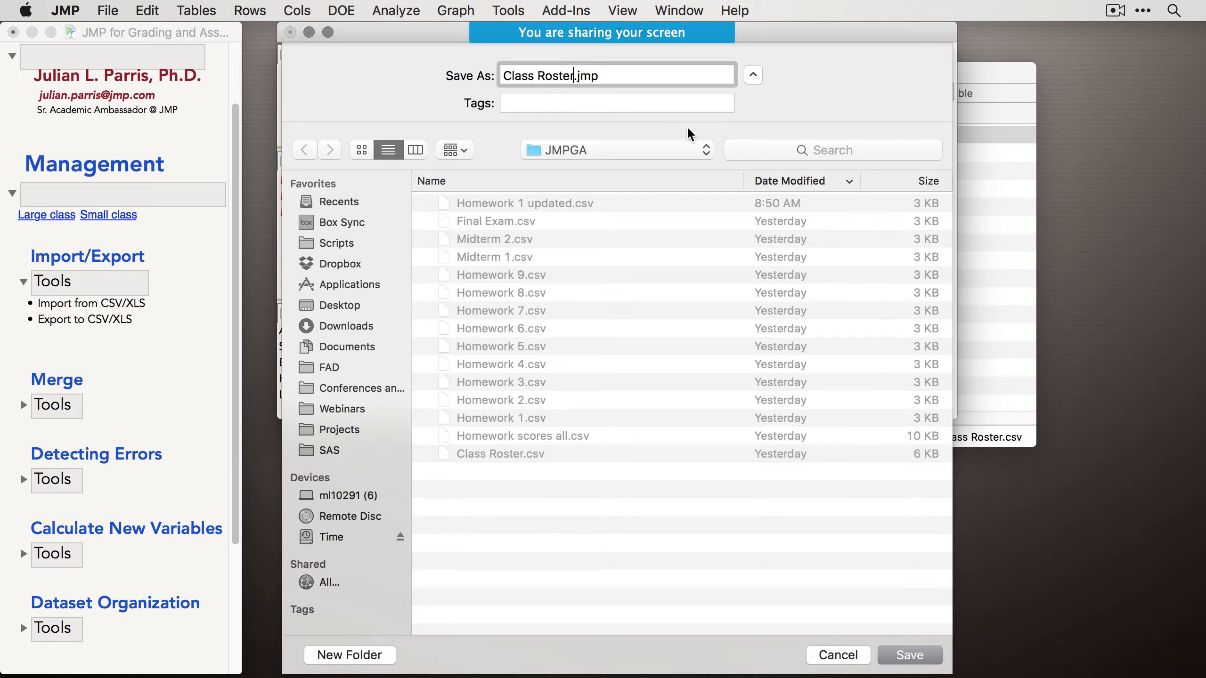
text(2016_11_30)
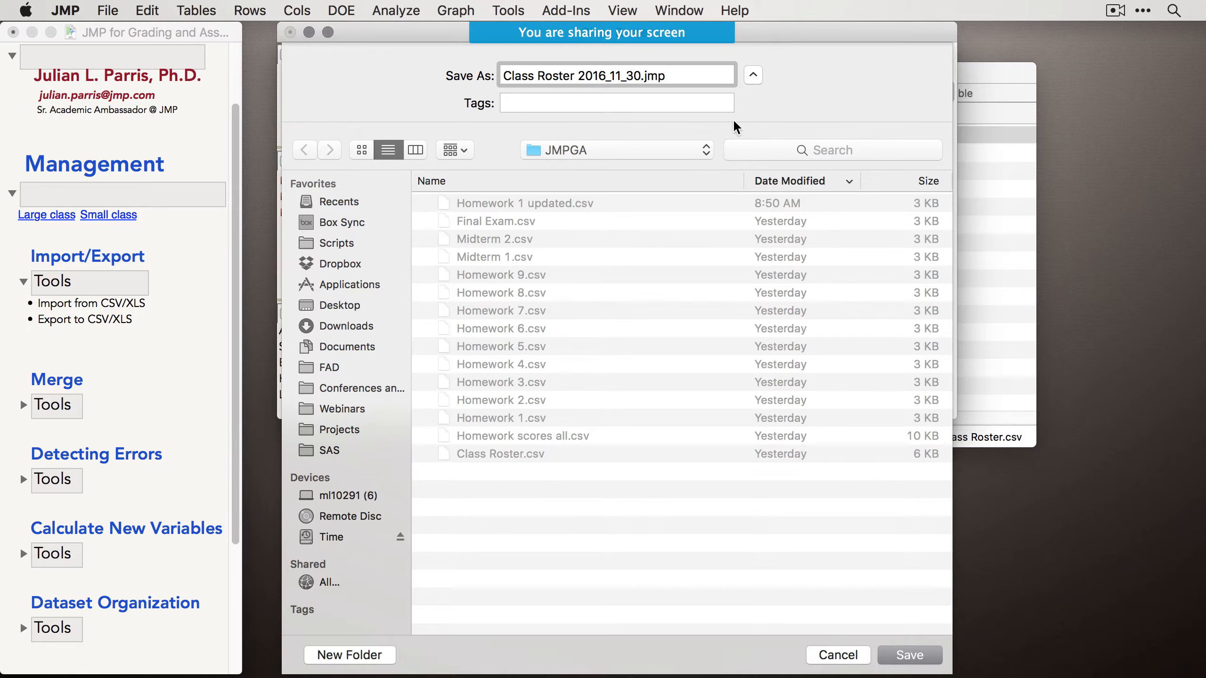
mouse_move(563, 35)
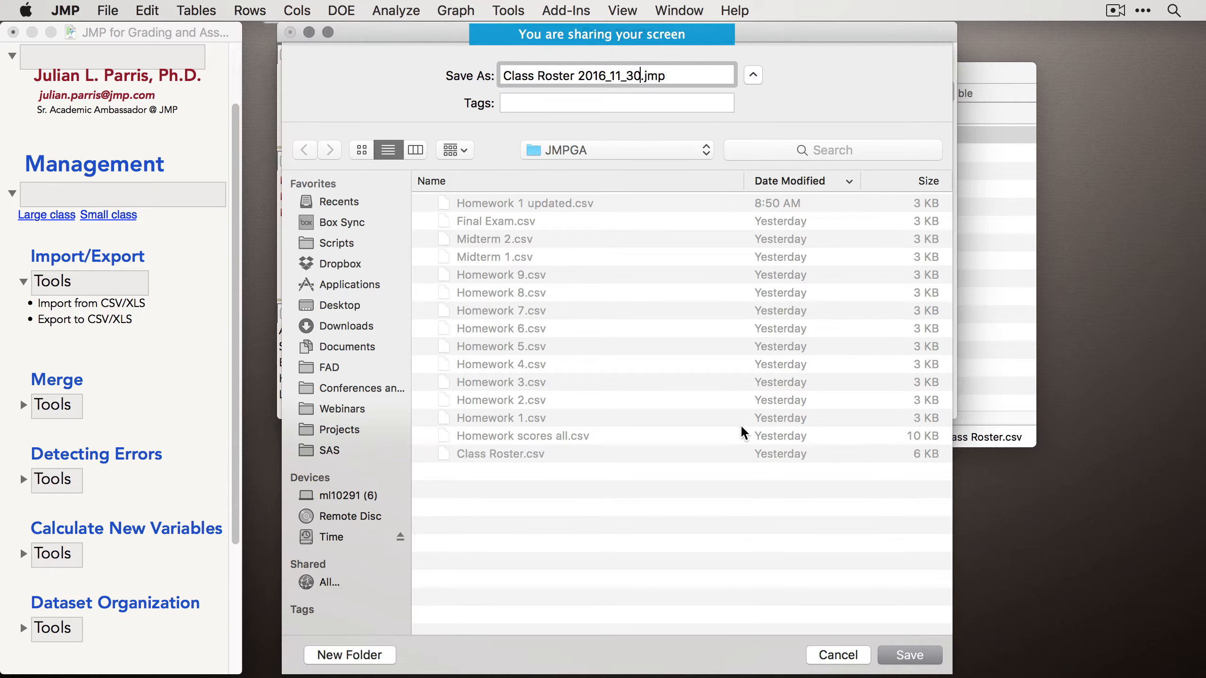
click(907, 655)
drag(682, 179, 622, 172)
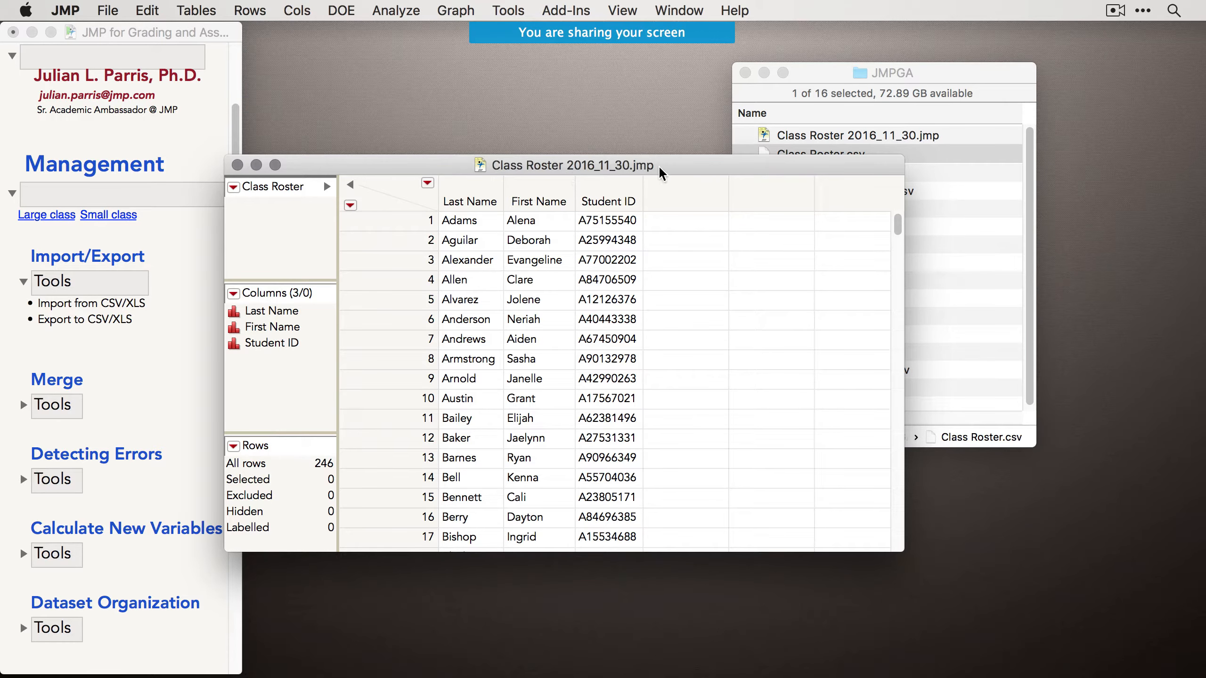
drag(661, 174, 597, 138)
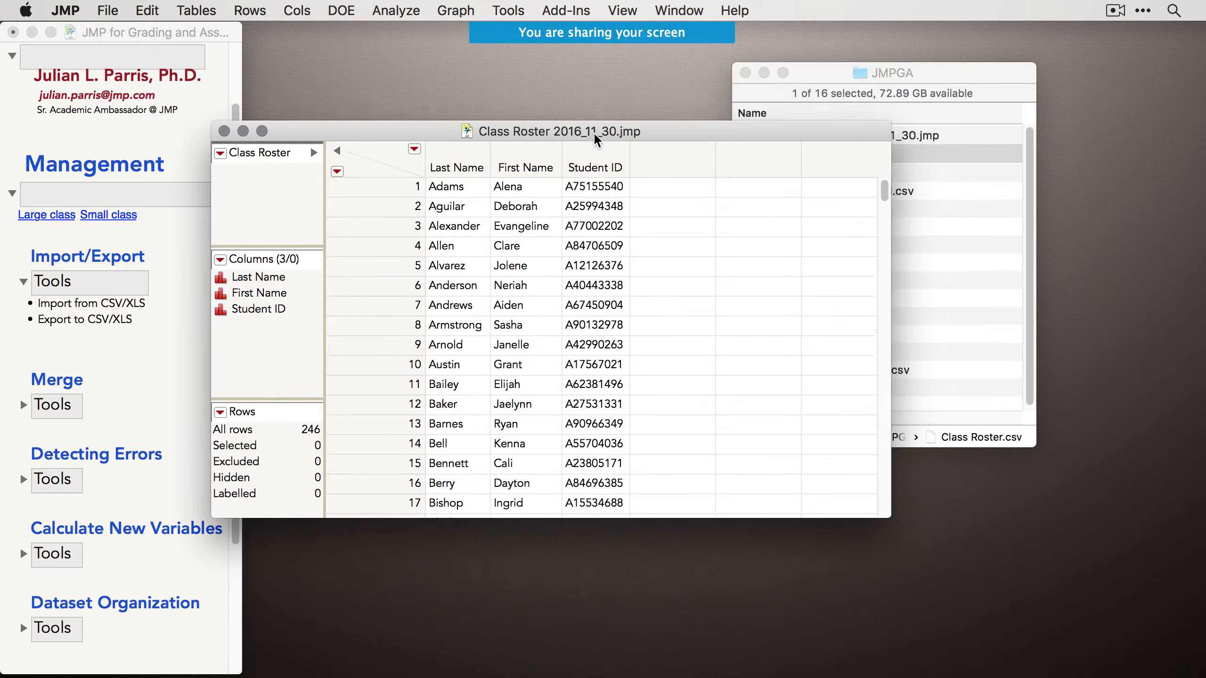
drag(393, 134, 407, 139)
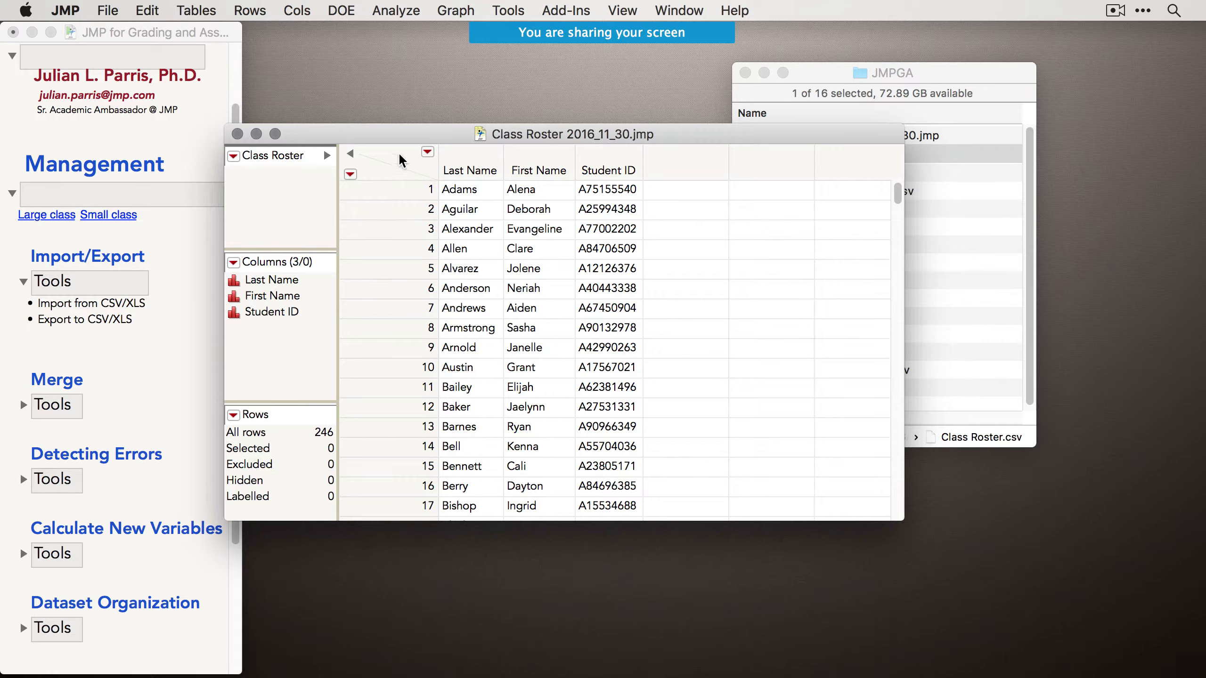
Try to export the roster as comma-delimited text with table headers, naming the file Class Roster 2016_11_30.csv.
click(106, 11)
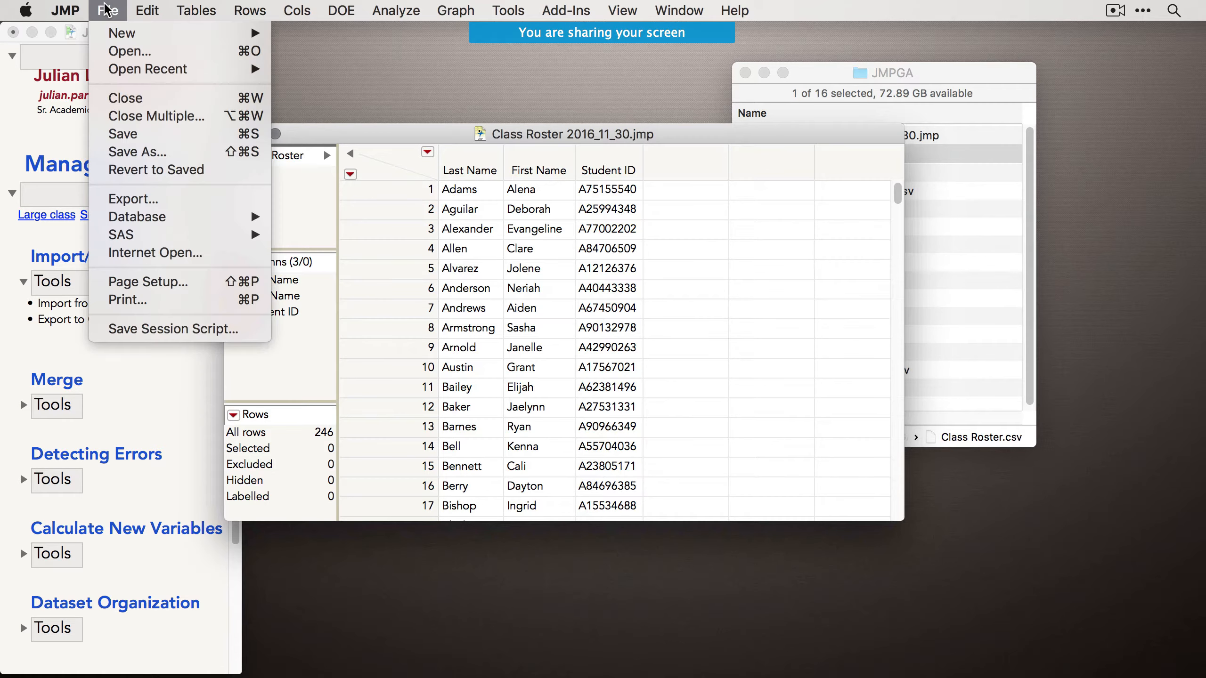
click(157, 201)
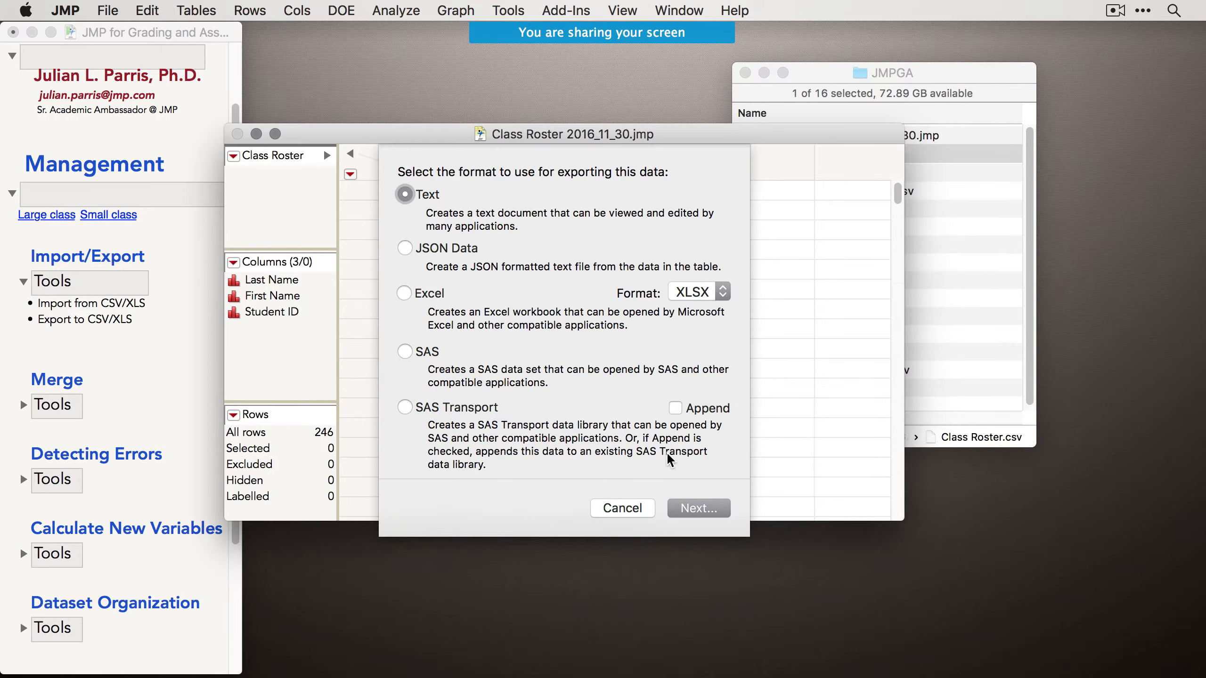
click(698, 508)
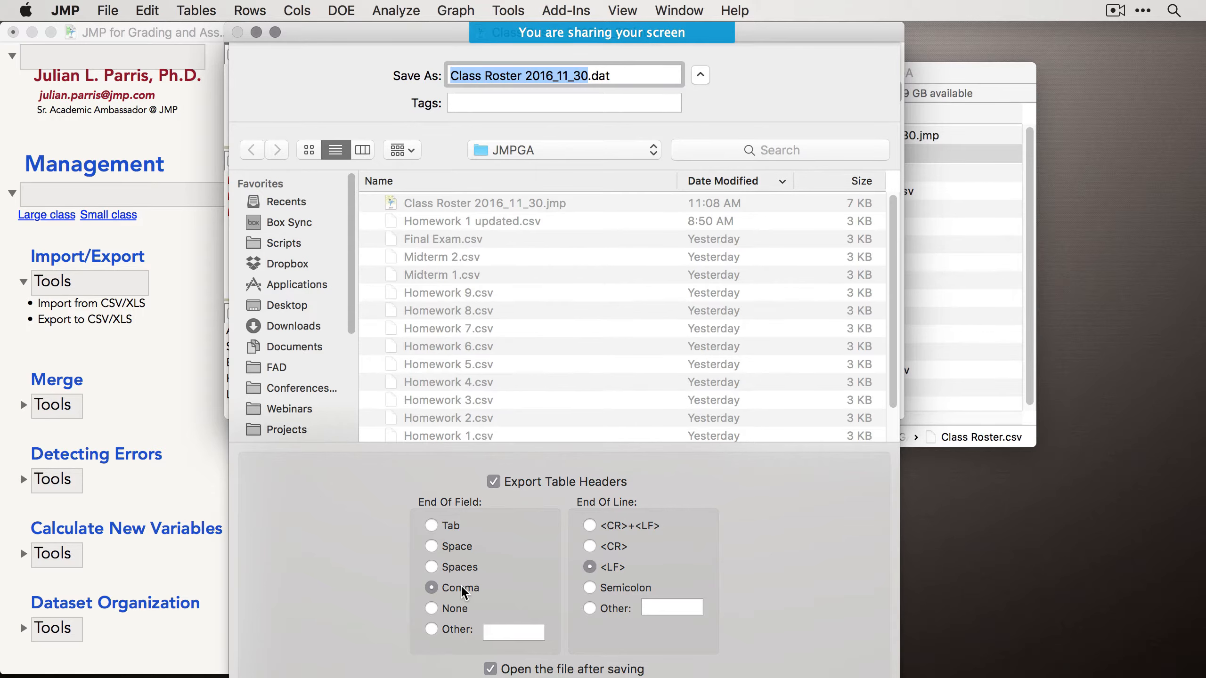
click(433, 588)
drag(591, 77, 649, 72)
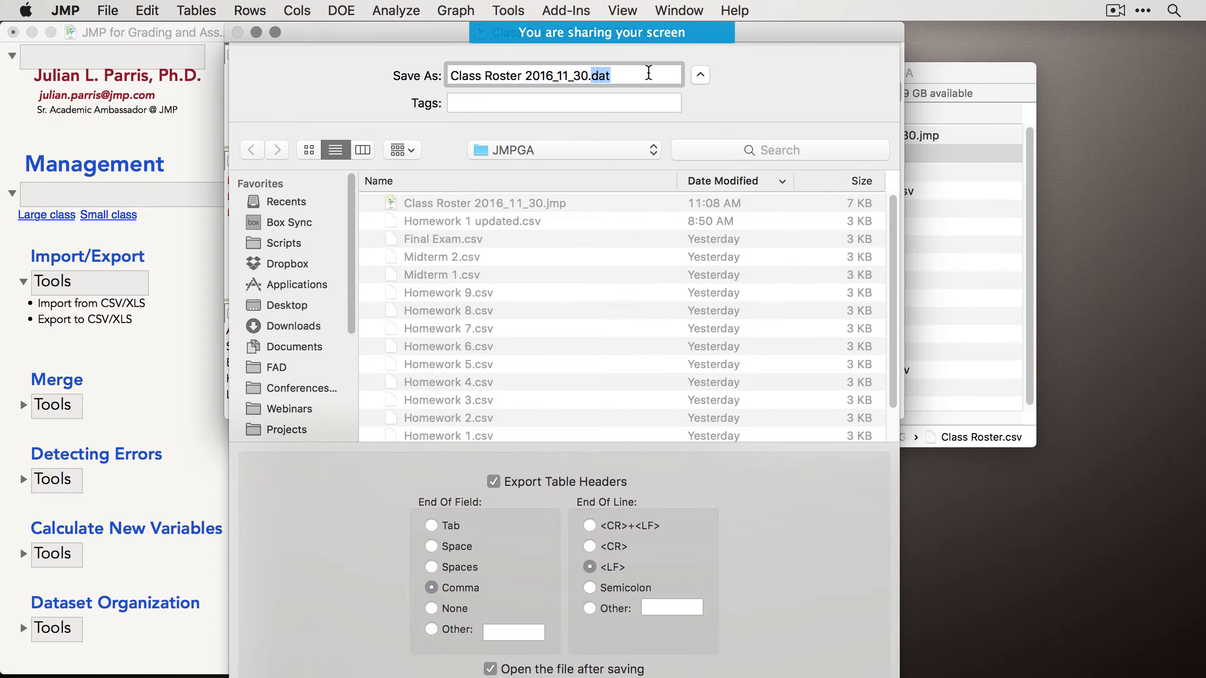
text(csv)
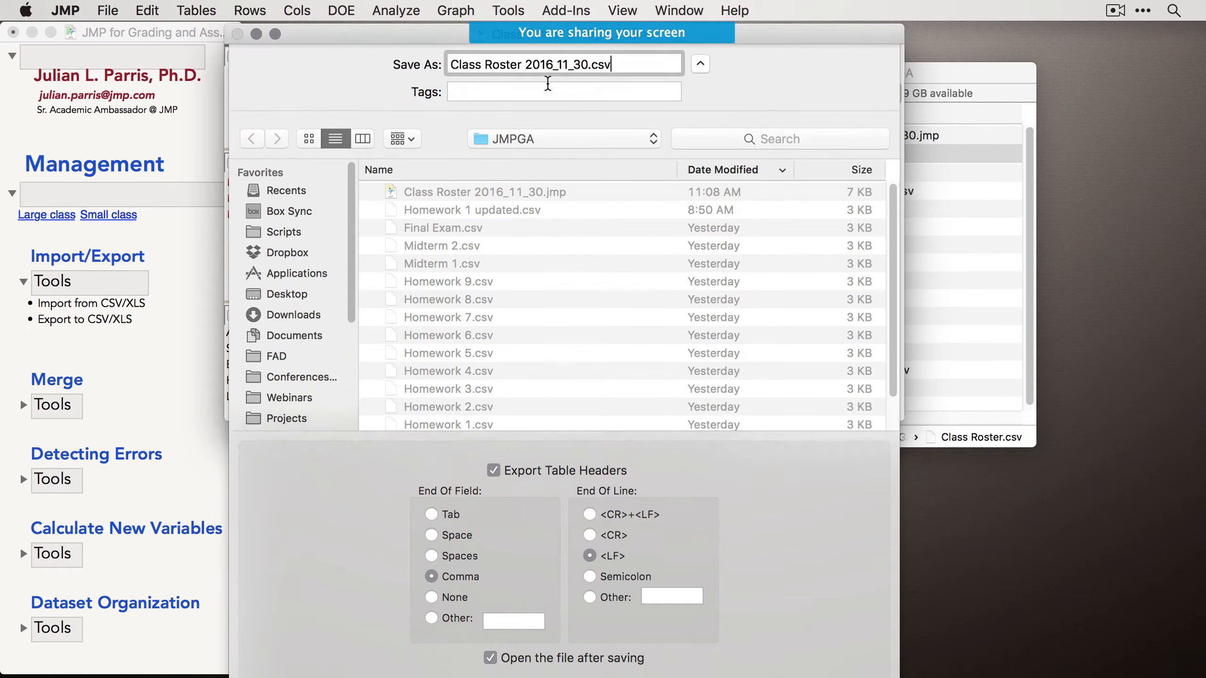
key(Return)
drag(542, 104, 545, 74)
Collapse the Import/Export tools and expand the Merge tools in the grading journal.
click(137, 352)
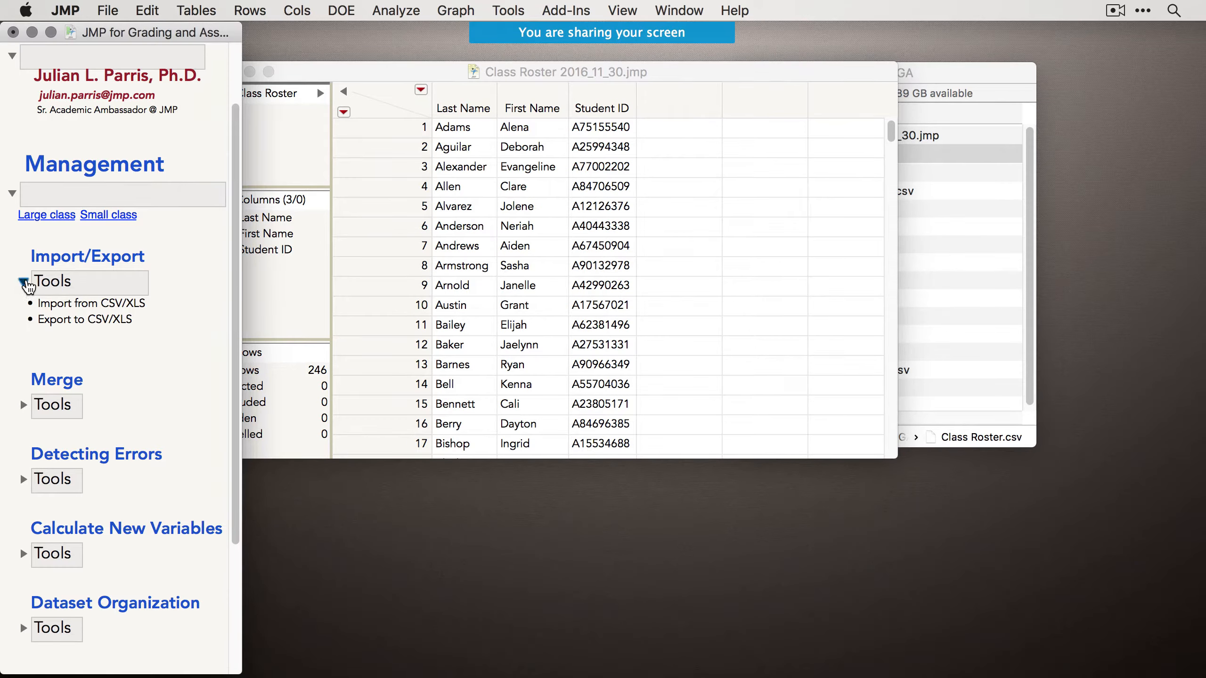
click(23, 283)
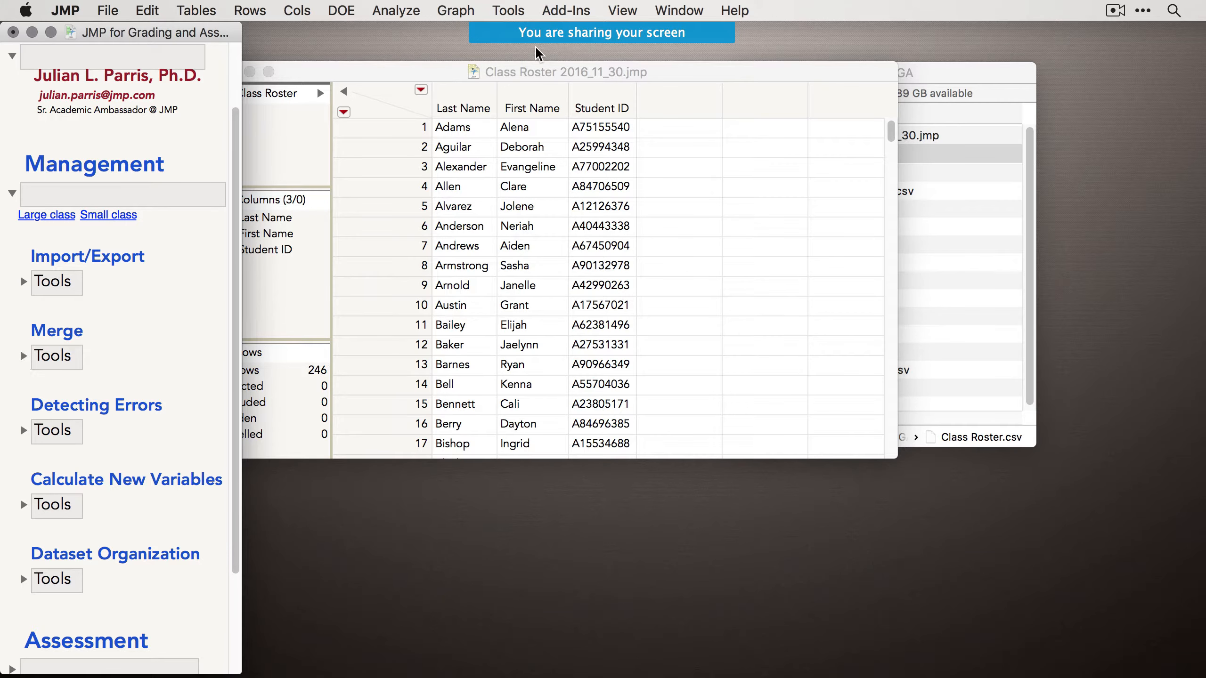
drag(543, 71, 515, 78)
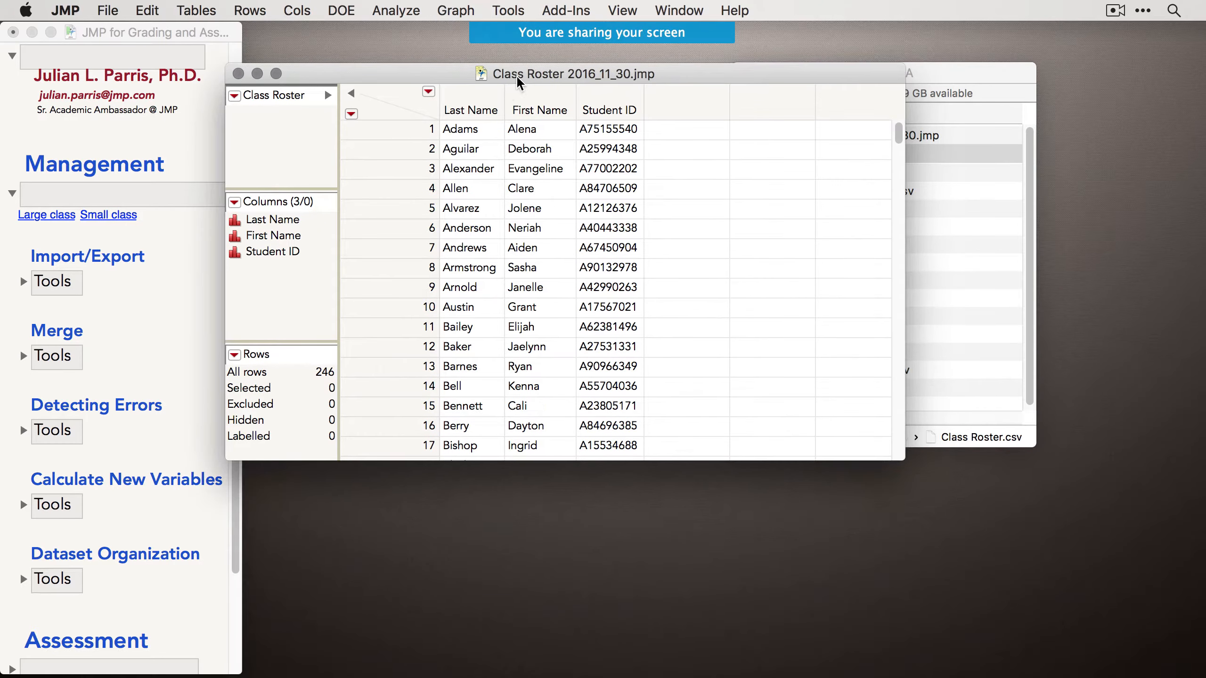
click(141, 355)
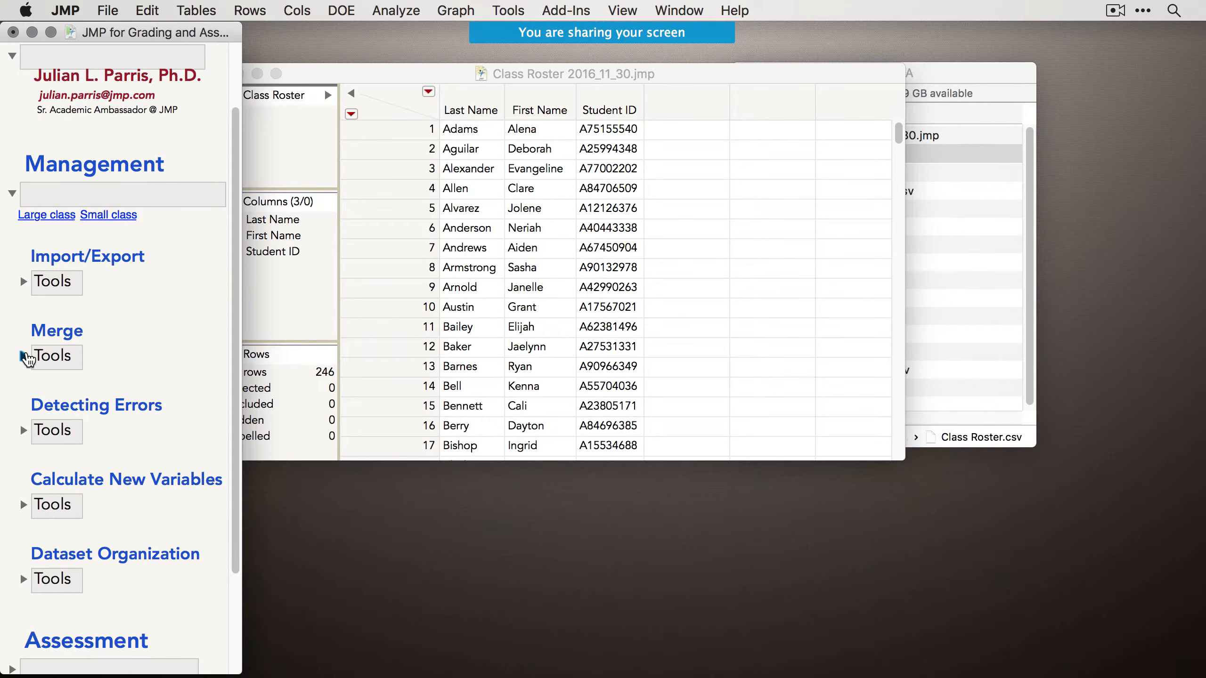
click(23, 356)
scroll(176, 347, down, 5)
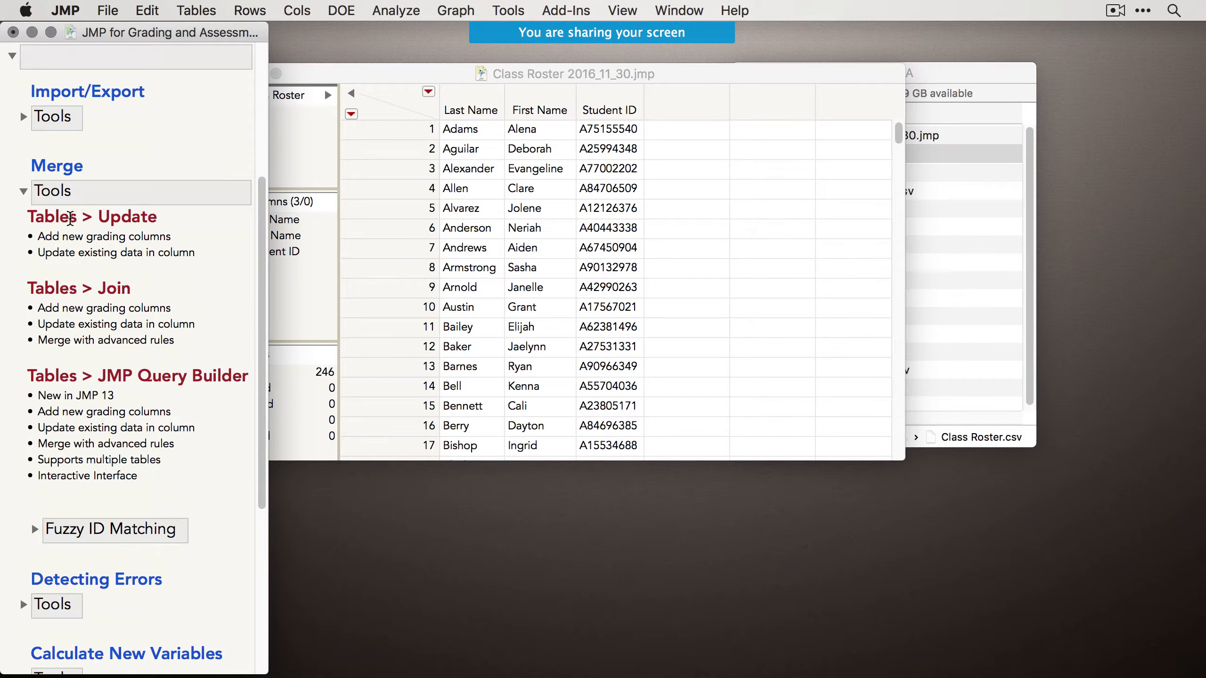
Review the available table-merging commands and the journal's notes on what Tables > Update does.
click(198, 9)
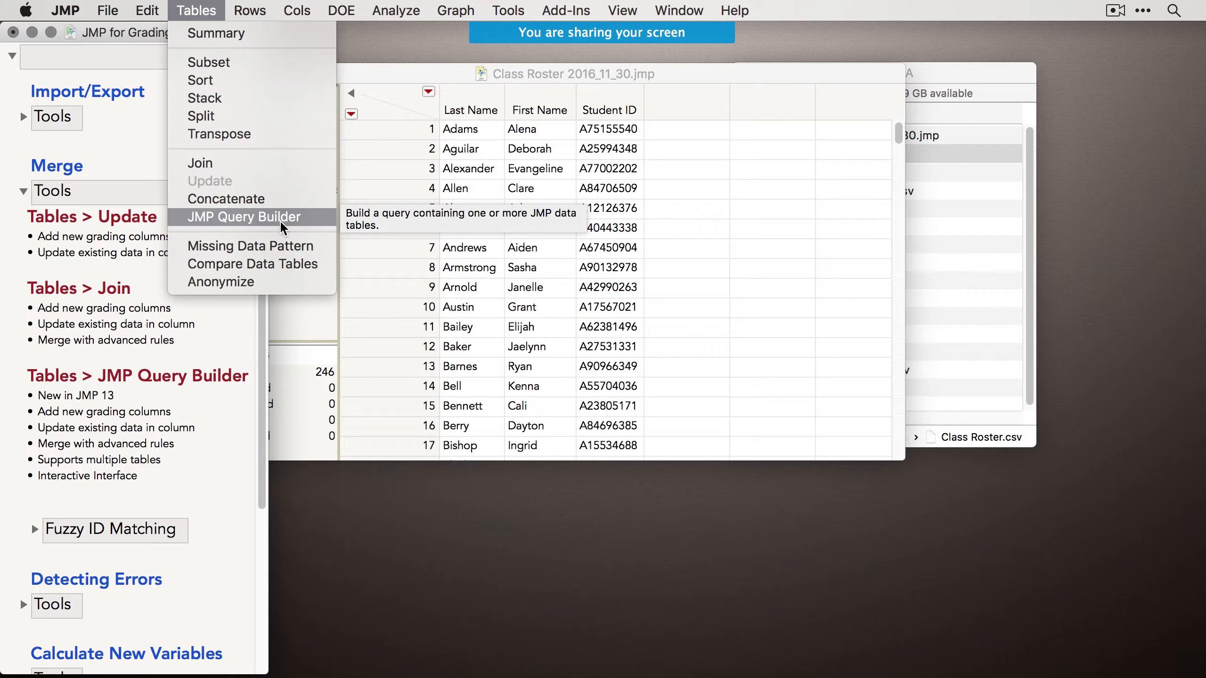
click(230, 332)
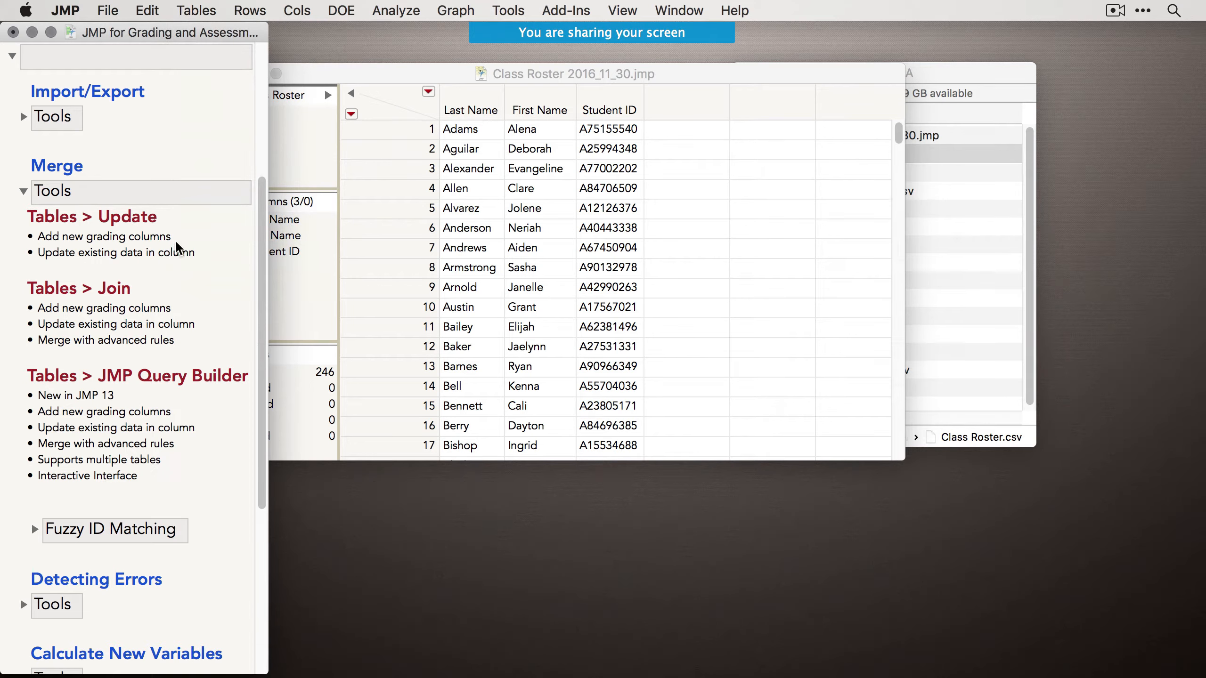
triple_click(105, 238)
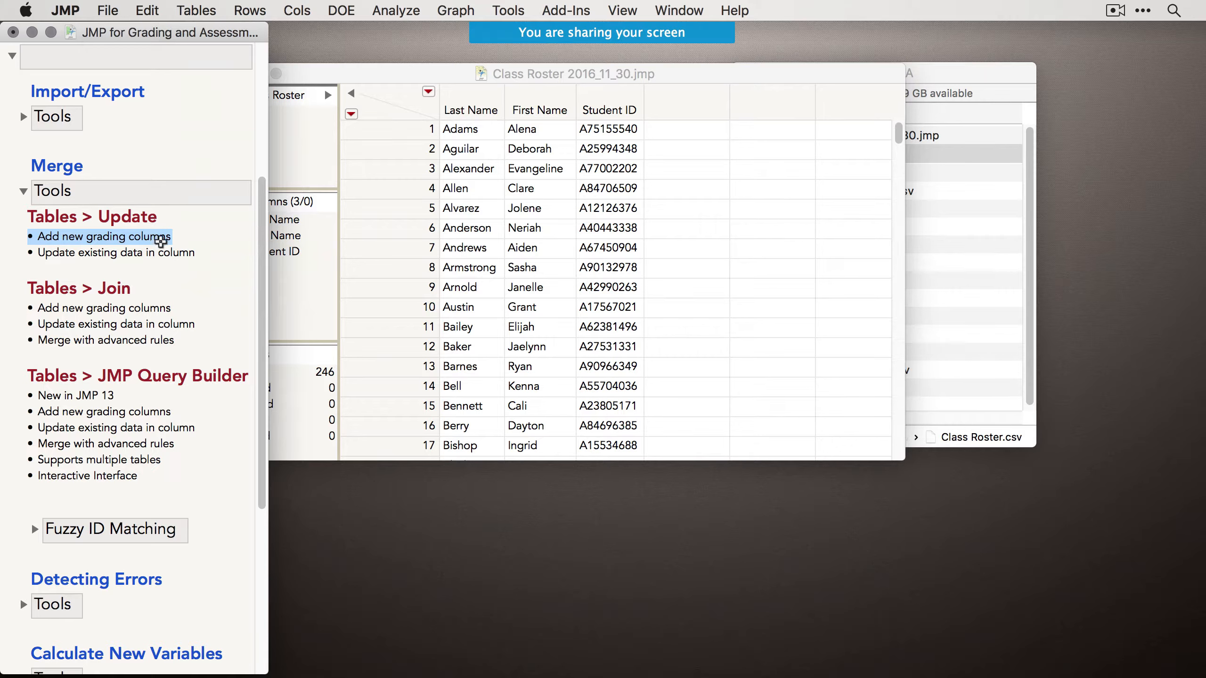
triple_click(155, 253)
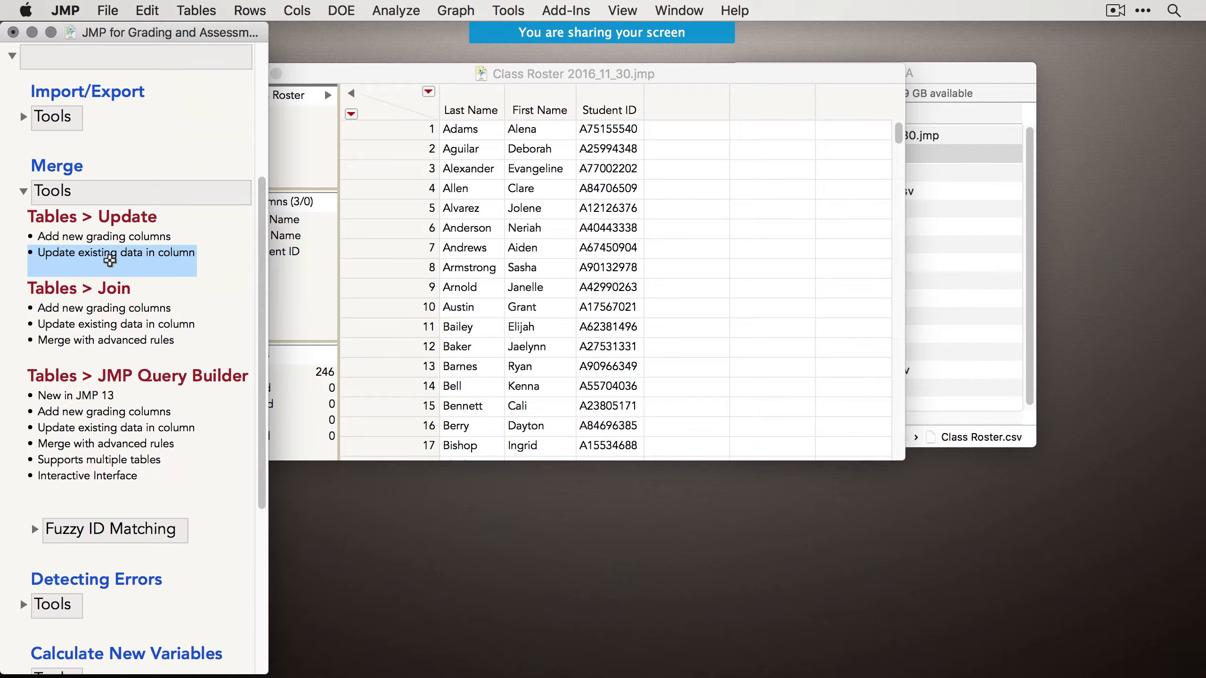
click(109, 265)
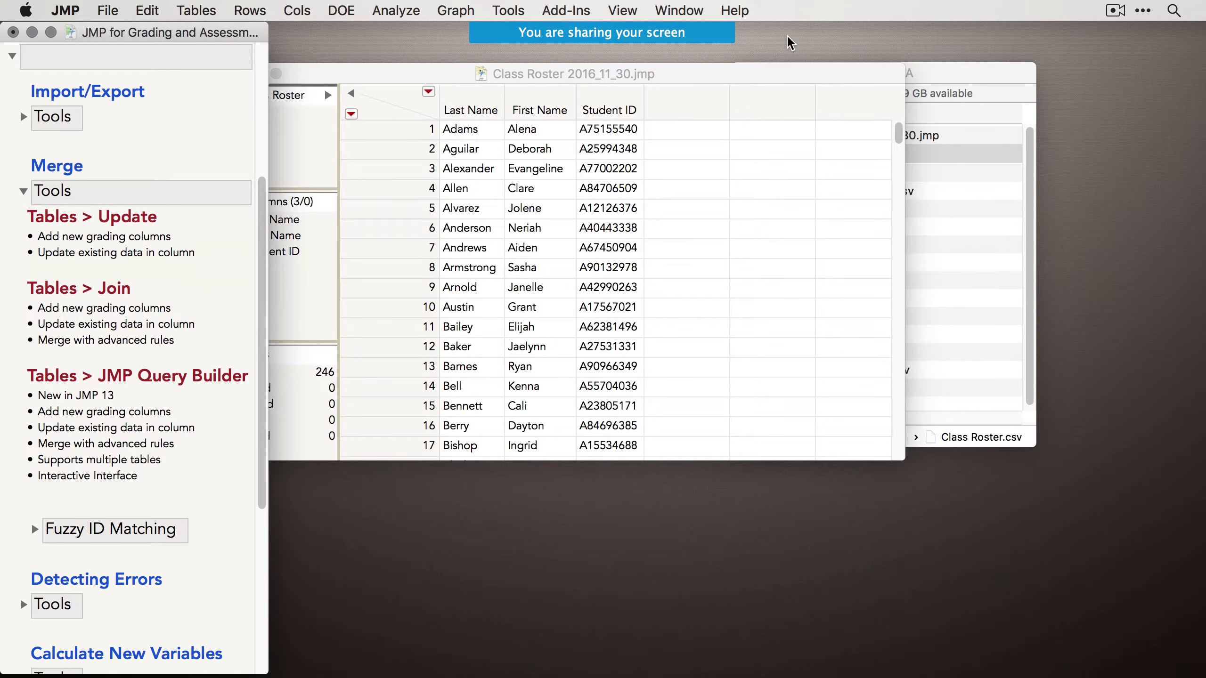
Place the Class Roster table and the JMPGA folder side by side and open Homework 1.csv from the folder.
drag(755, 72, 738, 67)
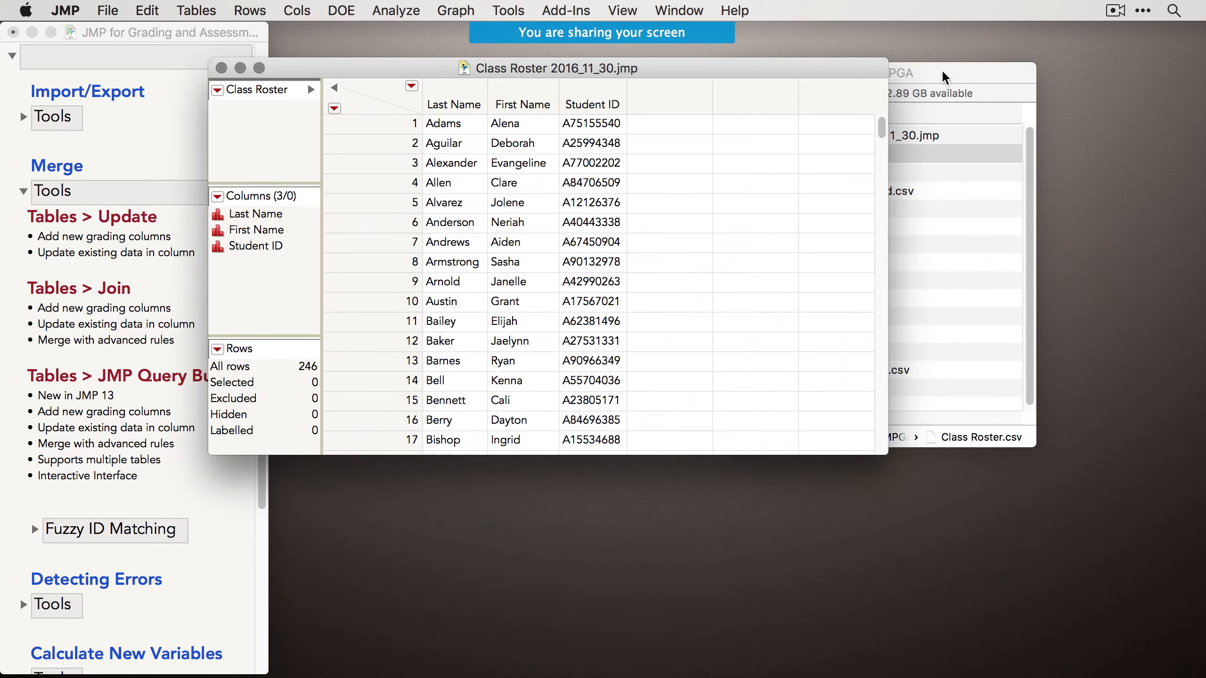
drag(945, 78, 1038, 113)
drag(428, 69, 411, 67)
drag(591, 72, 540, 69)
click(947, 243)
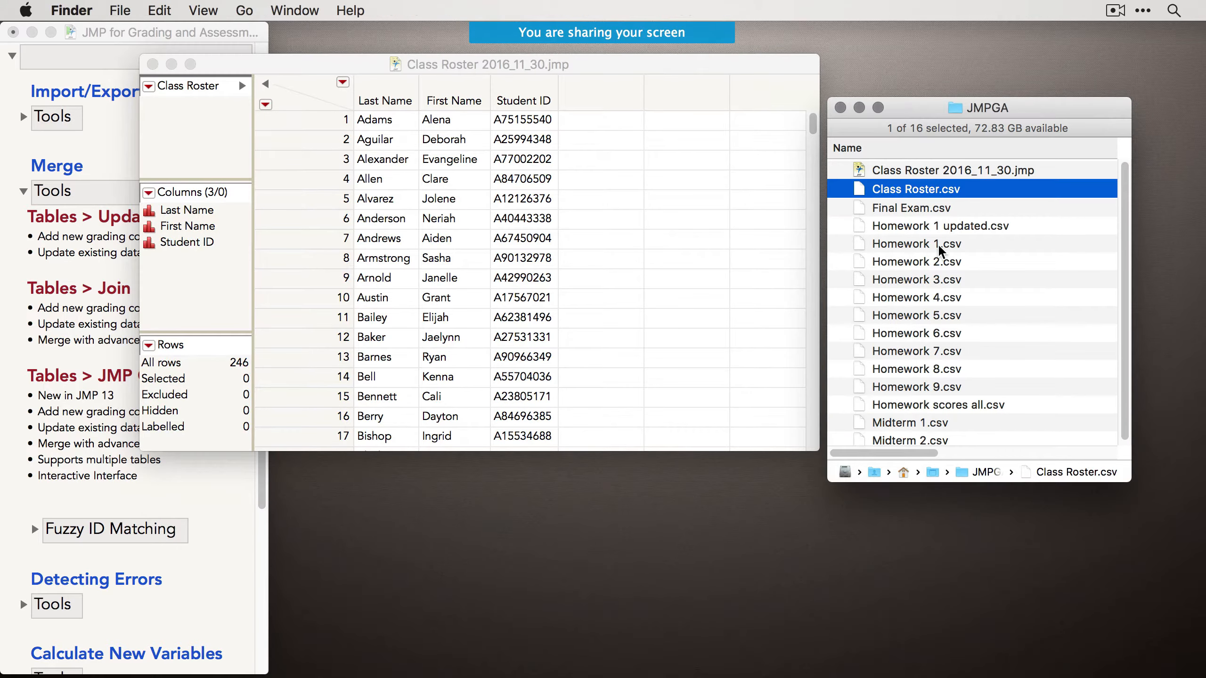
double_click(929, 243)
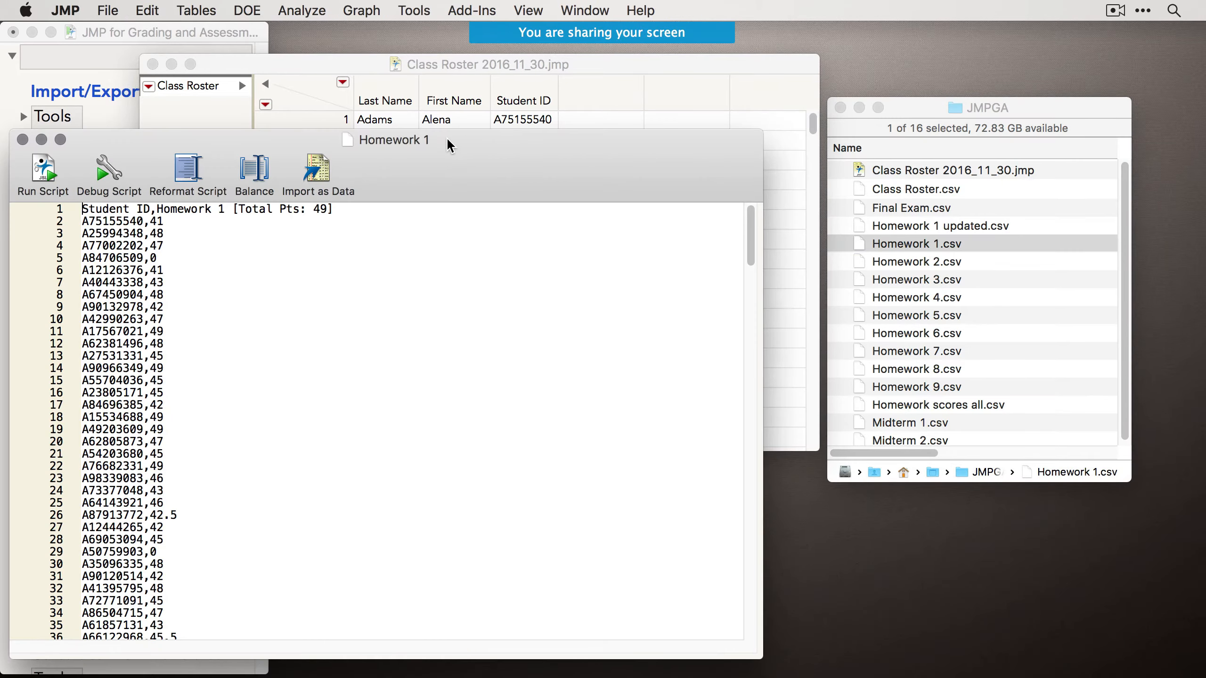
Import the Homework 1 text as a data table, close the text window and move the new table beside the roster.
drag(451, 119, 733, 126)
drag(294, 106, 437, 175)
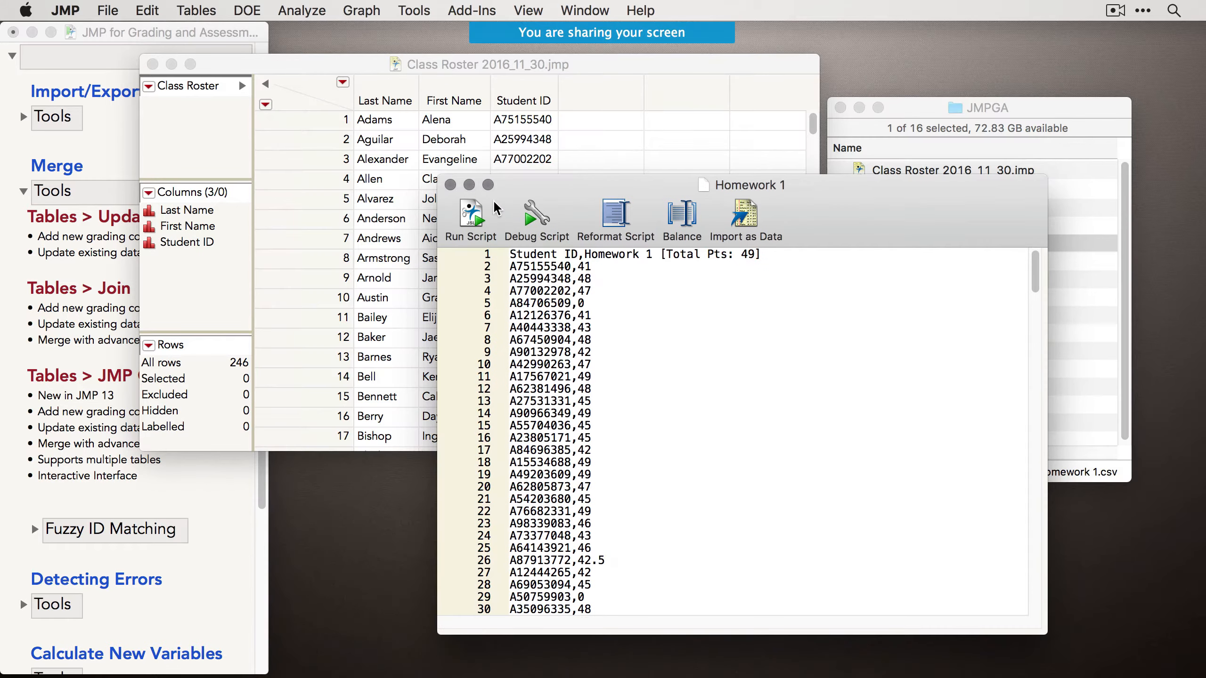
click(742, 225)
click(865, 212)
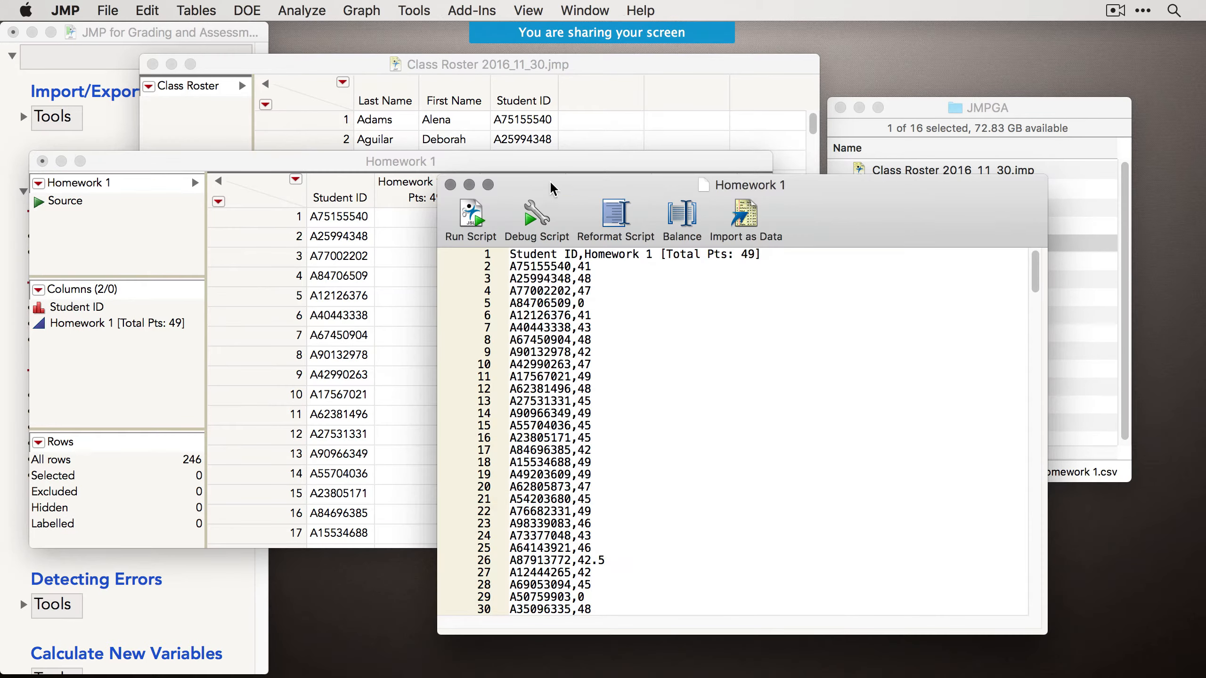
click(450, 184)
drag(433, 165, 728, 196)
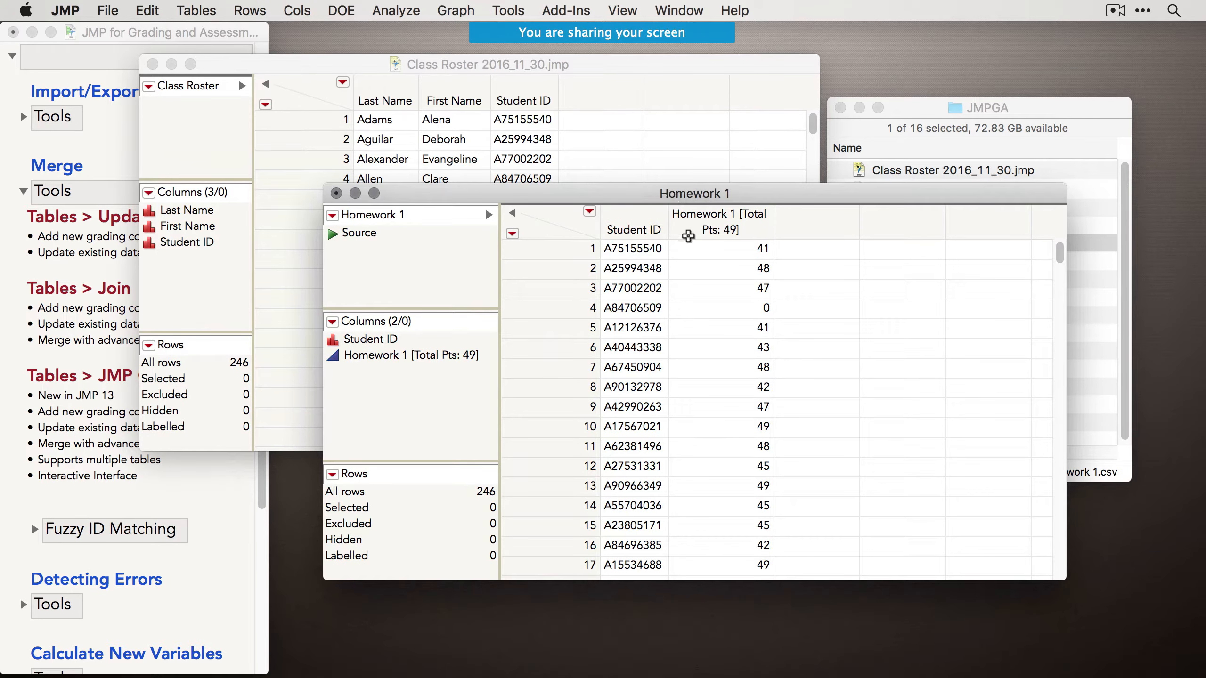
Highlight the score column and the Student ID column of the Homework 1 table, and bring the Class Roster table to the front.
click(734, 223)
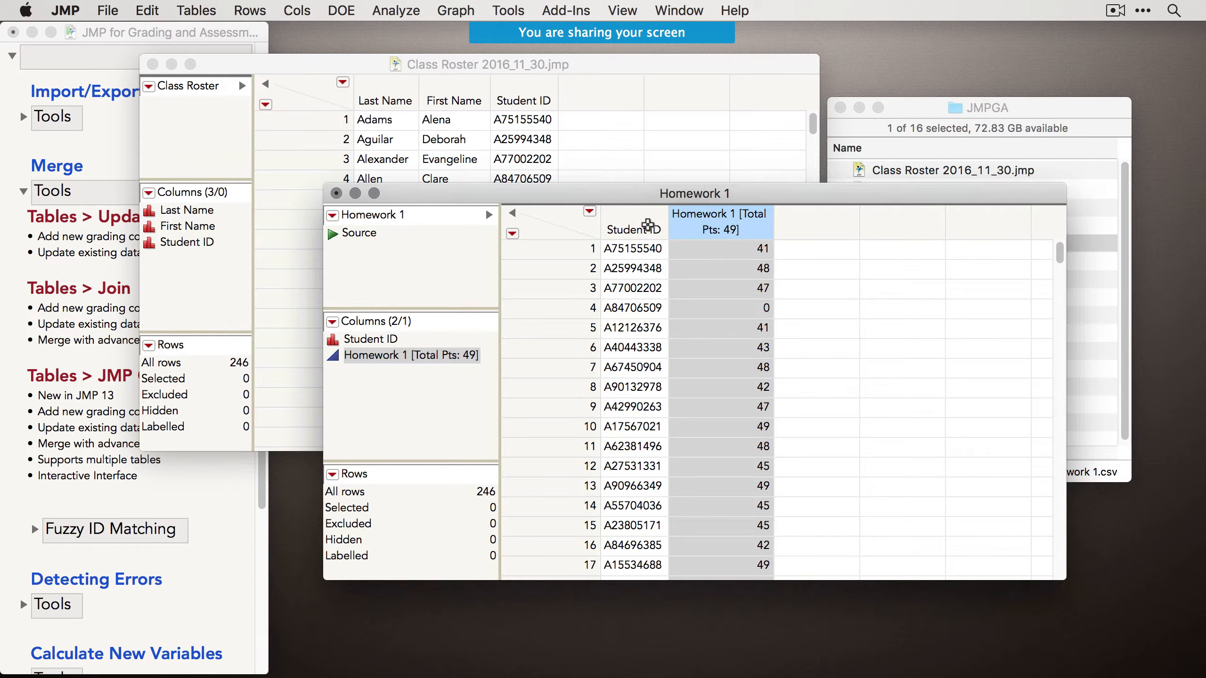
click(634, 223)
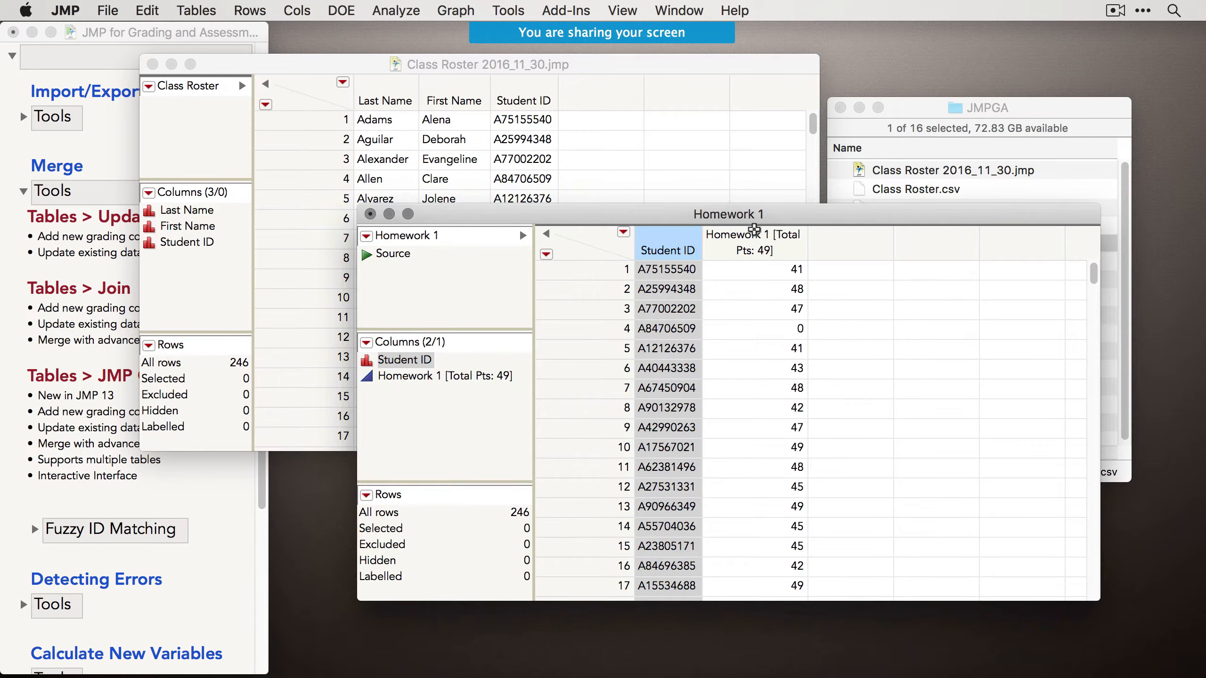
drag(748, 214, 771, 199)
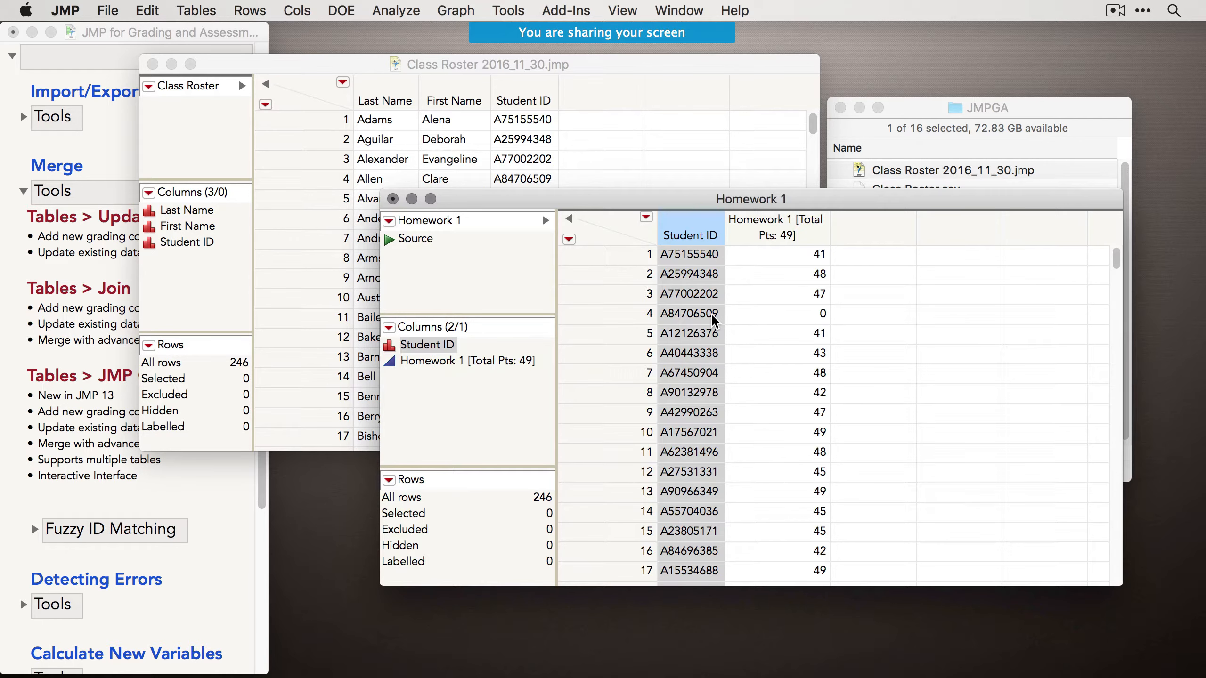
drag(679, 202, 646, 216)
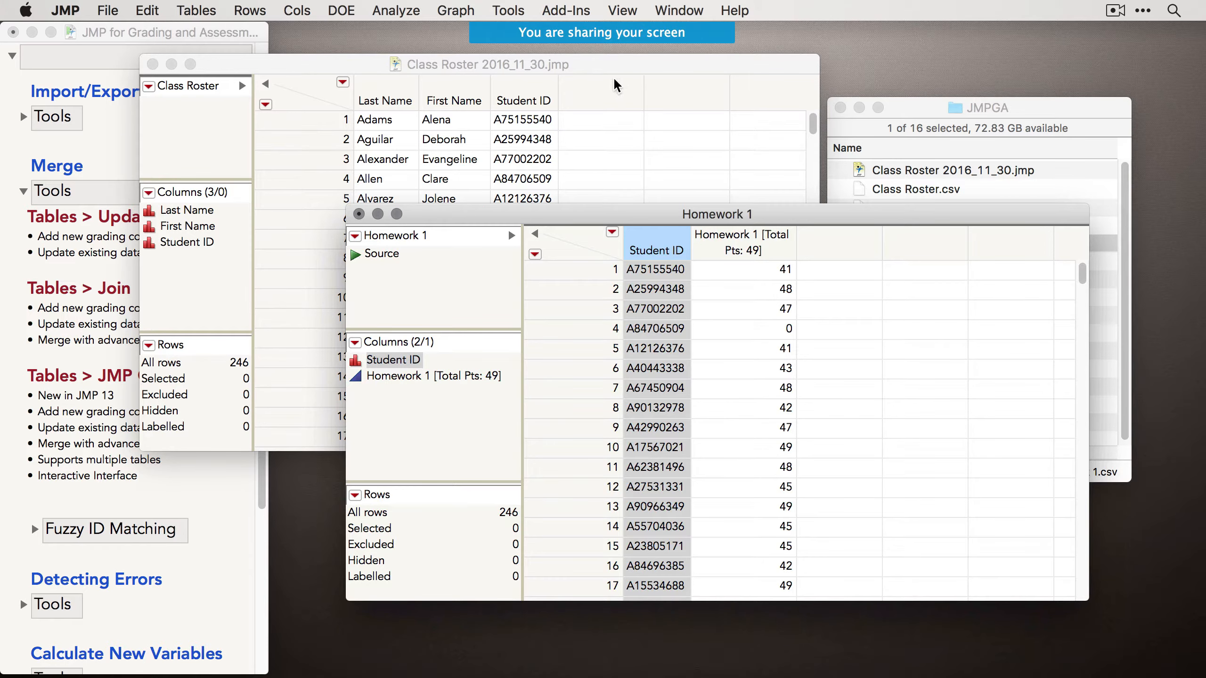
drag(563, 67, 564, 64)
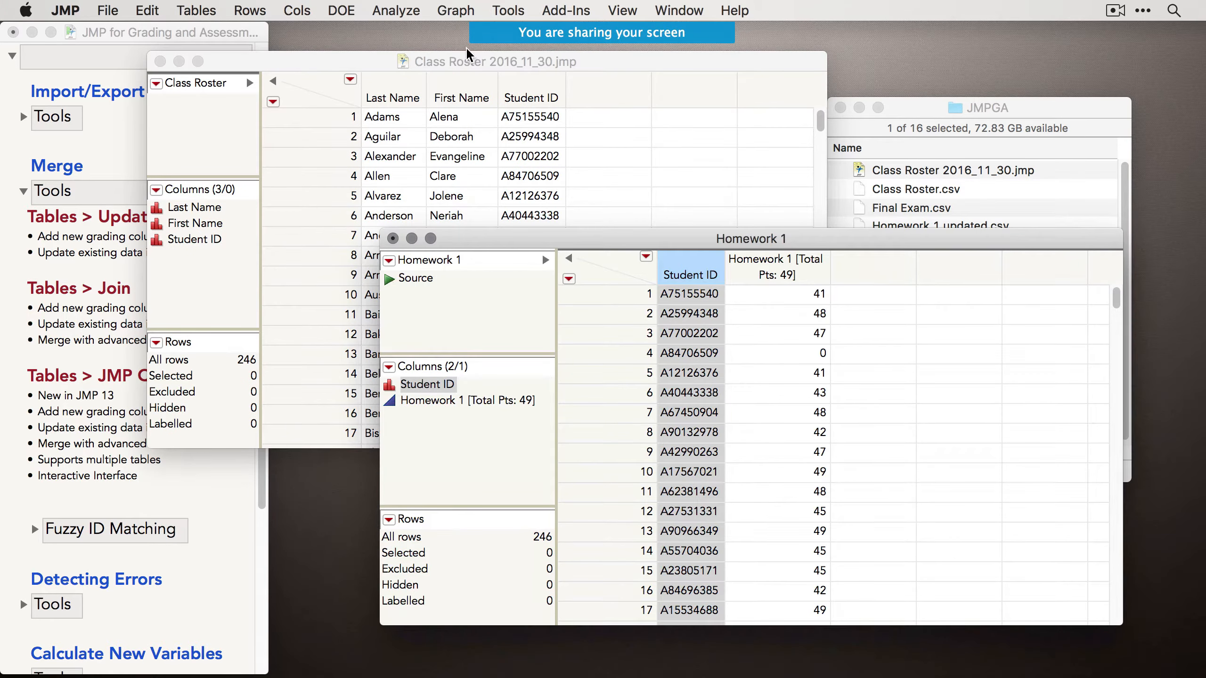
click(492, 63)
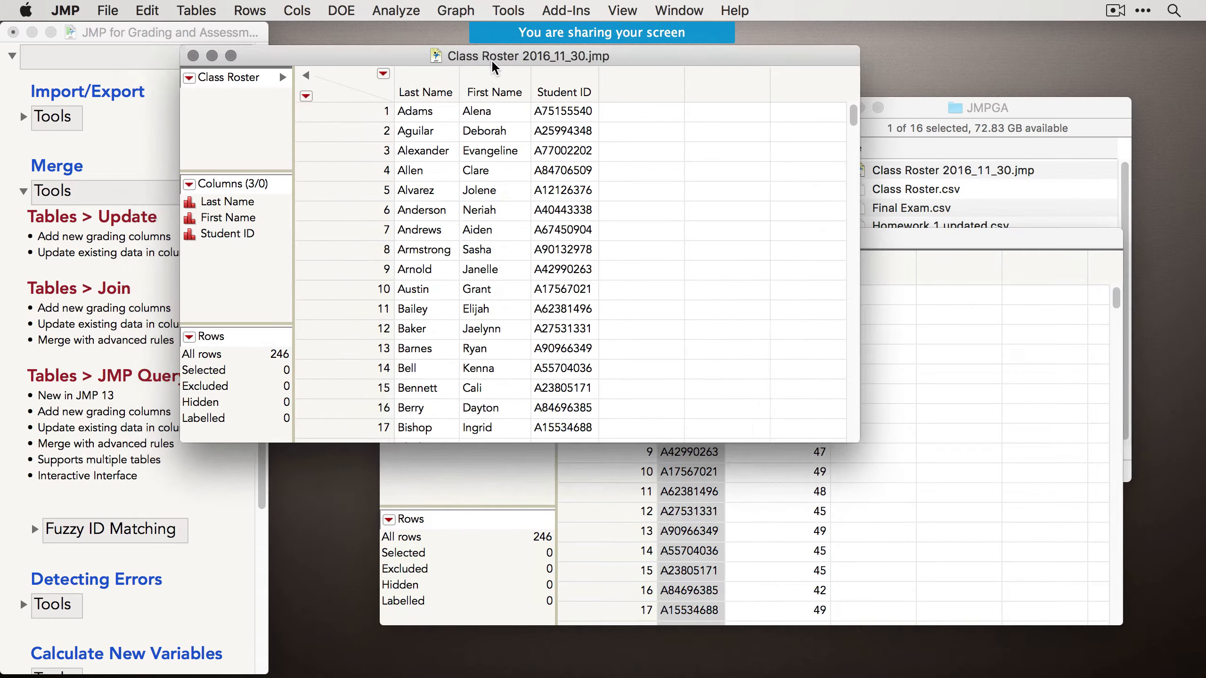
Start a table Update on the Class Roster table and choose Homework 1 as the source of the update data.
drag(494, 66, 486, 76)
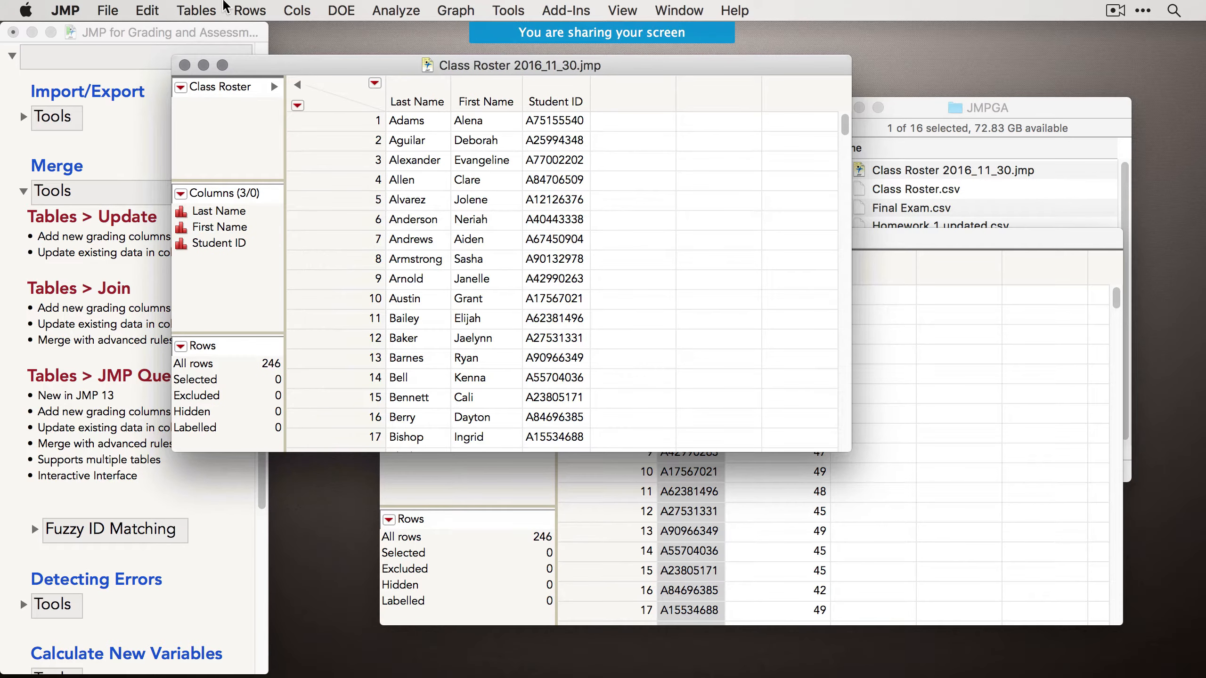
click(196, 10)
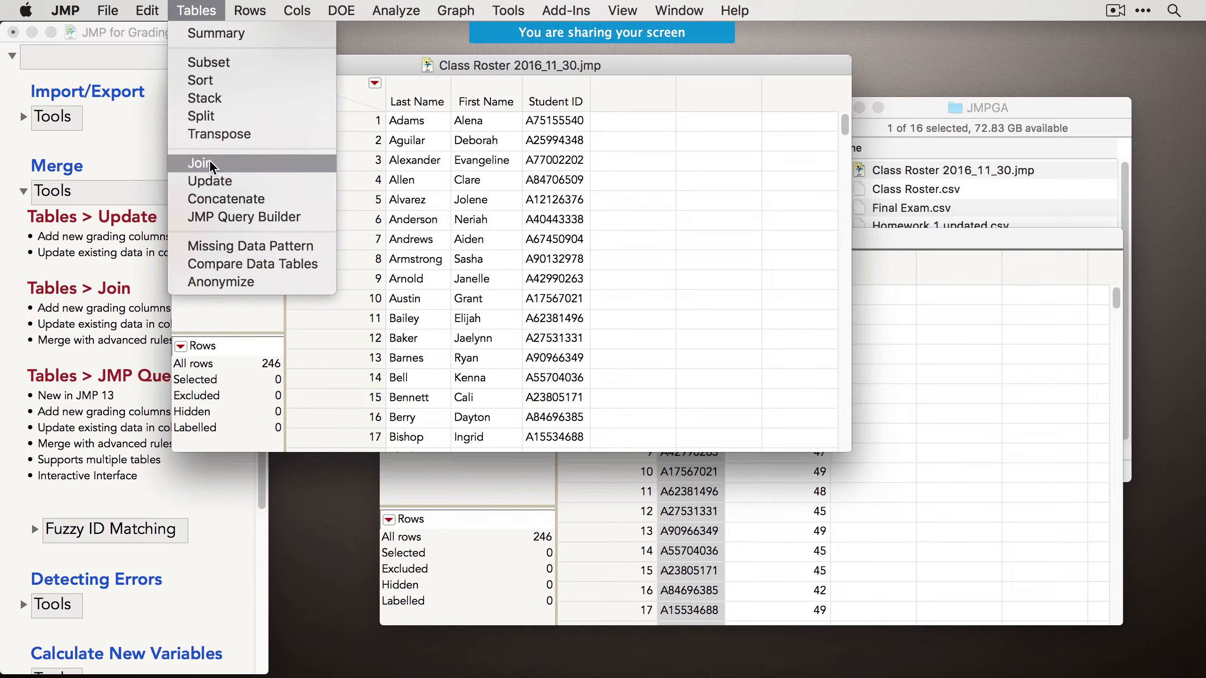
click(225, 182)
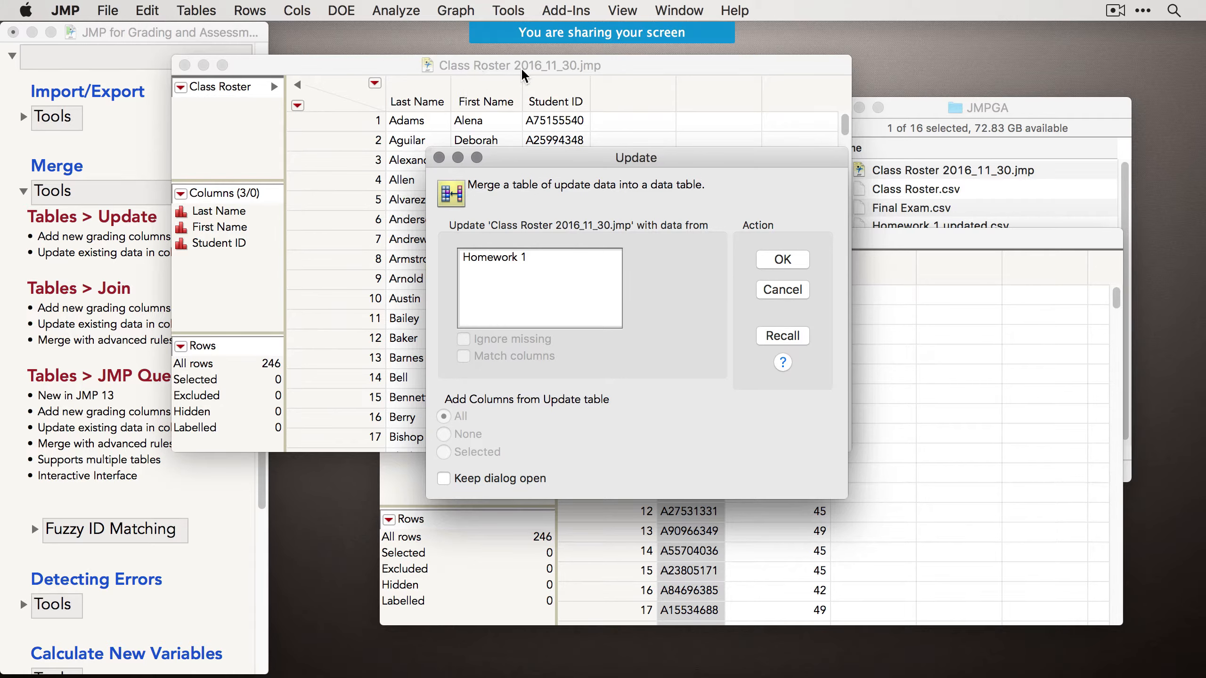
click(516, 262)
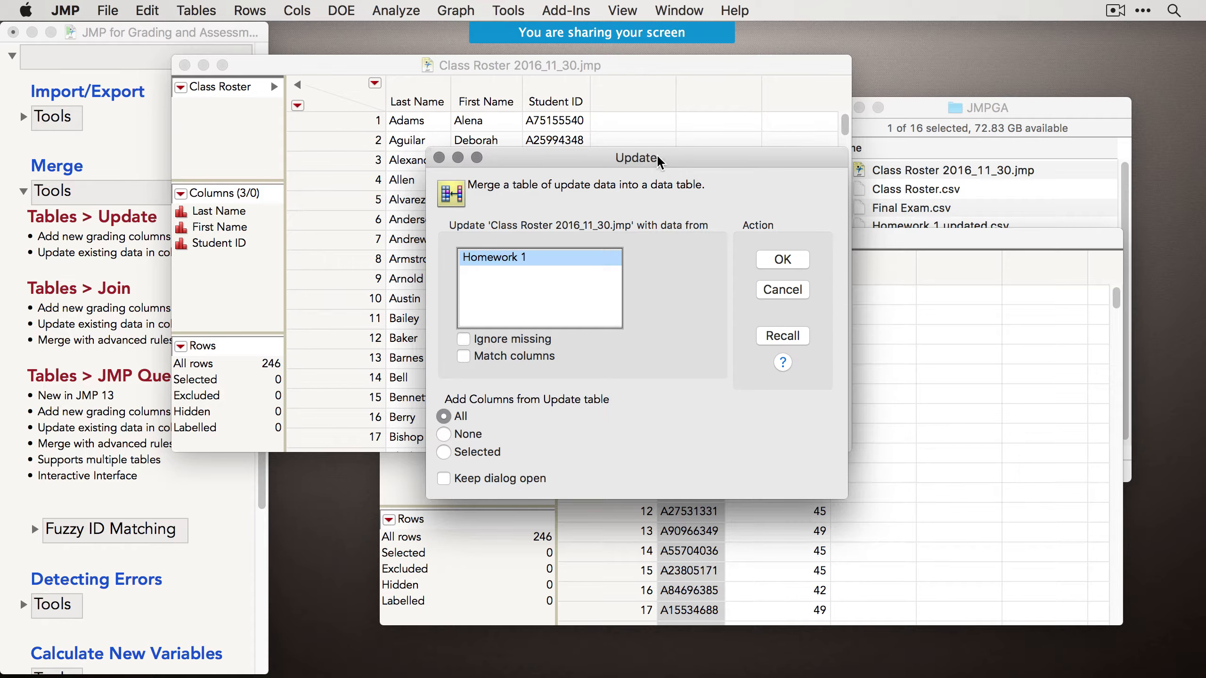
drag(645, 166, 643, 144)
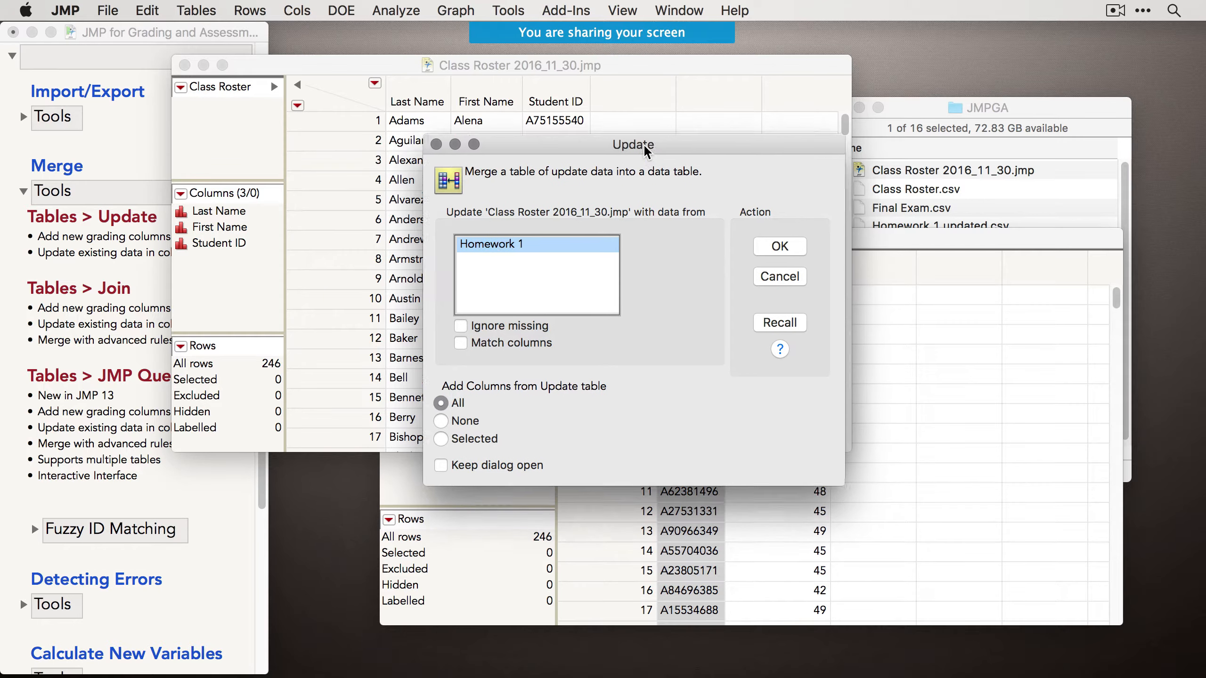
Turn on column matching and match Student ID in the Class Roster with Student ID in Homework 1.
click(512, 339)
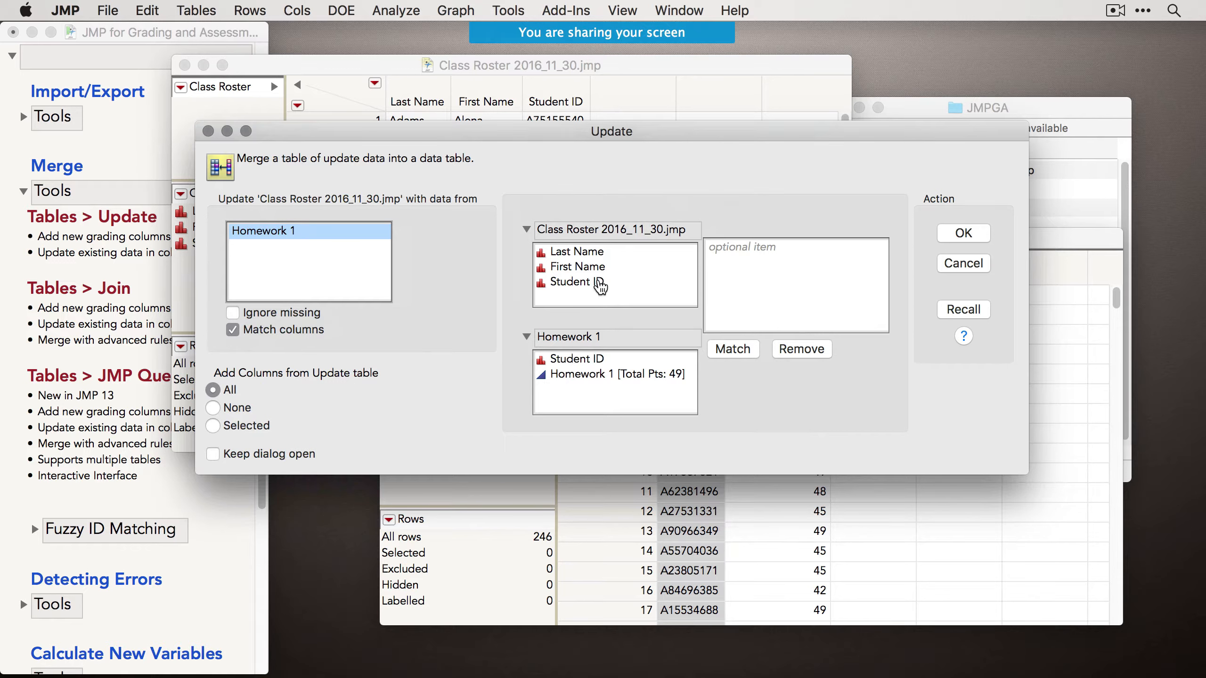
click(574, 290)
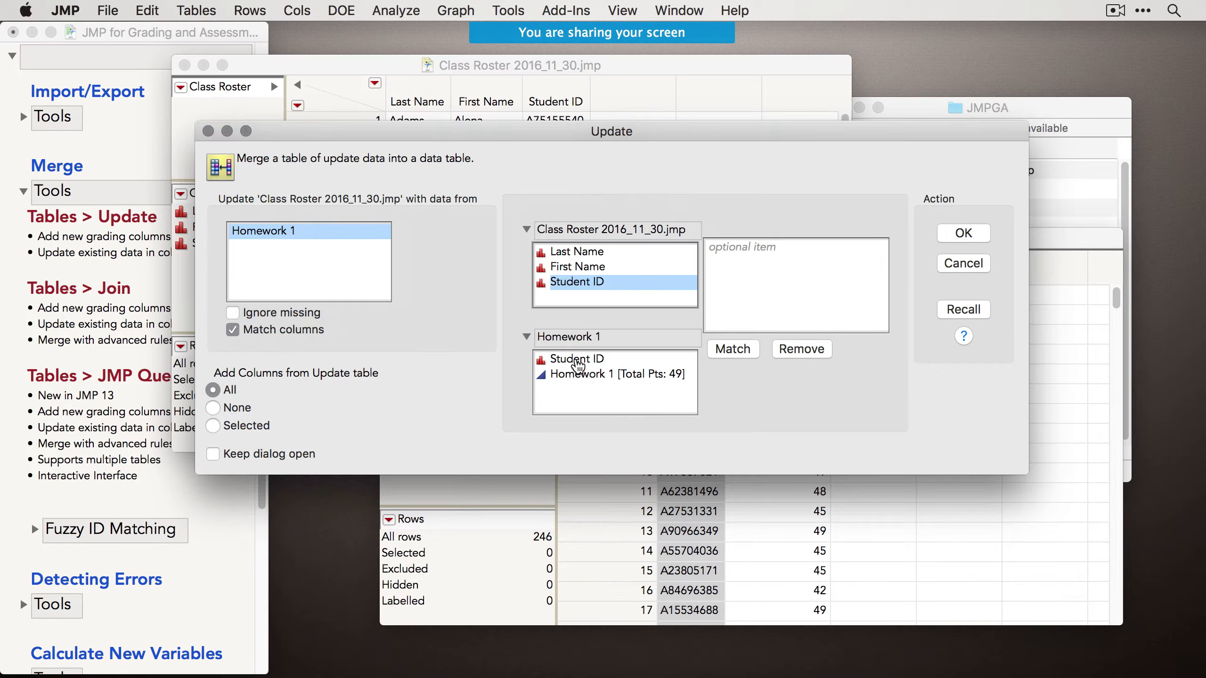
click(577, 362)
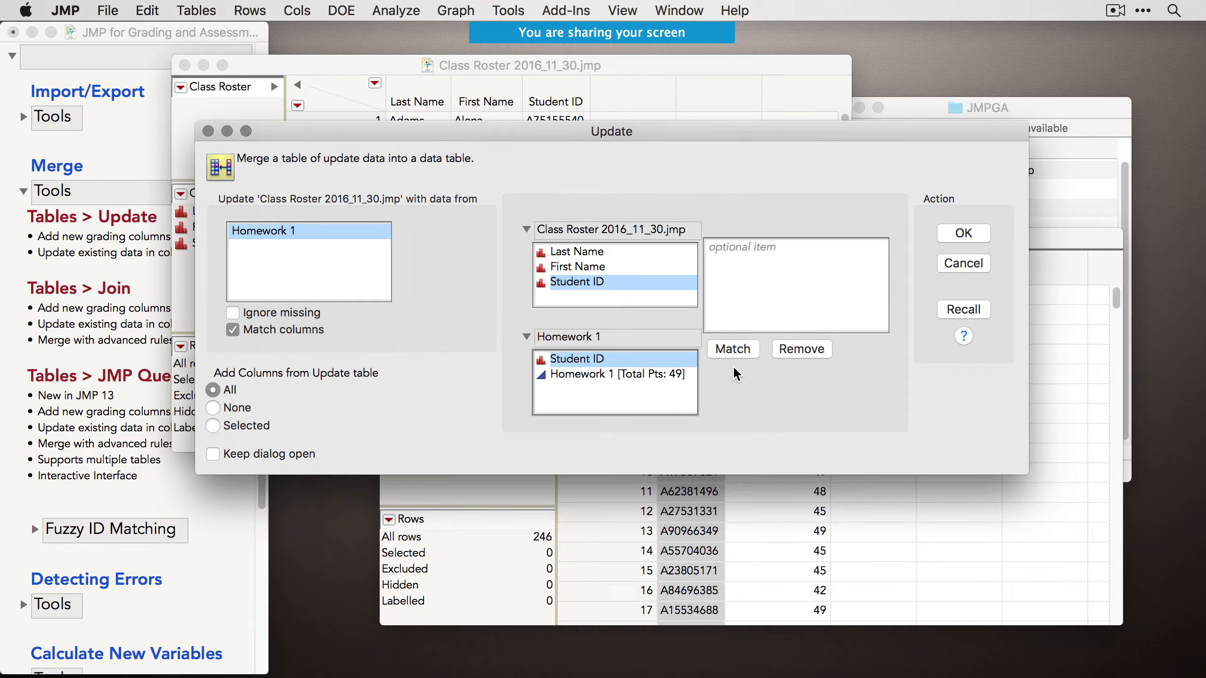
click(741, 351)
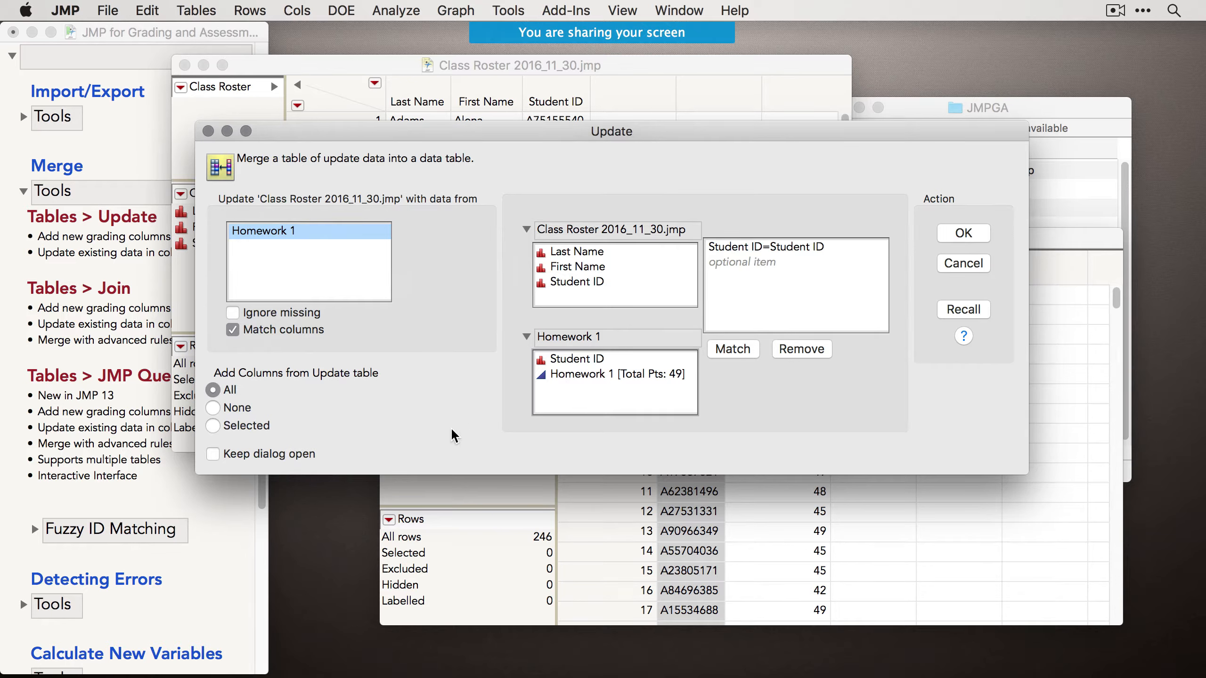
Look at the option for adding only selected columns, set it back to All and run the update.
mouse_move(454, 431)
mouse_down()
mouse_move(352, 405)
mouse_move(369, 420)
mouse_move(366, 389)
mouse_up()
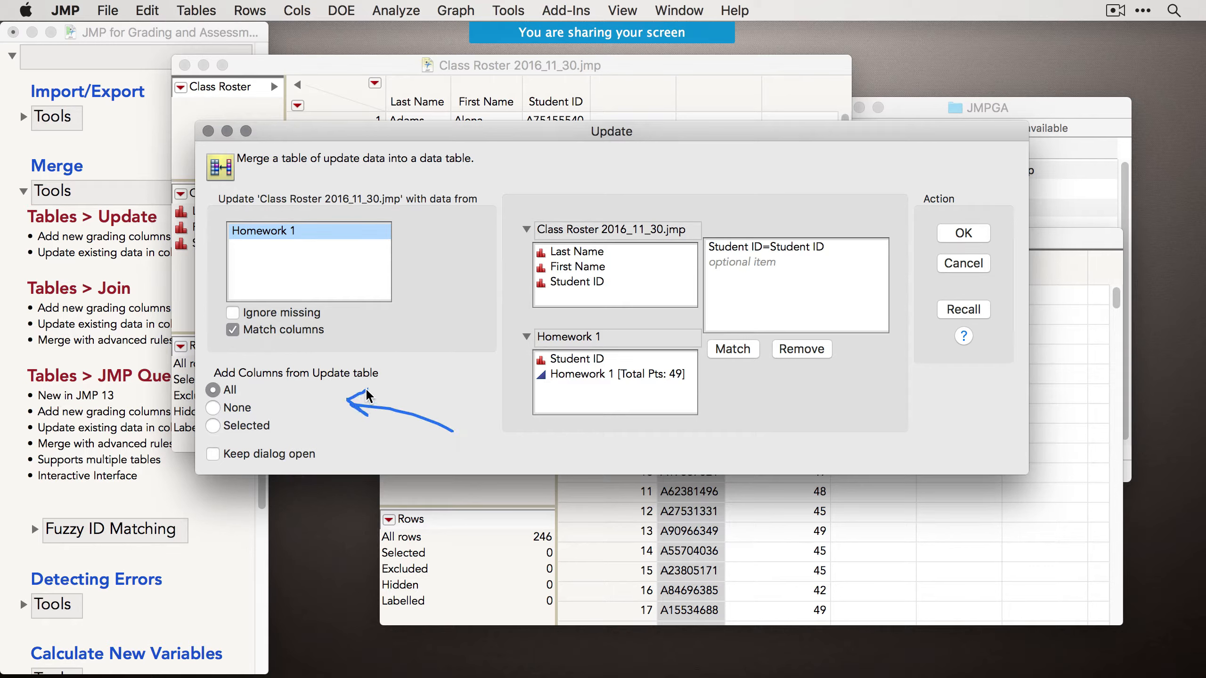
key(Escape)
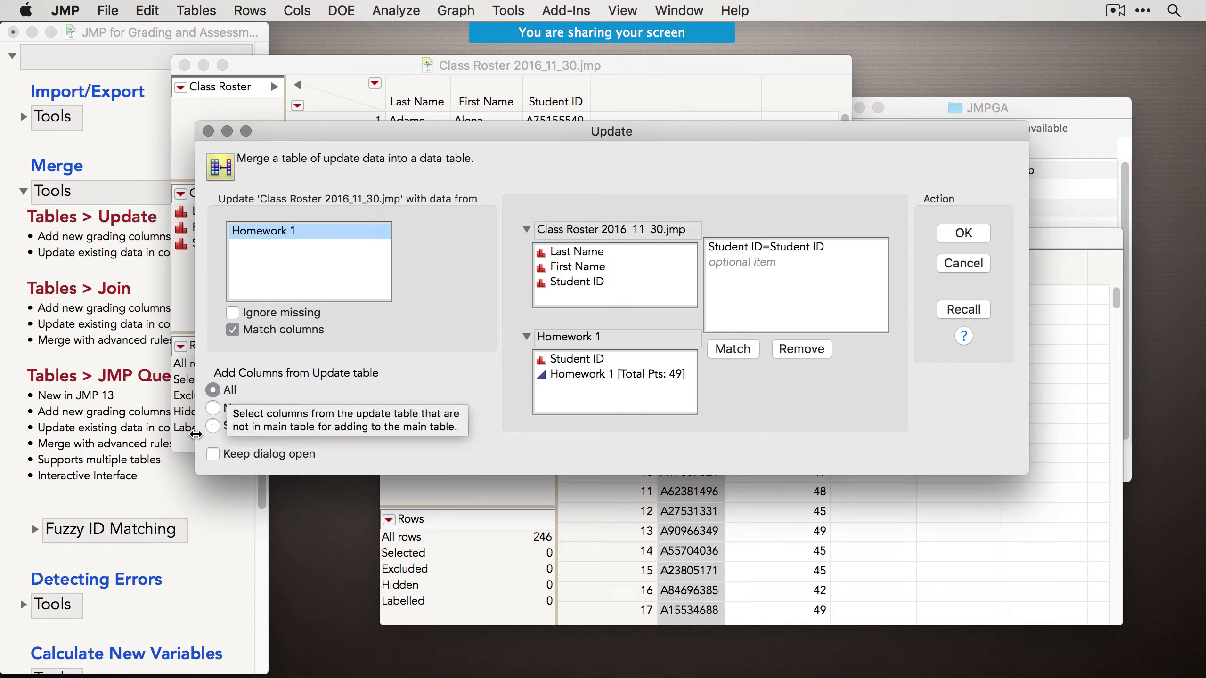
click(249, 430)
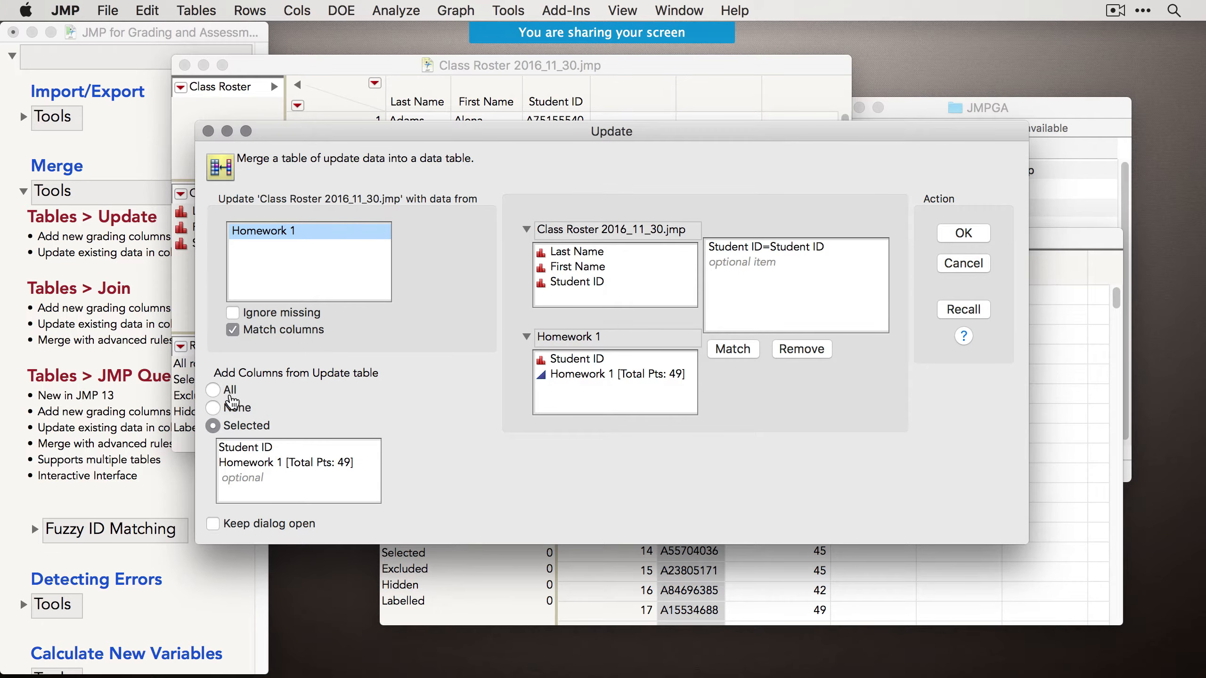
click(226, 390)
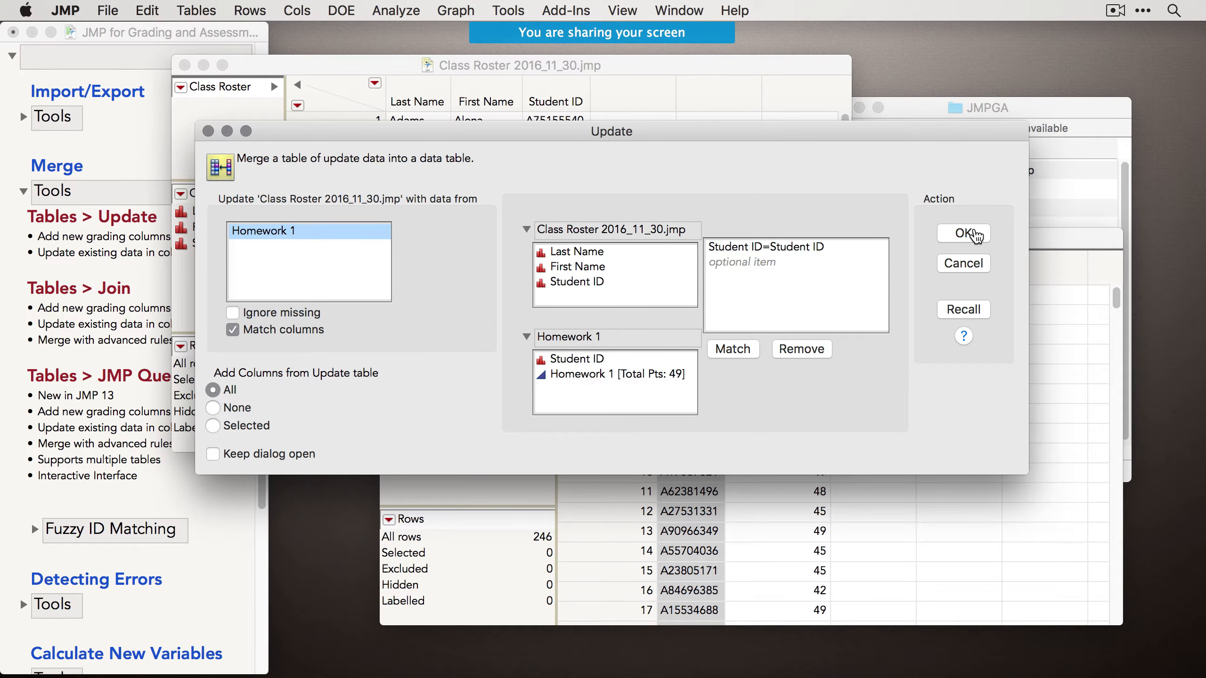
click(966, 233)
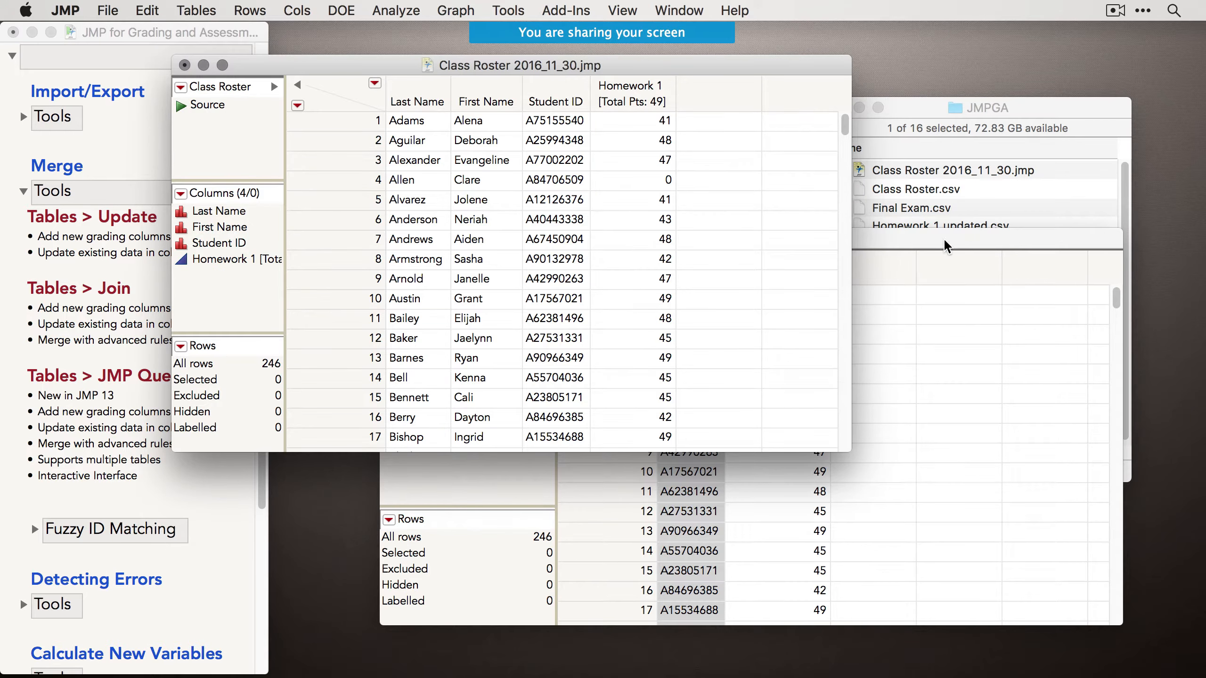
Compare the Homework 1 score column in the source table with the one added to the Class Roster.
drag(944, 241, 967, 244)
click(800, 274)
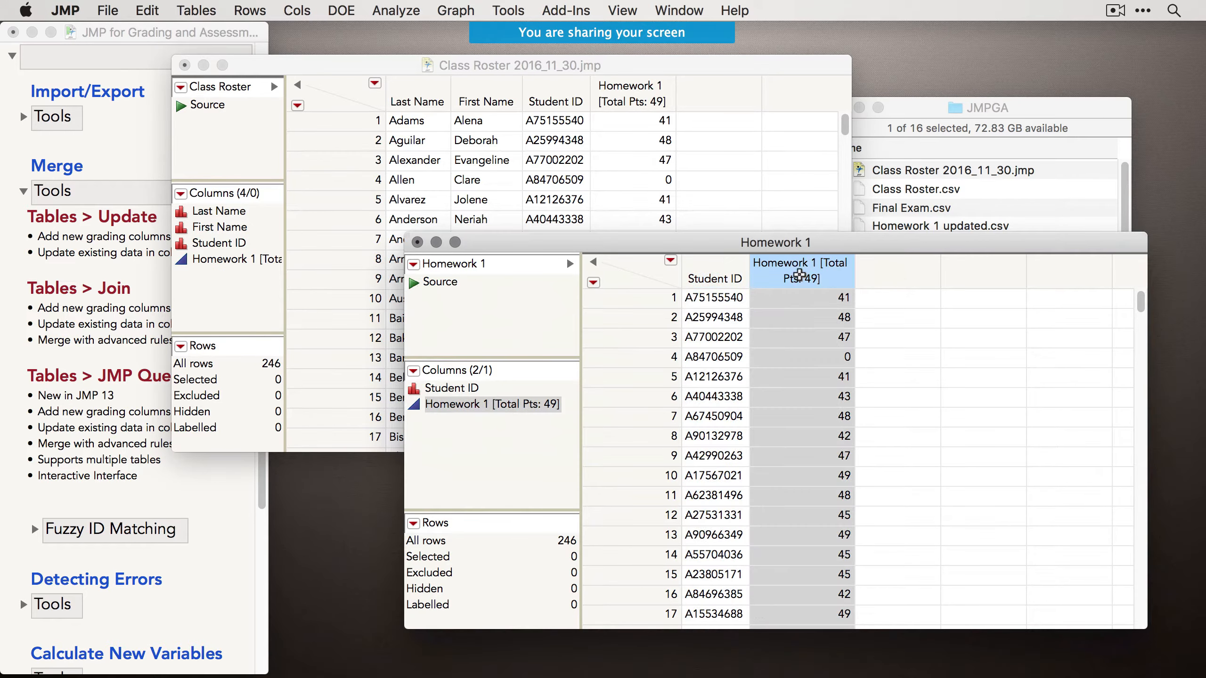
click(645, 84)
click(646, 102)
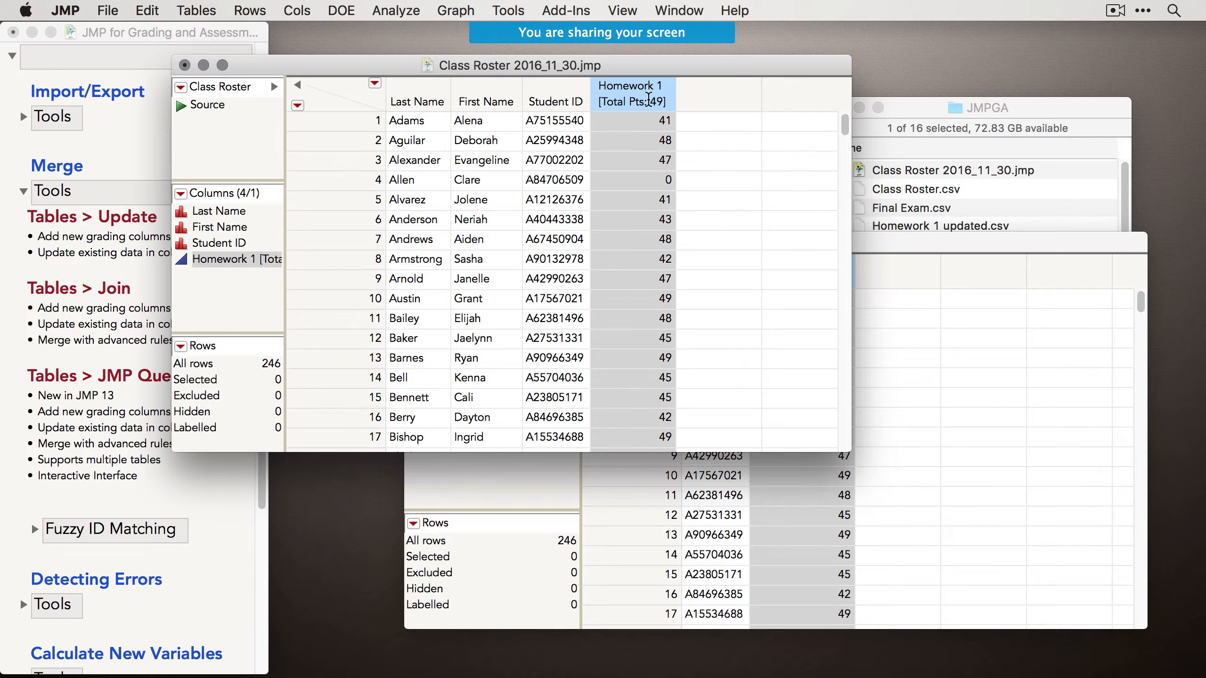
Close the Homework 1 table without saving its changes.
click(894, 238)
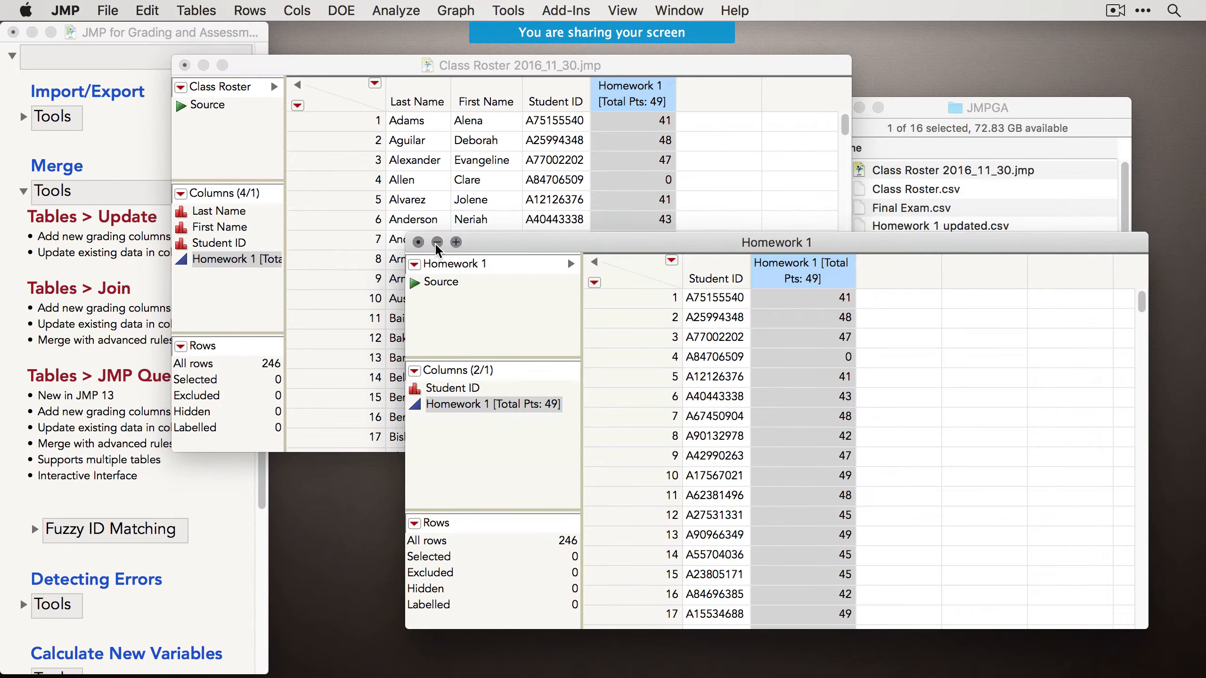
click(419, 242)
click(636, 346)
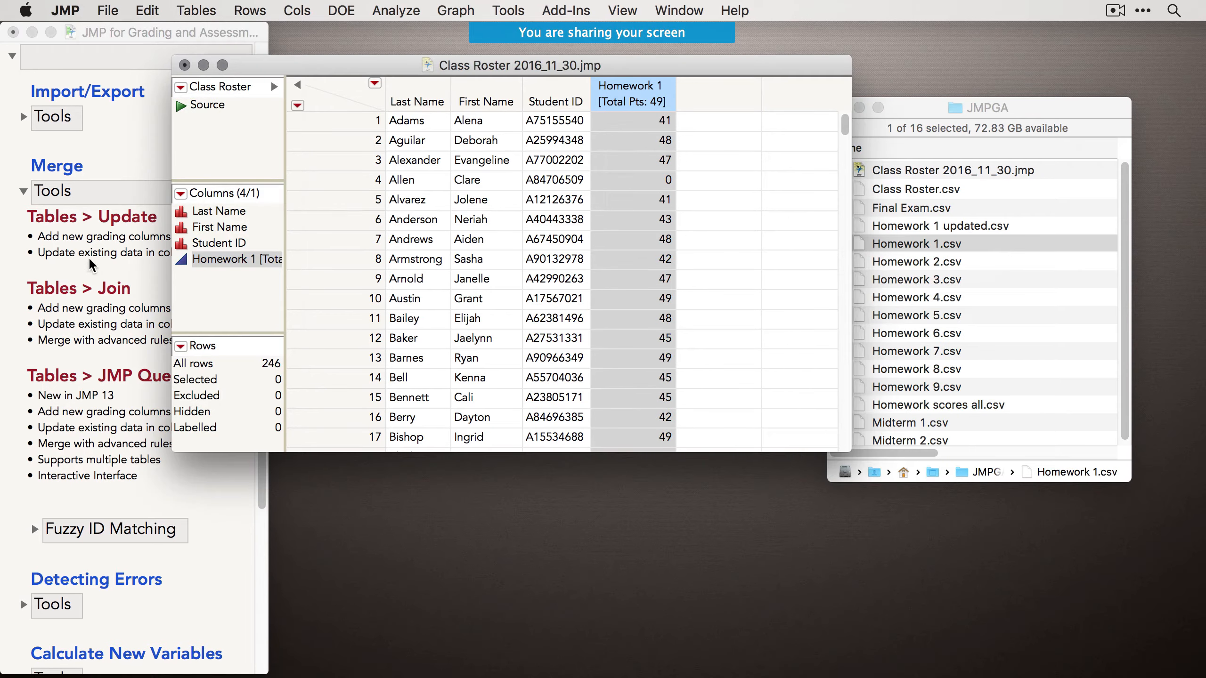
Check the journal's note on updating existing data, then open Homework 1 updated.csv and place its table below the roster.
click(86, 256)
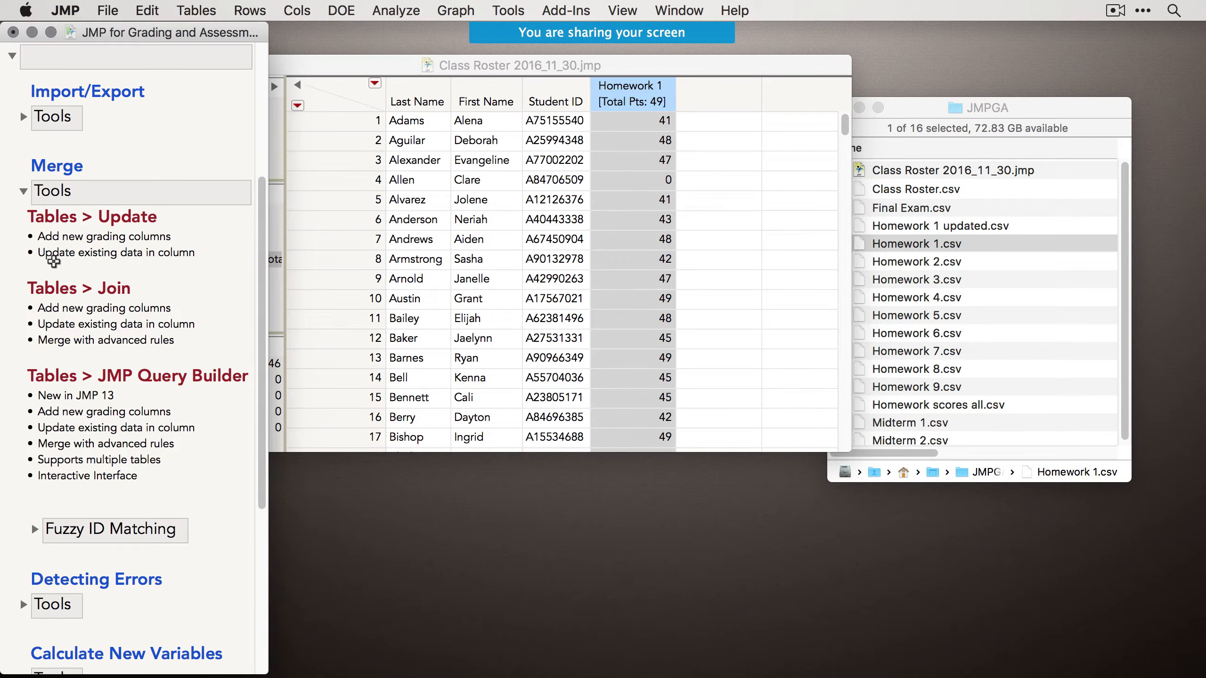
click(656, 59)
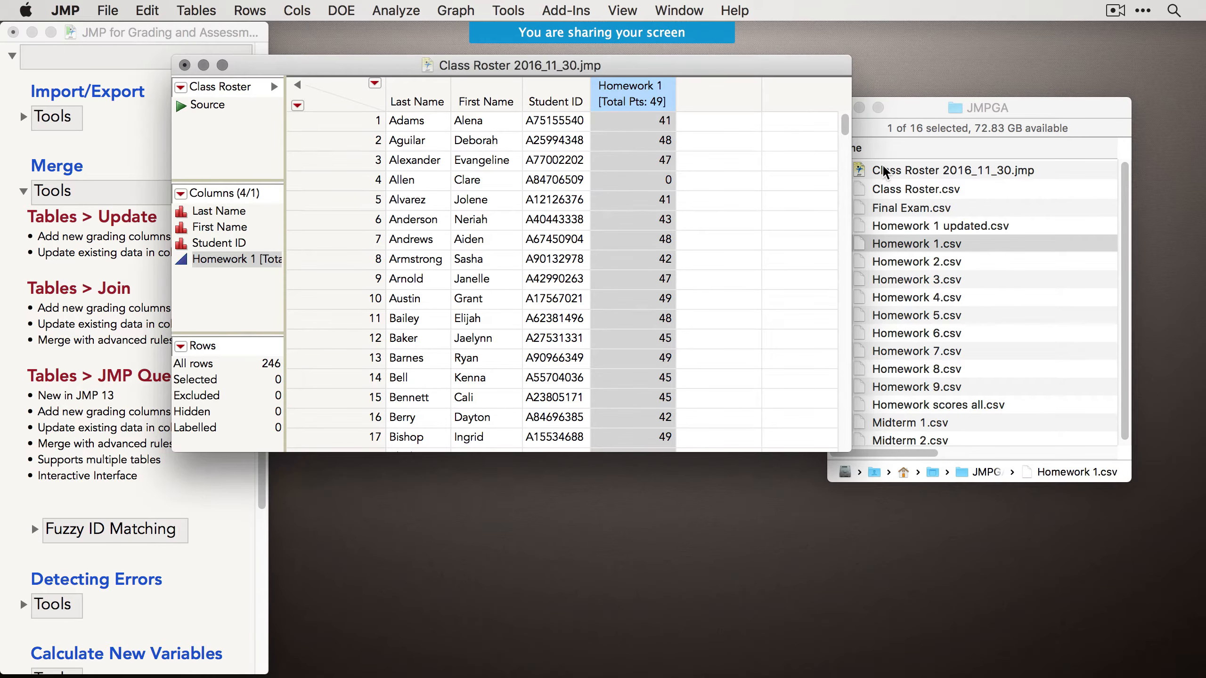
double_click(939, 226)
drag(567, 183, 809, 264)
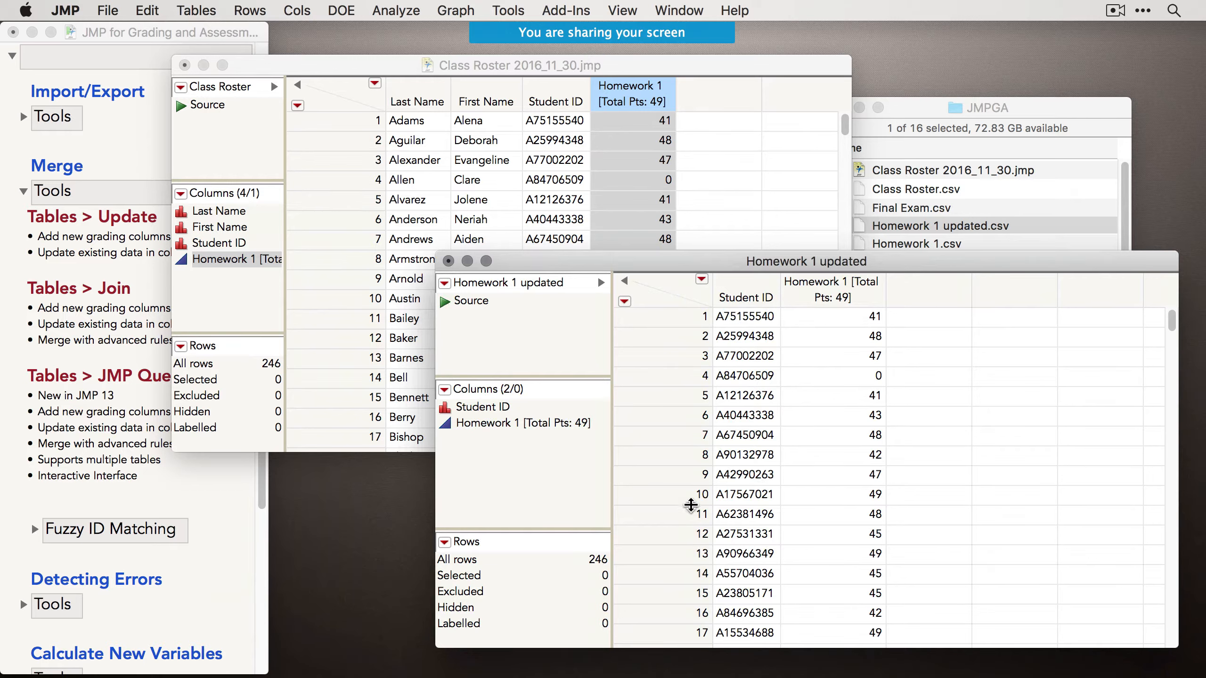
Delete row 11 through the last row of the Homework 1 updated table and select the remaining ten rows.
click(679, 515)
drag(1171, 328, 1171, 642)
shift+click(672, 611)
right_click(679, 534)
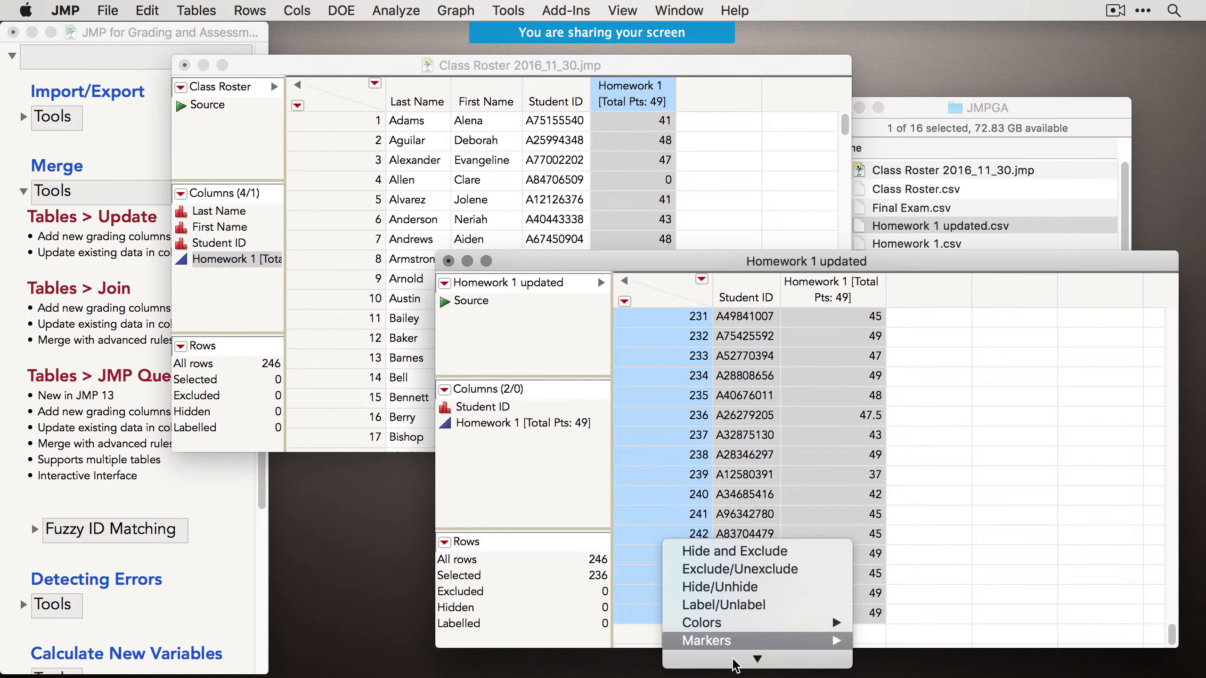
click(754, 657)
drag(688, 316, 676, 493)
drag(761, 263, 763, 248)
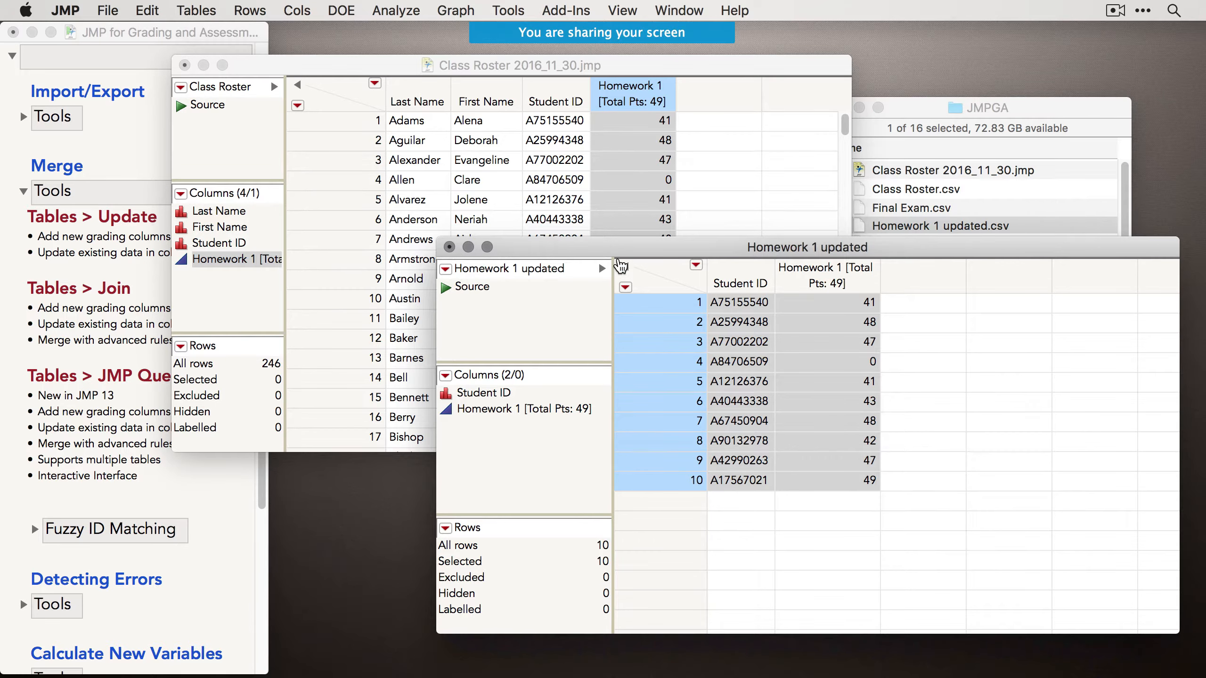
Start a table Update on the Class Roster with Homework 1 updated as the source table.
click(399, 68)
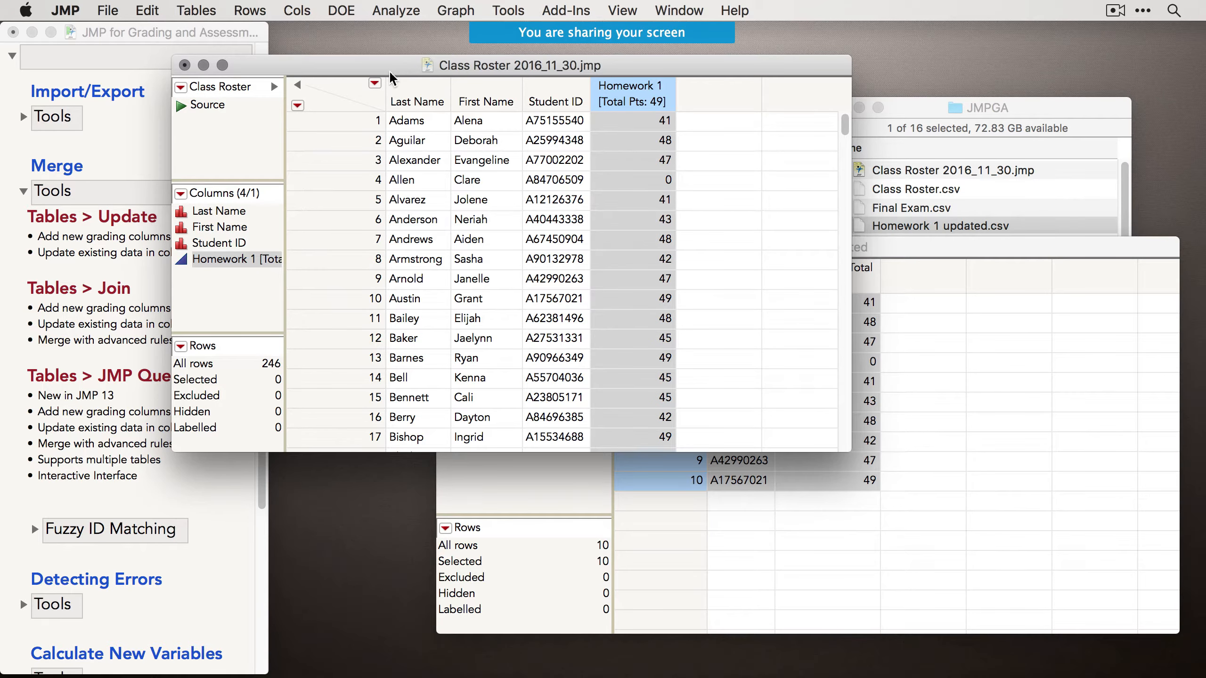
click(190, 10)
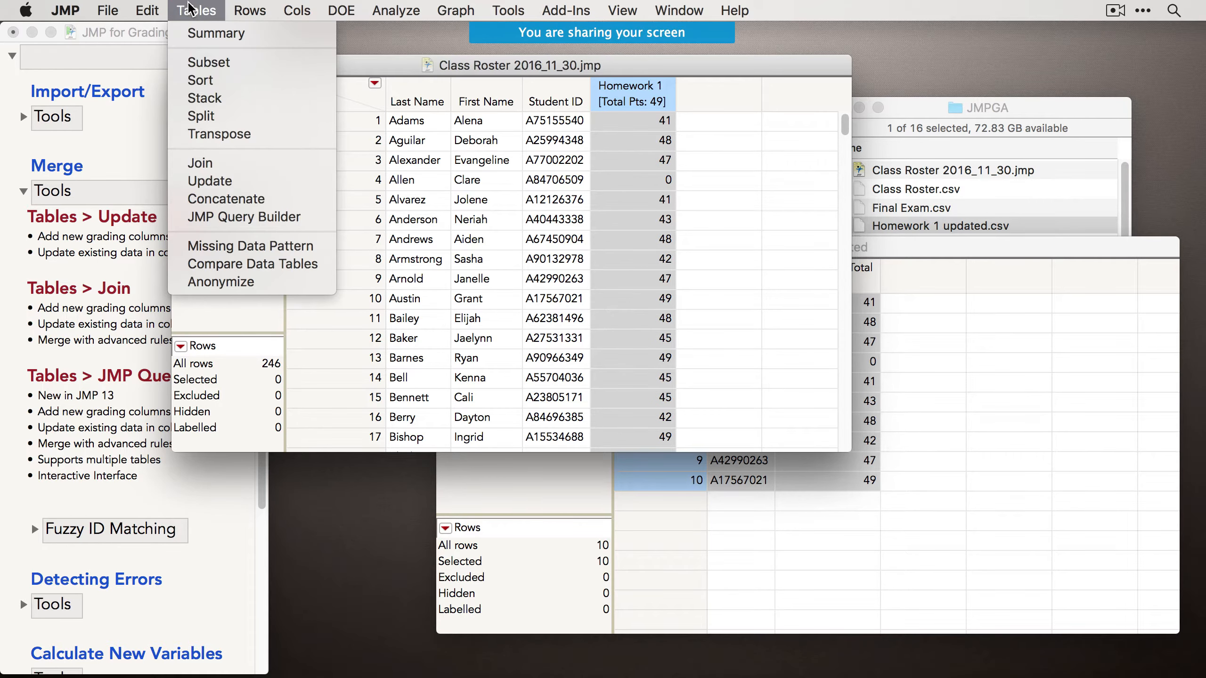
click(215, 181)
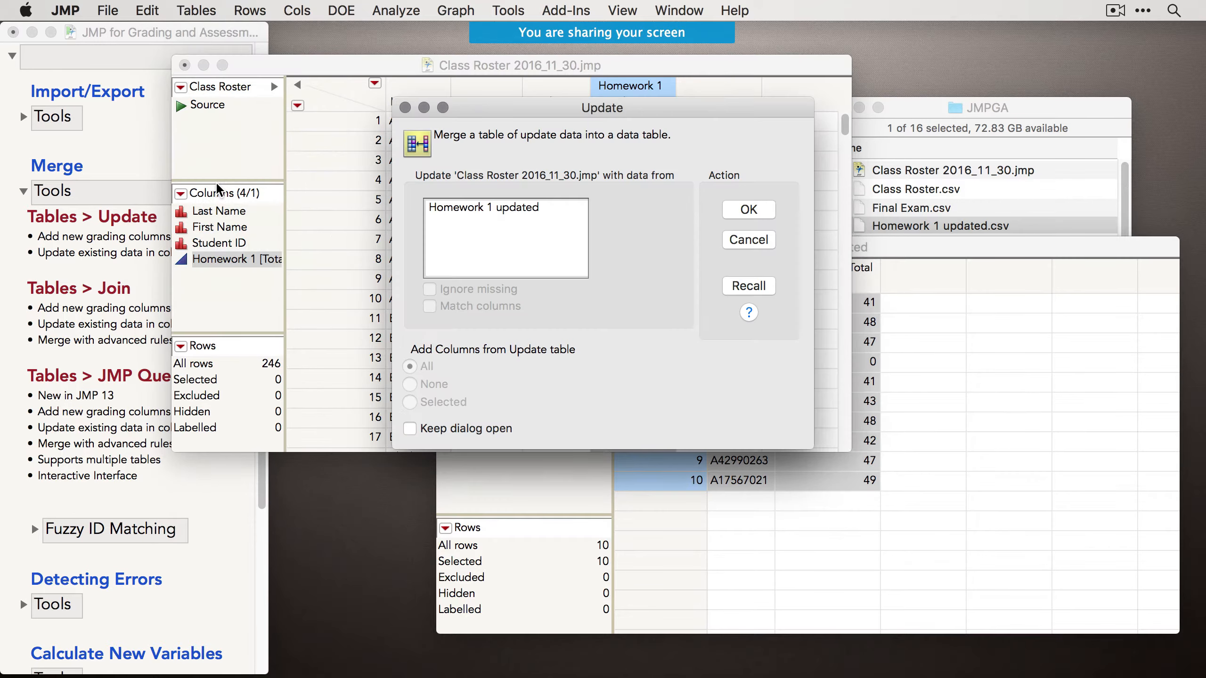
click(464, 217)
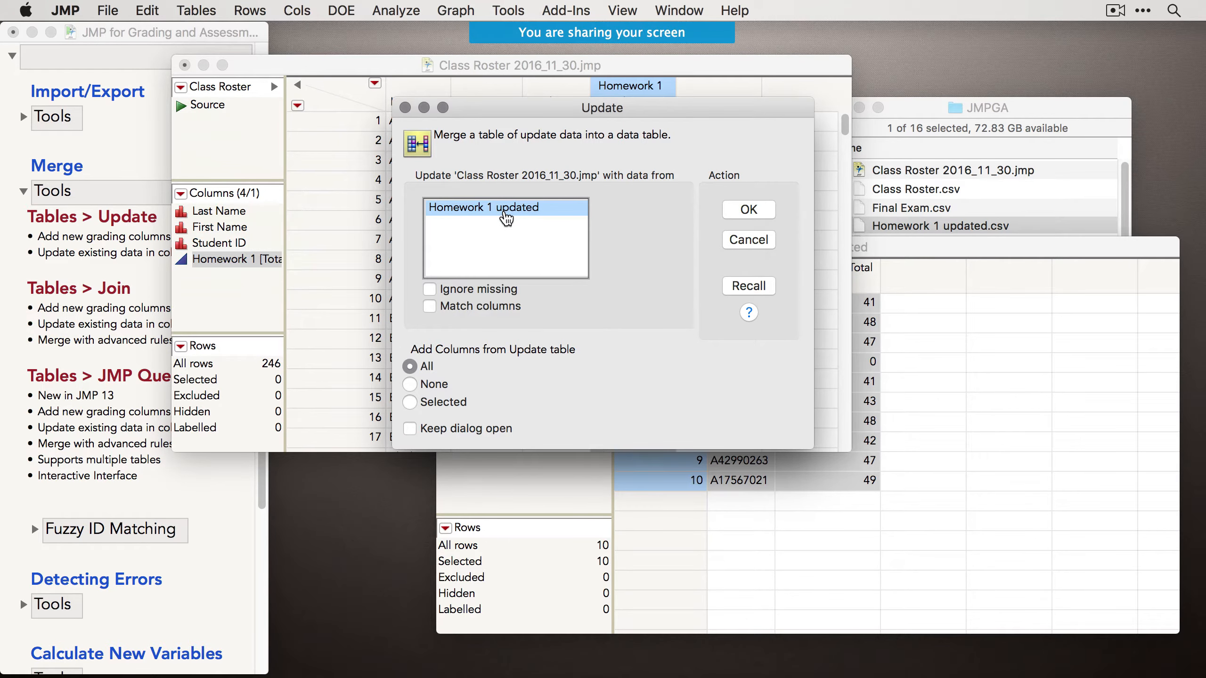
Match the Class Roster and Homework 1 updated tables by Student ID and move the dialog clear of the roster scores.
click(503, 314)
click(777, 260)
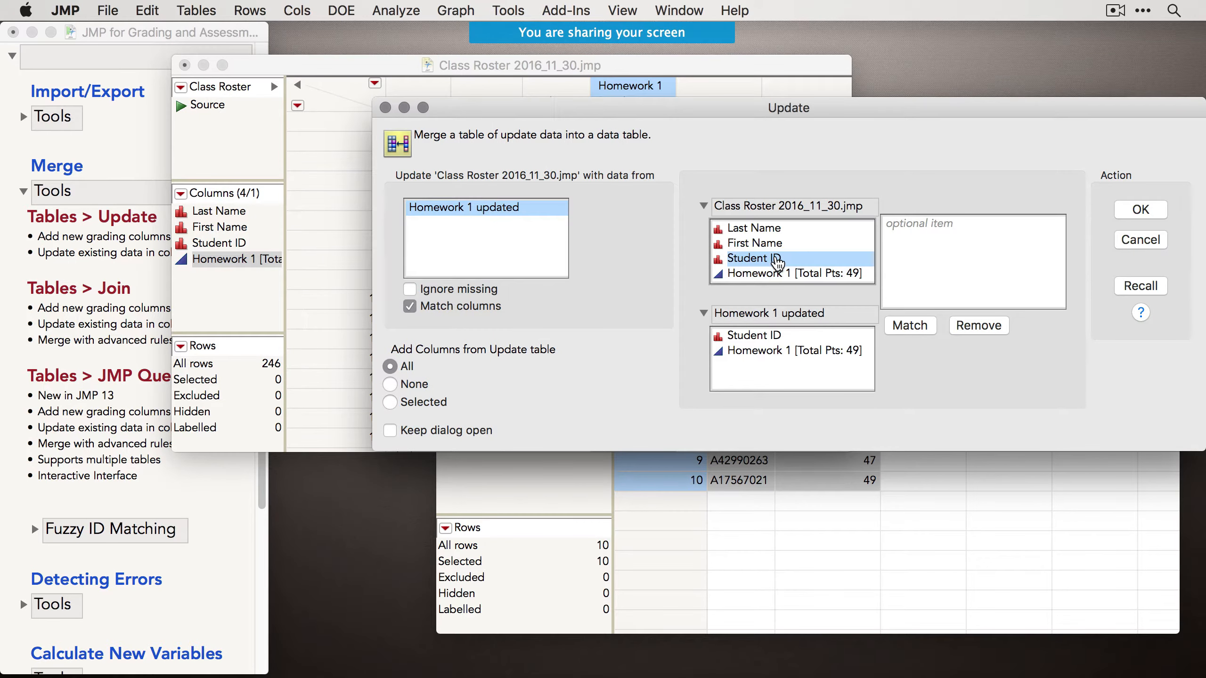
click(755, 336)
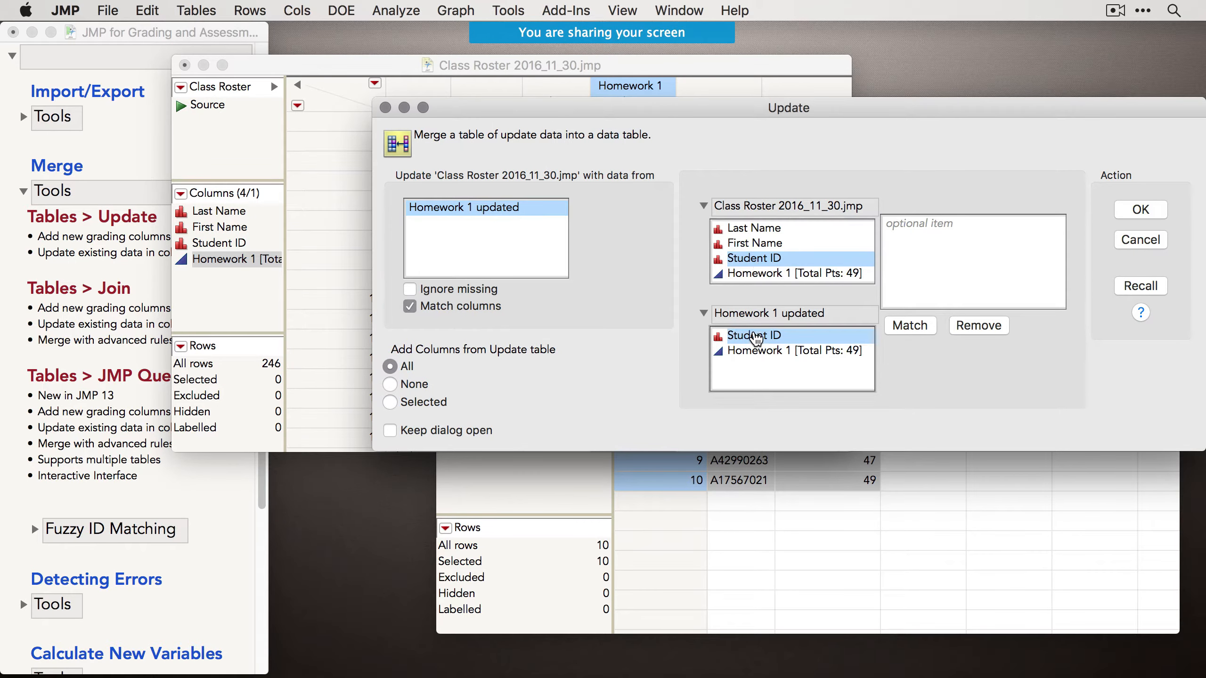
click(917, 333)
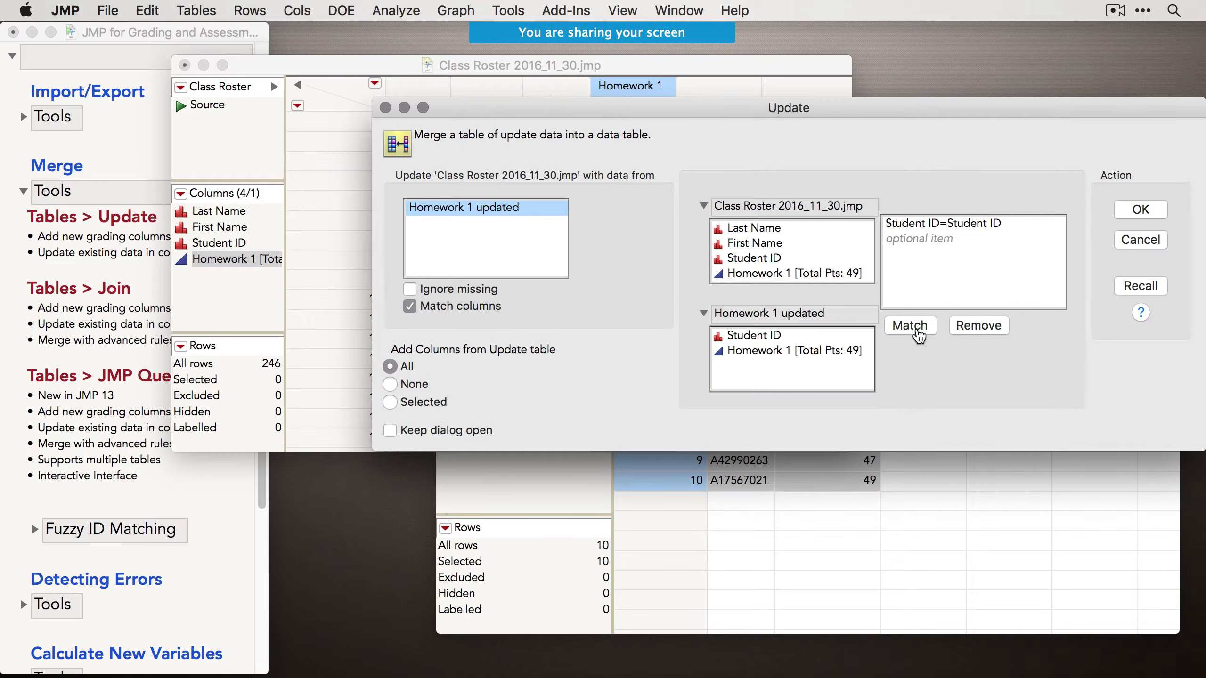
drag(892, 108, 577, 227)
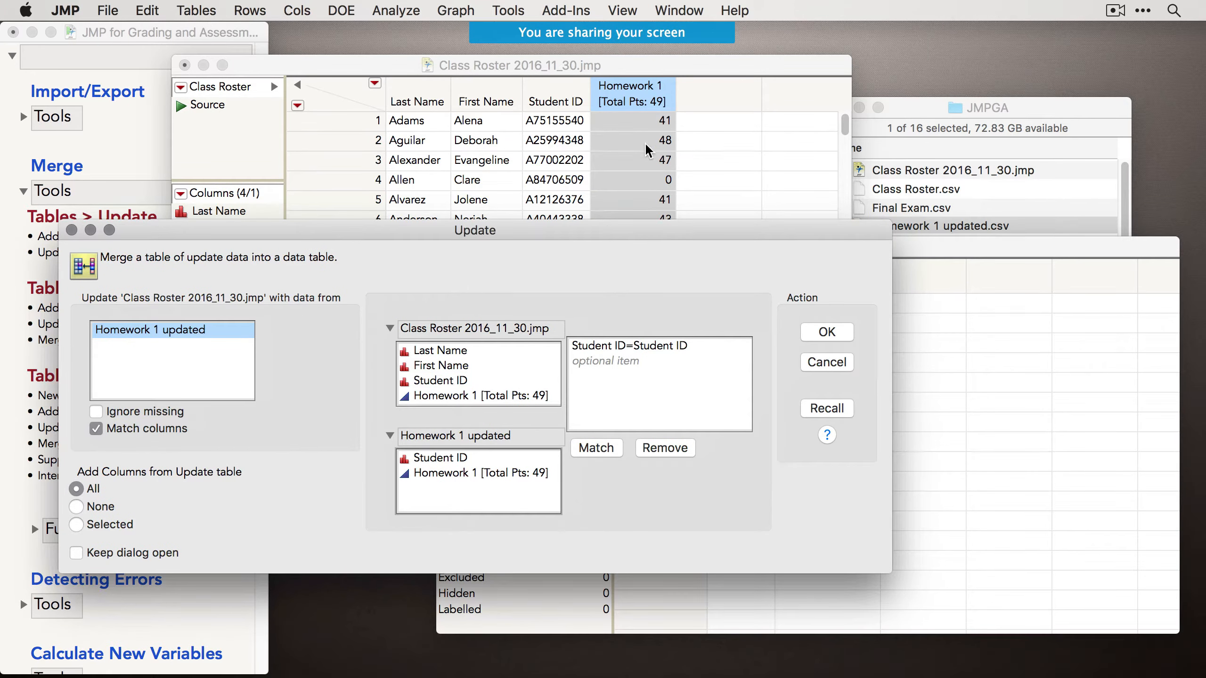
Review the ten rows of the Homework 1 updated table and run the update of the Class Roster.
click(951, 239)
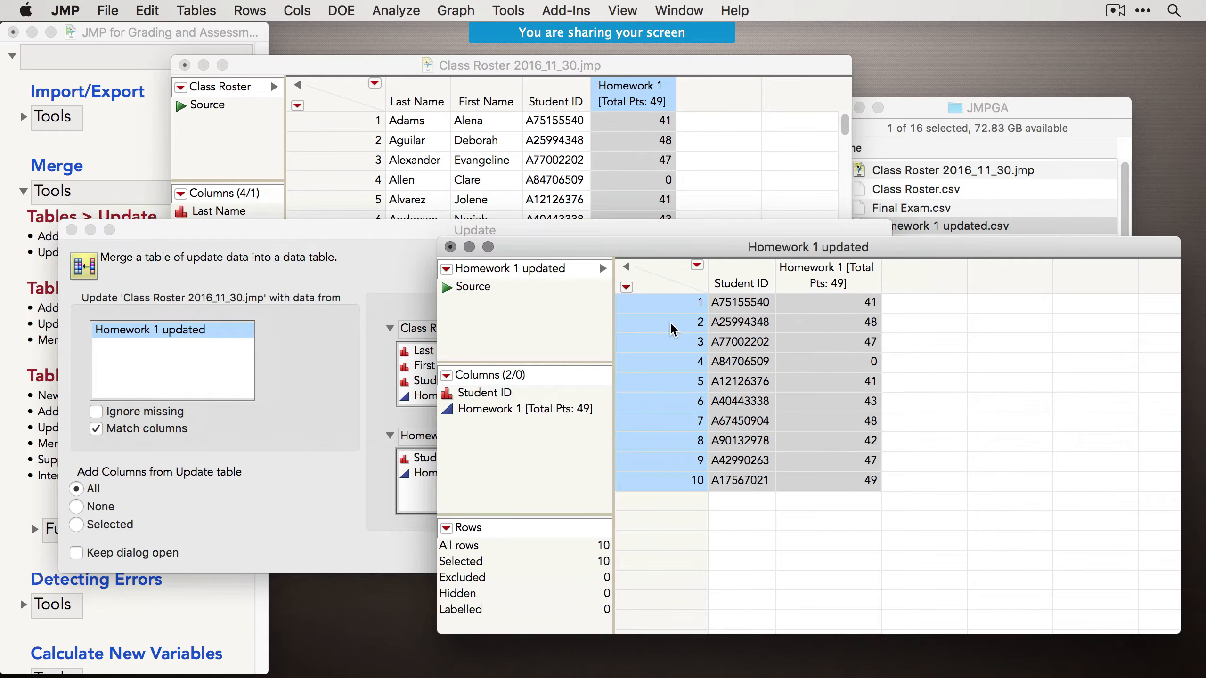
click(424, 232)
click(831, 341)
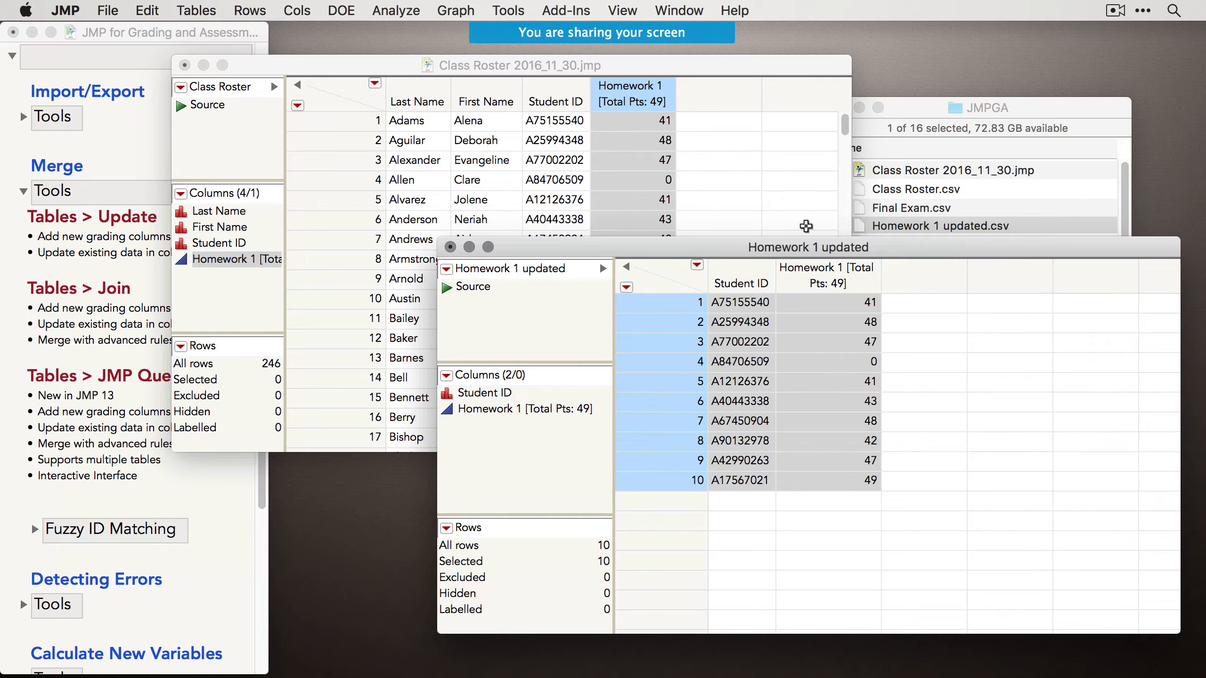
Close the Homework 1 updated table without saving and reposition the Class Roster table beside the file folder.
click(450, 247)
click(742, 347)
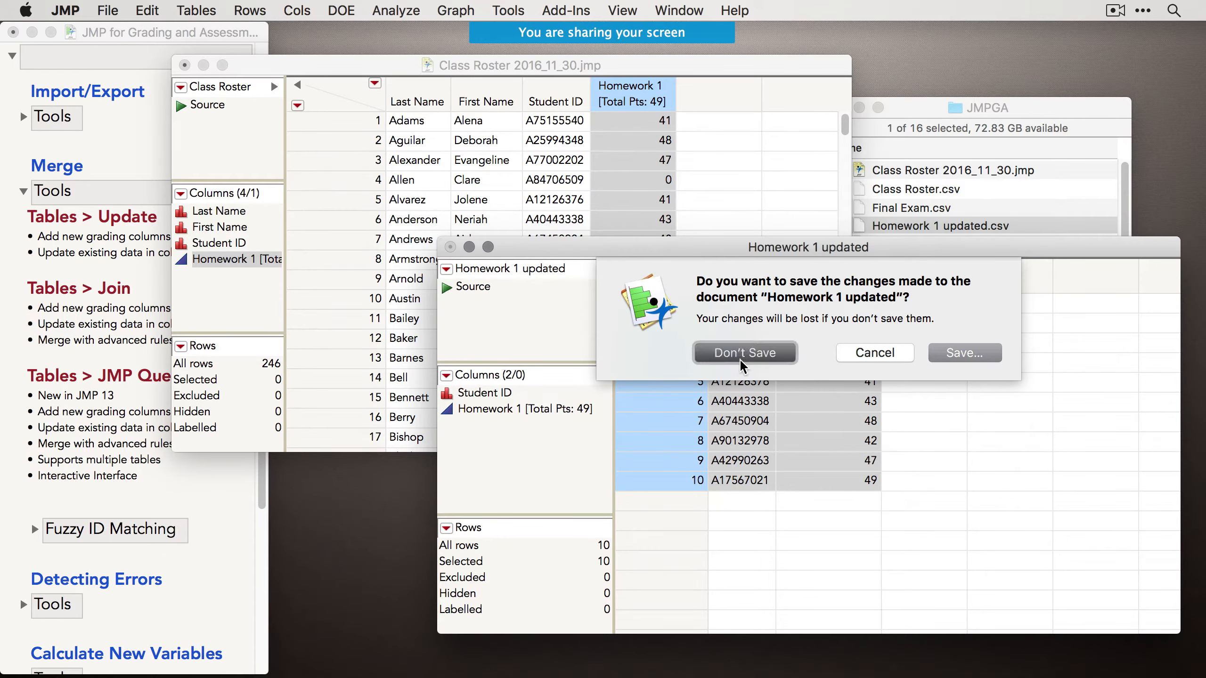
drag(614, 65, 633, 57)
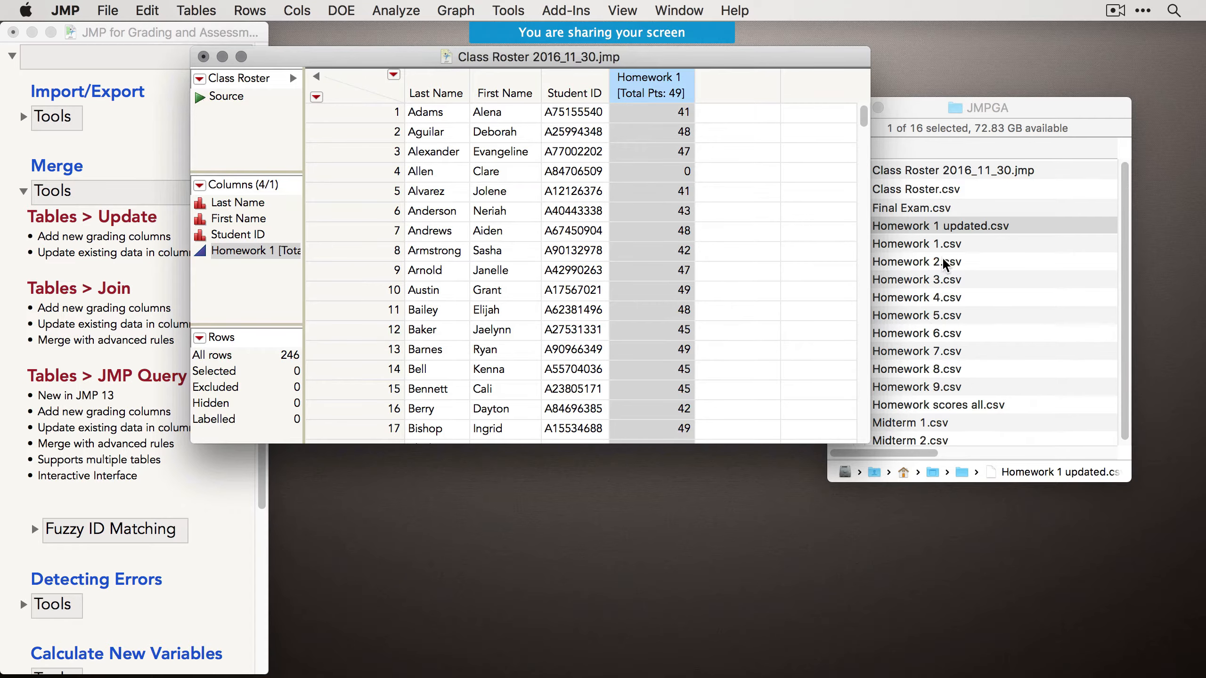
Open Homework 2.csv and arrange its table alongside the Class Roster table with the roster in front.
double_click(918, 262)
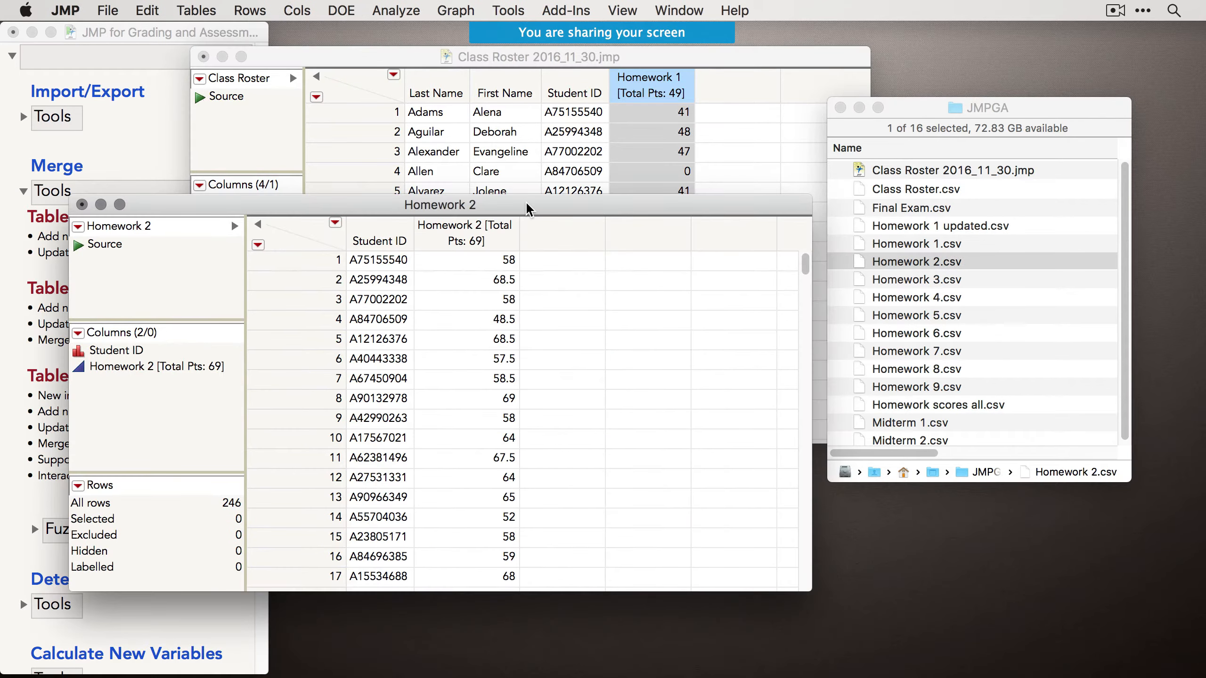
drag(528, 205, 826, 256)
drag(636, 53, 579, 46)
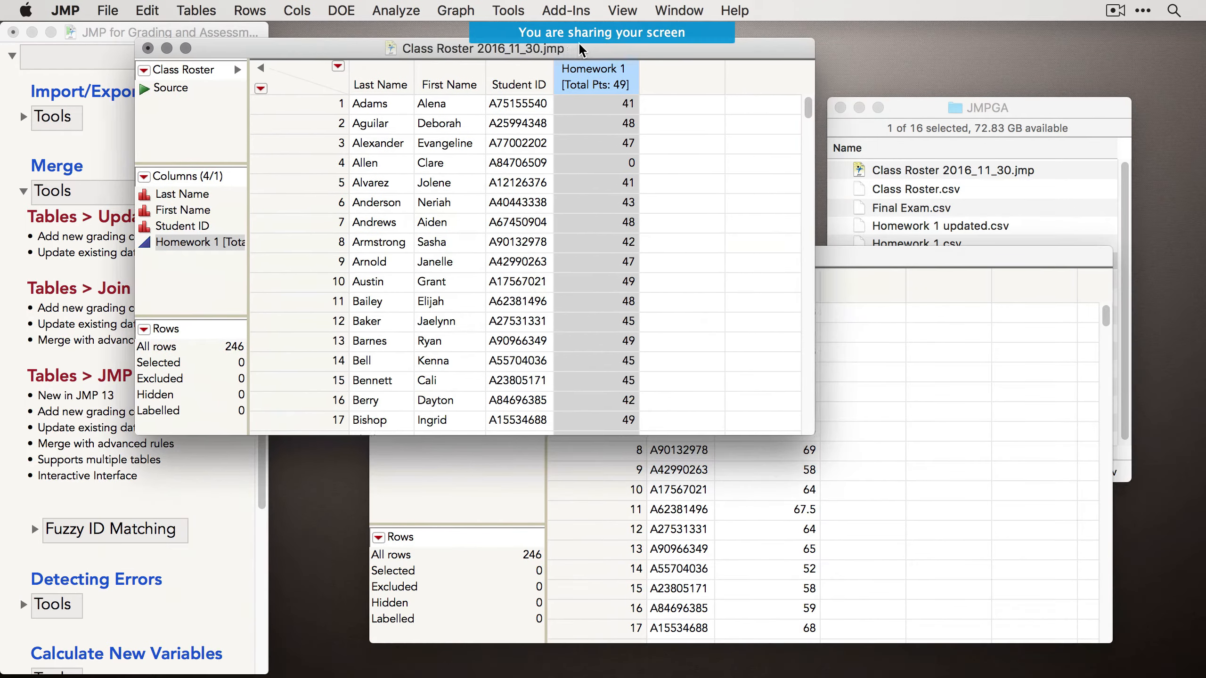
Start a Join of the Class Roster with Homework 2, matching the two tables by Student ID.
click(190, 10)
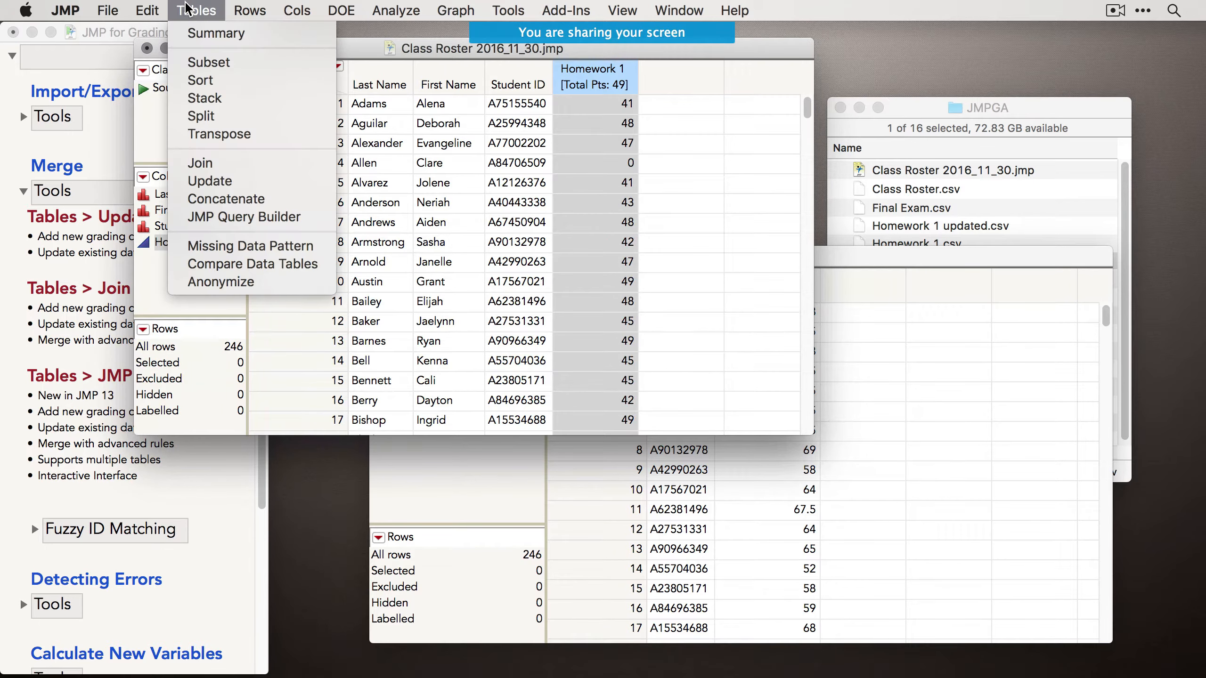
click(207, 164)
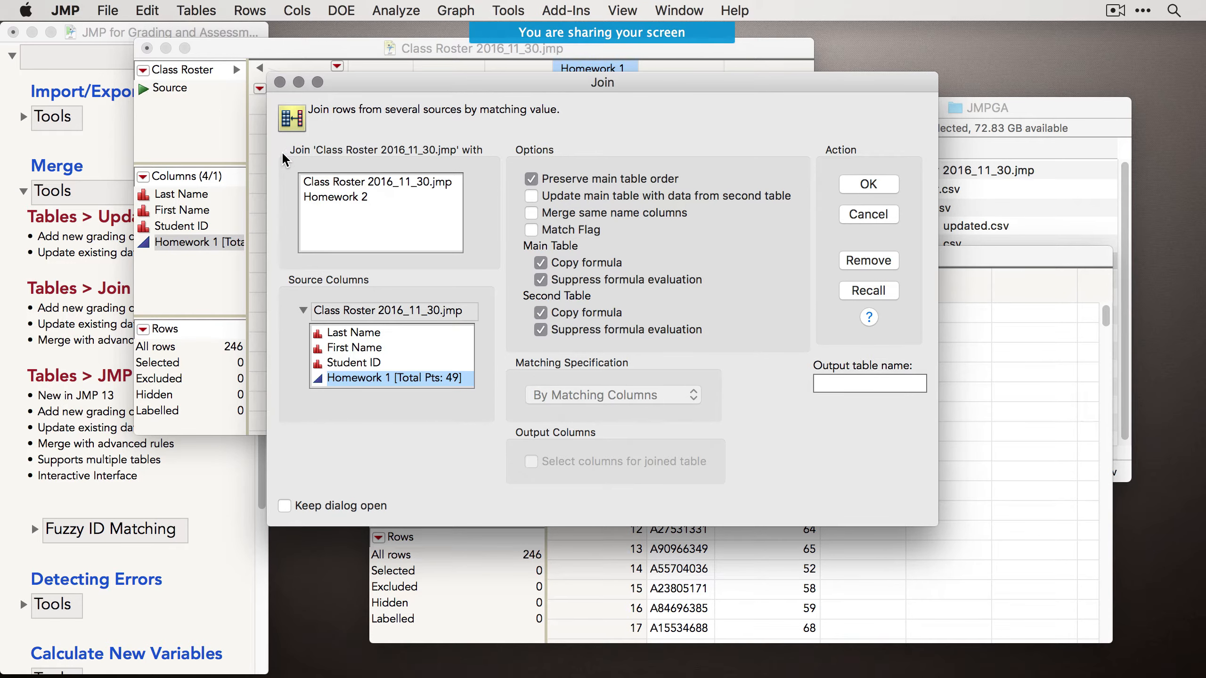
click(347, 202)
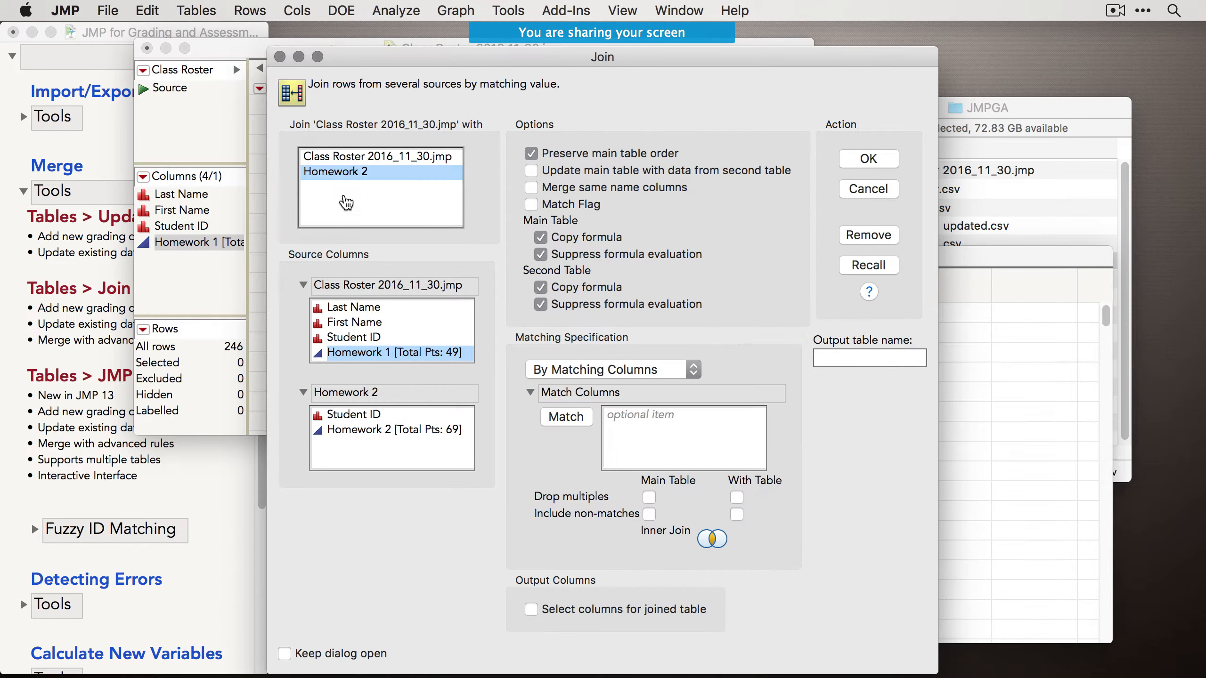
click(280, 253)
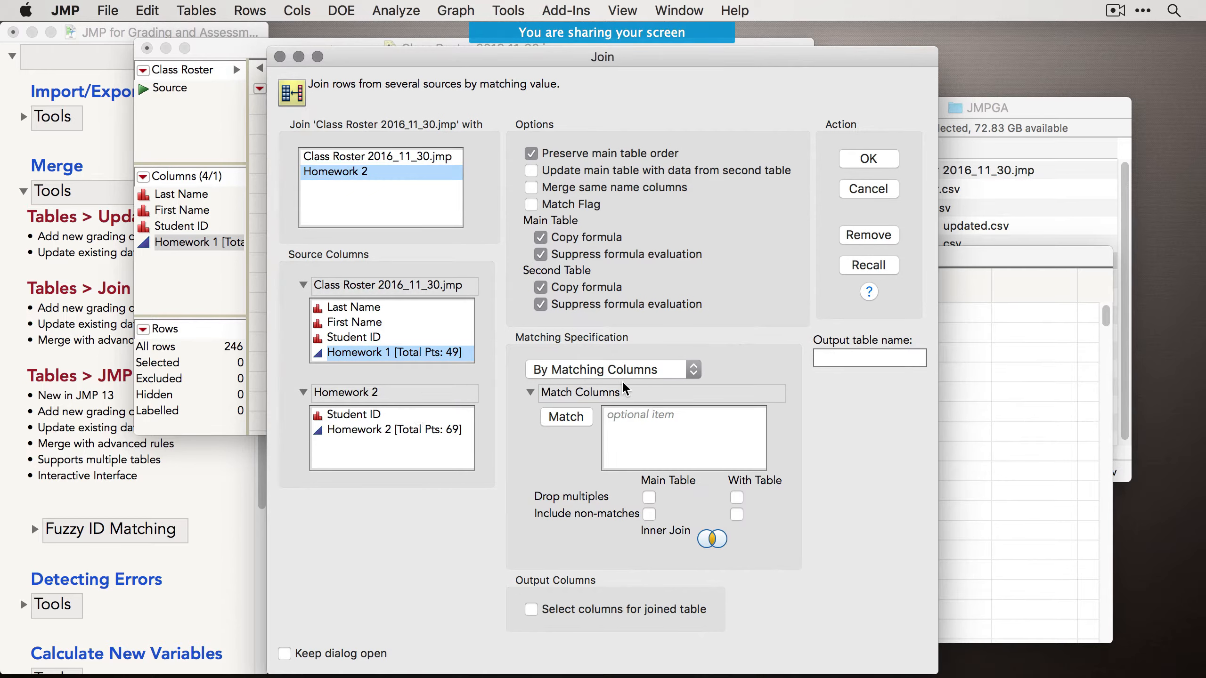
click(362, 338)
click(360, 418)
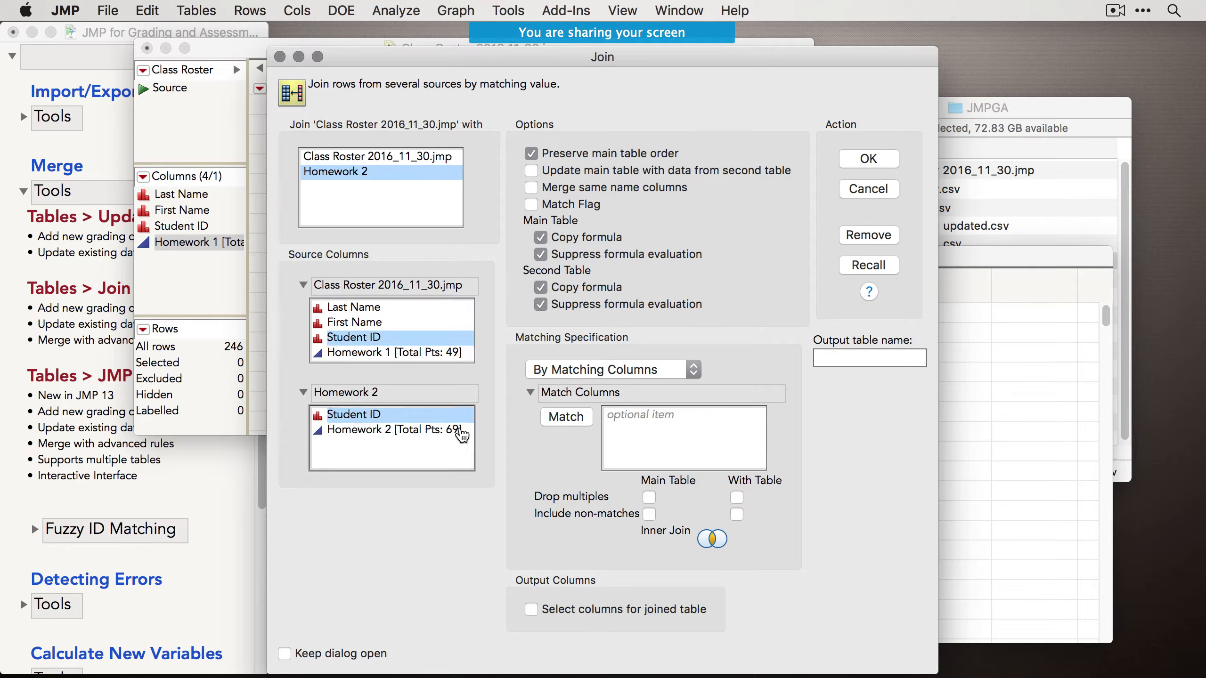
click(566, 417)
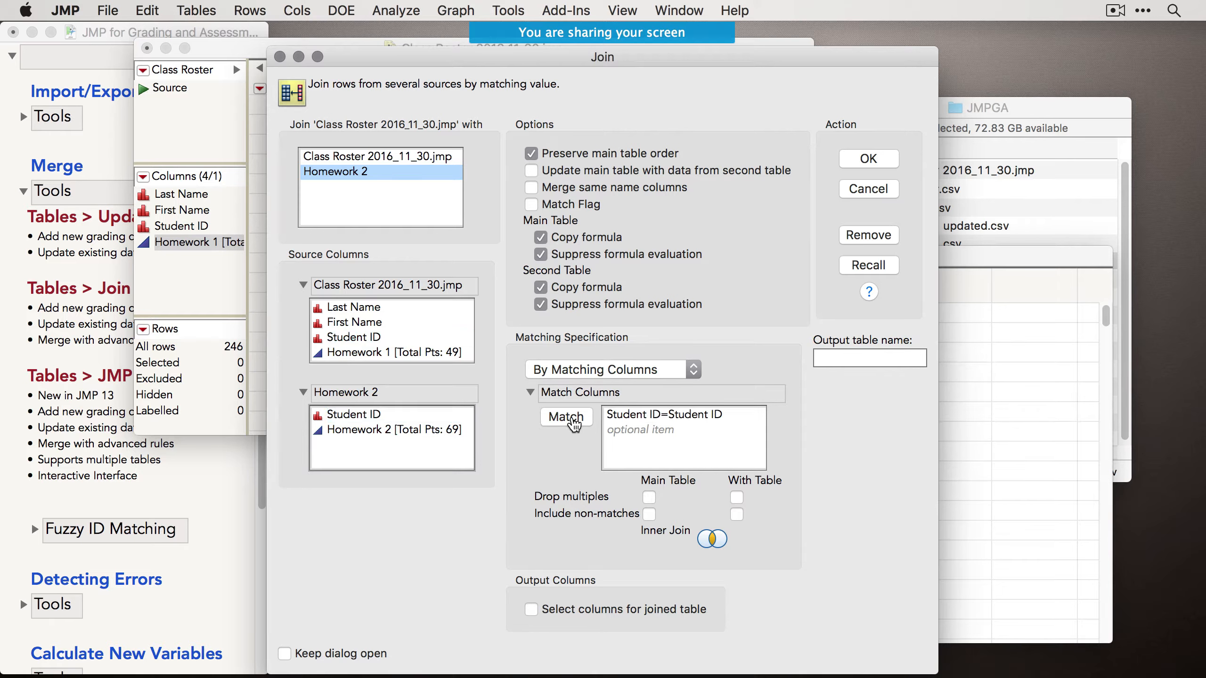
Review the available matching specifications for the join, keeping By Matching Columns.
drag(511, 408, 529, 379)
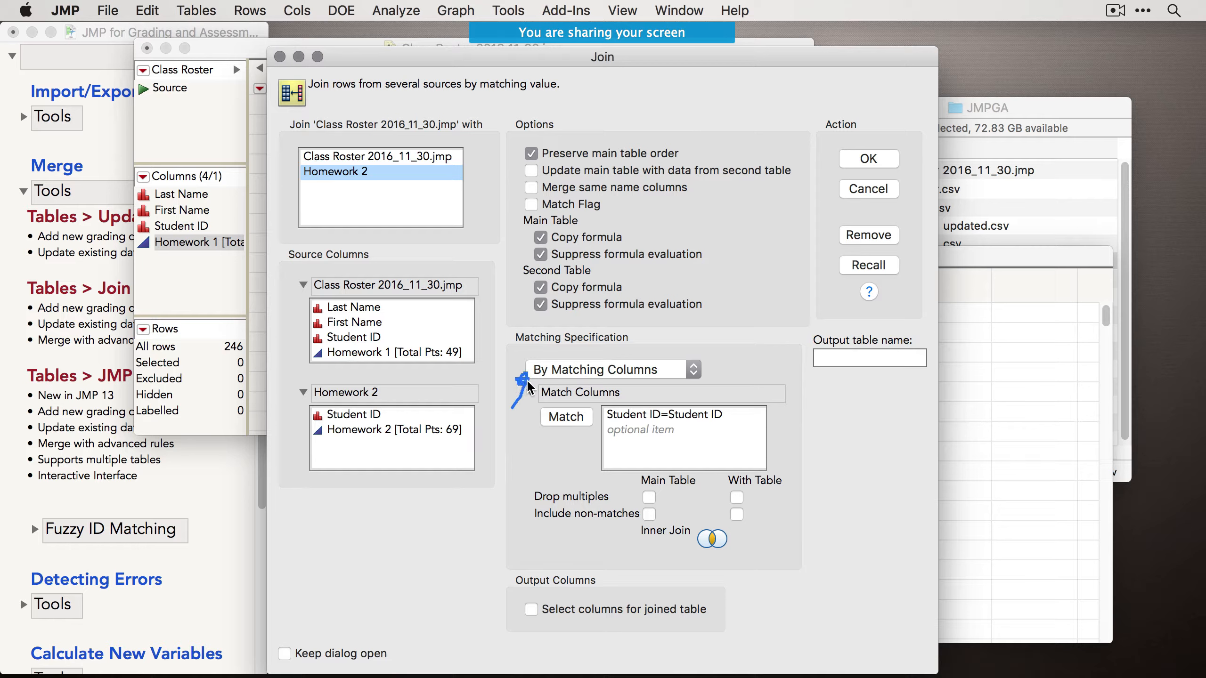
click(606, 375)
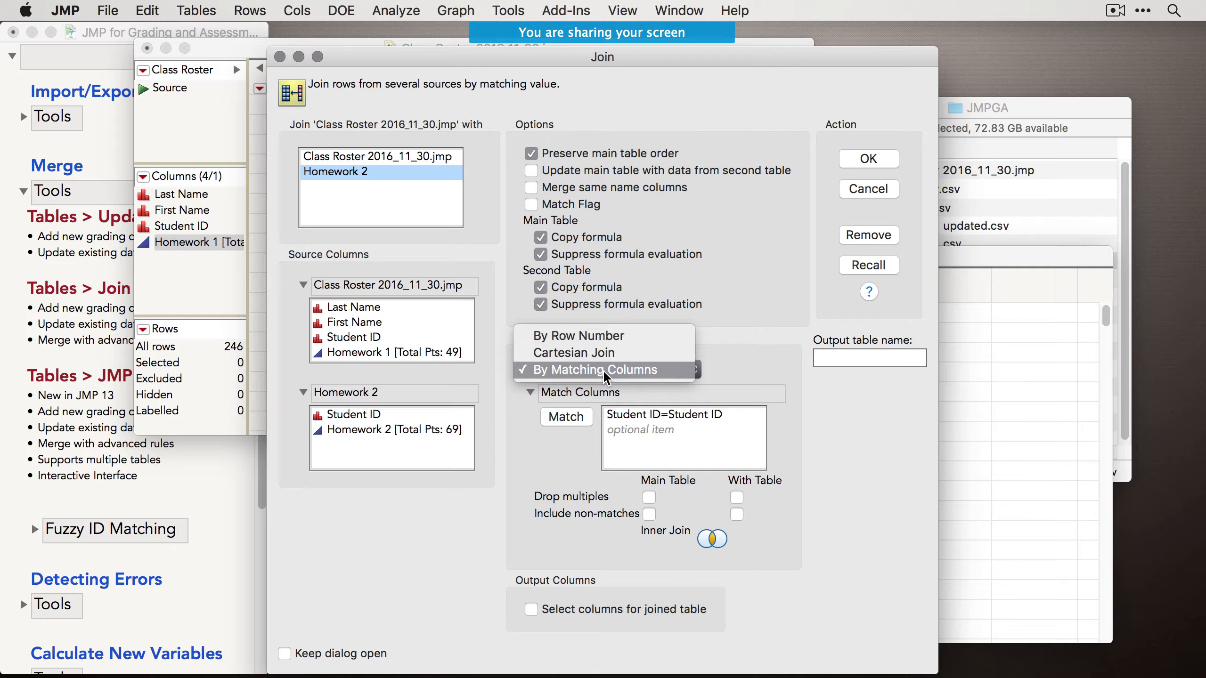
click(768, 366)
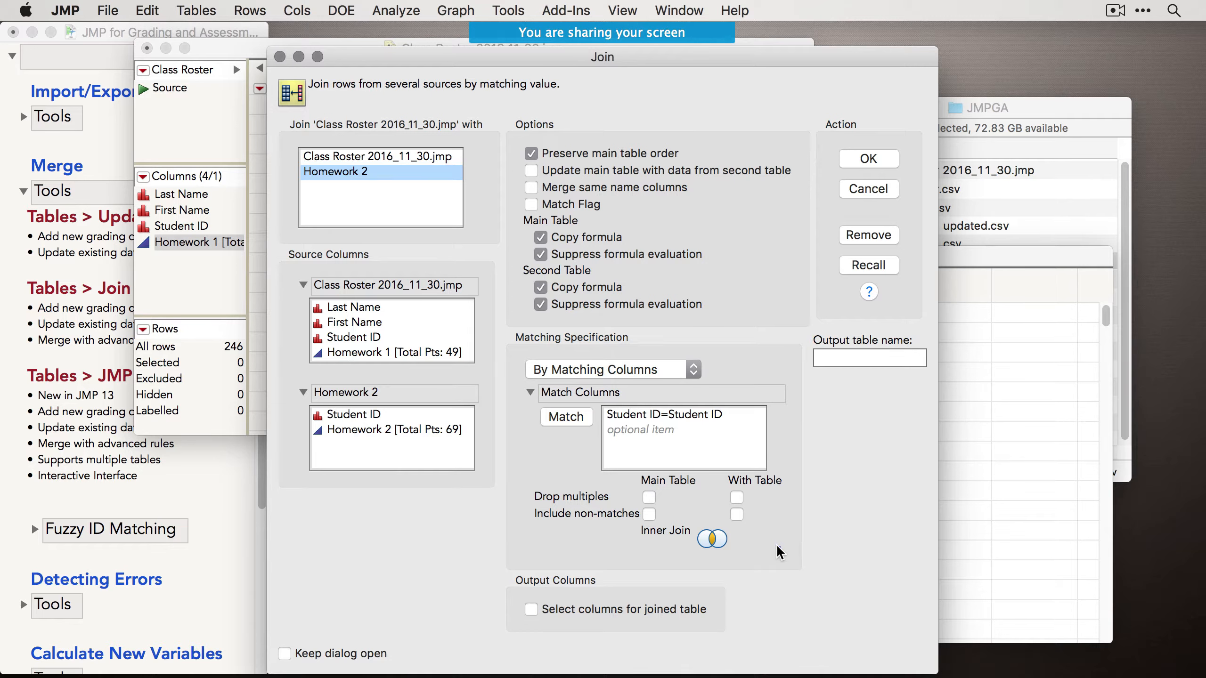
Include non-matches from both the main table and the Homework 2 table and run the join.
mouse_move(697, 563)
mouse_down()
mouse_move(526, 543)
mouse_move(529, 465)
mouse_move(713, 448)
mouse_move(811, 514)
mouse_up()
click(650, 514)
click(762, 515)
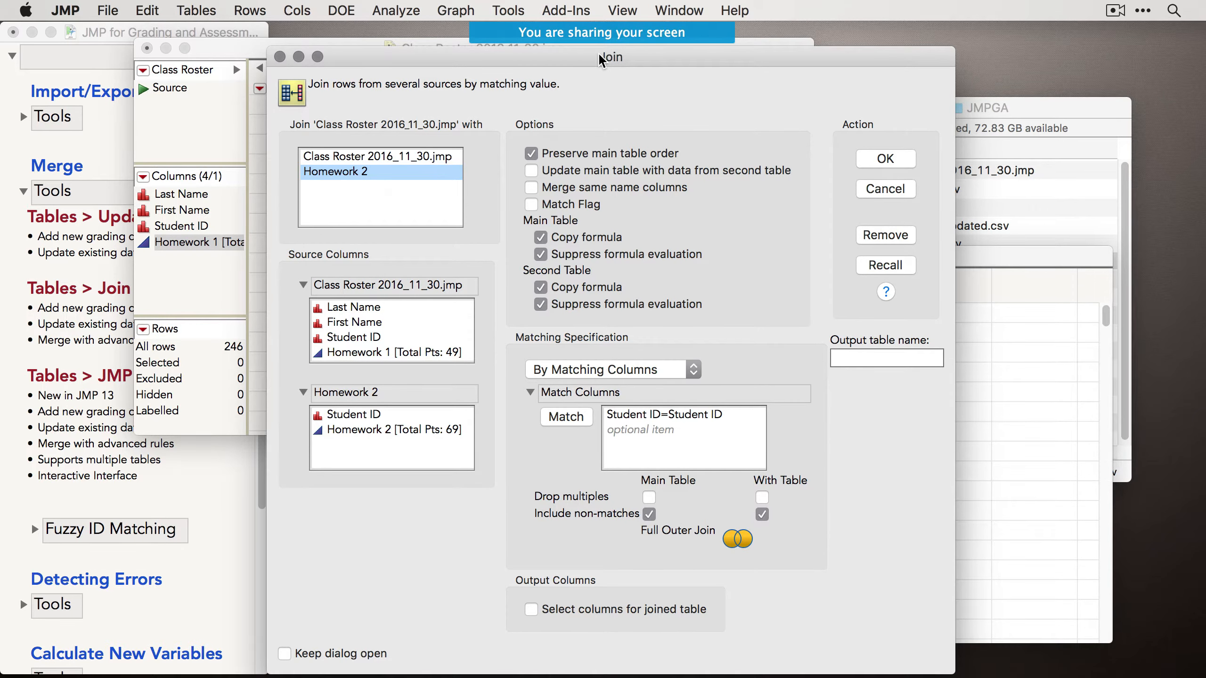
drag(600, 54, 601, 55)
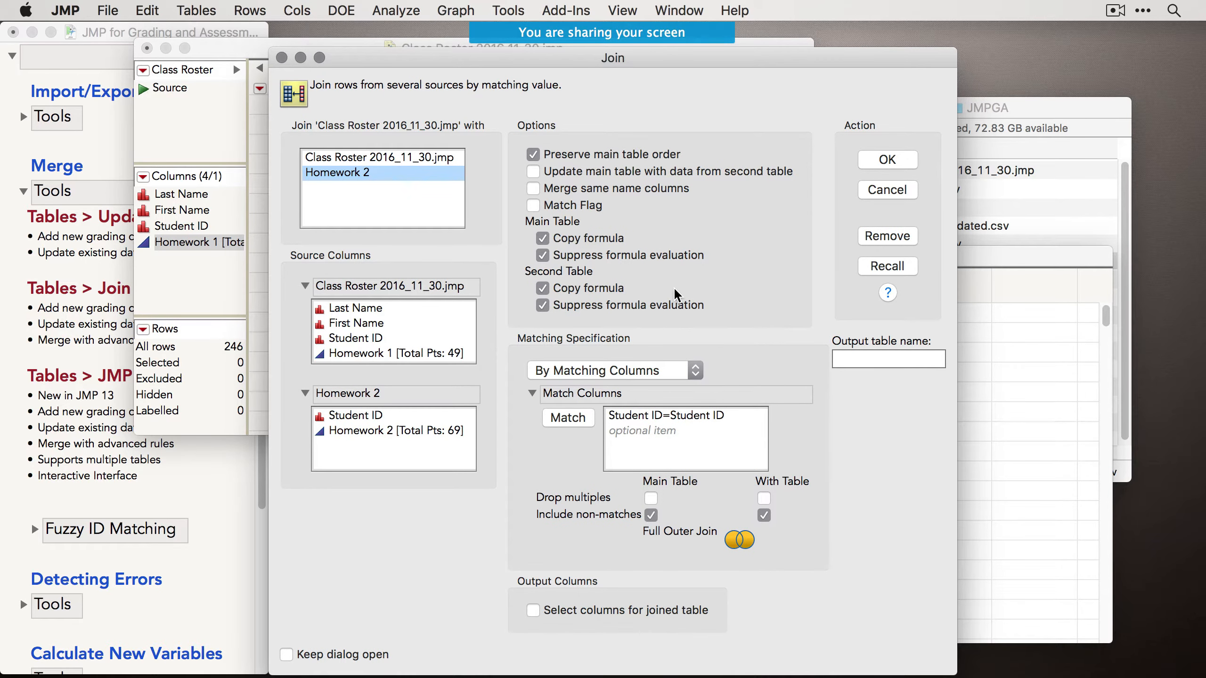
click(883, 162)
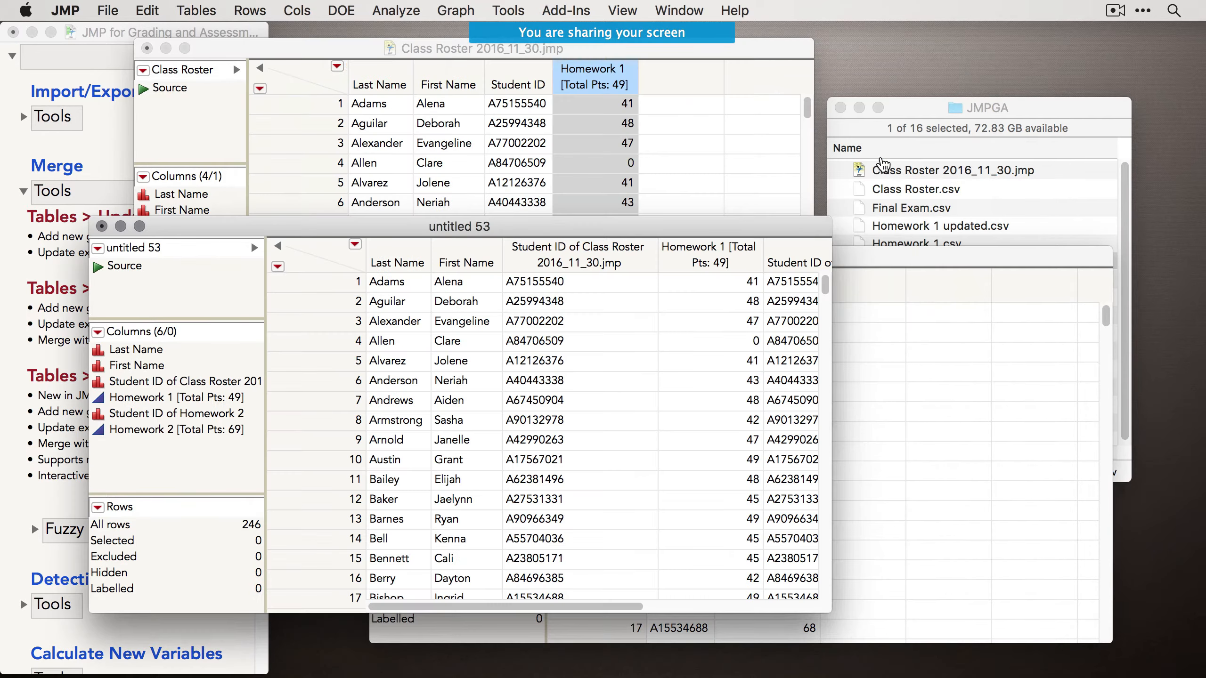
Enlarge the joined table to show all its columns and compare its added columns with the Homework 2 table.
drag(677, 225, 648, 174)
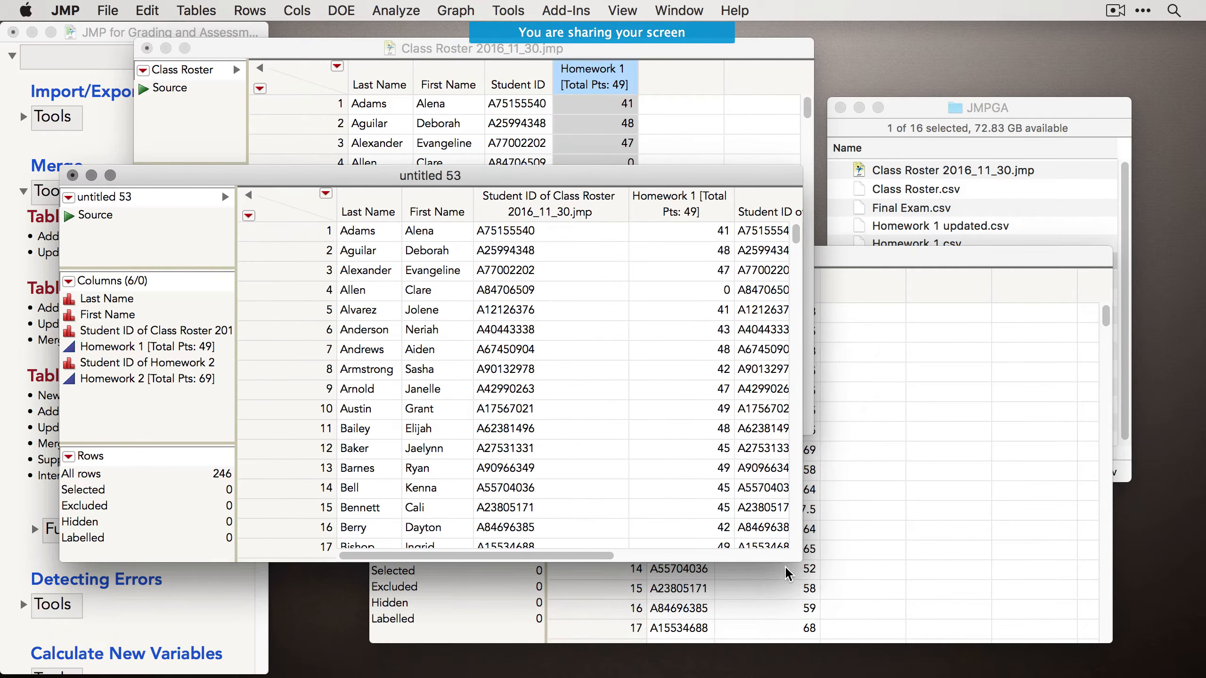
drag(801, 561, 1137, 630)
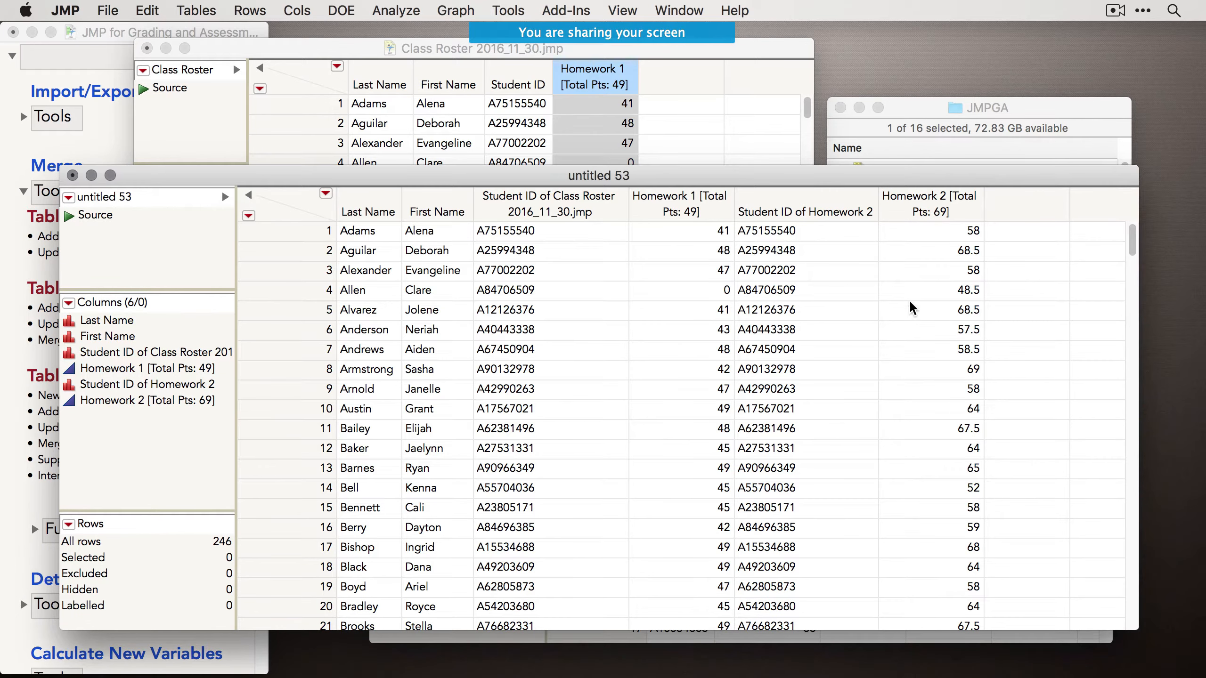
drag(807, 204, 881, 357)
click(916, 285)
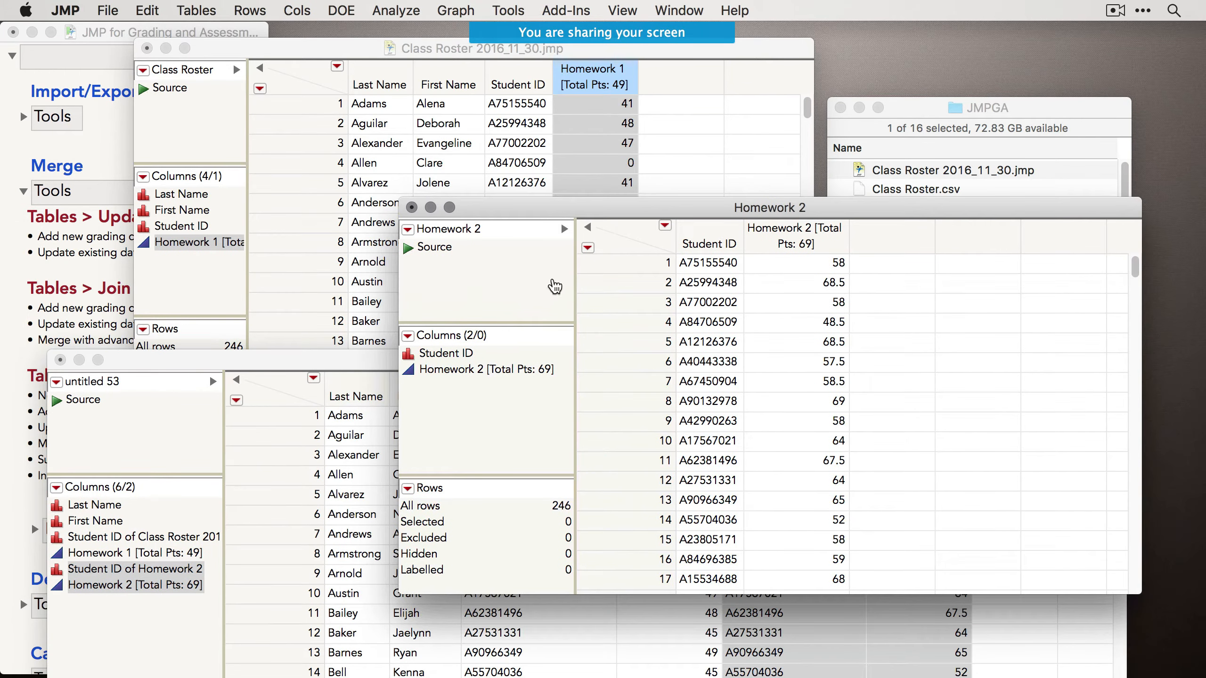
drag(356, 359, 387, 168)
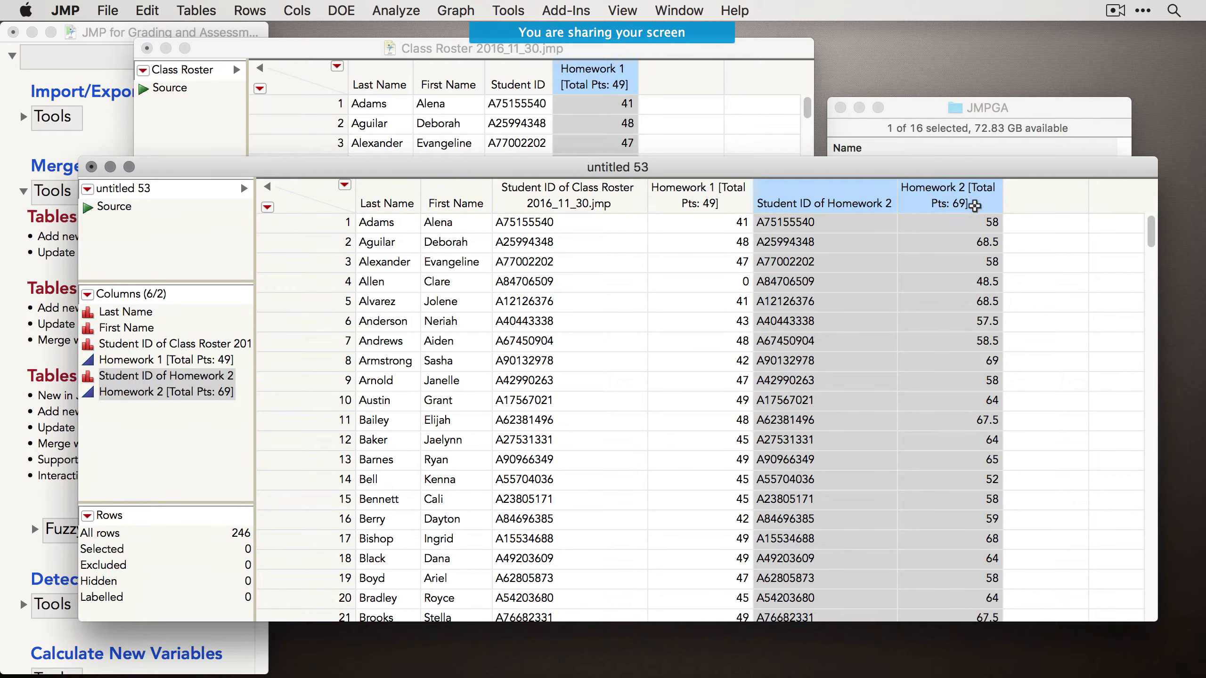
drag(693, 162, 675, 189)
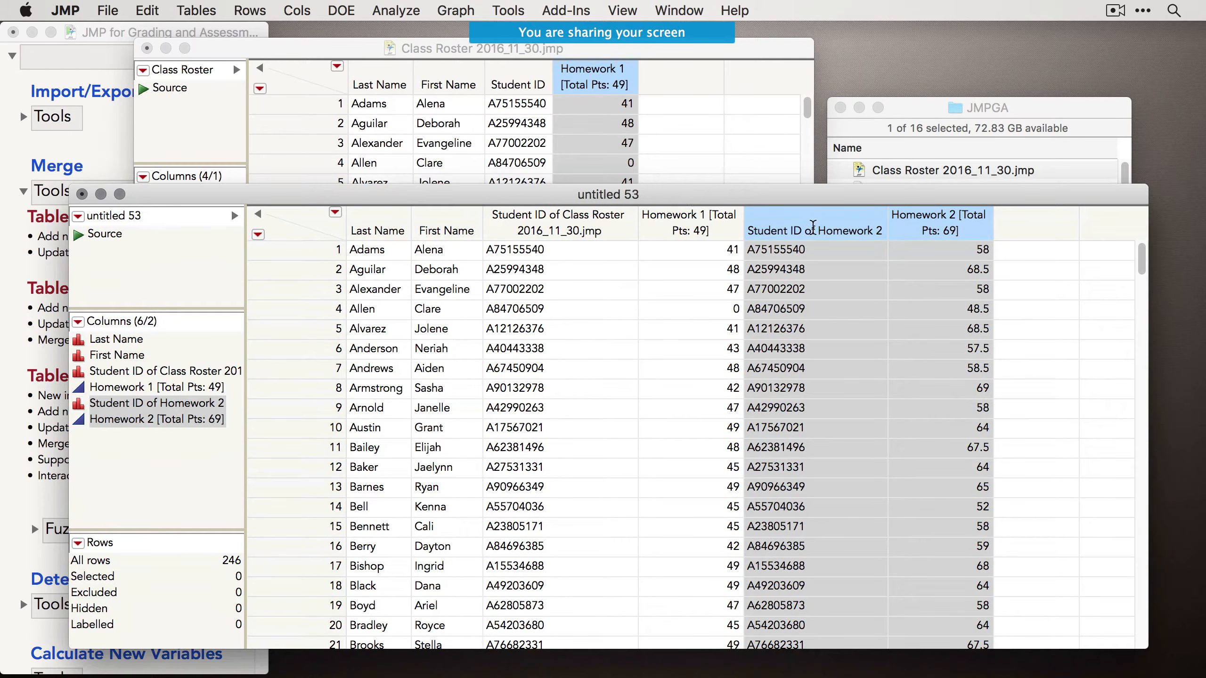
Compare the Class Roster and Homework 2 Student ID columns in the joined table.
click(816, 229)
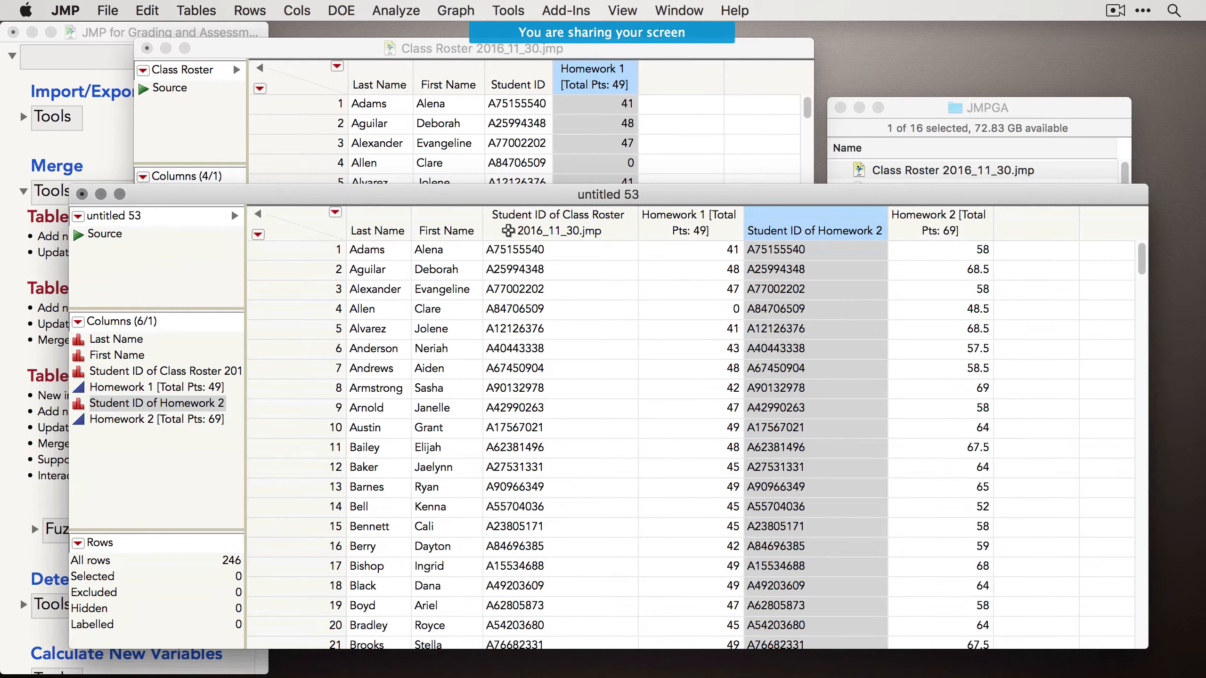
click(535, 226)
click(791, 223)
drag(665, 200, 698, 210)
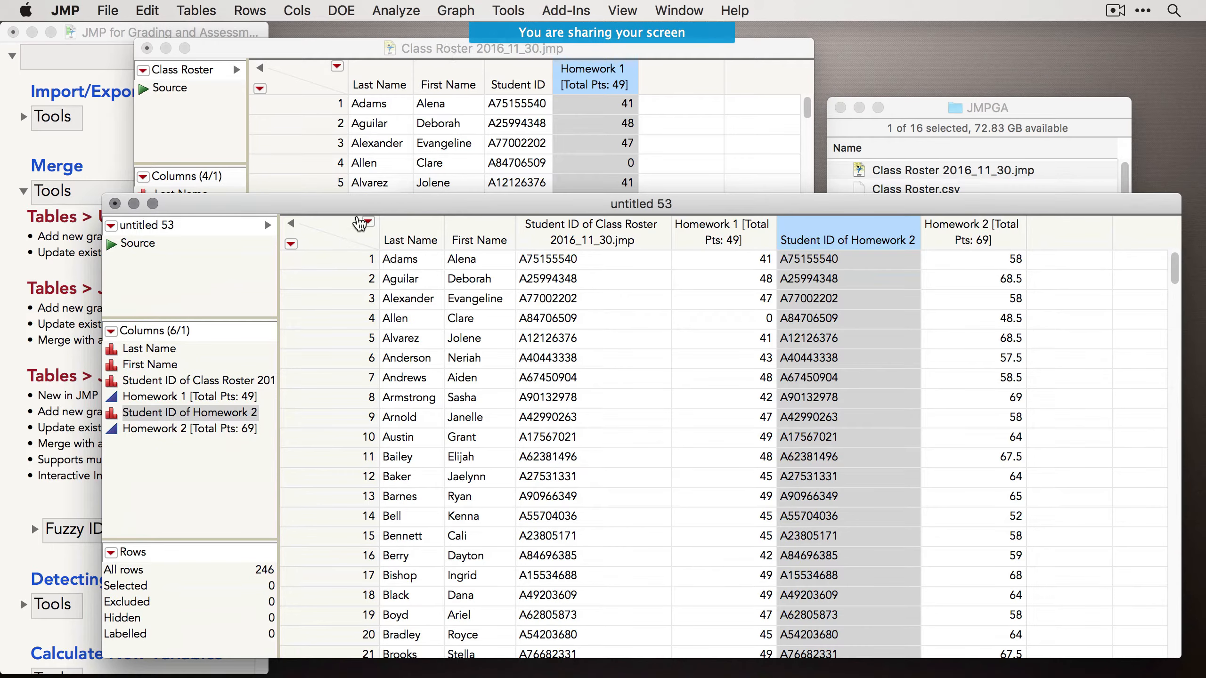
Close the joined table without saving and return to the Class Roster table.
drag(113, 211, 139, 190)
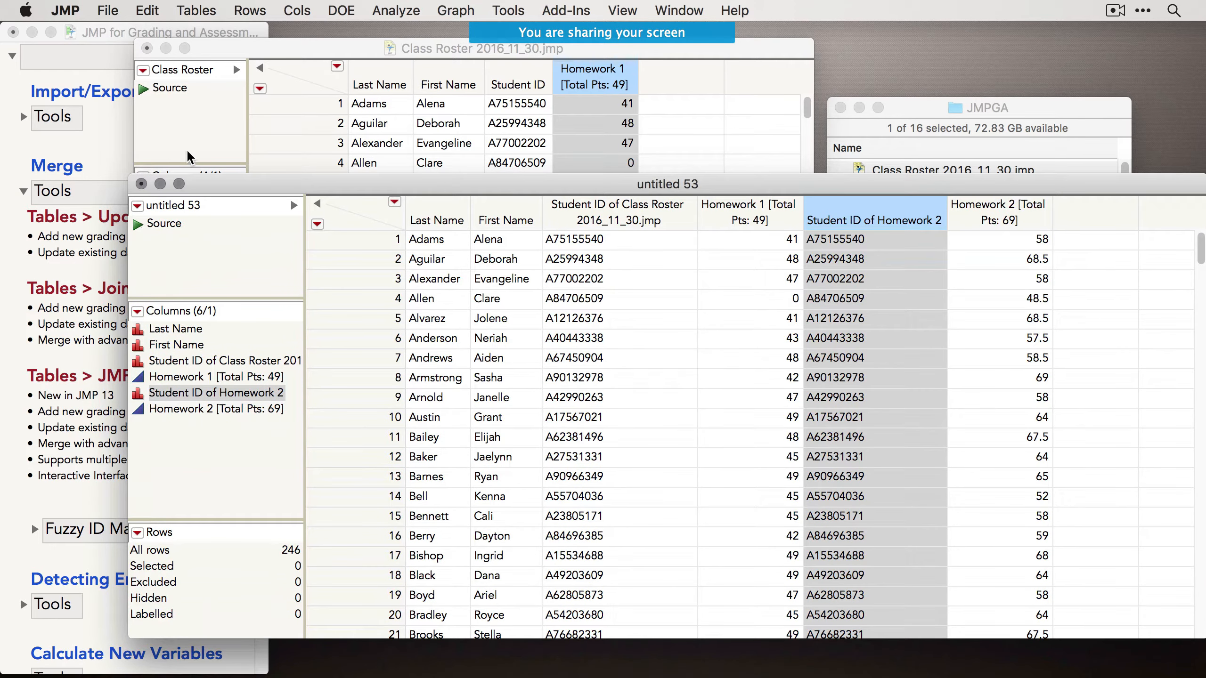
click(141, 184)
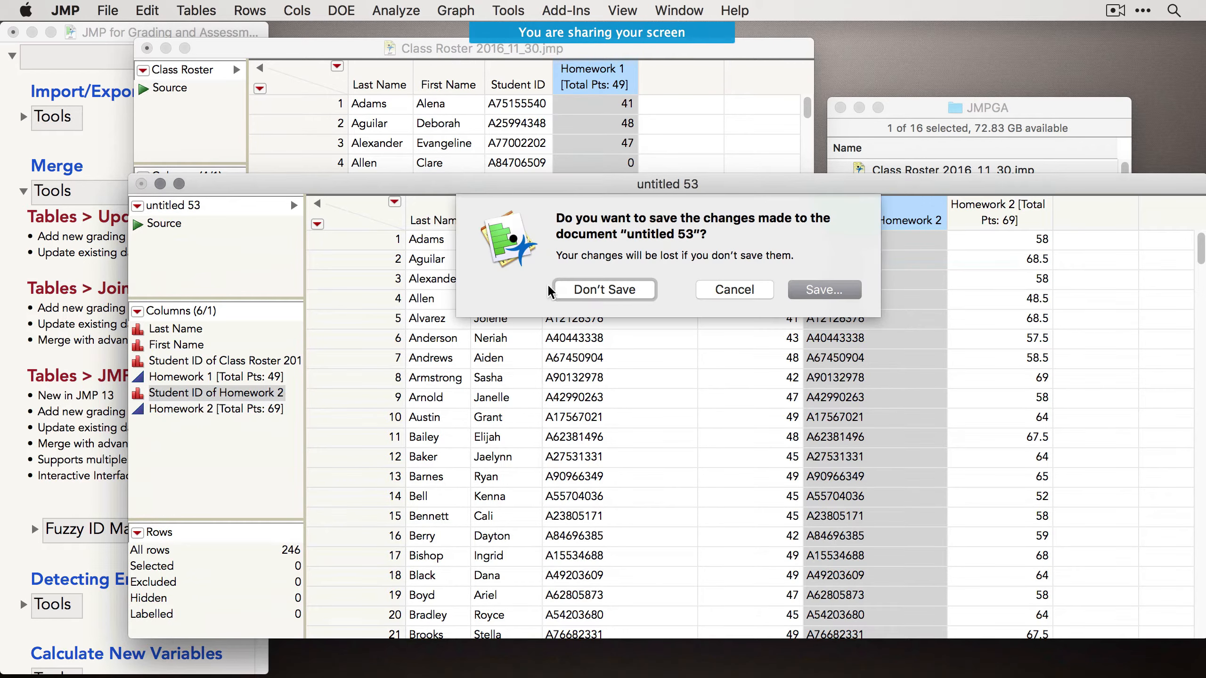
click(546, 287)
click(347, 48)
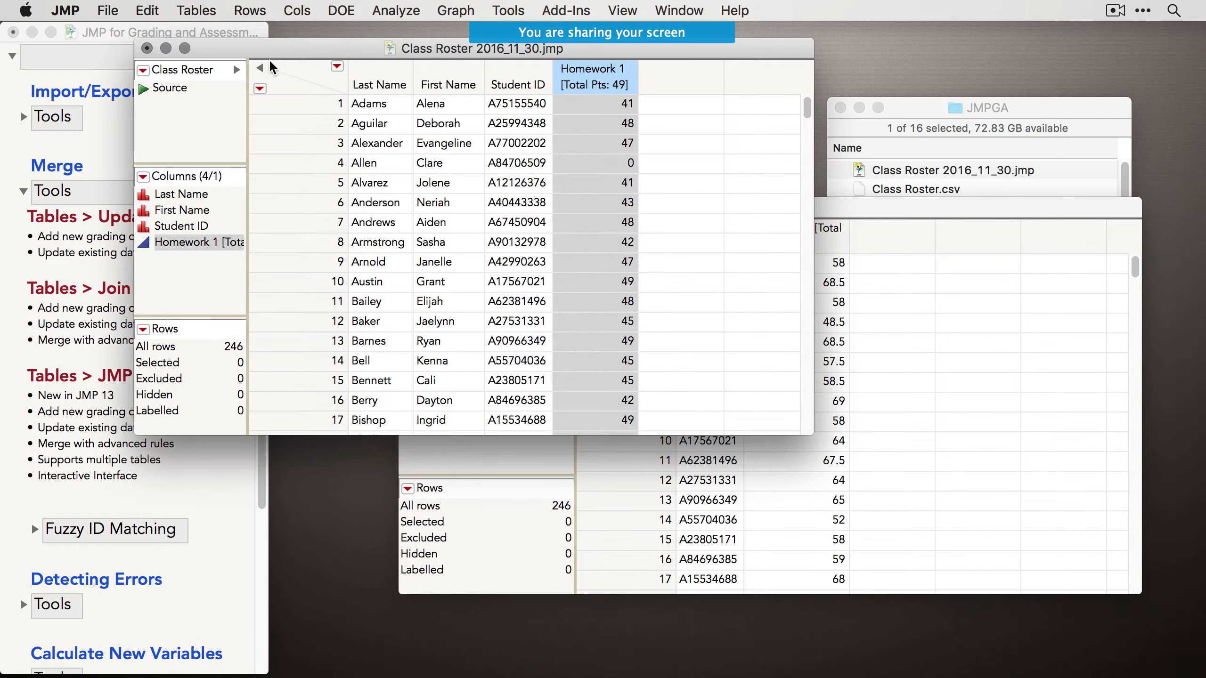
Recall the previous join settings, try updating the main table with data from the second table, and cancel the join.
click(185, 10)
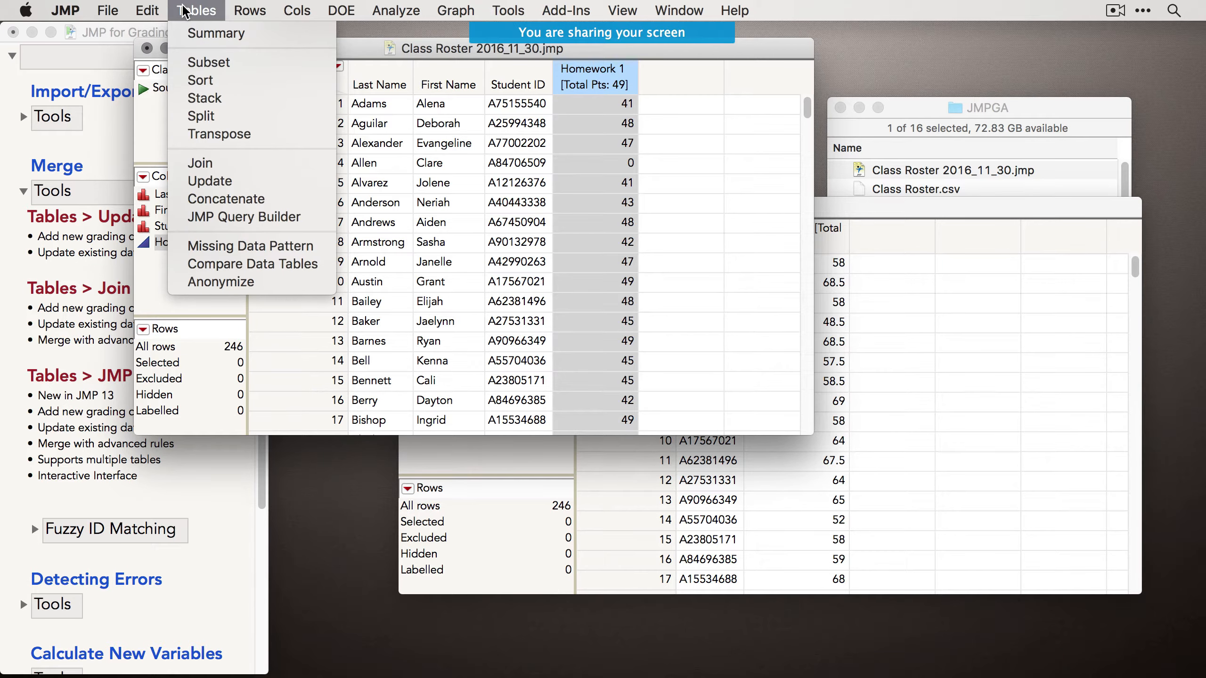
click(227, 161)
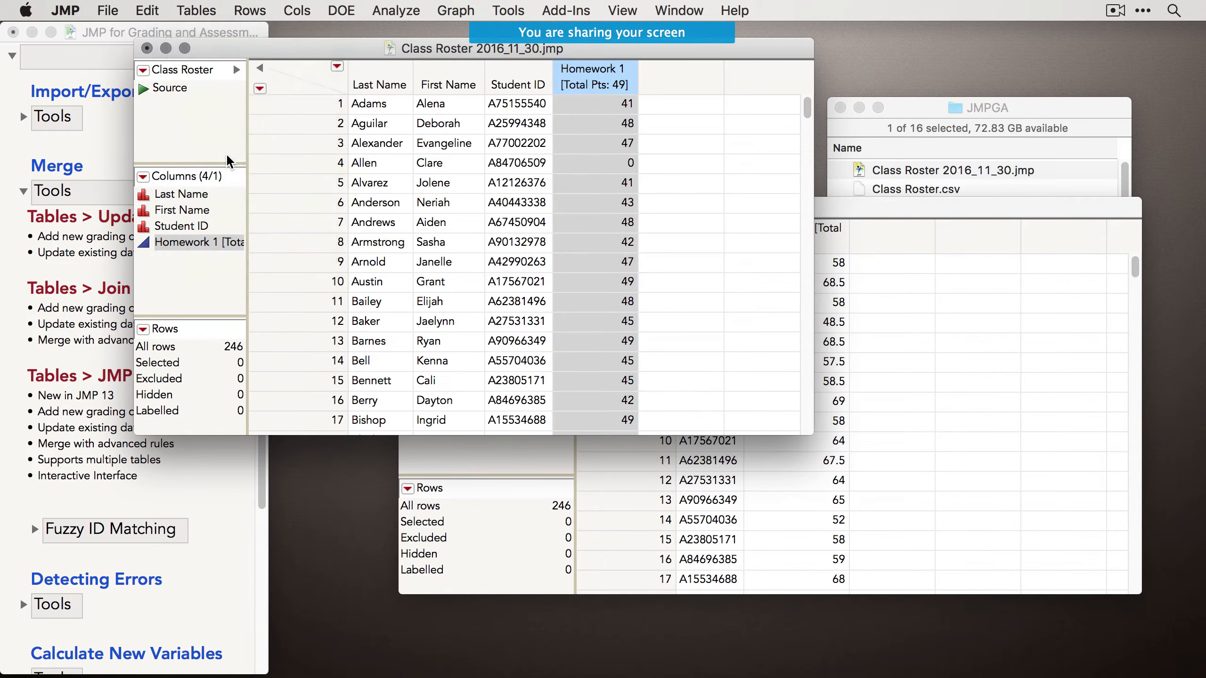
click(868, 292)
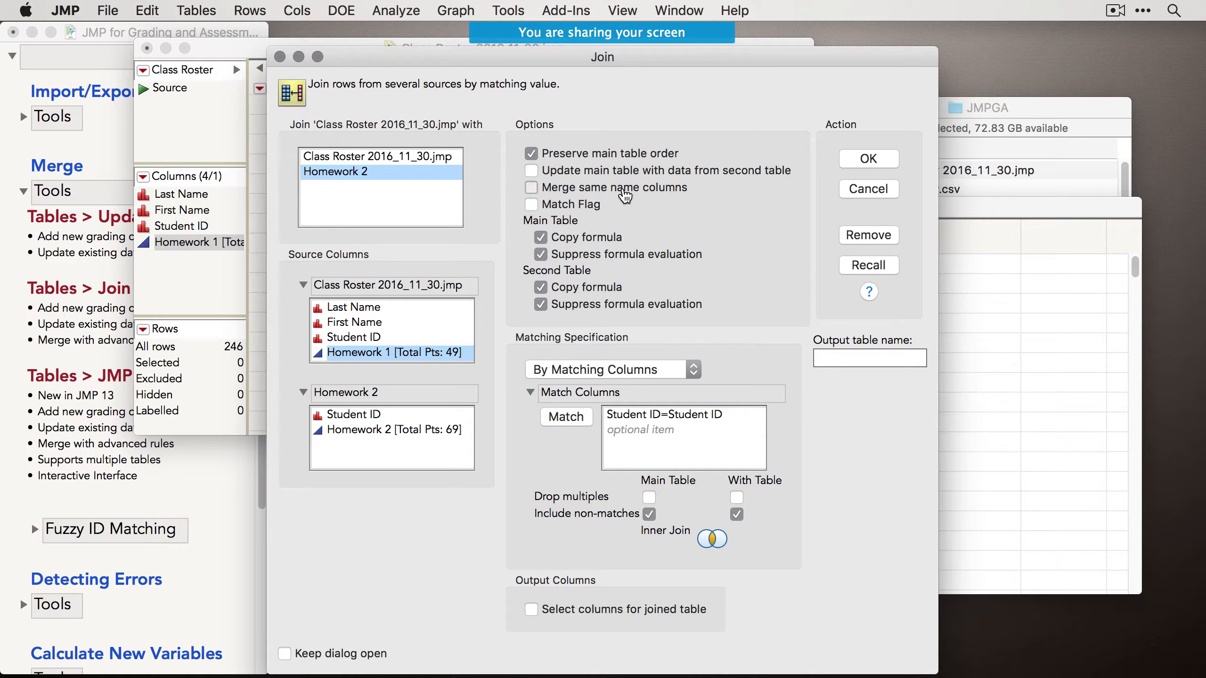
click(540, 189)
click(588, 174)
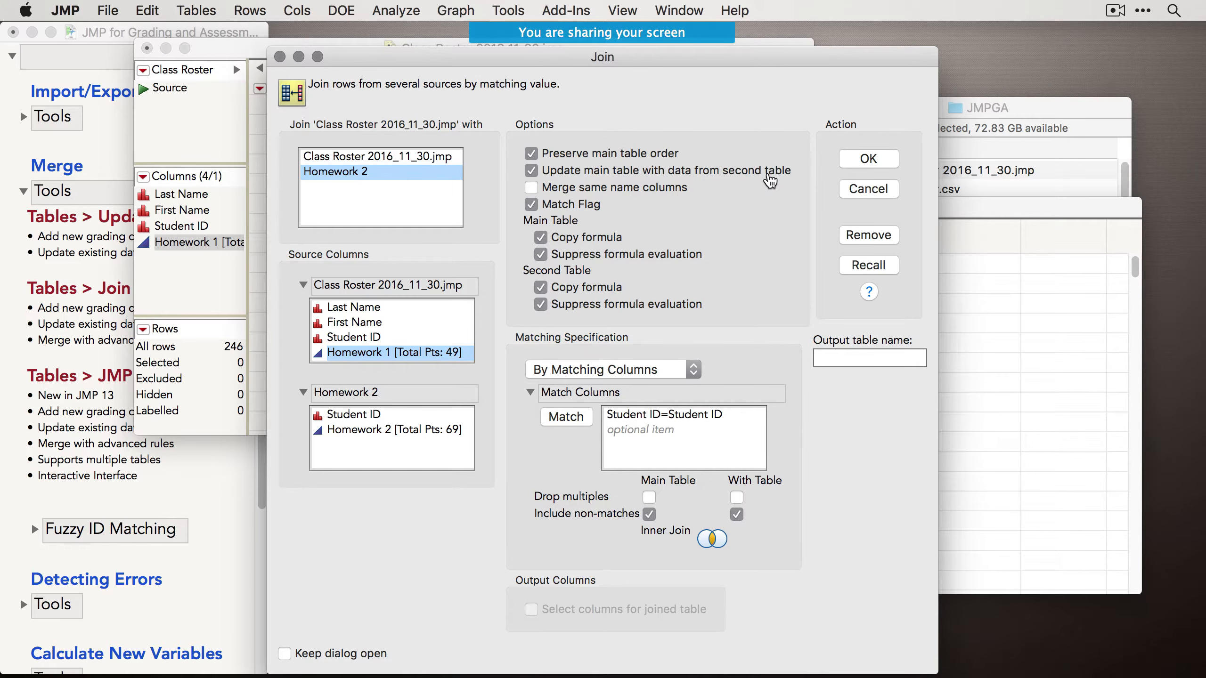
drag(610, 56, 650, 57)
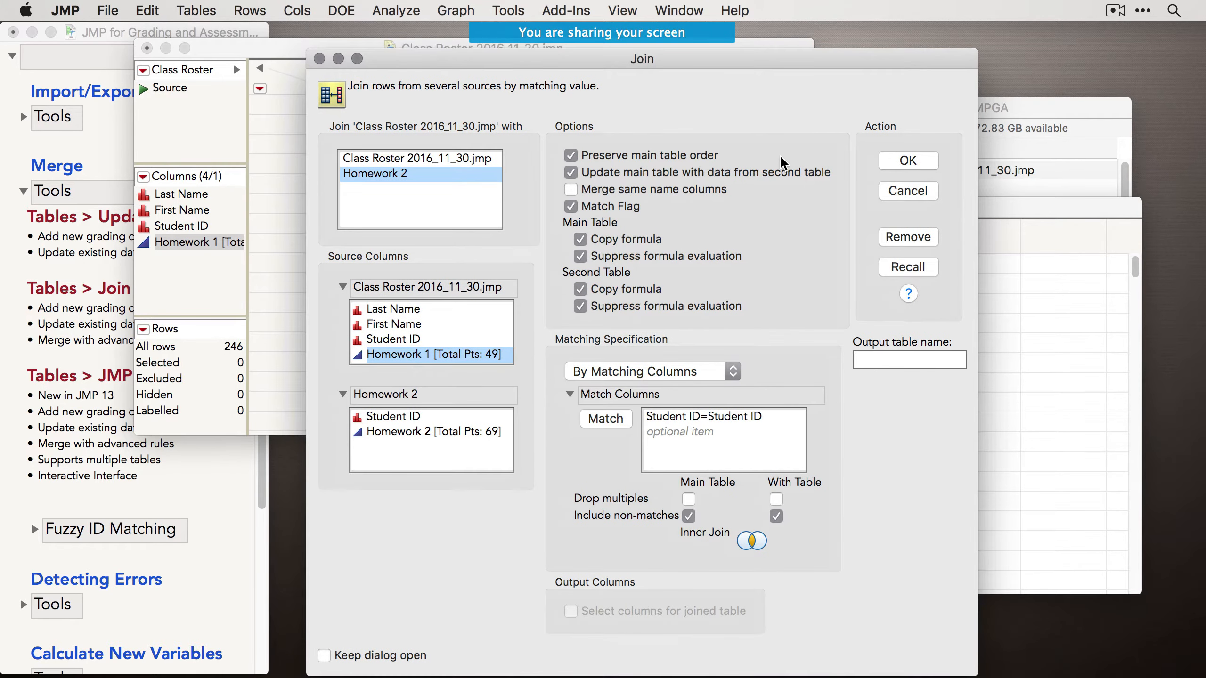
click(909, 191)
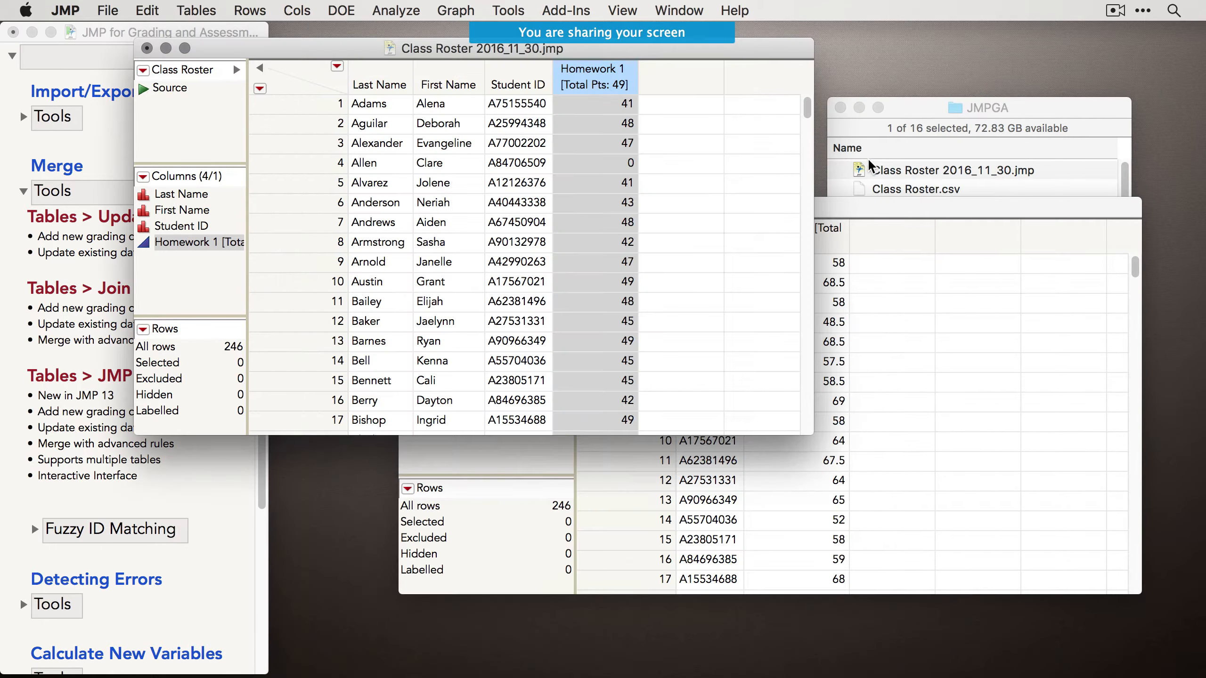
Close the Homework 2 table, leaving the Class Roster open.
click(929, 328)
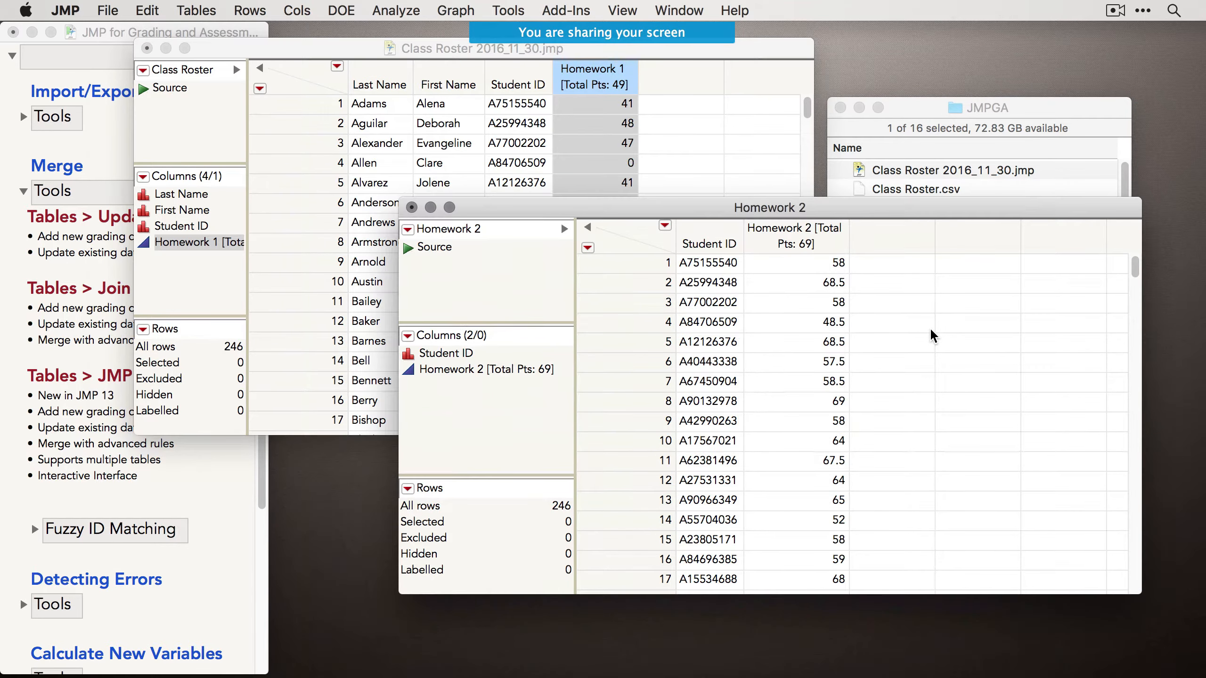
click(411, 208)
click(709, 313)
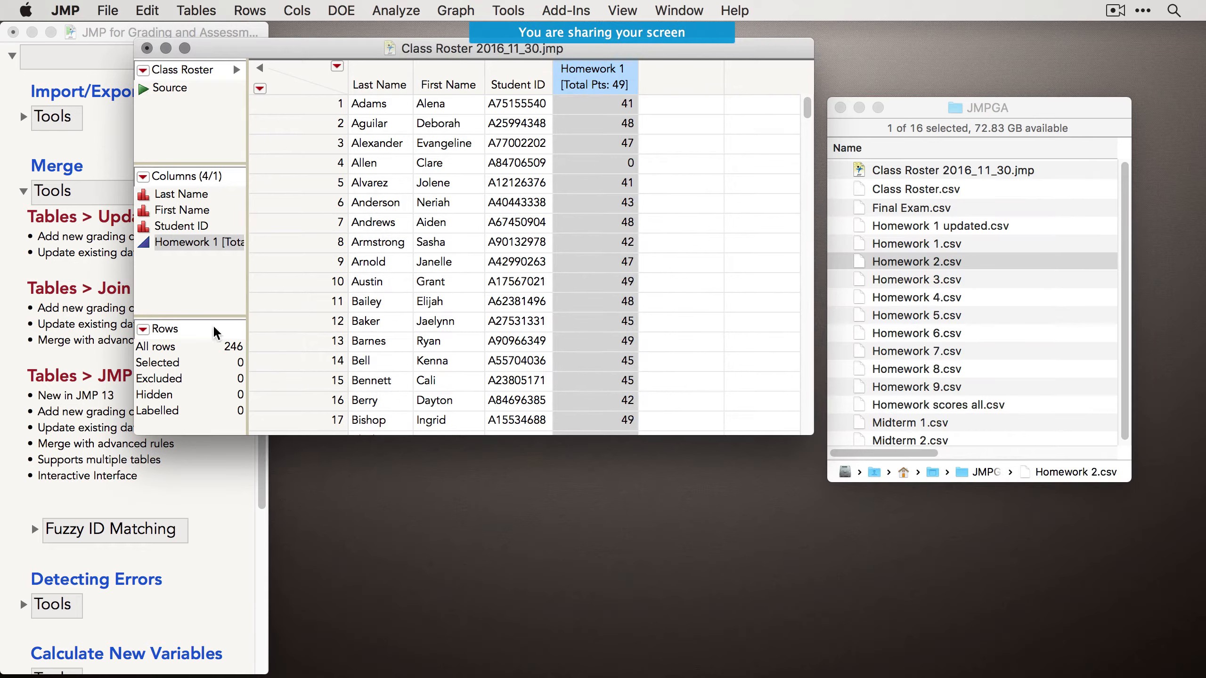
Review the JMP Query Builder notes in the Merge section of the grading journal, including multiple-table support and the interactive interface.
click(63, 351)
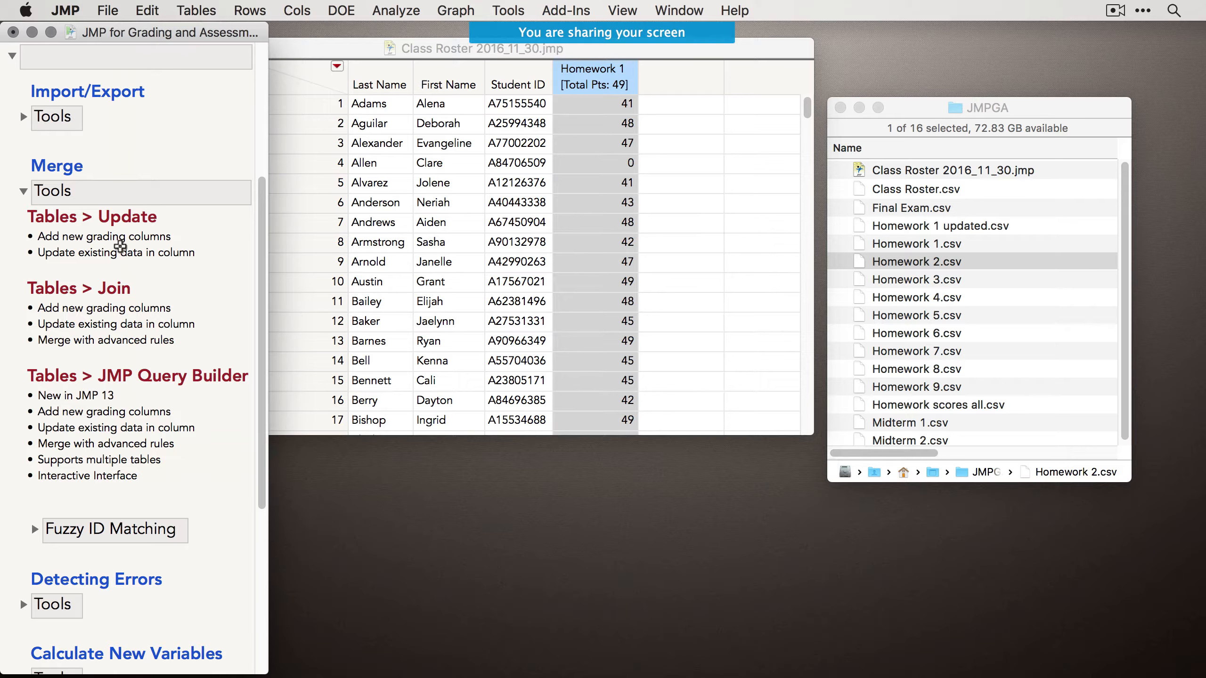
triple_click(73, 465)
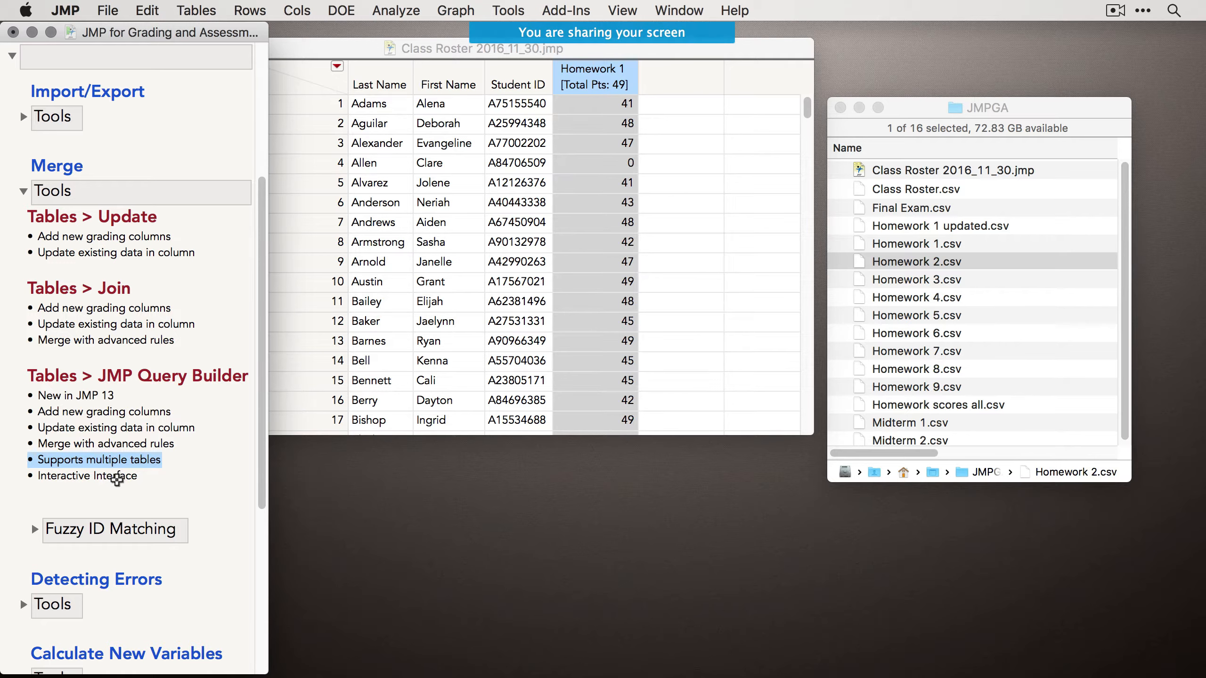
click(92, 476)
click(213, 462)
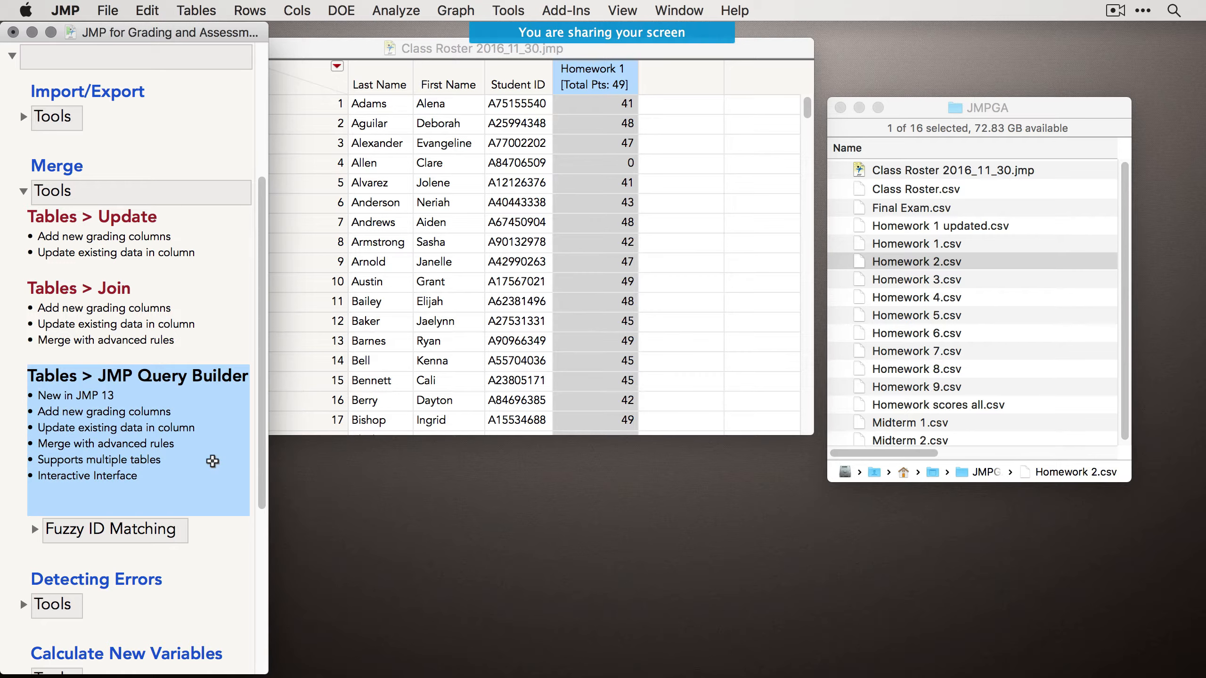
Open the files Homework 1.csv through Homework 9.csv from the JMPGA folder together as data tables.
click(321, 262)
click(991, 266)
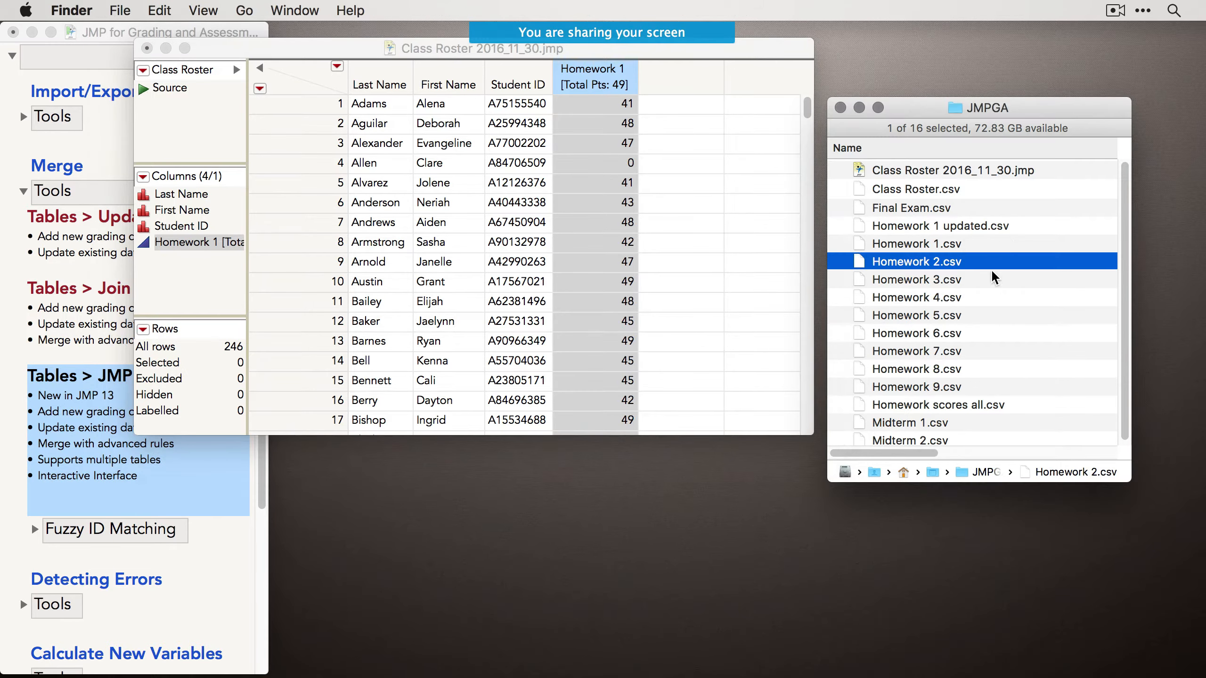
click(963, 243)
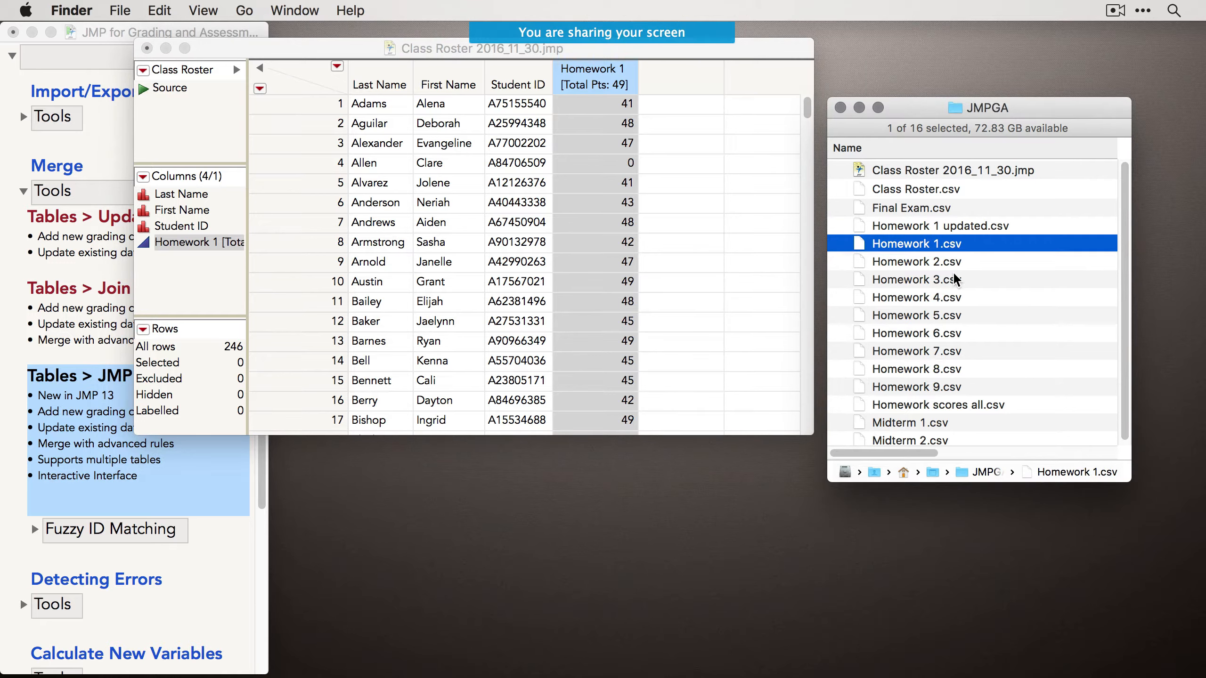
shift+click(933, 386)
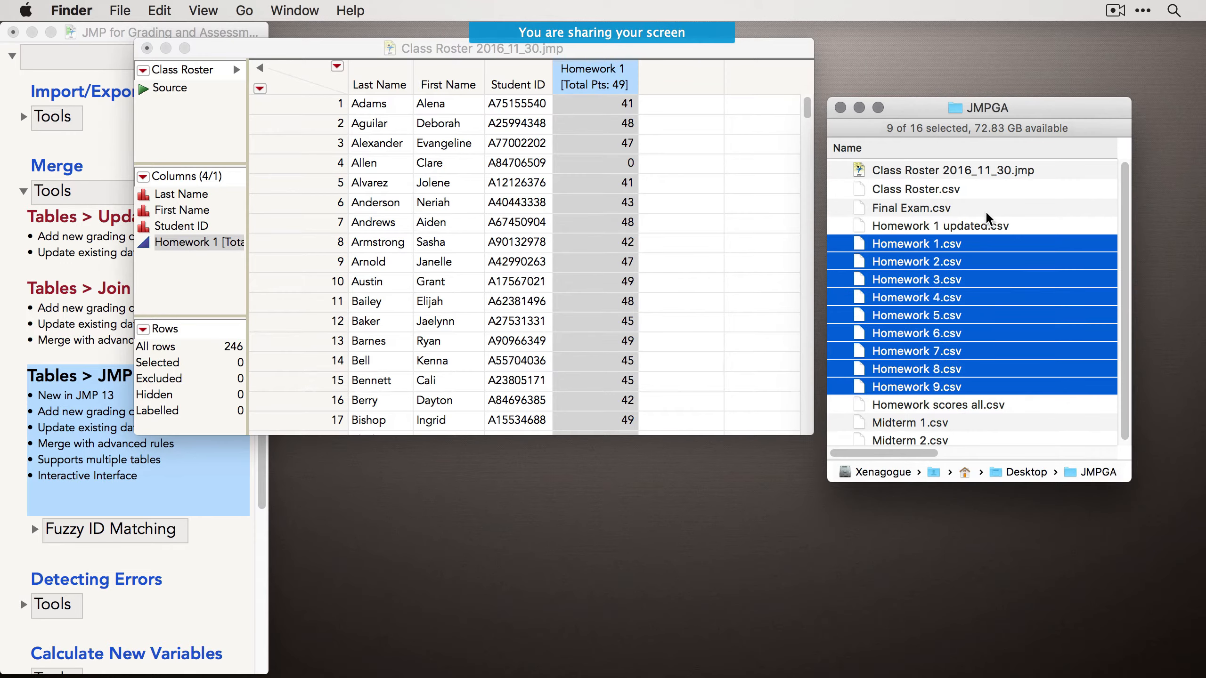
double_click(946, 338)
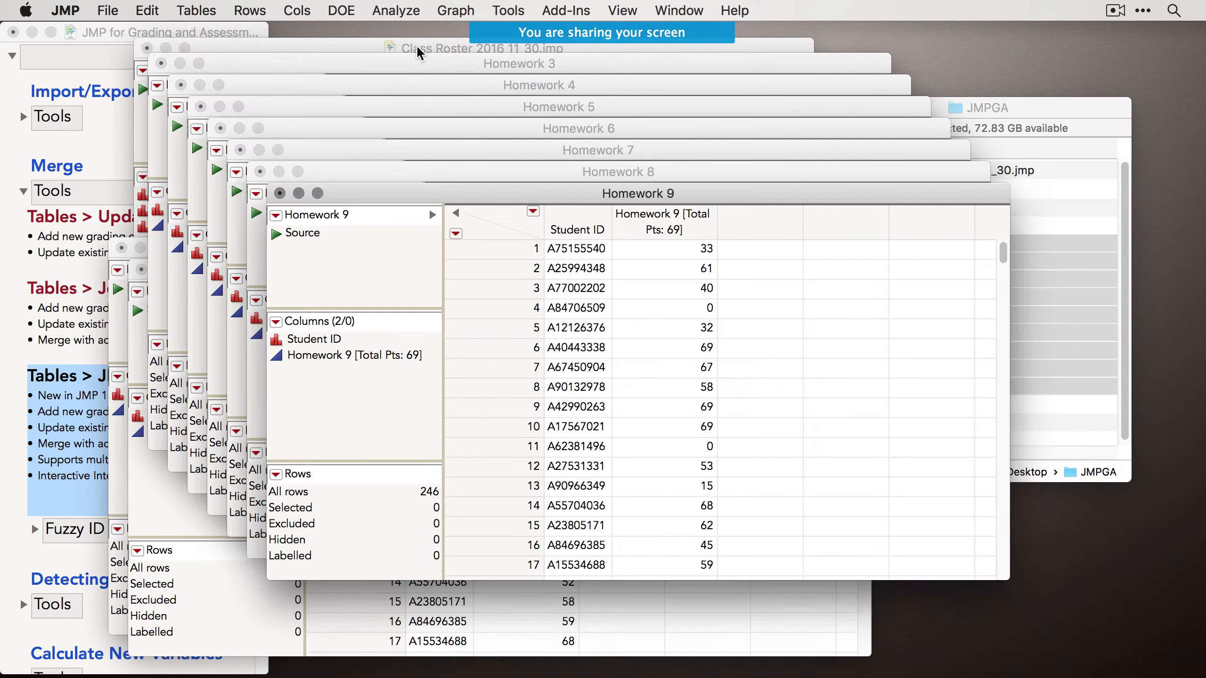
Start a JMP Query Builder query and replace its primary table with Class Roster 2016_11_30.
drag(416, 44, 302, 35)
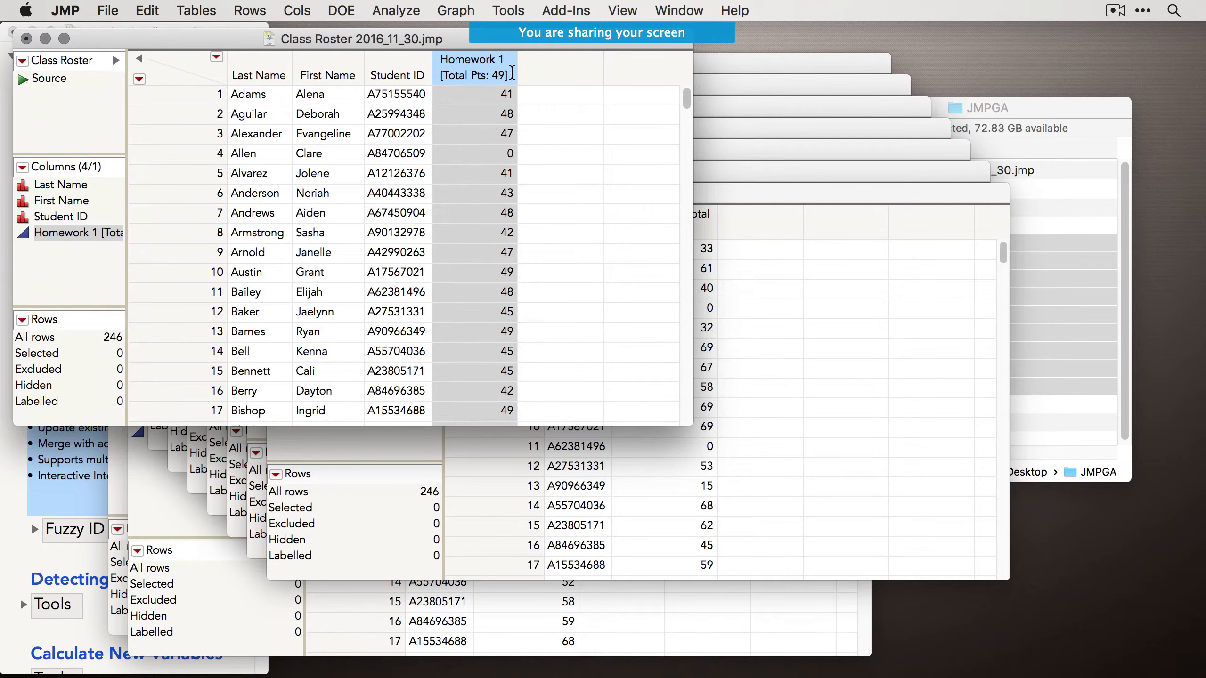
click(754, 190)
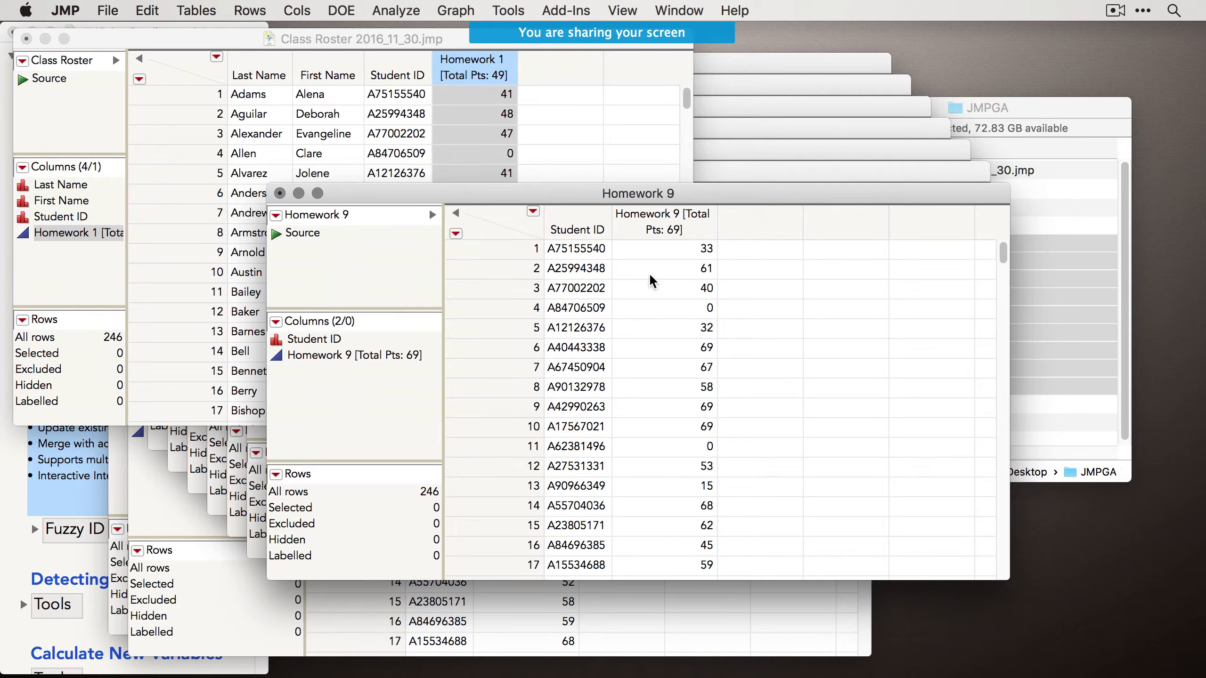
click(201, 6)
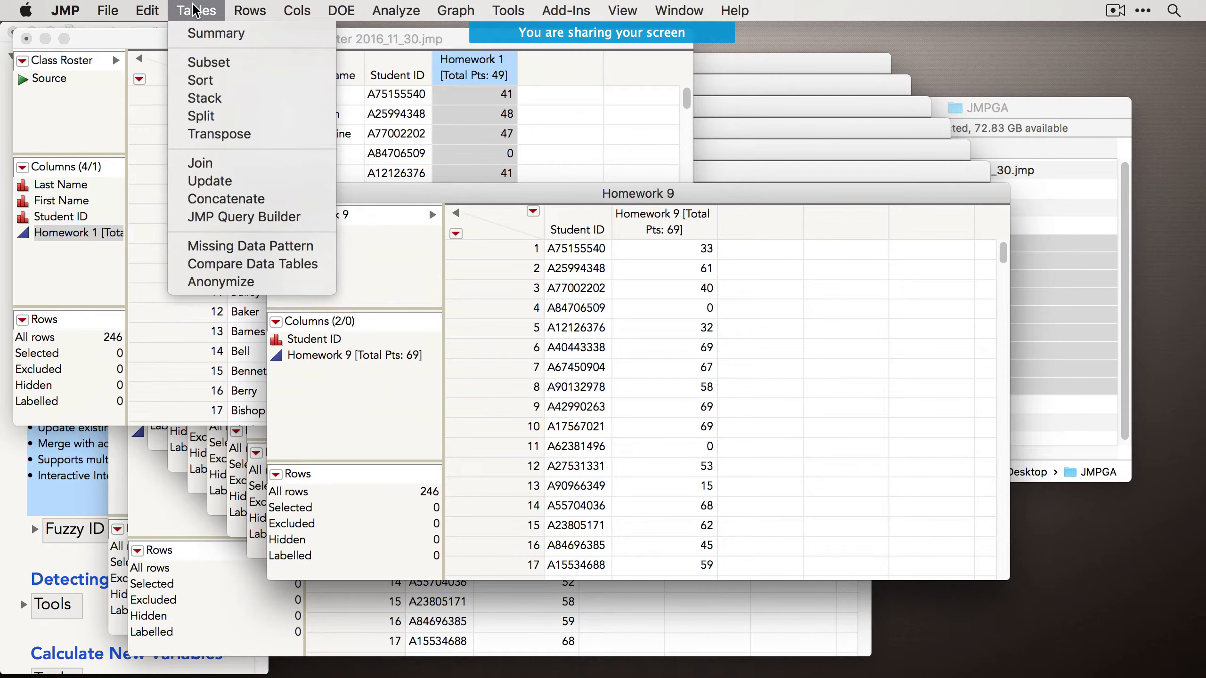
click(247, 214)
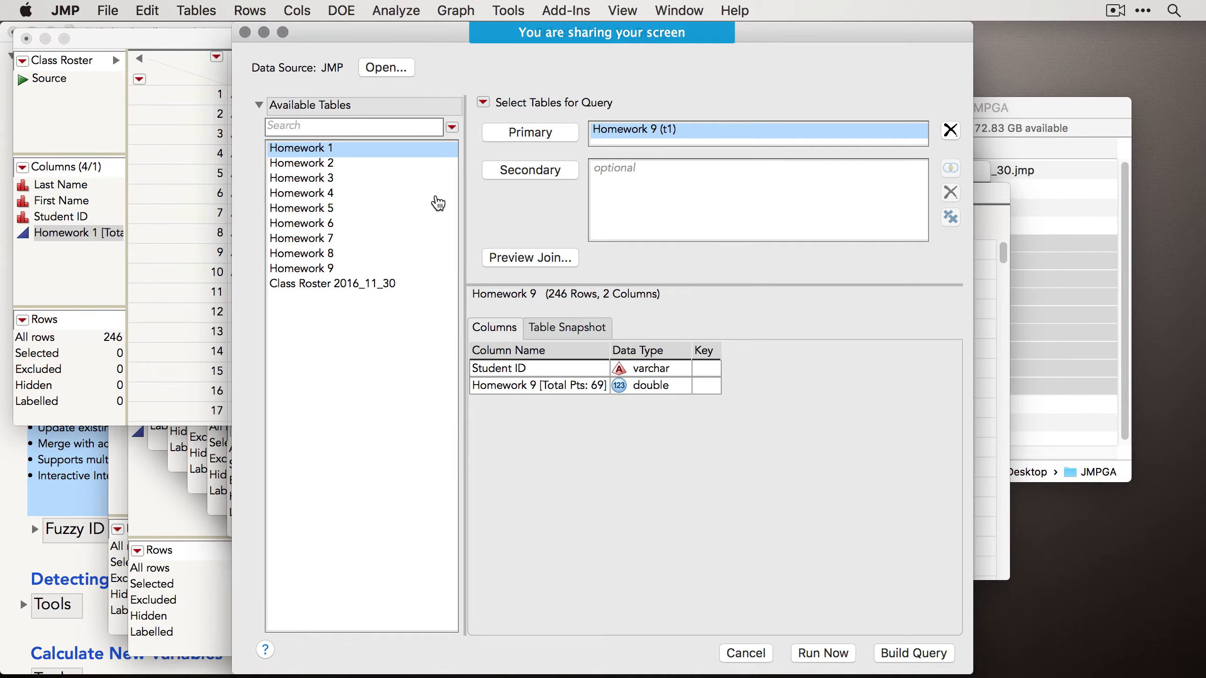
click(950, 130)
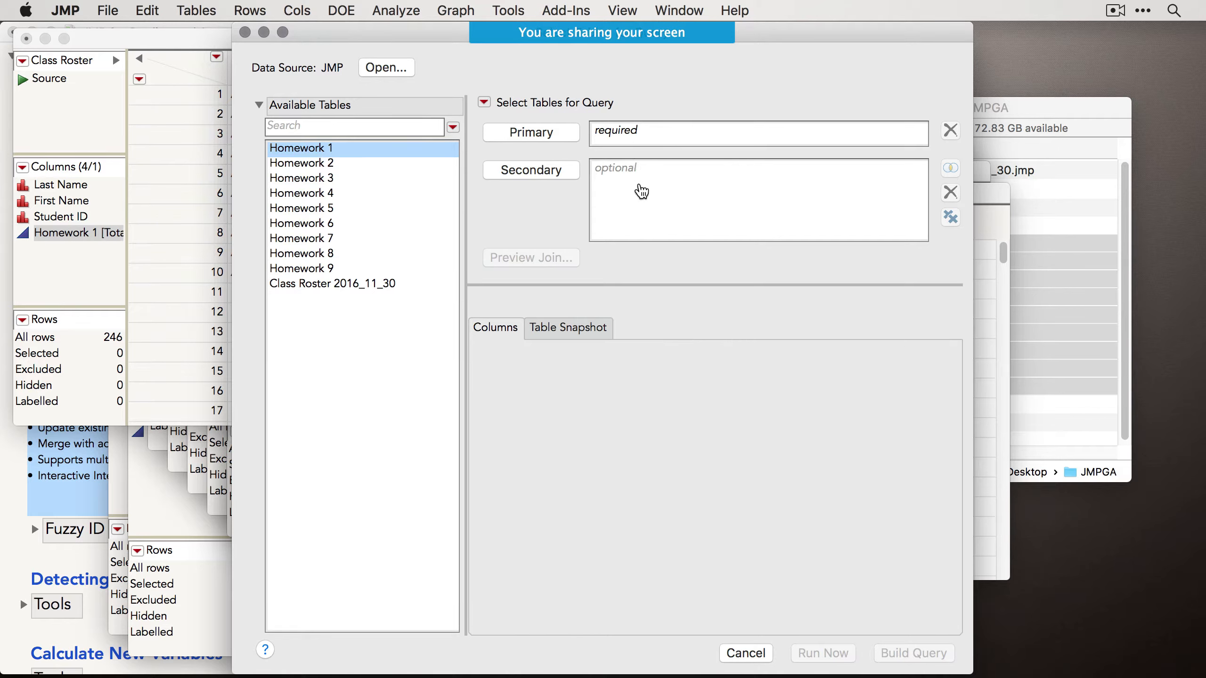
click(373, 284)
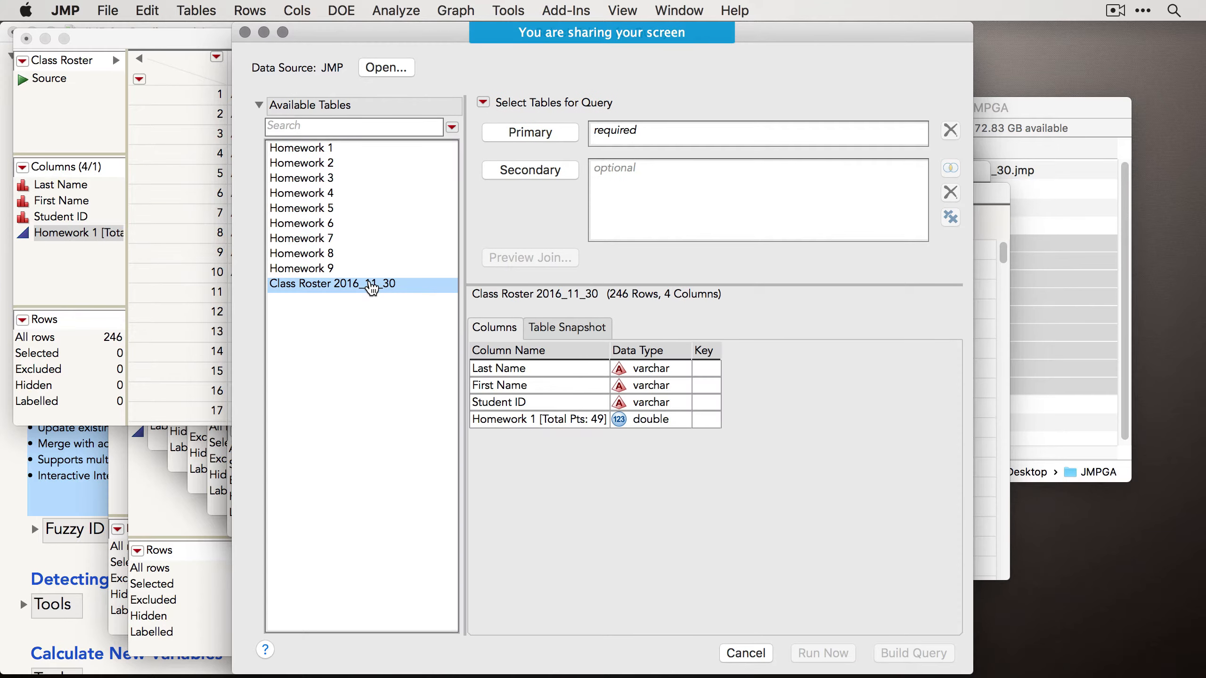
click(544, 135)
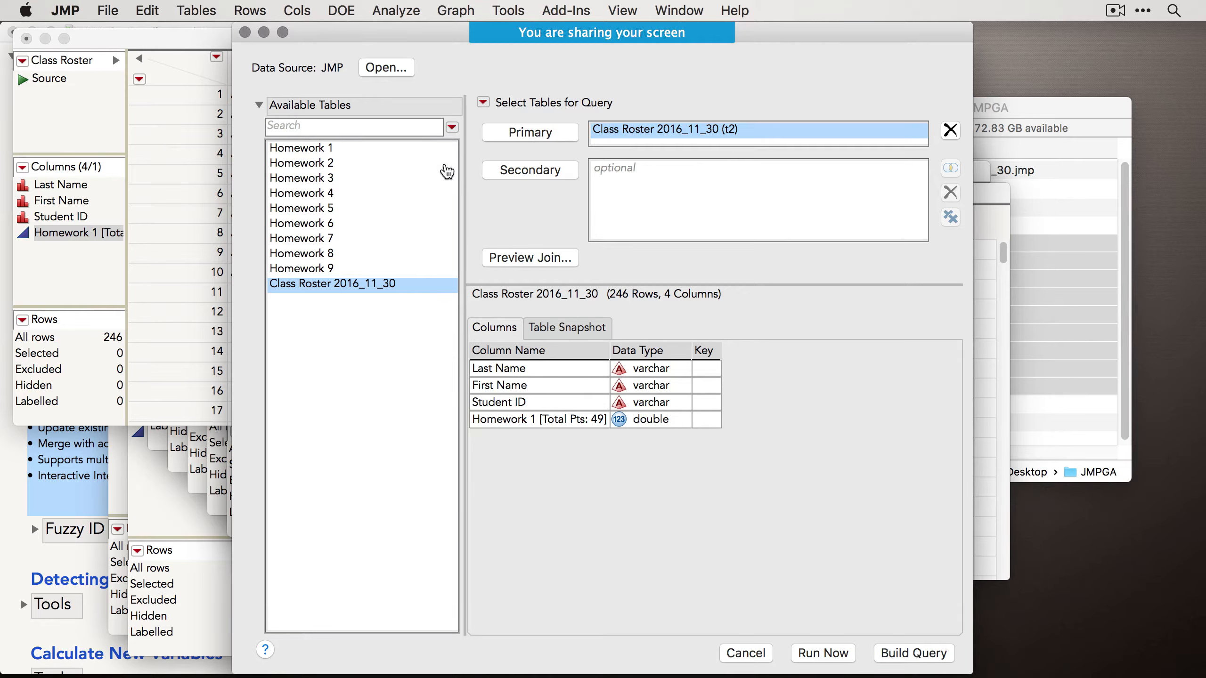
Add the Homework 1 through Homework 9 tables as secondary tables and proceed to building the query.
drag(345, 148, 326, 269)
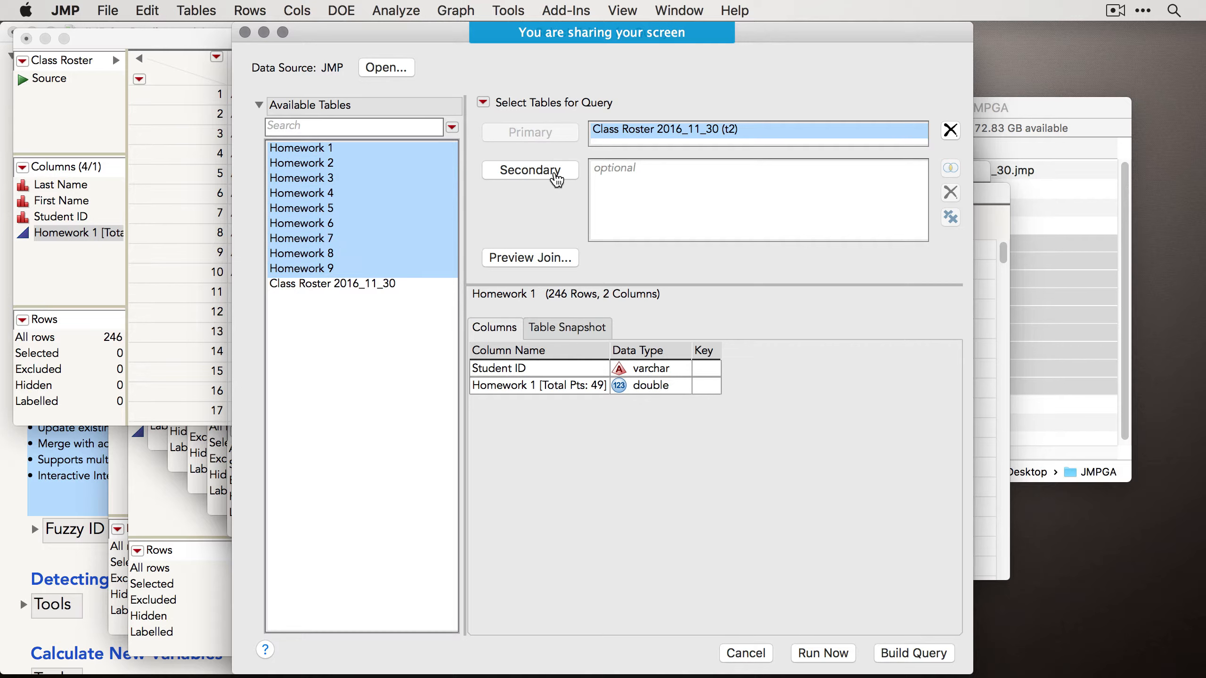
click(531, 171)
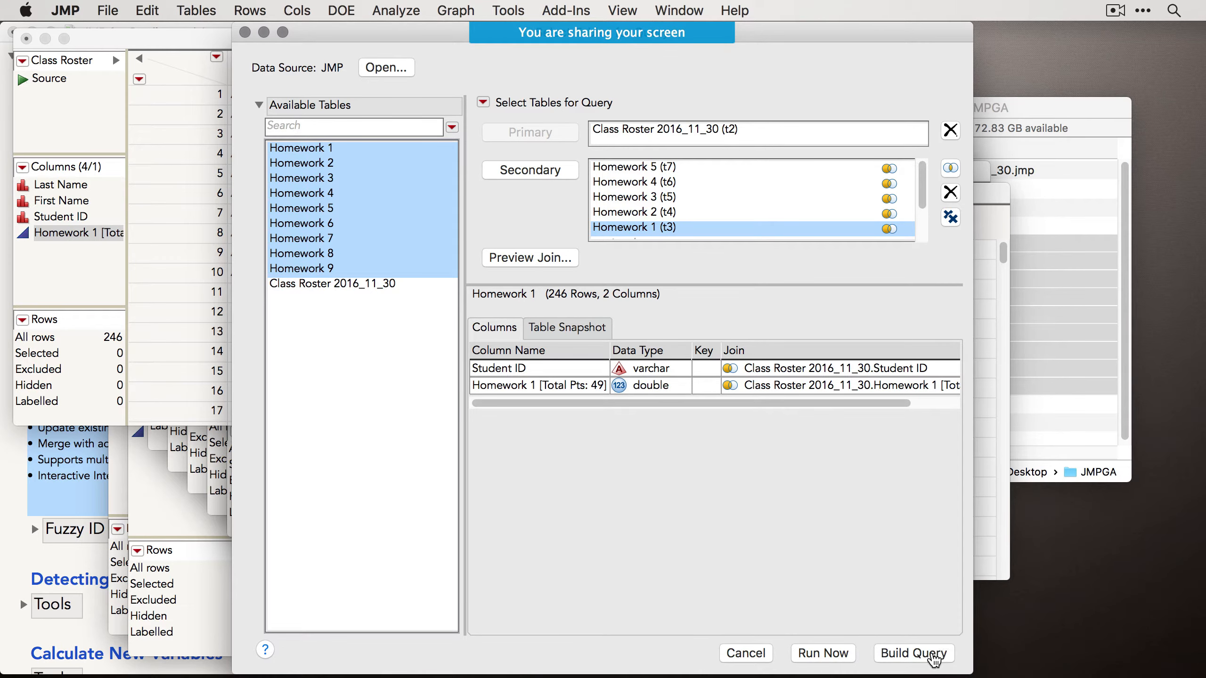
click(914, 654)
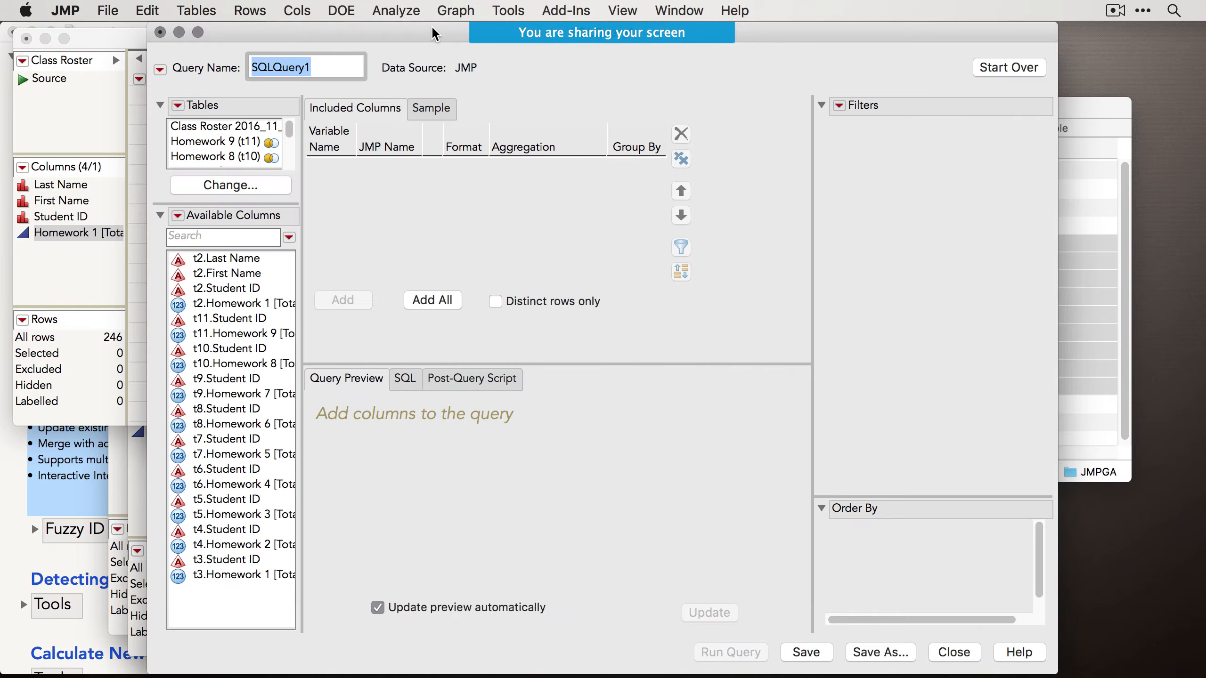
Include the class roster's Last Name, First Name and Student ID columns in the query.
drag(433, 30, 401, 30)
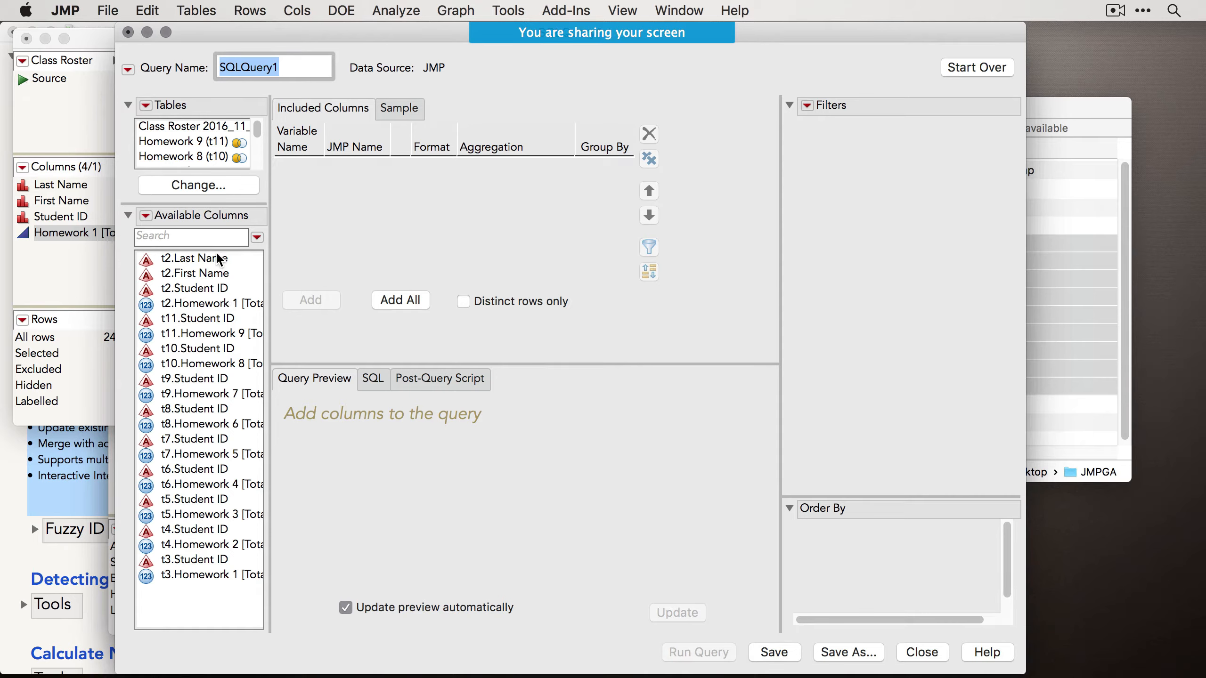
drag(219, 261, 238, 291)
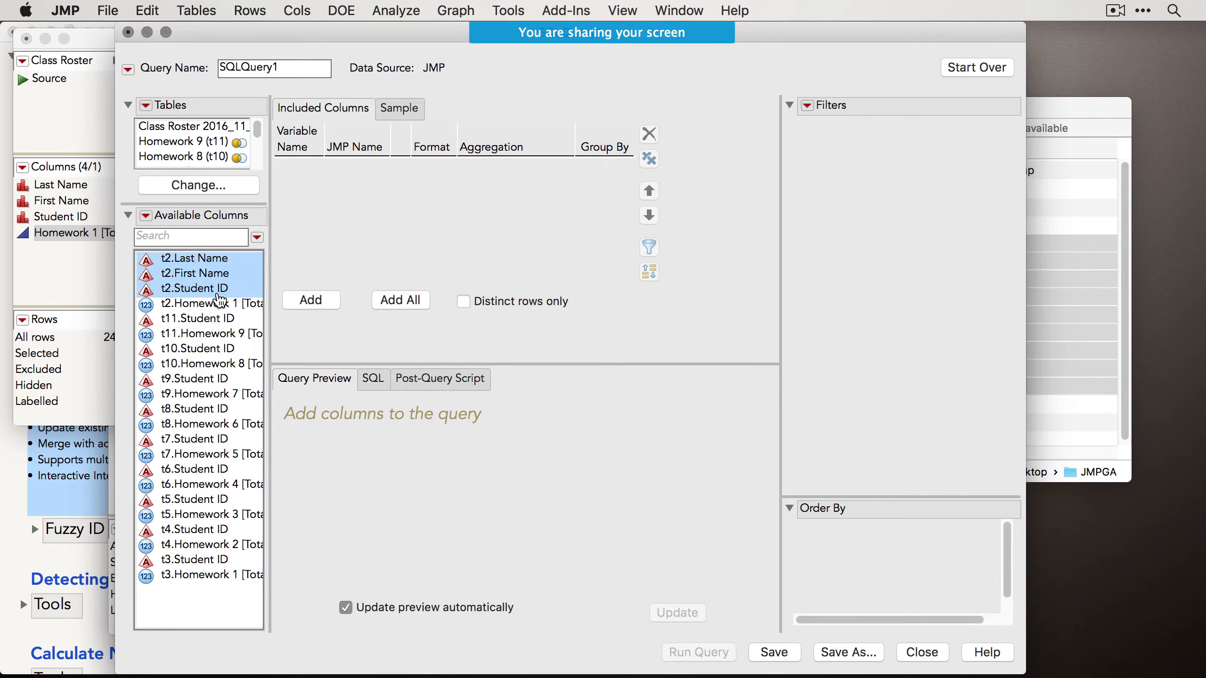
click(323, 301)
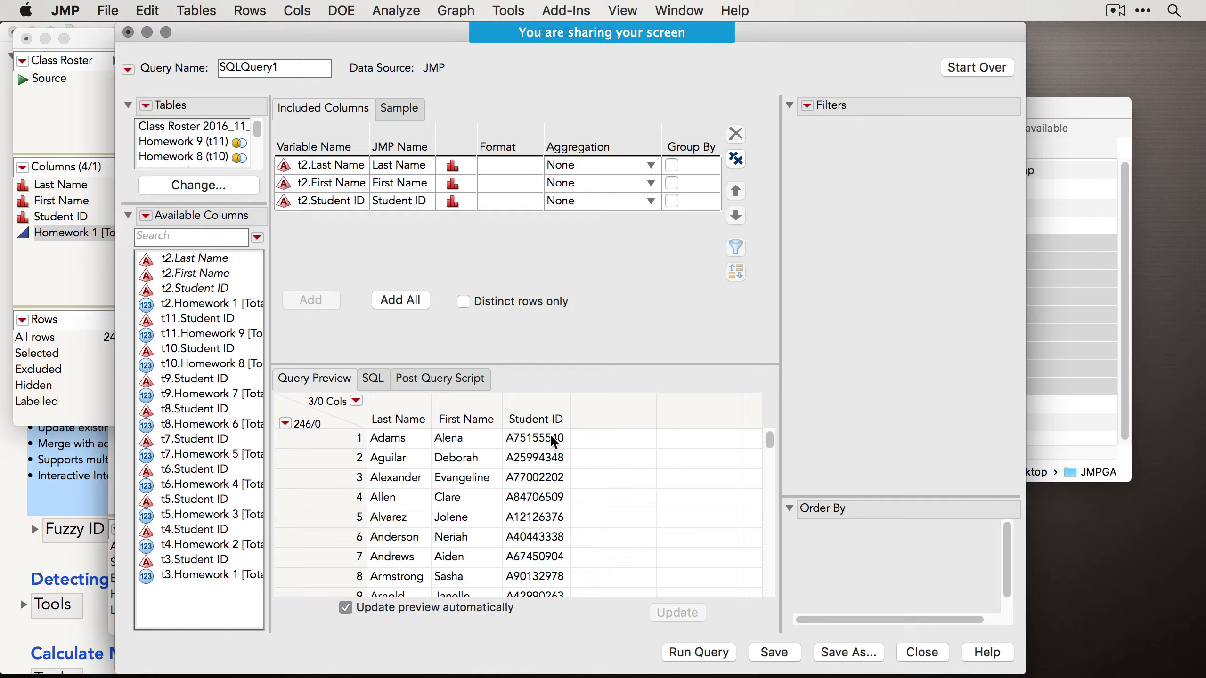
Include the roster's Homework 1 column and the score columns of all nine homework tables in the query, without their Student ID columns.
click(253, 314)
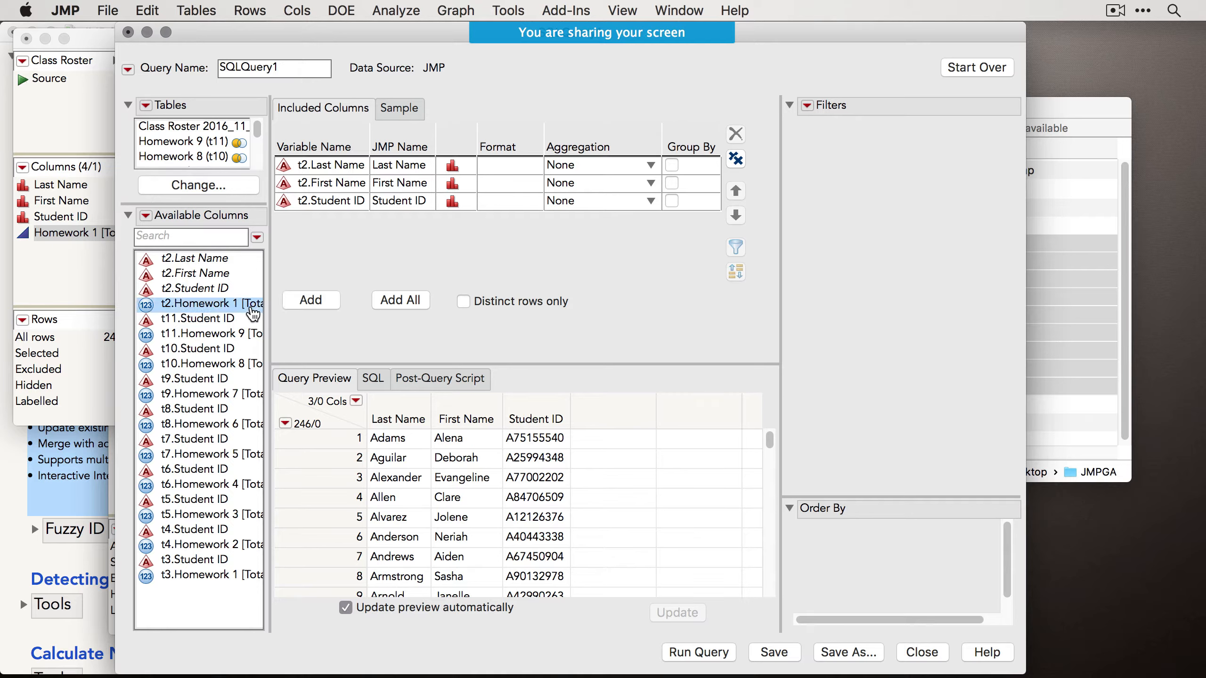
super+click(240, 340)
super+click(247, 368)
super+click(237, 399)
super+click(232, 425)
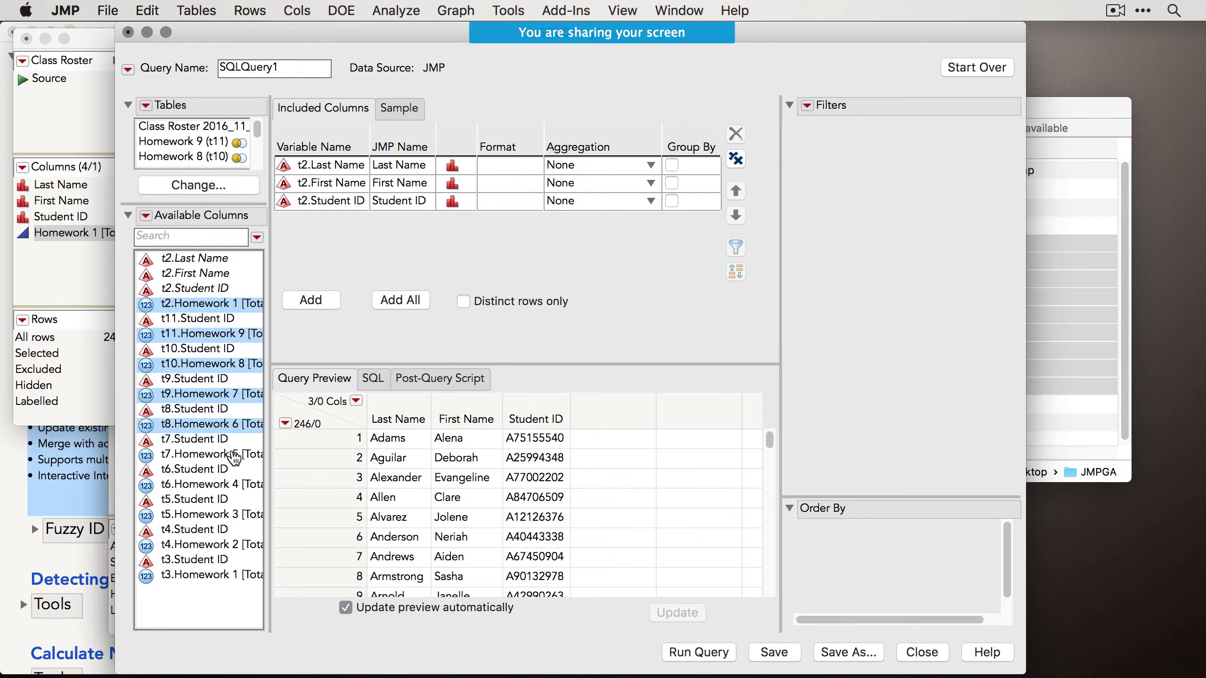
super+click(235, 455)
super+click(239, 485)
super+click(239, 515)
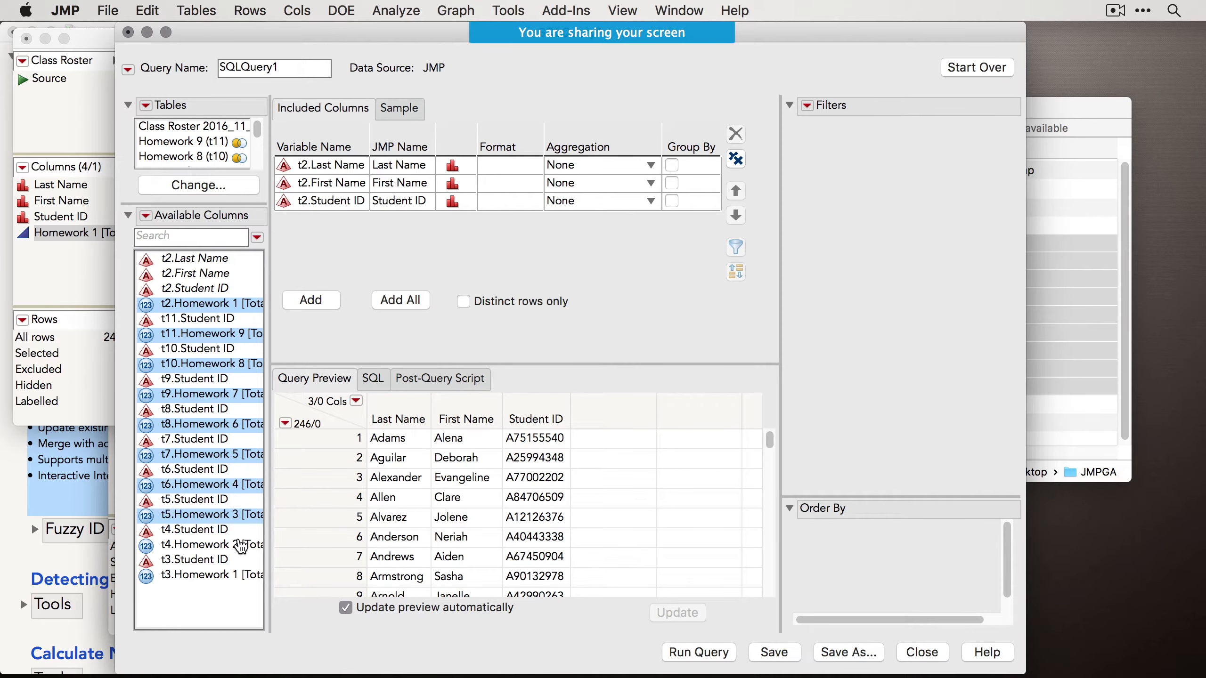
super+click(239, 545)
super+click(242, 575)
click(311, 301)
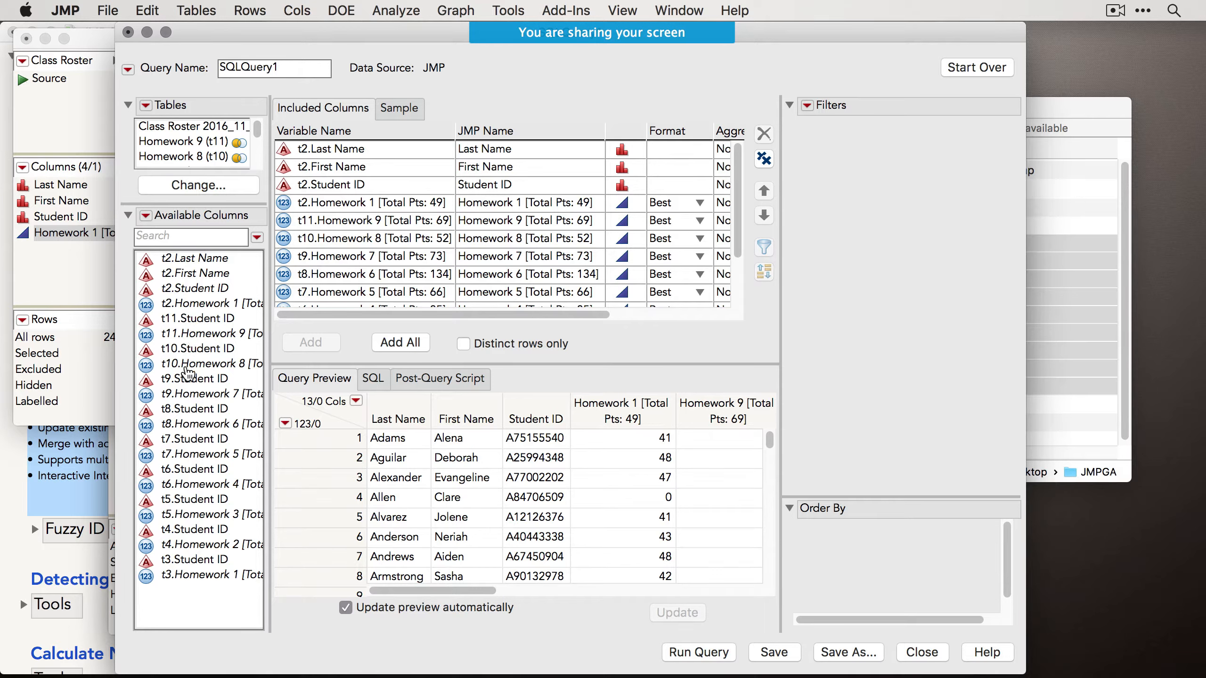
Check the Student ID column in the query preview, run the query, and close the query builder without saving.
click(542, 416)
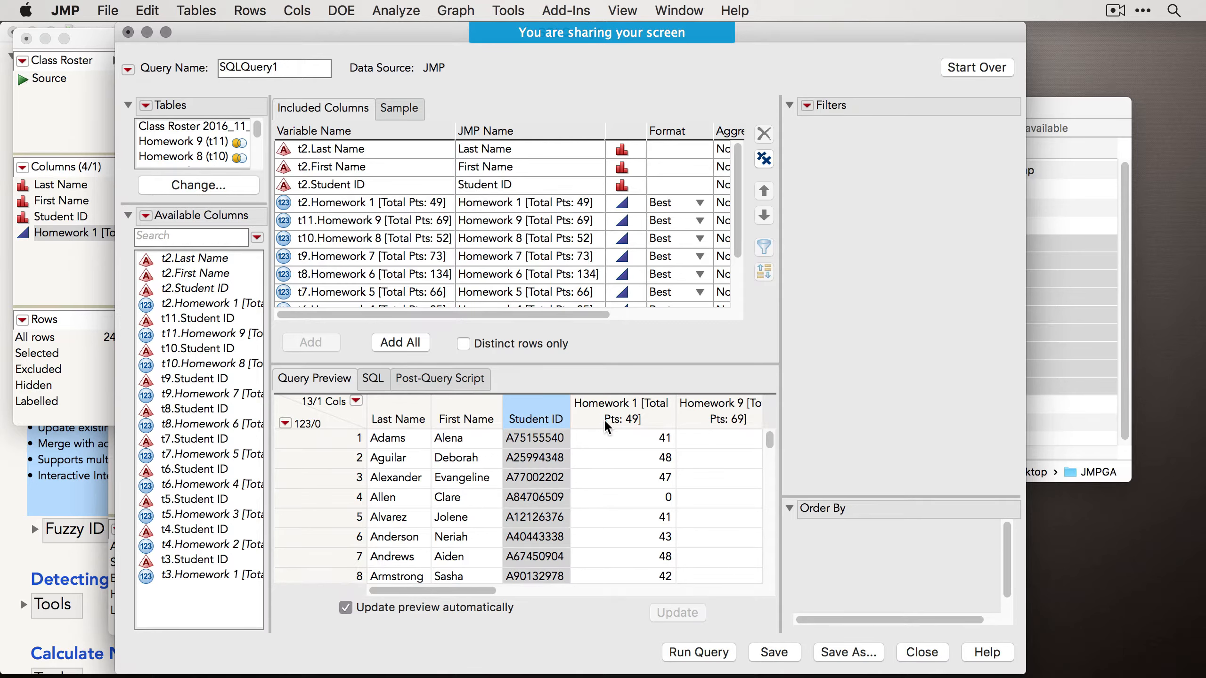
drag(479, 586, 455, 558)
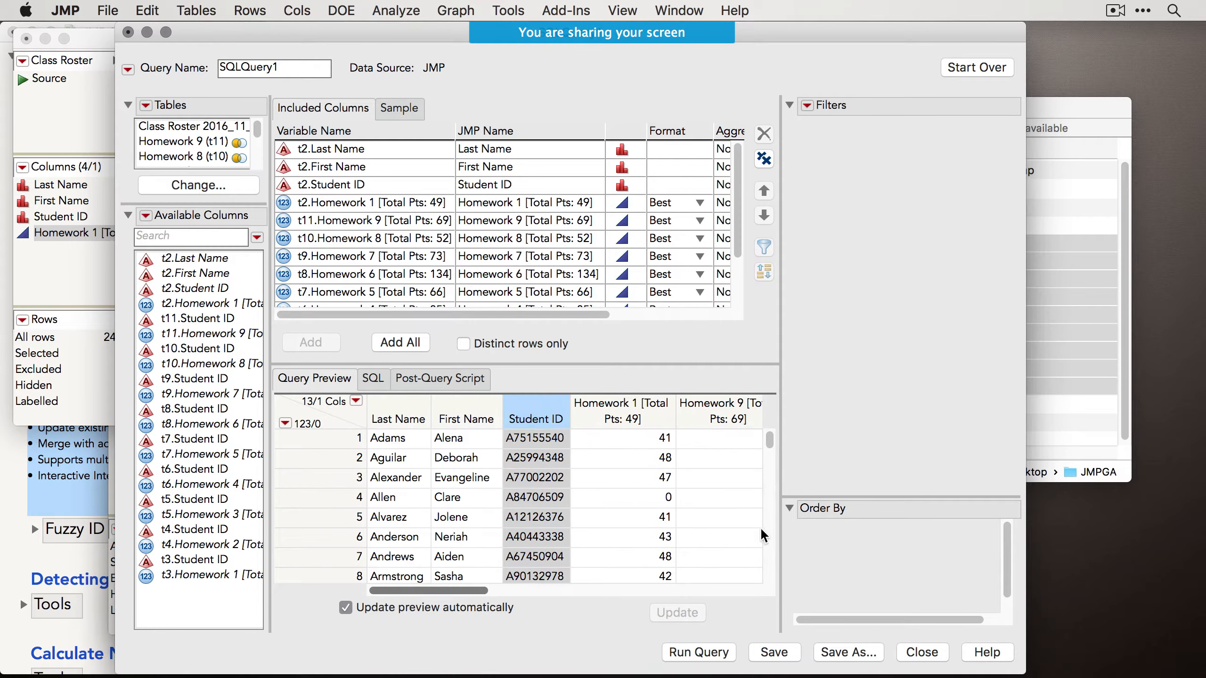
click(725, 656)
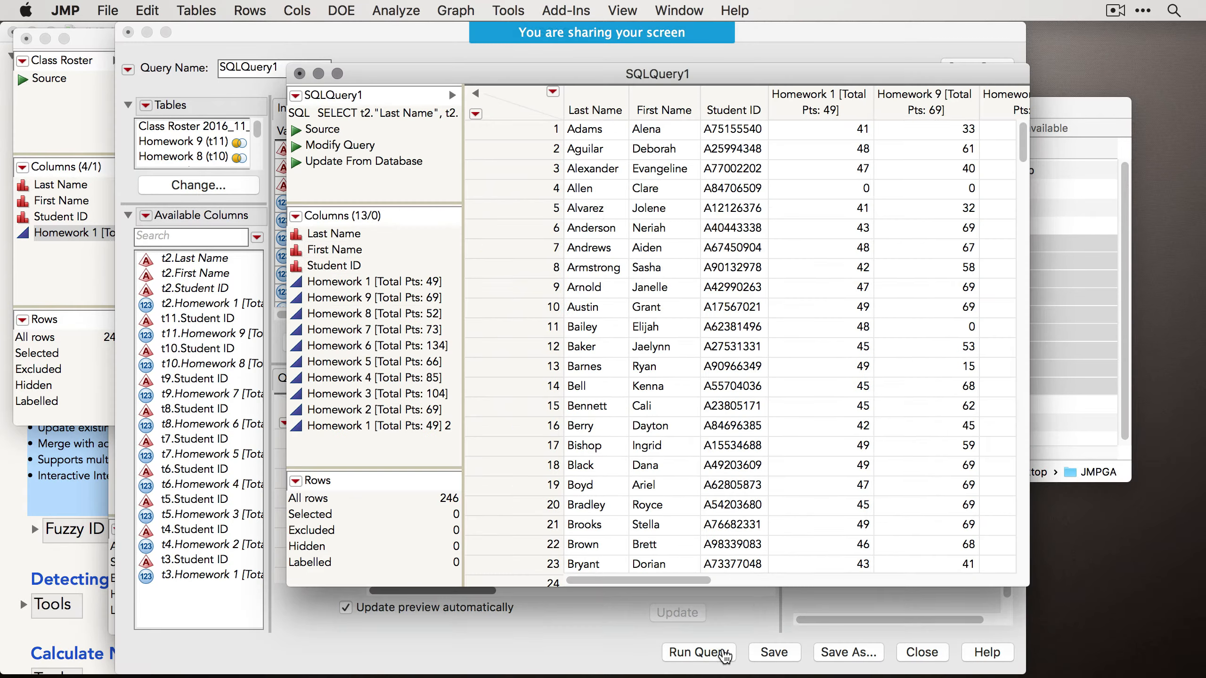
click(128, 33)
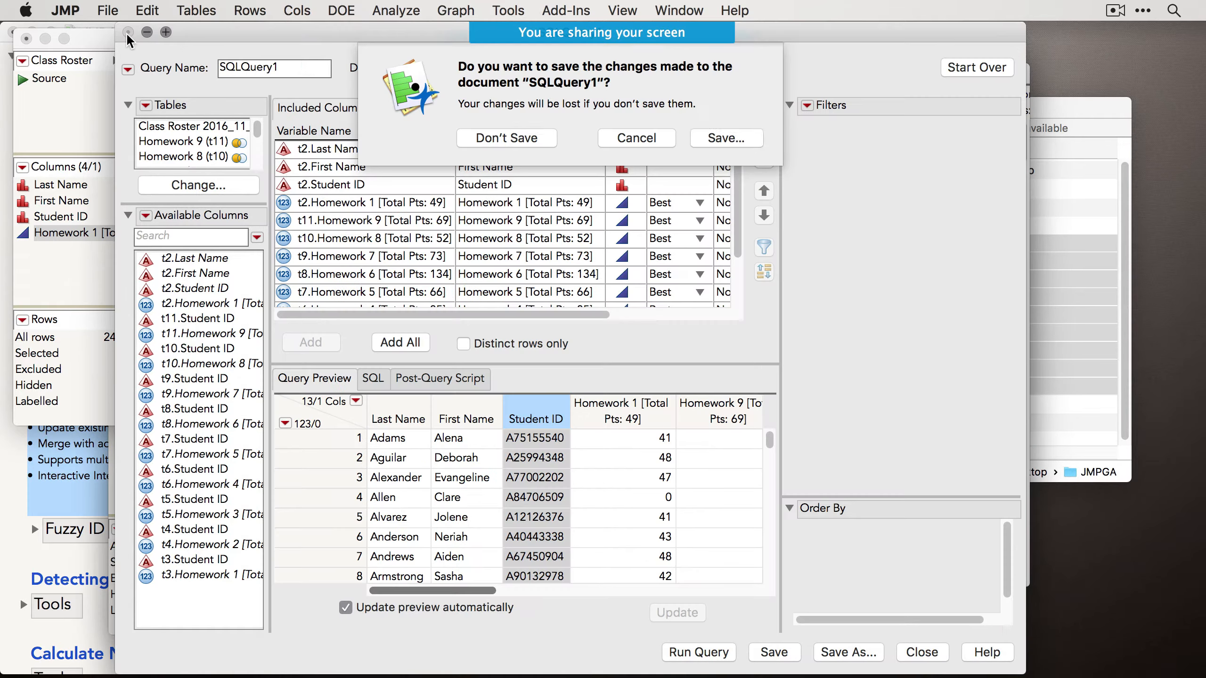
click(508, 138)
Enlarge the query result table's window and delete the duplicate column Homework 1 [Total Pts: 49] 2.
drag(482, 80, 363, 88)
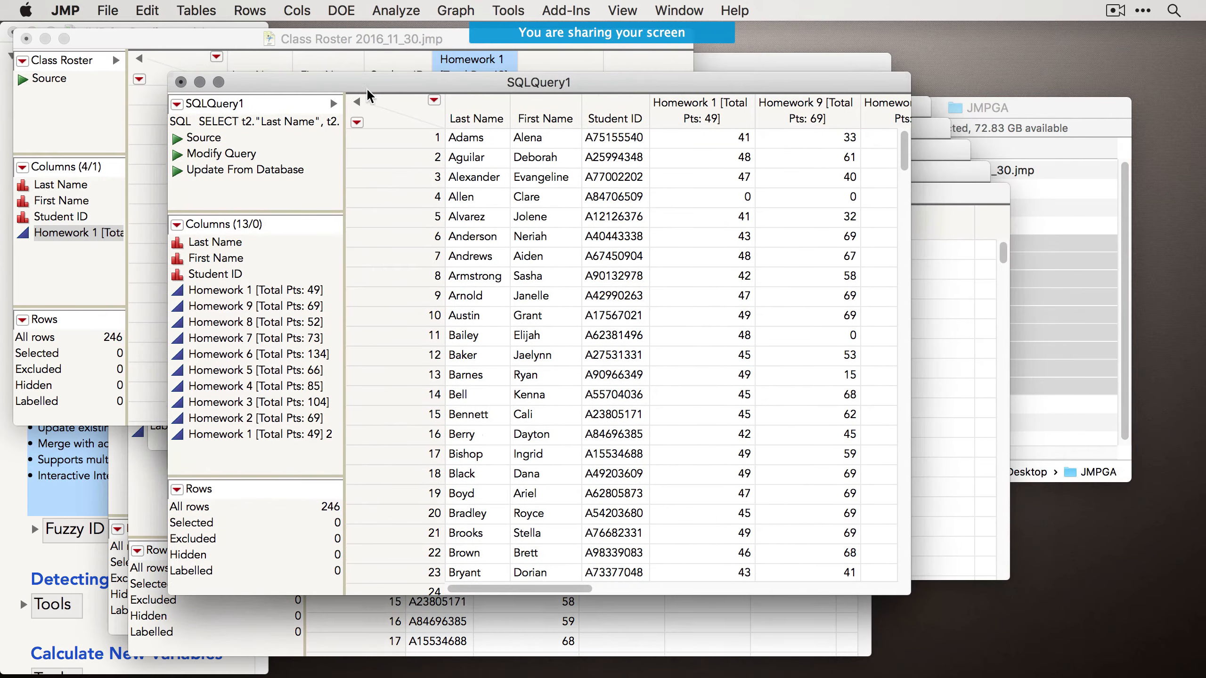
drag(908, 594, 1142, 621)
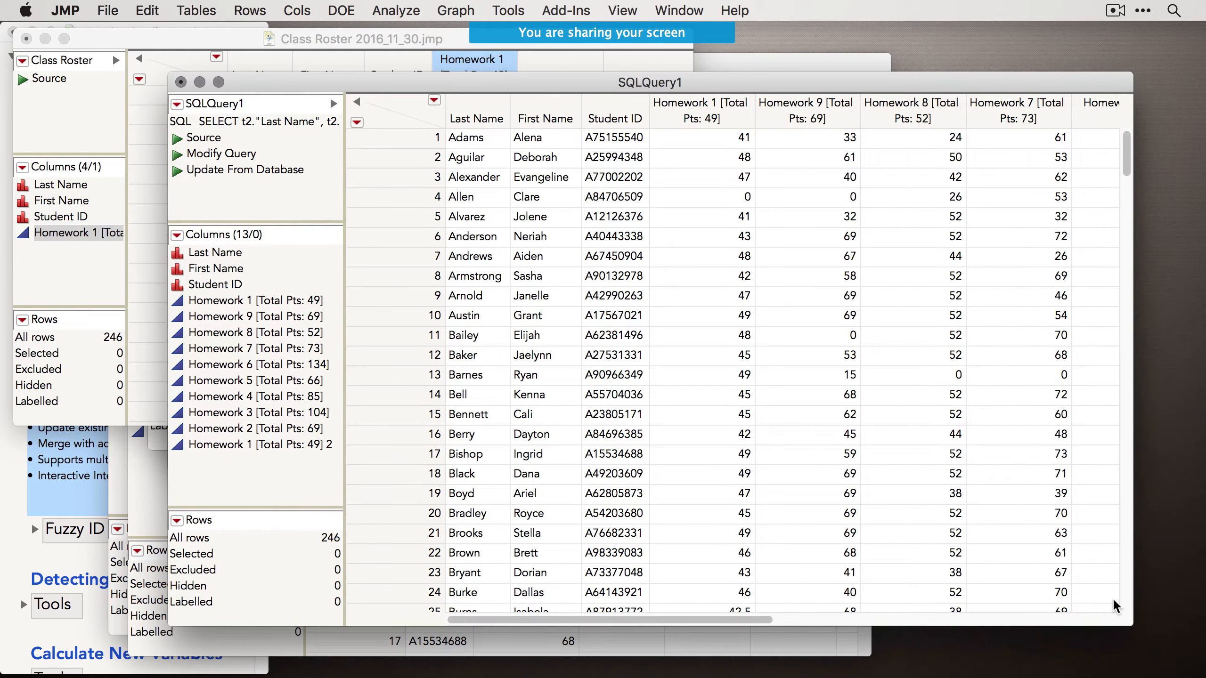
drag(674, 88, 658, 92)
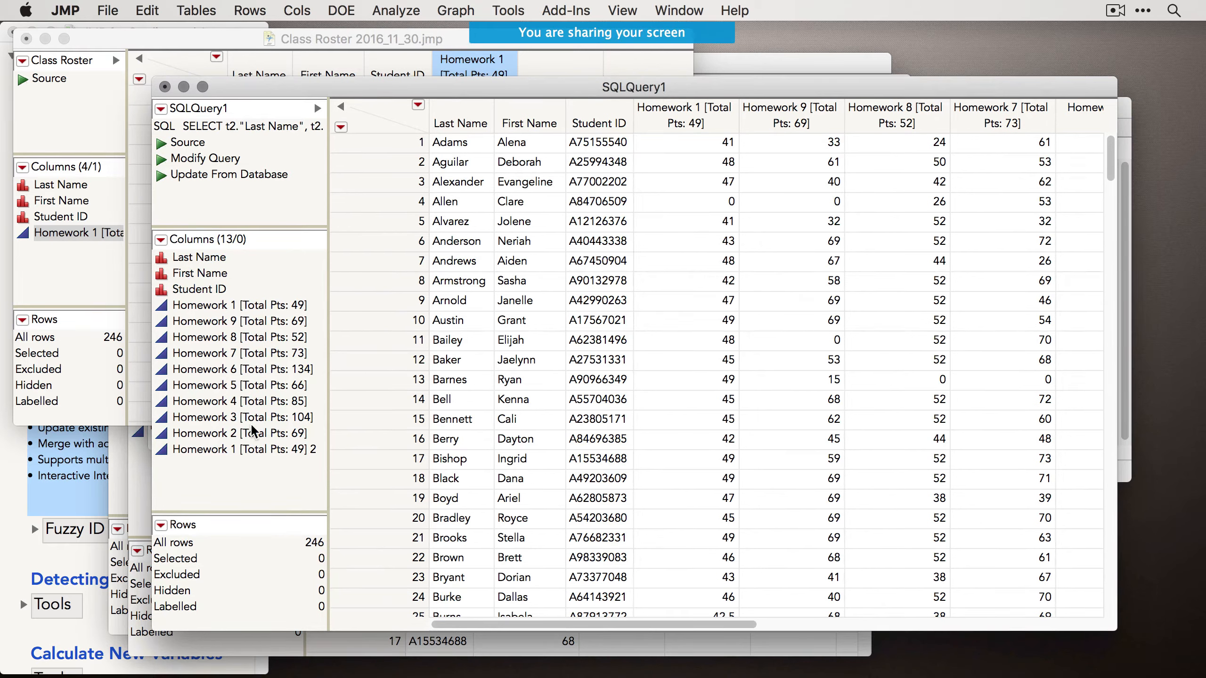
right_click(258, 451)
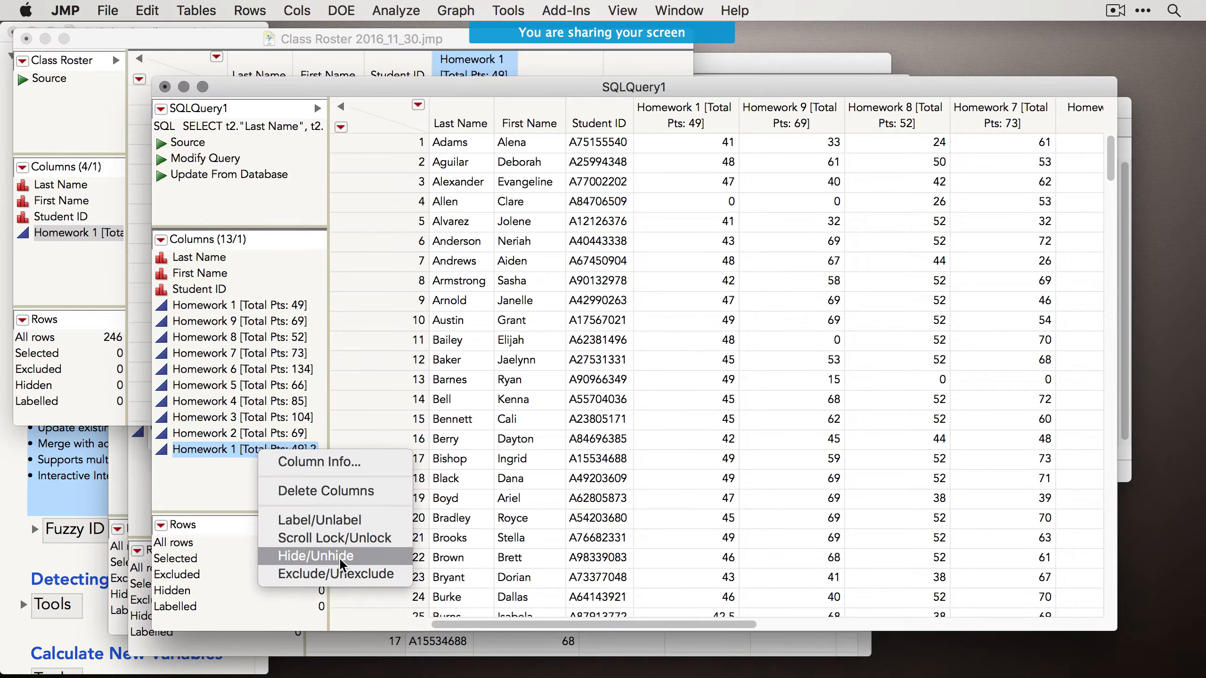
click(354, 493)
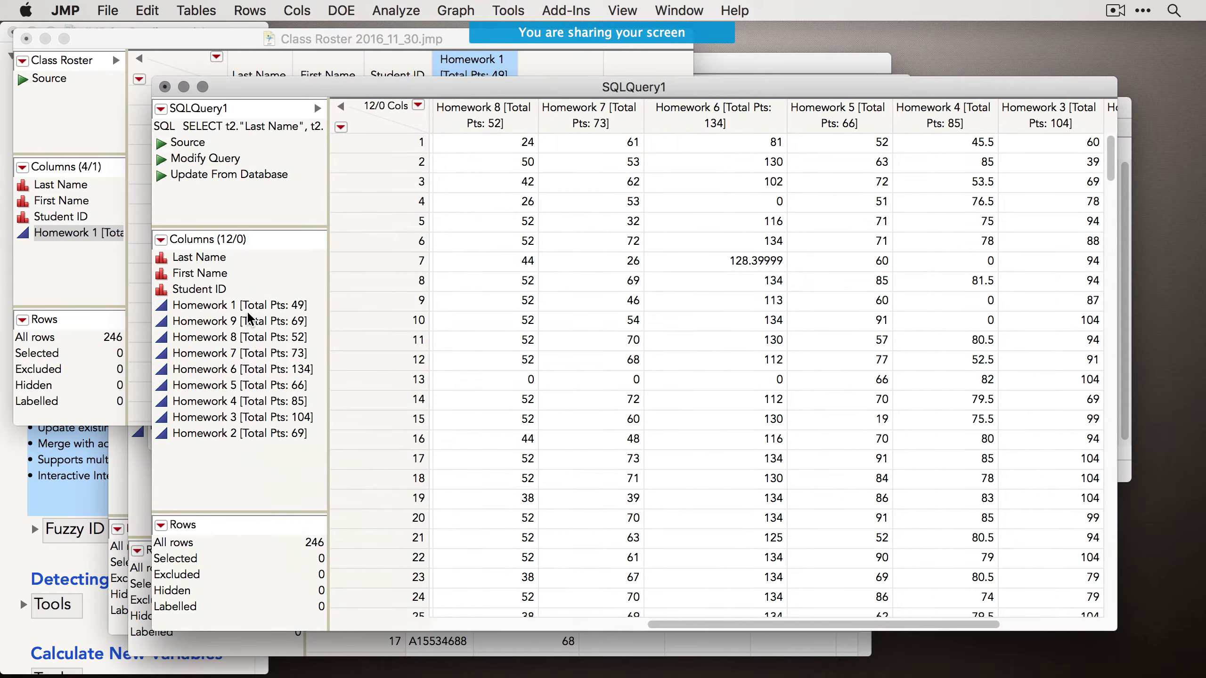
Reorder the result table's columns by name, and move Last Name and Student ID directly after First Name, ahead of Homework 1.
click(162, 241)
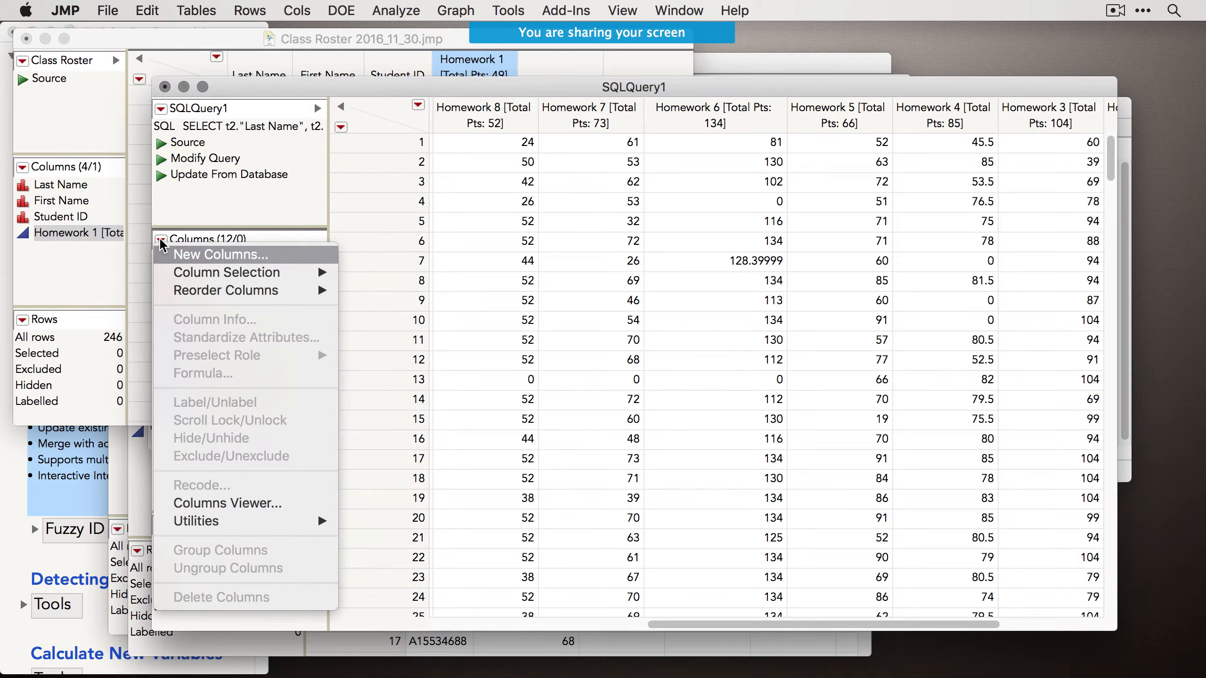
mouse_move(214, 291)
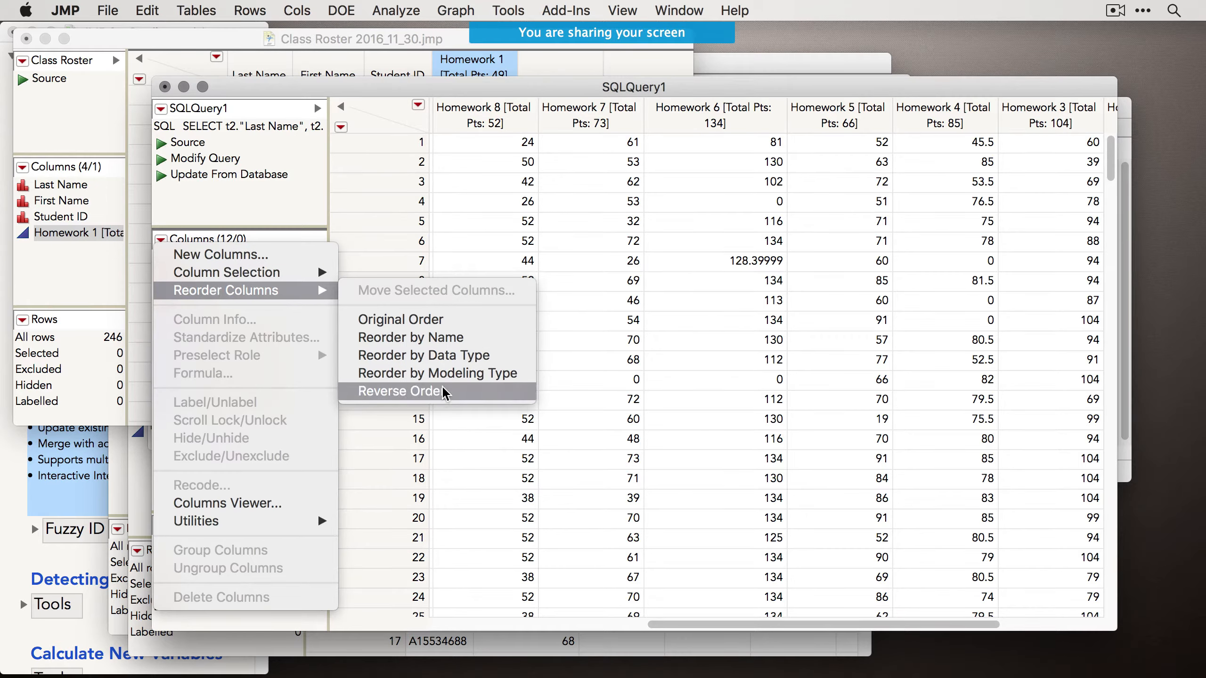
click(446, 339)
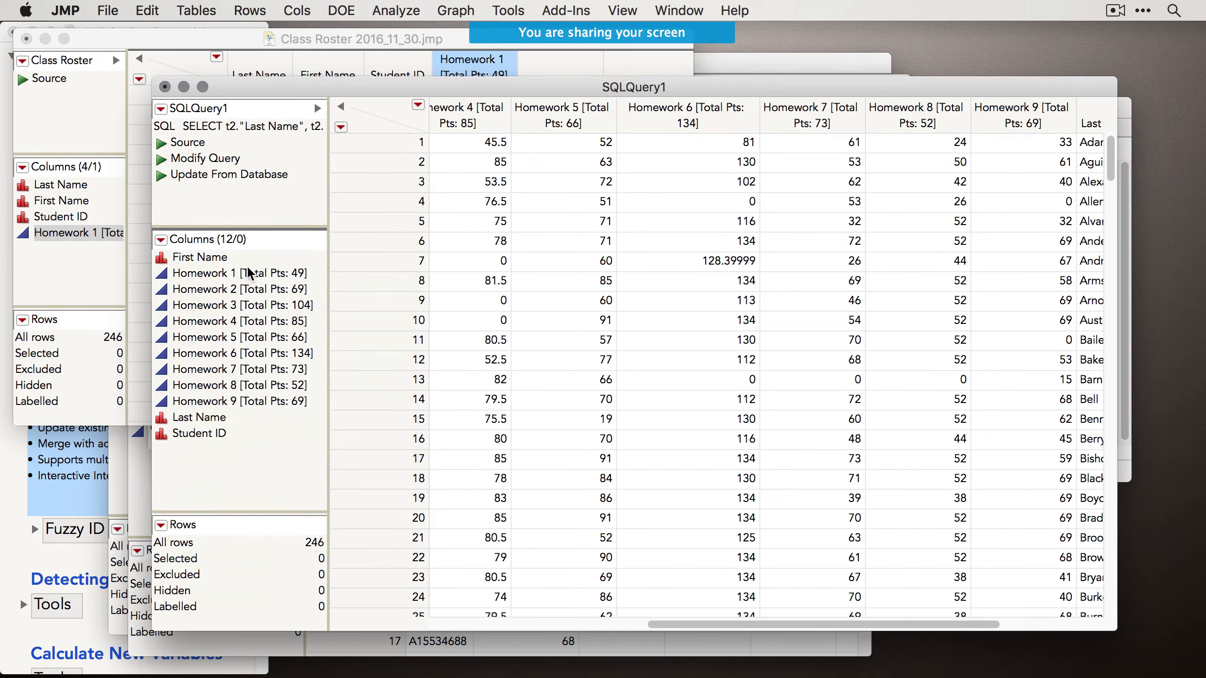
click(194, 416)
drag(200, 420, 202, 268)
click(254, 304)
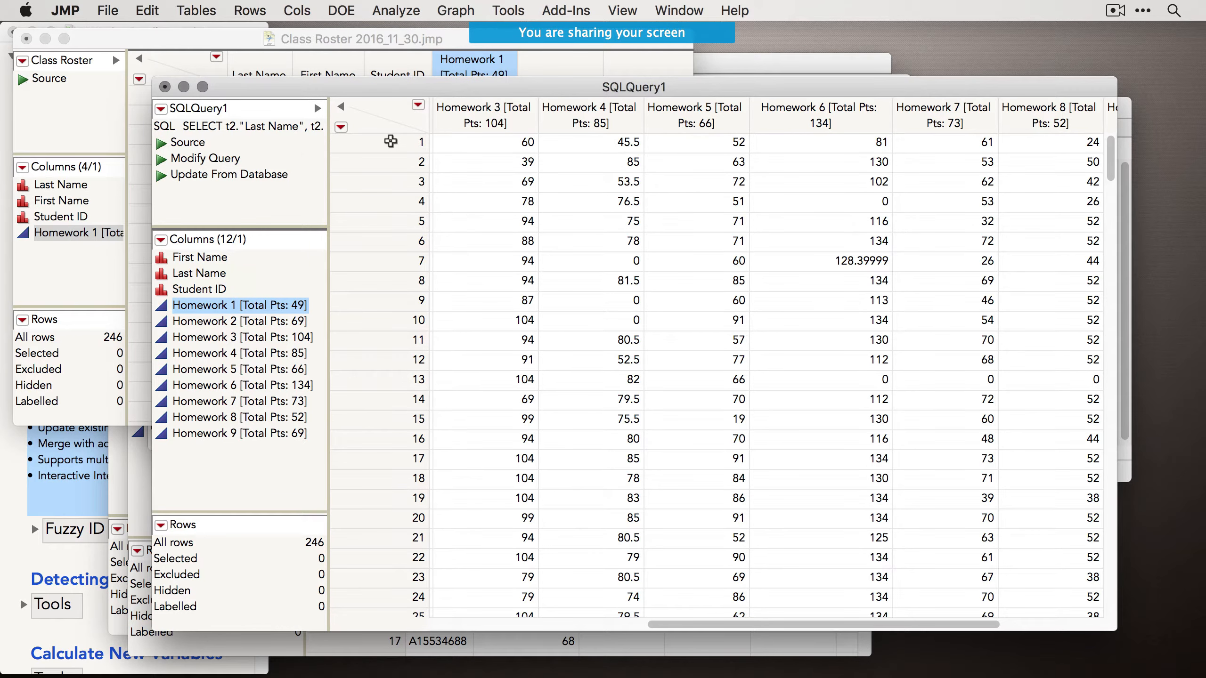
scroll(601, 418, left, 10)
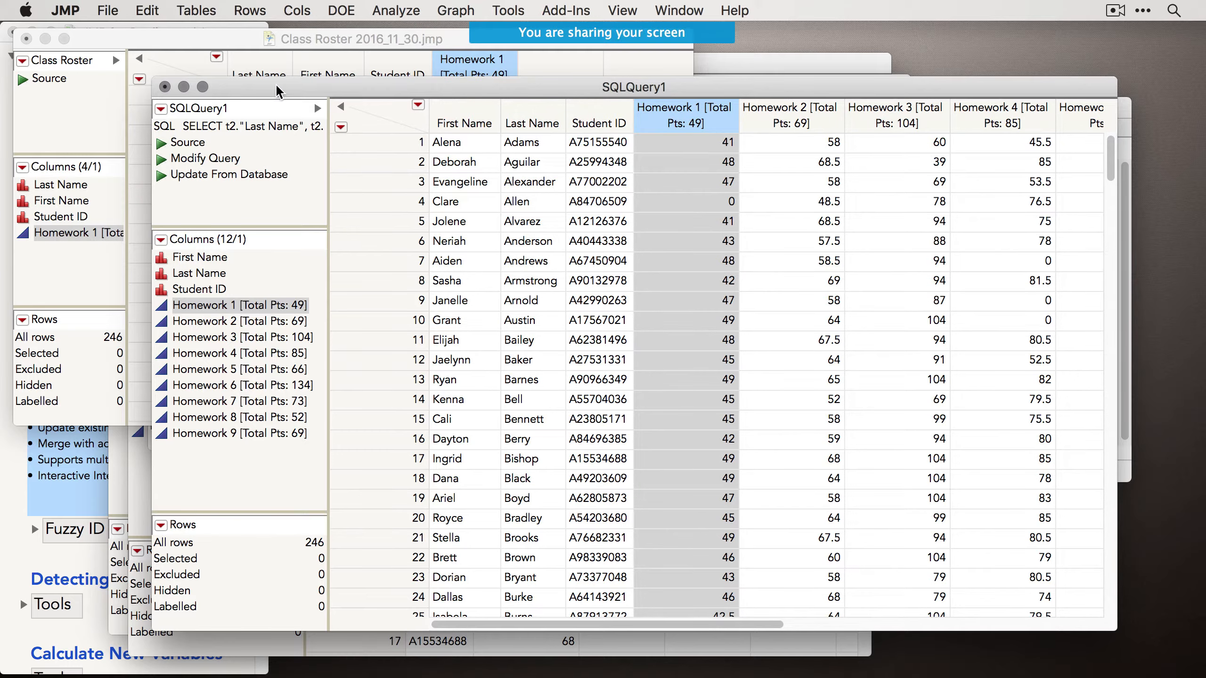
Move the query result table aside and close the old Class Roster 2016_11_30.jmp table without saving its changes.
drag(276, 83, 286, 150)
click(66, 46)
key(super+w)
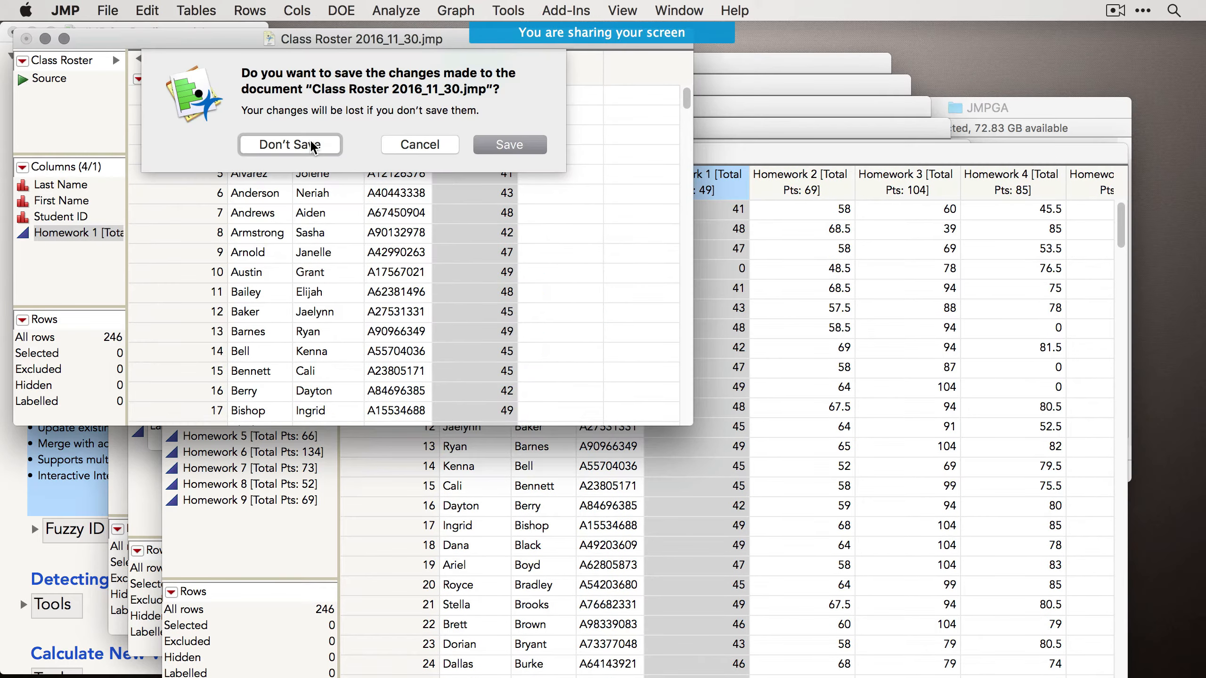
click(273, 144)
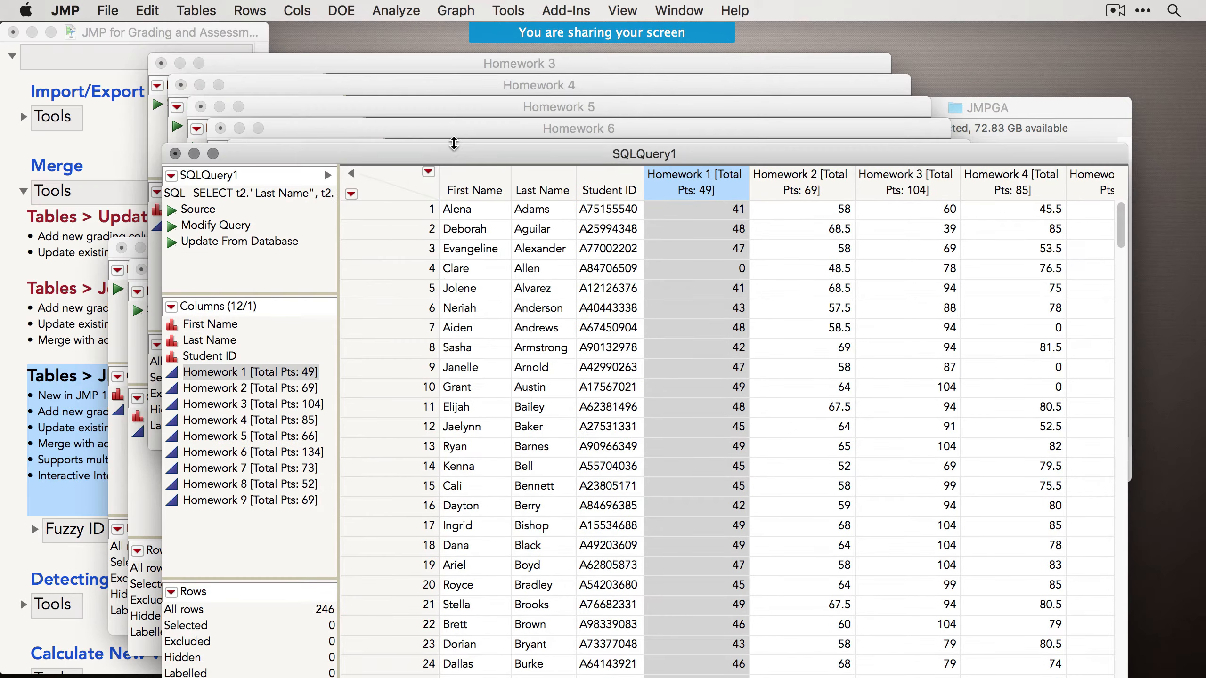
Delete the Source, Modify Query and Update From Database scripts and the SQL variable from the query result table.
drag(280, 157, 282, 133)
drag(241, 189, 243, 212)
right_click(243, 212)
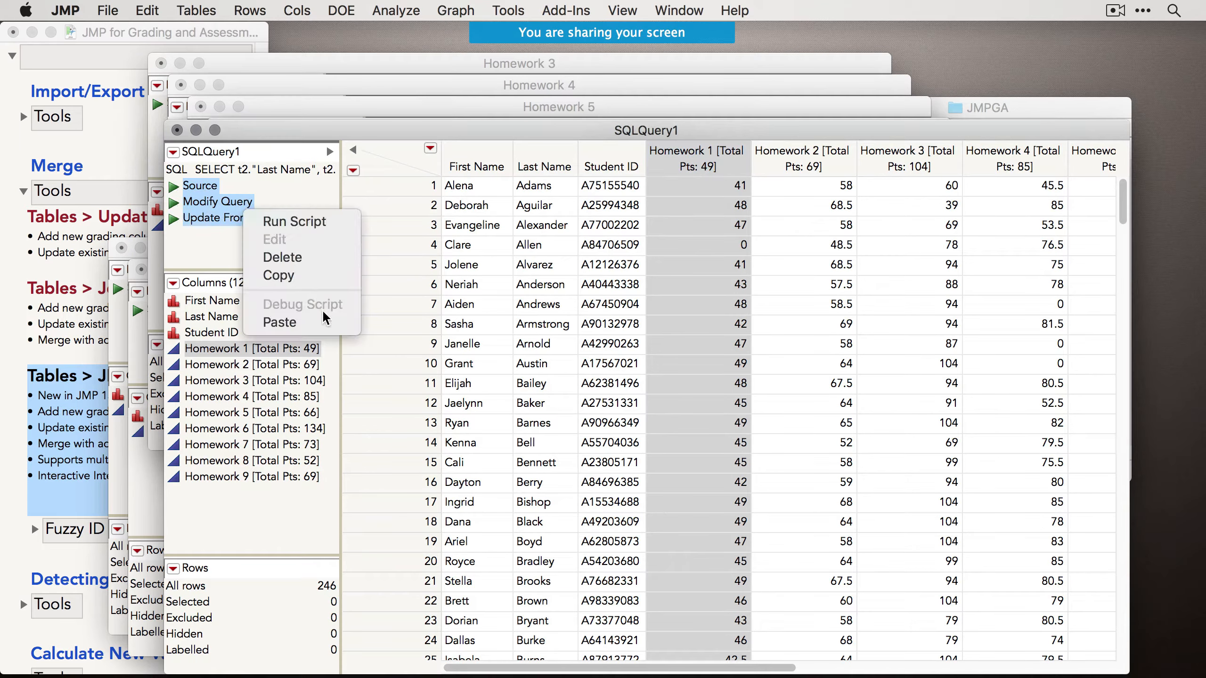
click(304, 263)
right_click(218, 169)
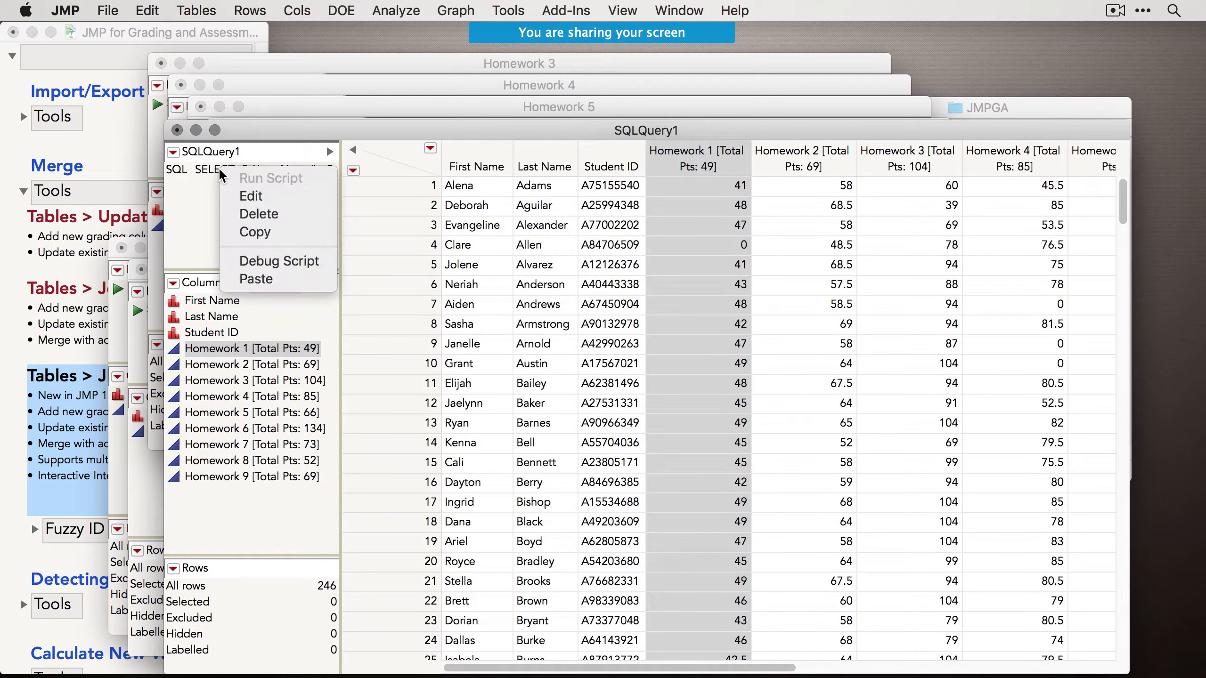
click(257, 214)
Move the query result table clear of the stacked windows and close the Homework 9, 8, 7 and 6 tables without saving.
drag(270, 132, 347, 354)
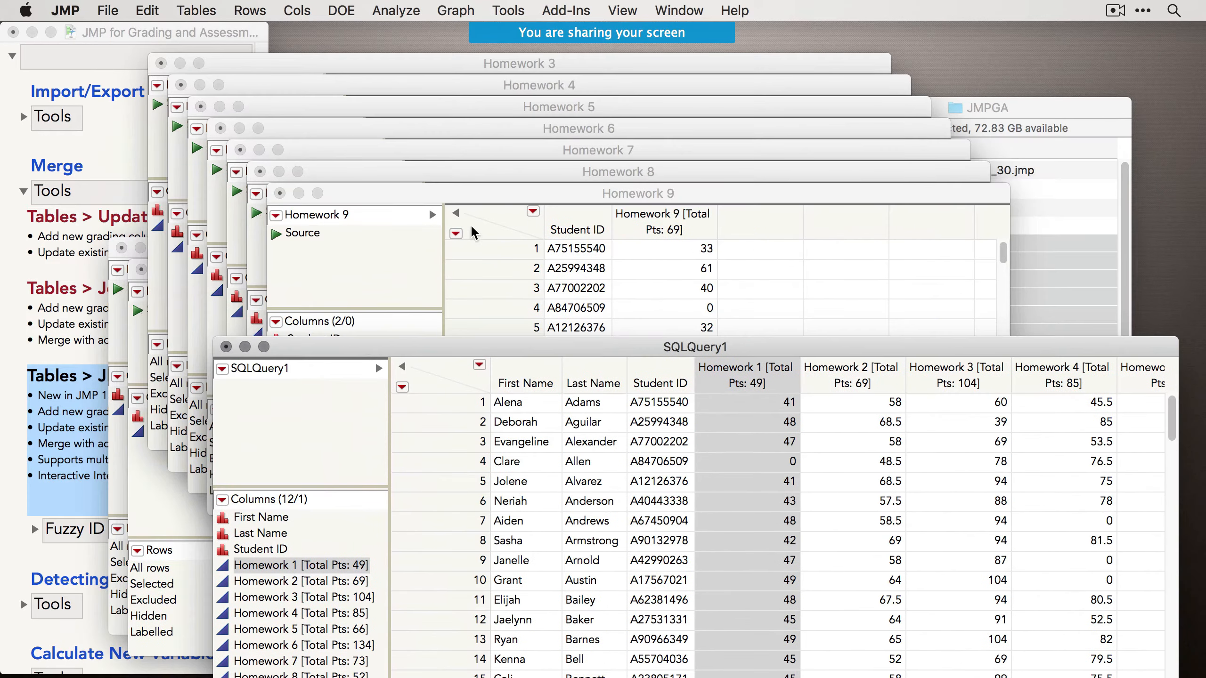
click(471, 188)
key(super+w)
key(super+d)
key(super+w)
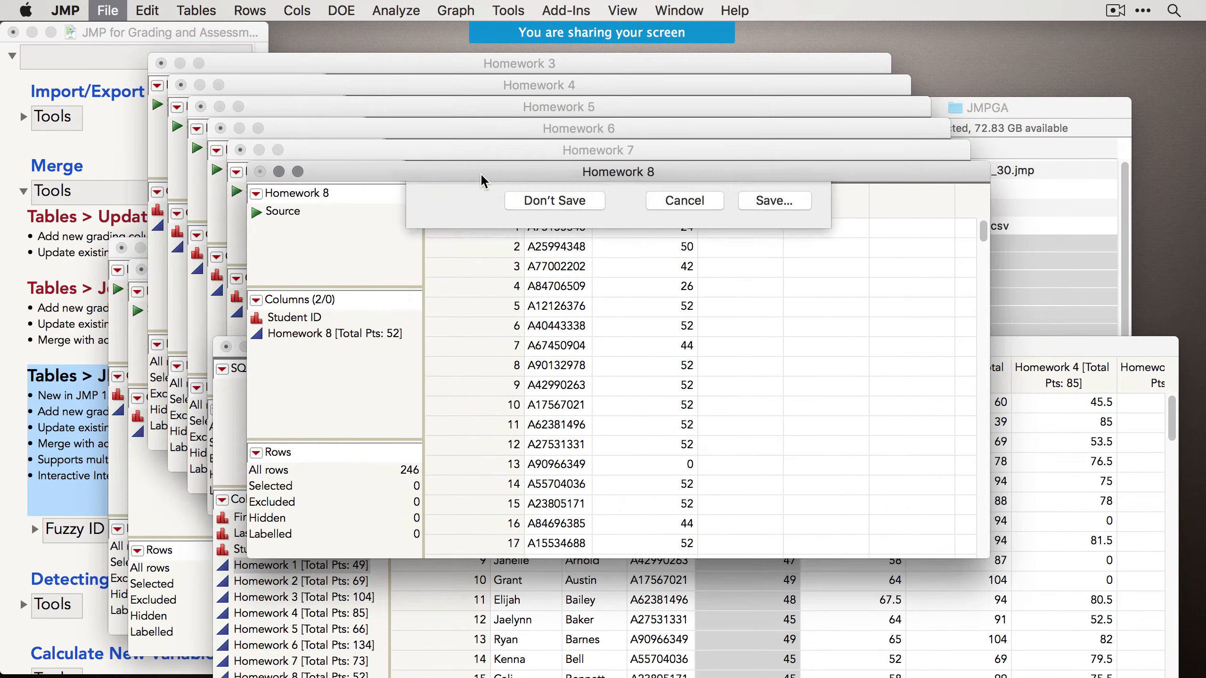
key(super+d)
click(480, 173)
key(super+w)
key(super+d)
click(465, 131)
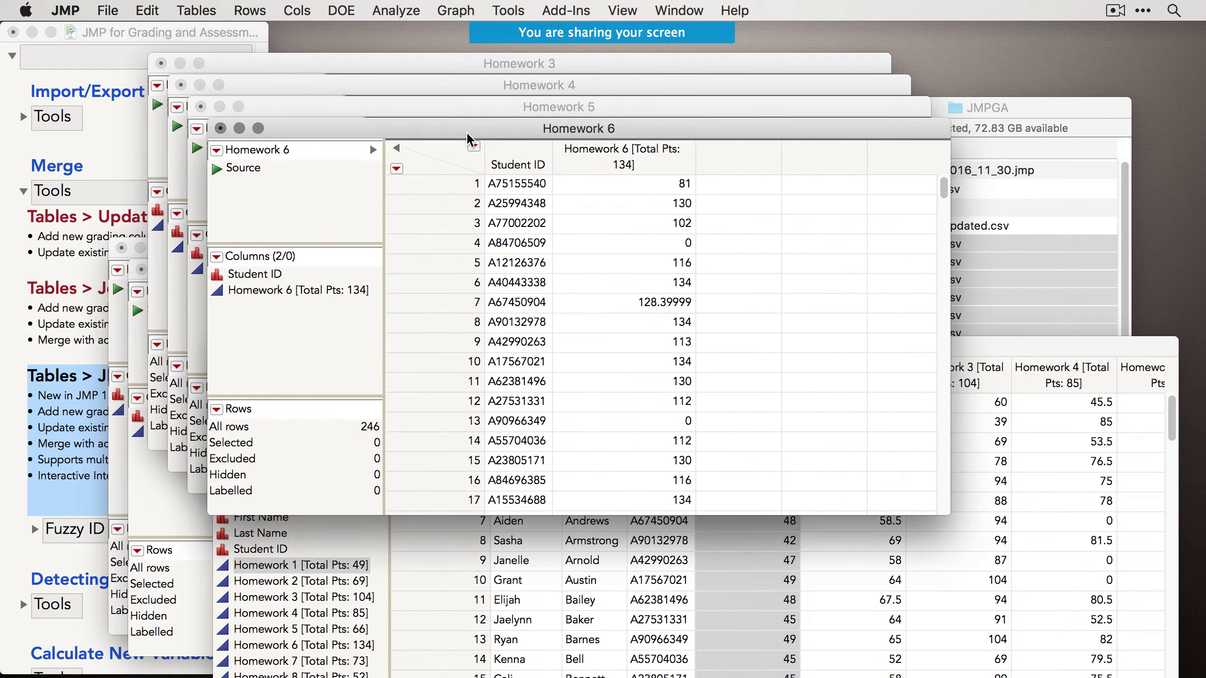
key(super+w)
key(super+d)
Close the Homework 5, 4, 3, 2 and 1 tables without saving, and bring the query result table into full view.
click(488, 109)
key(super+w)
key(super+d)
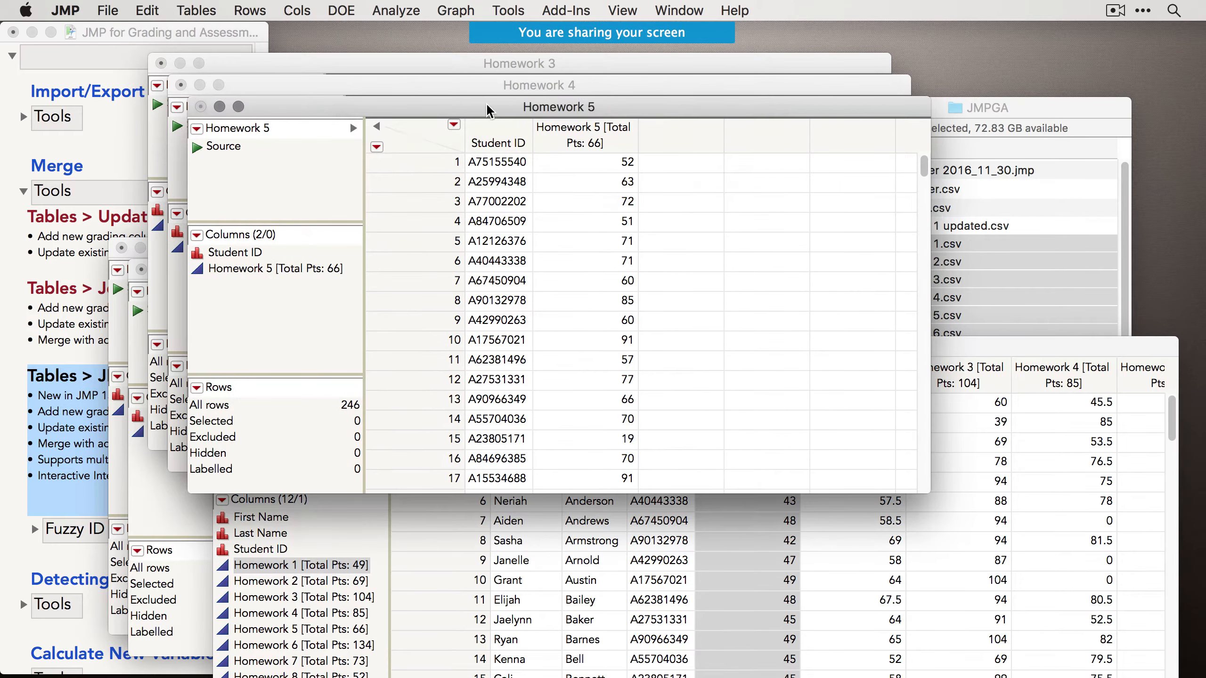
click(484, 88)
key(super+w)
key(super+d)
click(498, 63)
key(super+w)
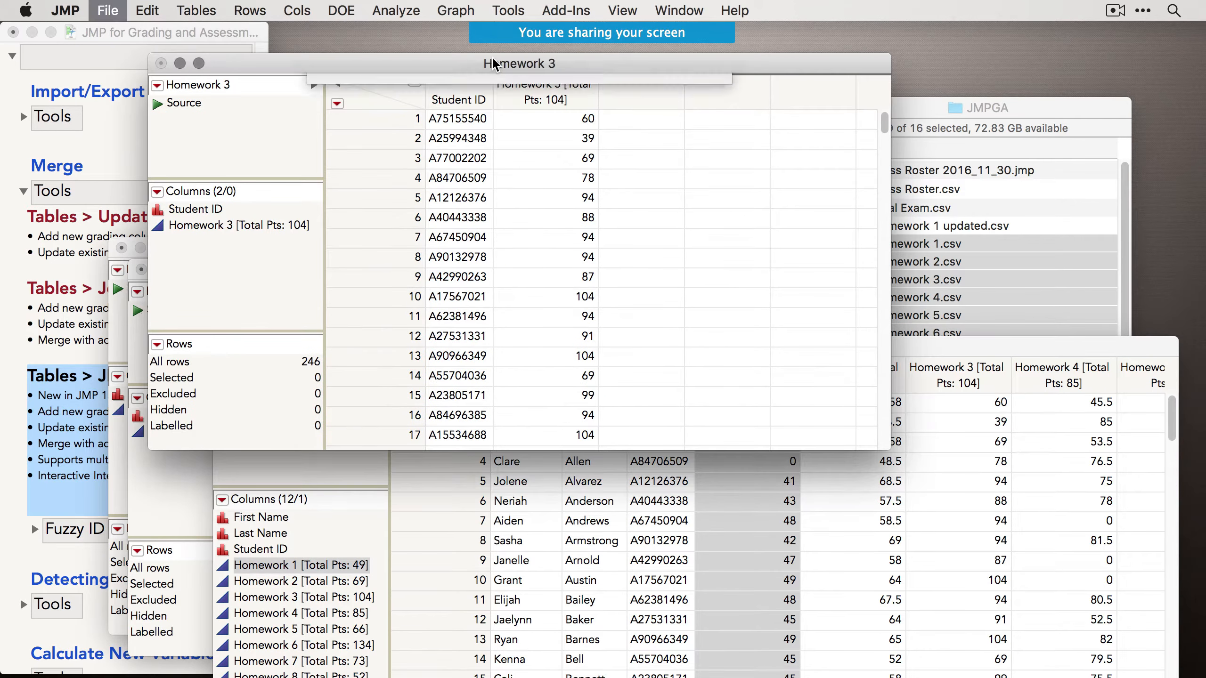
click(471, 170)
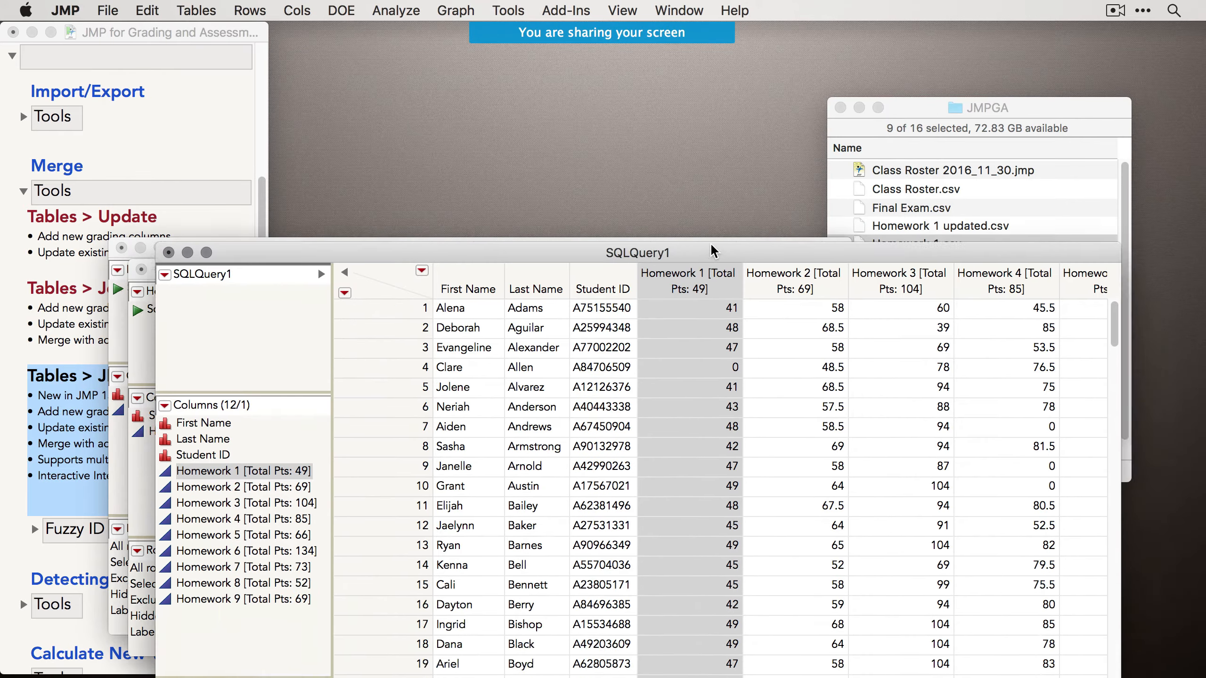
click(589, 273)
key(super+w)
click(535, 259)
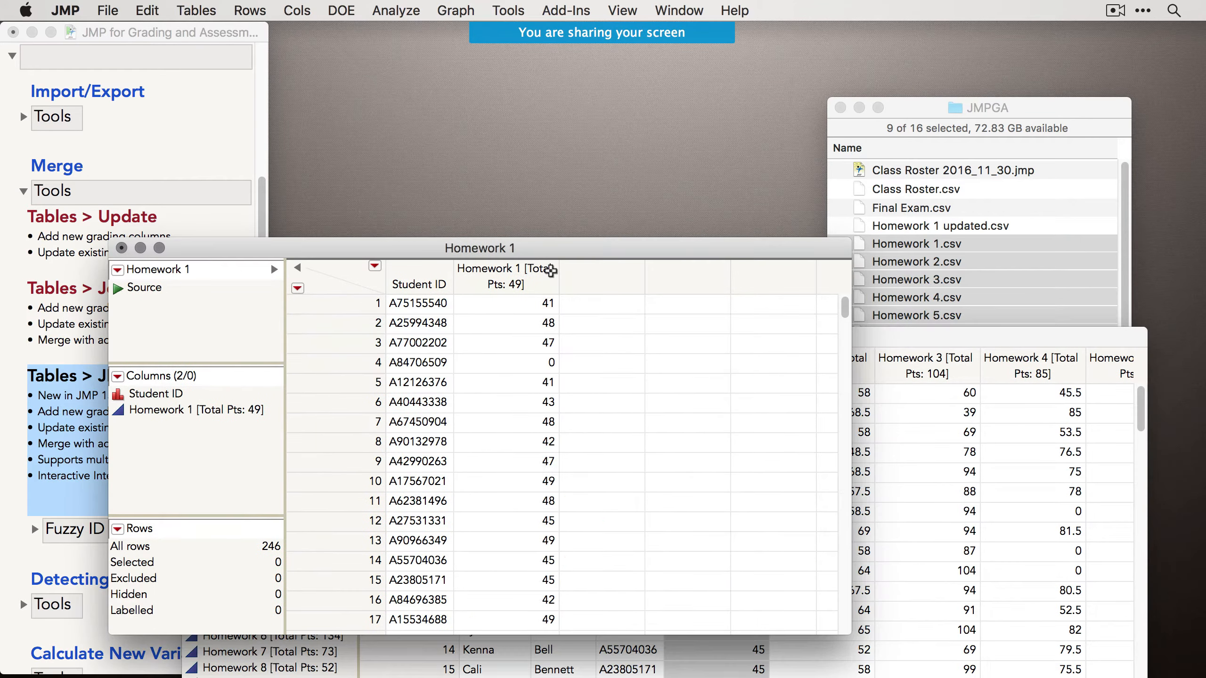
click(660, 339)
drag(660, 338, 591, 60)
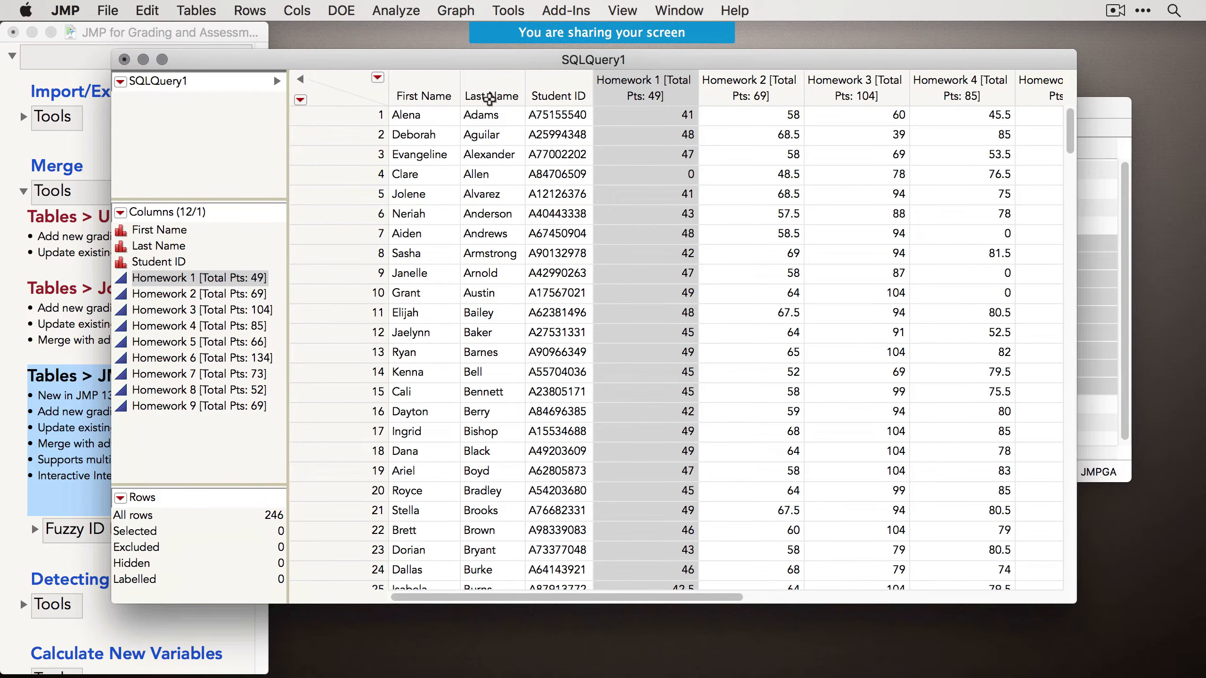
Save the query result table as Class Roster 2016_11_30.jmp in the JMPGA folder, replacing the existing file.
click(104, 7)
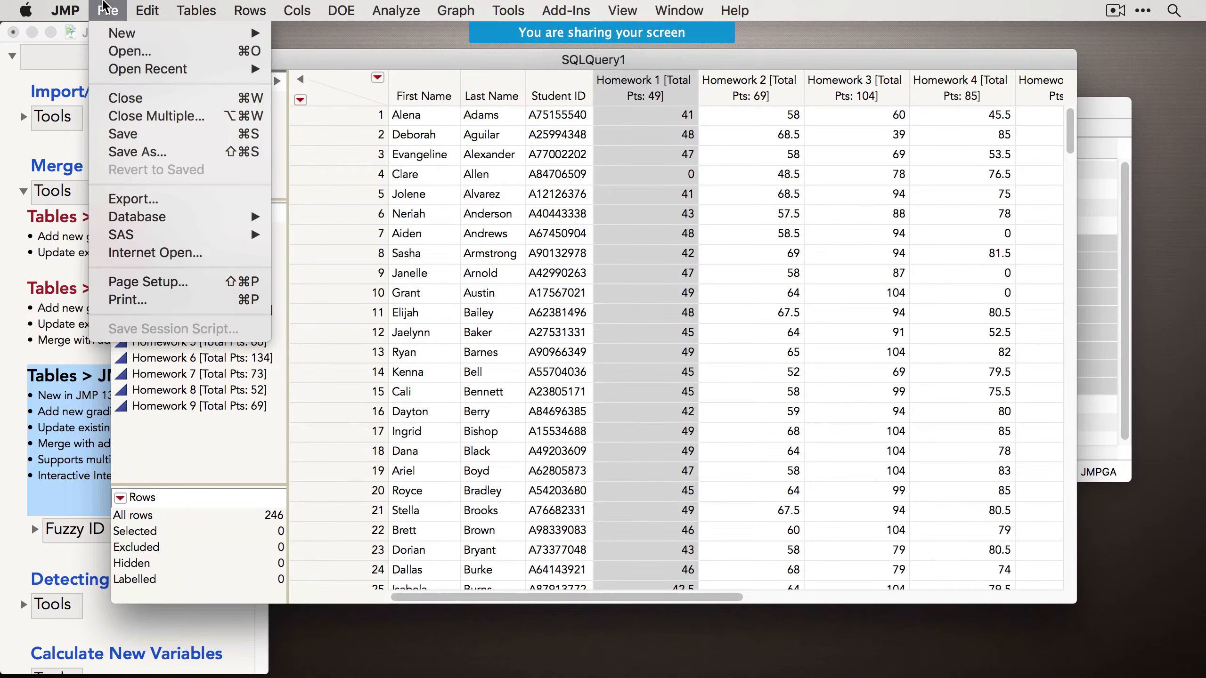
click(151, 154)
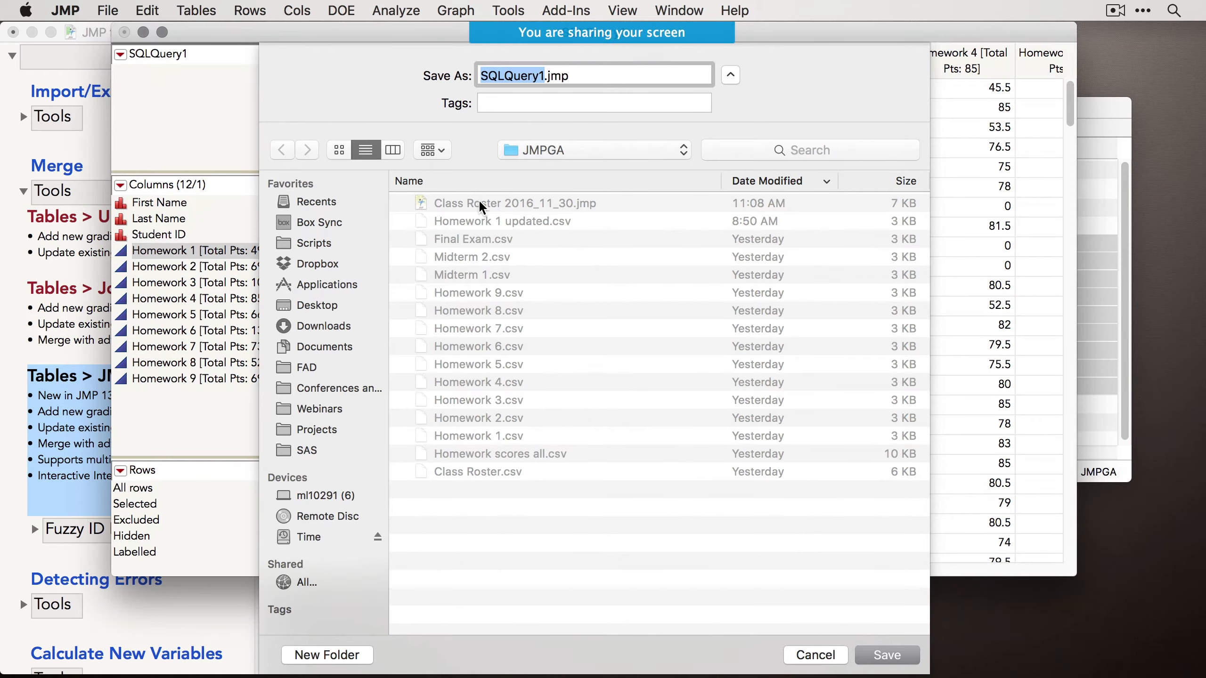
click(499, 205)
click(901, 658)
click(722, 154)
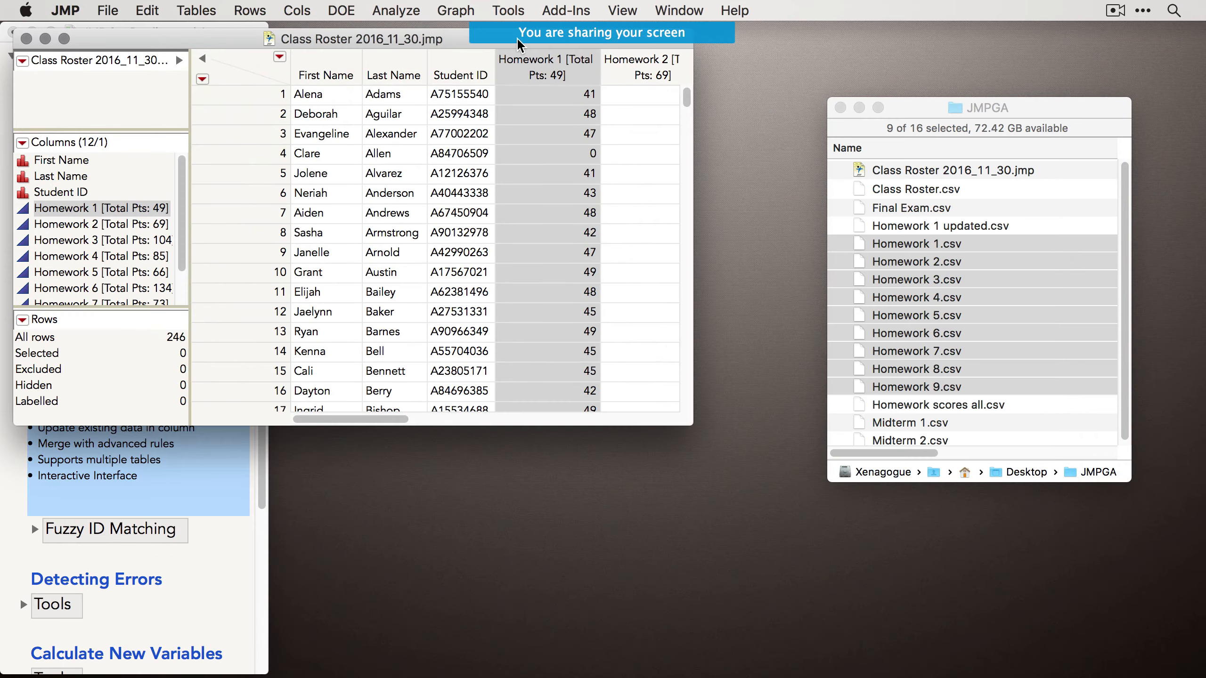
drag(520, 46, 742, 76)
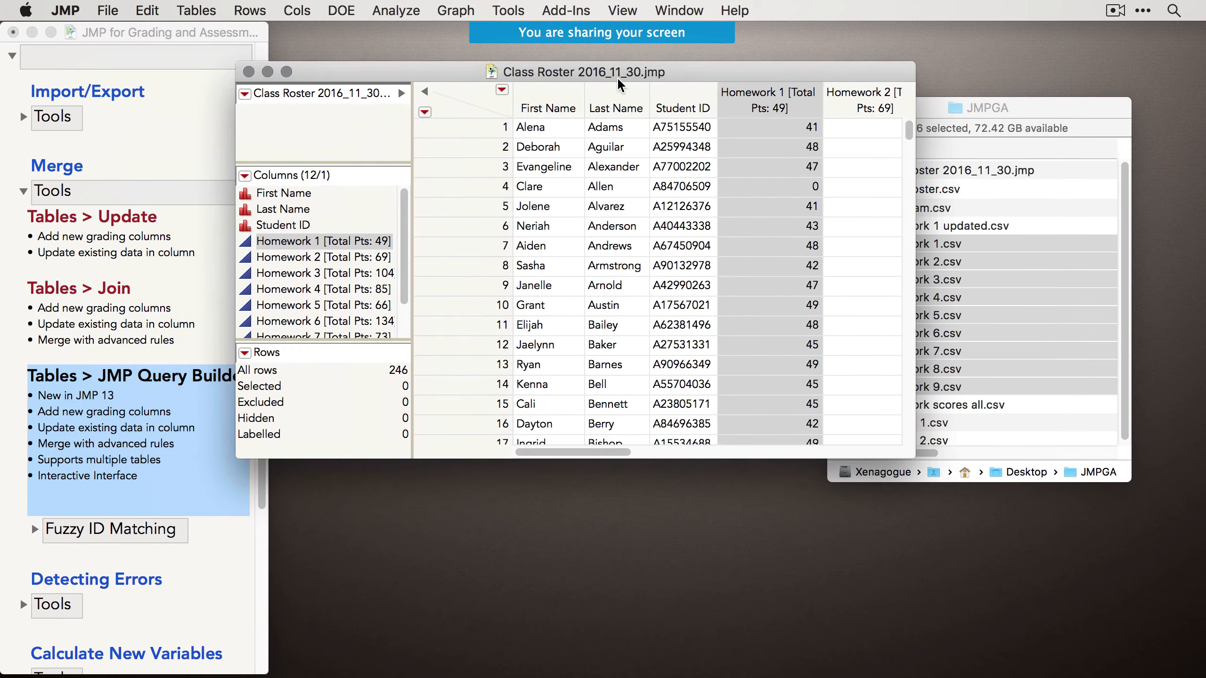
Expand the journal's Fuzzy ID Matching section and open its example tables, with the class roster window minimized out of the way.
click(182, 365)
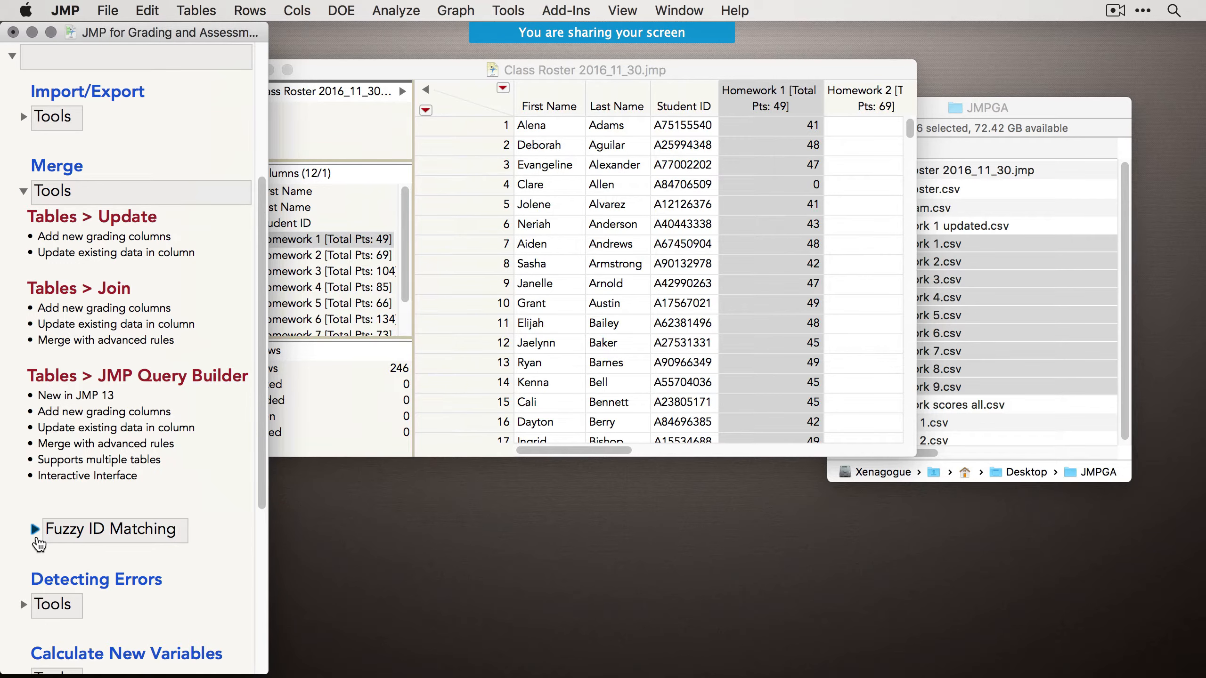
click(37, 539)
scroll(147, 419, down, 5)
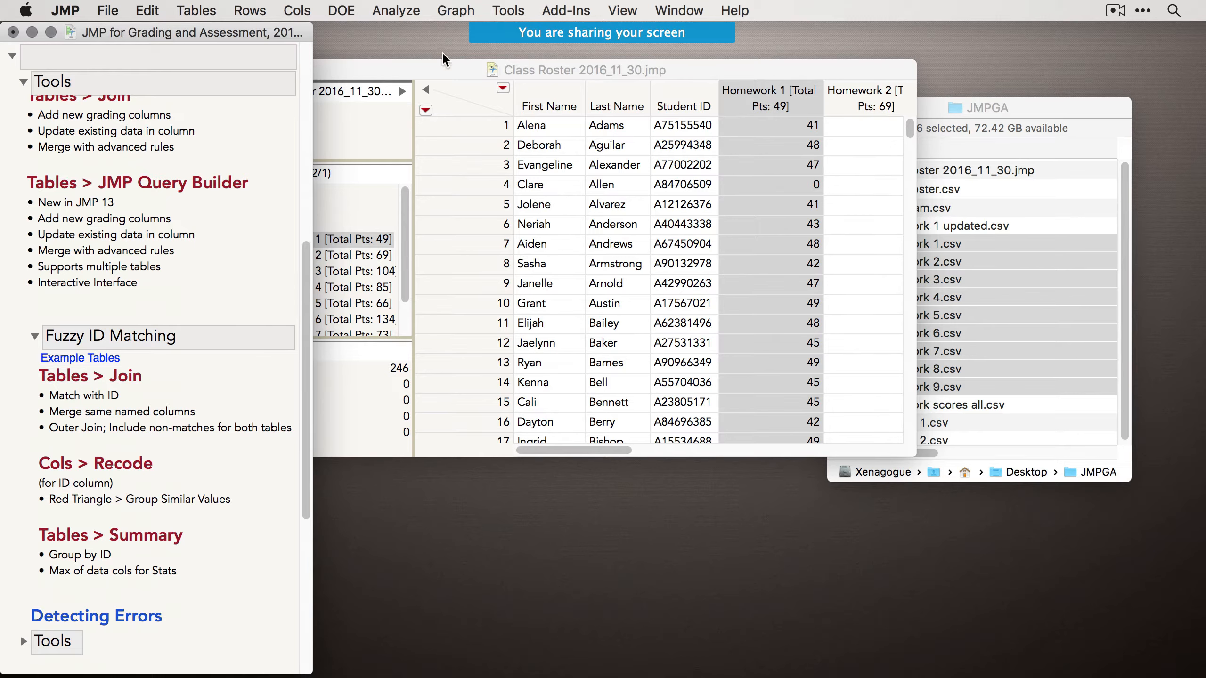
double_click(429, 75)
drag(1006, 104, 1075, 268)
click(81, 357)
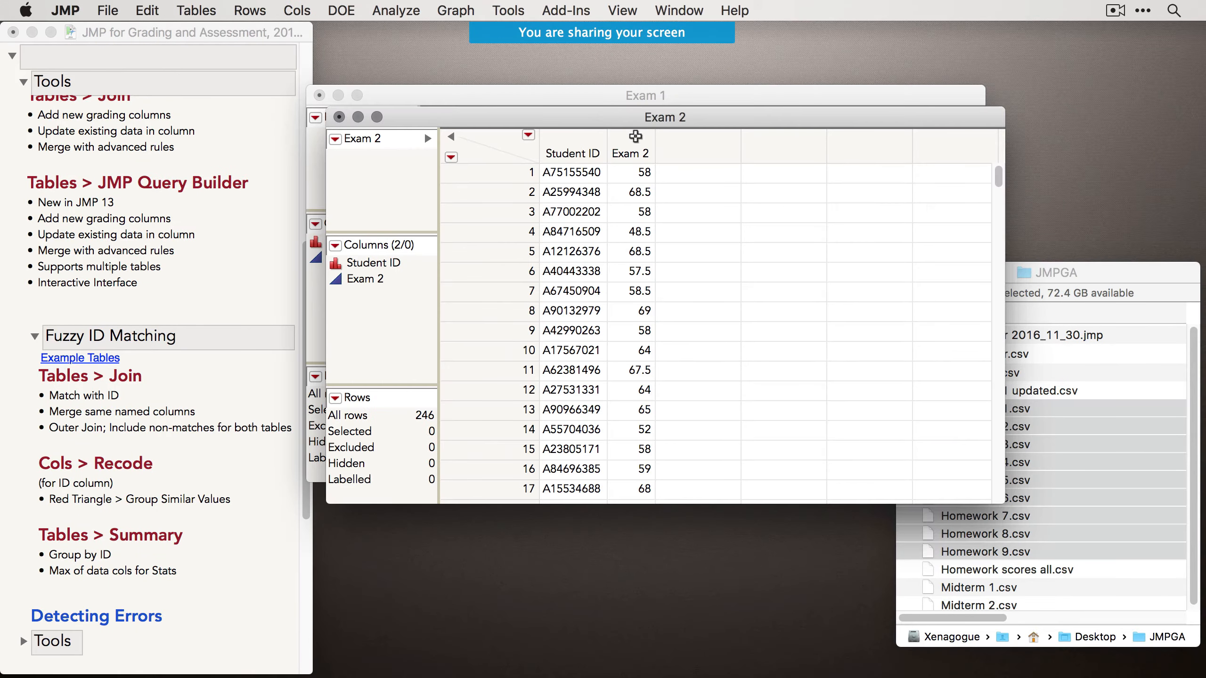
Arrange the Exam 1 and Exam 2 tables side by side so their Student ID columns can be compared.
drag(664, 126, 770, 212)
drag(678, 101, 562, 71)
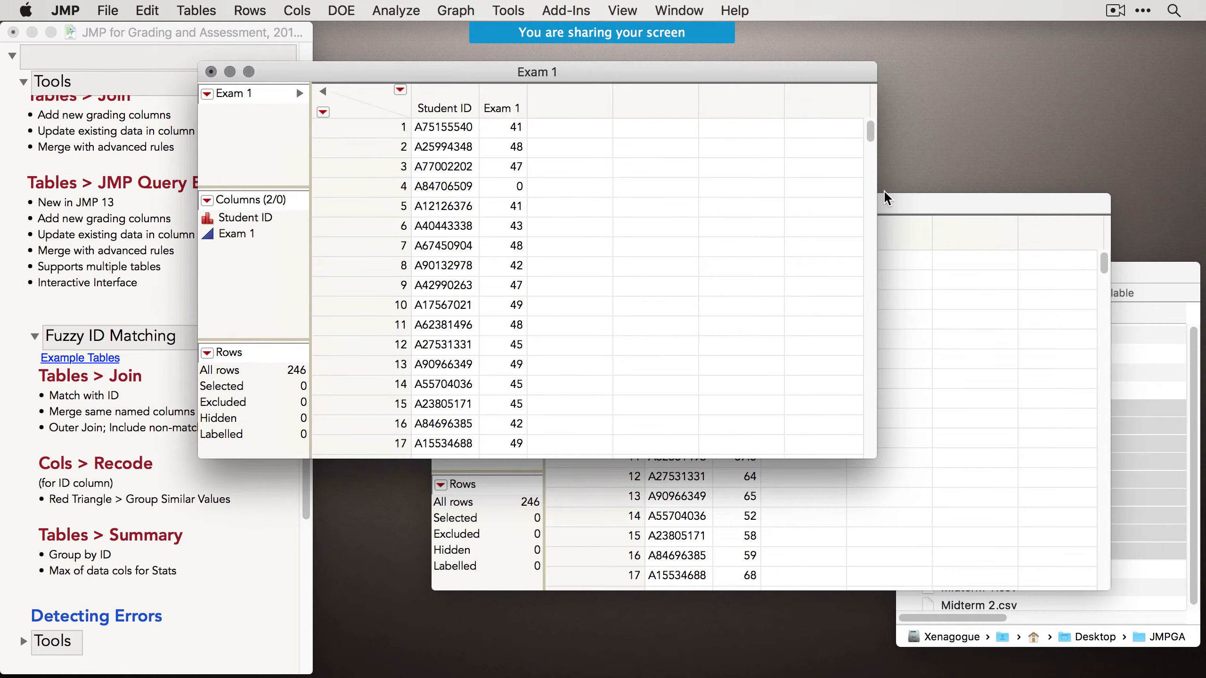
drag(886, 199, 1027, 101)
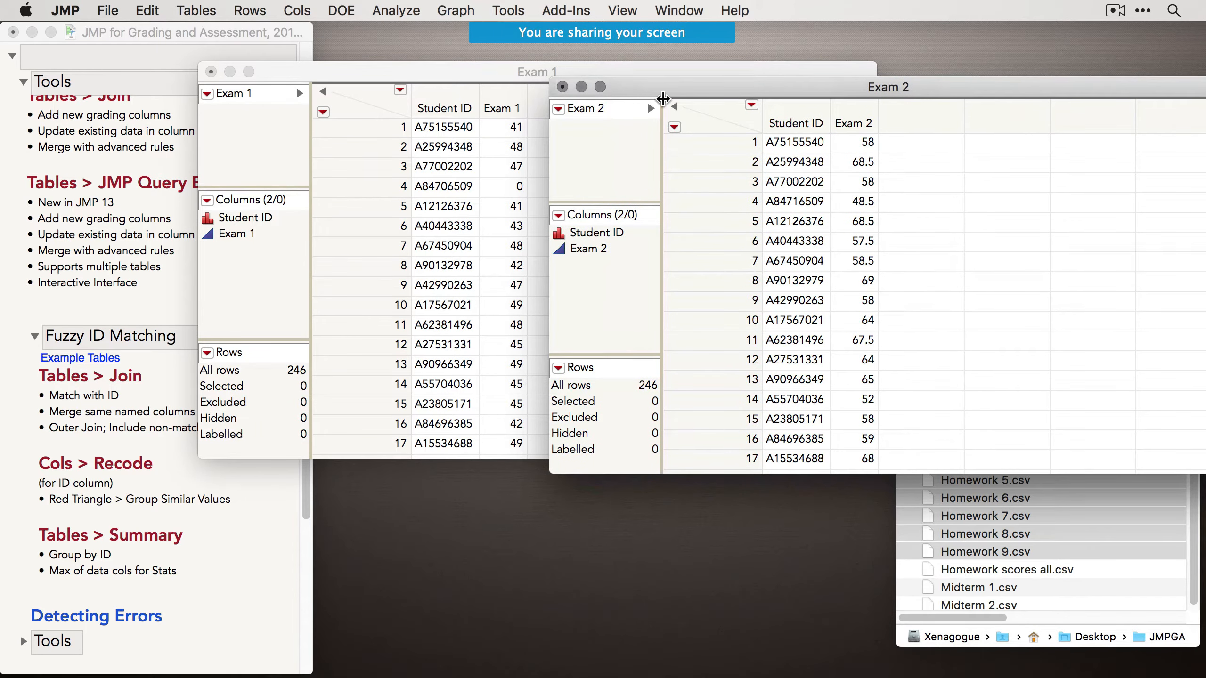
drag(667, 90, 674, 80)
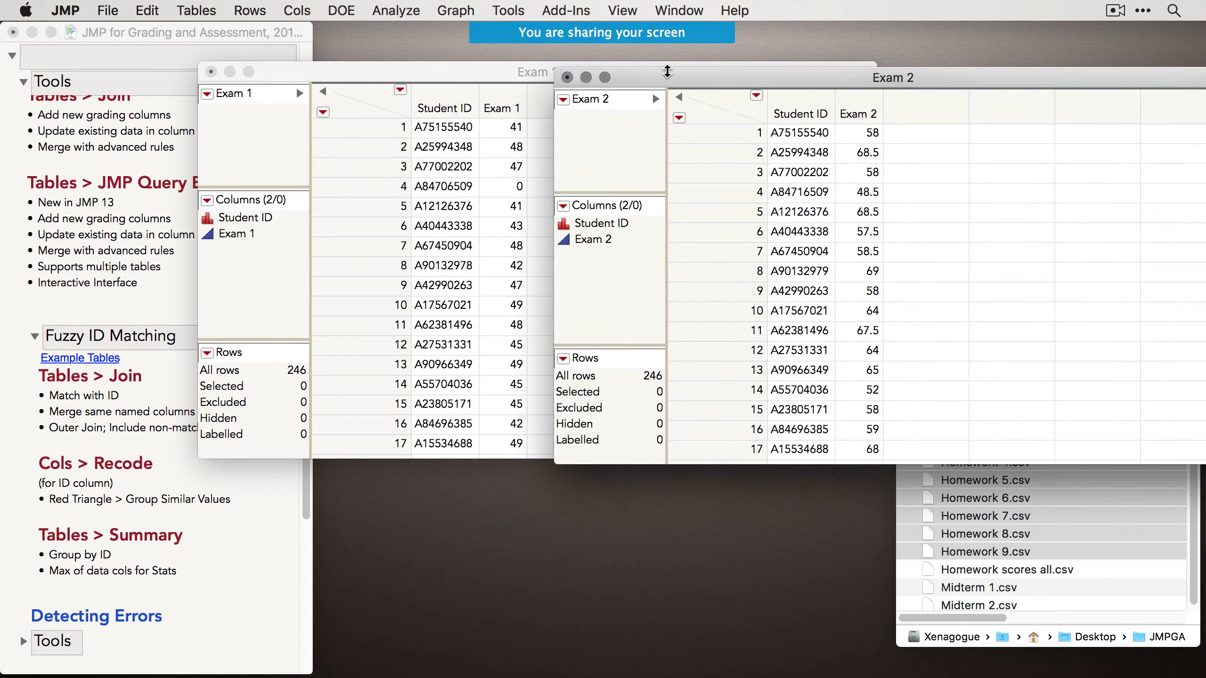
drag(471, 65, 439, 67)
click(841, 79)
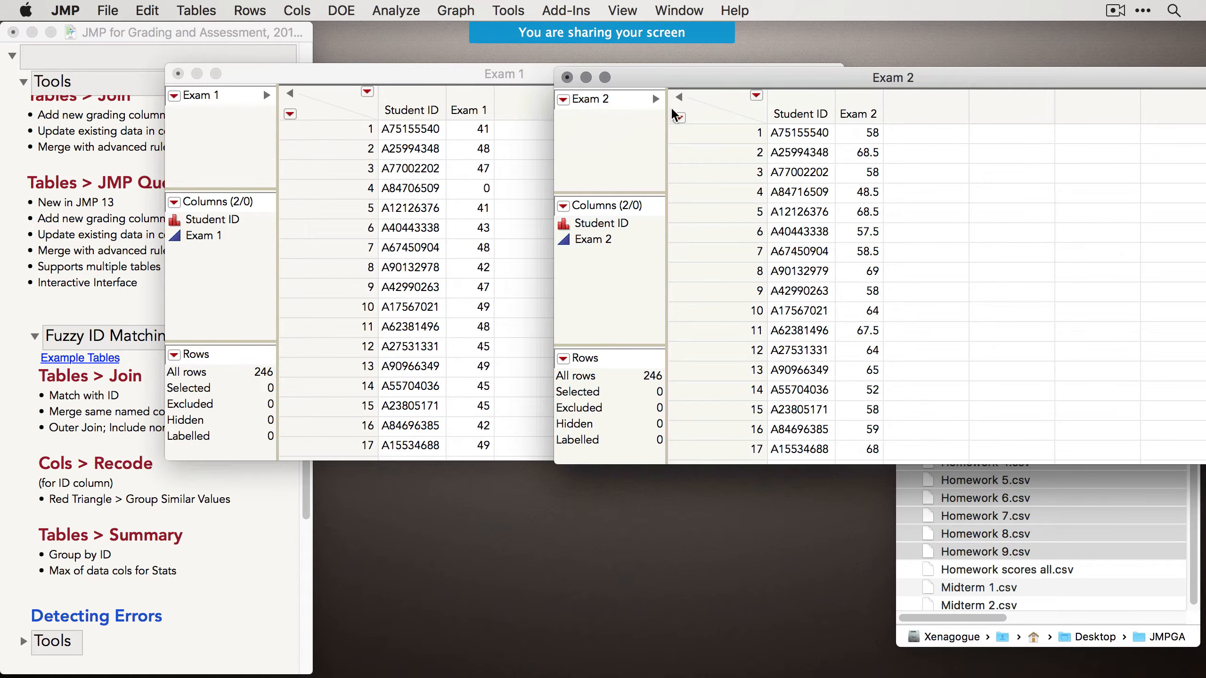
Join Exam 2 with Exam 1 by matching Student ID, including non-matches from both tables as a full outer join.
click(196, 11)
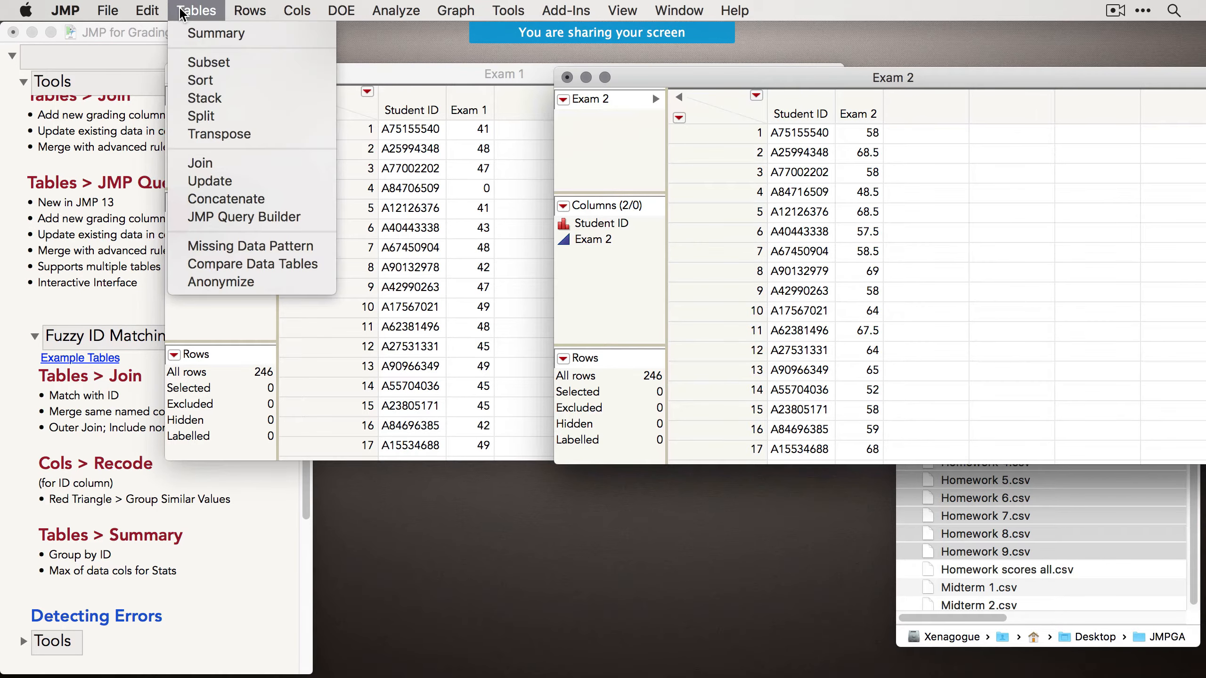
click(216, 162)
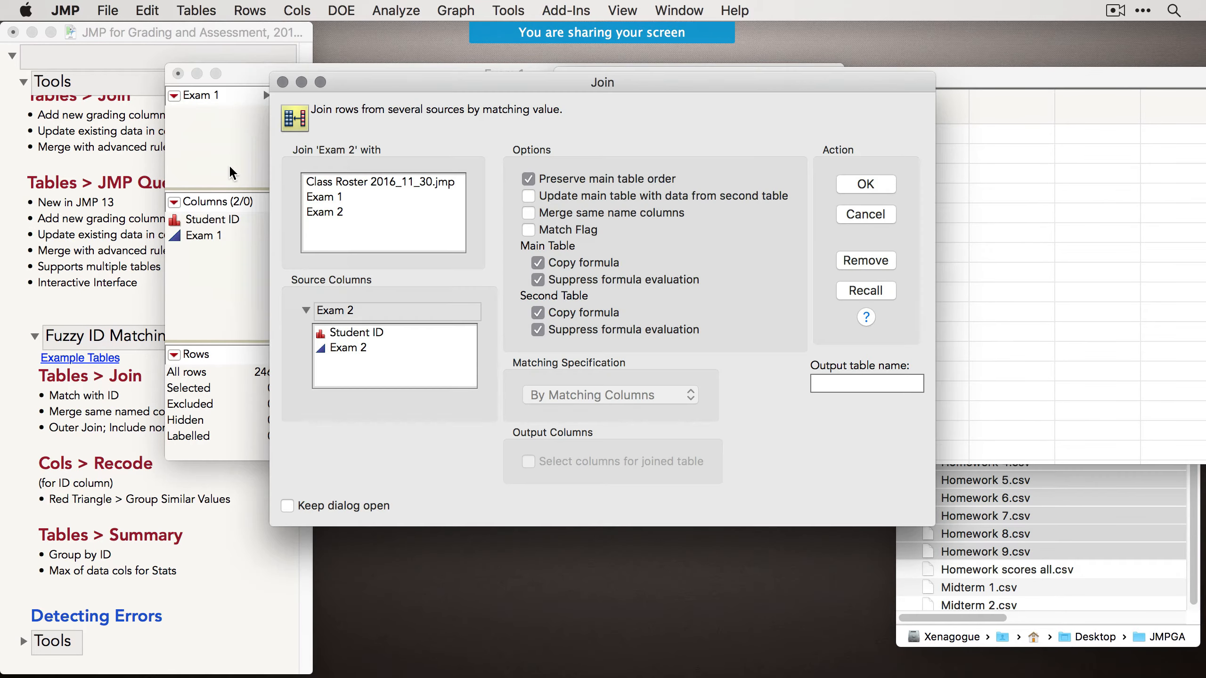
click(349, 196)
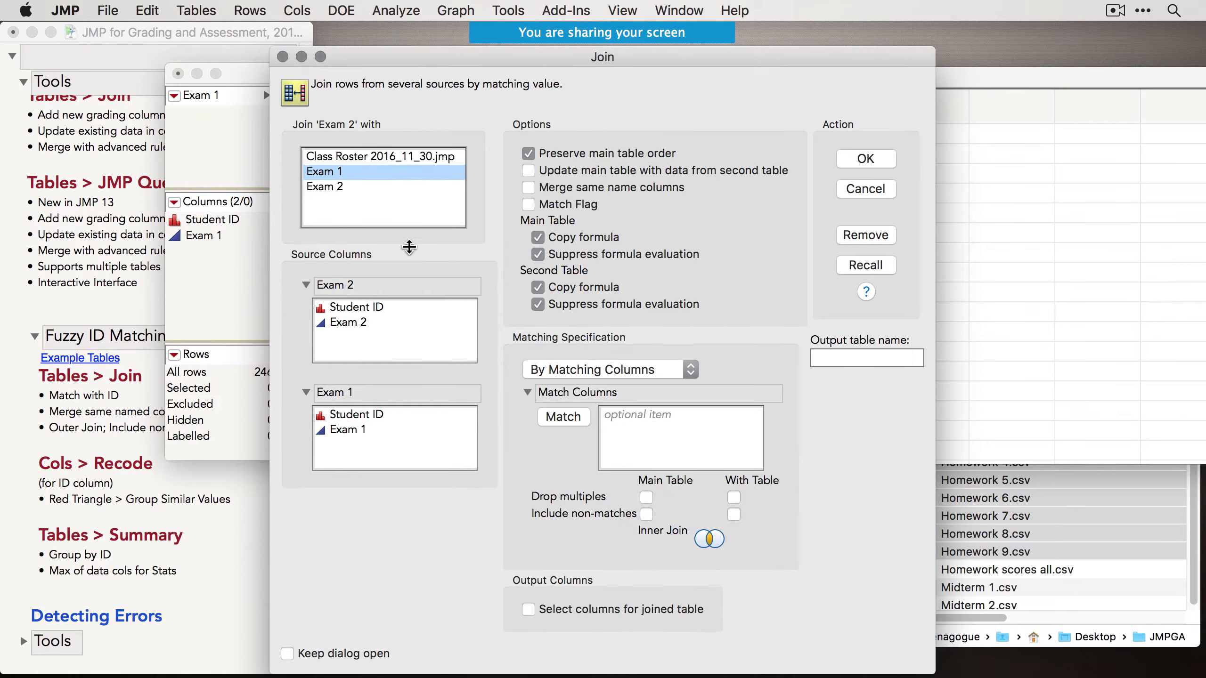
click(646, 514)
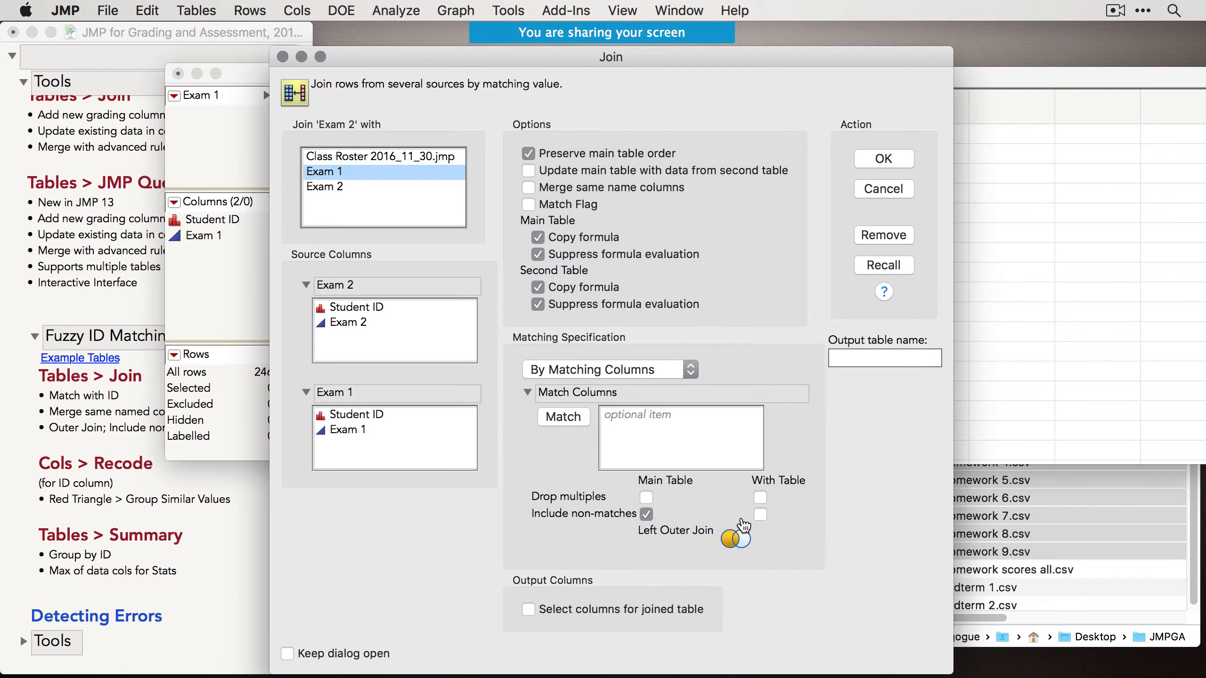
click(760, 515)
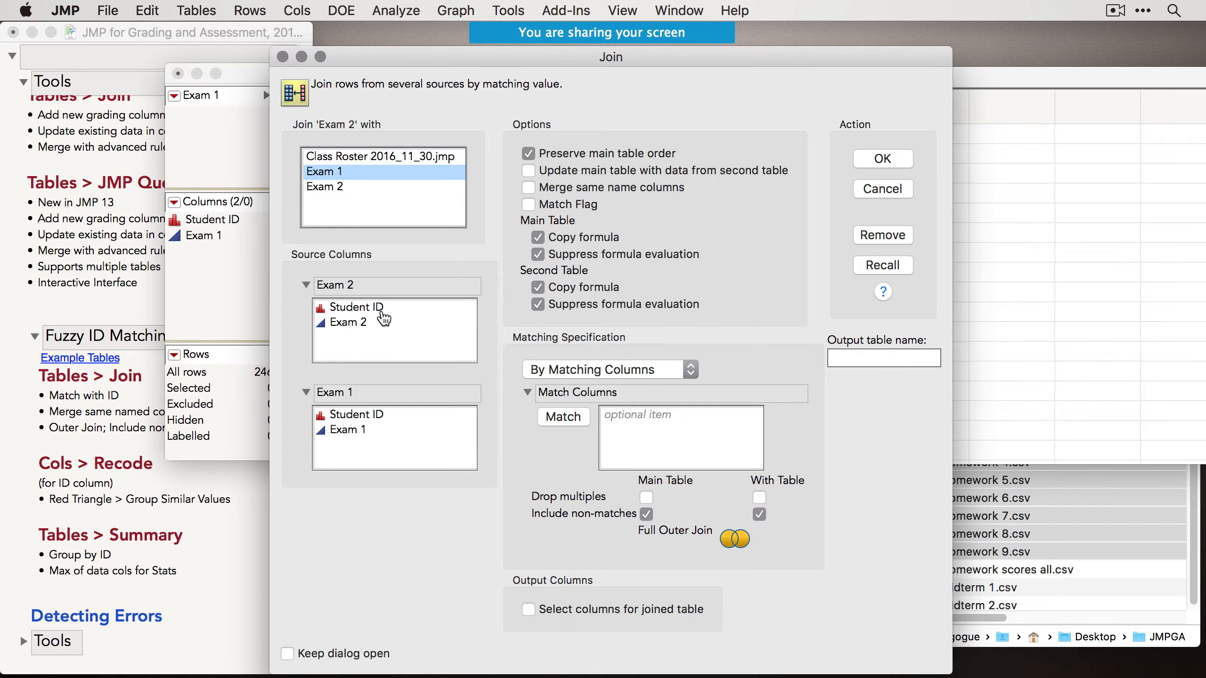
click(381, 309)
click(382, 415)
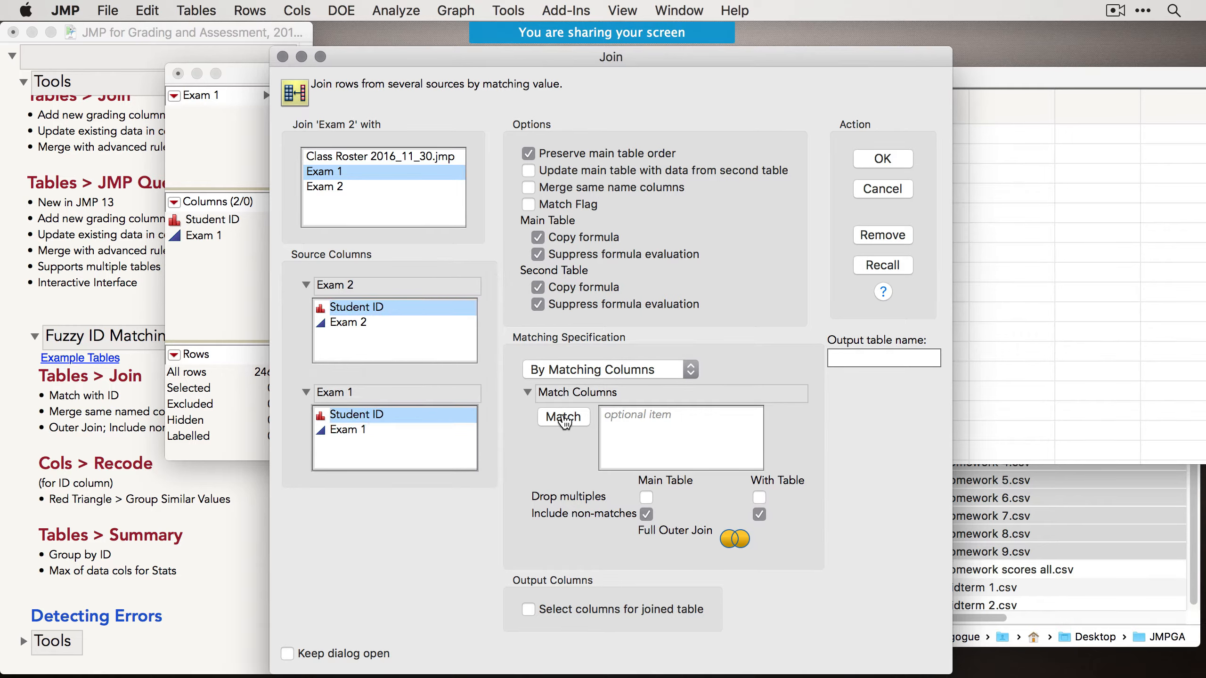
click(563, 418)
click(900, 162)
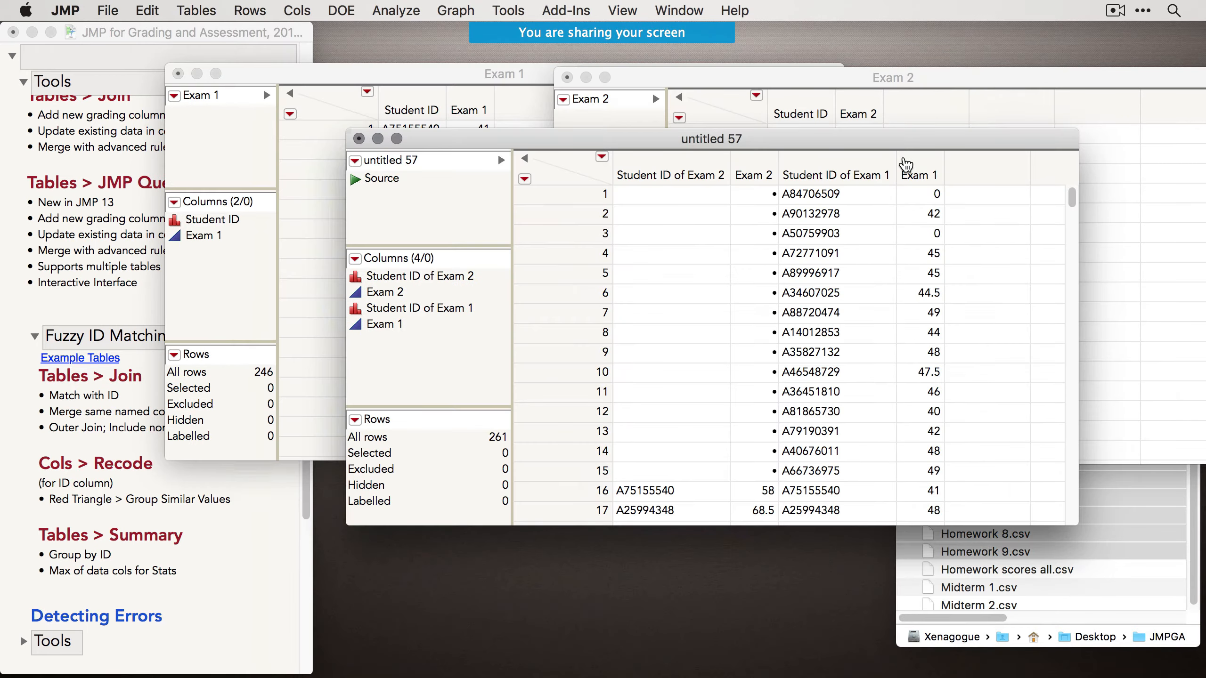
Compare the row counts of Exam 1, Exam 2 and the joined table, moving the joined table to view its unmatched rows.
drag(590, 137, 590, 346)
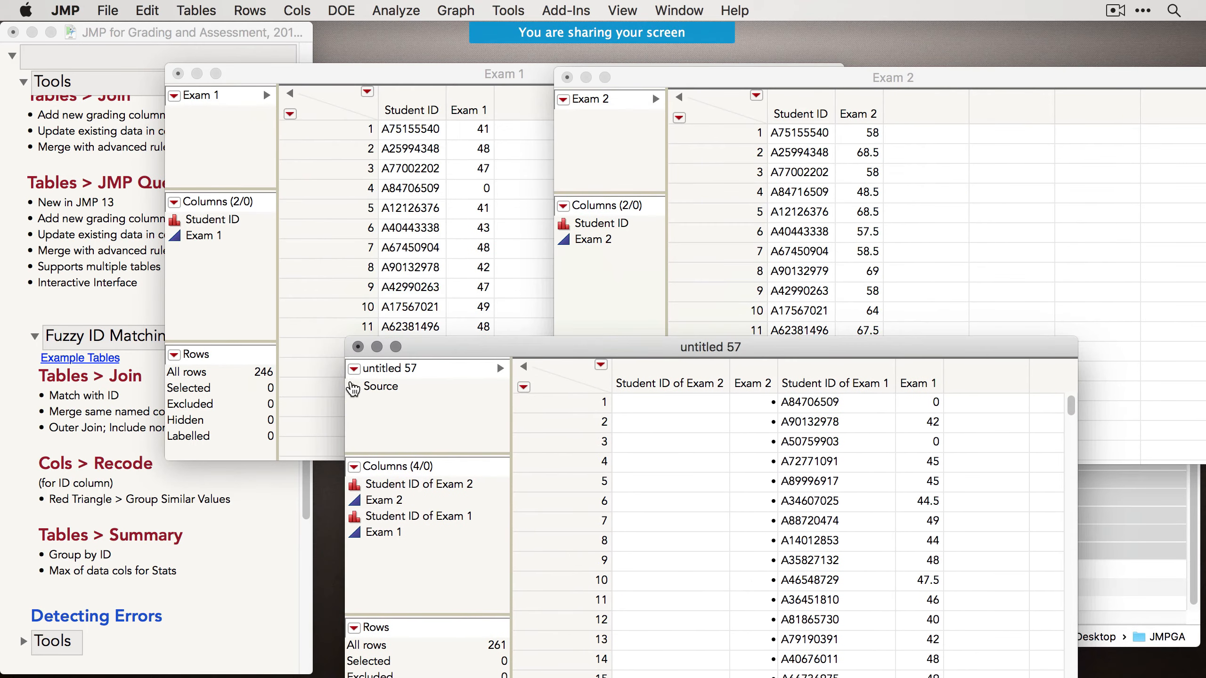
click(230, 300)
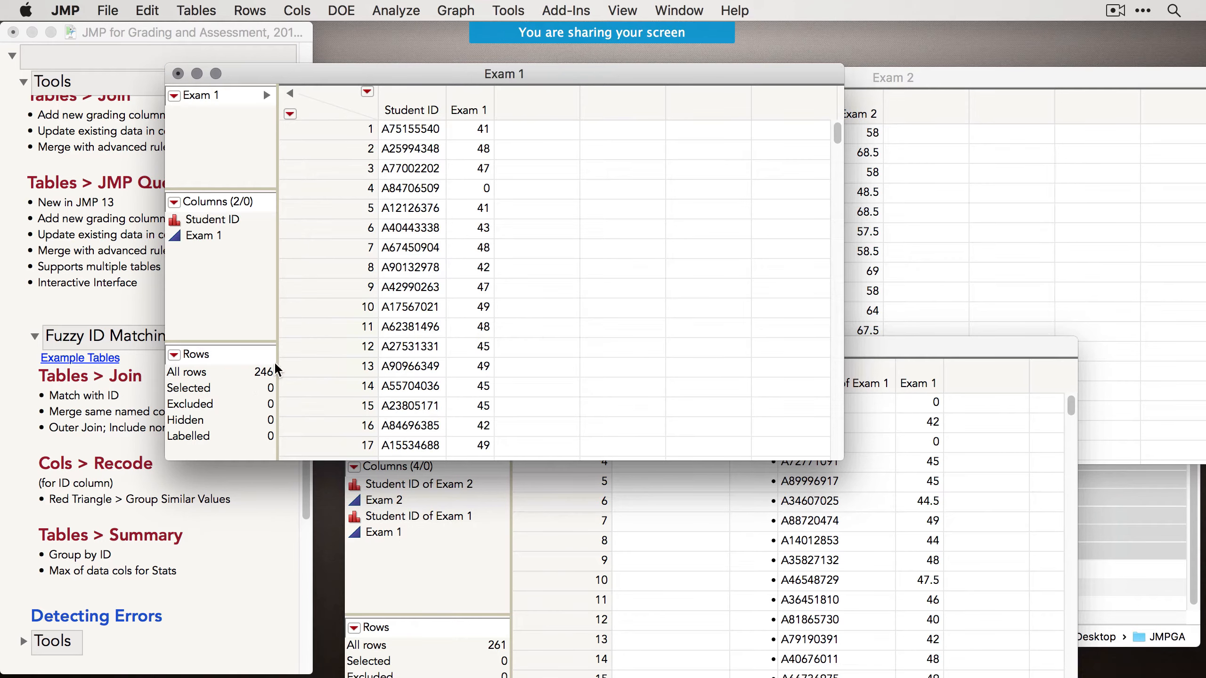
click(926, 90)
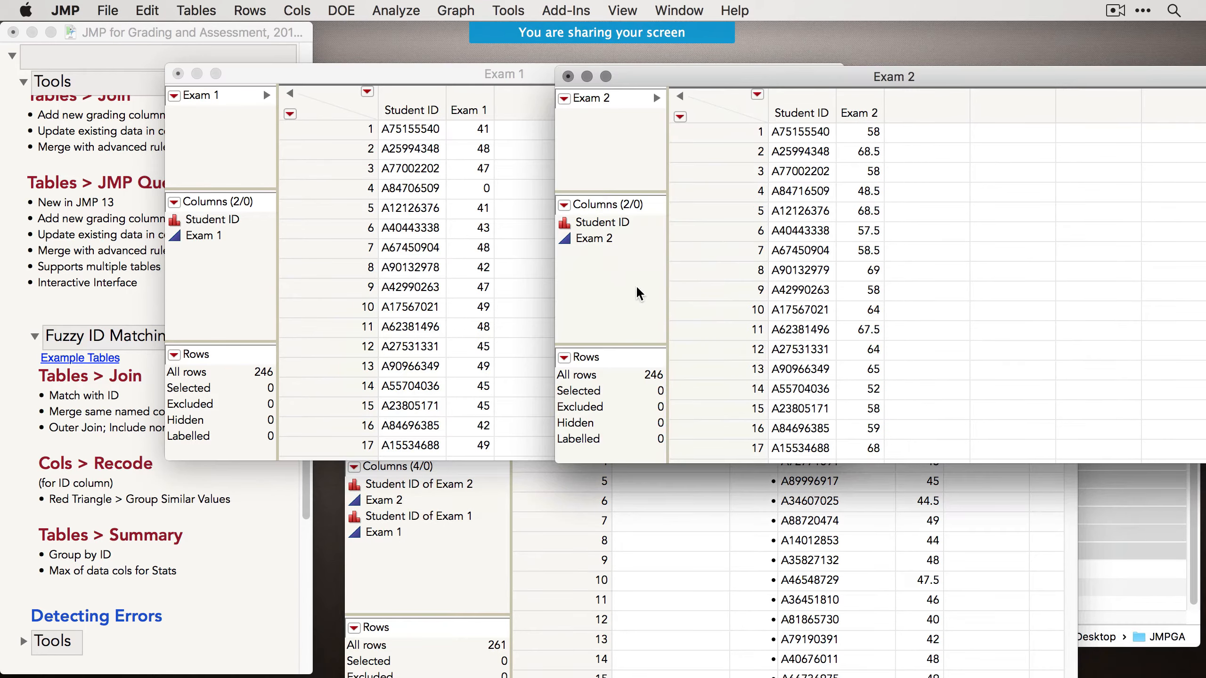
click(501, 566)
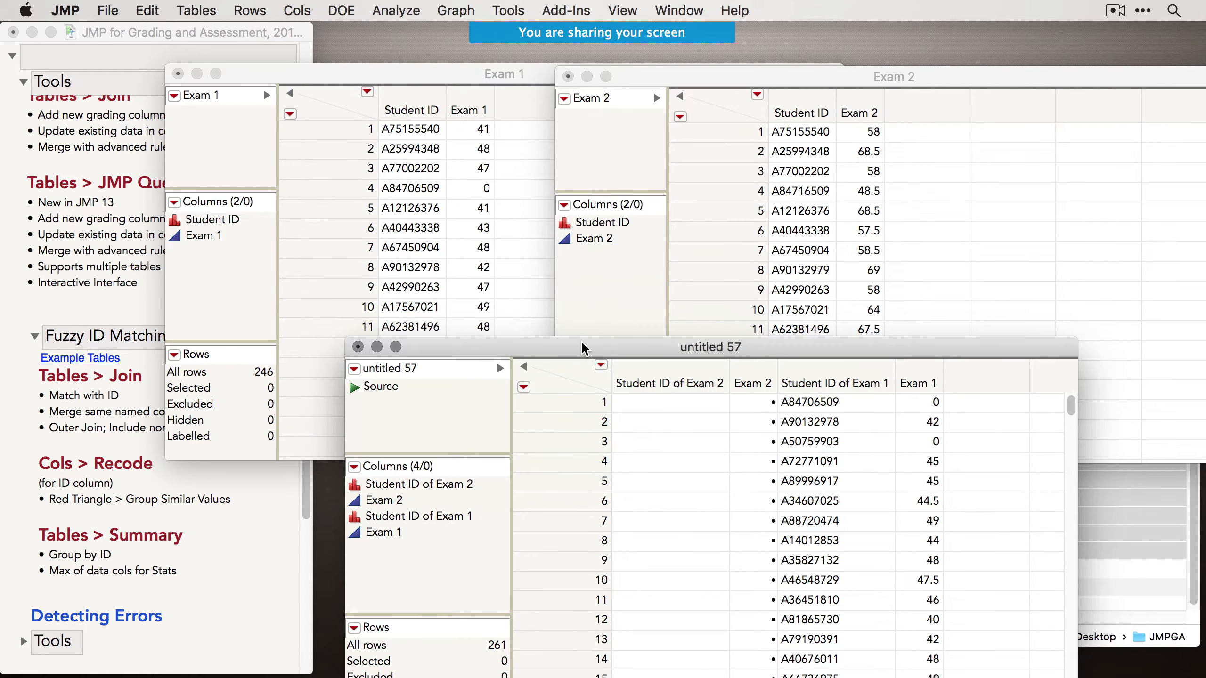
drag(574, 346, 608, 192)
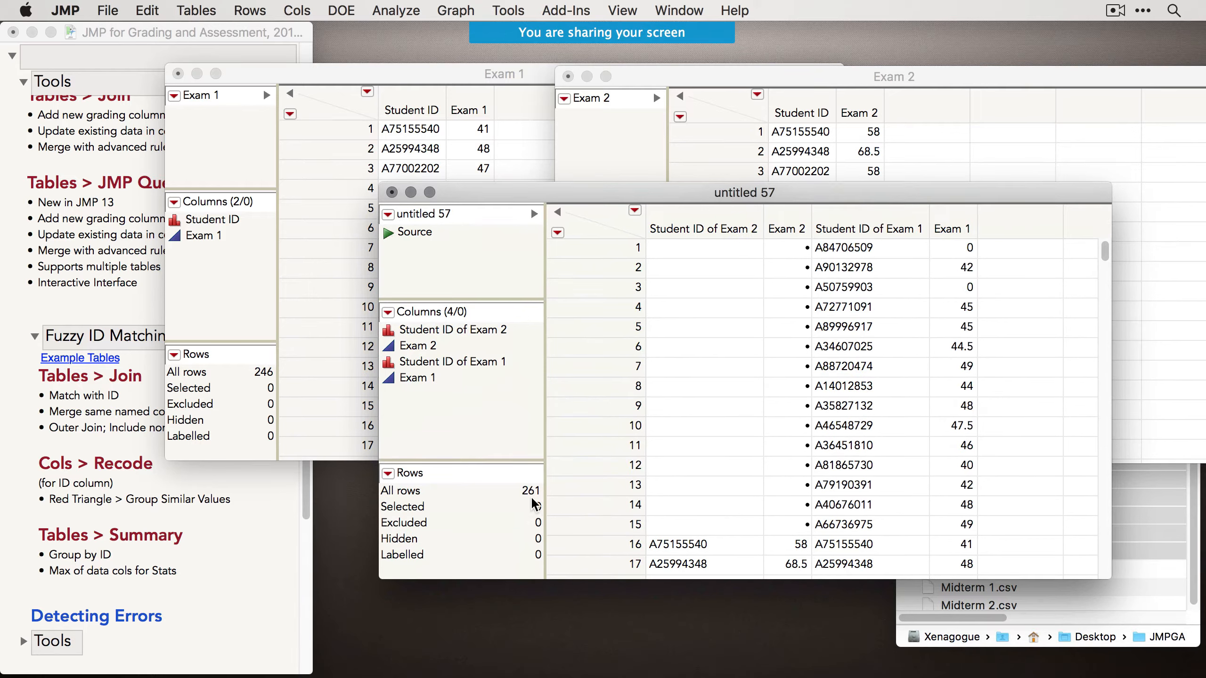
Highlight the unmatched Exam 1 rows at the start of the joined table across the Student ID of Exam 1 and Exam 1 columns.
click(872, 219)
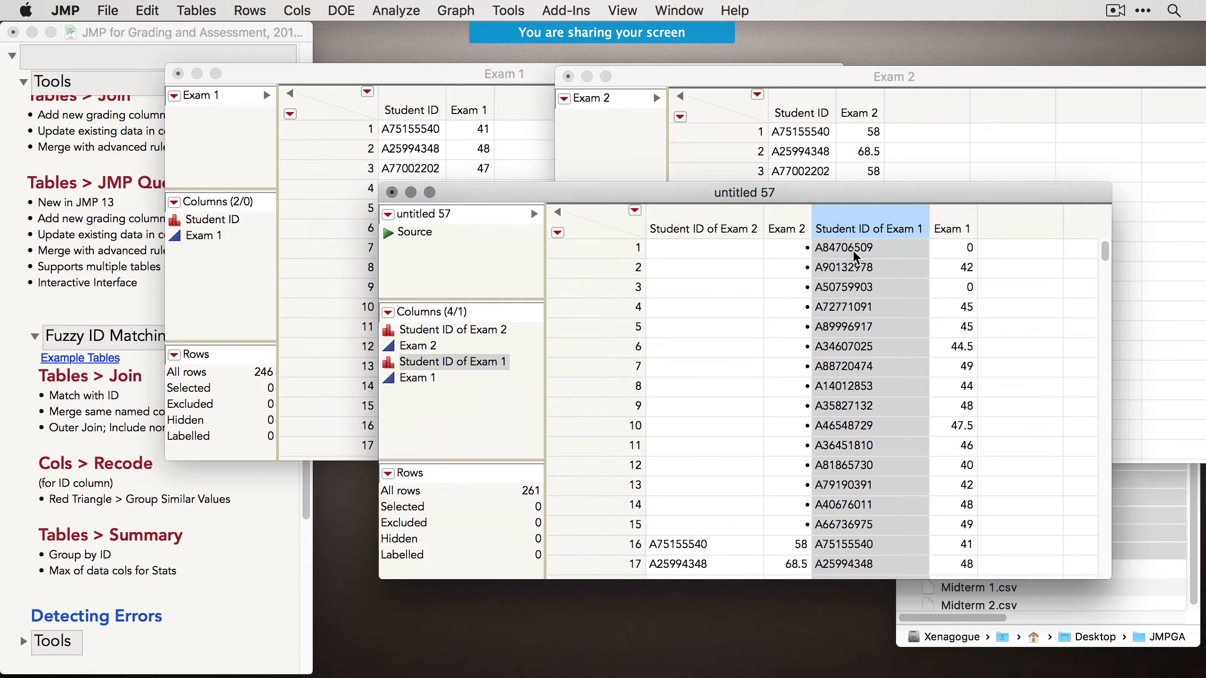
click(855, 248)
shift+click(858, 531)
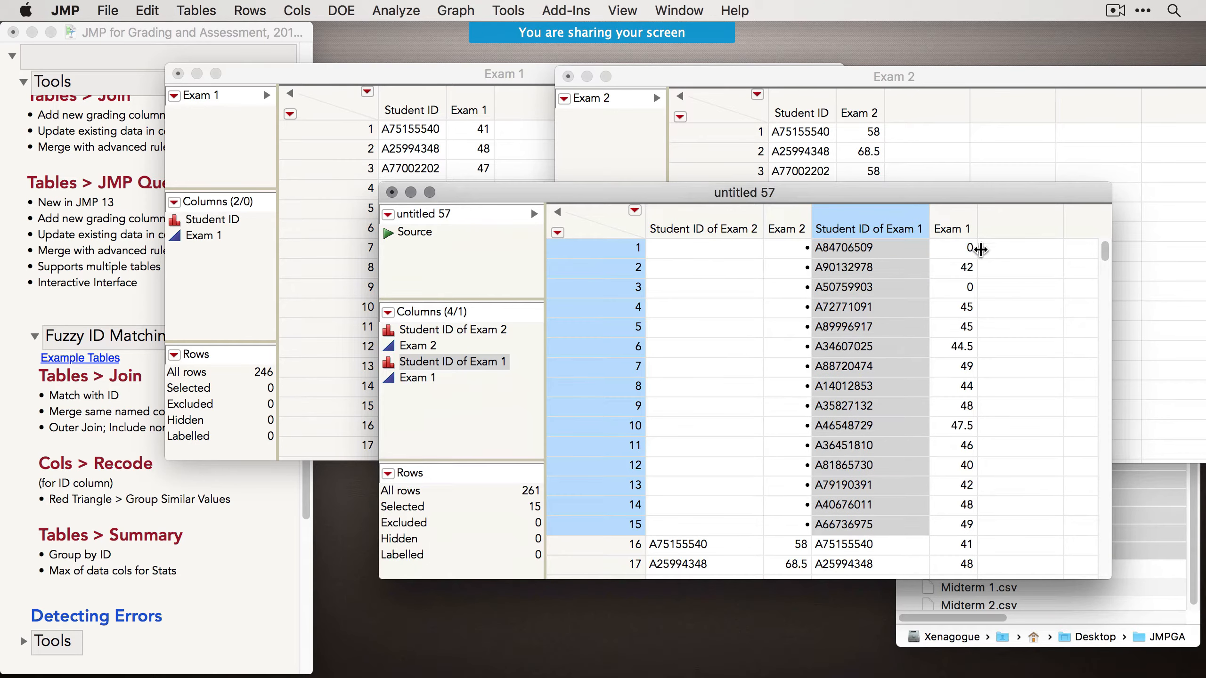
shift+click(969, 224)
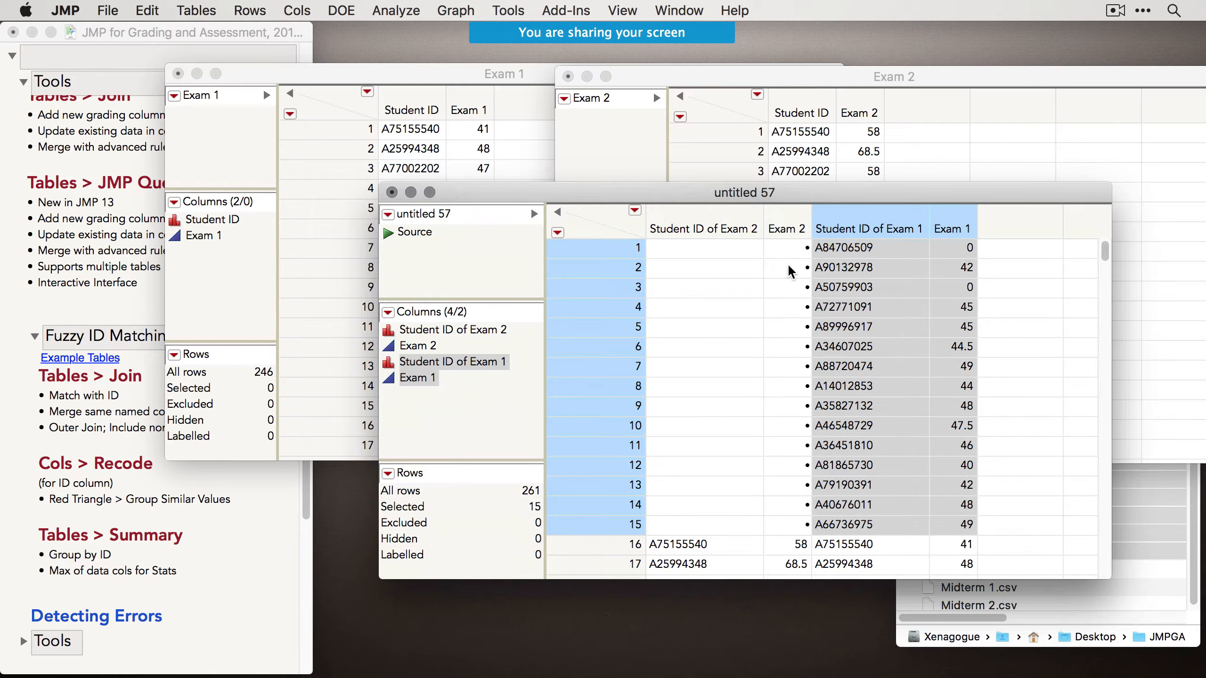
Examine the unmatched Exam 2 rows near the end of the joined table, comparing their filled and empty cells.
drag(1105, 256, 1136, 618)
click(842, 328)
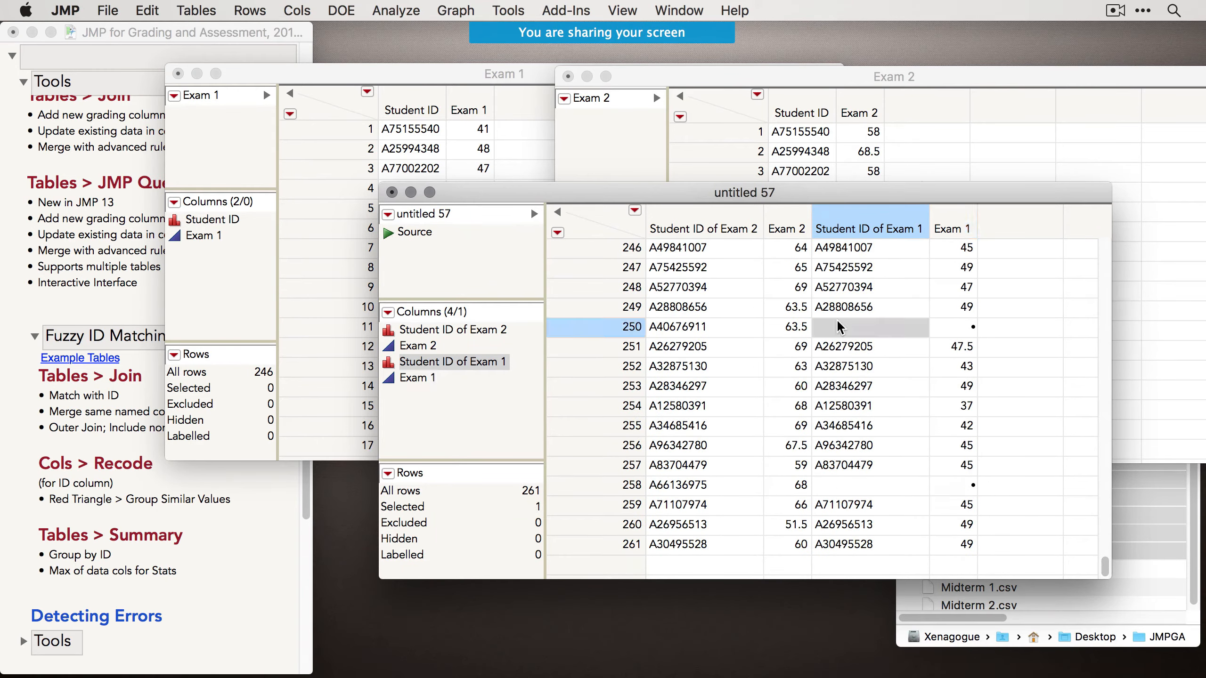
click(878, 494)
click(675, 329)
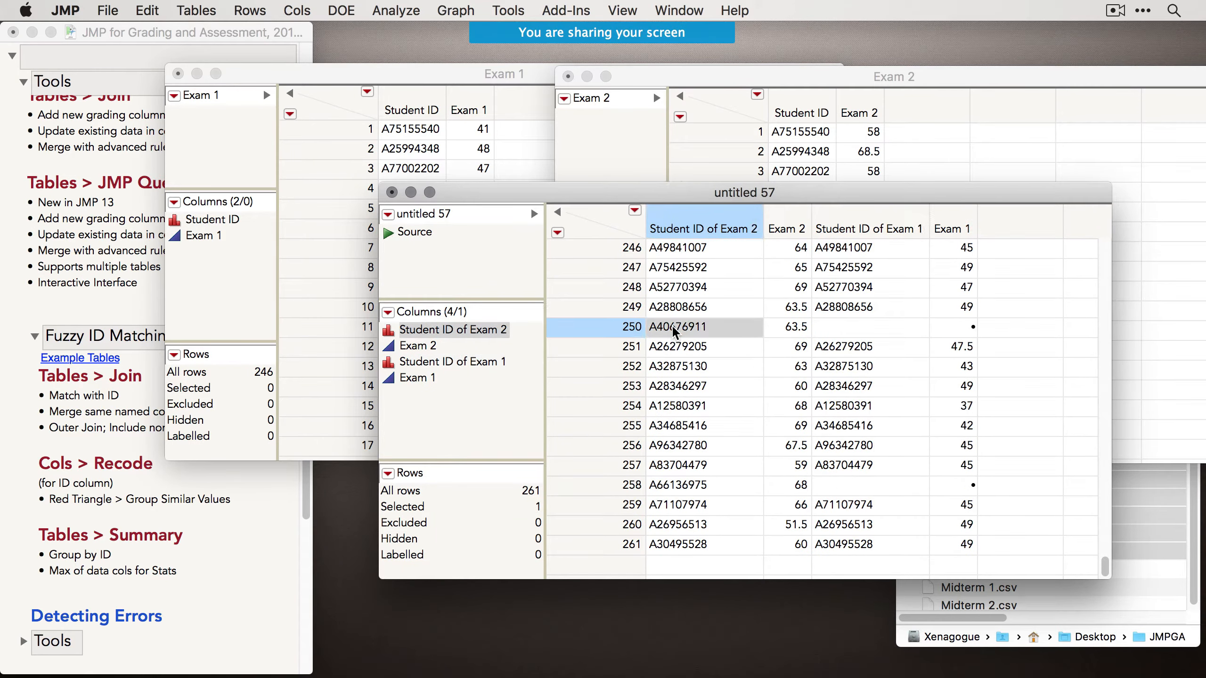
click(791, 326)
click(705, 329)
drag(968, 328, 893, 329)
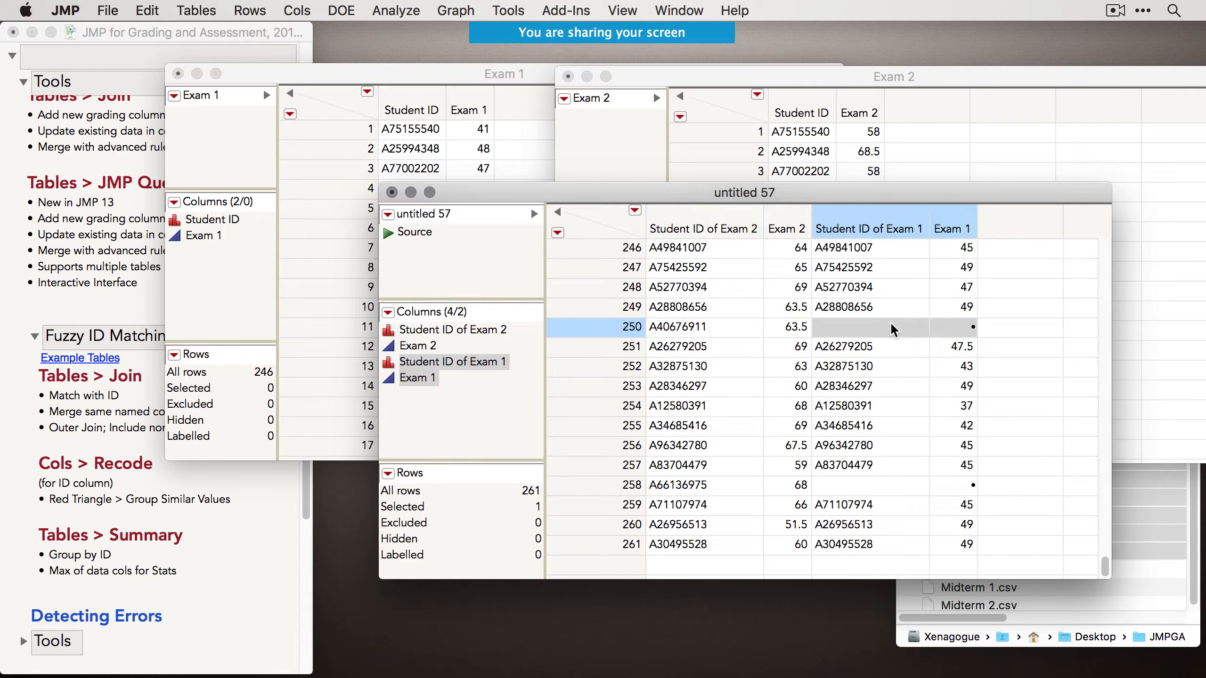
Close the joined table without saving it and shrink the Exam 1 and Exam 2 windows.
click(392, 192)
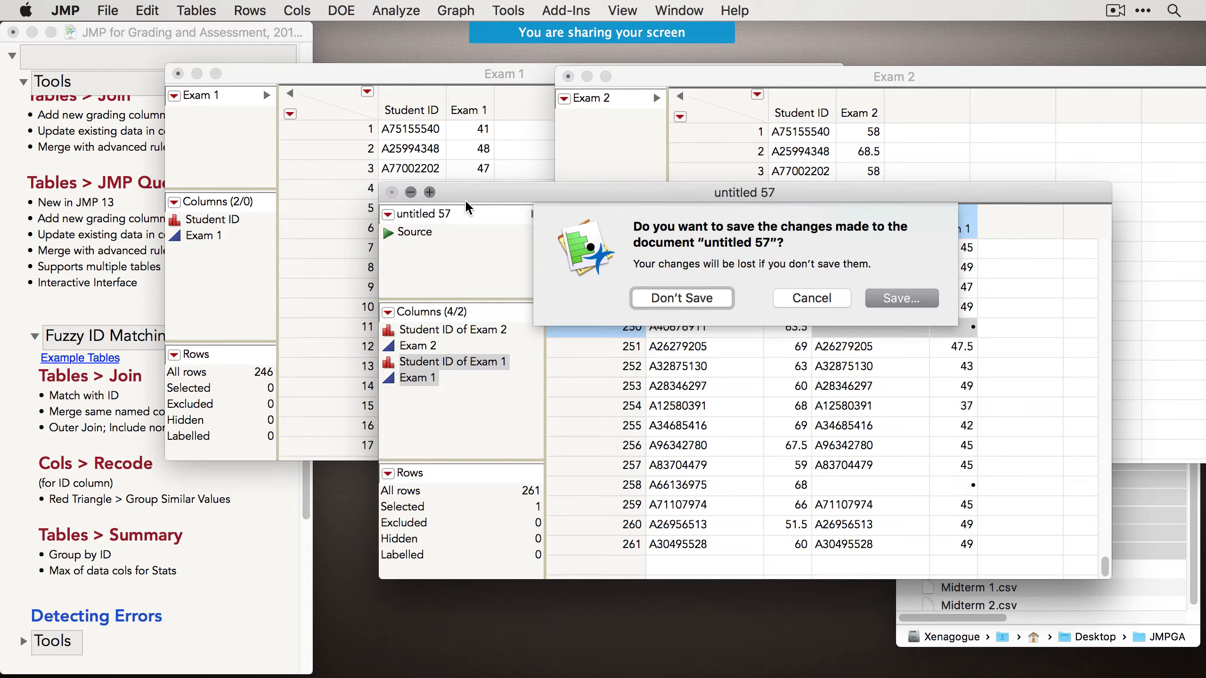
click(681, 298)
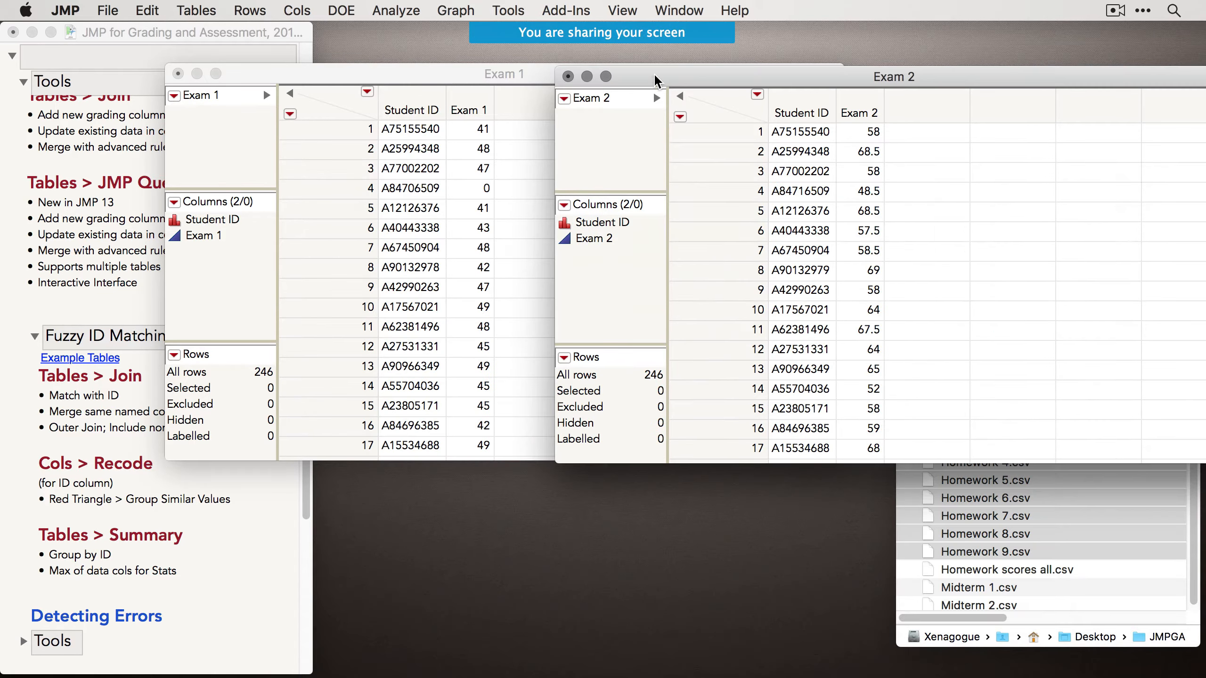
drag(638, 80, 596, 83)
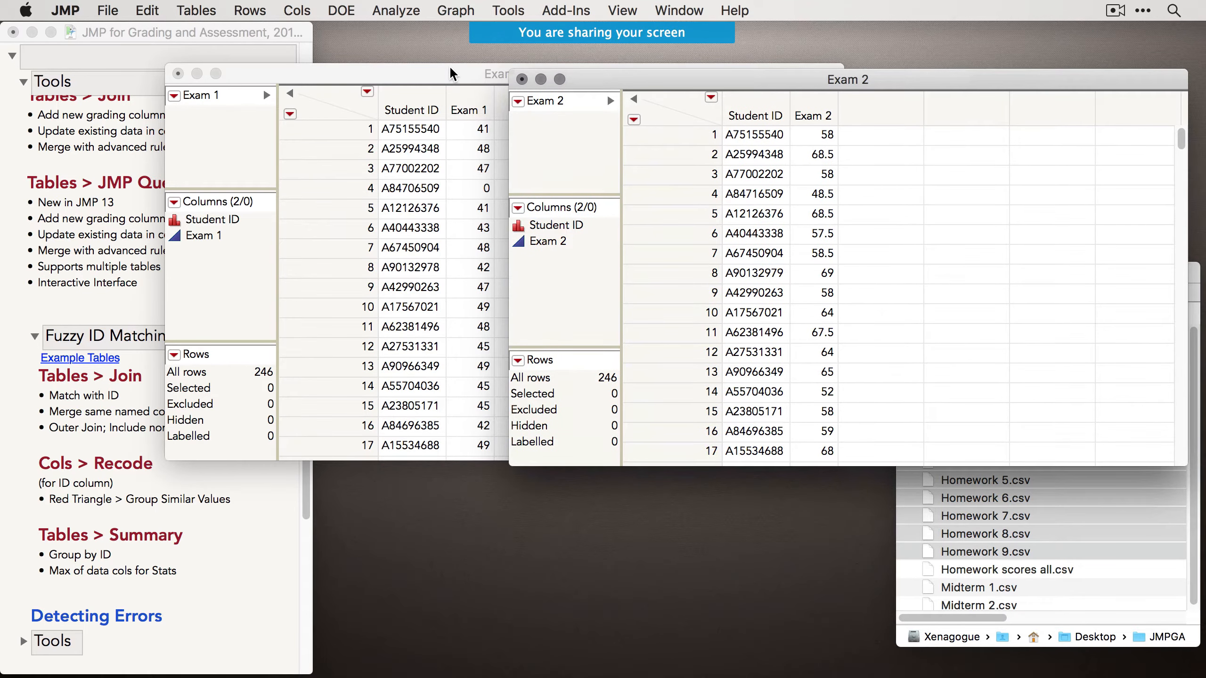
click(449, 71)
drag(842, 459, 528, 432)
click(1092, 453)
drag(1186, 465, 875, 449)
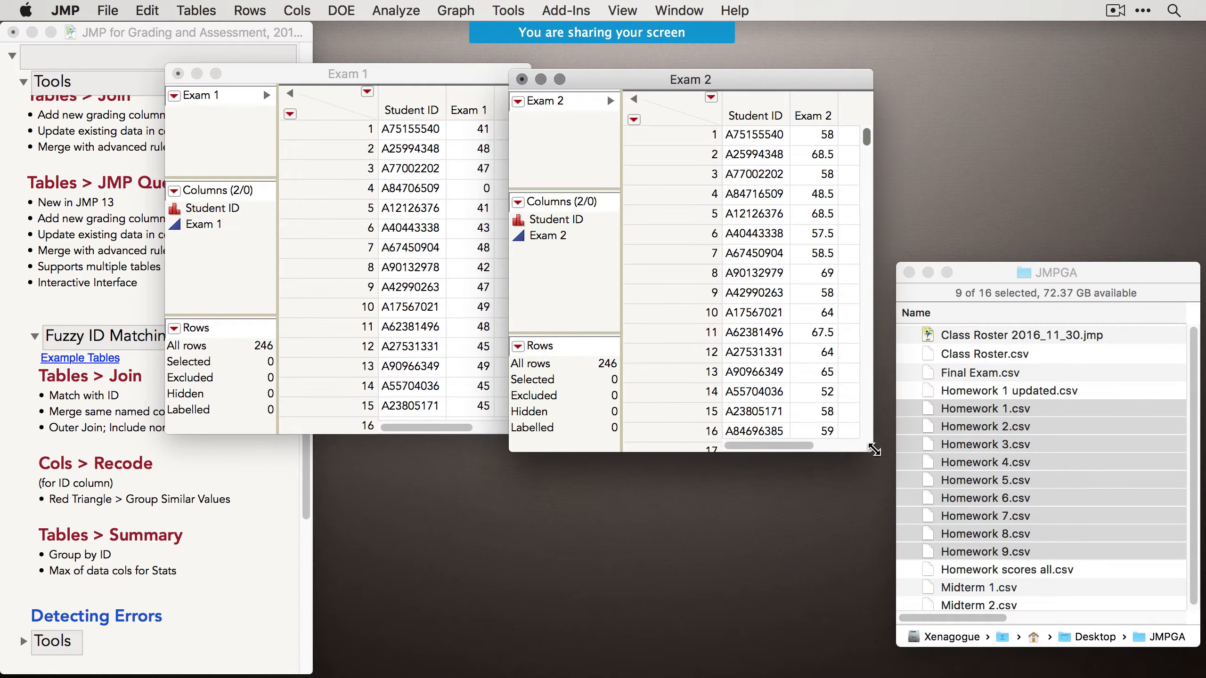
Arrange the Exam 1 and Exam 2 tables side by side, keeping the journal's Fuzzy ID Matching notes in view.
drag(624, 81, 669, 80)
drag(477, 71, 505, 74)
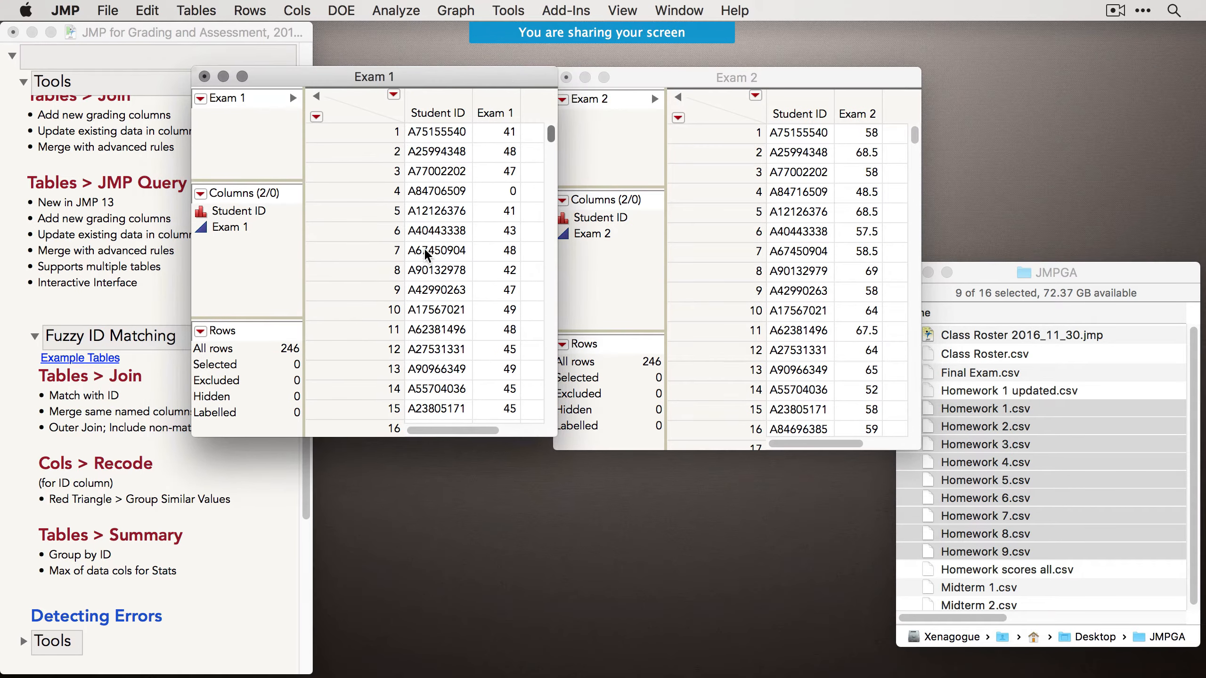
drag(631, 80, 691, 67)
drag(531, 75, 580, 64)
drag(603, 420, 611, 433)
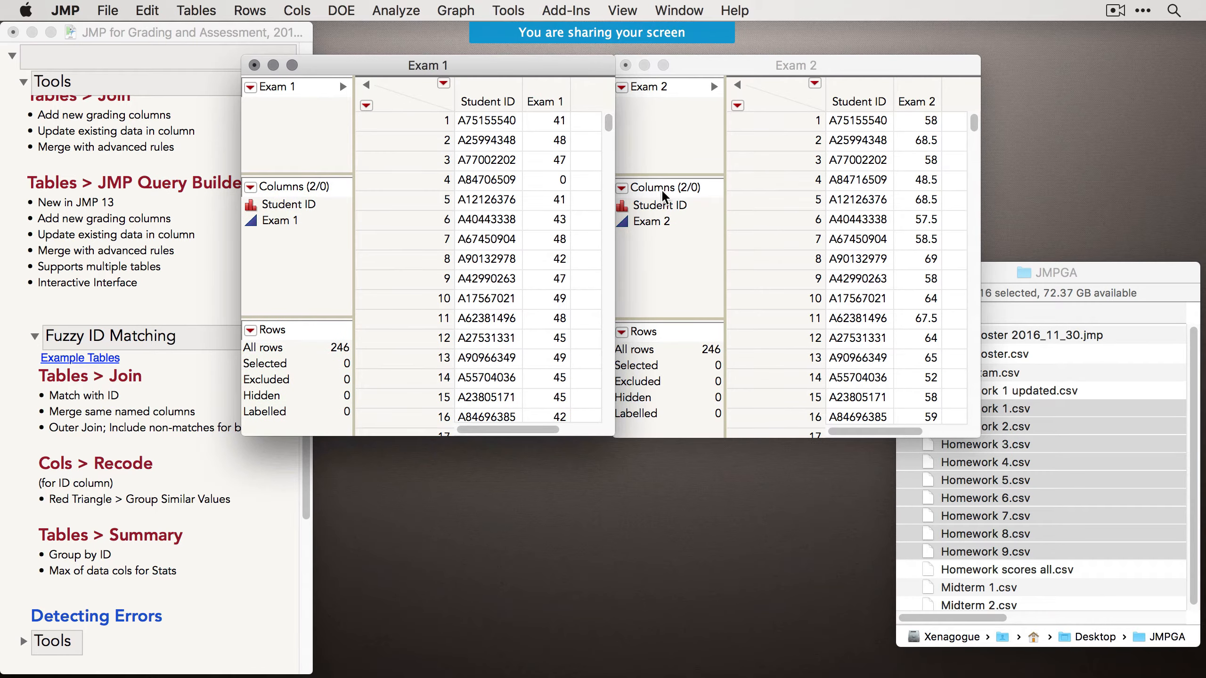
drag(740, 65, 797, 75)
drag(511, 71, 532, 62)
scroll(186, 343, down, 5)
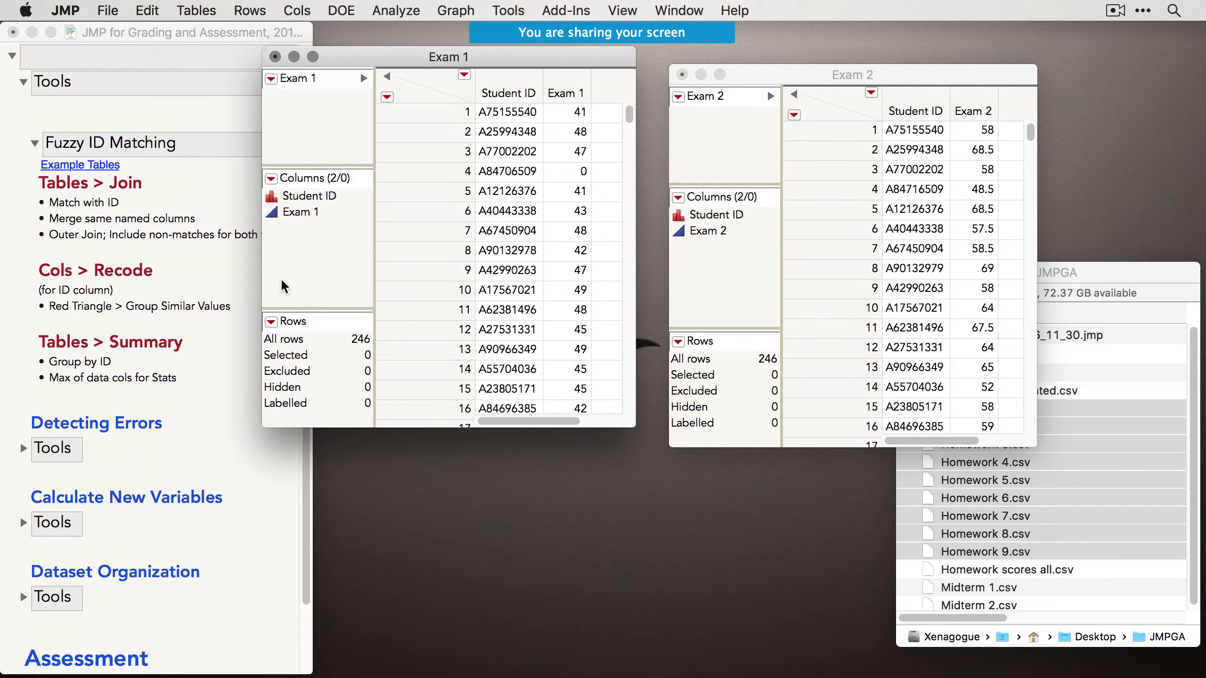
drag(394, 49, 408, 56)
Set up a join of Exam 1 with Exam 2 that matches rows by Student ID.
click(196, 10)
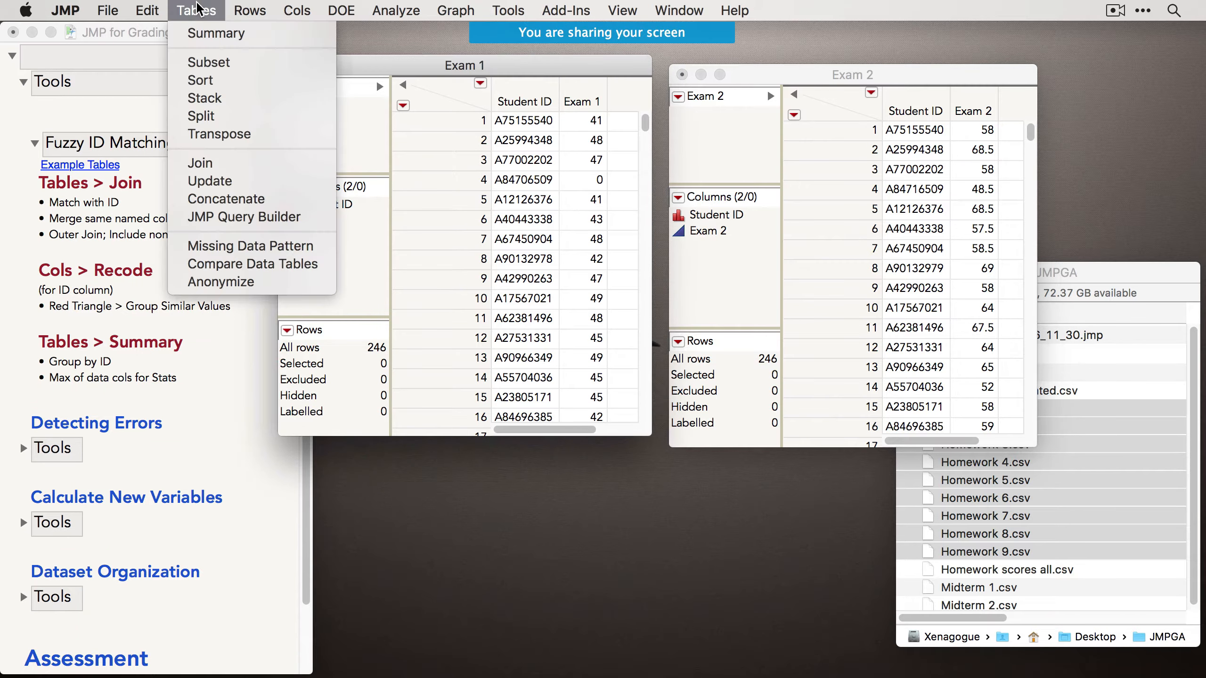
click(233, 162)
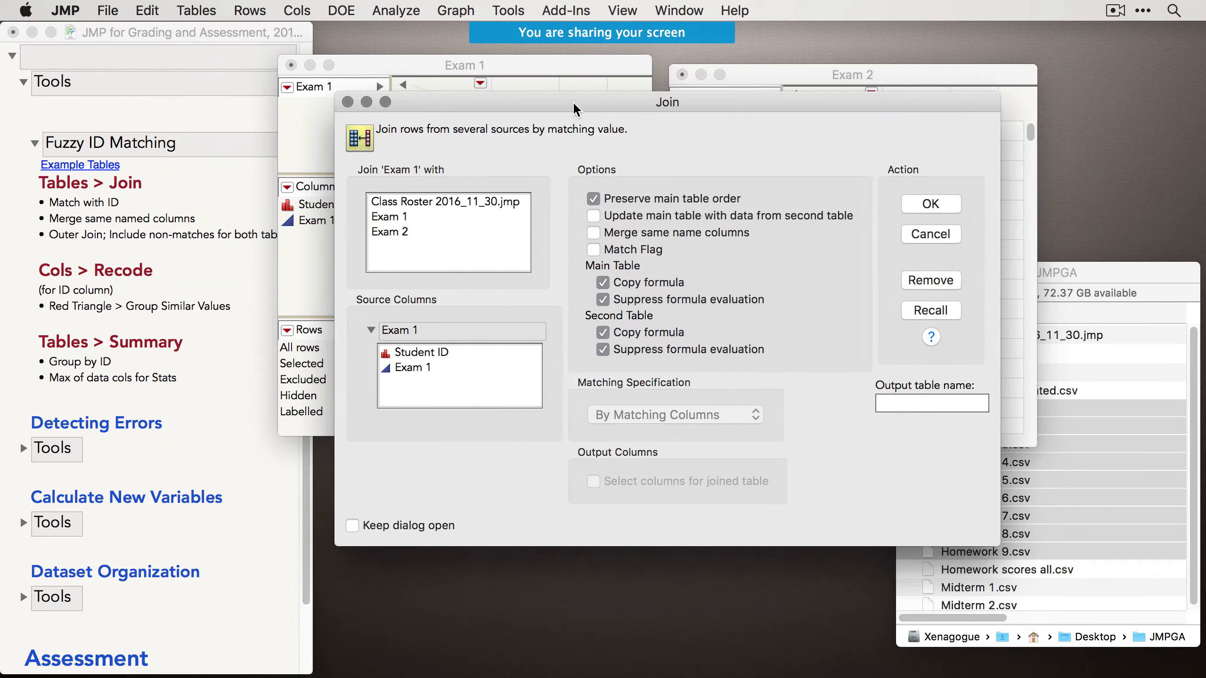
drag(574, 103, 585, 103)
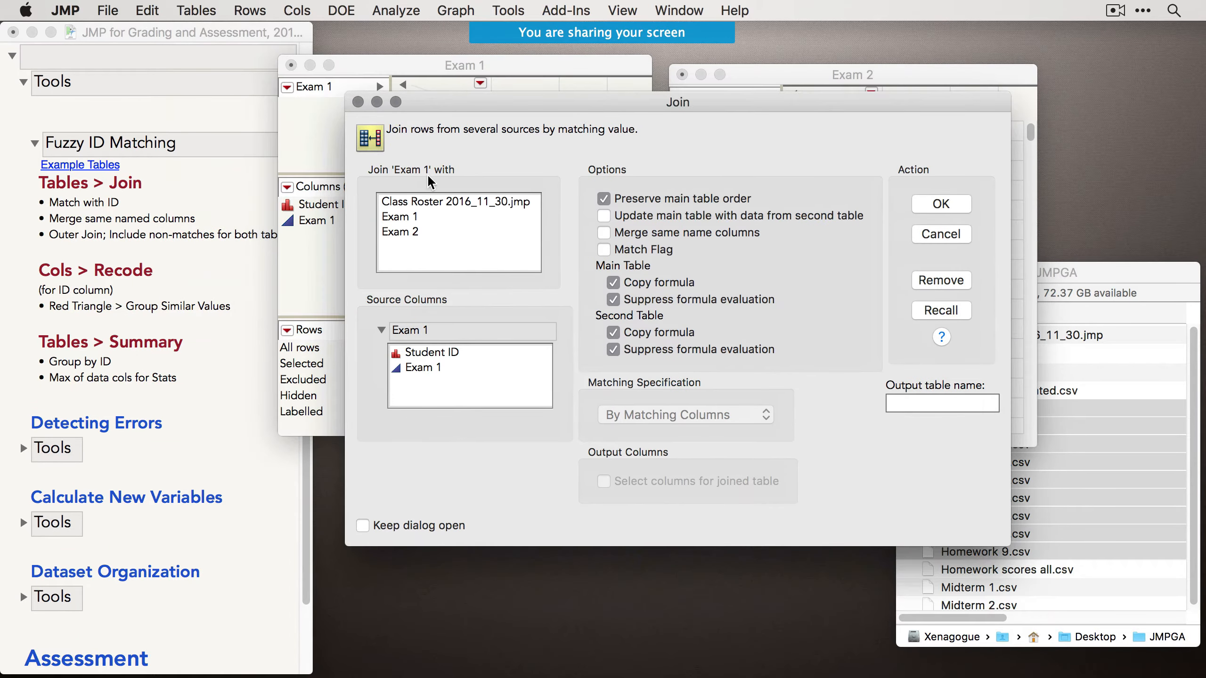
click(401, 232)
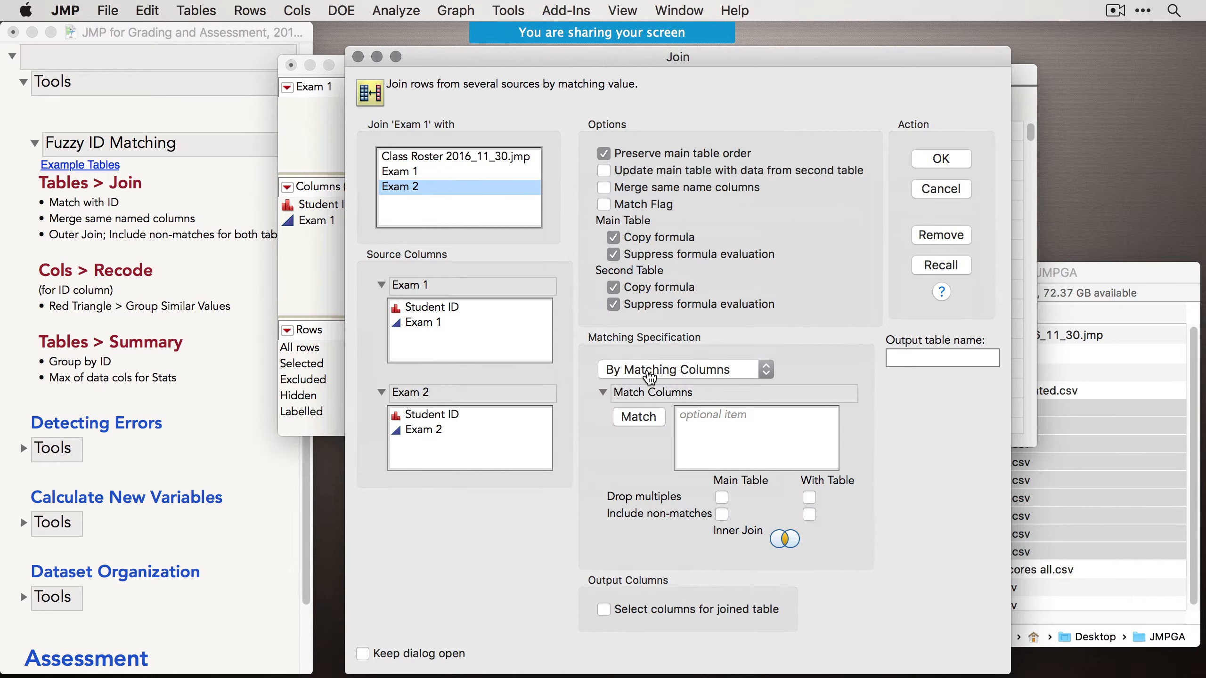
click(489, 307)
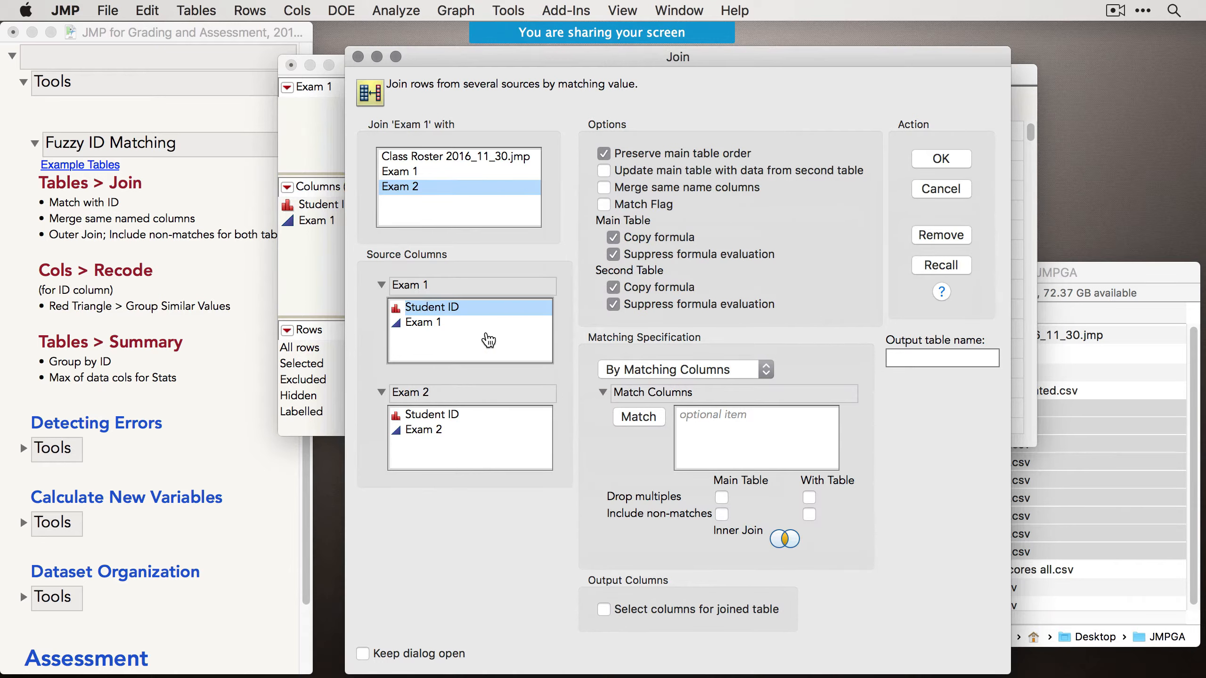
click(477, 419)
click(654, 422)
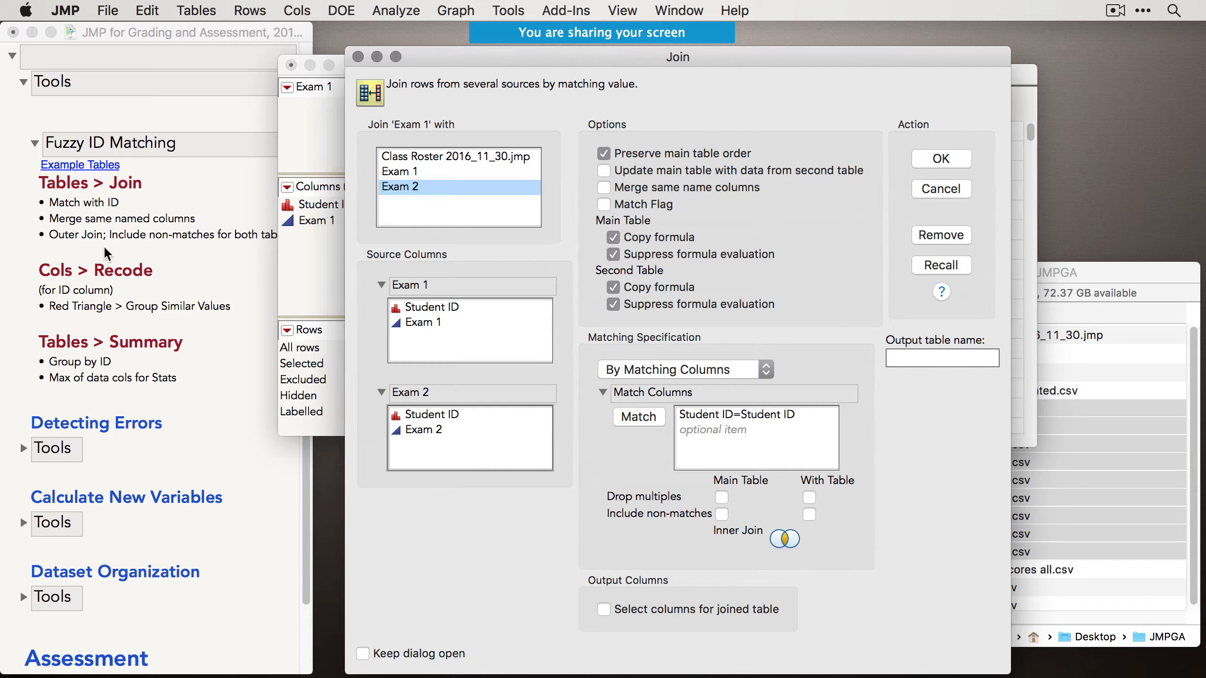
Create the joined table as a full outer join including non-matches from both tables, with same name columns merged.
click(722, 515)
click(835, 516)
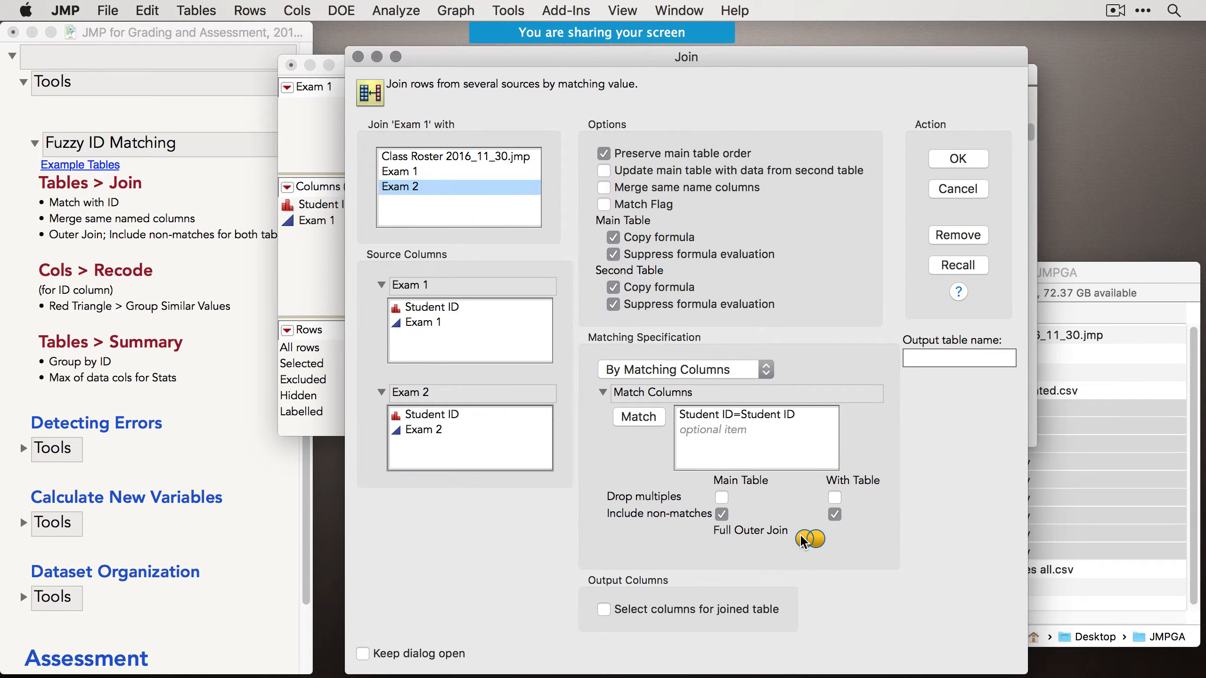
click(655, 189)
click(954, 169)
drag(688, 148, 697, 140)
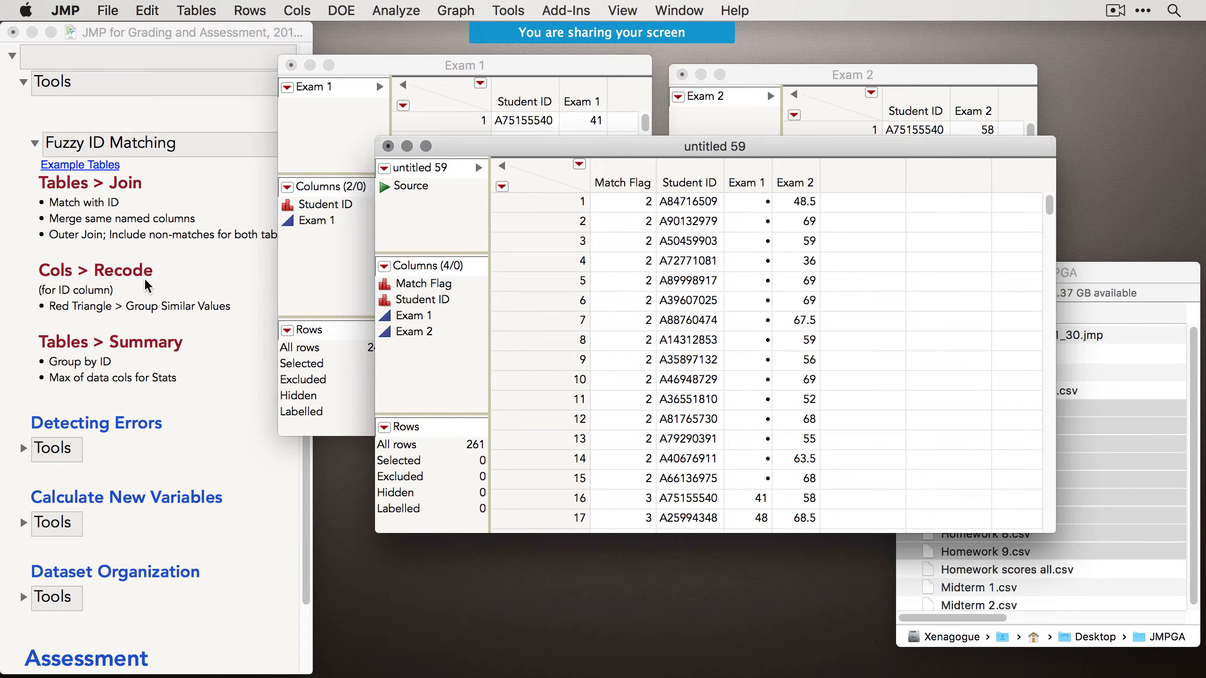
Start recoding the joined table's Student ID column.
click(664, 179)
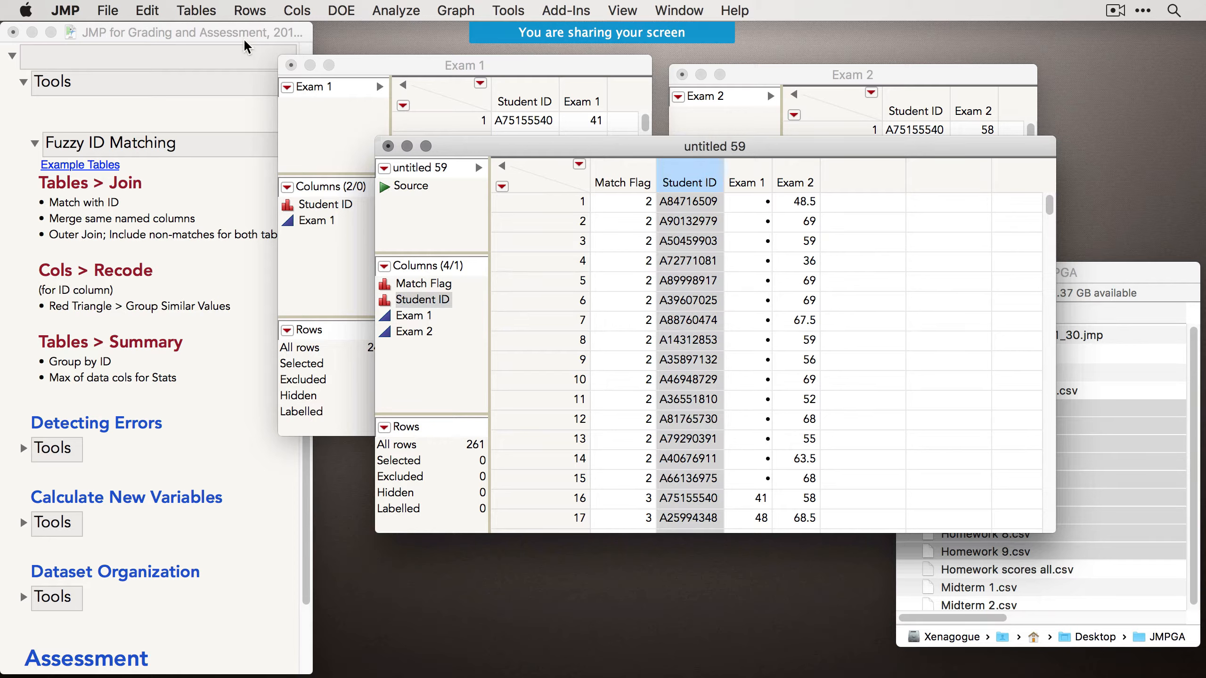
click(297, 10)
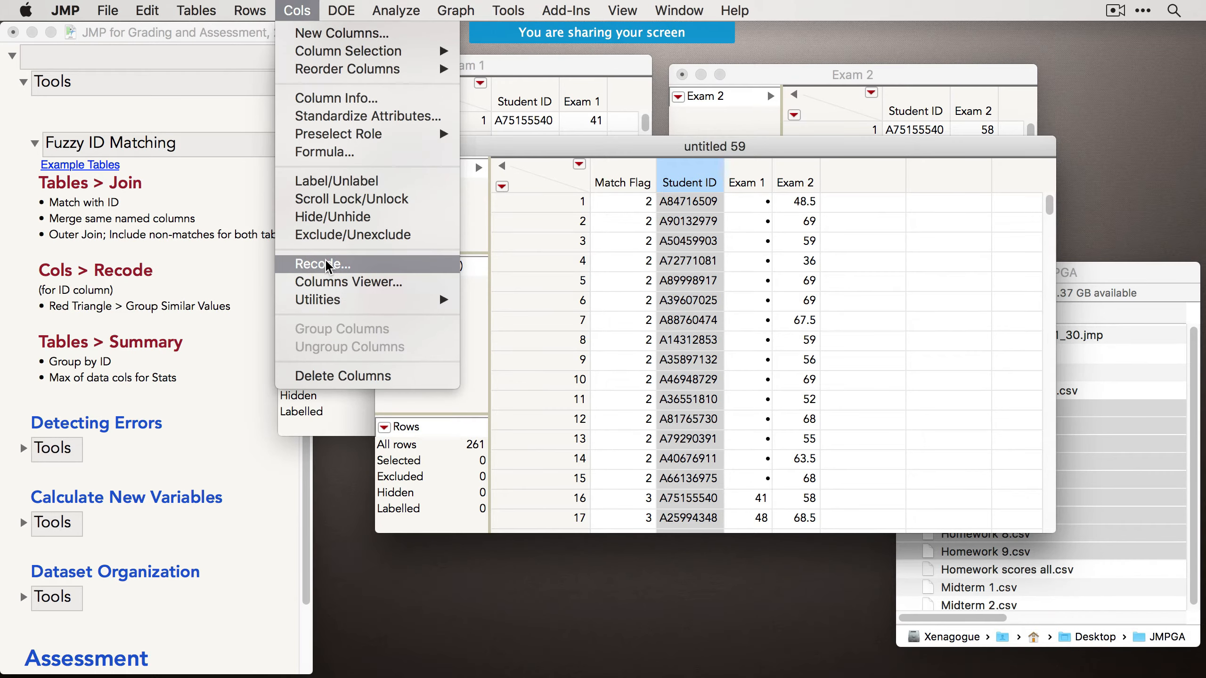
click(352, 265)
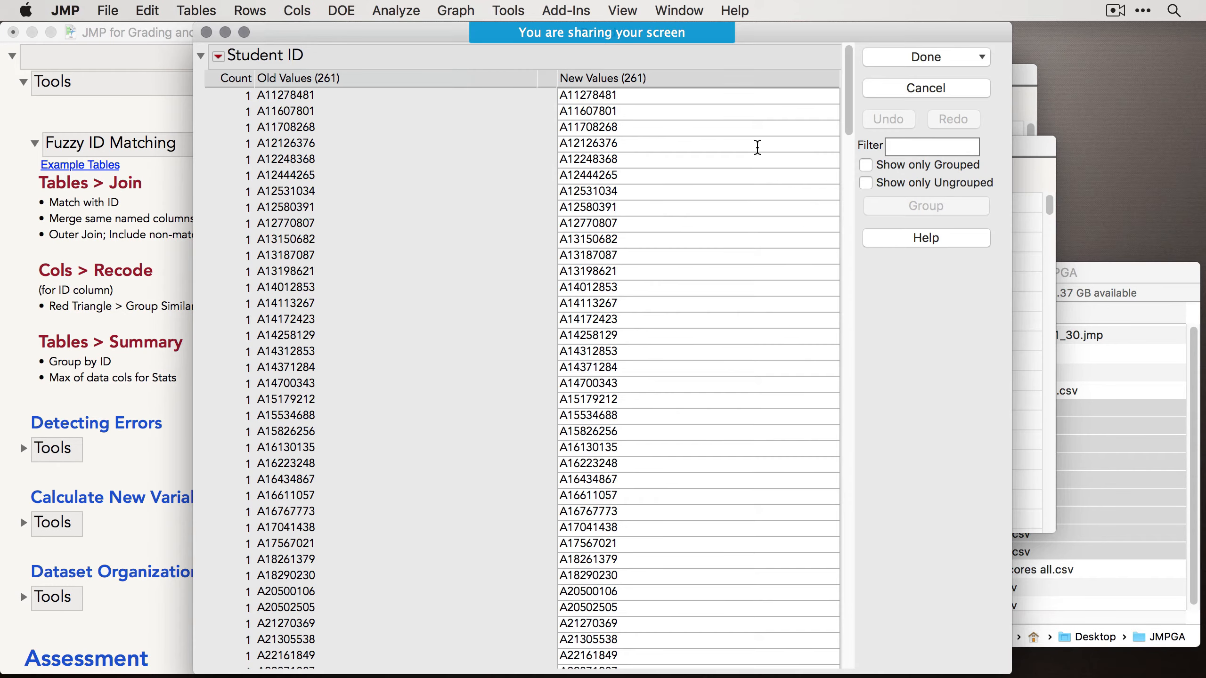
drag(846, 94, 742, 62)
Group similar Student ID values, allowing character edits with a Max Character Difference of 2.
click(219, 56)
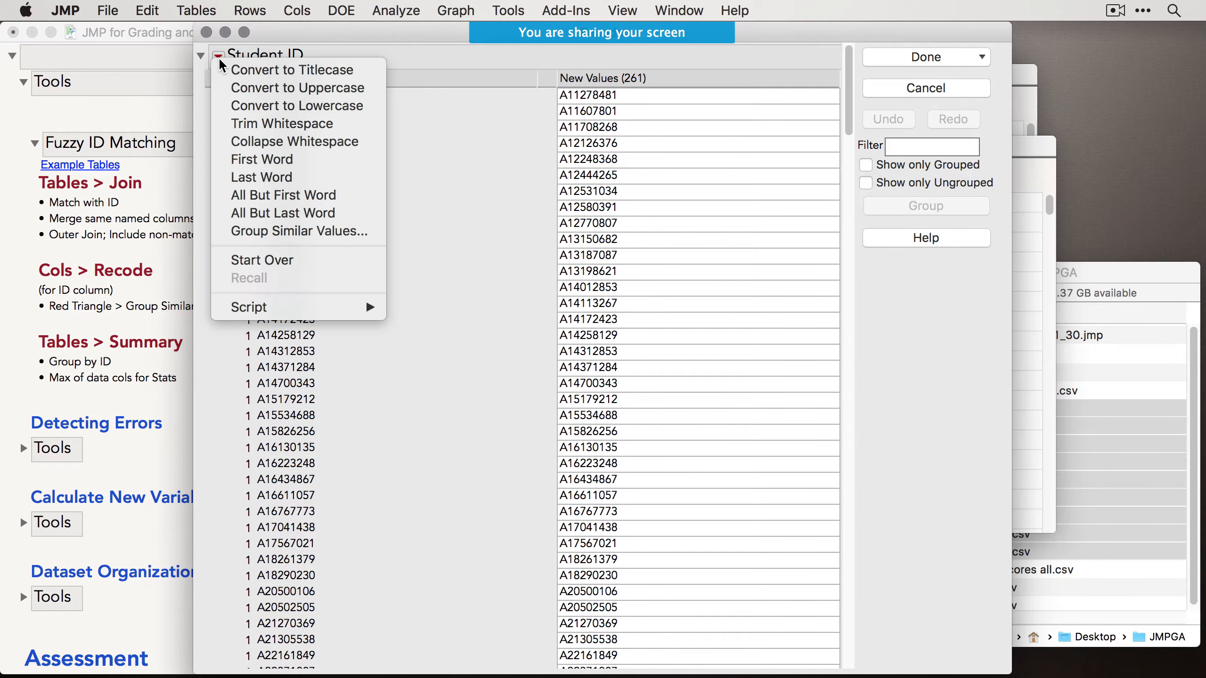
click(281, 231)
drag(669, 257, 598, 252)
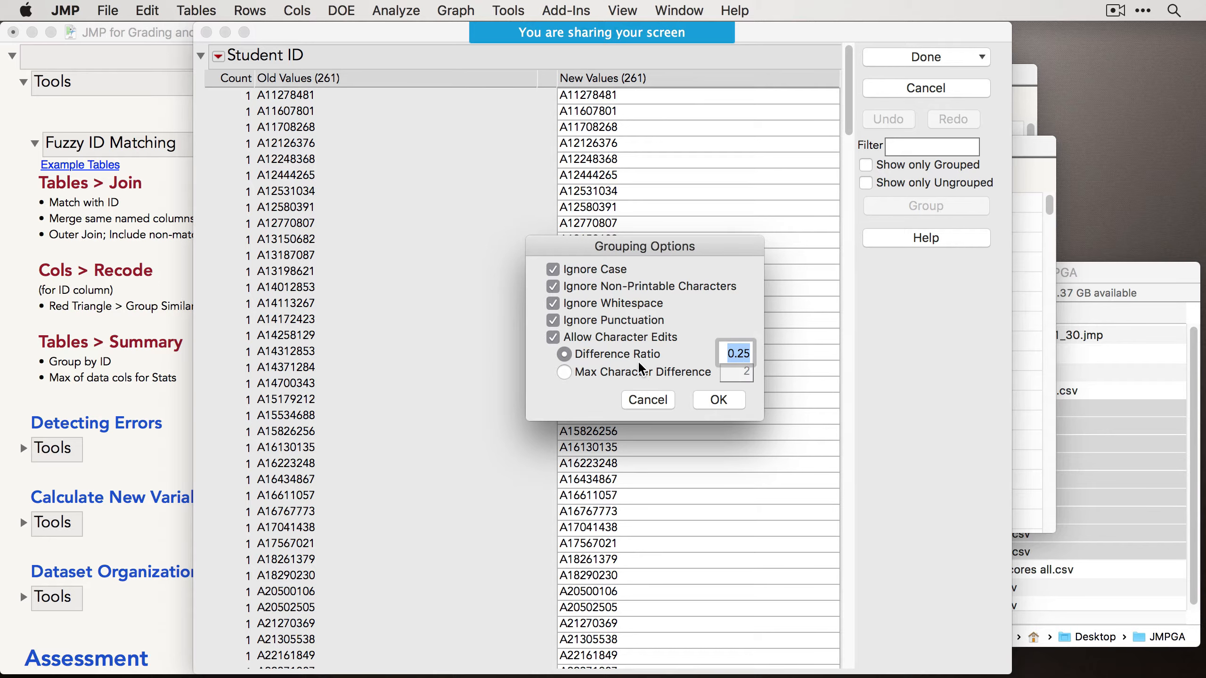
click(601, 371)
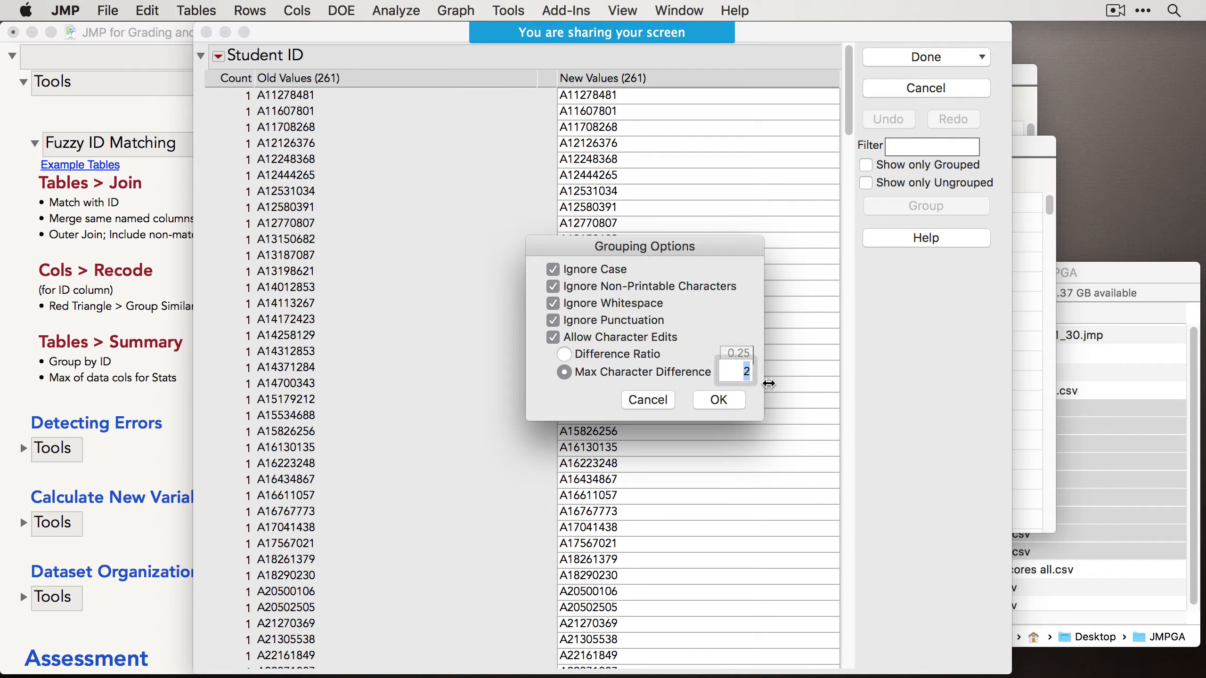
key(Tab)
click(728, 402)
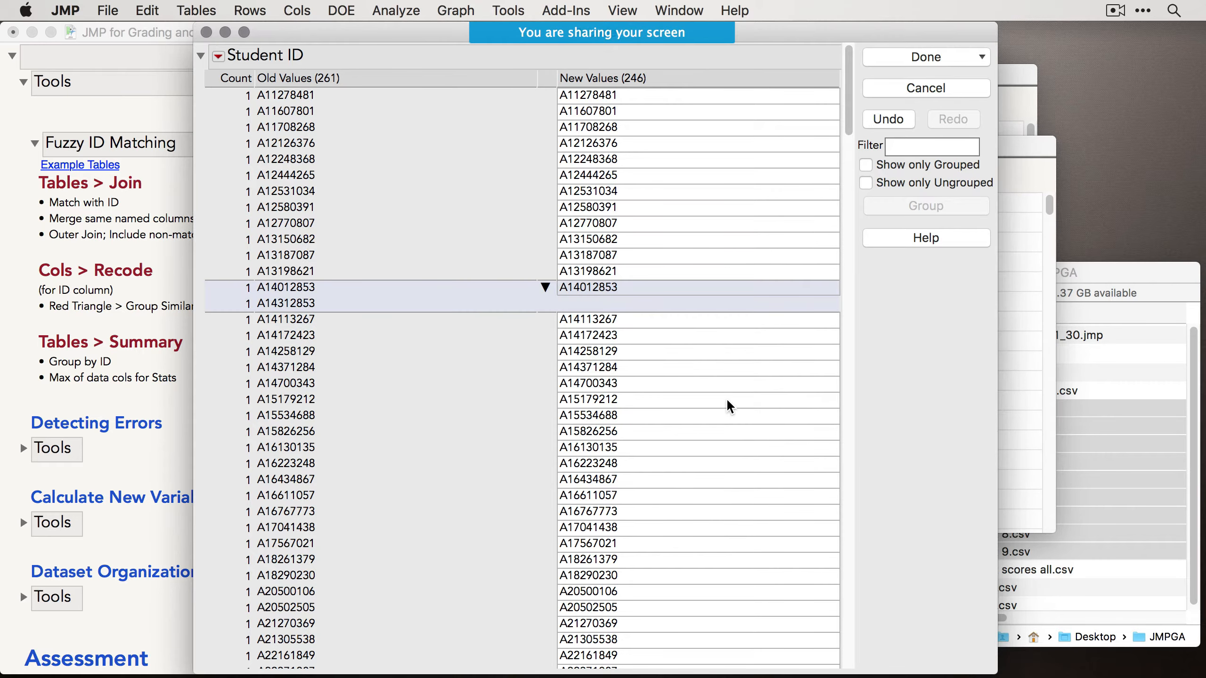
Show only the grouped Student IDs and inspect the first group's new value, widening the Recode window.
click(889, 171)
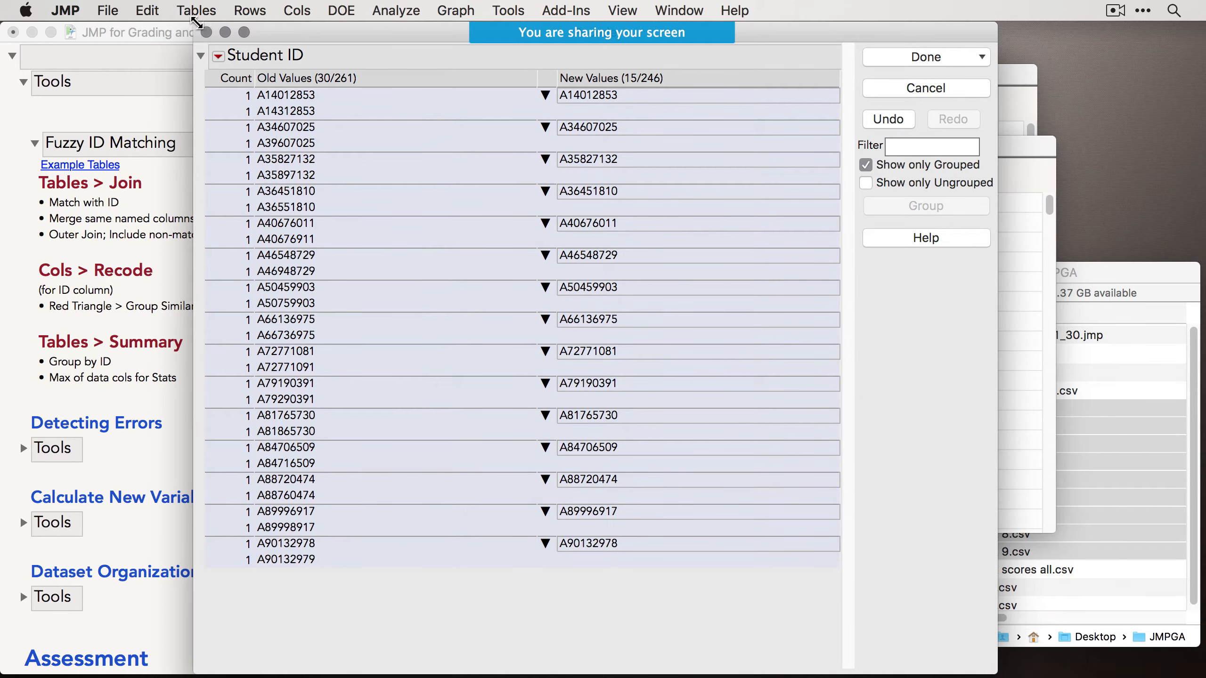
drag(203, 23, 233, 36)
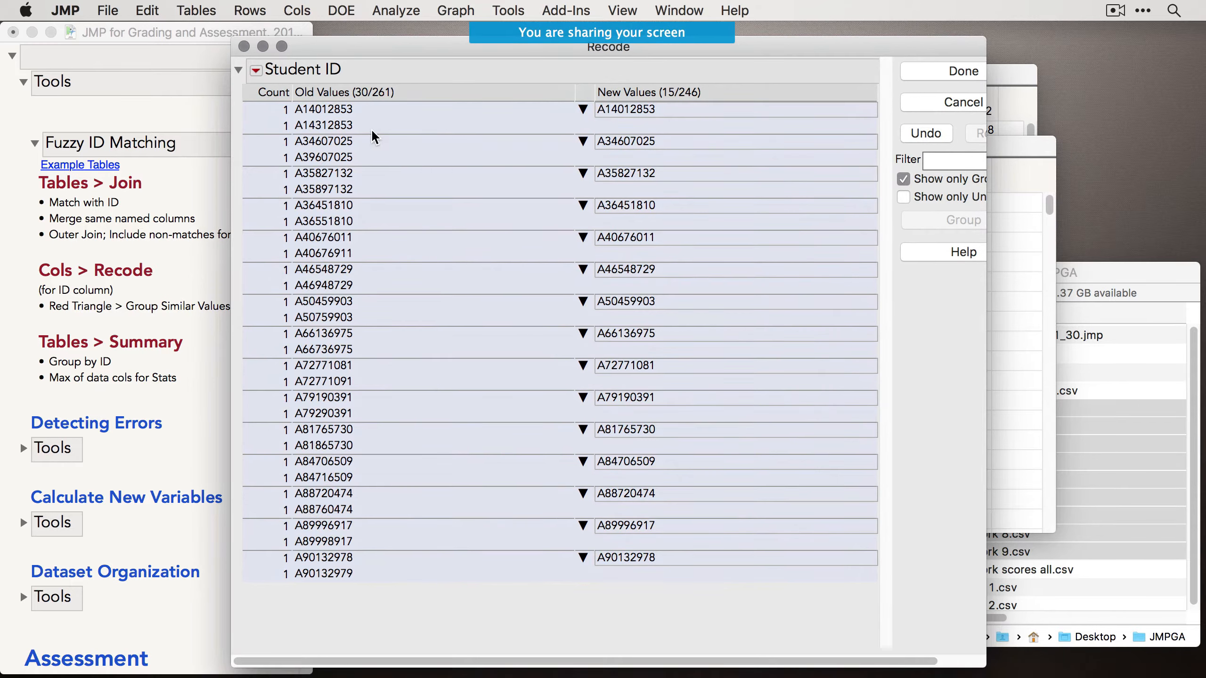
click(671, 107)
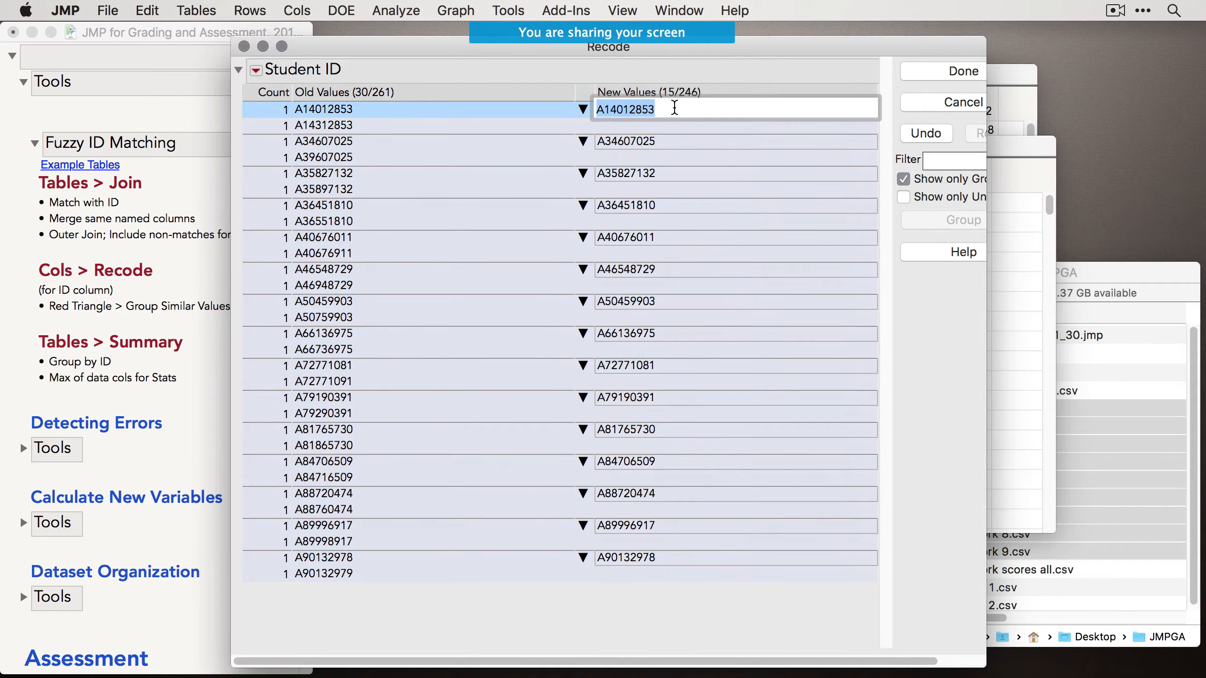
click(669, 108)
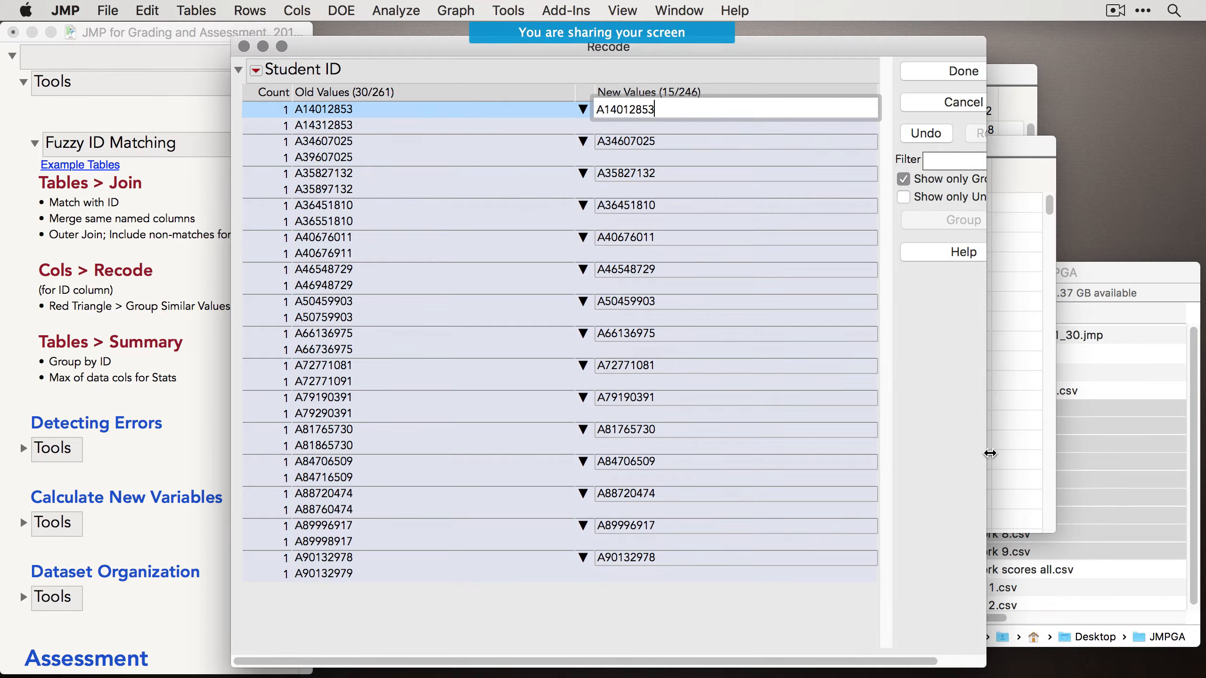
drag(990, 453, 1030, 451)
click(689, 111)
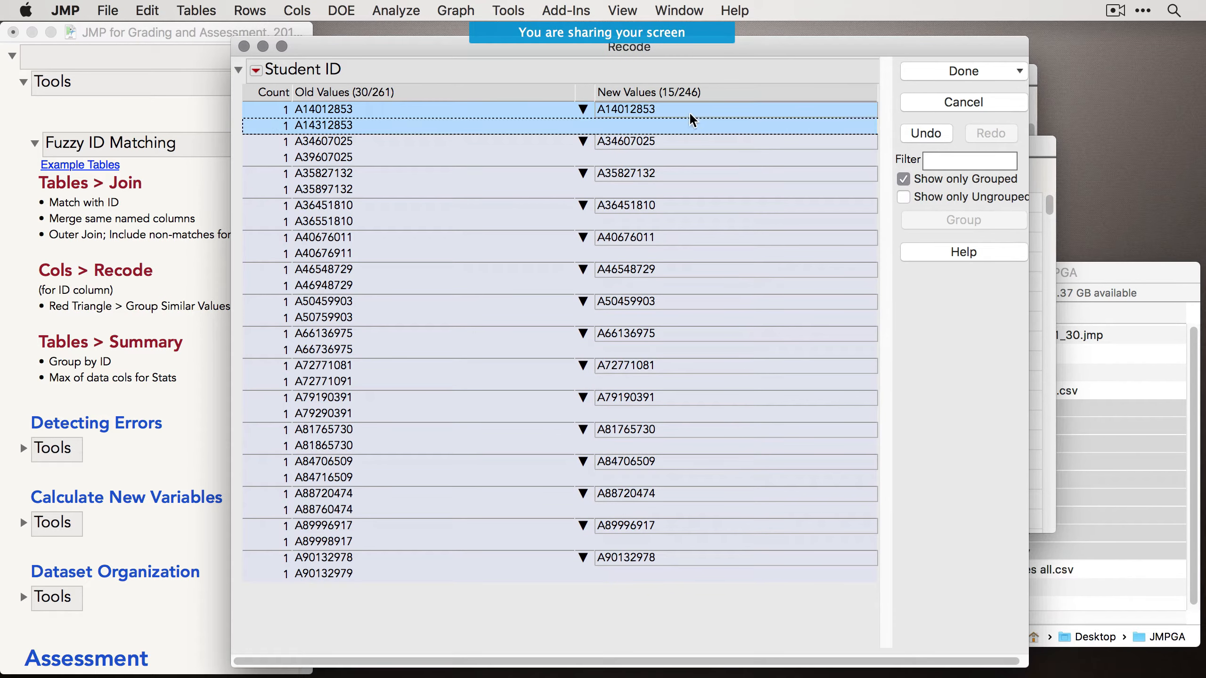
click(636, 108)
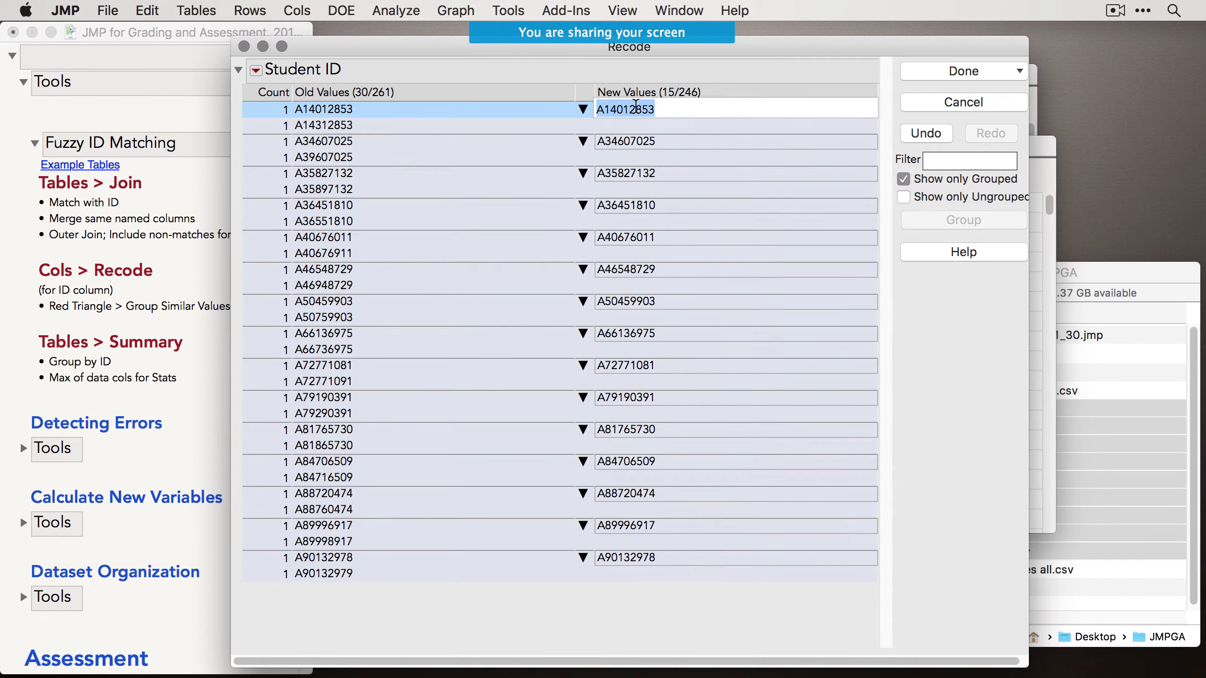
click(663, 107)
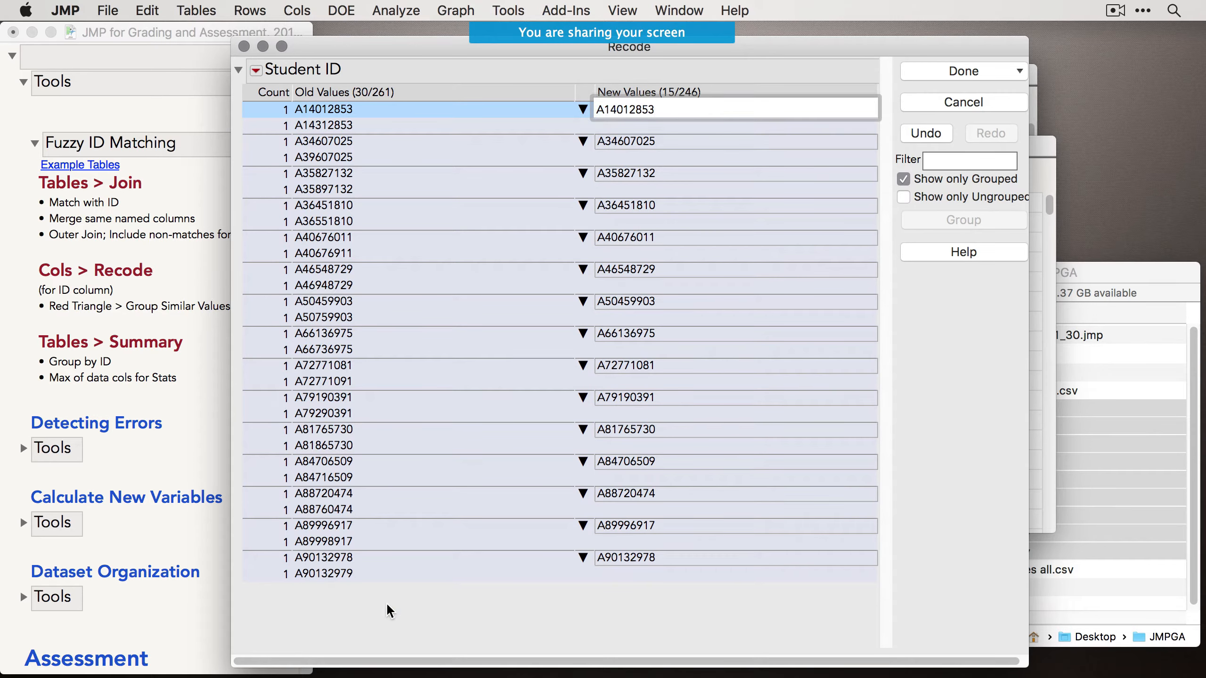
Apply the Student ID recode in place and check the missing Exam 1 scores in the joined table.
click(955, 71)
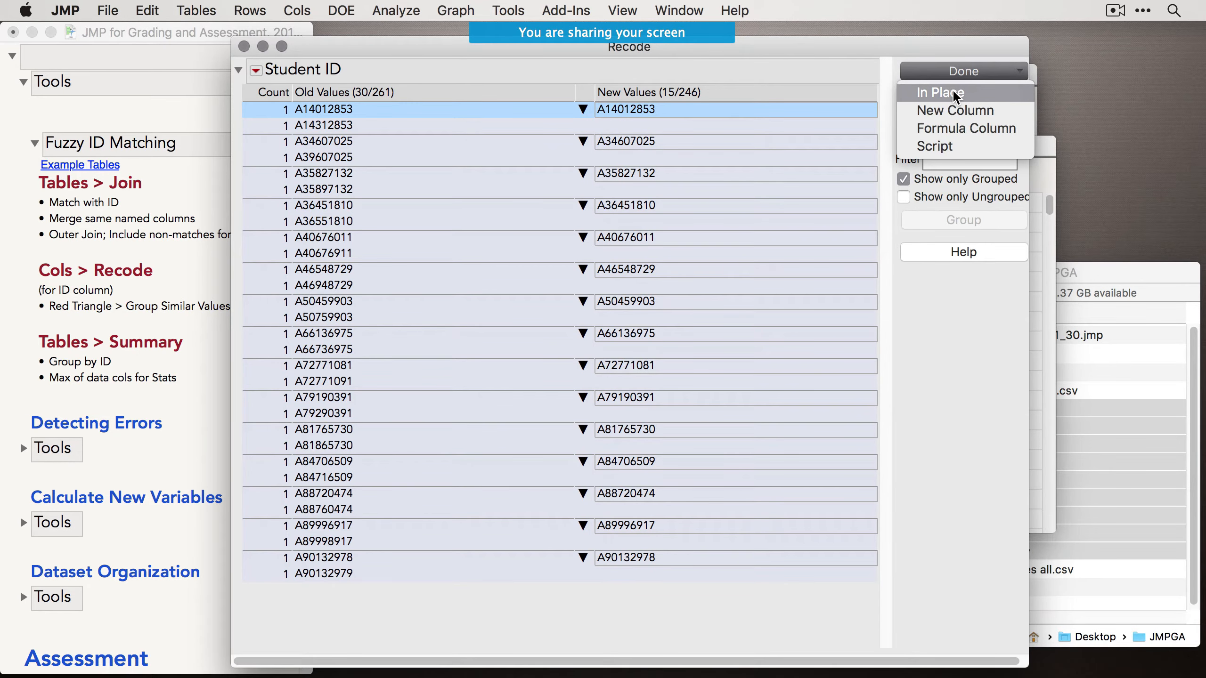
click(952, 92)
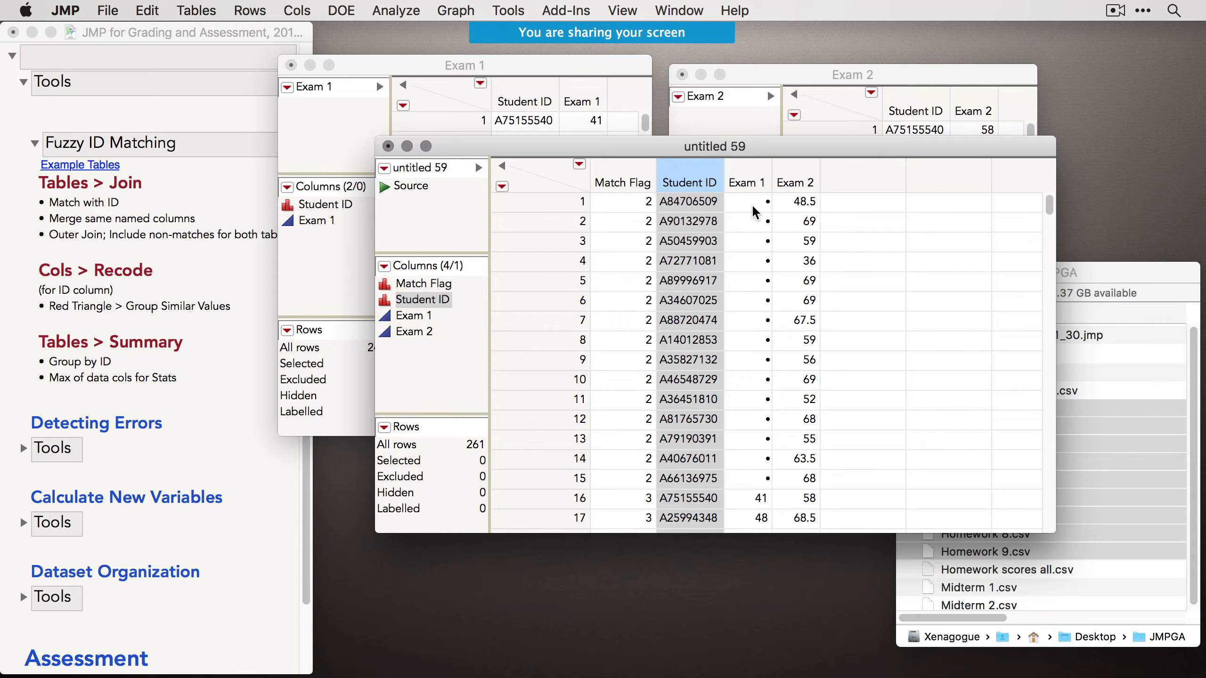
drag(755, 209, 747, 387)
click(751, 221)
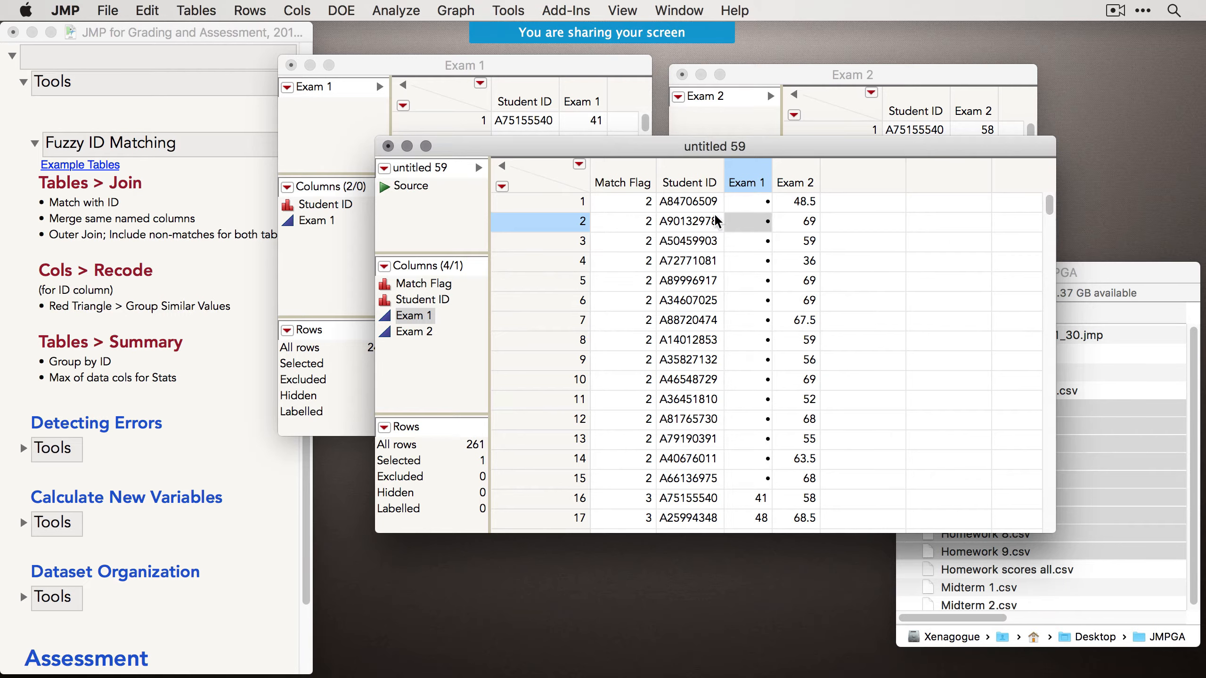
click(698, 261)
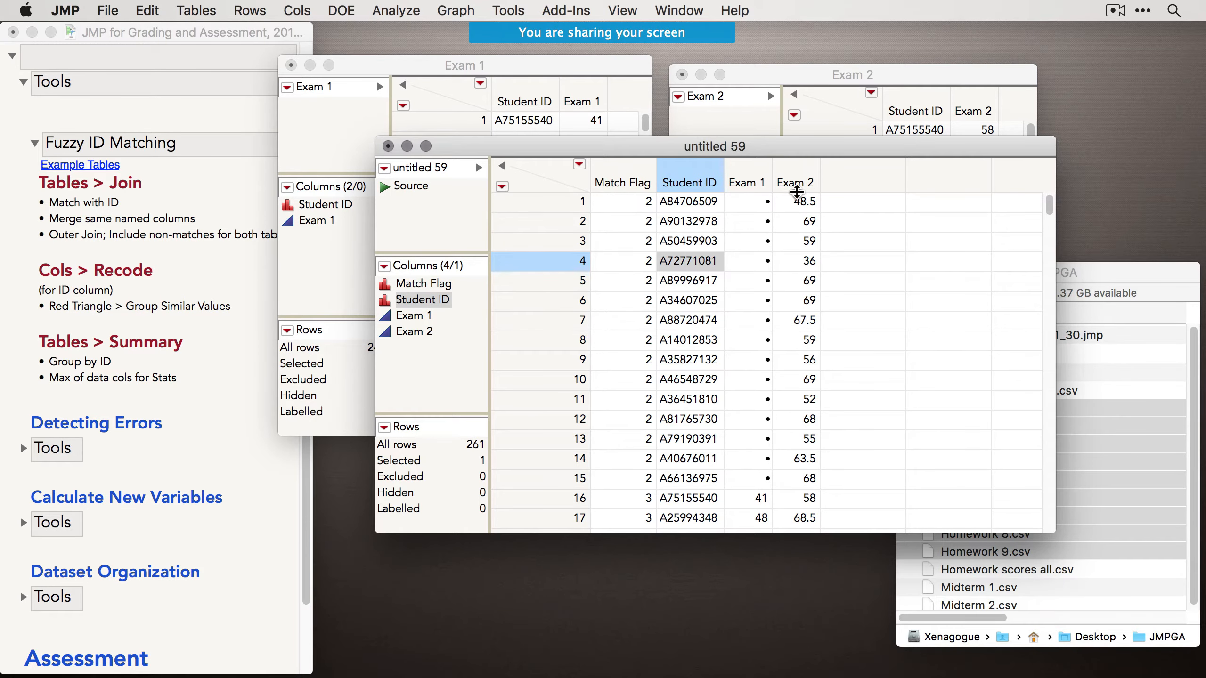
drag(730, 143, 724, 147)
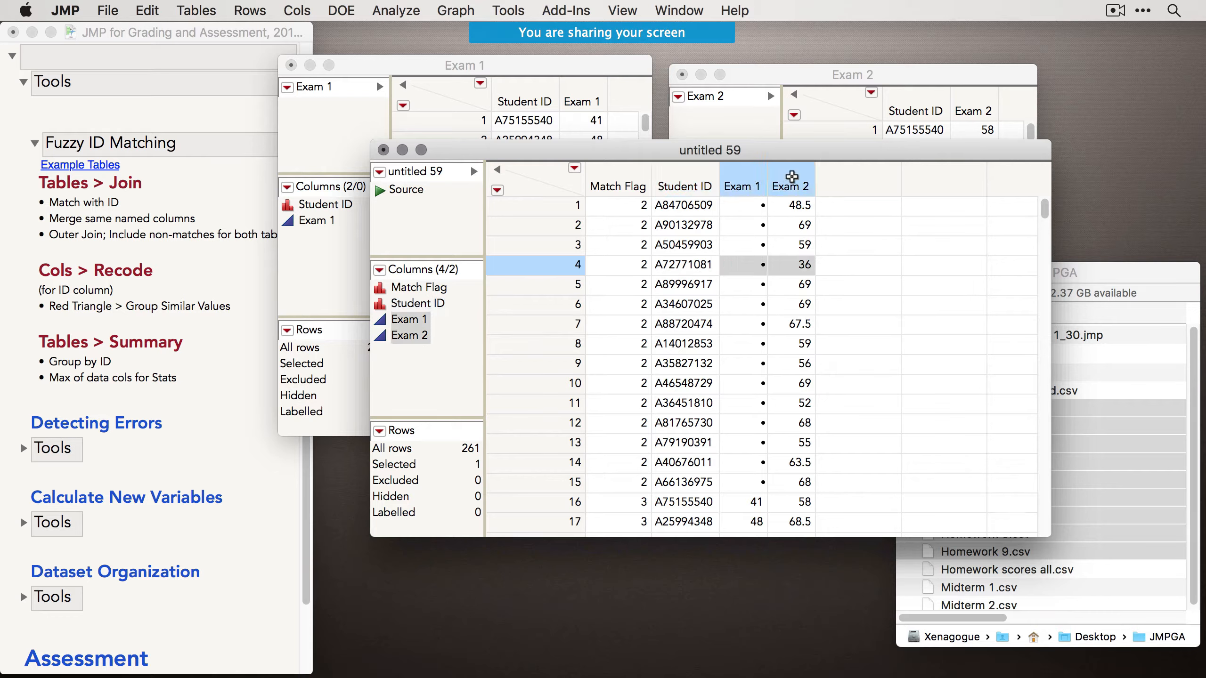
Start a Summary of the joined exam table and group it by Student ID.
drag(740, 183, 789, 180)
mouse_move(1046, 219)
mouse_down()
mouse_move(1046, 293)
mouse_move(1046, 218)
mouse_up()
click(197, 10)
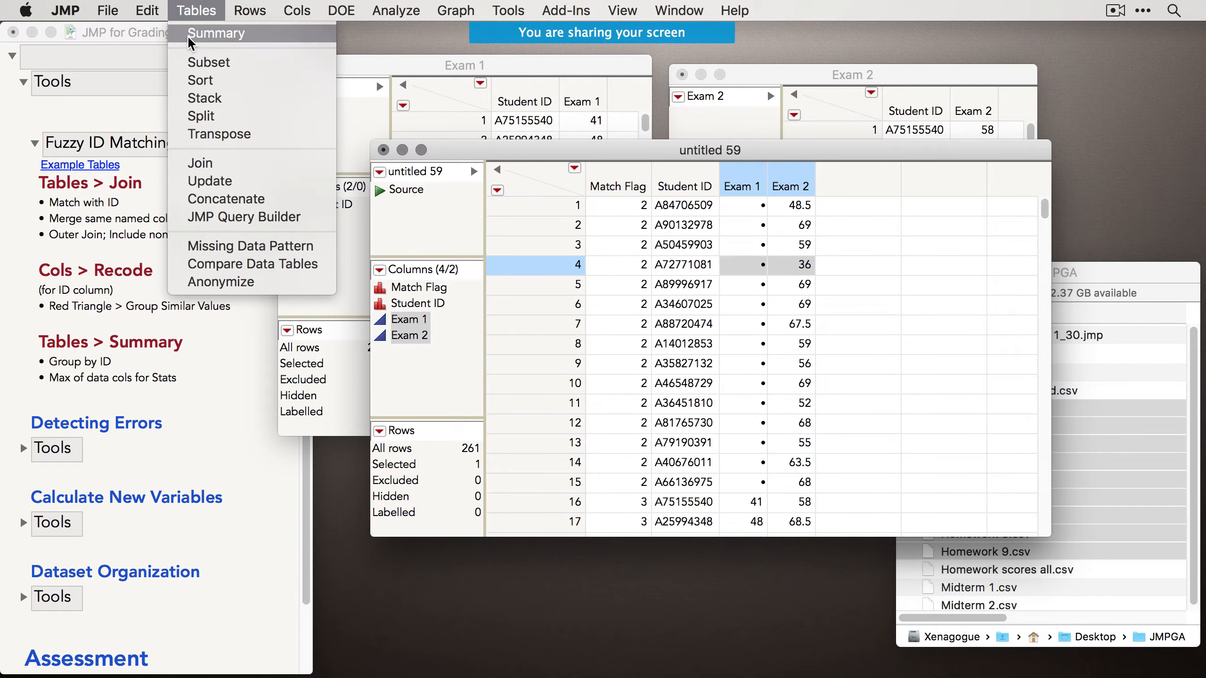
click(216, 33)
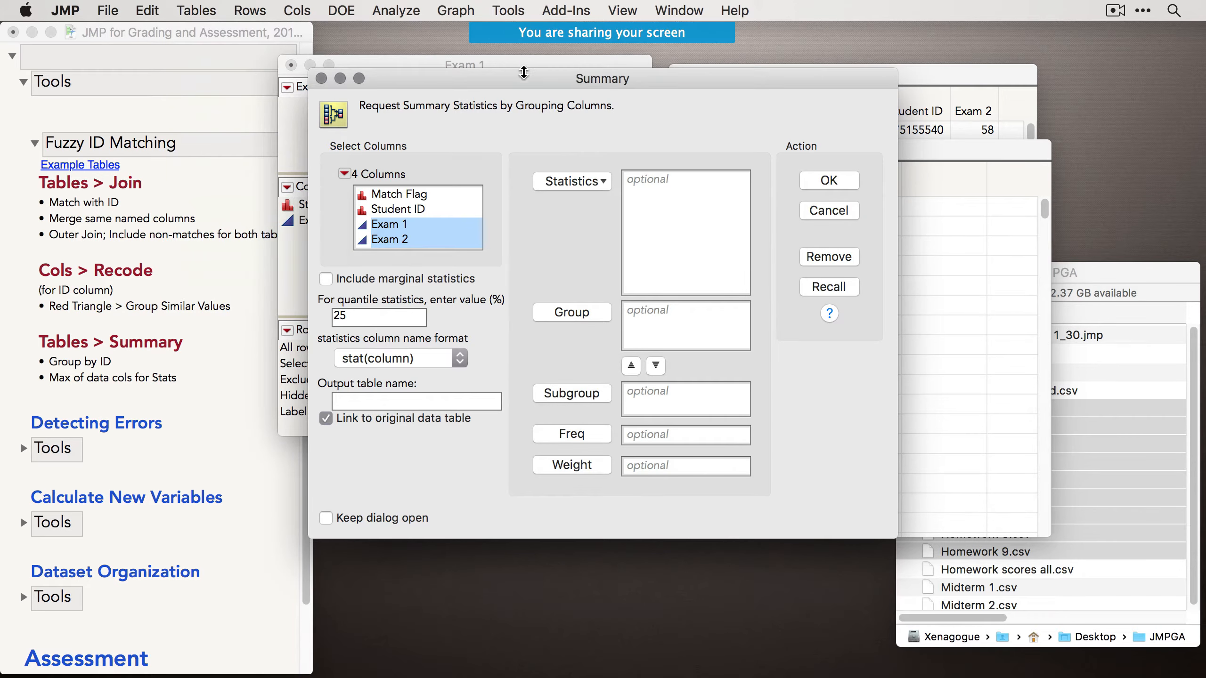
drag(524, 72, 580, 144)
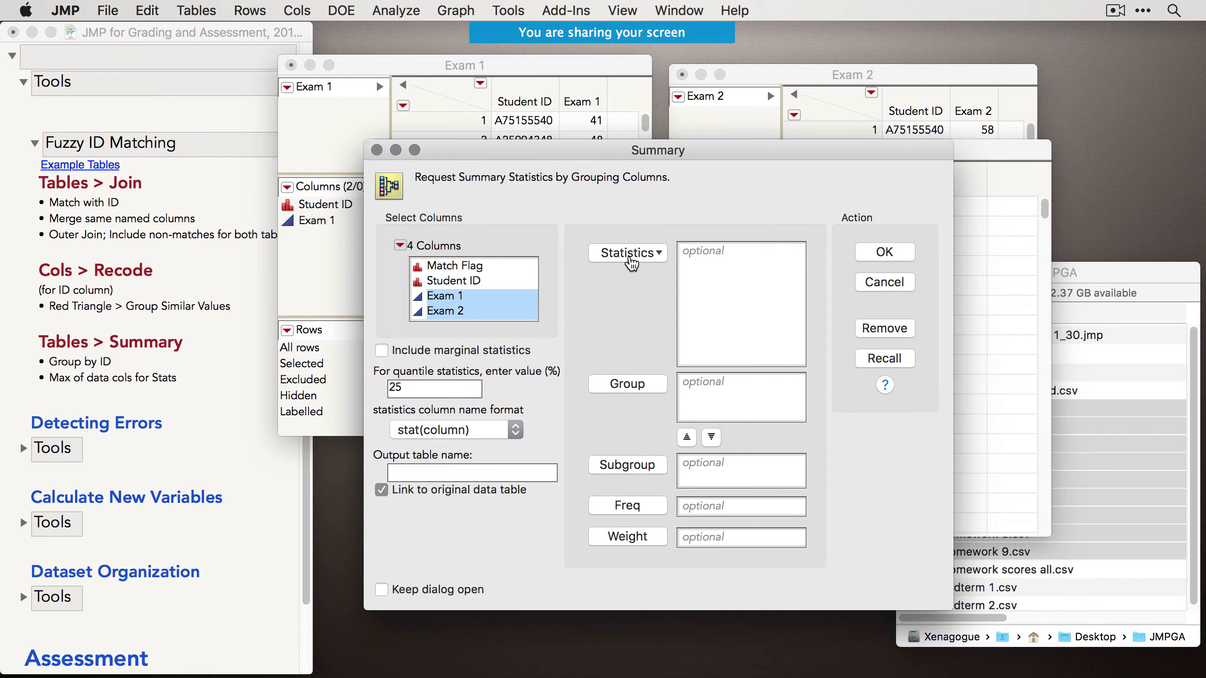
click(631, 263)
click(632, 214)
drag(639, 155, 615, 170)
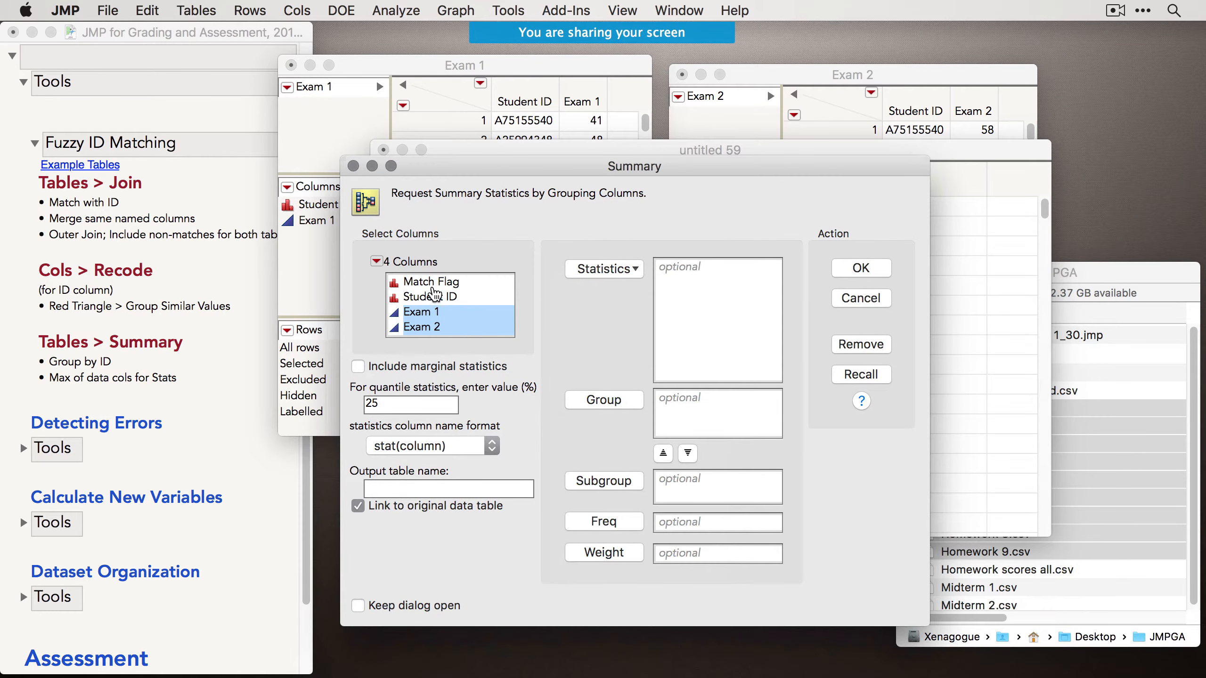
click(433, 296)
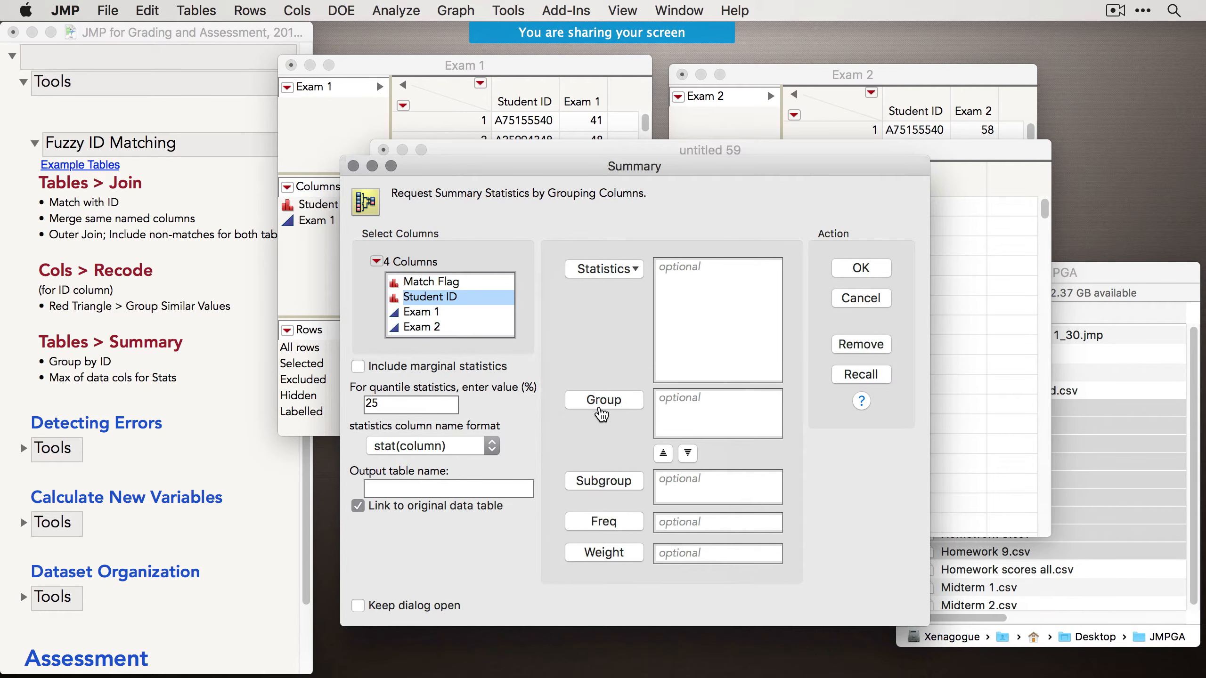
click(599, 405)
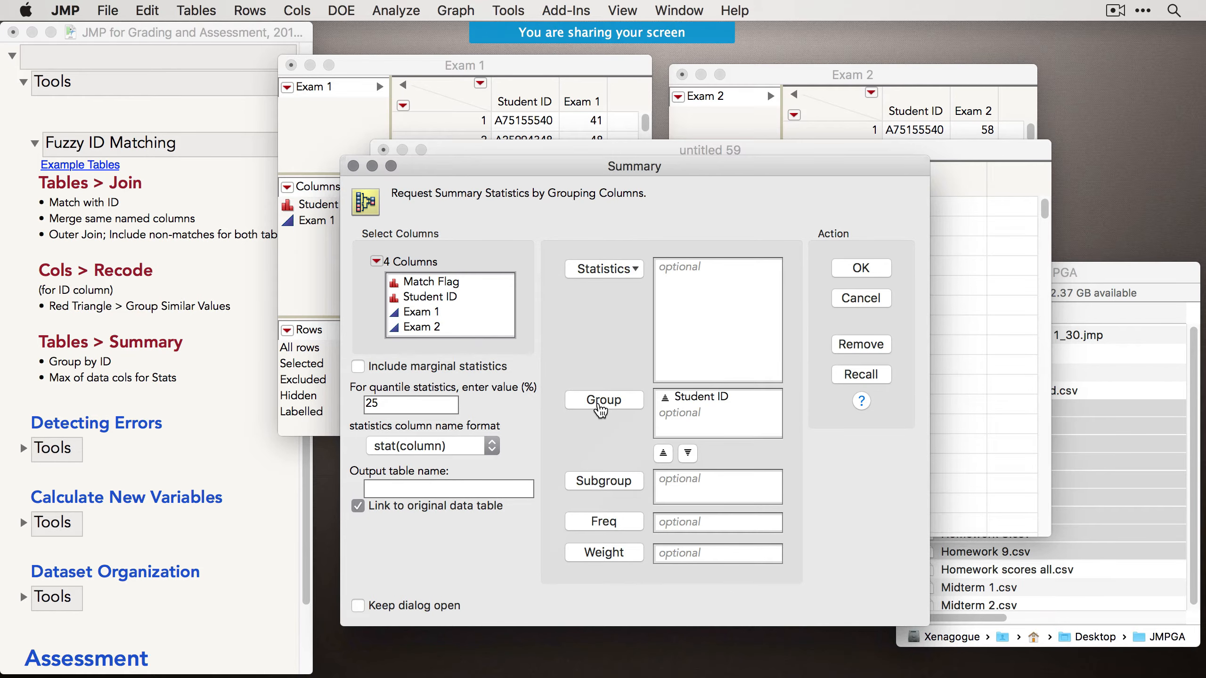
drag(715, 164, 718, 381)
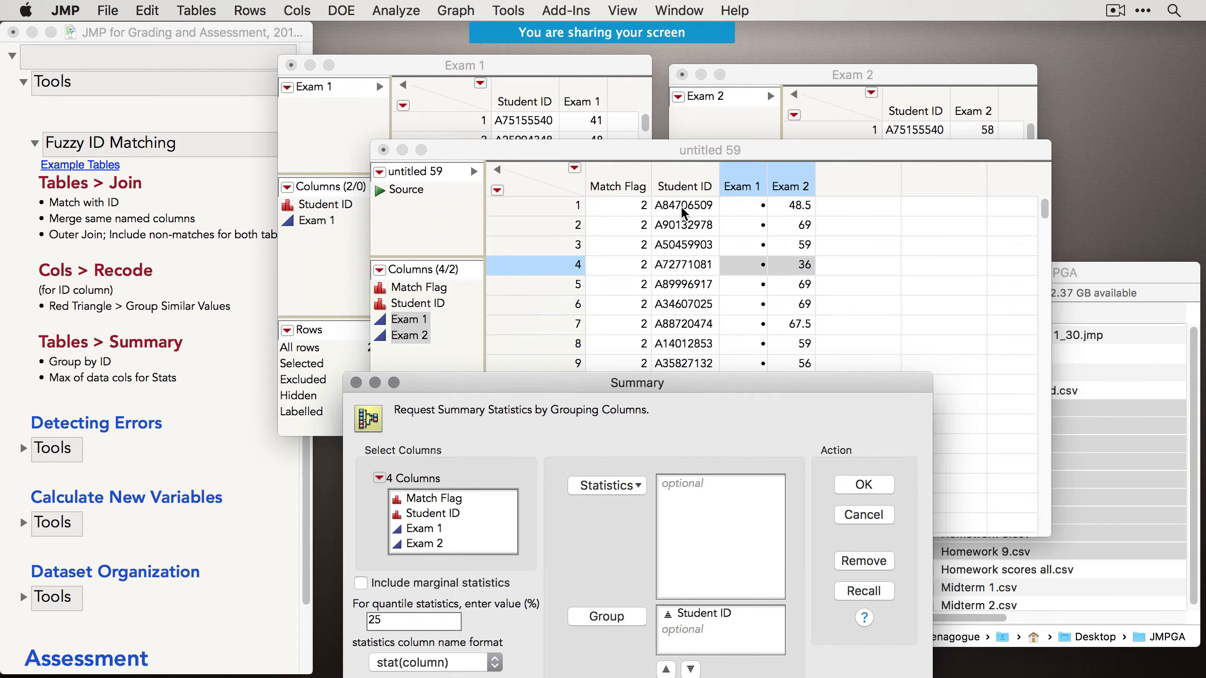
drag(679, 381, 684, 234)
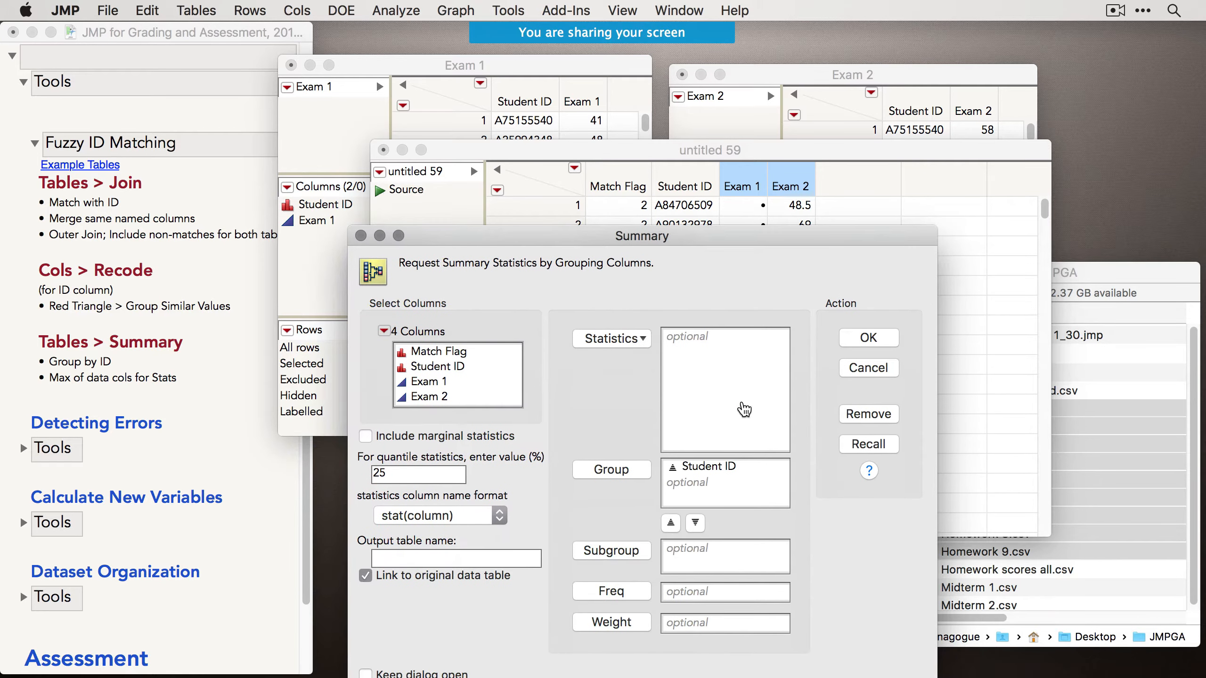
Add the Max statistic for Exam 1 and Exam 2 and create the summary table.
drag(478, 385, 449, 397)
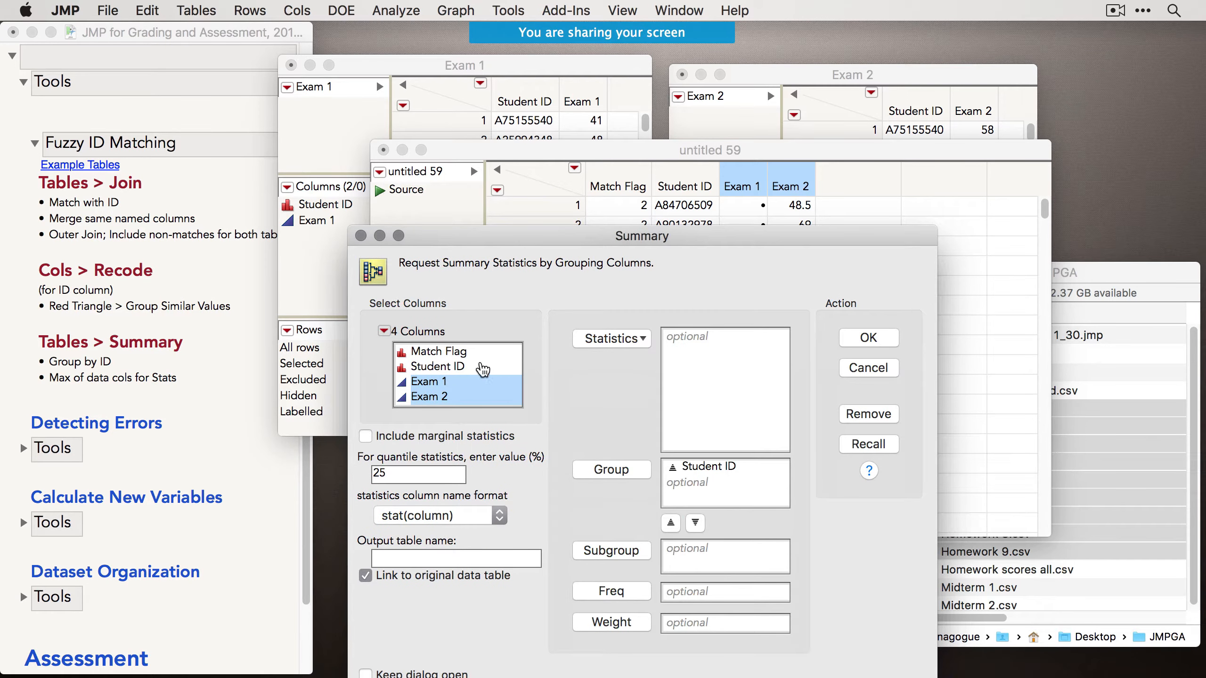
click(641, 339)
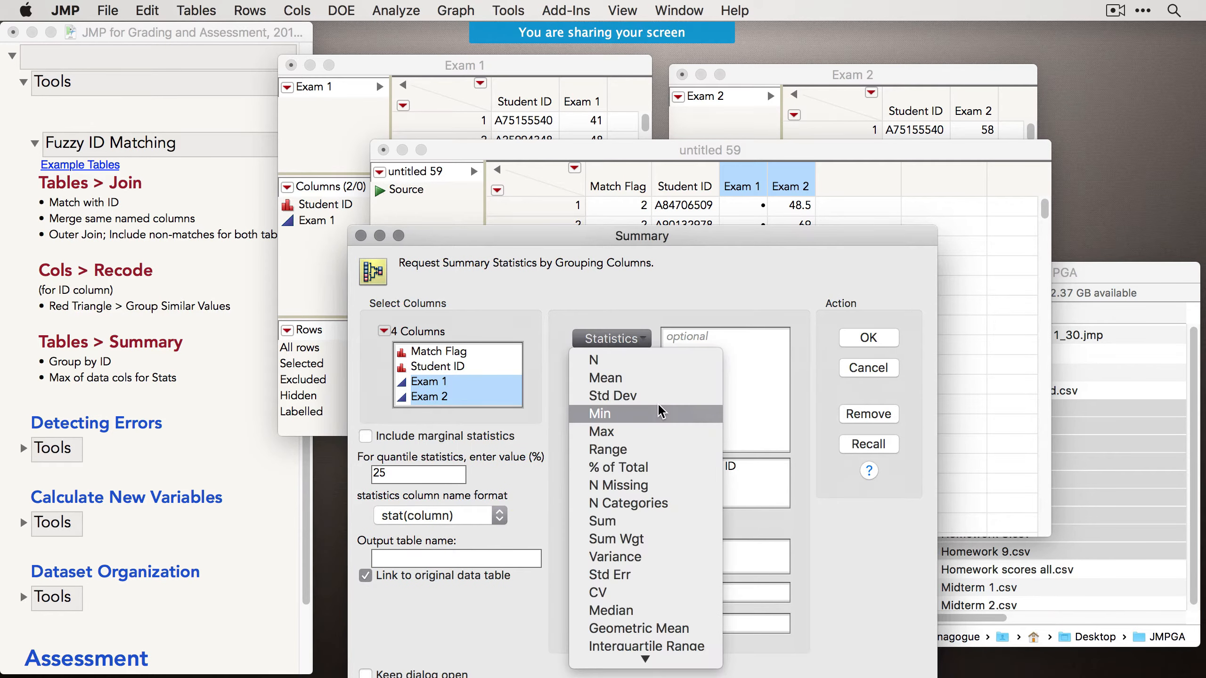
click(658, 431)
drag(682, 236, 683, 288)
click(683, 152)
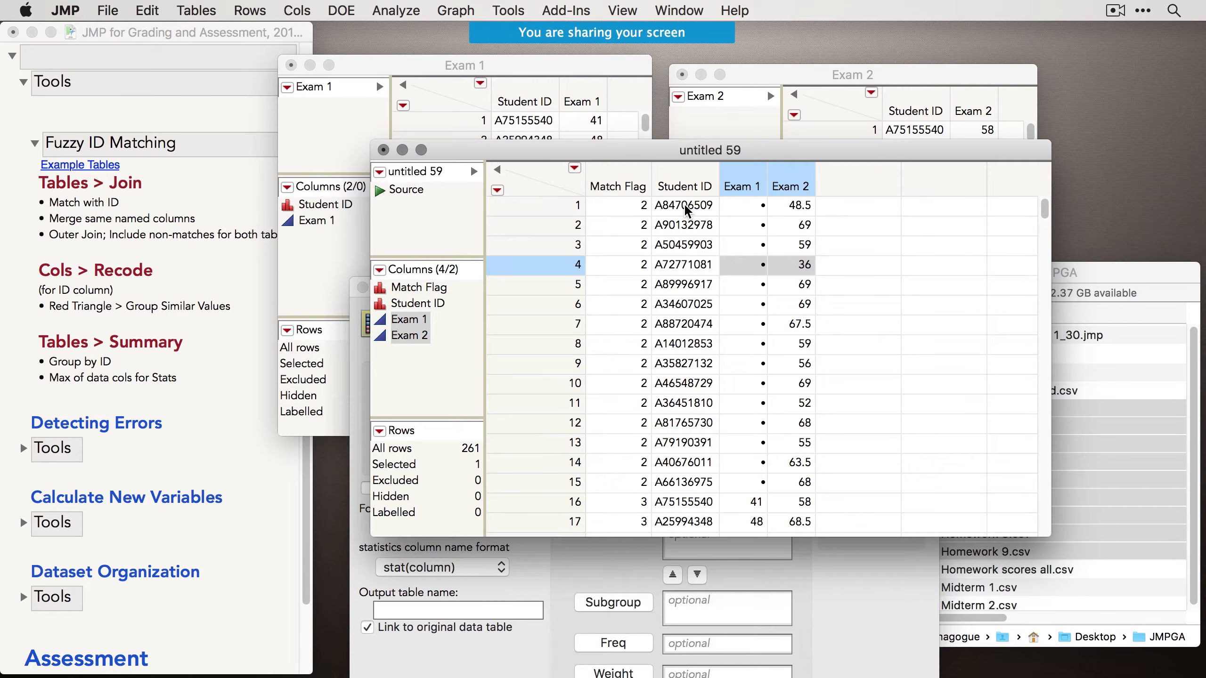
click(757, 207)
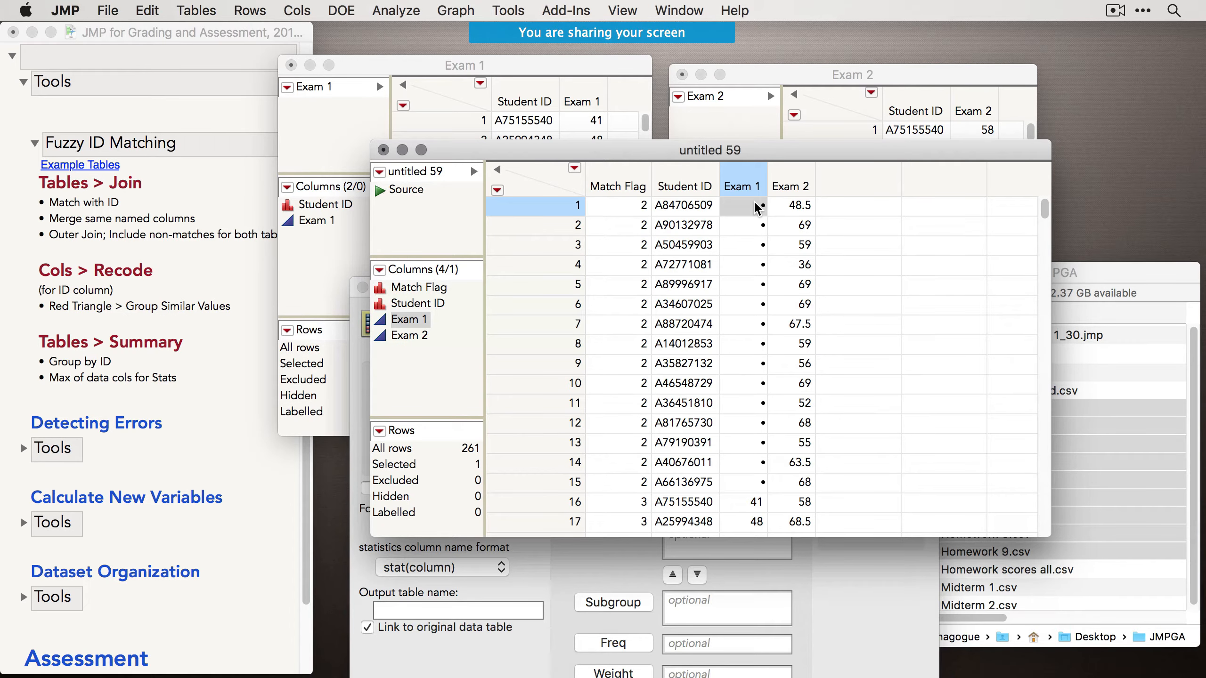
click(848, 622)
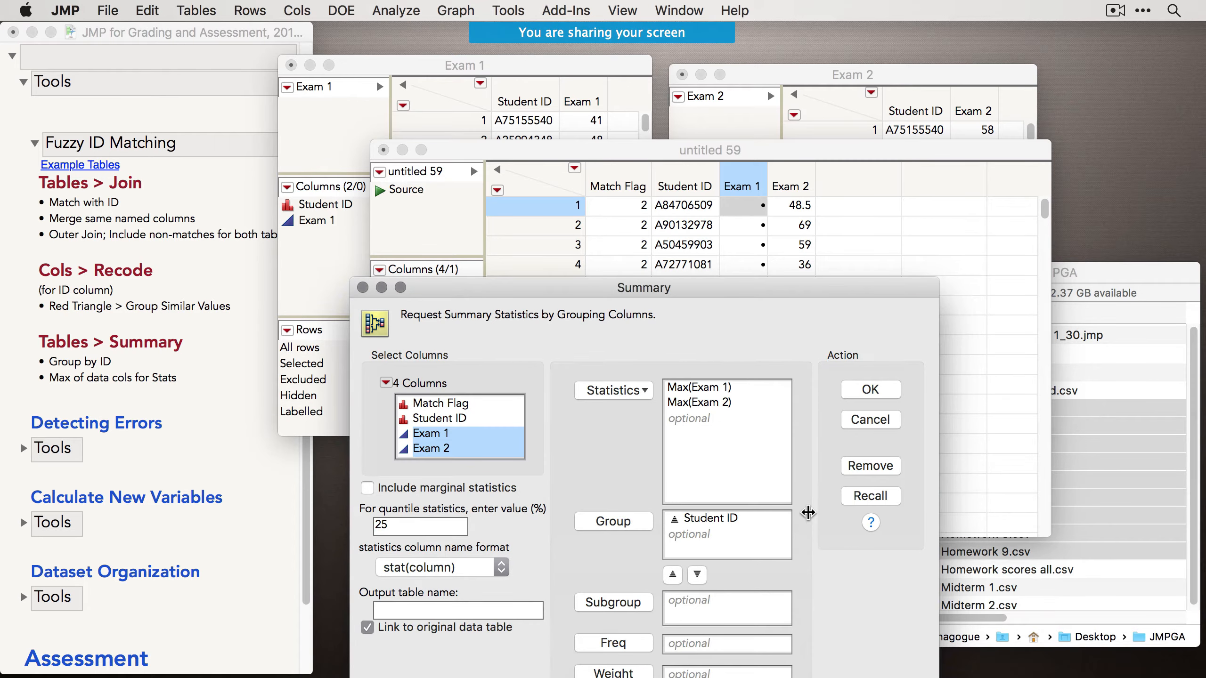
click(891, 389)
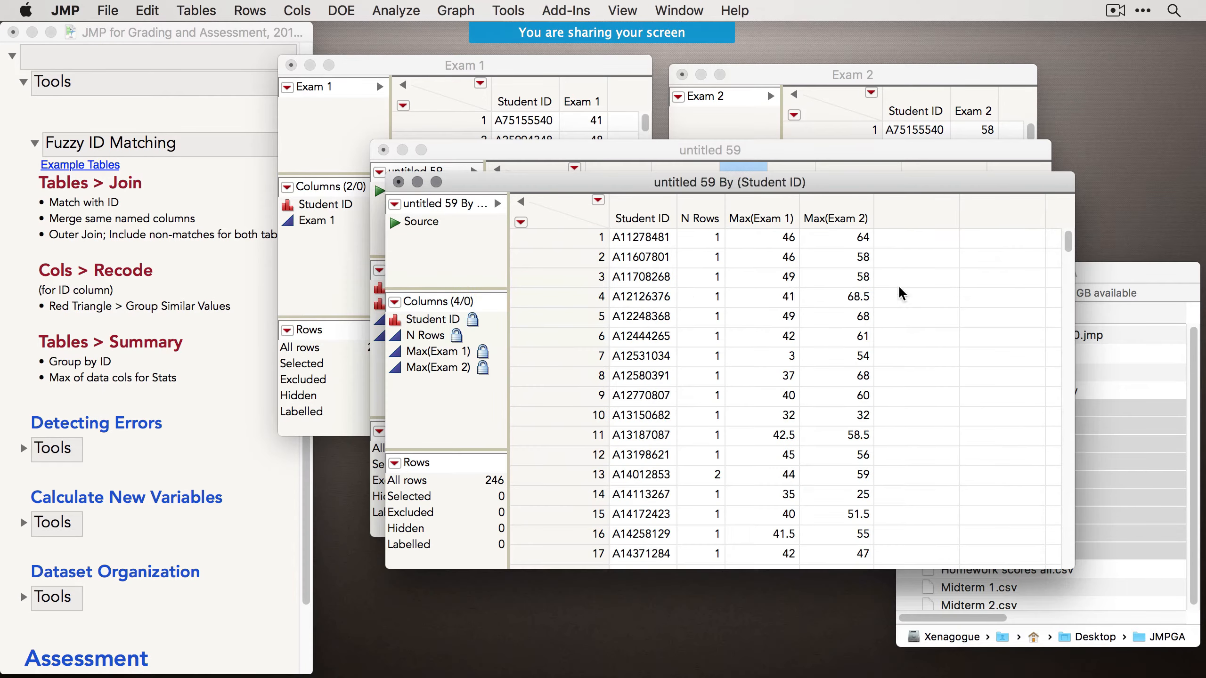
Compare the row counts of the summary, joined and exam tables, and examine the combined exam scores in summary row 13.
drag(631, 186, 814, 188)
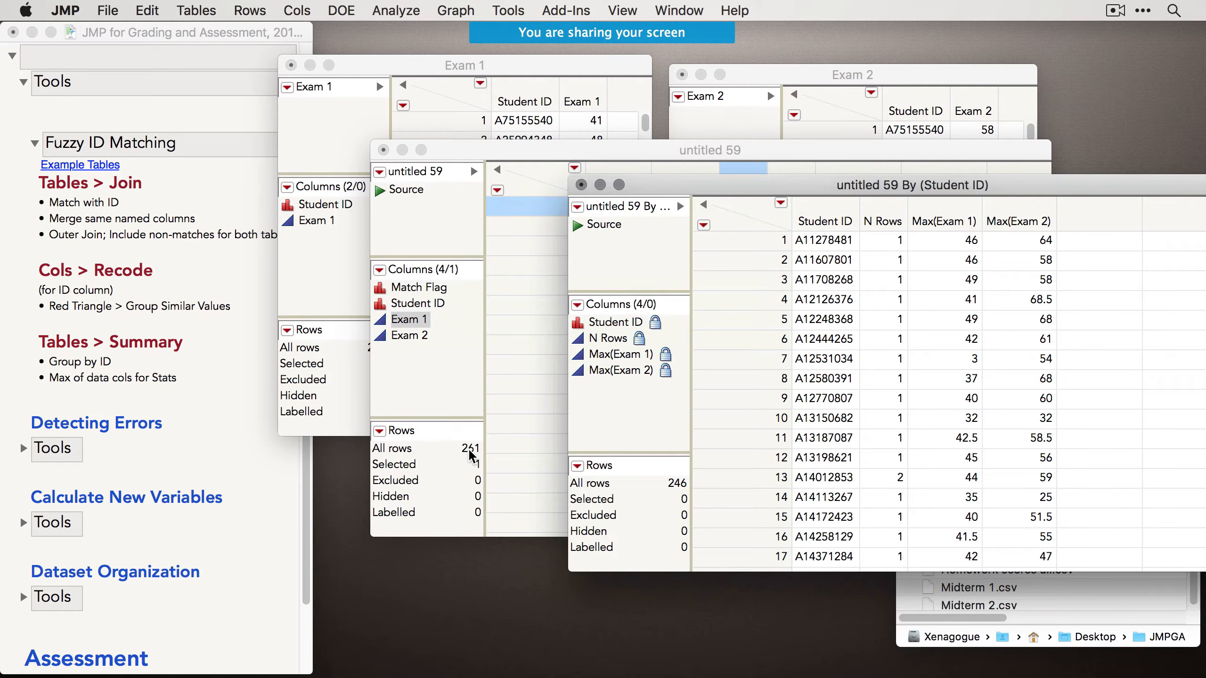
drag(850, 185, 802, 178)
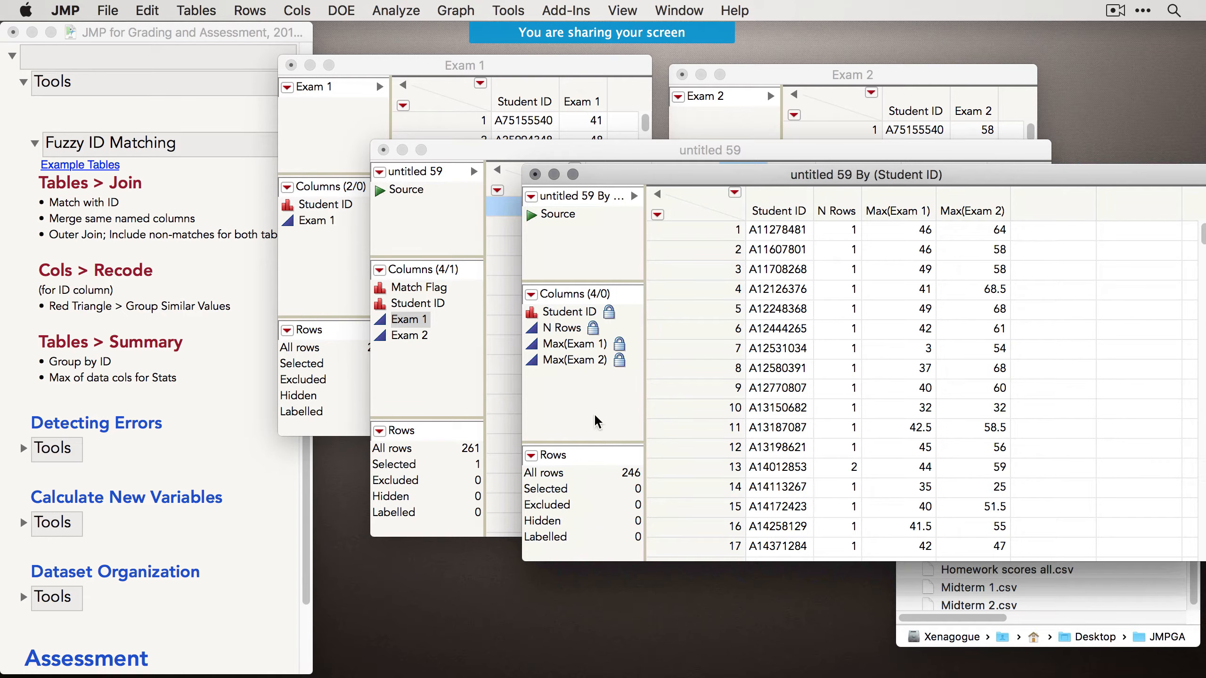
click(575, 80)
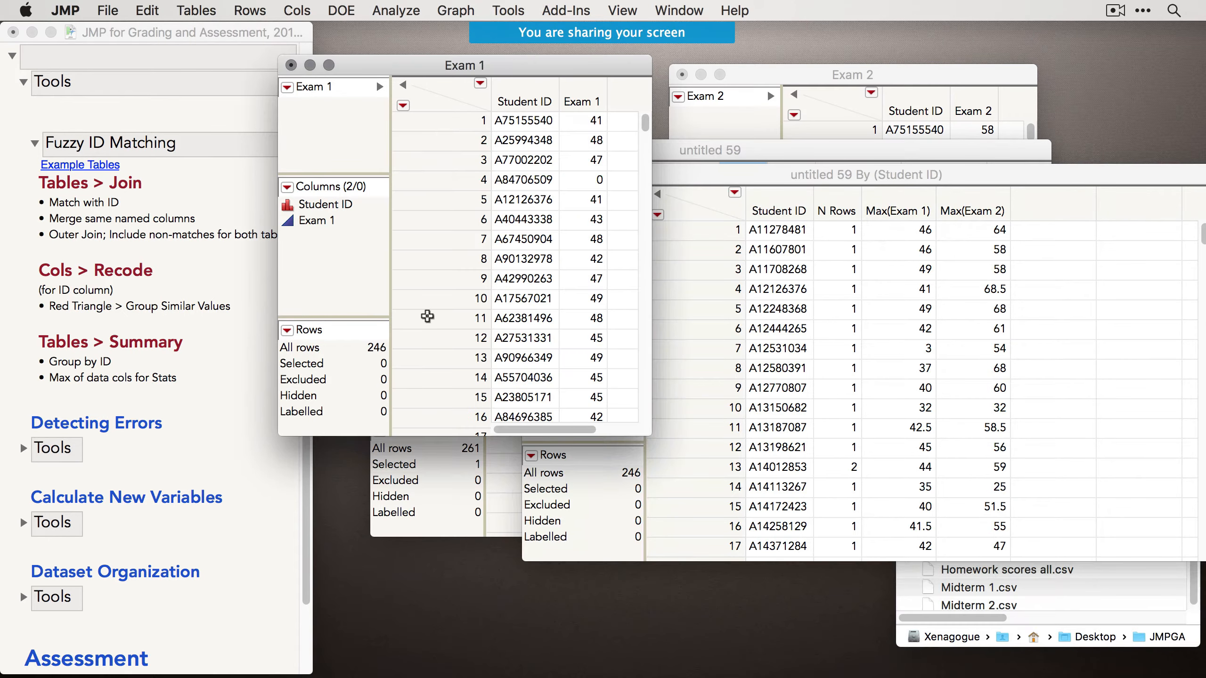
drag(760, 76, 751, 66)
drag(1059, 183, 1029, 195)
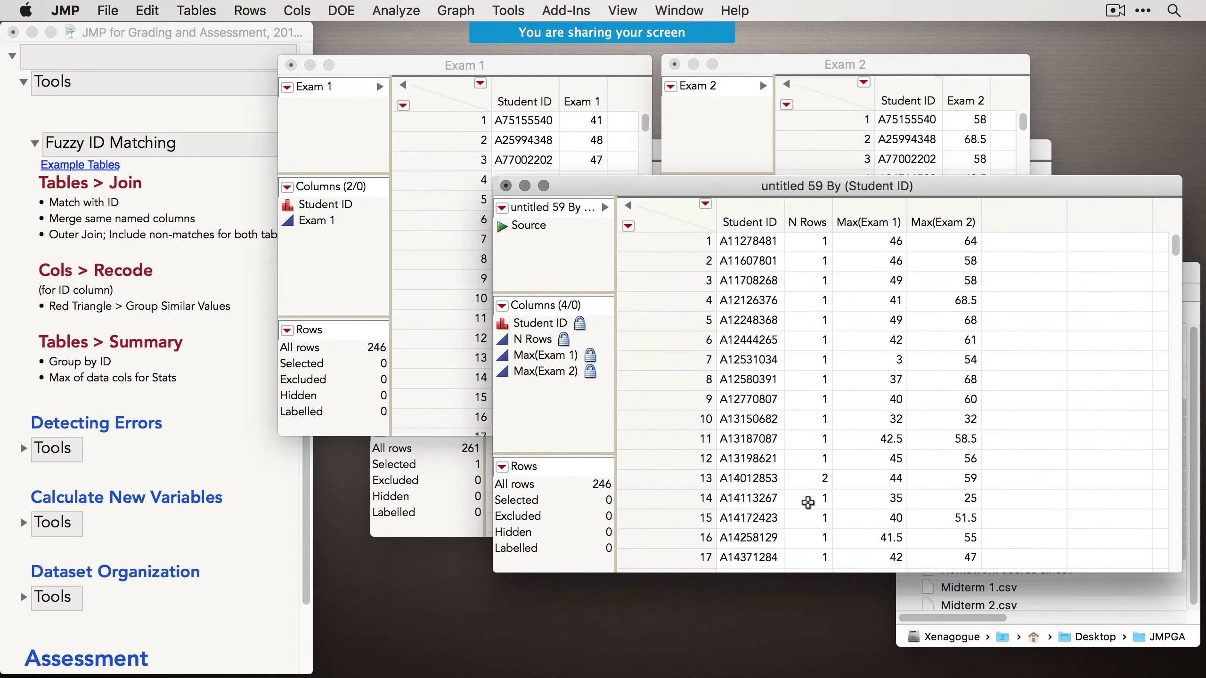
click(810, 478)
click(748, 479)
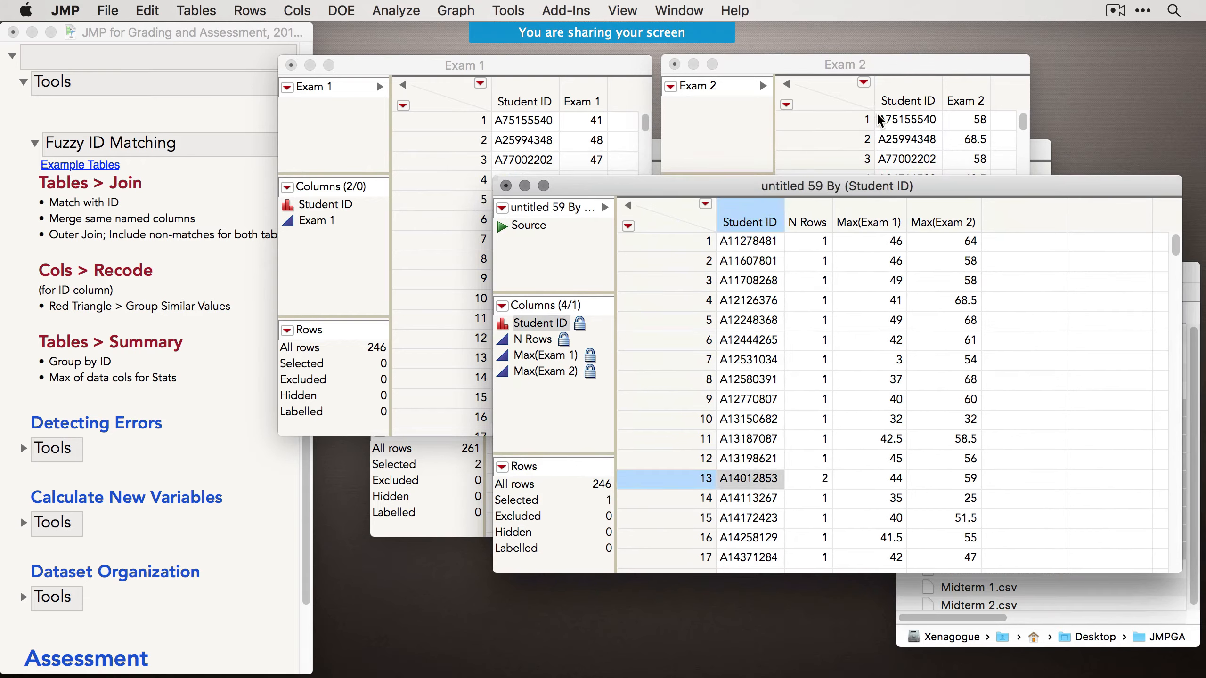
click(895, 479)
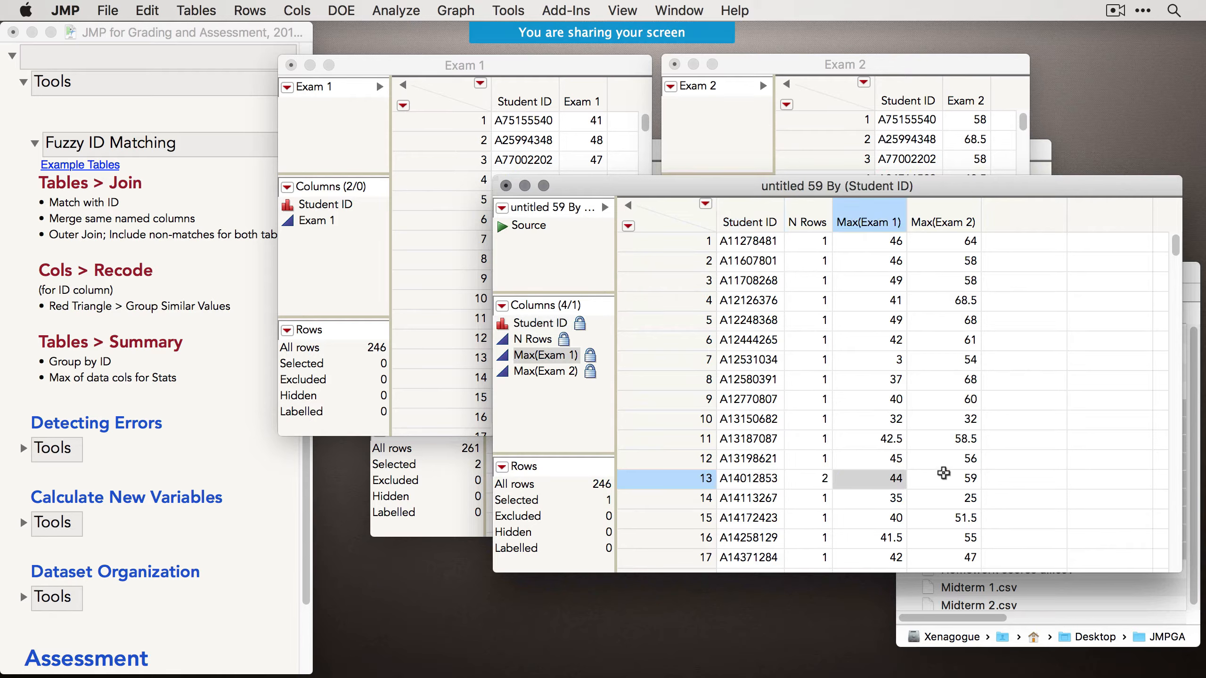
click(945, 473)
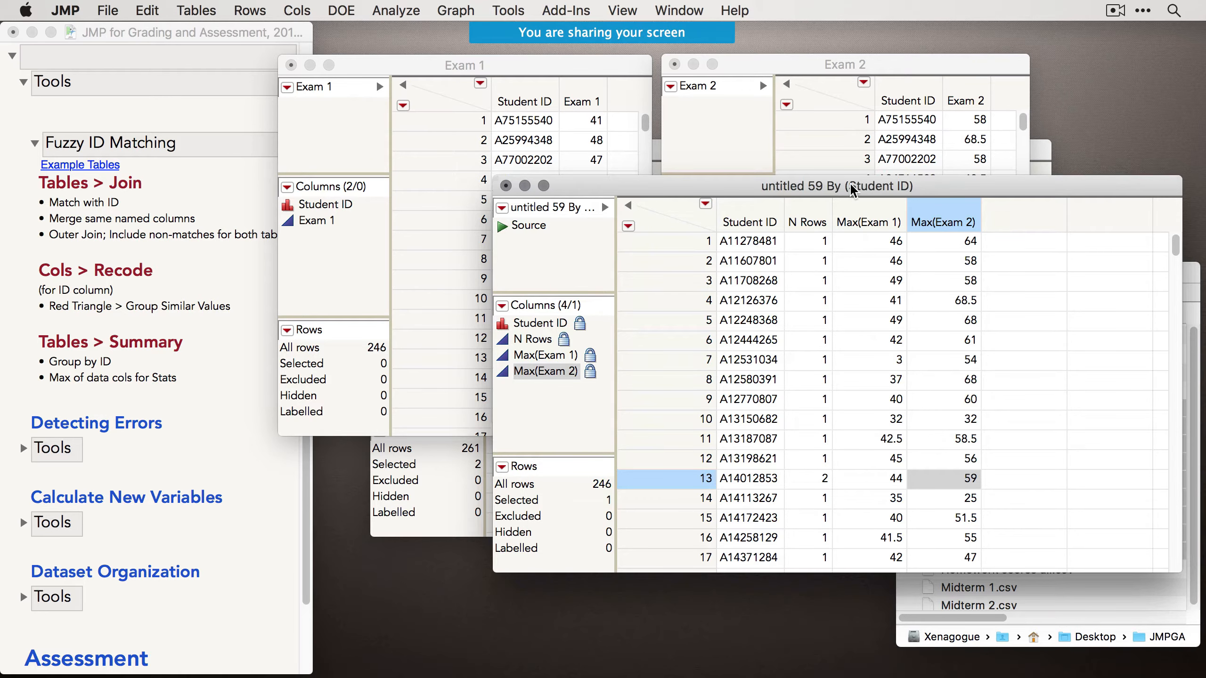
drag(853, 190, 707, 153)
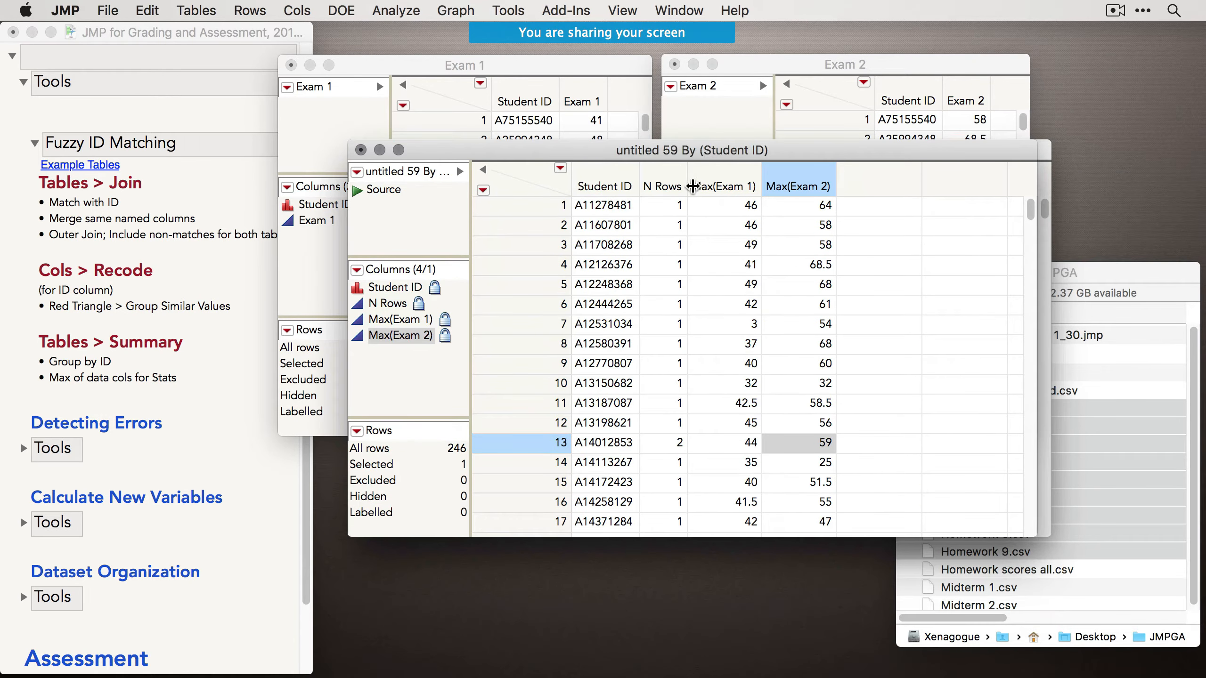
Close the summary, Exam 1, Exam 2 and joined tables without saving changes.
click(361, 150)
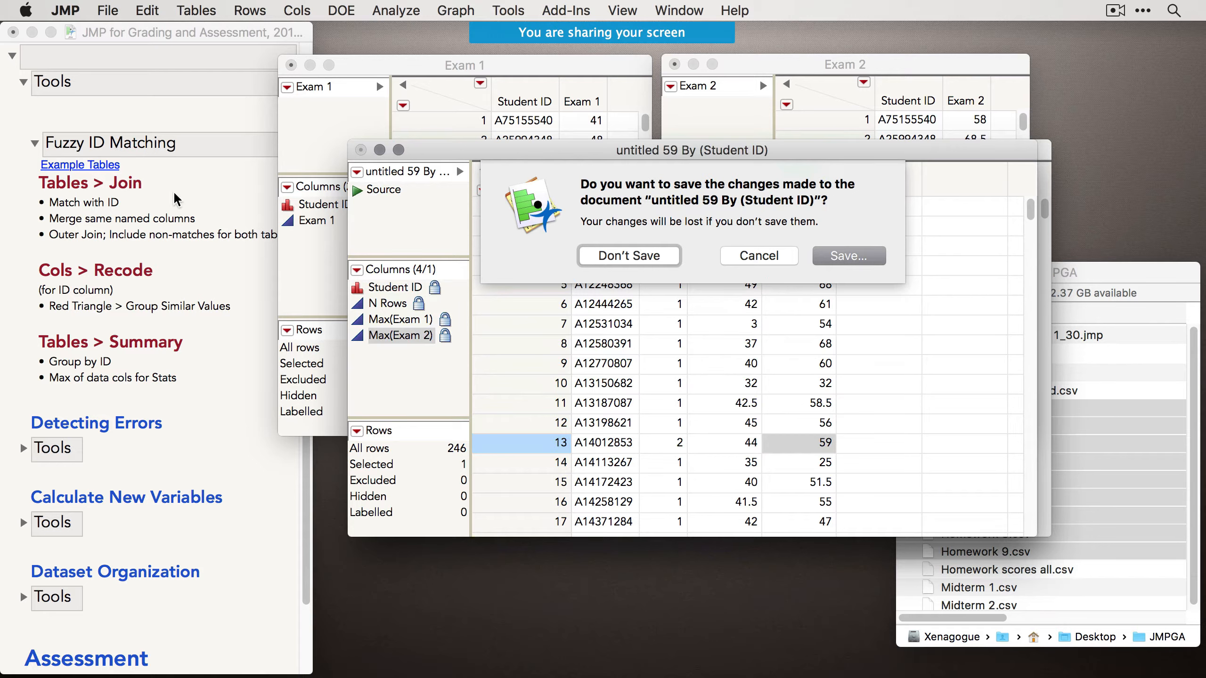
click(626, 256)
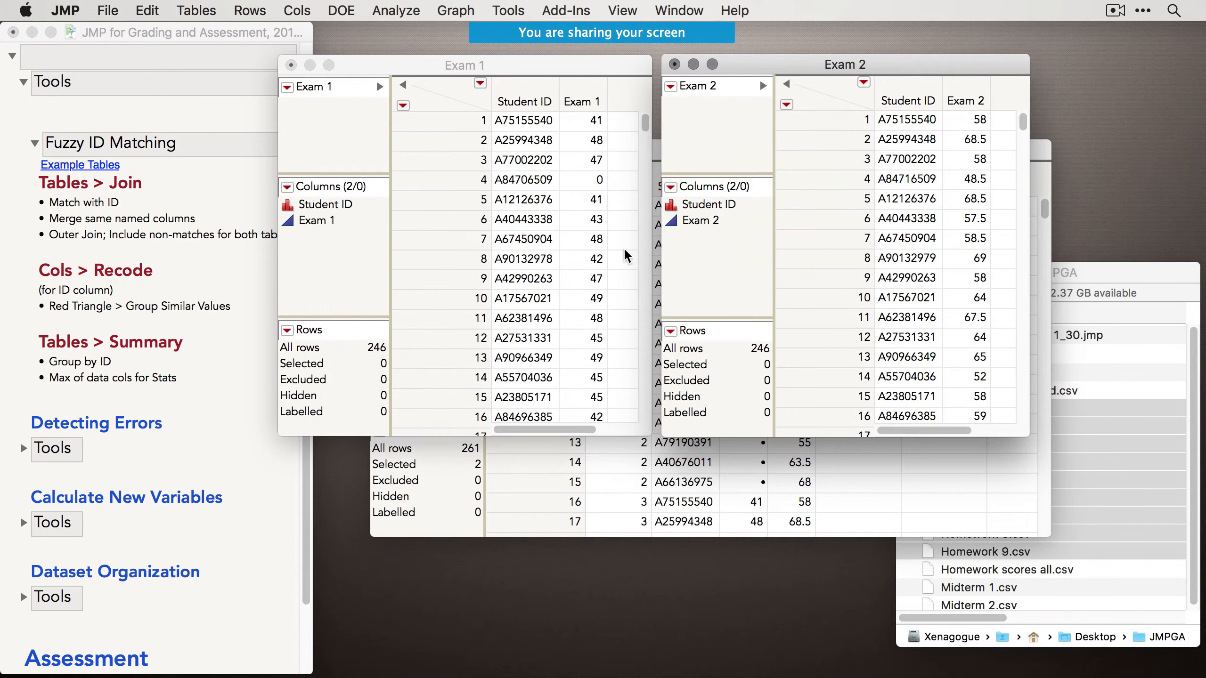
click(291, 65)
click(401, 171)
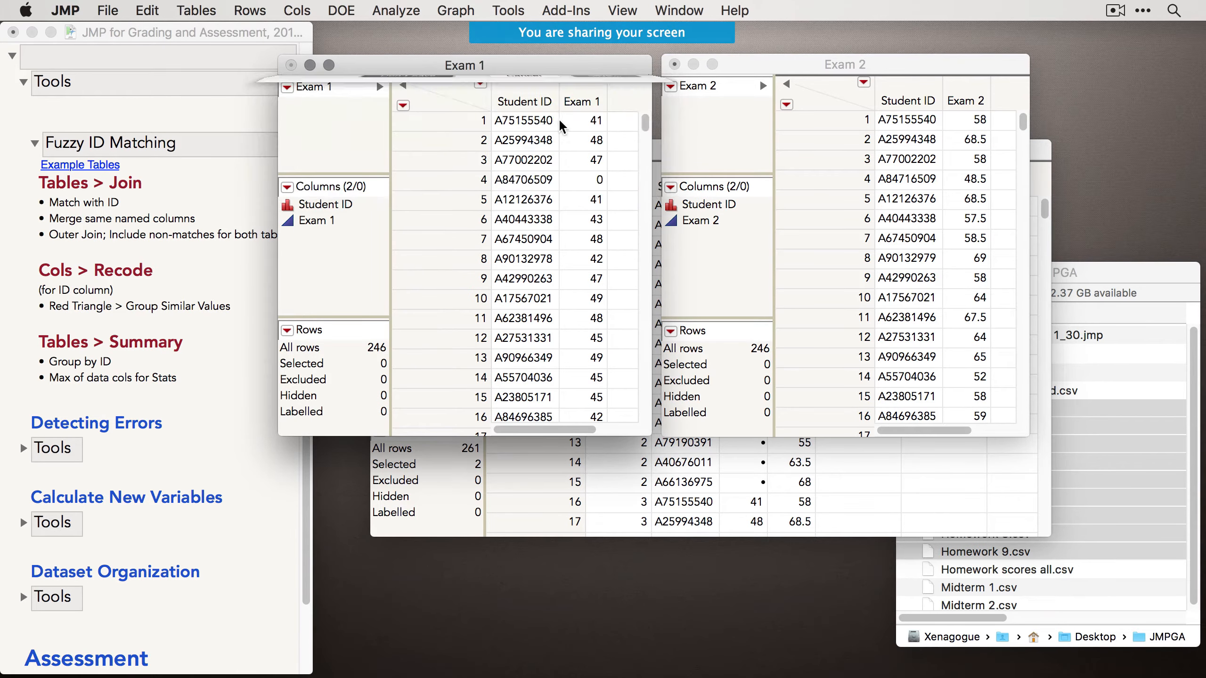
click(674, 65)
click(783, 171)
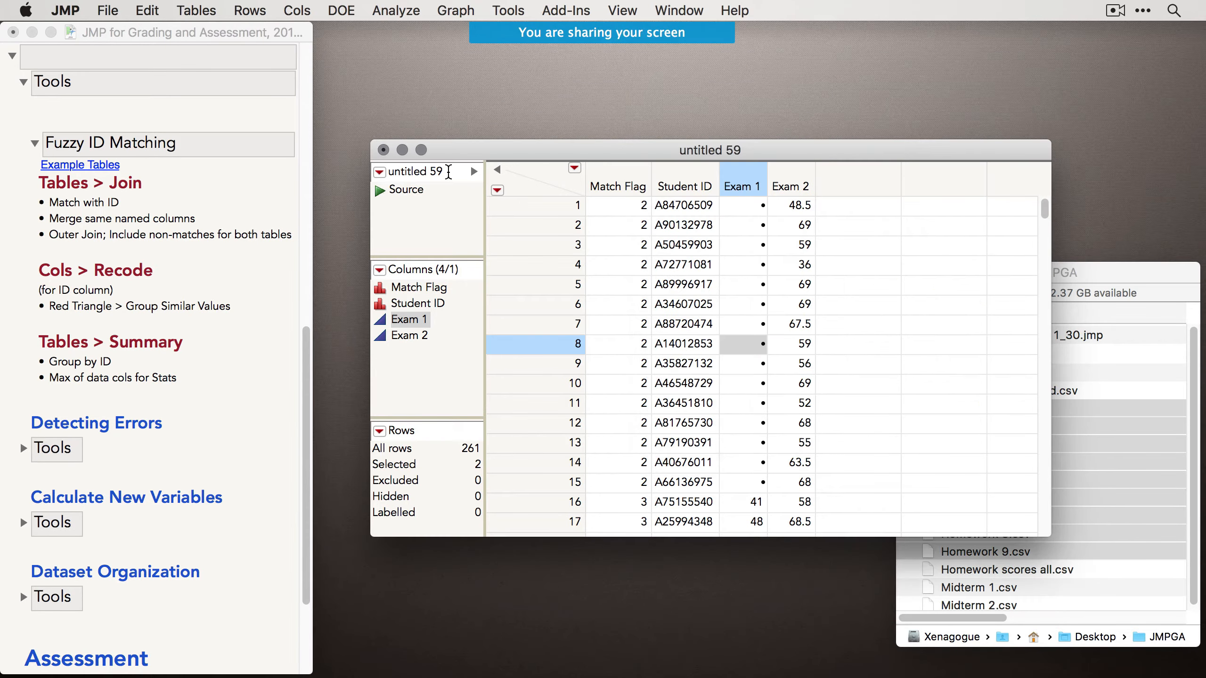
click(383, 150)
click(634, 238)
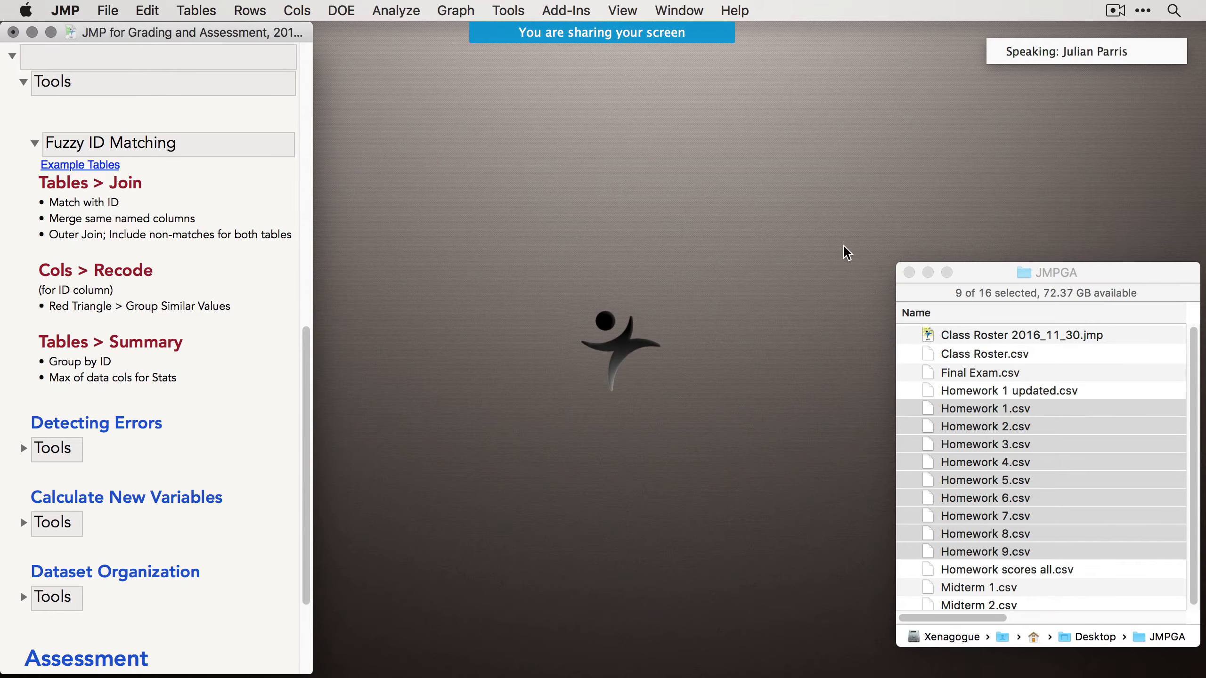
Switch to Finder and open Class Roster 2016_11_30.jmp from the JMPGA folder in JMP.
drag(1105, 273, 1093, 267)
click(311, 10)
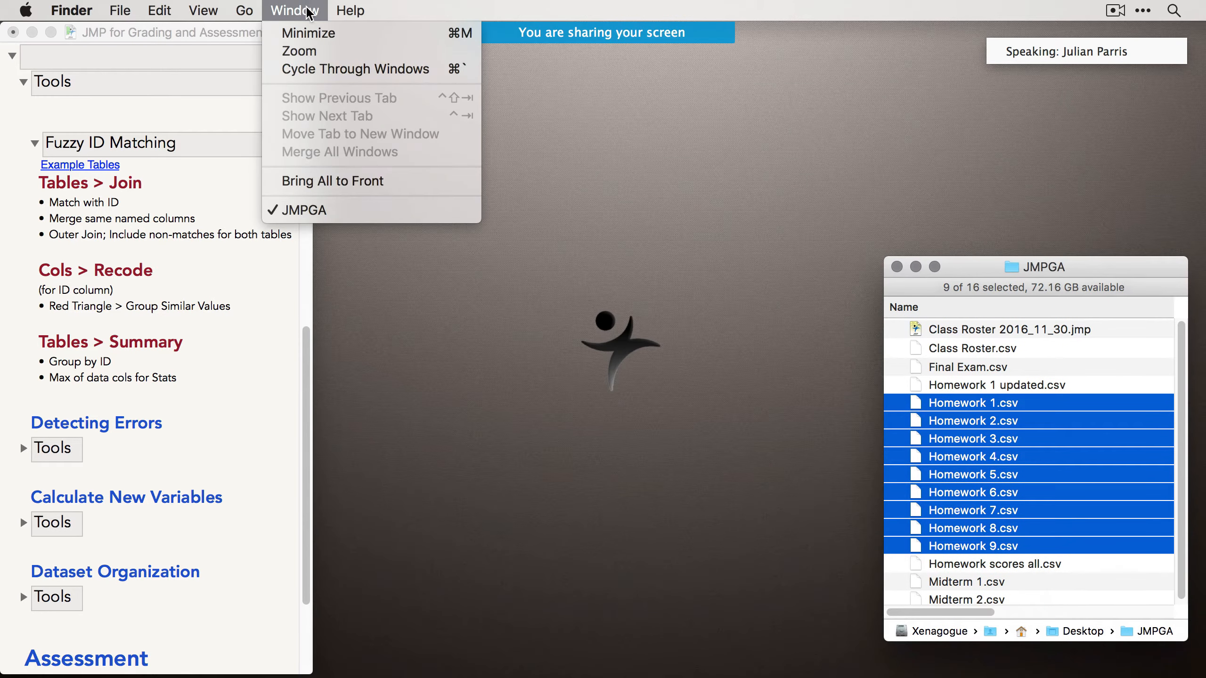
click(662, 186)
click(304, 8)
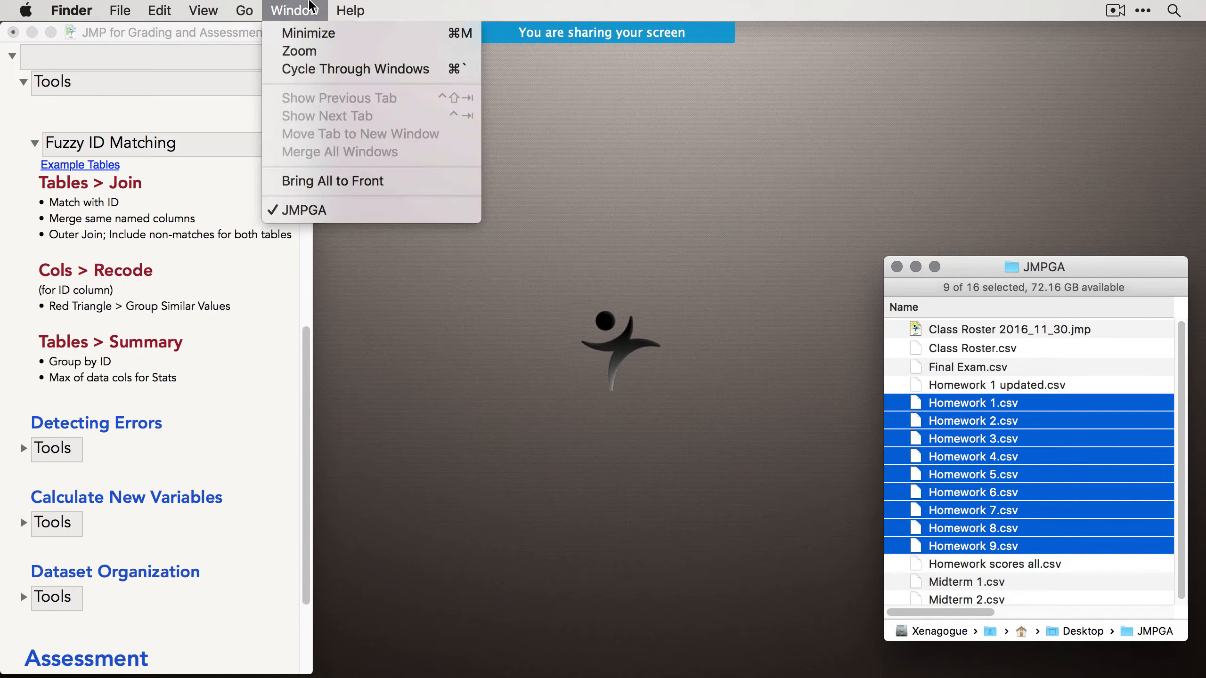
click(212, 152)
drag(986, 277, 932, 268)
double_click(913, 316)
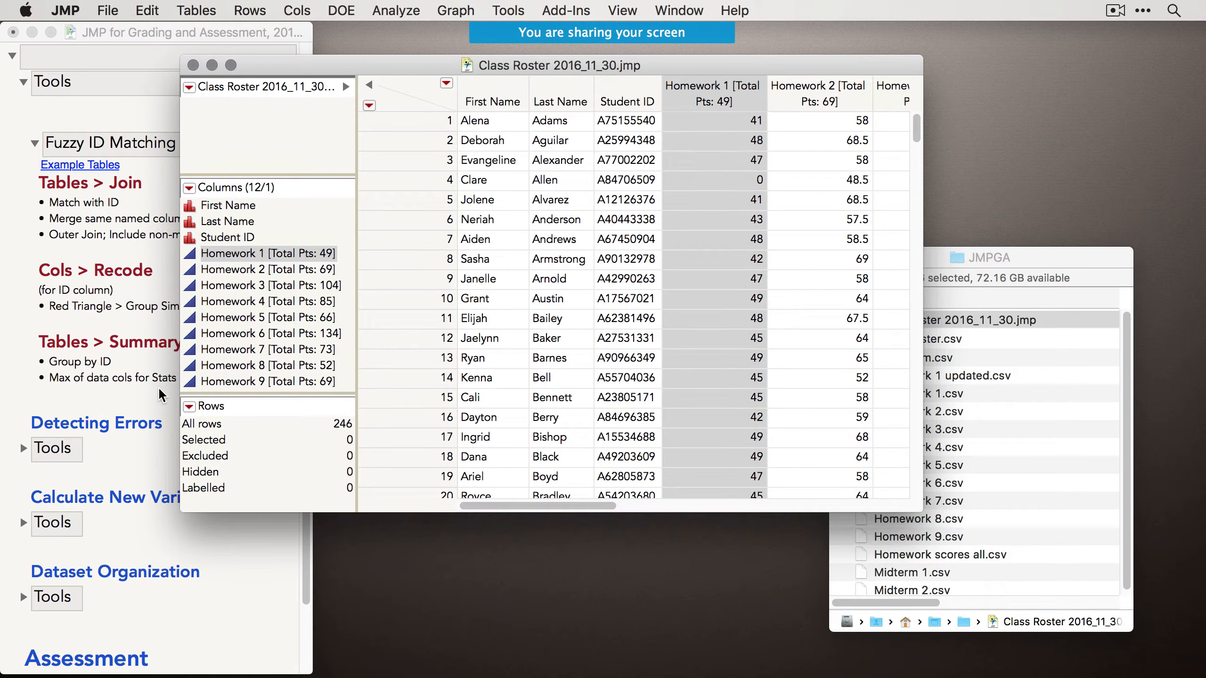
Collapse the Fuzzy ID Matching section in the grading and assessment outline.
click(164, 174)
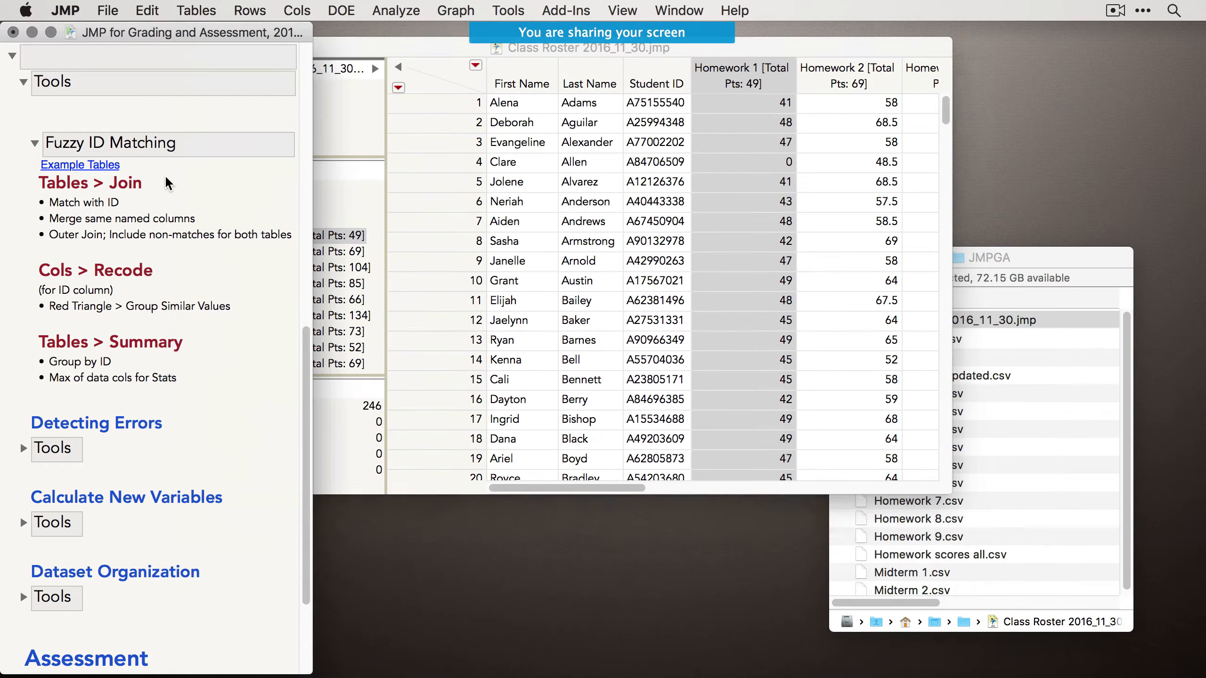
click(34, 143)
scroll(164, 280, up, 5)
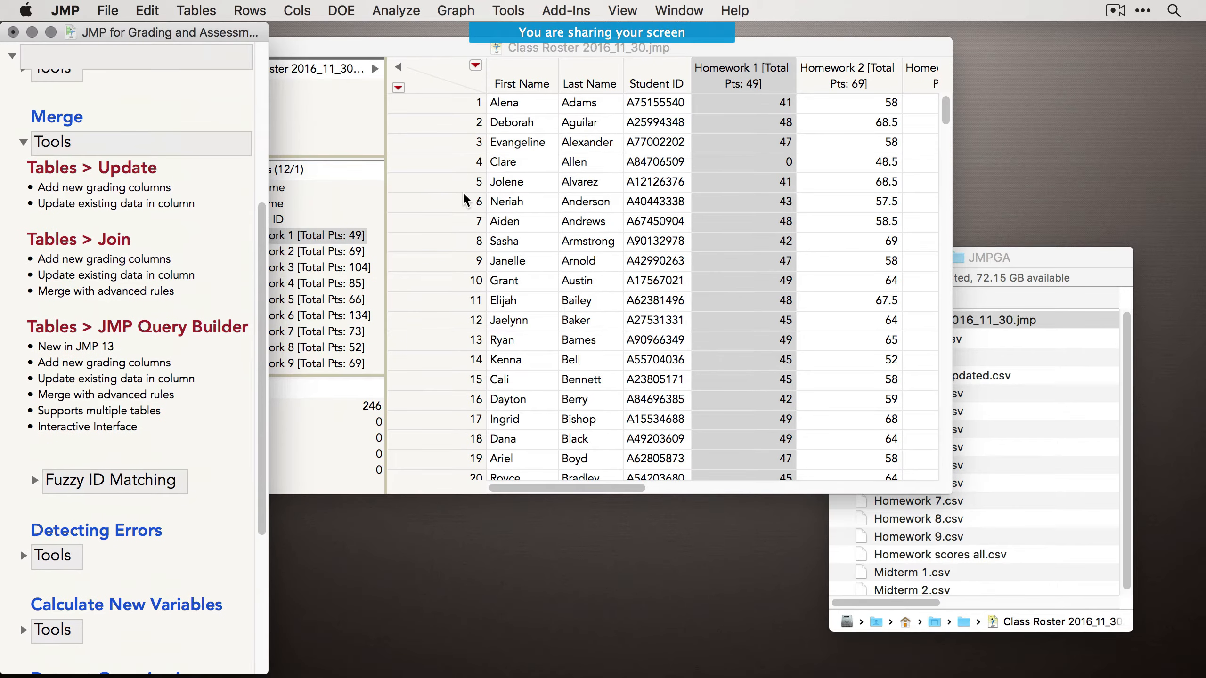
Switch to Finder and open Final Exam.csv, Midterm 1.csv and Midterm 2.csv from the JMPGA folder together in JMP.
drag(1006, 264, 1030, 245)
scroll(992, 423, down, 1)
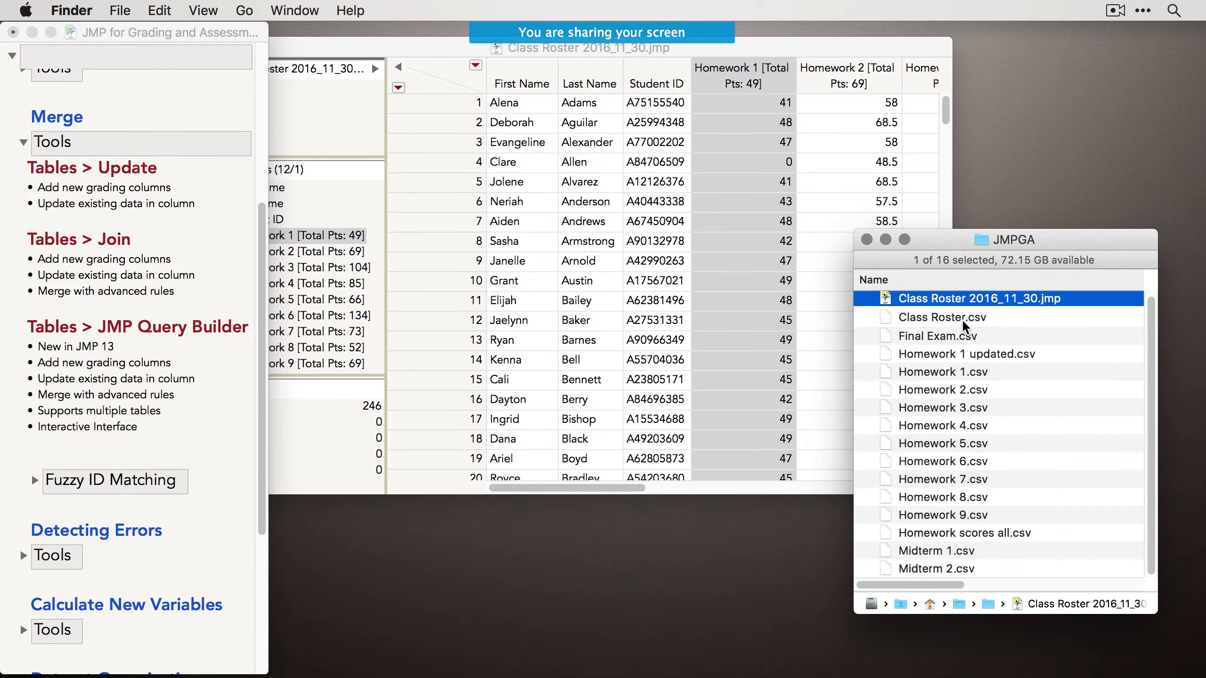
click(945, 336)
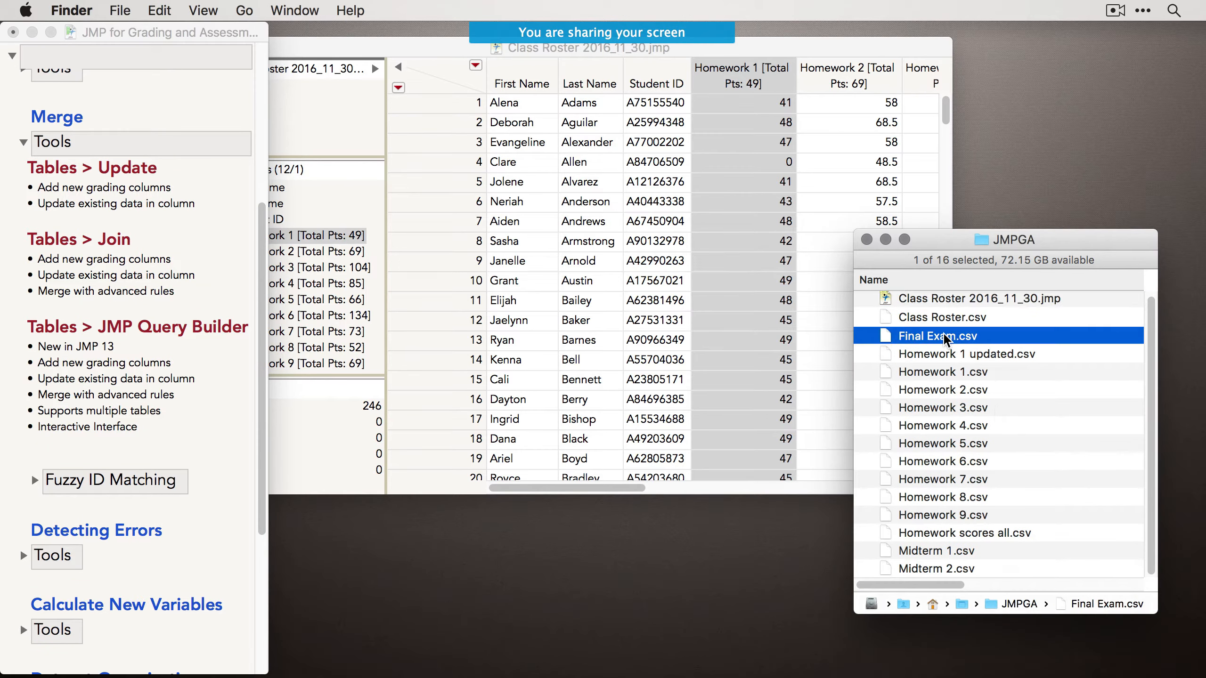
super+click(942, 555)
super+click(946, 569)
key(super+o)
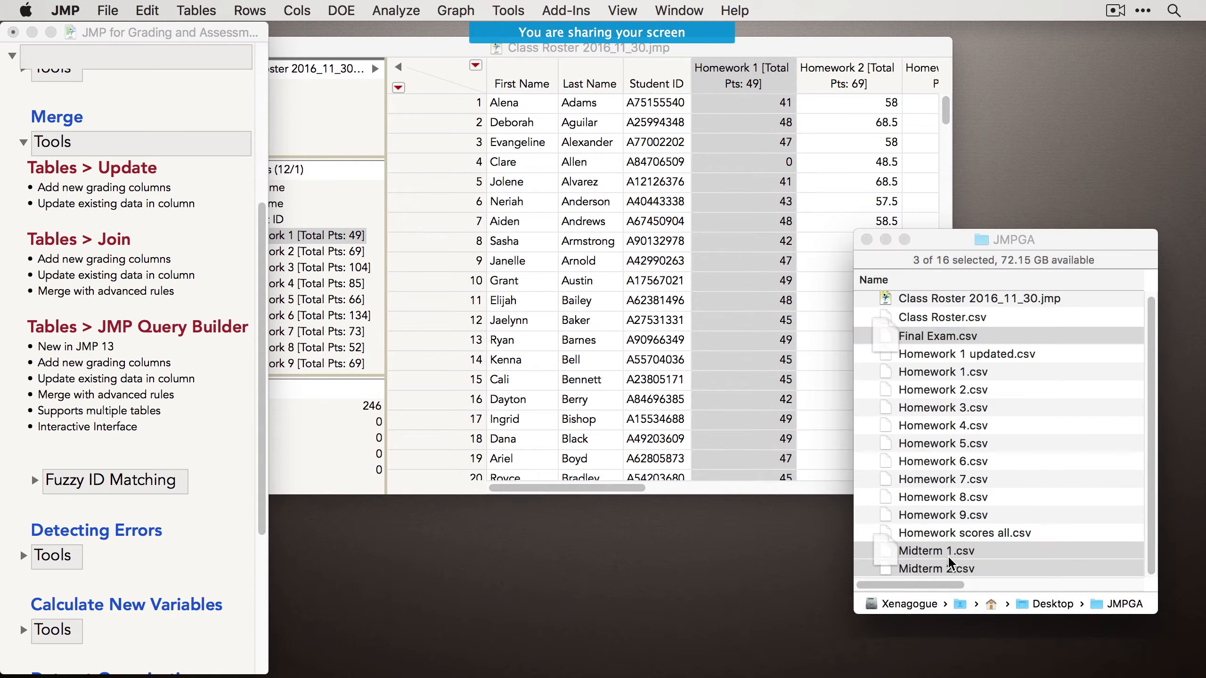
Update the Class Roster table with all columns from the Final Exam table, matching rows on Student ID.
click(427, 51)
drag(427, 51, 418, 49)
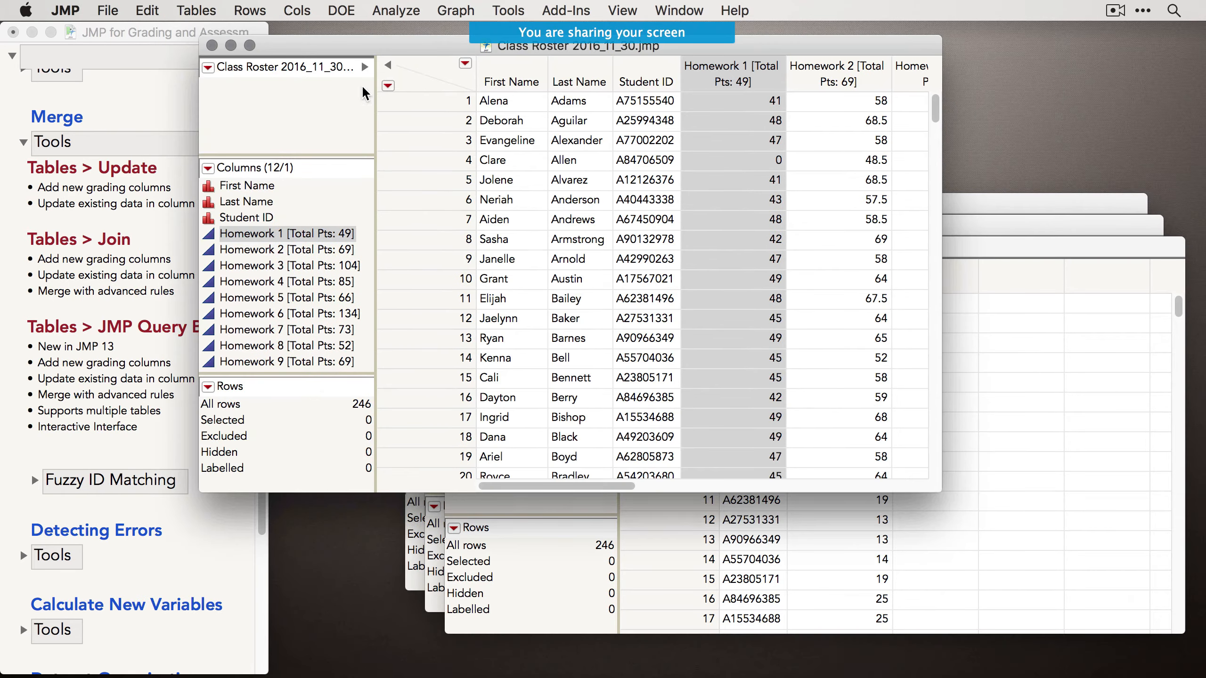
click(196, 10)
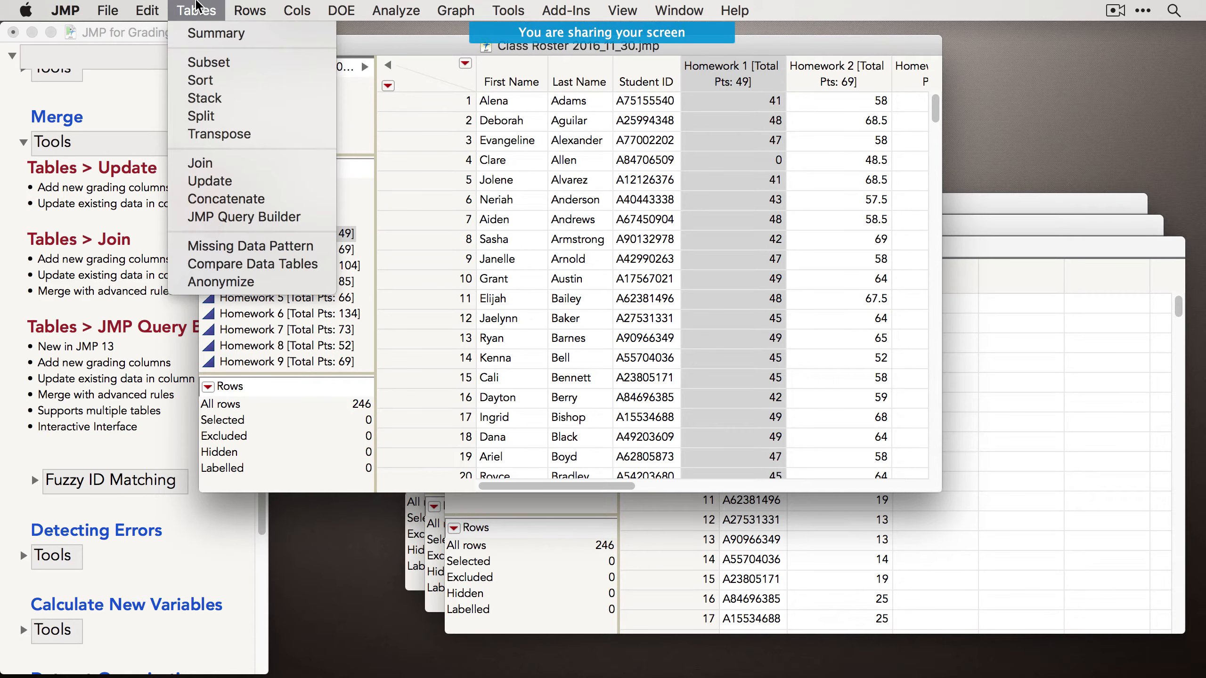
click(229, 185)
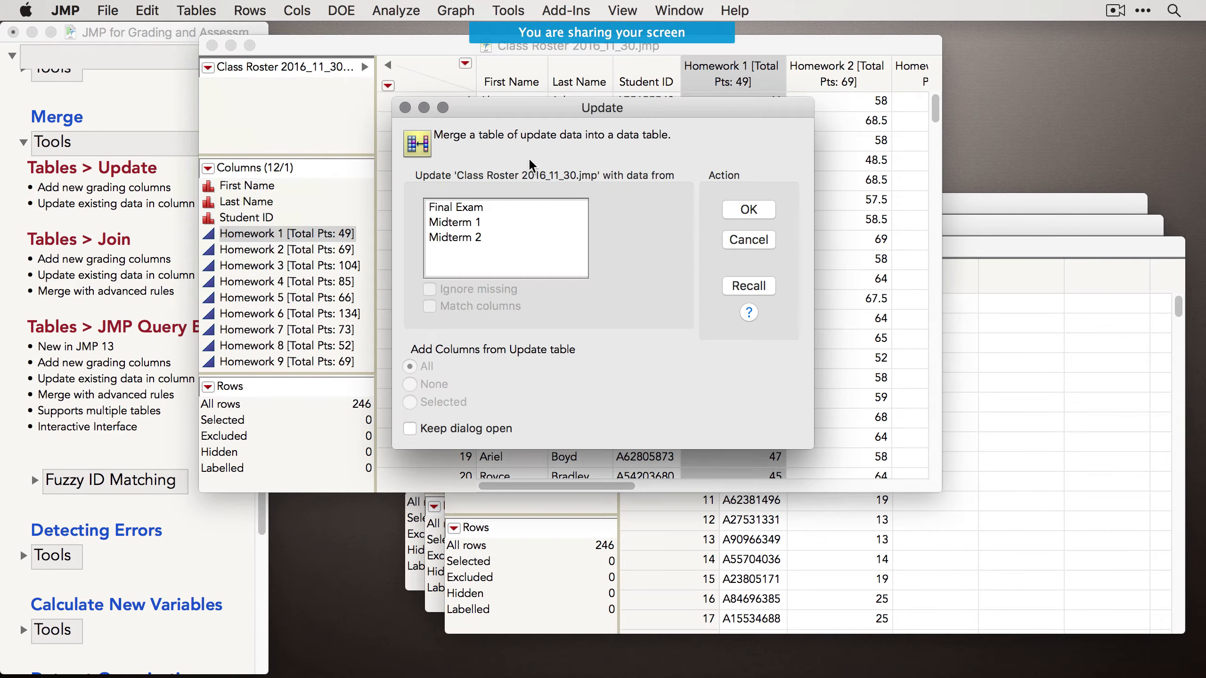
click(463, 212)
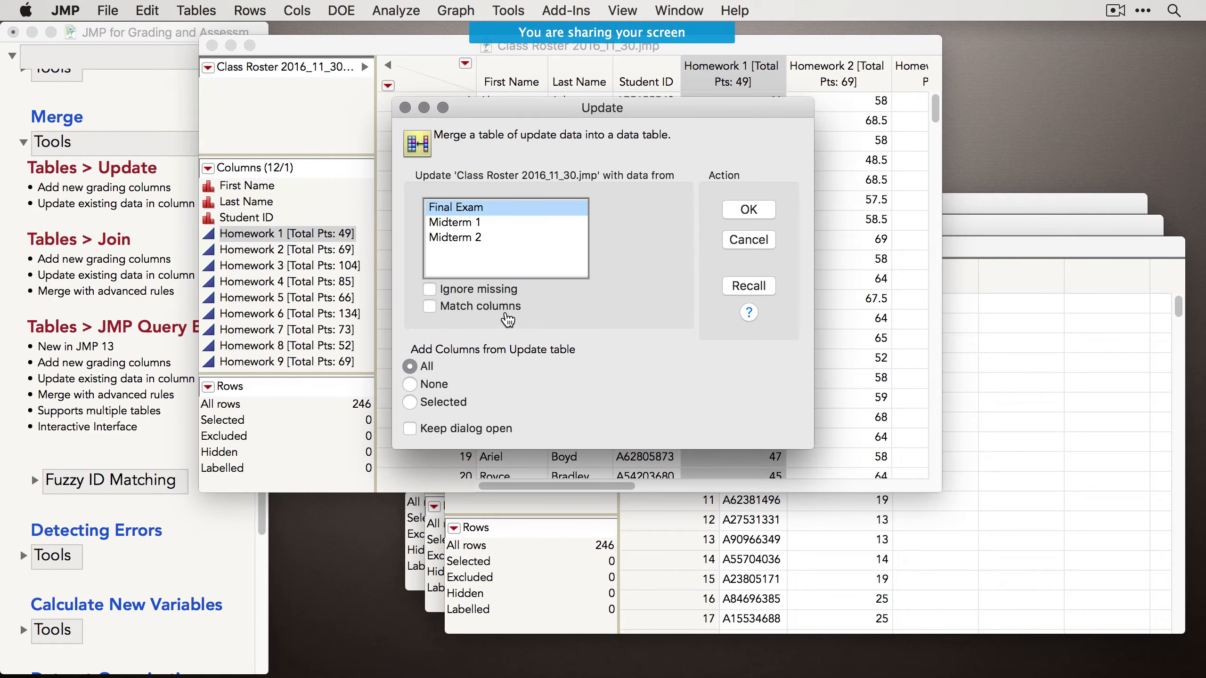
click(508, 317)
click(745, 259)
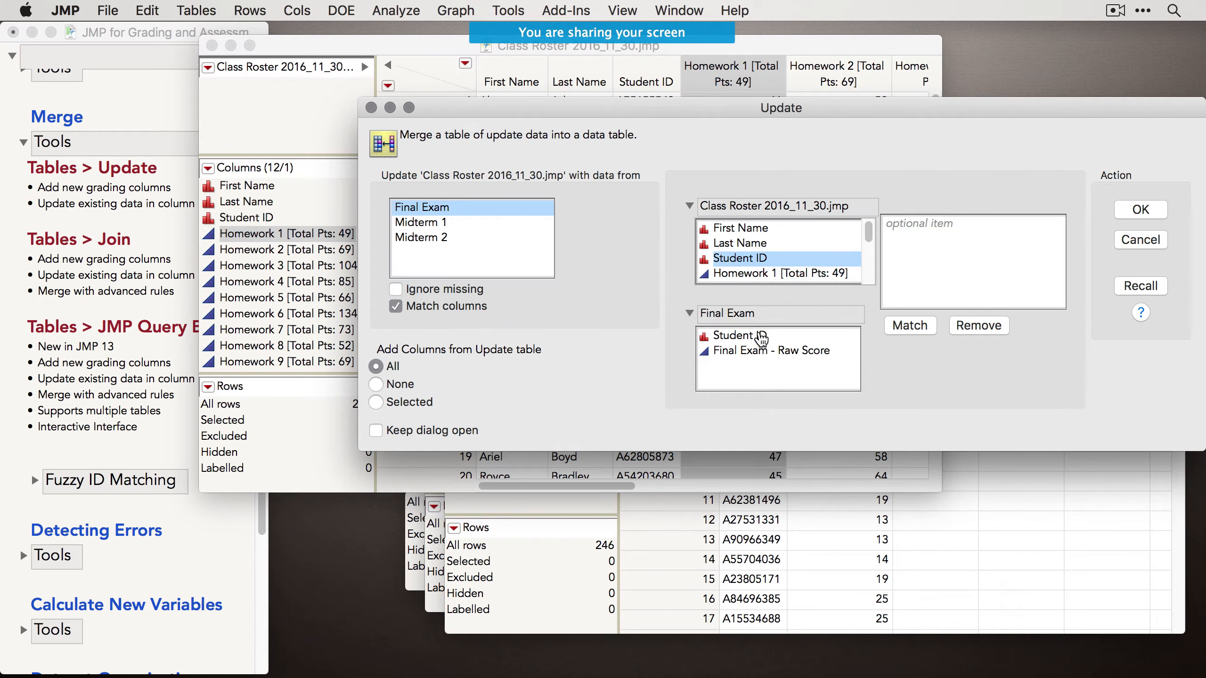
click(756, 335)
click(914, 332)
click(1139, 208)
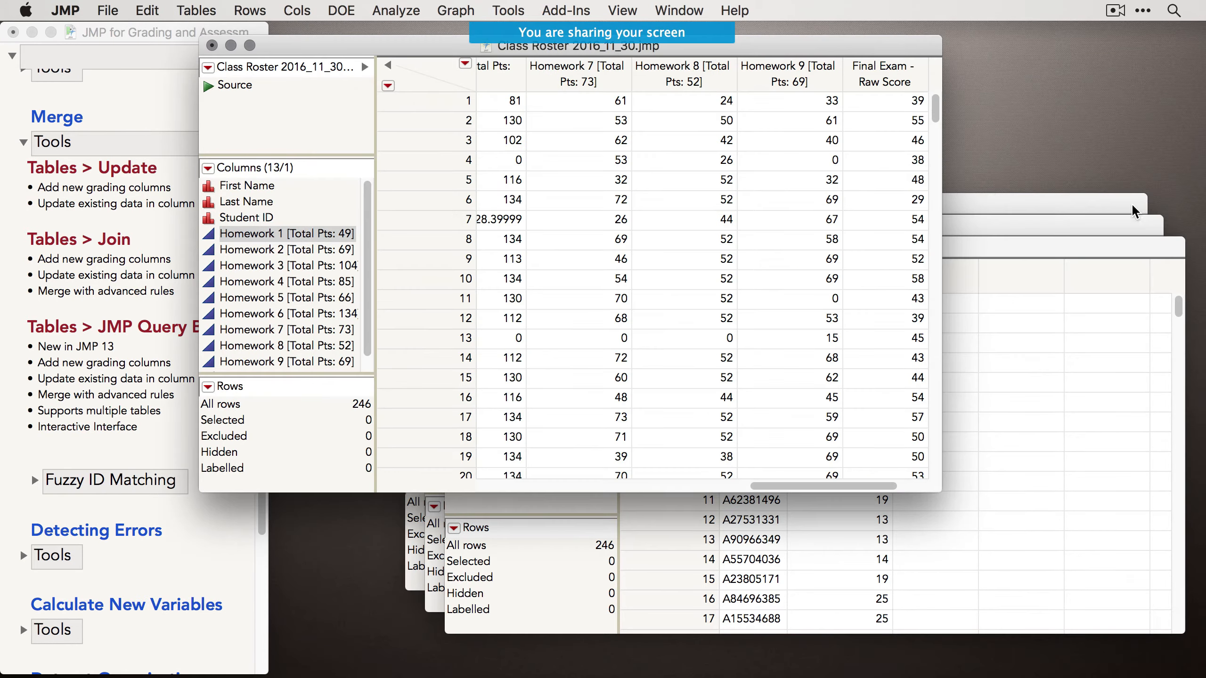
Update the Class Roster table with all columns from the Midterm 1 table, matching rows on Student ID.
click(182, 7)
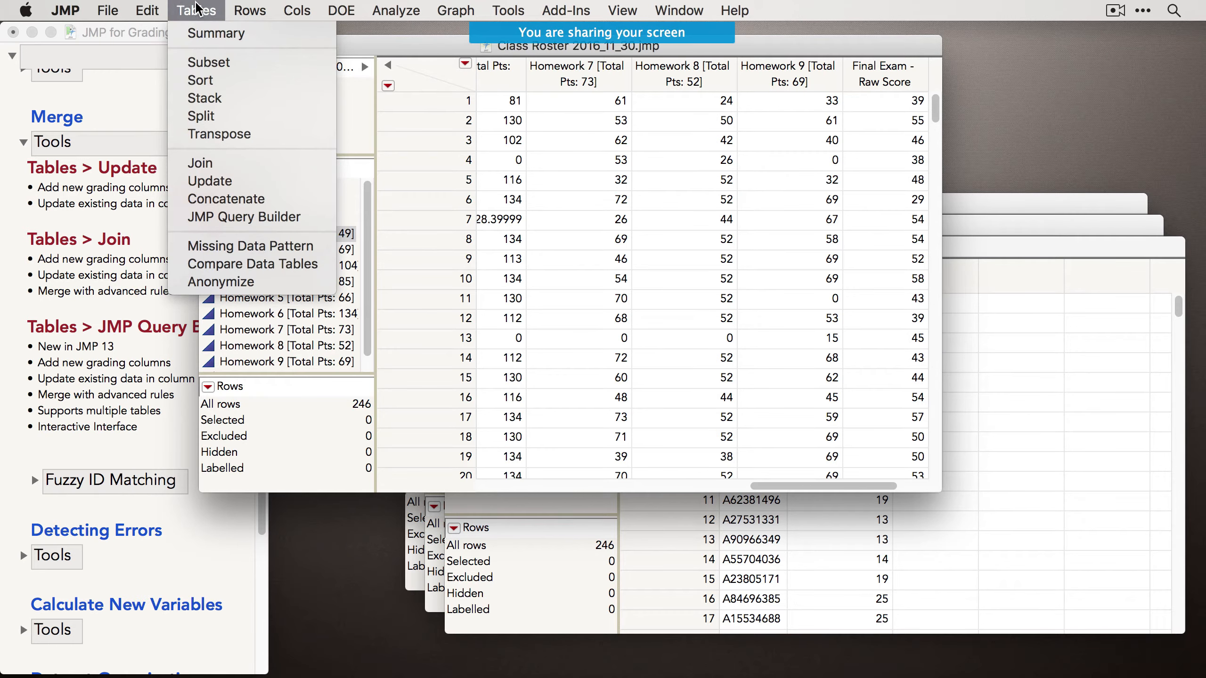
click(238, 180)
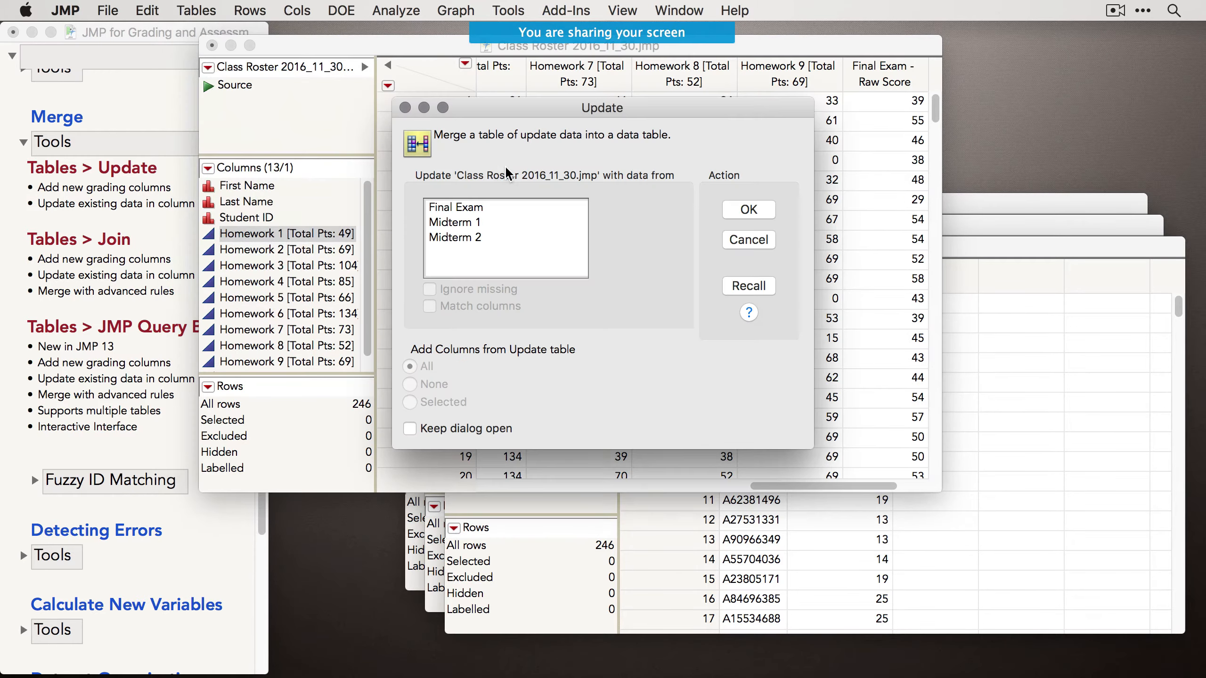
click(470, 220)
click(496, 307)
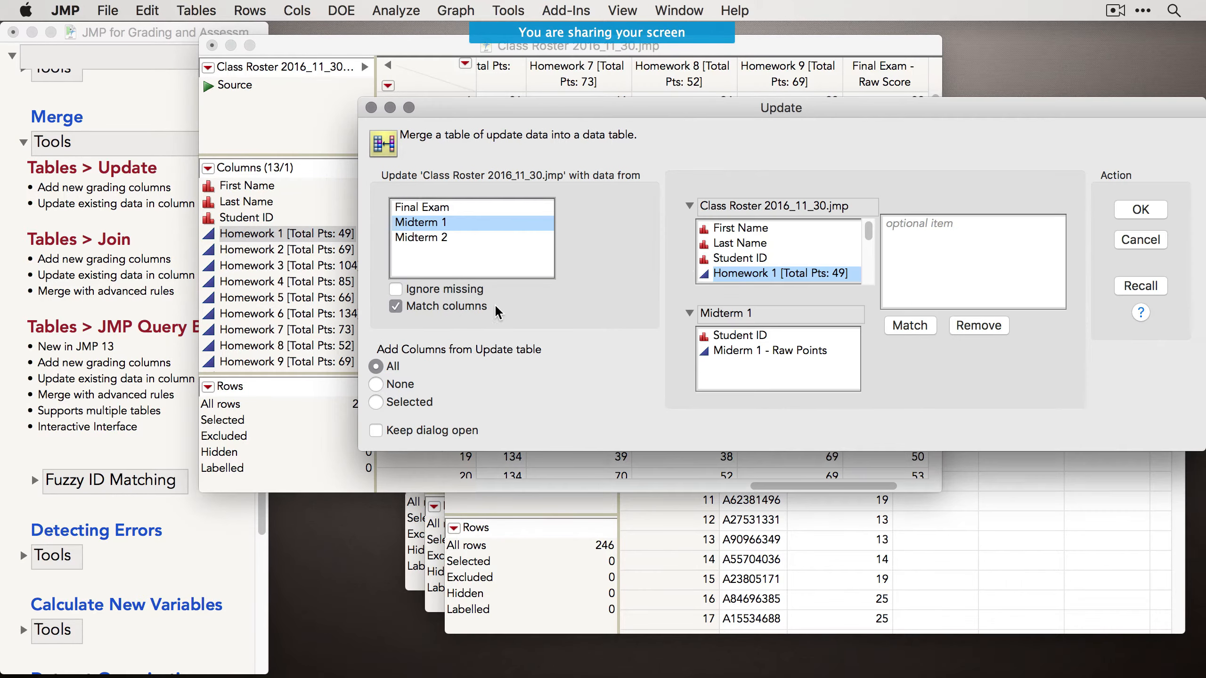
click(740, 258)
click(742, 335)
click(906, 326)
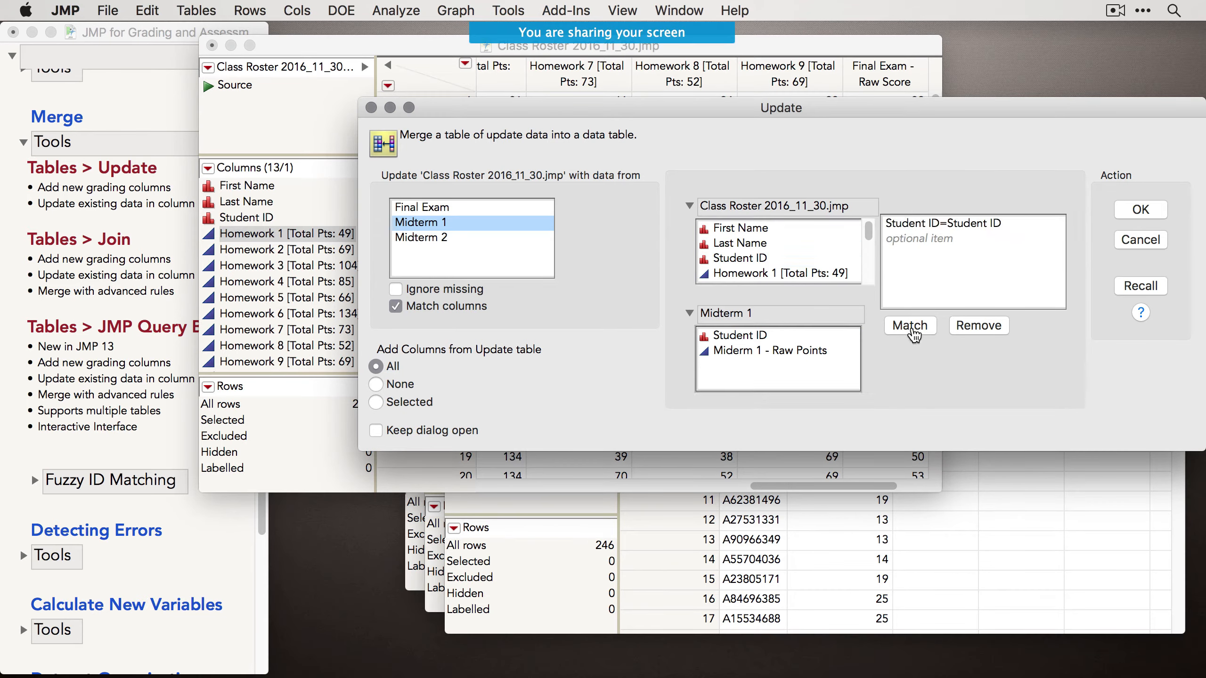
click(1151, 217)
Update the Class Roster table with all columns from the Midterm 2 table, matching rows on Student ID.
click(196, 10)
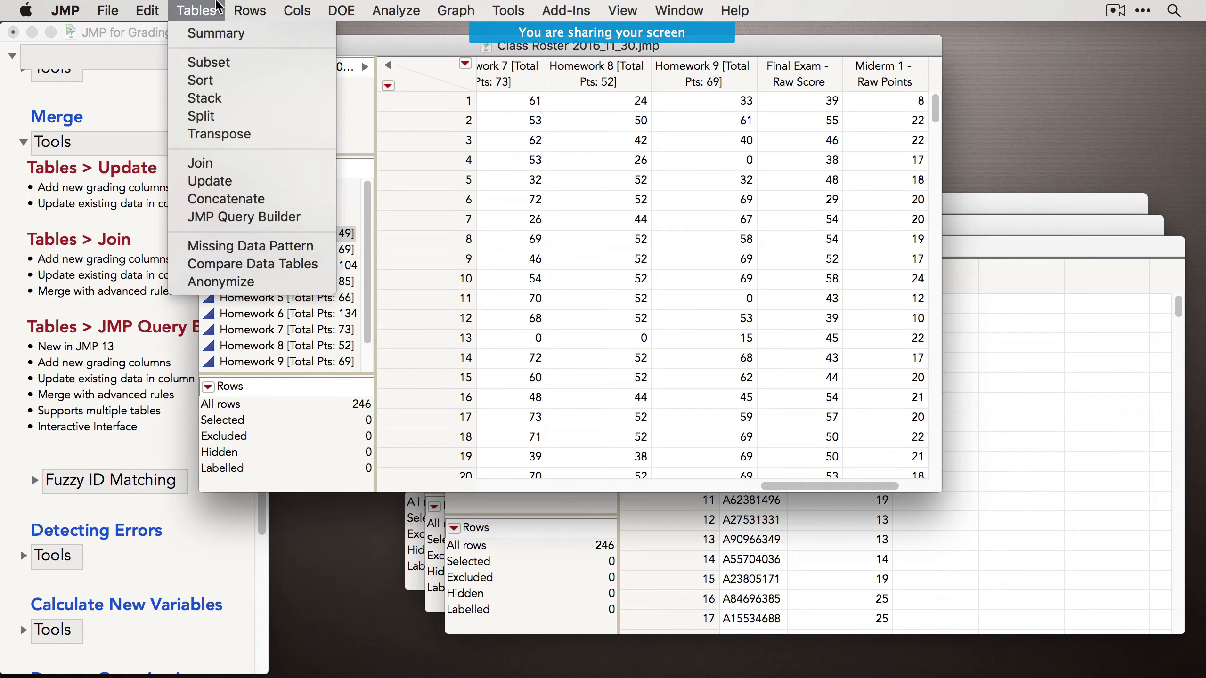
click(263, 182)
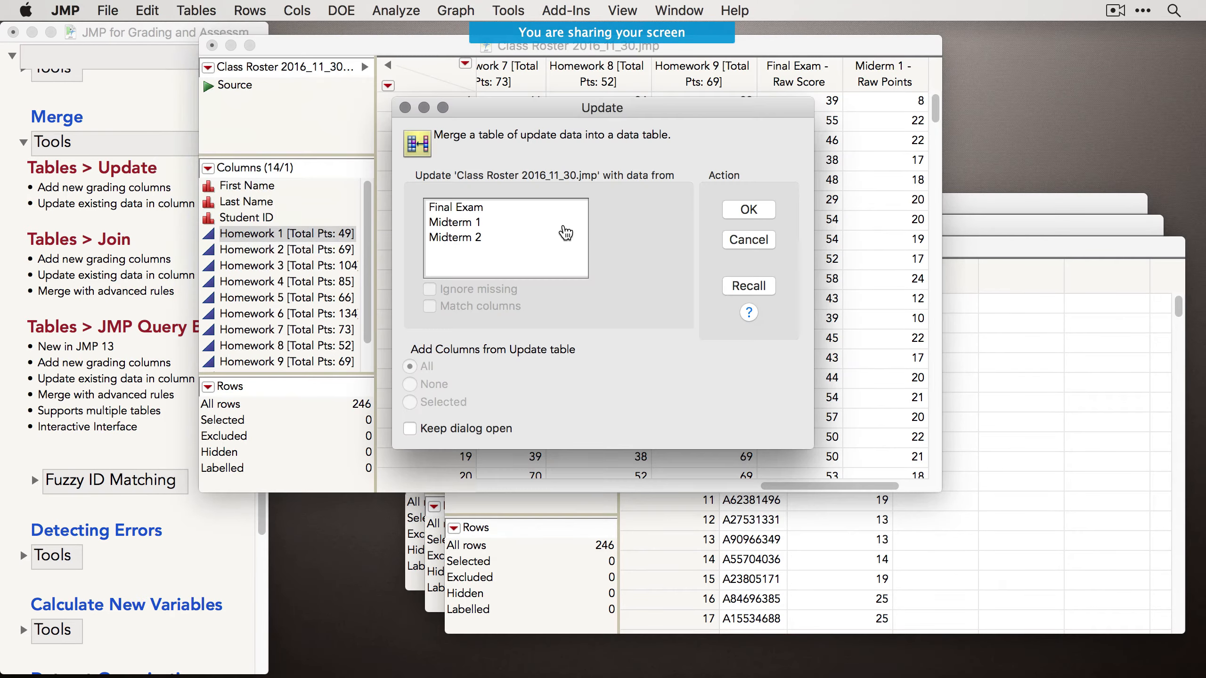
click(479, 237)
click(479, 306)
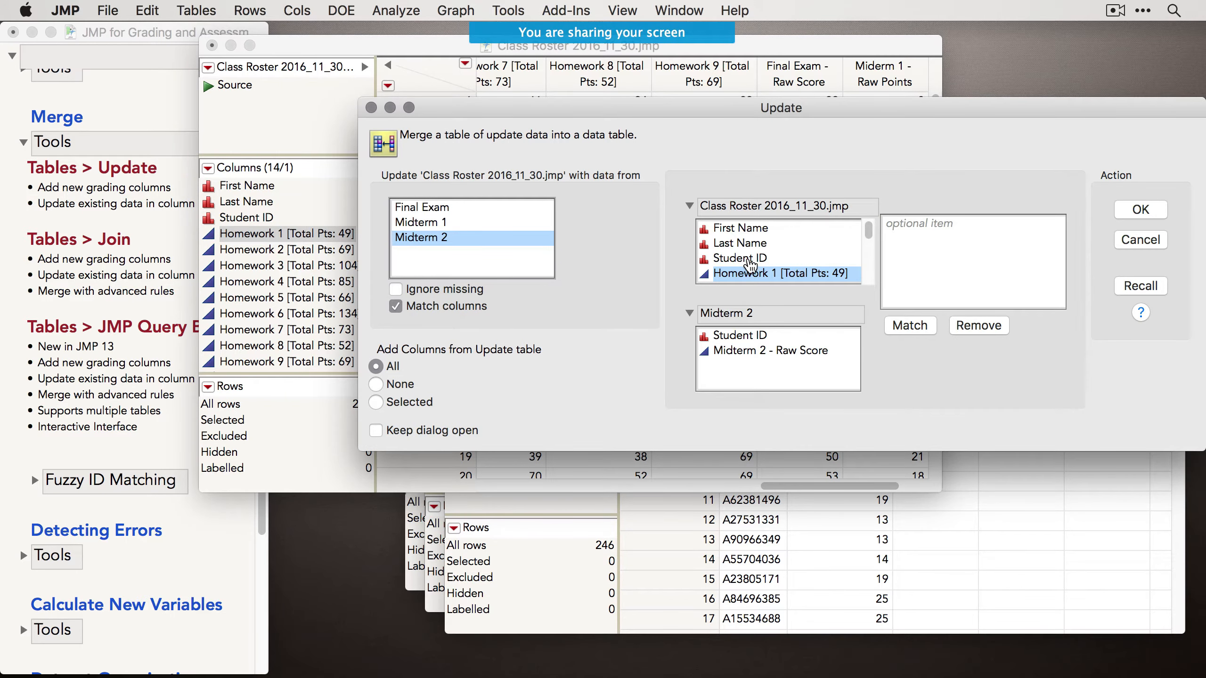
click(744, 260)
click(743, 336)
click(910, 327)
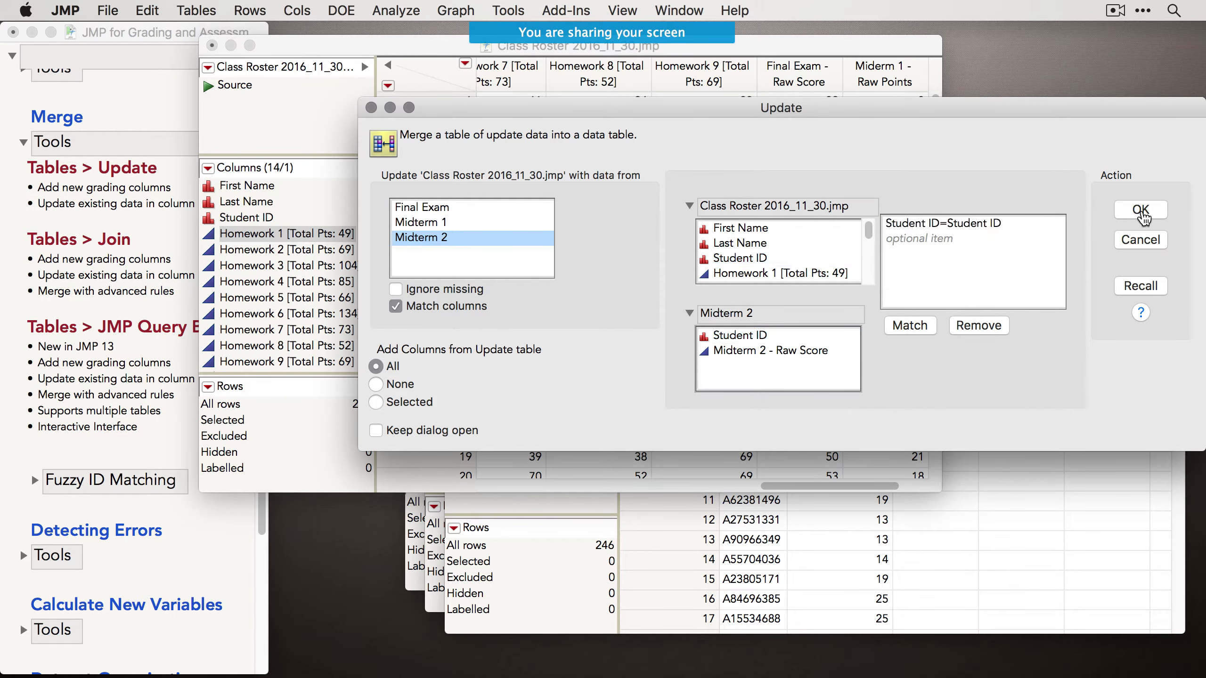
click(1141, 210)
Close the Midterm 2, Midterm 1 and Final Exam tables without saving changes.
click(1022, 251)
key(super+w)
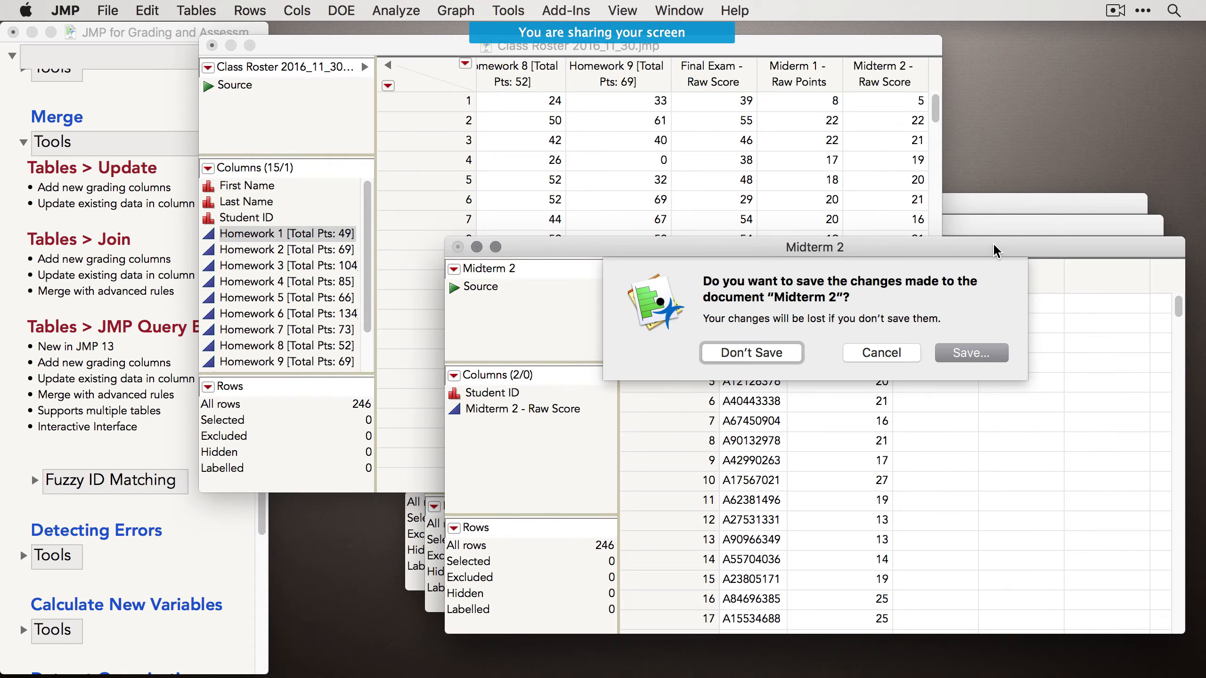
click(775, 349)
click(984, 229)
key(super+w)
click(750, 332)
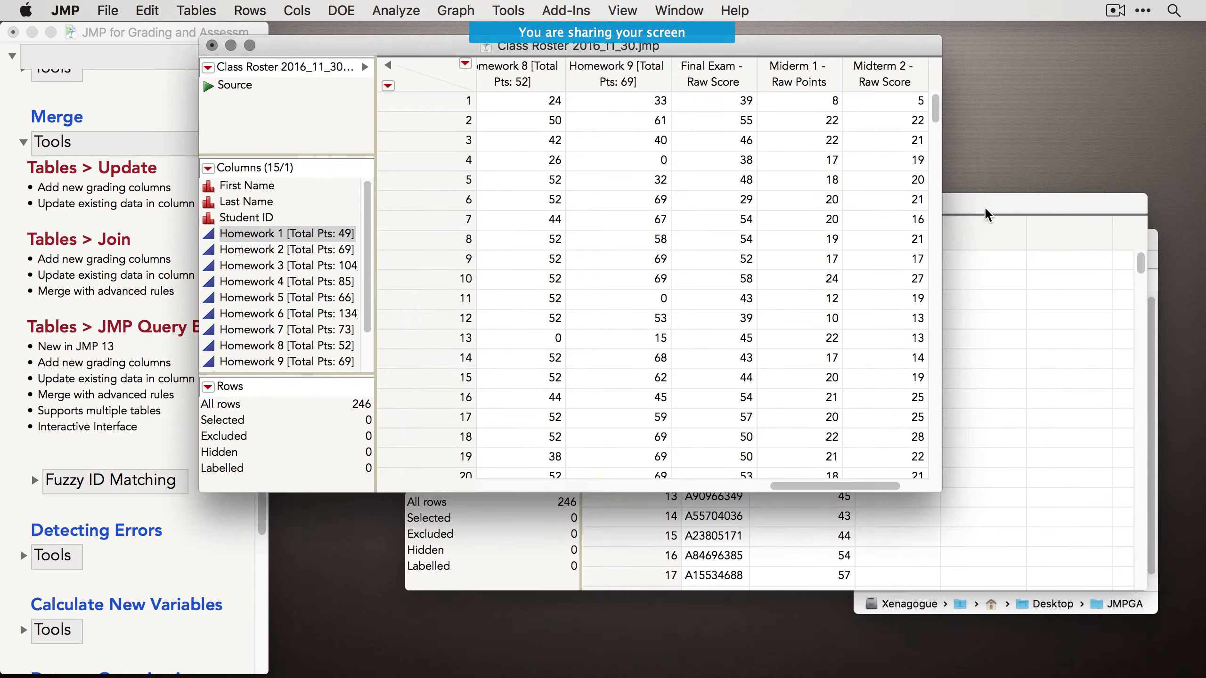
click(986, 215)
key(super+w)
click(648, 306)
Enlarge the Class Roster window to show more rows and all columns in its list, and select the Homework 1 column.
drag(776, 50, 781, 84)
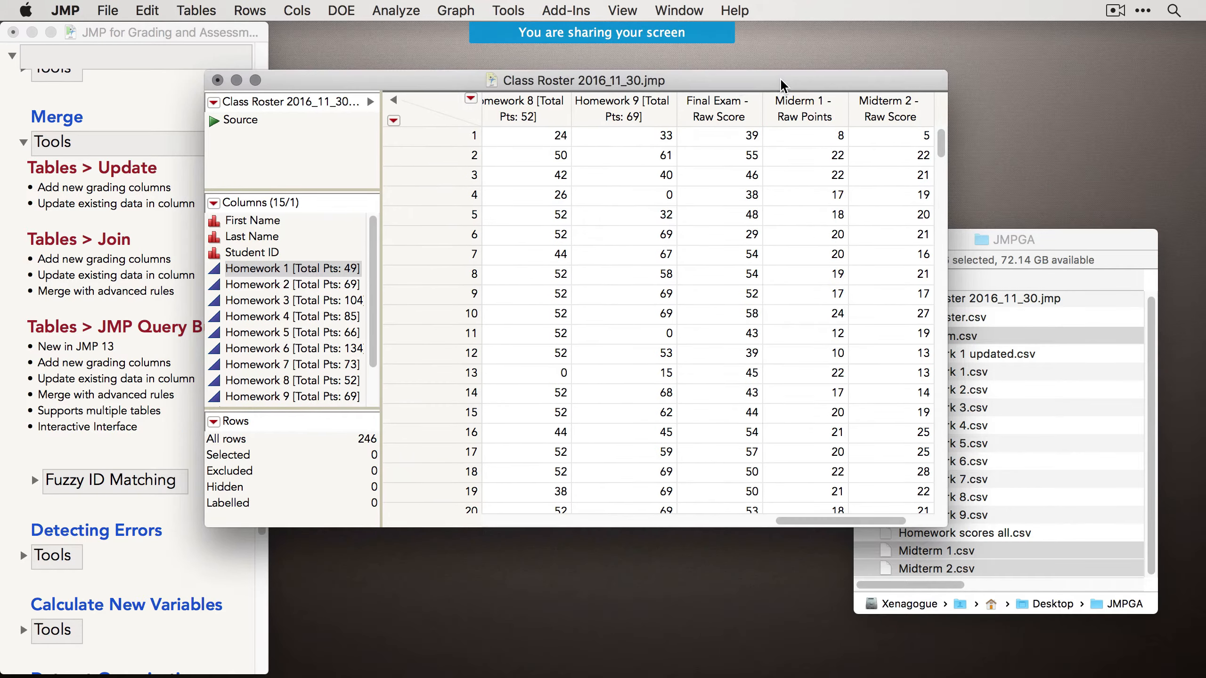
drag(946, 528, 1148, 600)
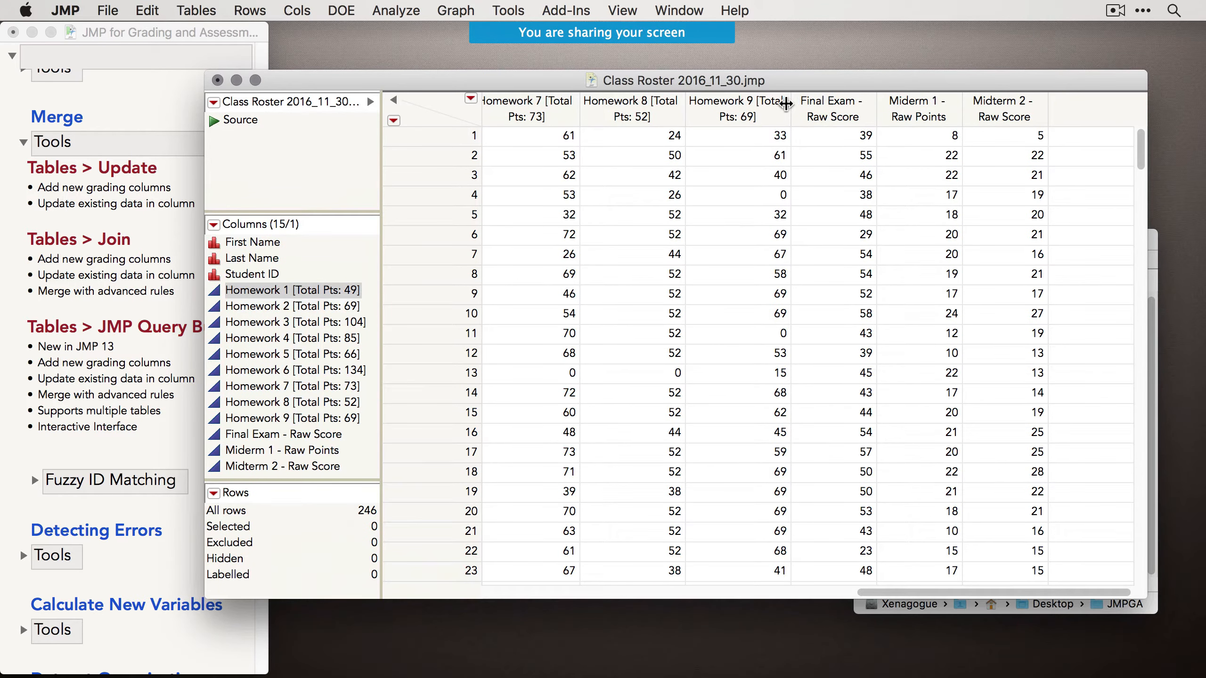
drag(763, 106, 485, 135)
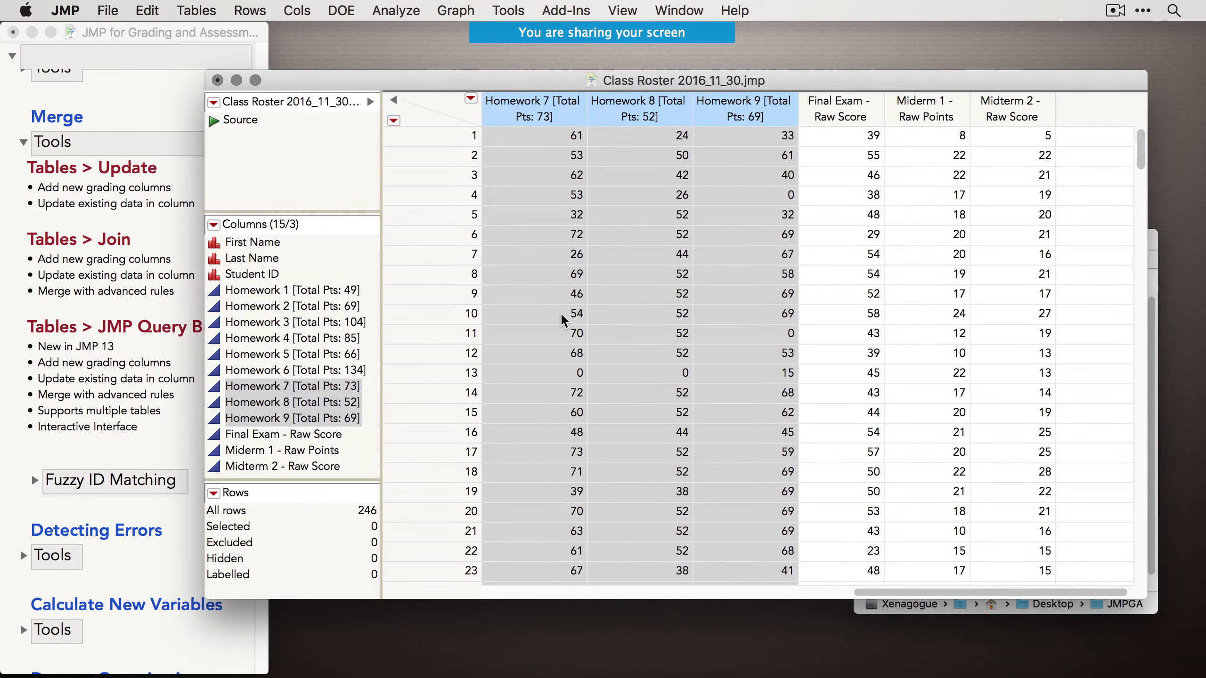
click(321, 295)
Collapse the Merge tools and expand the Detecting Errors tools in the grading and assessment outline.
click(97, 185)
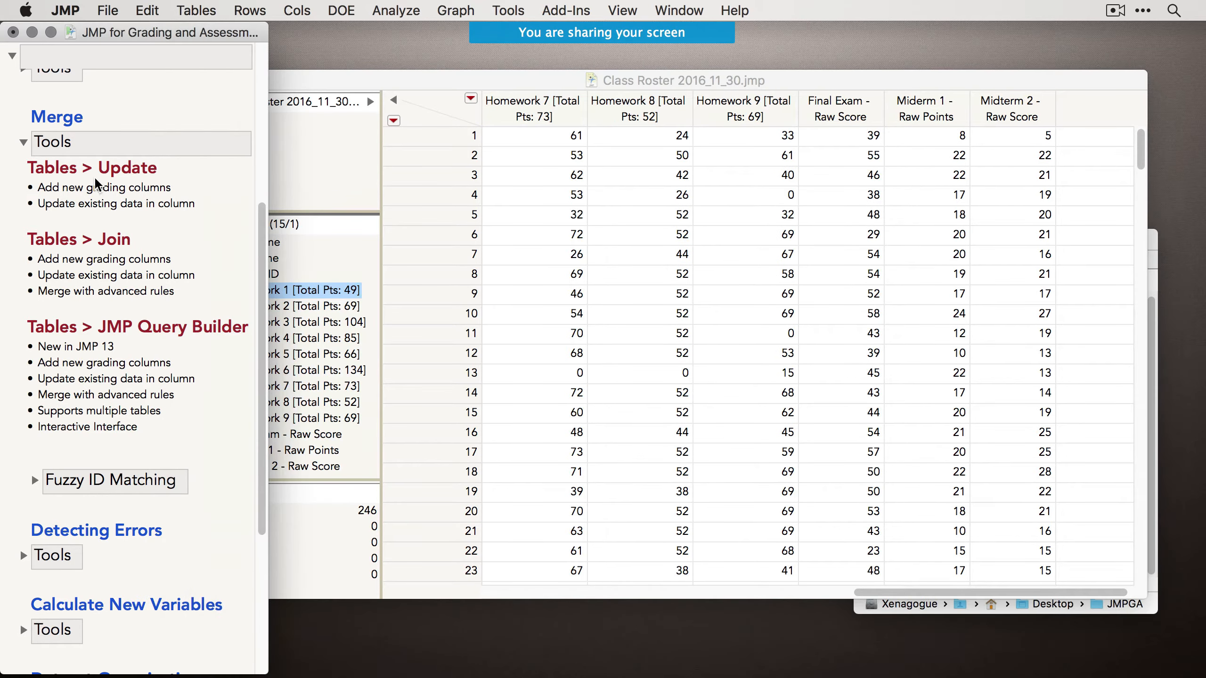
click(22, 141)
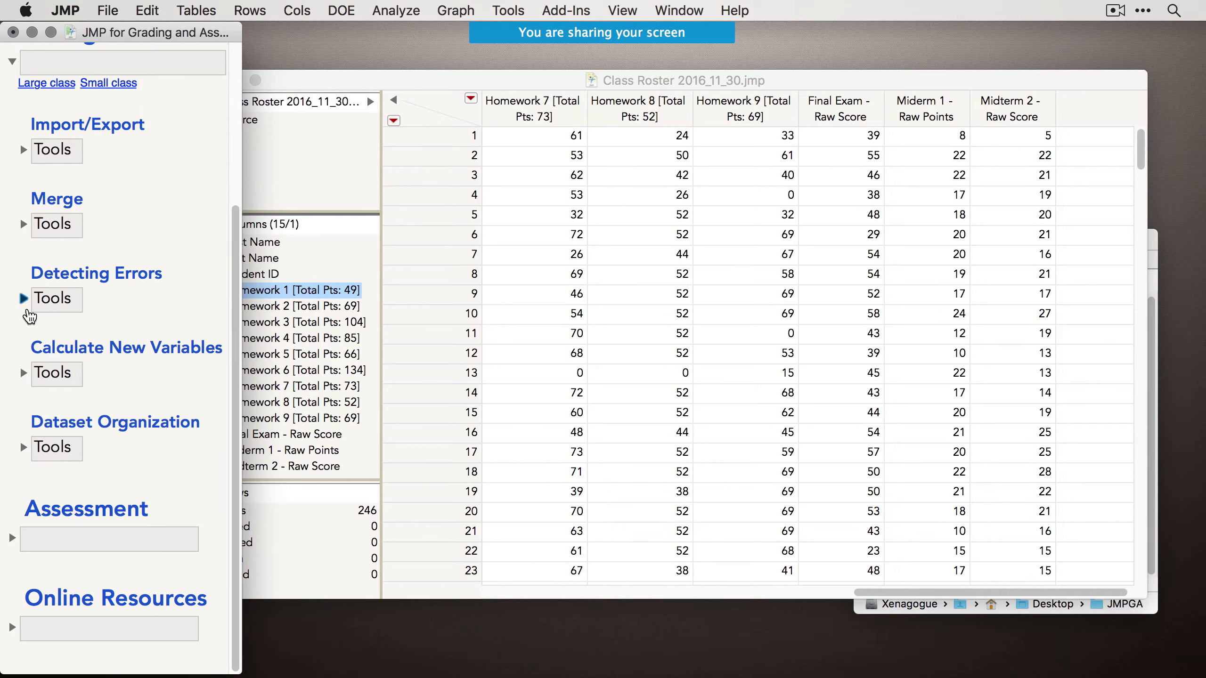
click(24, 304)
scroll(190, 291, down, 3)
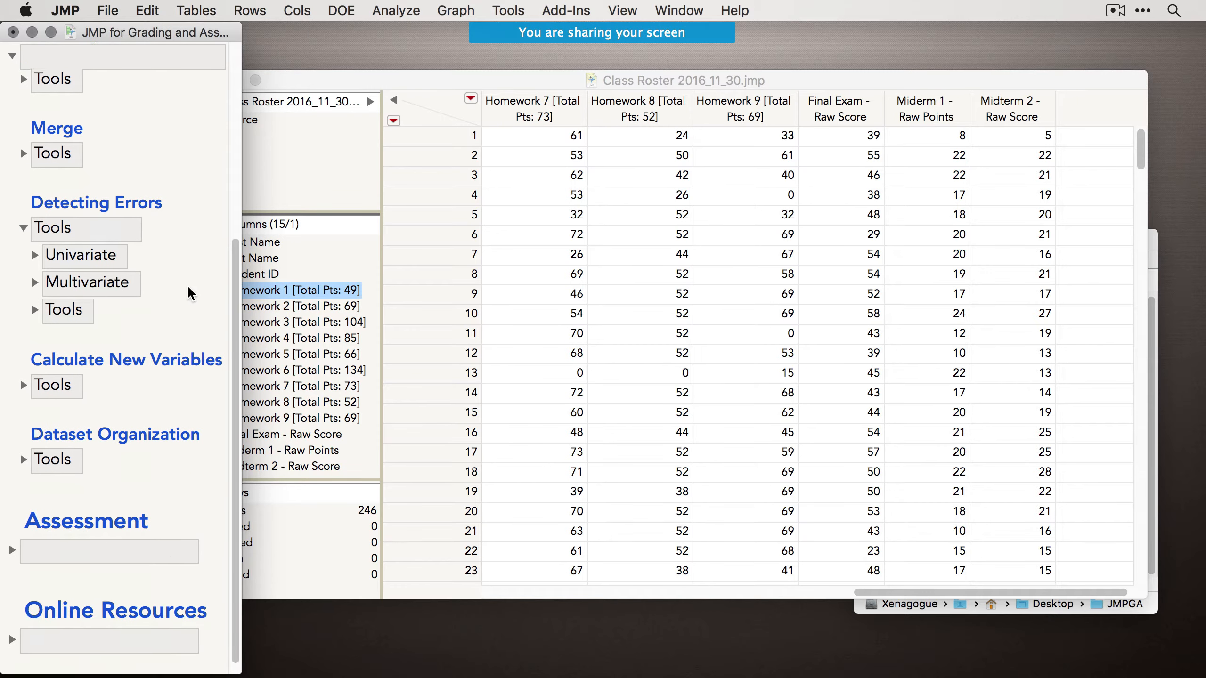
Bring the Class Roster table to the front and shift its window slightly away from the outline.
click(438, 89)
drag(437, 83, 454, 72)
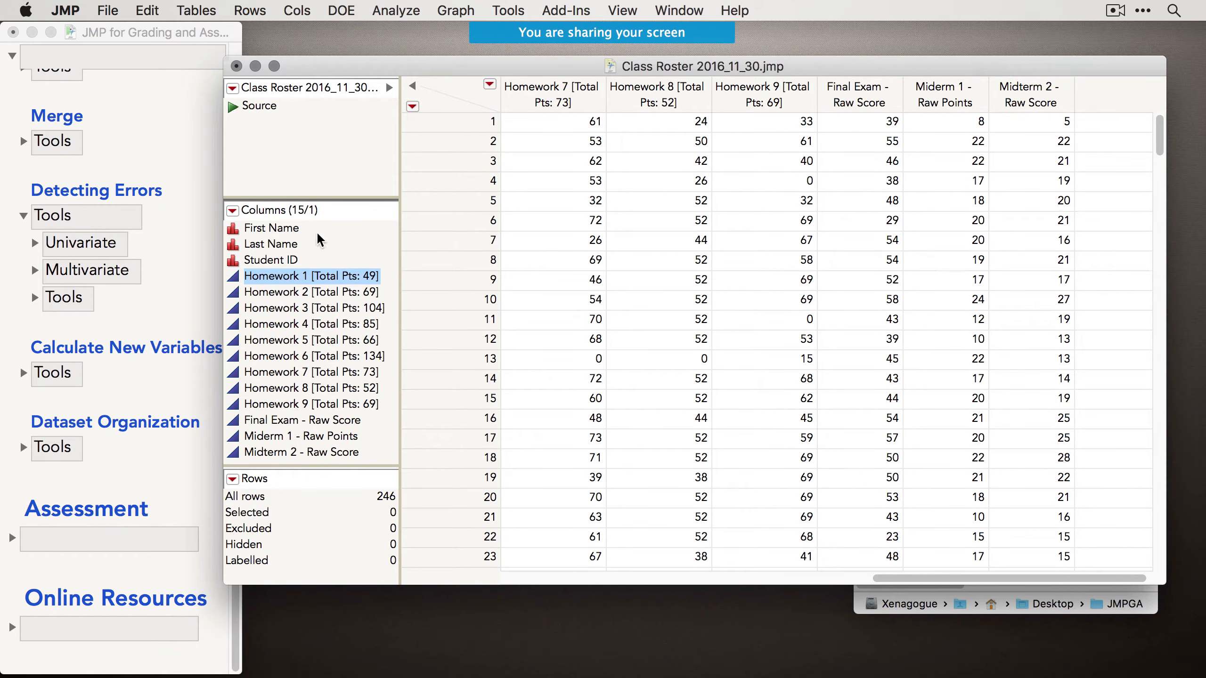
click(35, 244)
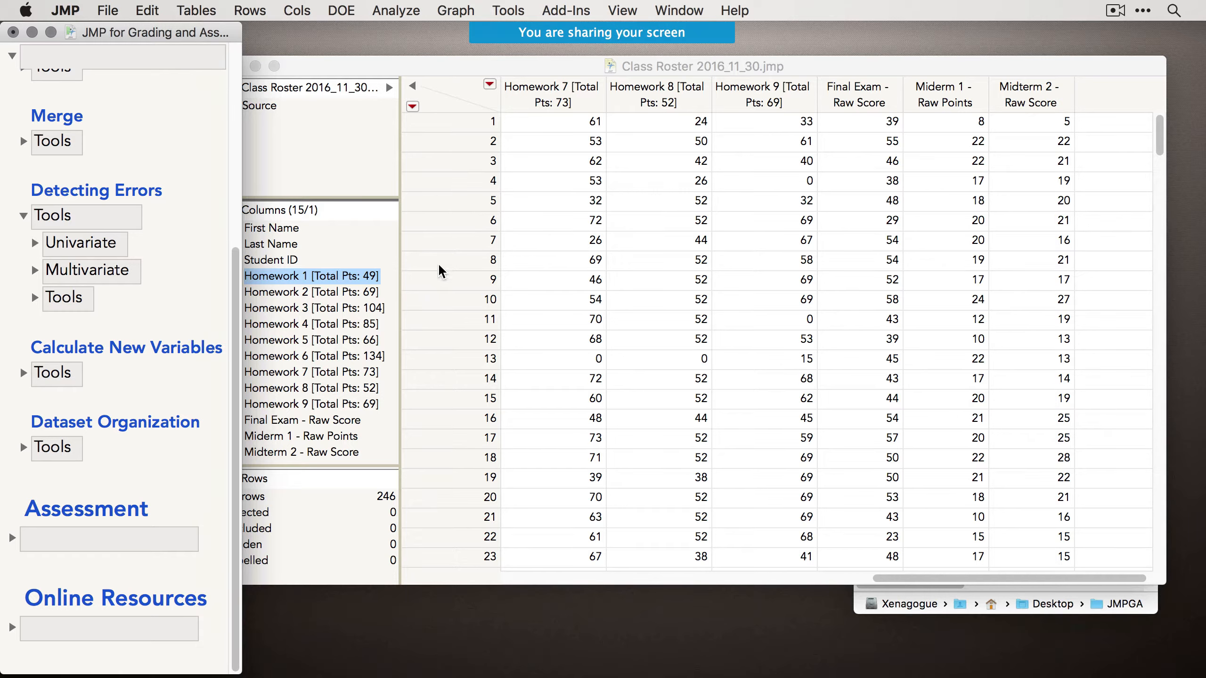
click(497, 240)
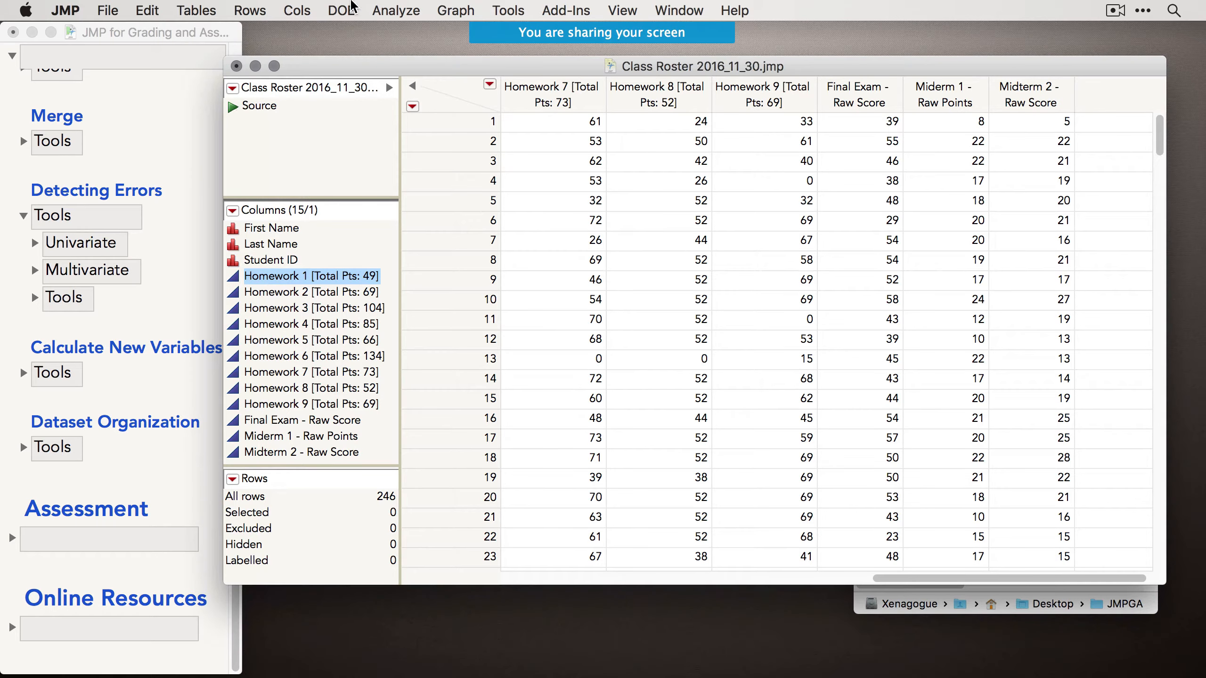
Run a Distribution analysis on Homework 1, 2 and 3, the Final Exam and both midterm score columns, and reposition the report.
click(396, 11)
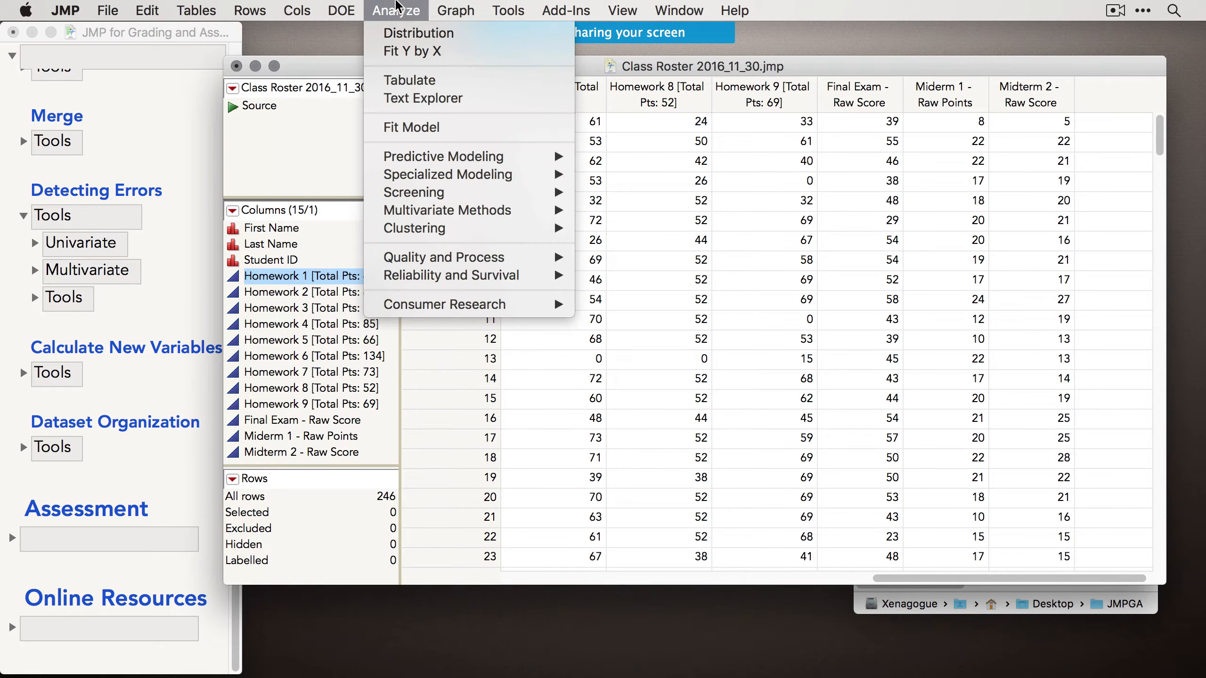
click(396, 34)
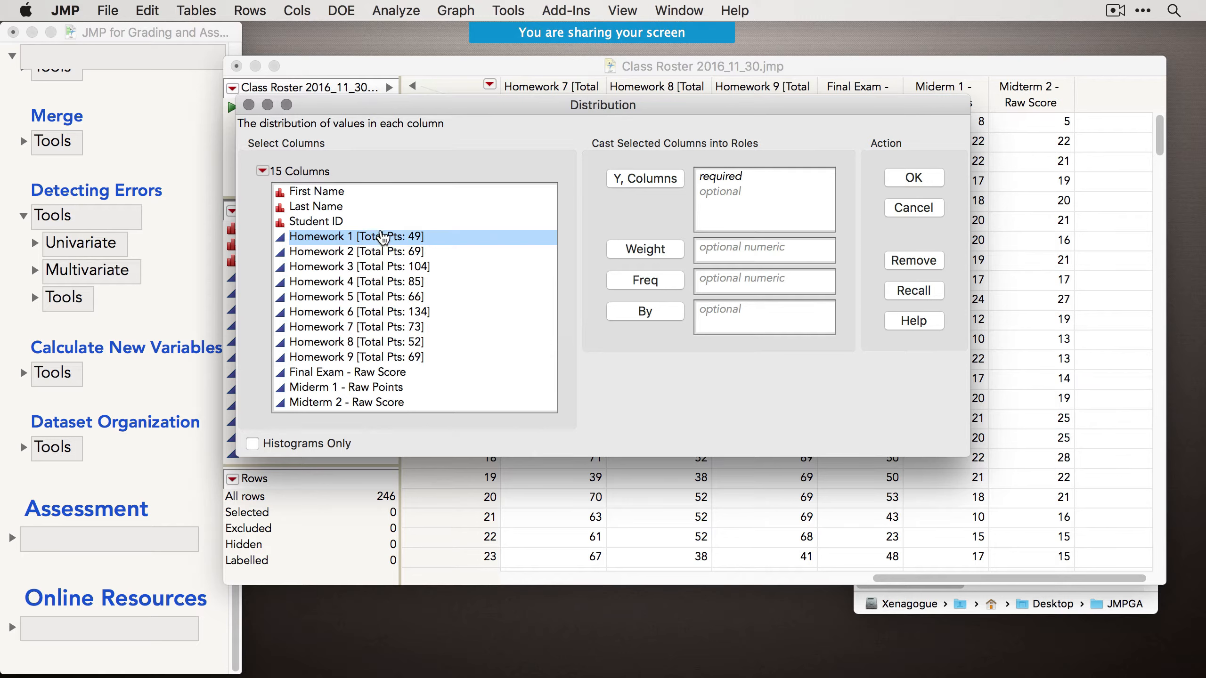
shift+click(379, 252)
shift+click(381, 269)
super+click(411, 375)
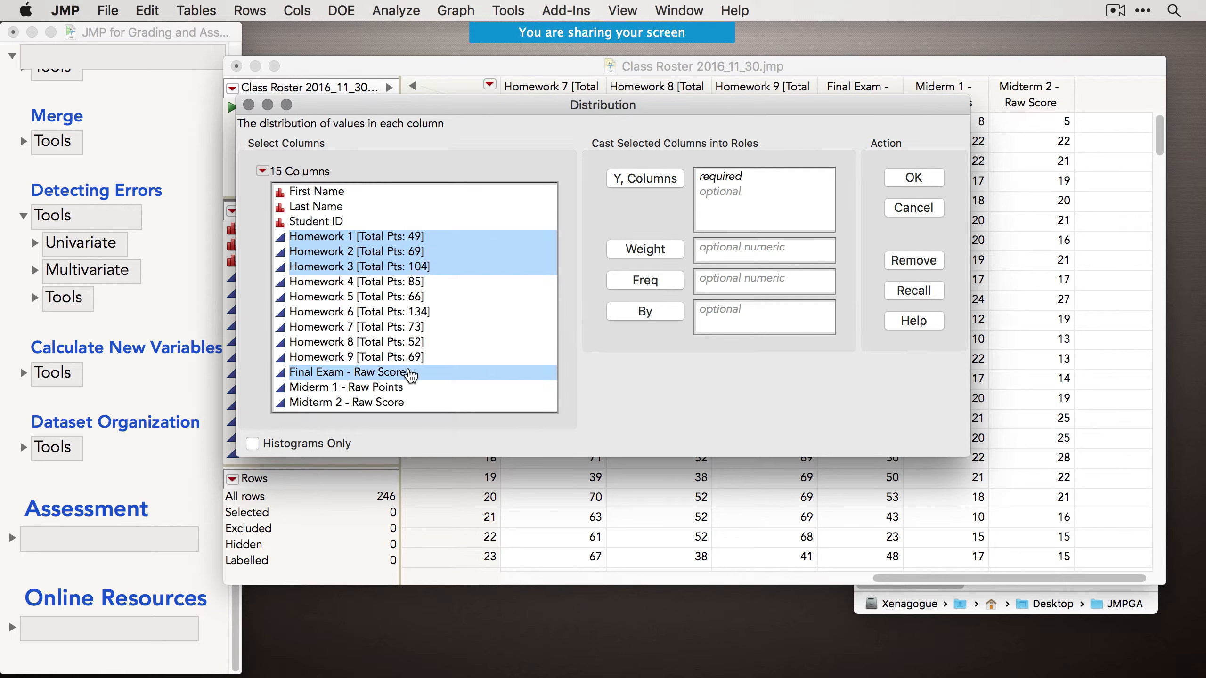
super+click(403, 388)
super+click(402, 404)
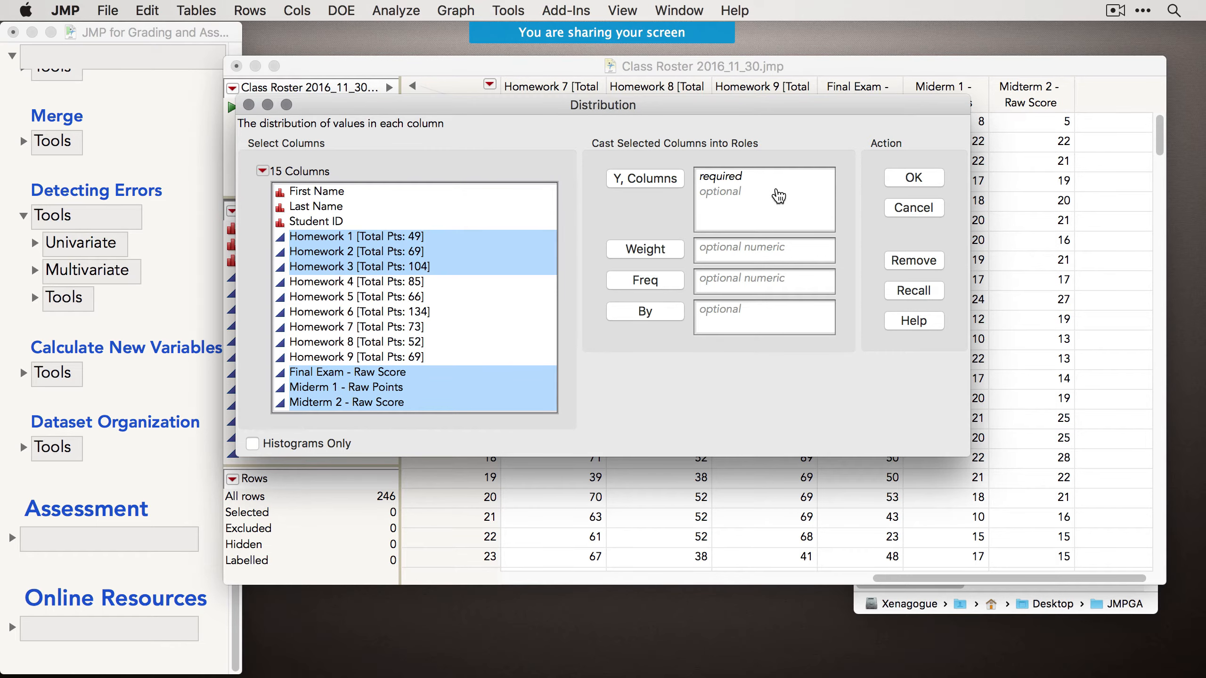
click(660, 185)
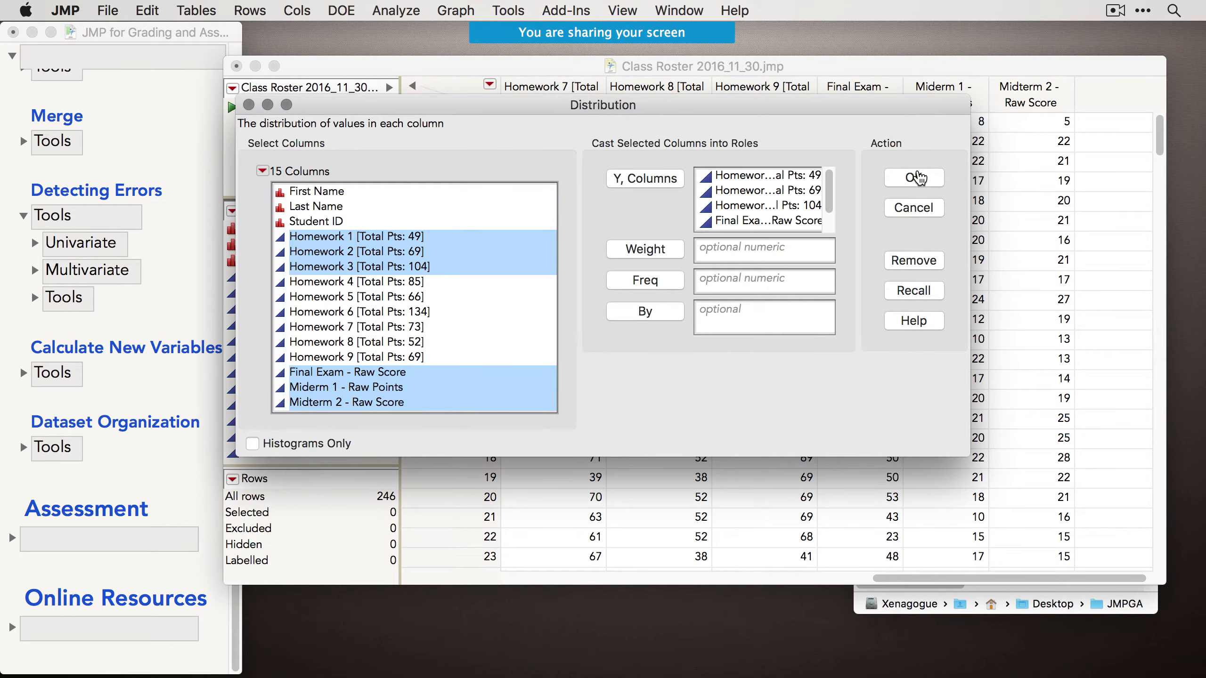
click(914, 178)
drag(845, 33, 616, 22)
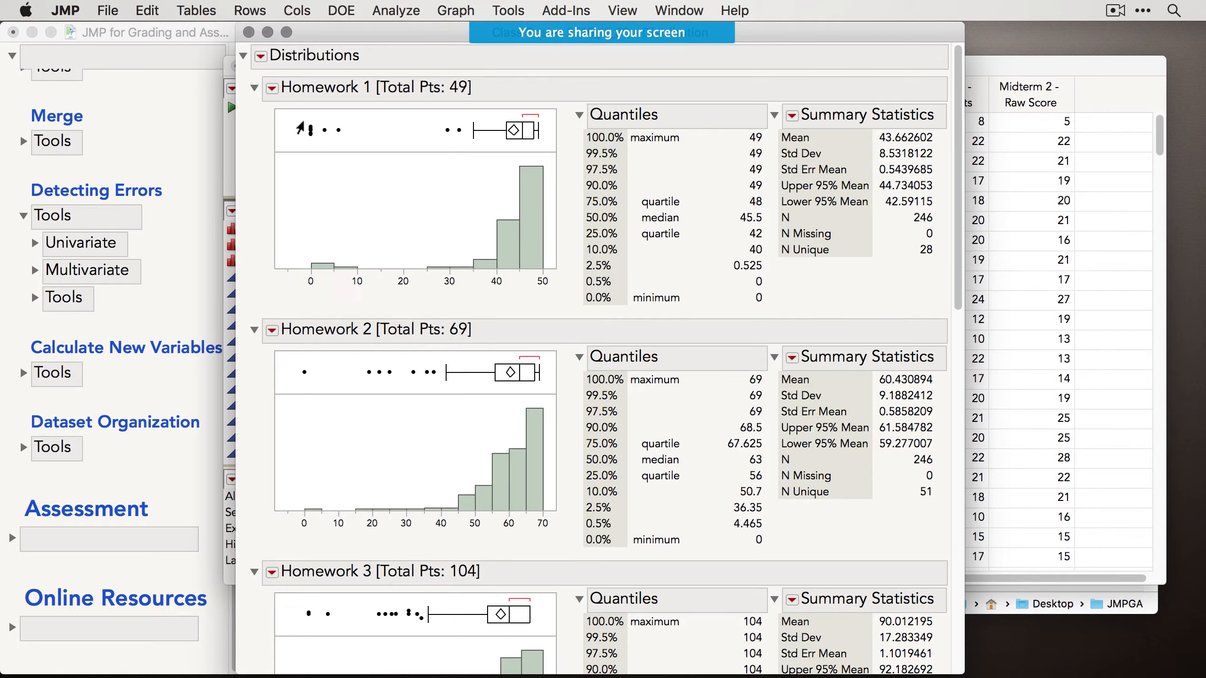
Examine the low outliers in the Homework 1 box plot and look through the distributions down to Midterm 2.
drag(294, 119, 315, 143)
click(361, 136)
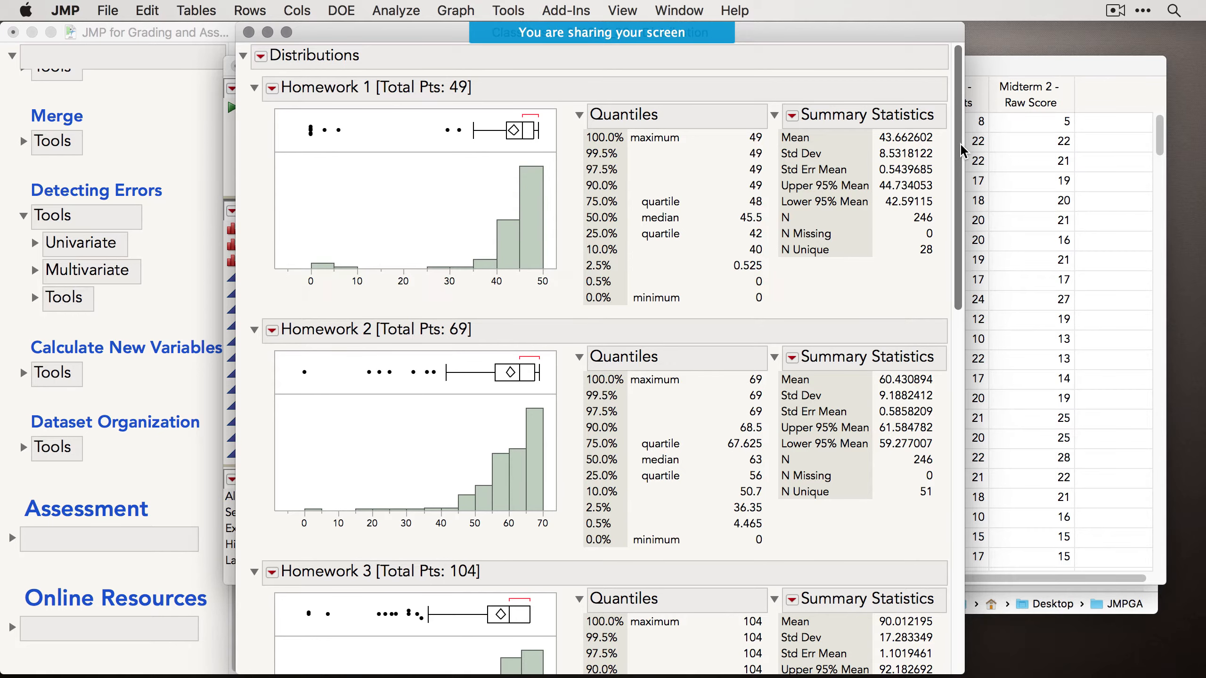
drag(961, 151, 922, 518)
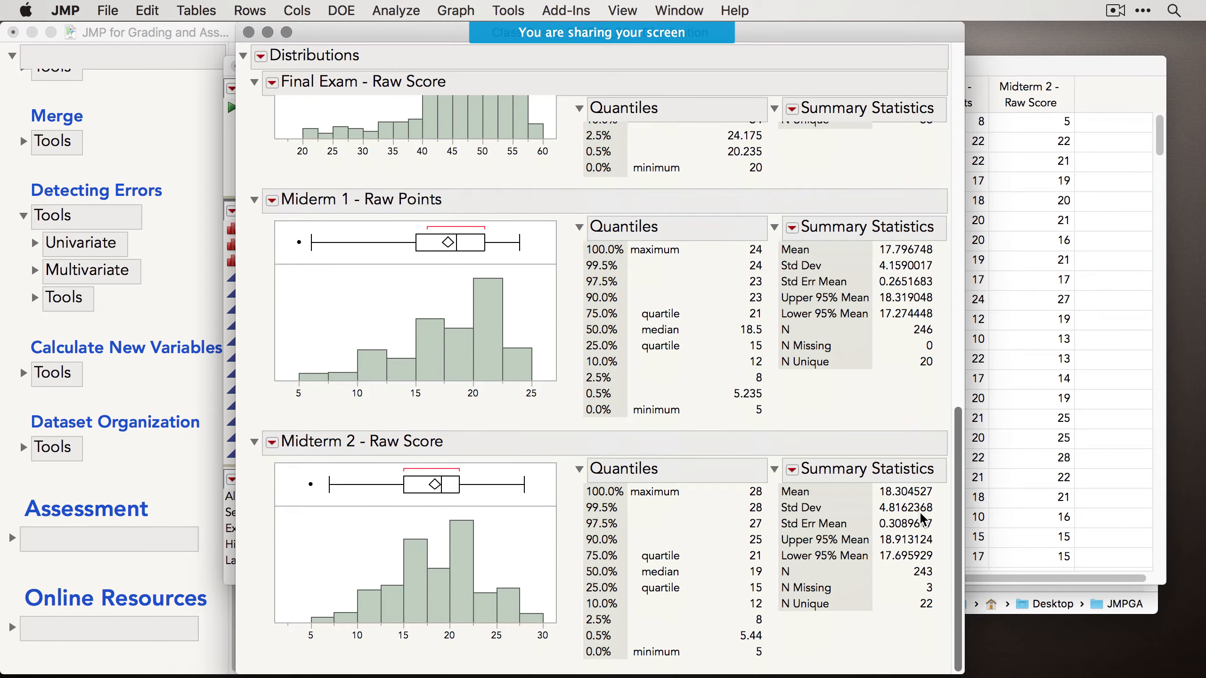
drag(922, 518, 979, 93)
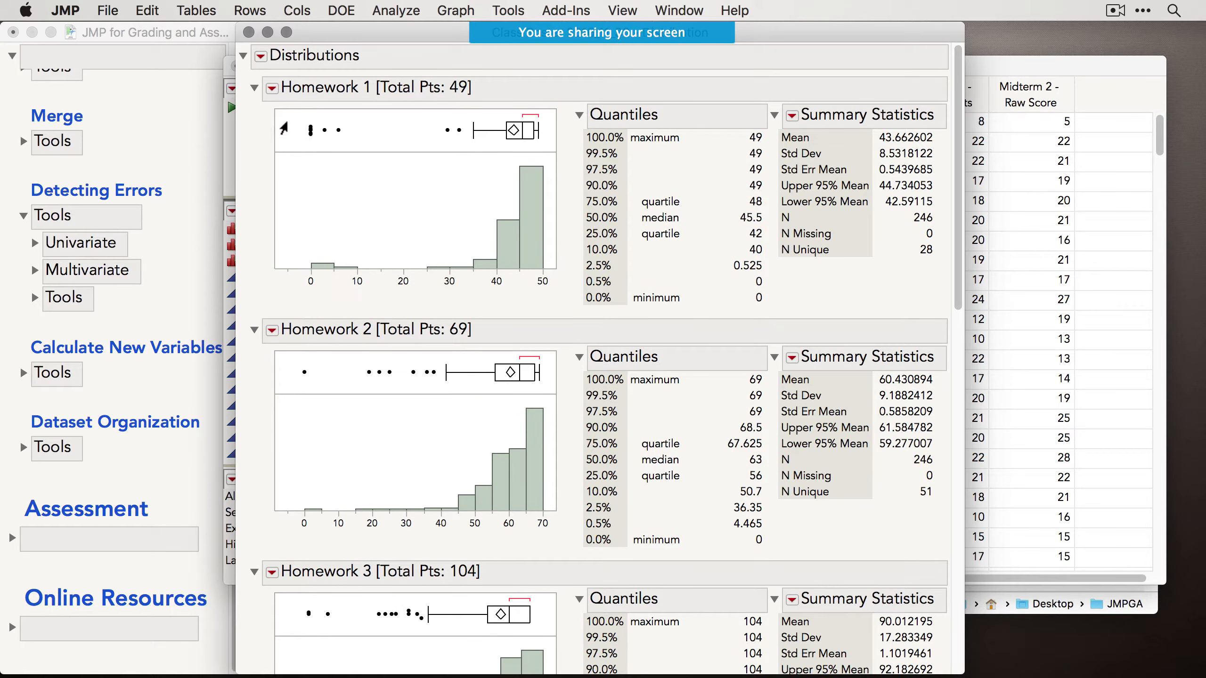
Select the zero-score outliers in the Homework 1 box plot and expand the nested Tools list under Detecting Errors in the outline.
drag(286, 125, 313, 145)
drag(356, 40, 434, 40)
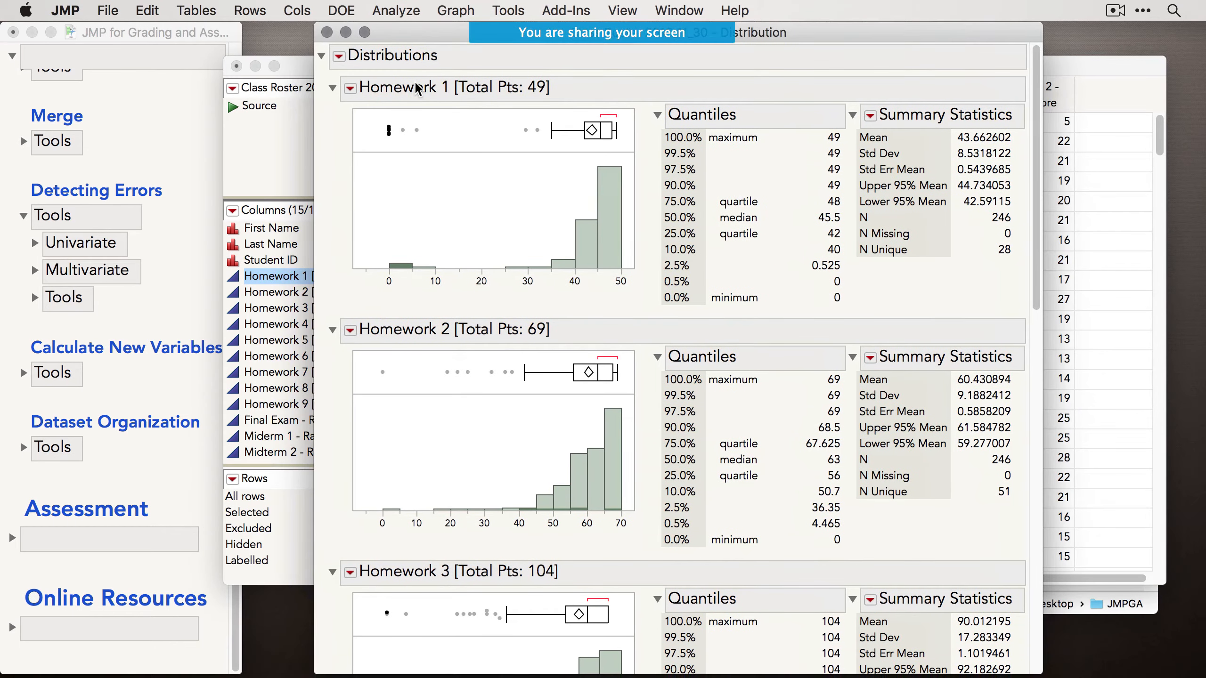
mouse_move(389, 130)
click(109, 302)
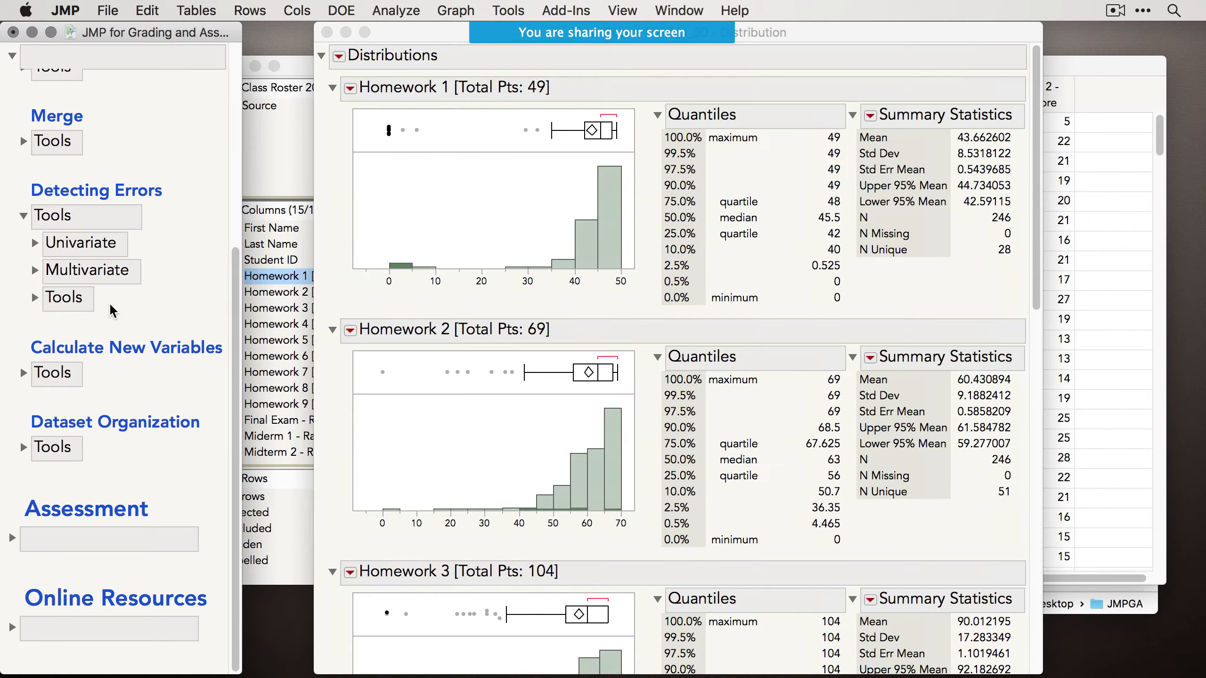
click(35, 297)
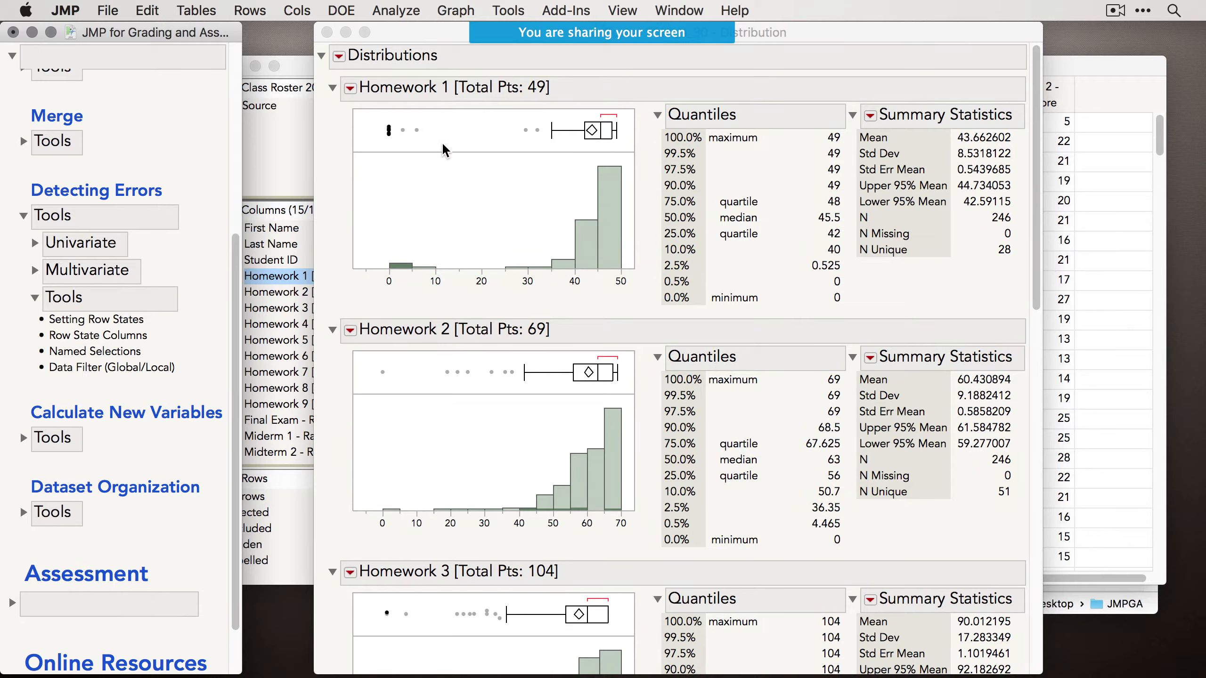
Name the selection of zero-score Homework 1 outliers in a new column called Added Late, with 1 for selected and 0 for unselected rows.
drag(378, 118, 390, 152)
right_click(387, 128)
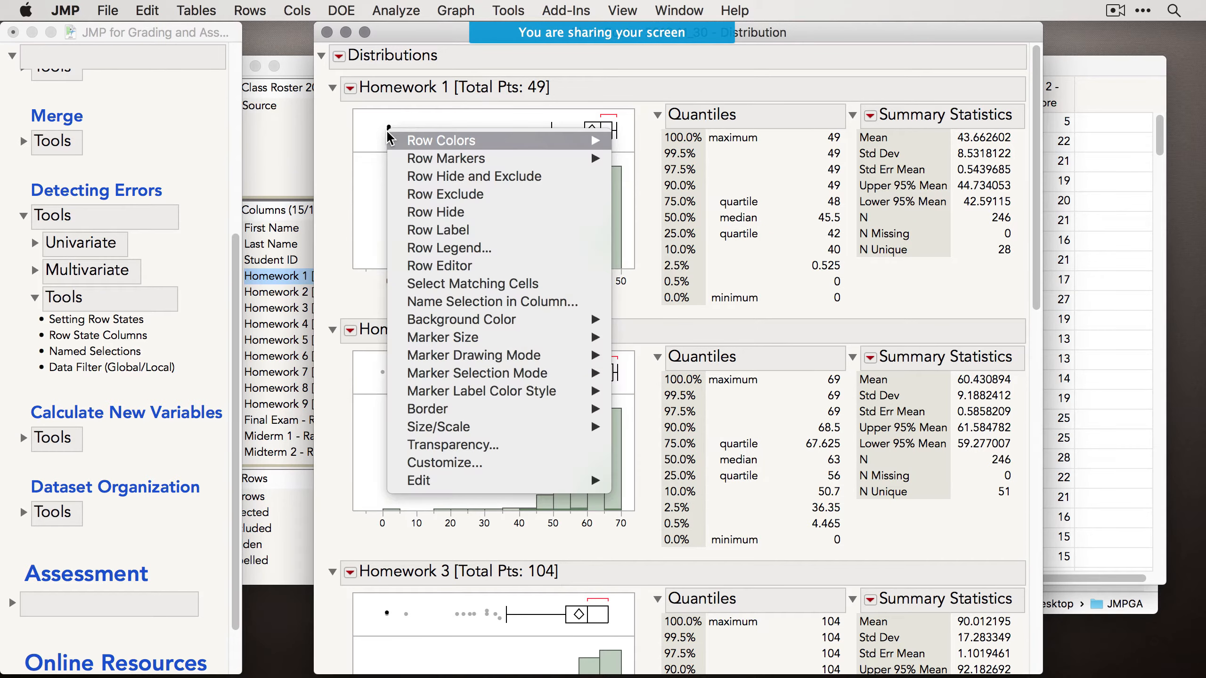
click(484, 303)
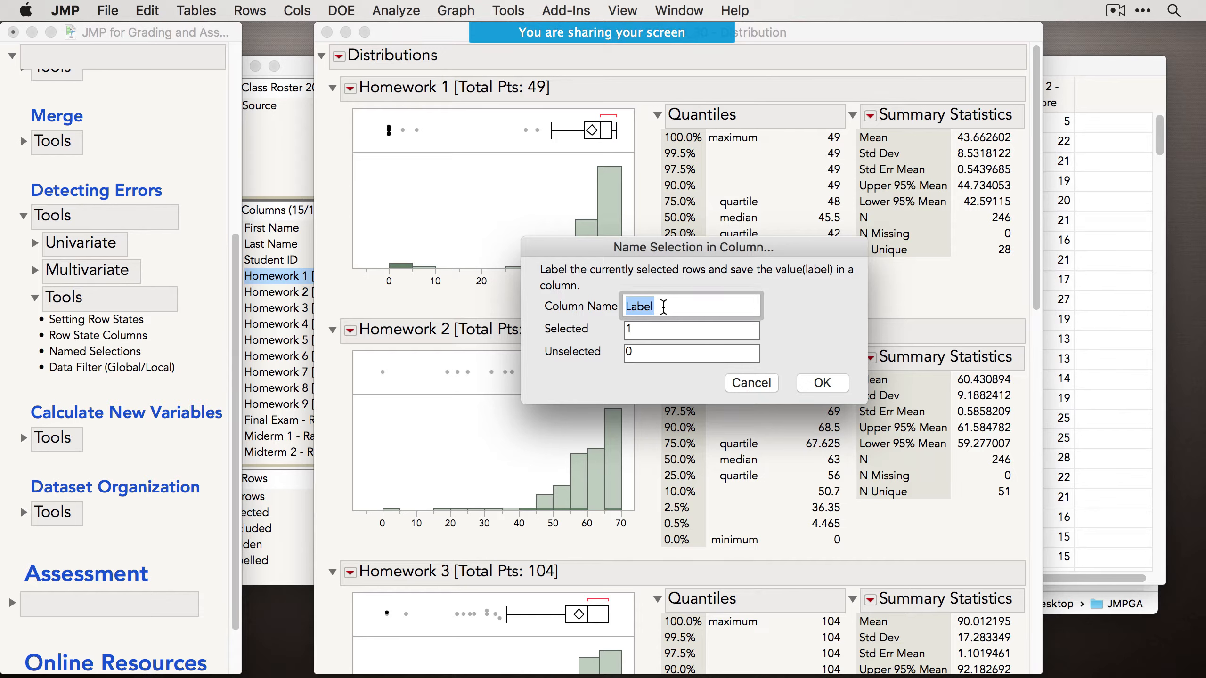
text(Added Lat)
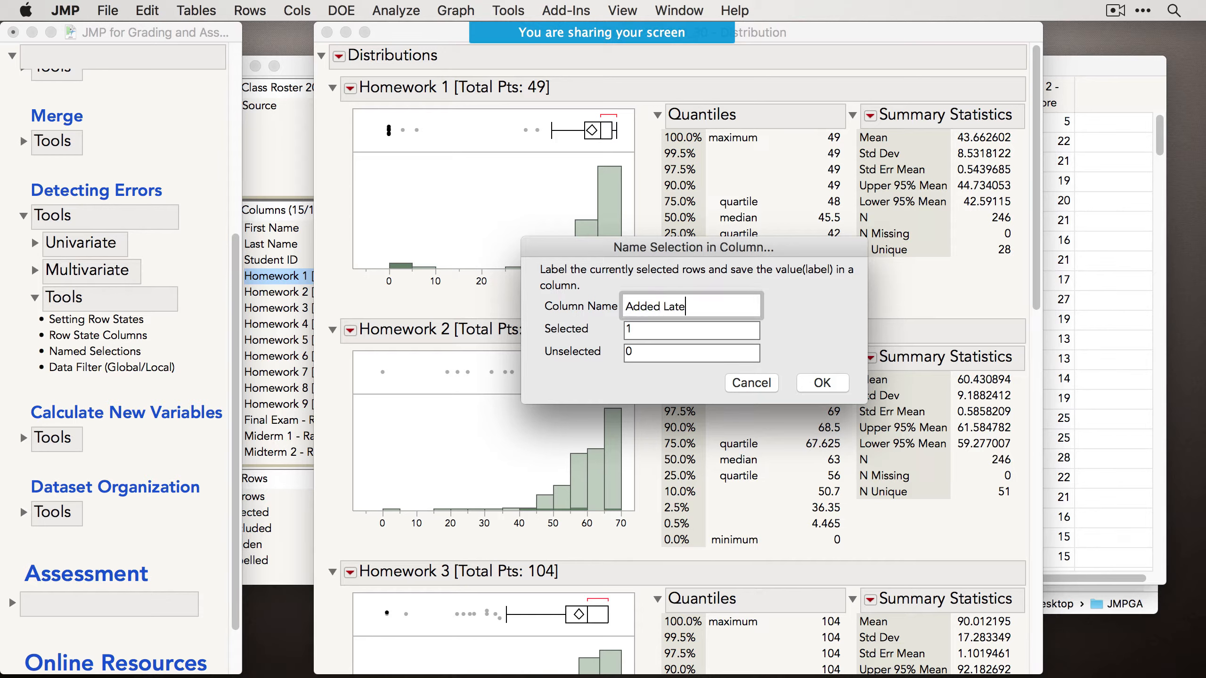
key(Tab)
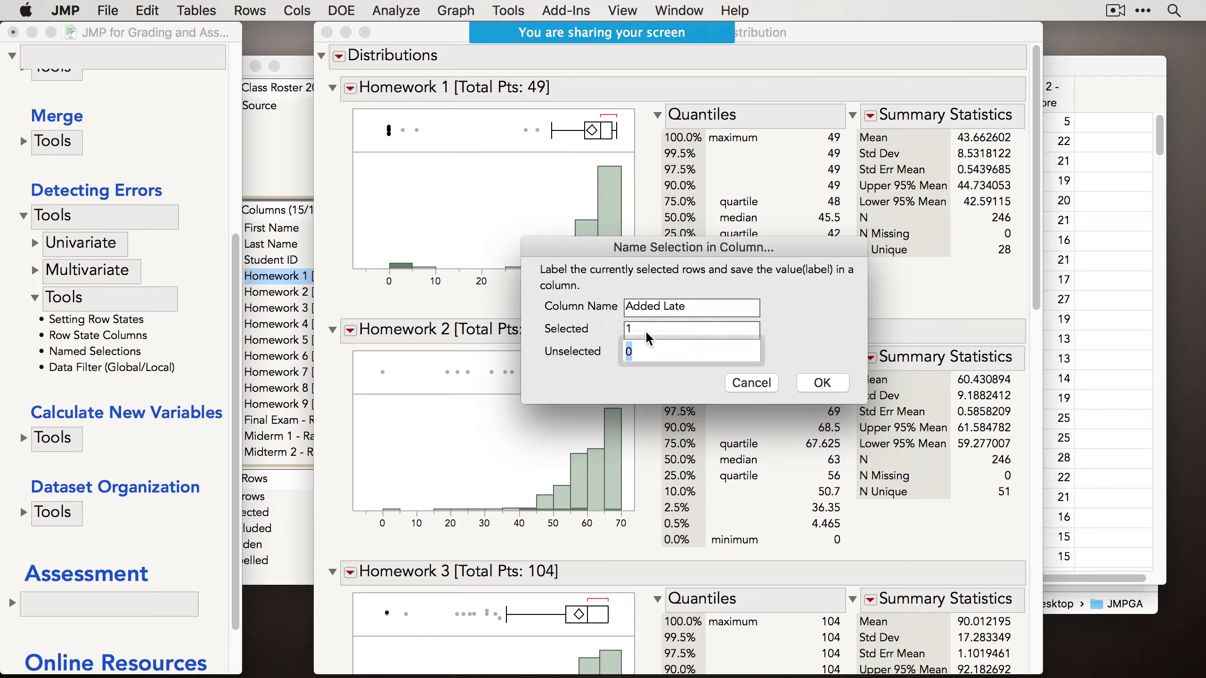
click(822, 383)
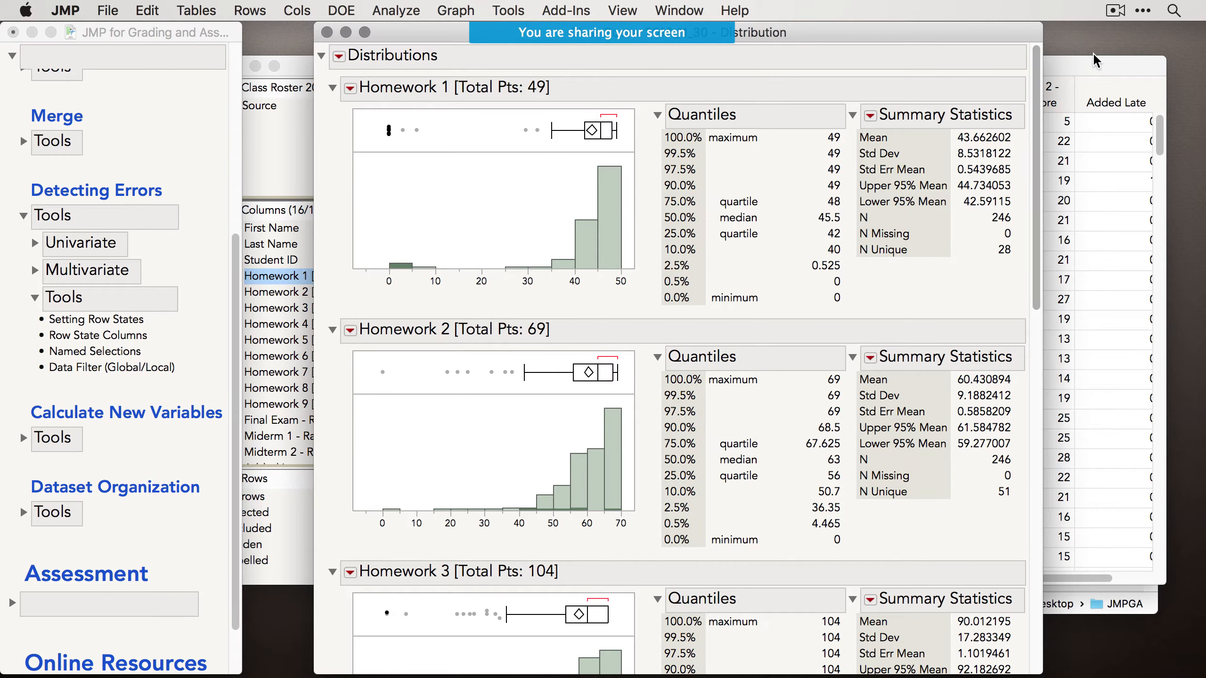
Bring the Class Roster table forward and select all cells matching the value 1 in the Added Late column.
click(1087, 76)
scroll(1052, 231, right, 3)
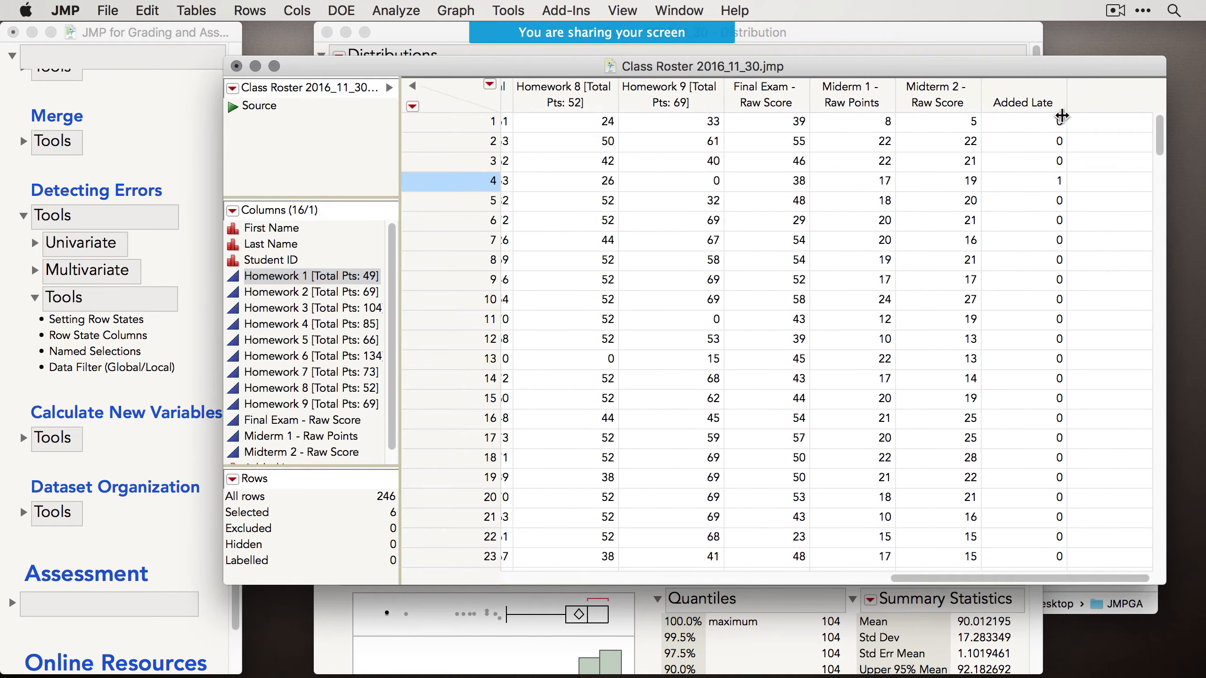
click(1017, 95)
click(1025, 239)
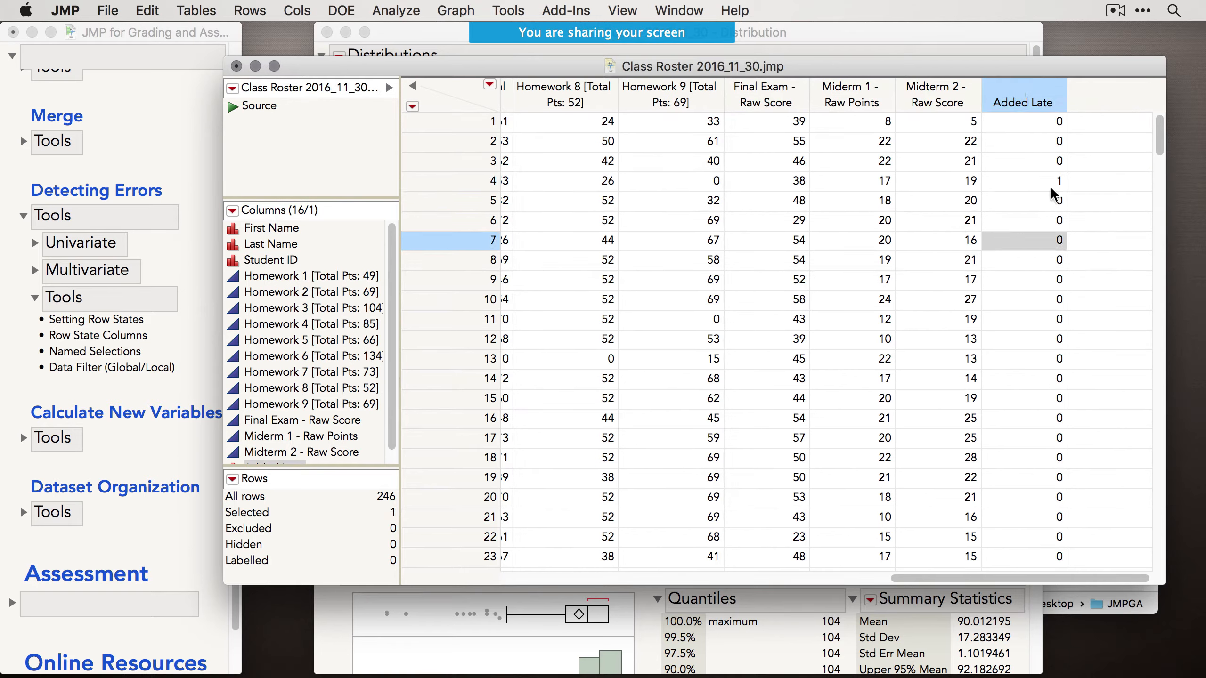
right_click(1026, 181)
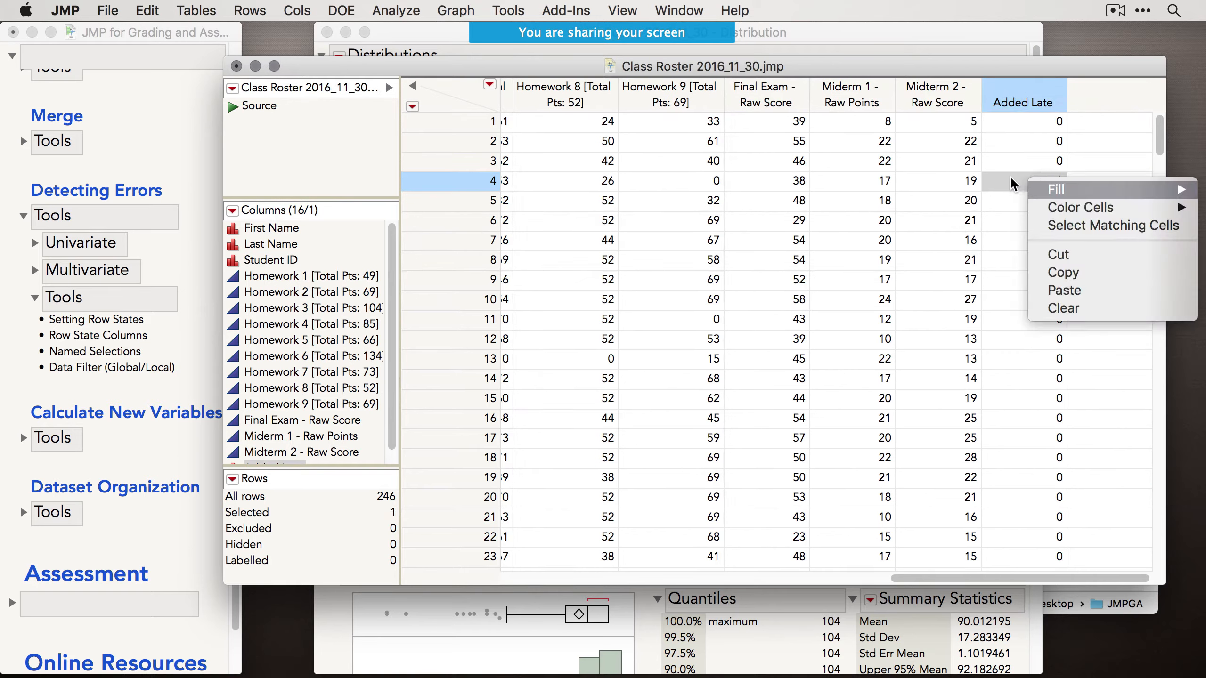
click(1086, 223)
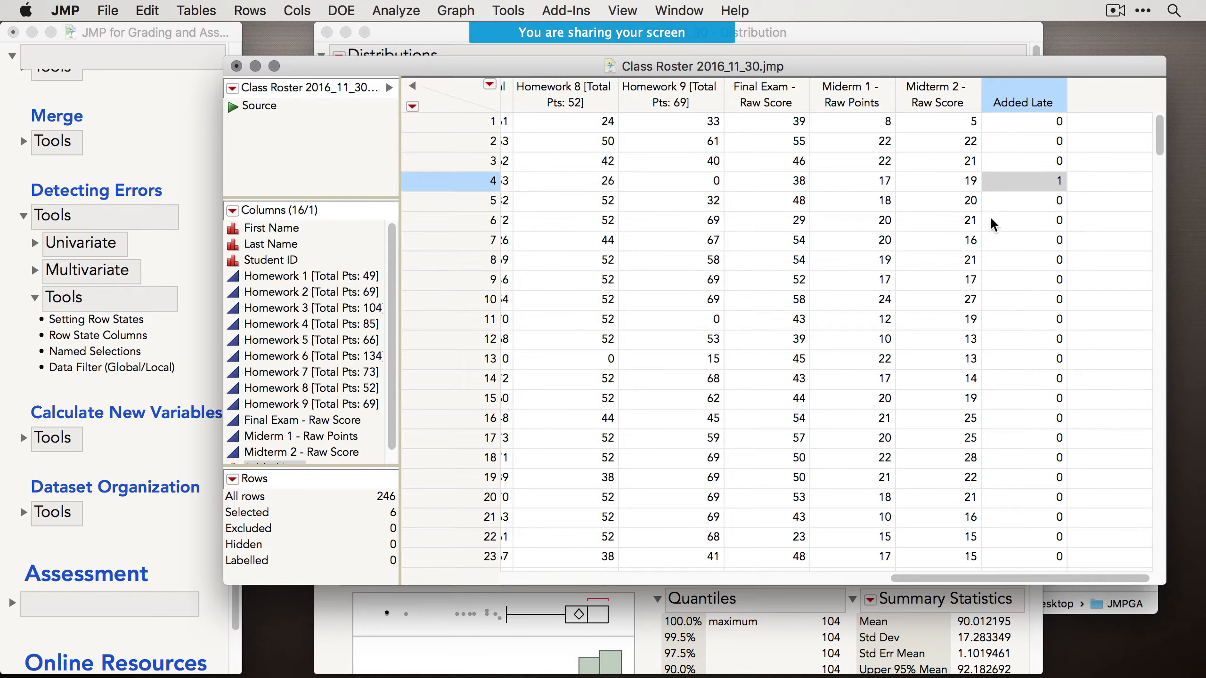
Select only row 2's Added Late cell, shift the table window slightly, and return to the Distribution report.
click(1044, 140)
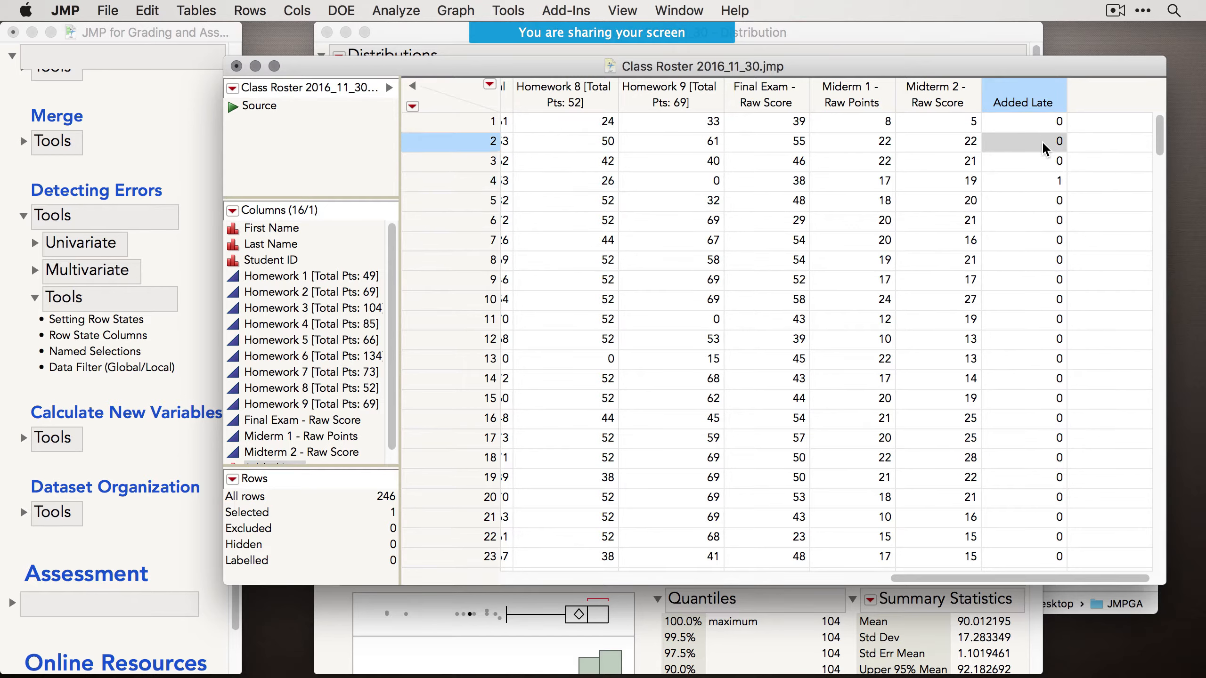
drag(424, 64, 429, 73)
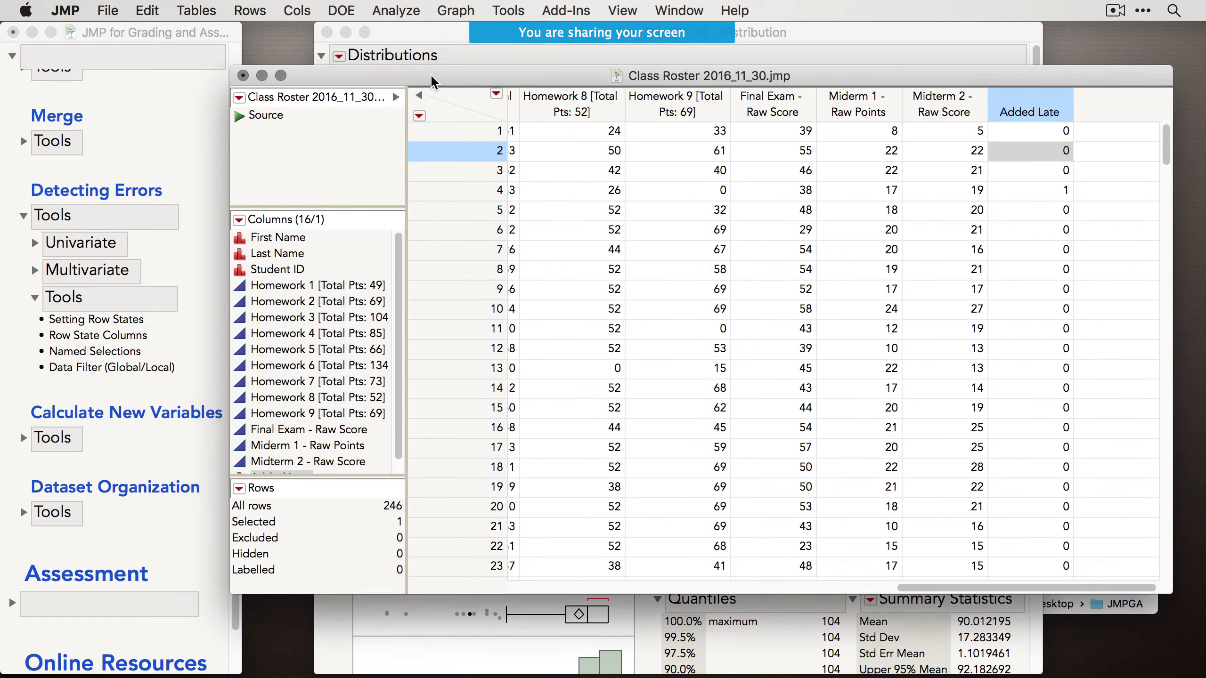
click(440, 34)
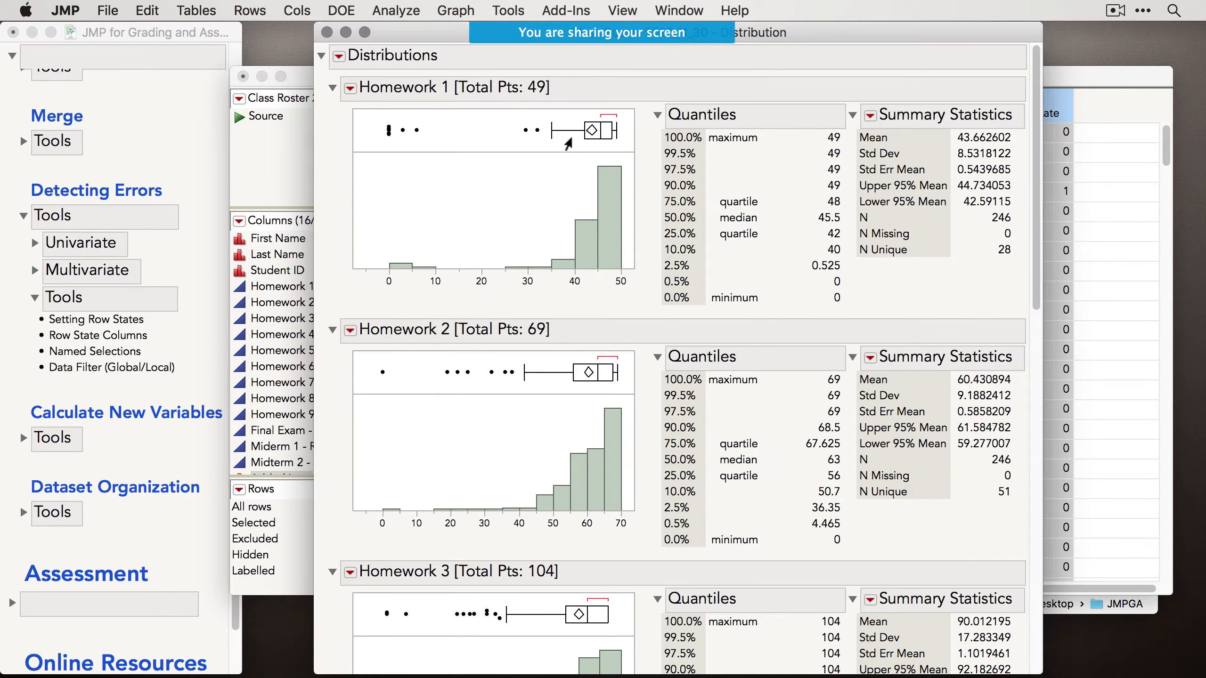
Examine the low-score outliers in the Final Exam, Midterm 1 and Midterm 2 distributions by selecting their box plot points.
scroll(564, 449, down, 5)
scroll(565, 447, down, 10)
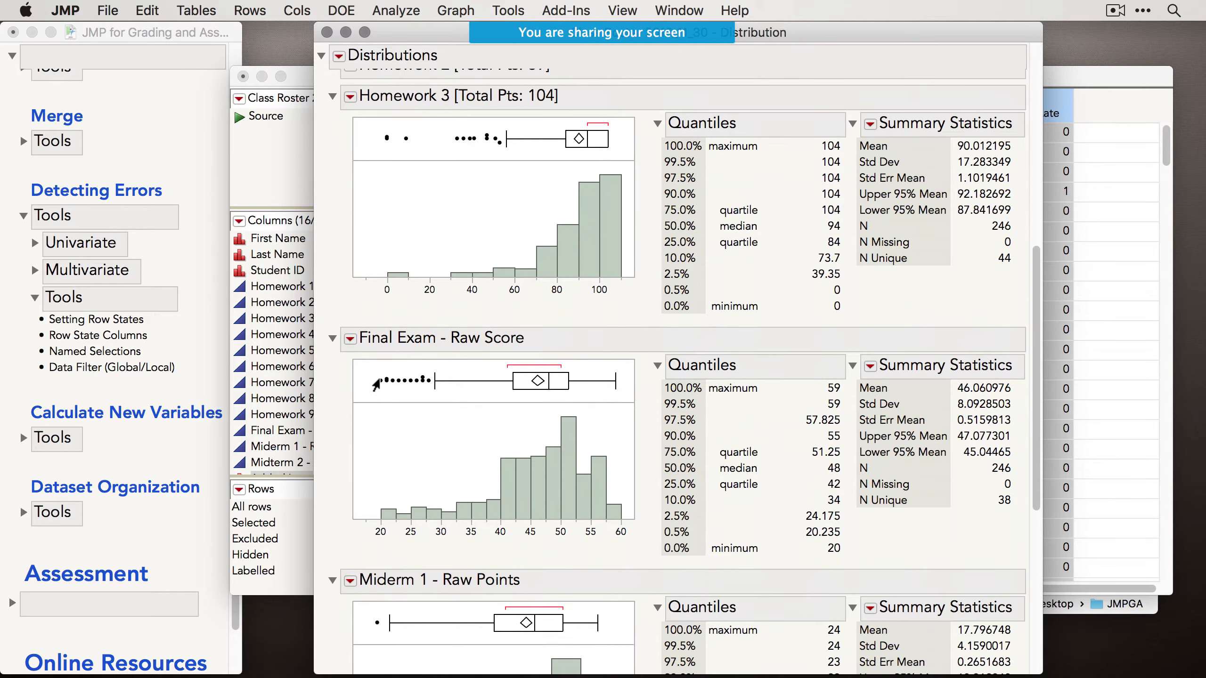
drag(368, 373, 403, 409)
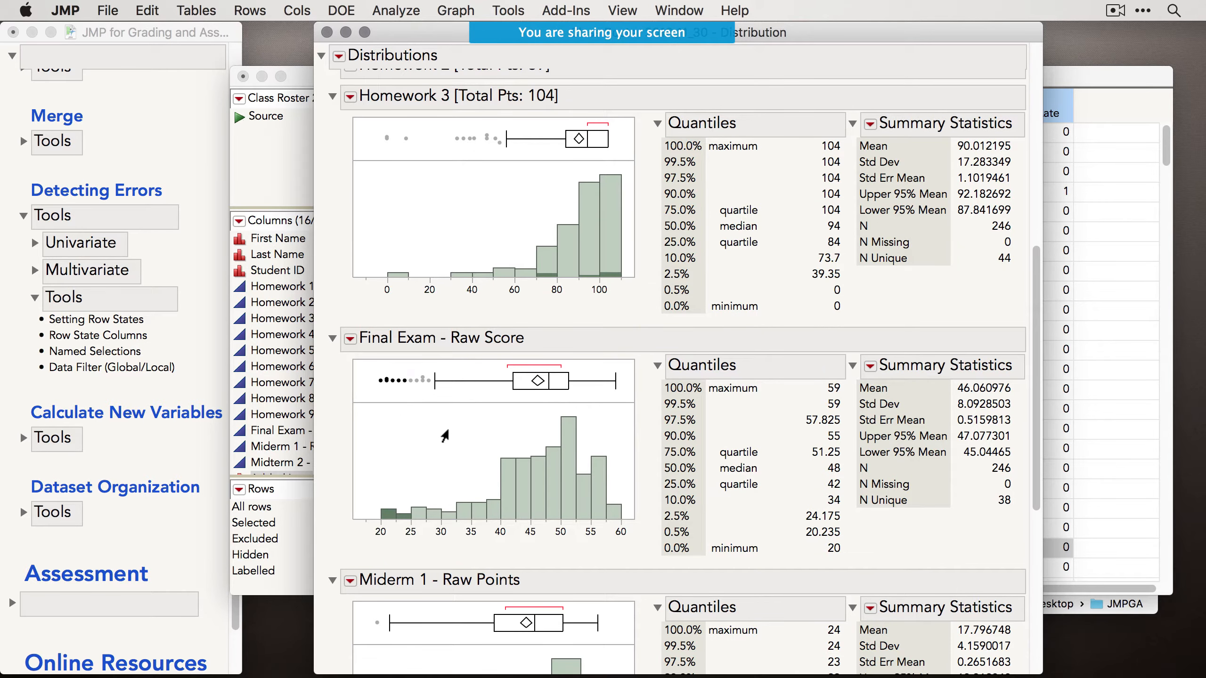
scroll(442, 435, down, 5)
click(363, 464)
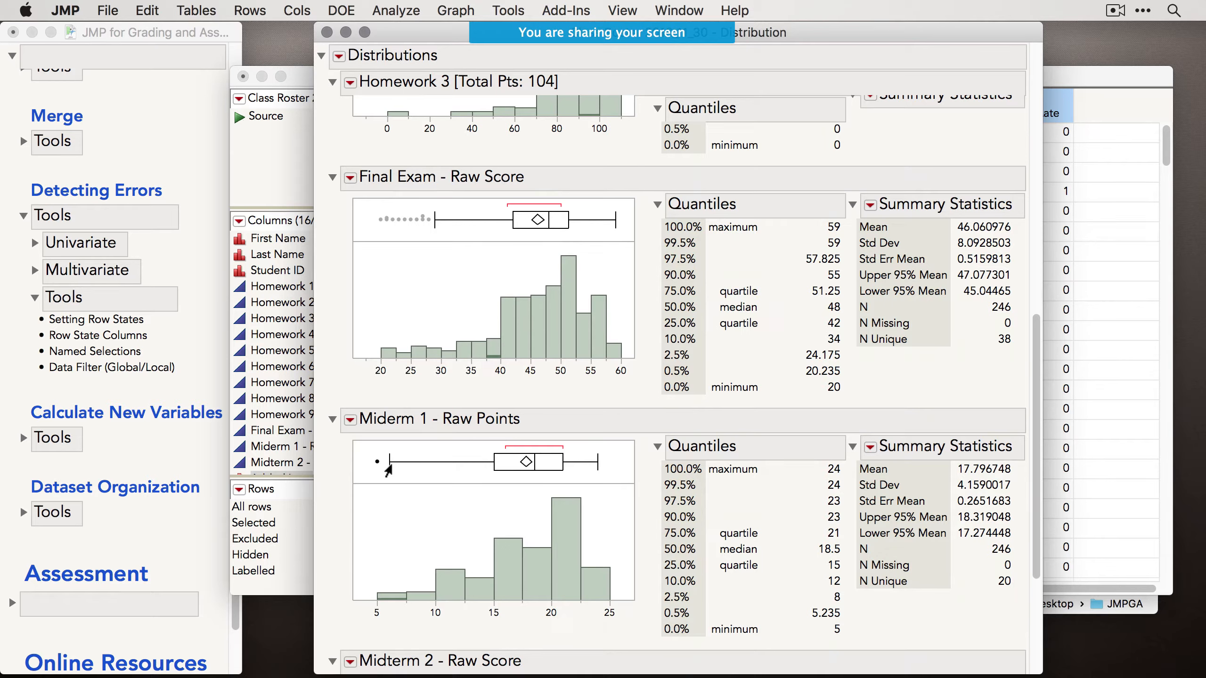
scroll(474, 314, down, 4)
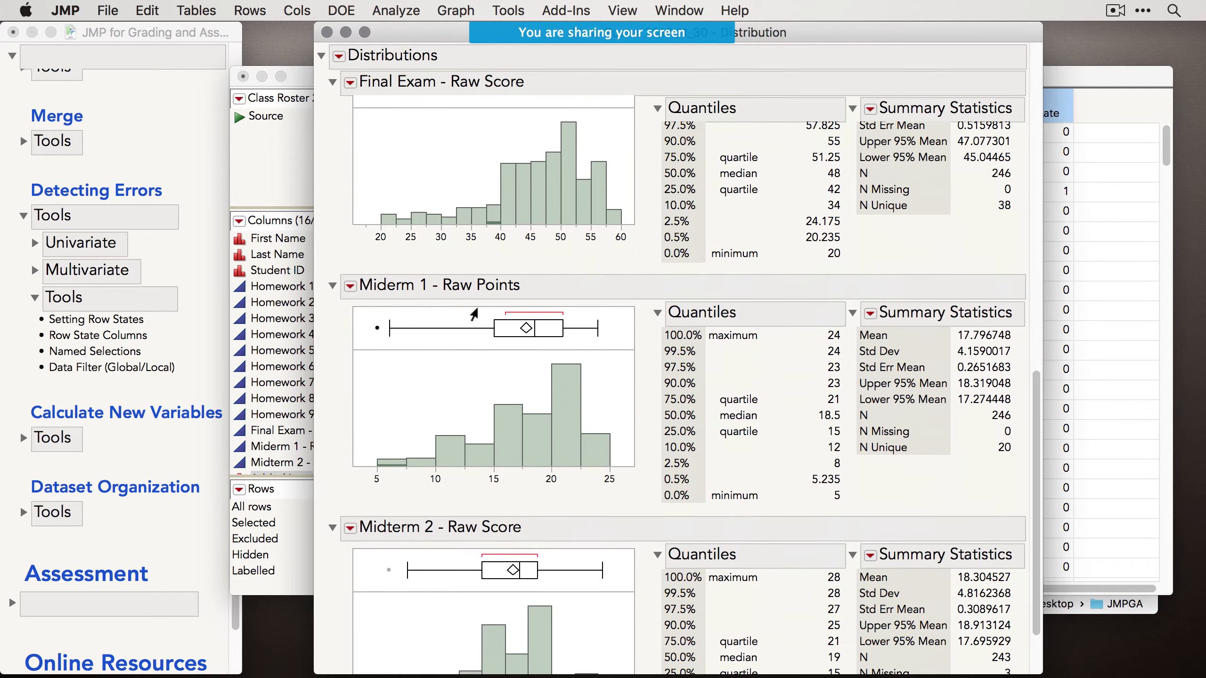
scroll(576, 521, down, 3)
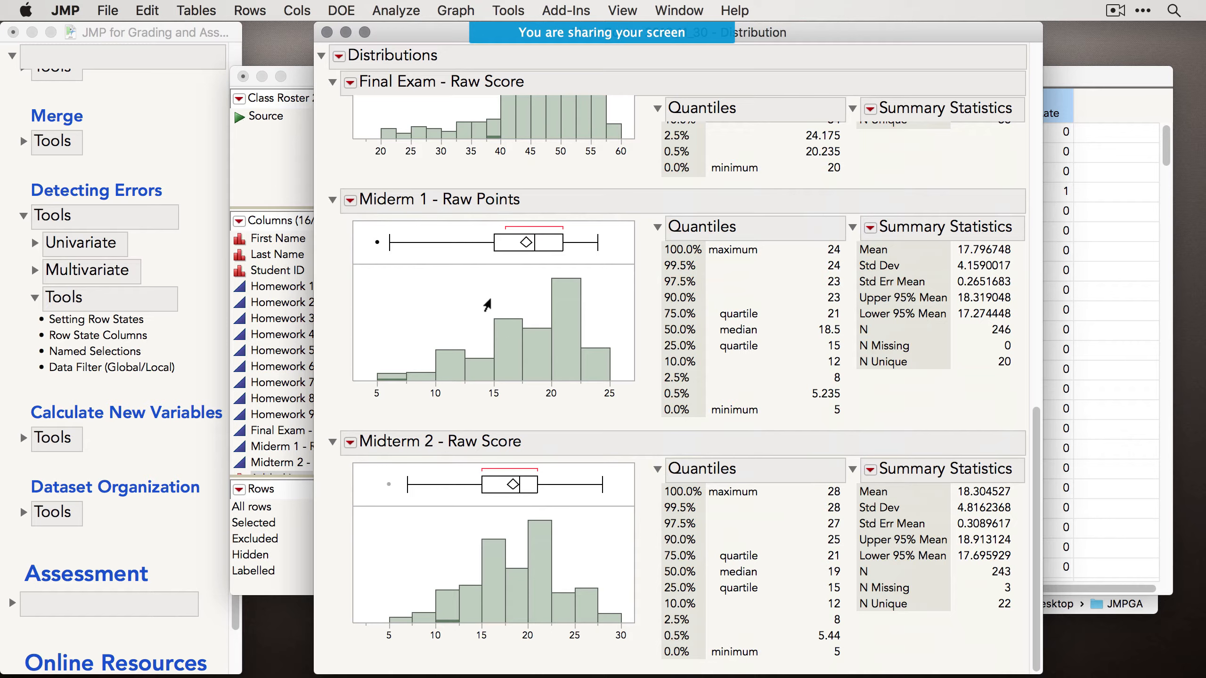
scroll(487, 304, up, 5)
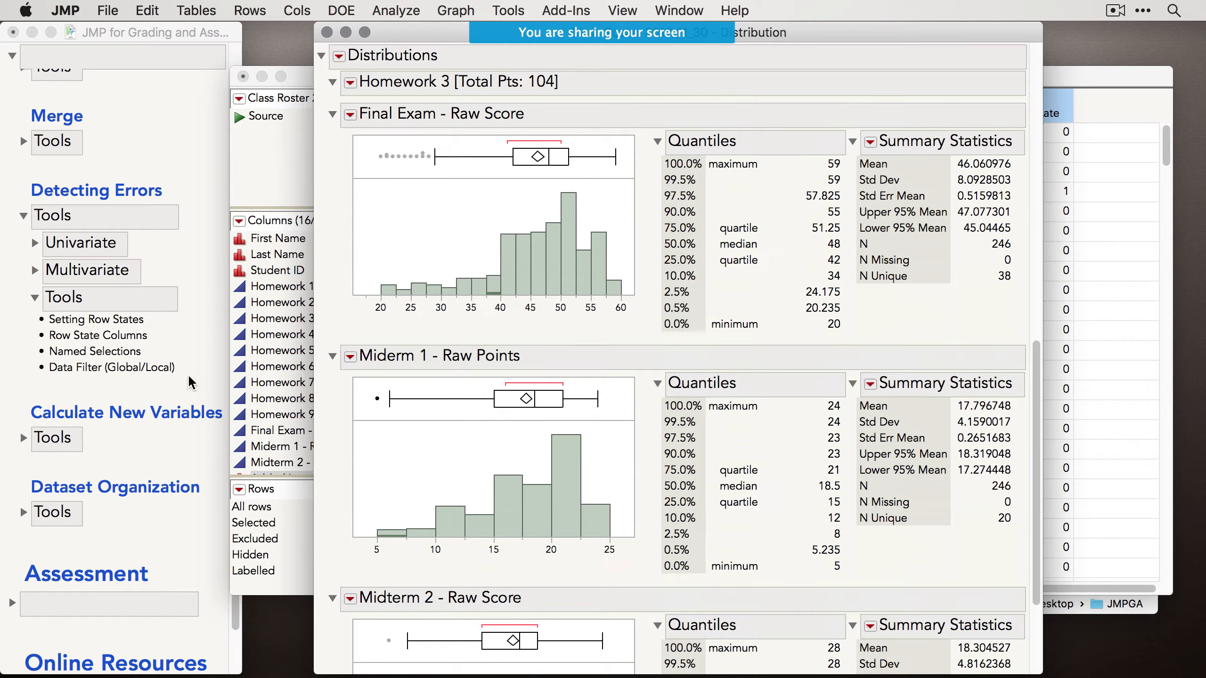
Collapse the nested Tools list under Detecting Errors in the outline and close the Distribution report.
click(191, 341)
click(35, 299)
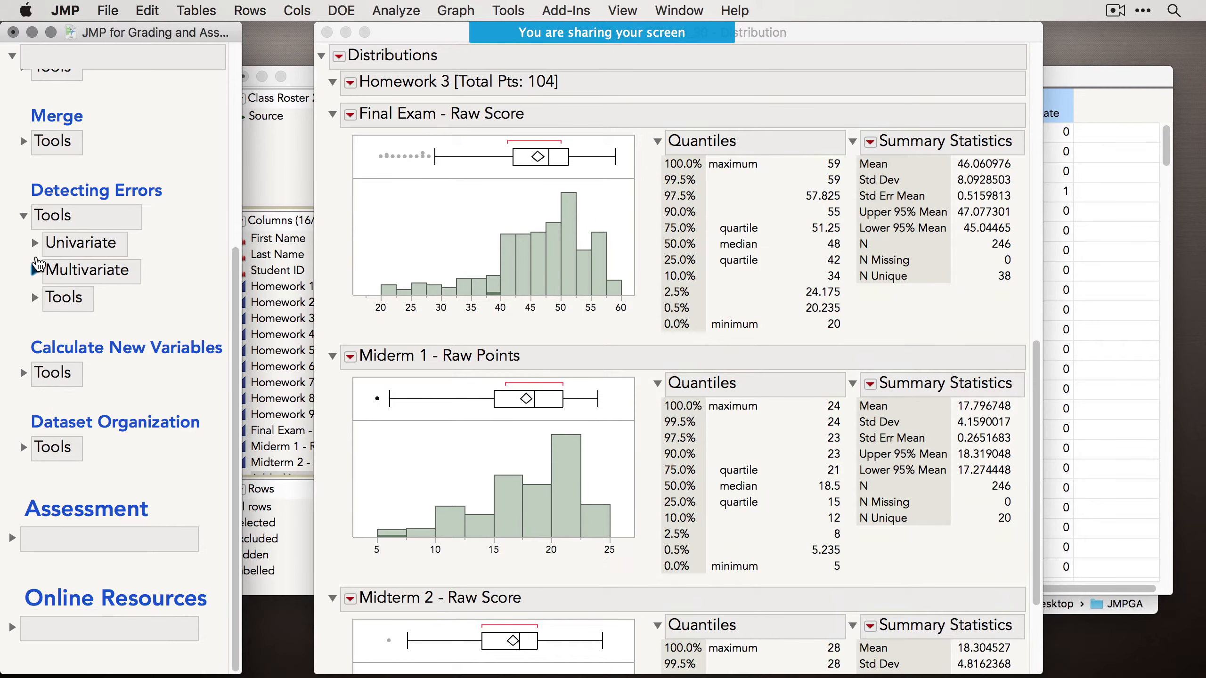
click(463, 233)
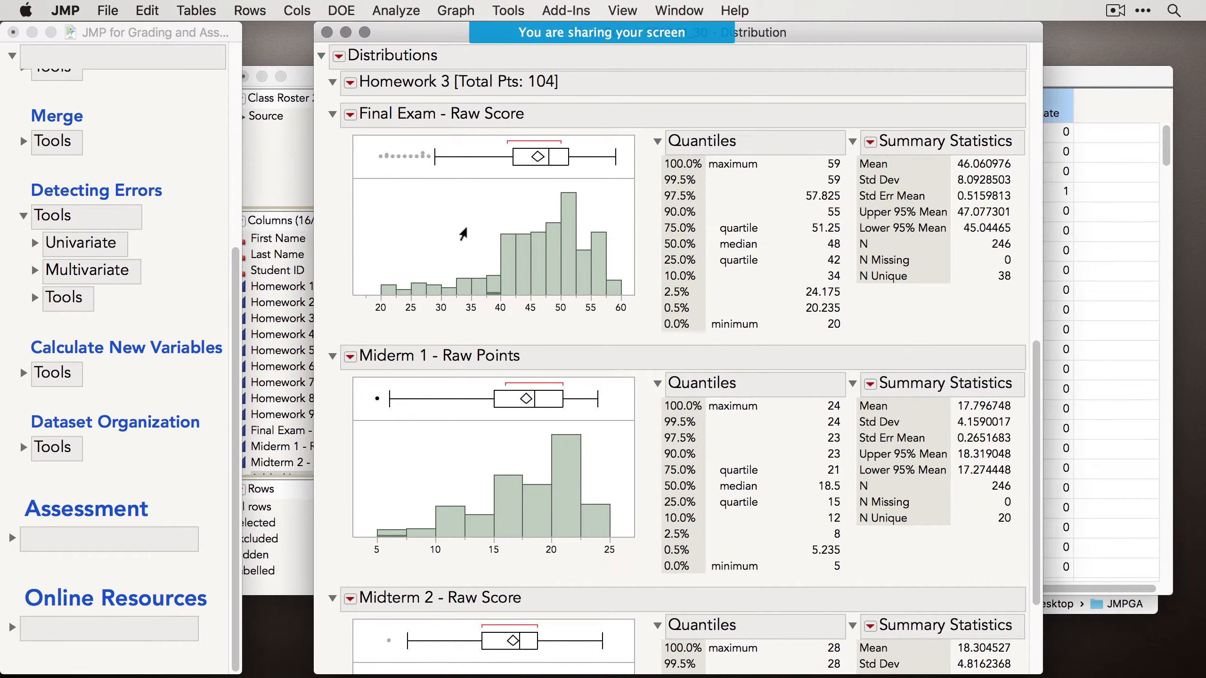
click(327, 32)
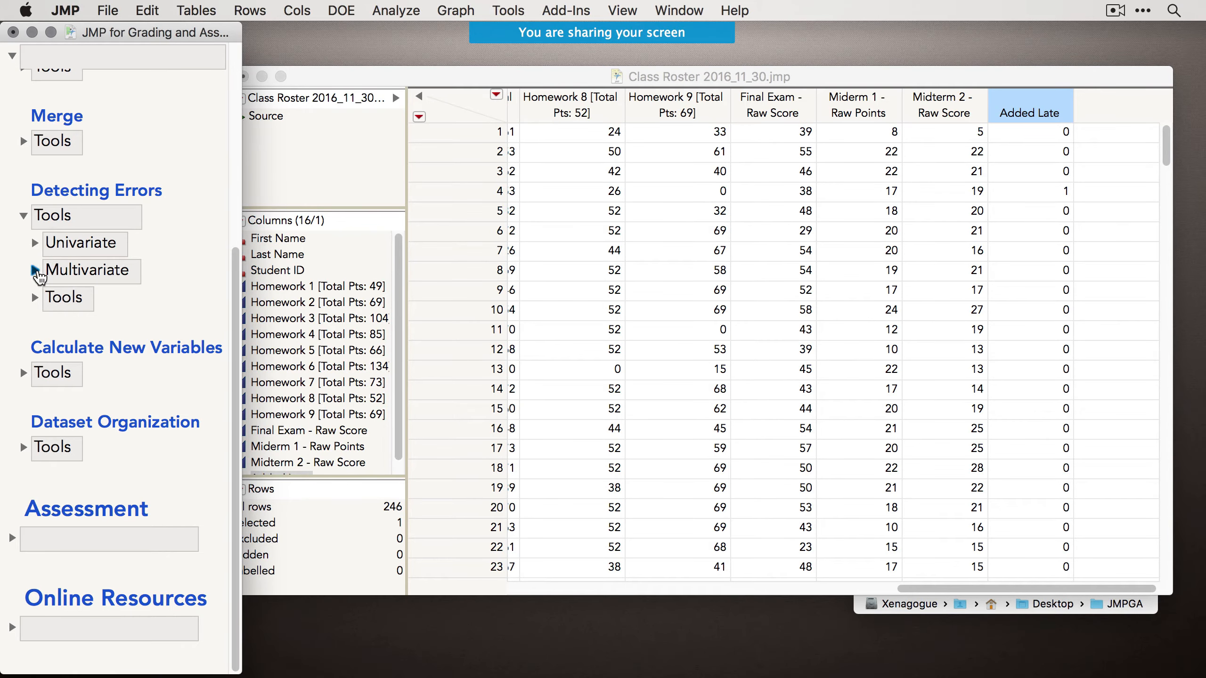
Expand the Multivariate entry in the outline and select the Final Exam, Midterm 1 and Midterm 2 columns in the Class Roster table.
click(36, 271)
click(522, 70)
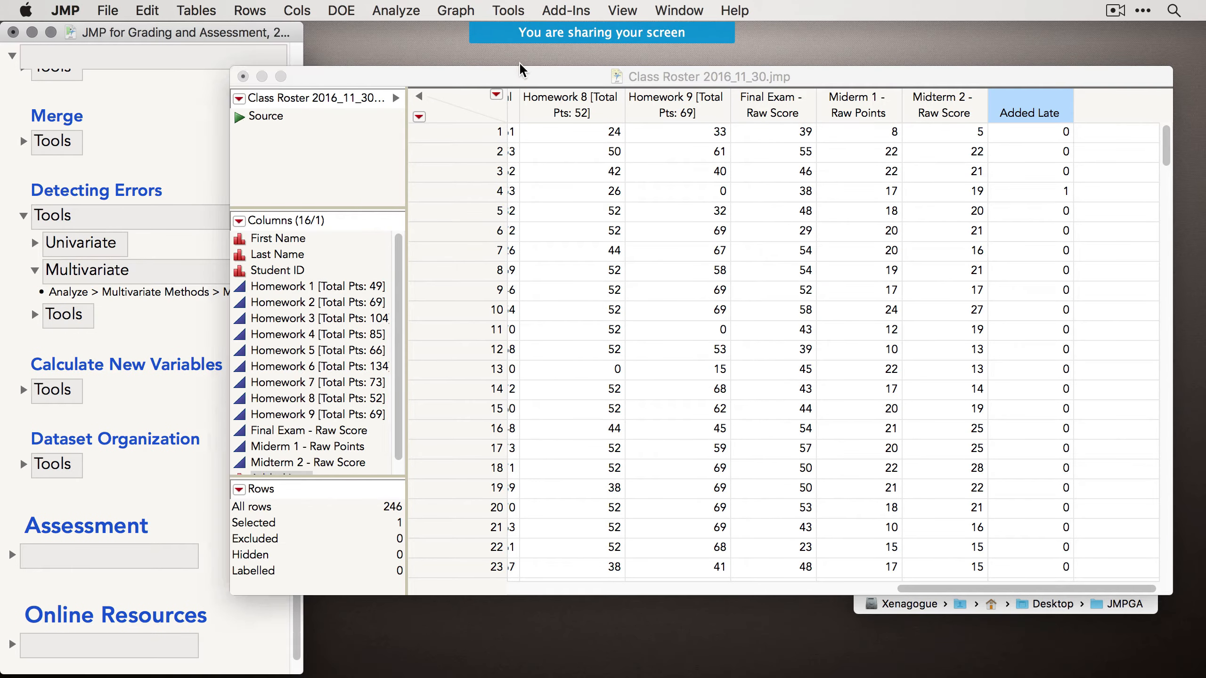
drag(788, 103, 943, 99)
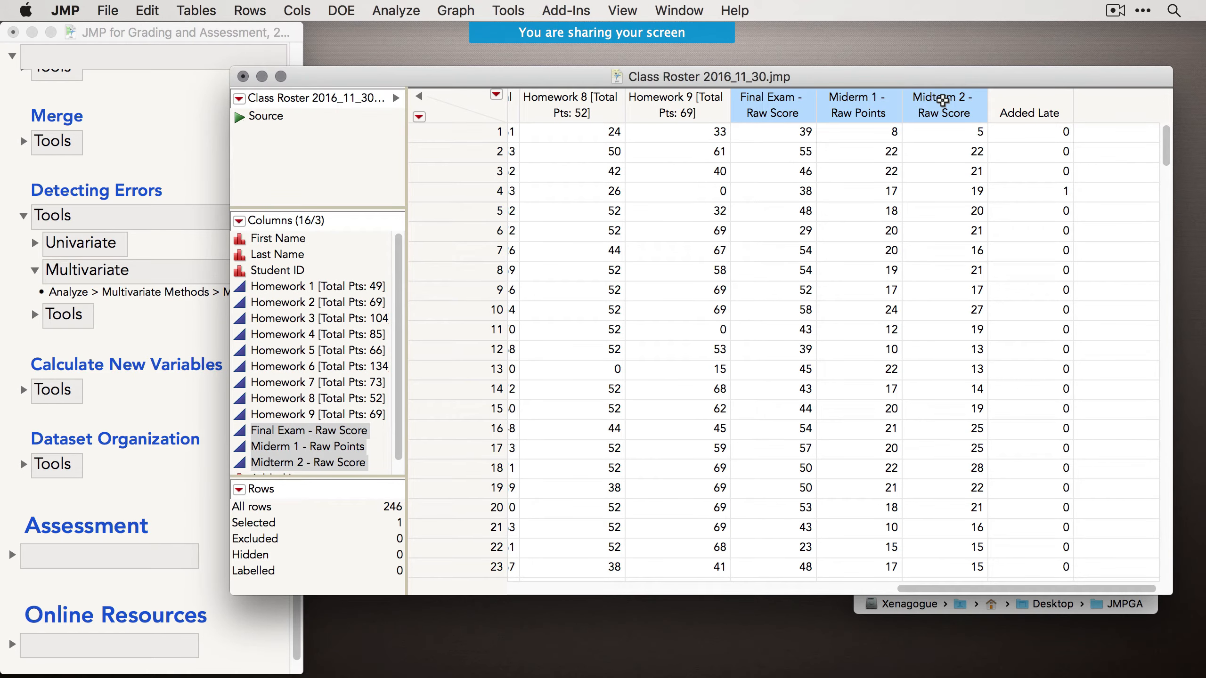
Run a Multivariate analysis with the Final Exam, Midterm 1 and Midterm 2 score columns as the Y variables.
drag(459, 78, 446, 73)
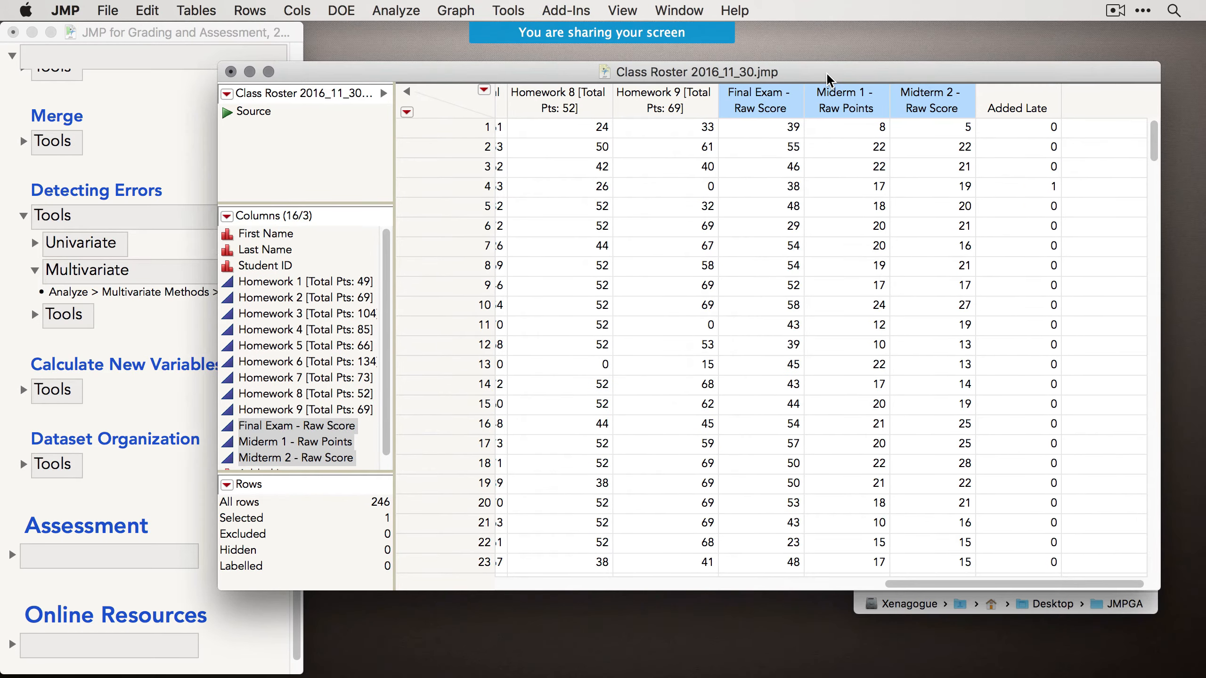
click(389, 10)
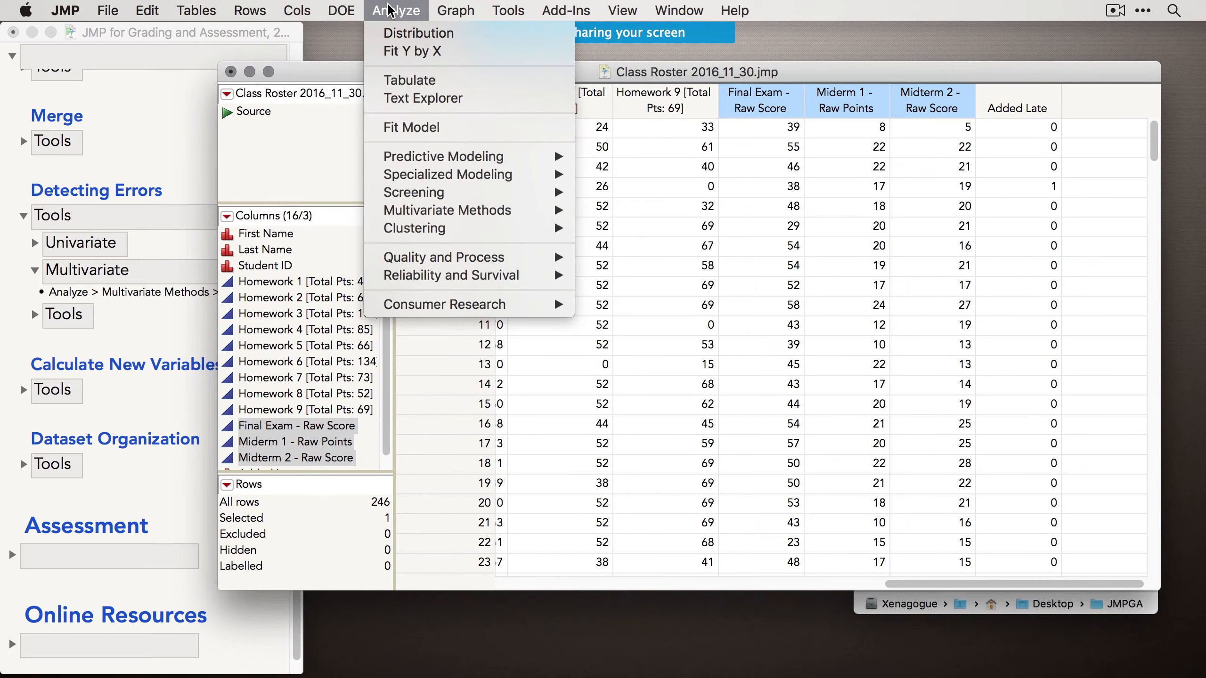
mouse_move(539, 210)
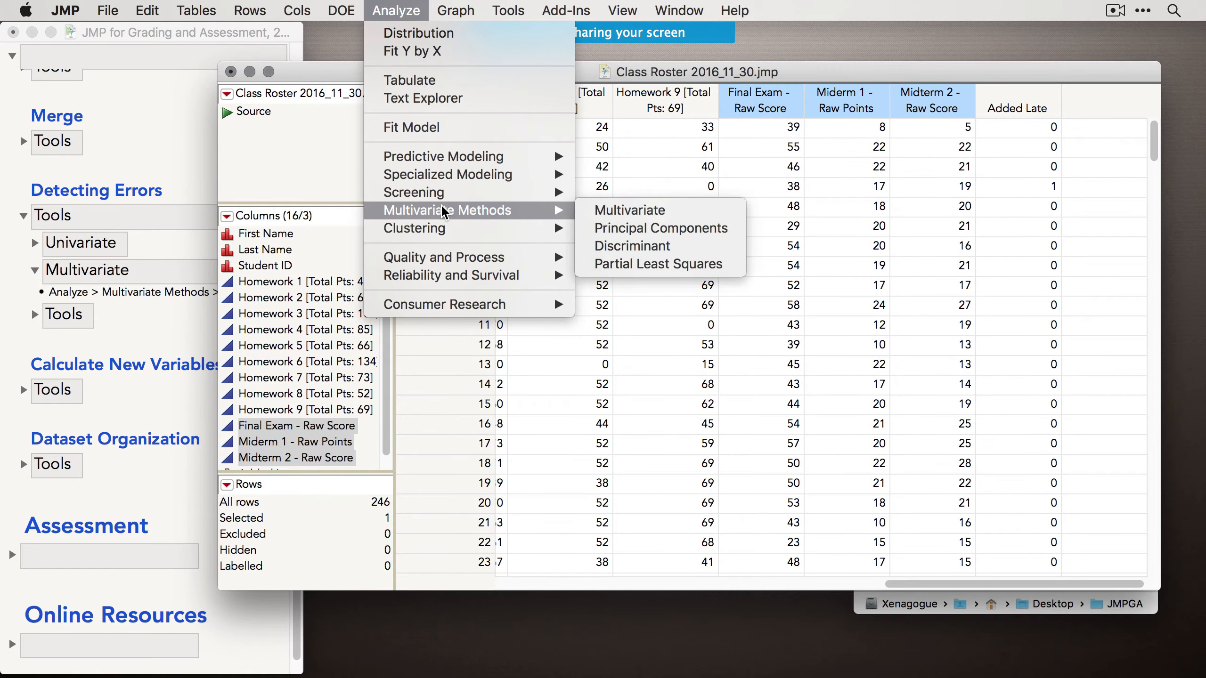
click(627, 210)
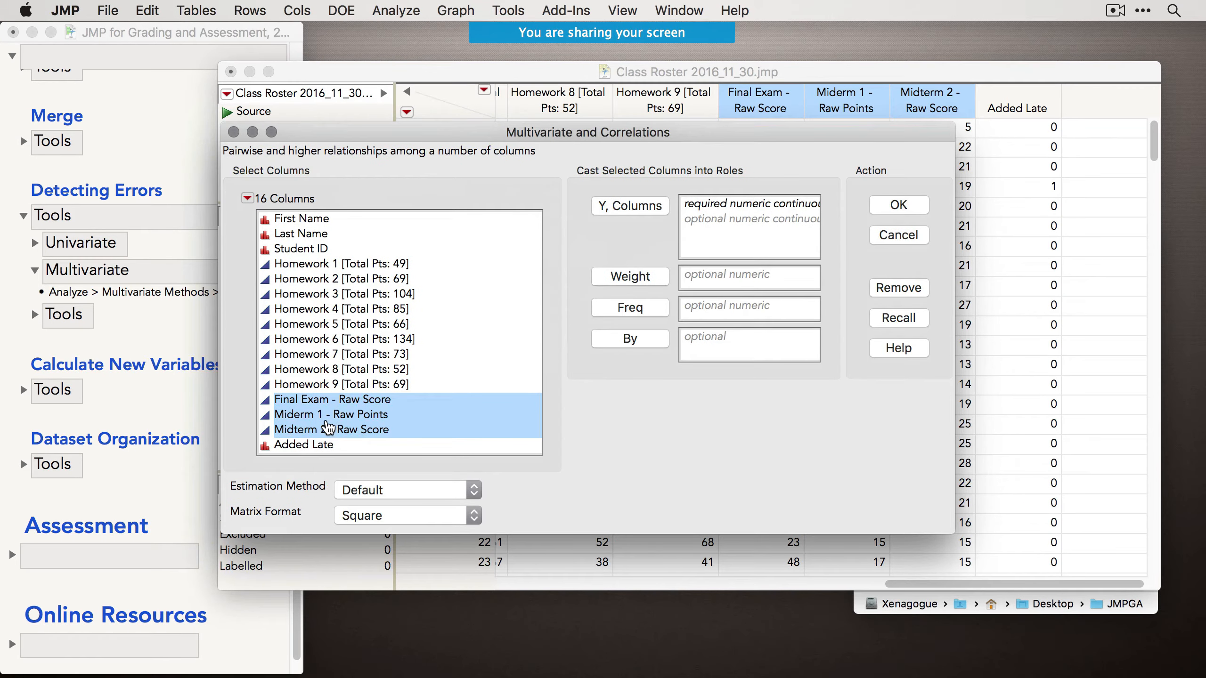
click(638, 217)
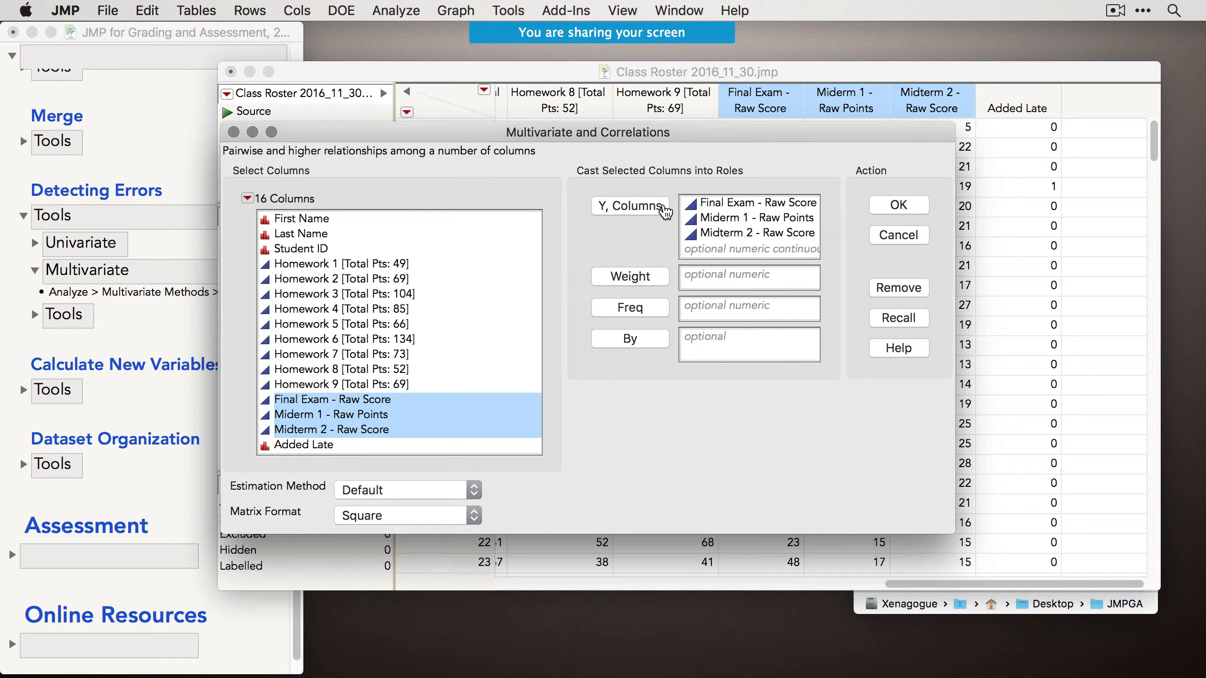
click(915, 211)
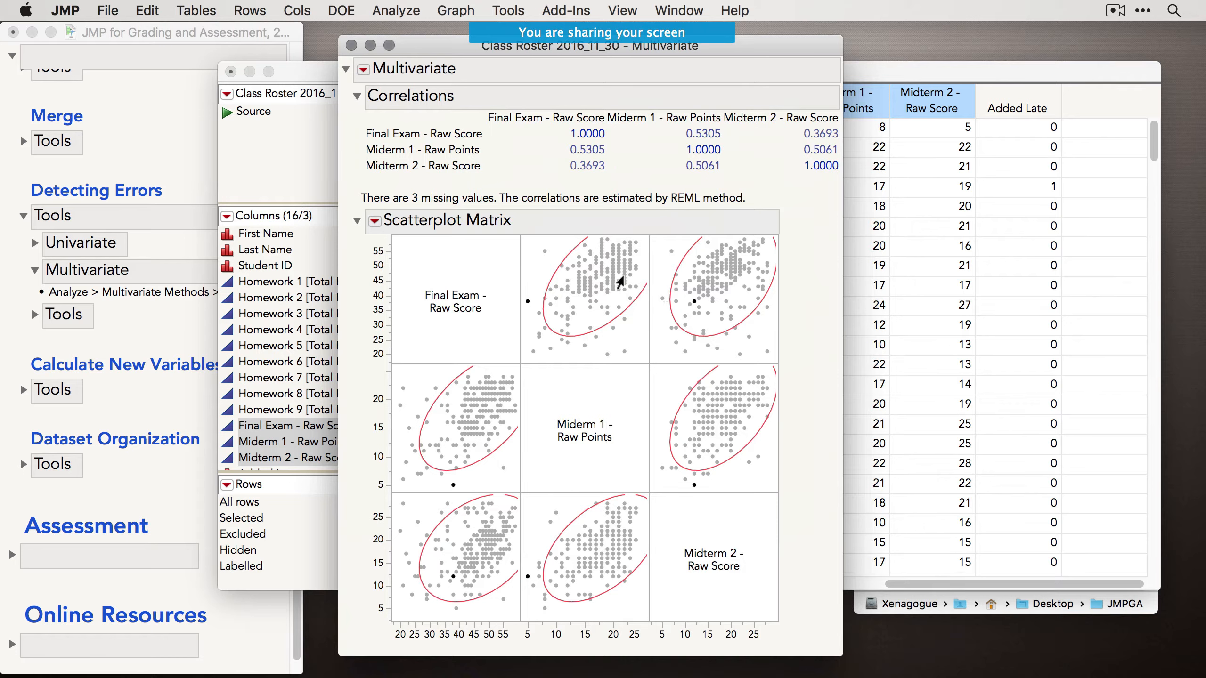
Clear the point selection in the scatterplot matrix and add a widened Mahalanobis Distances outlier plot to the Multivariate report.
click(553, 250)
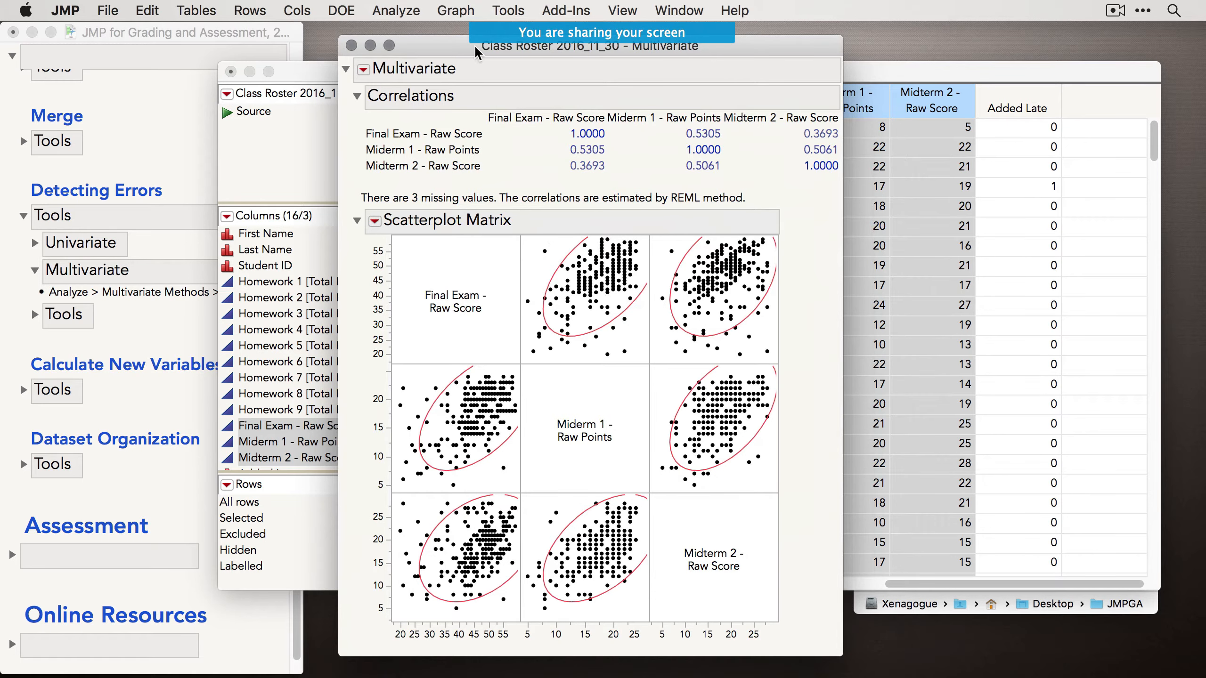
drag(446, 51, 419, 42)
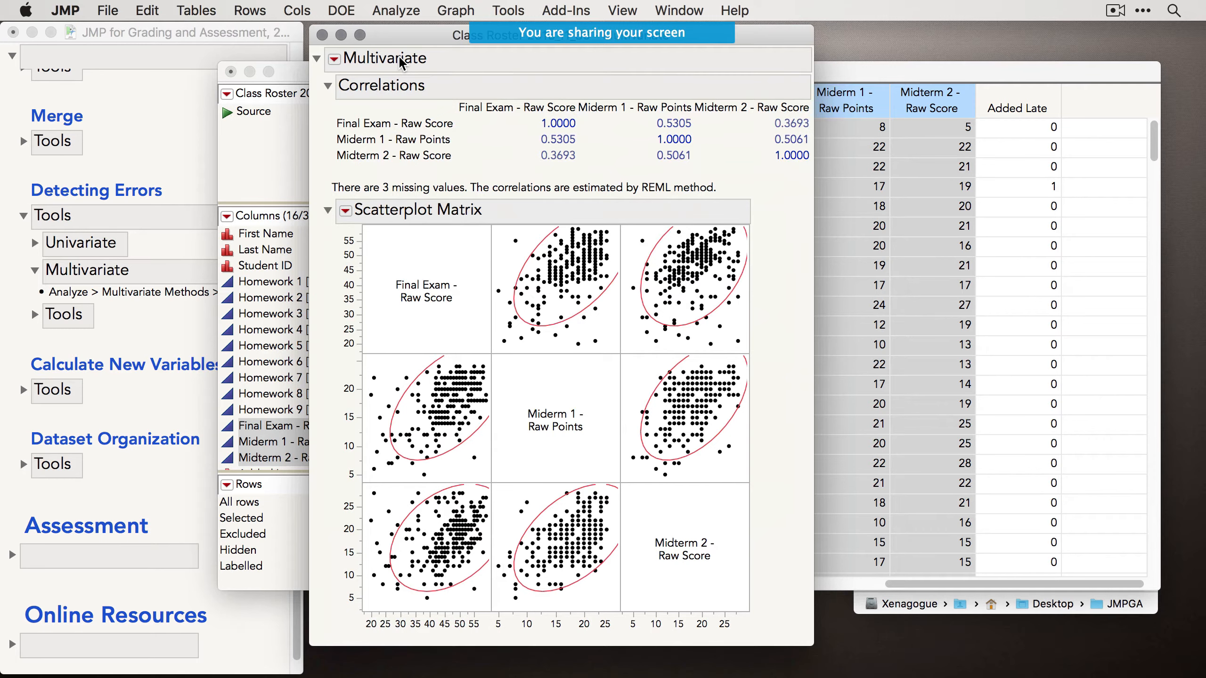
click(335, 59)
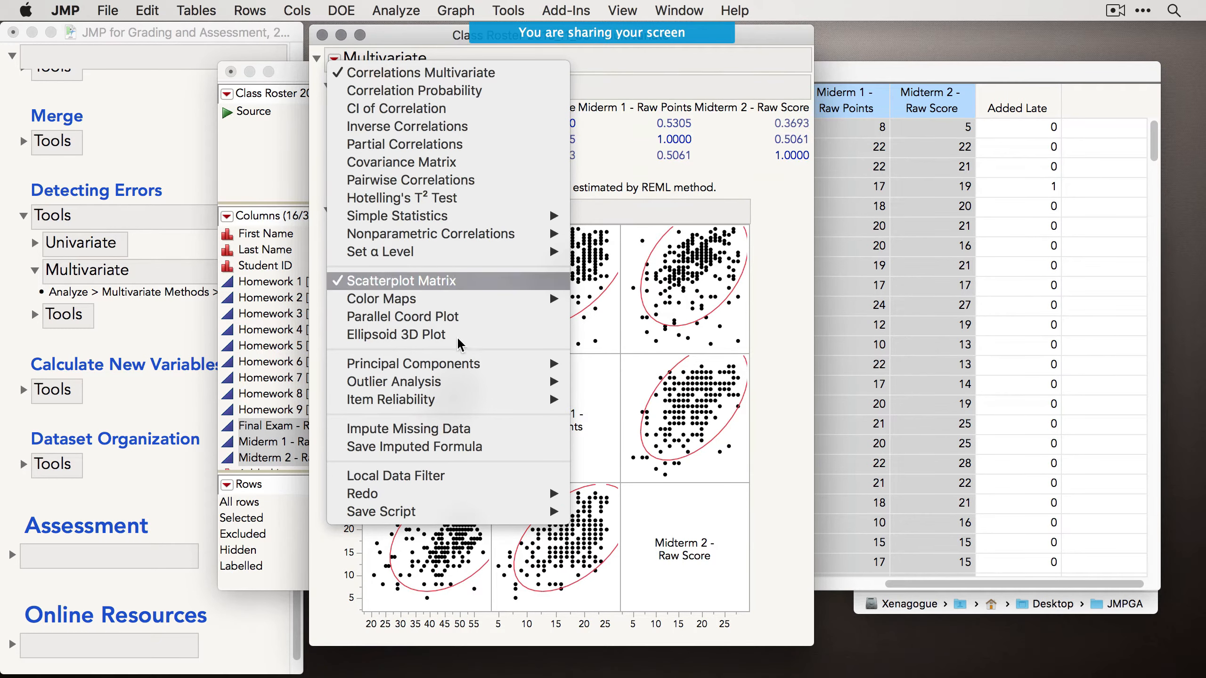
mouse_move(496, 380)
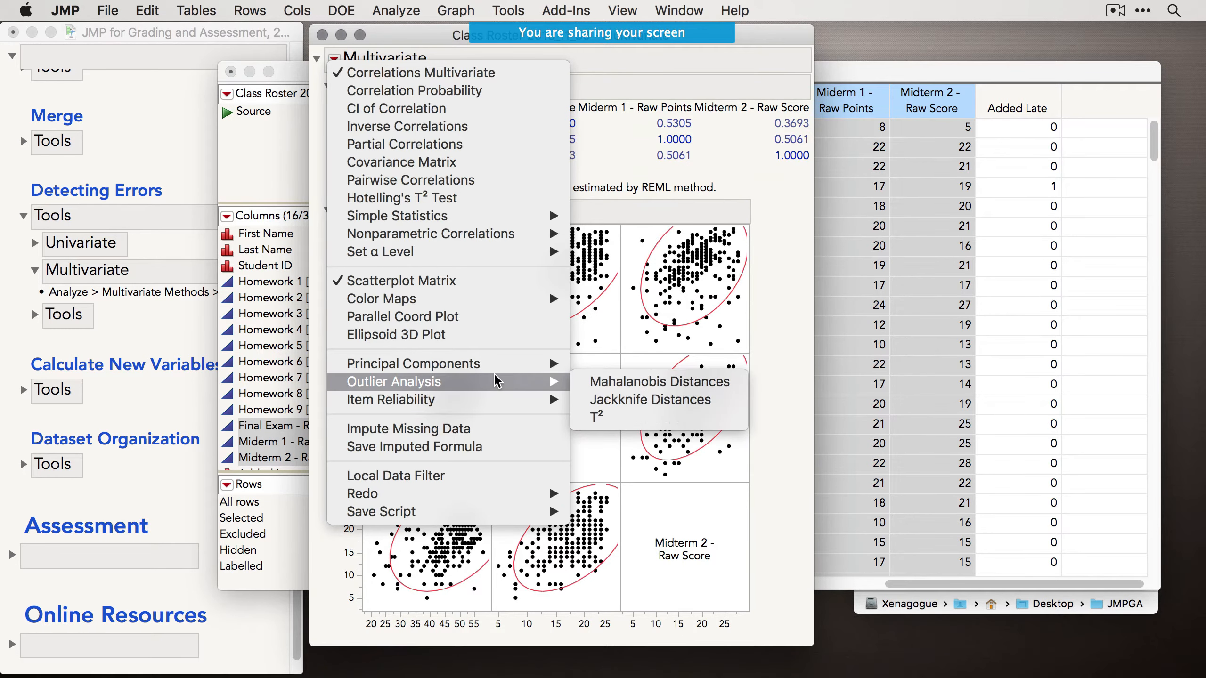
click(595, 386)
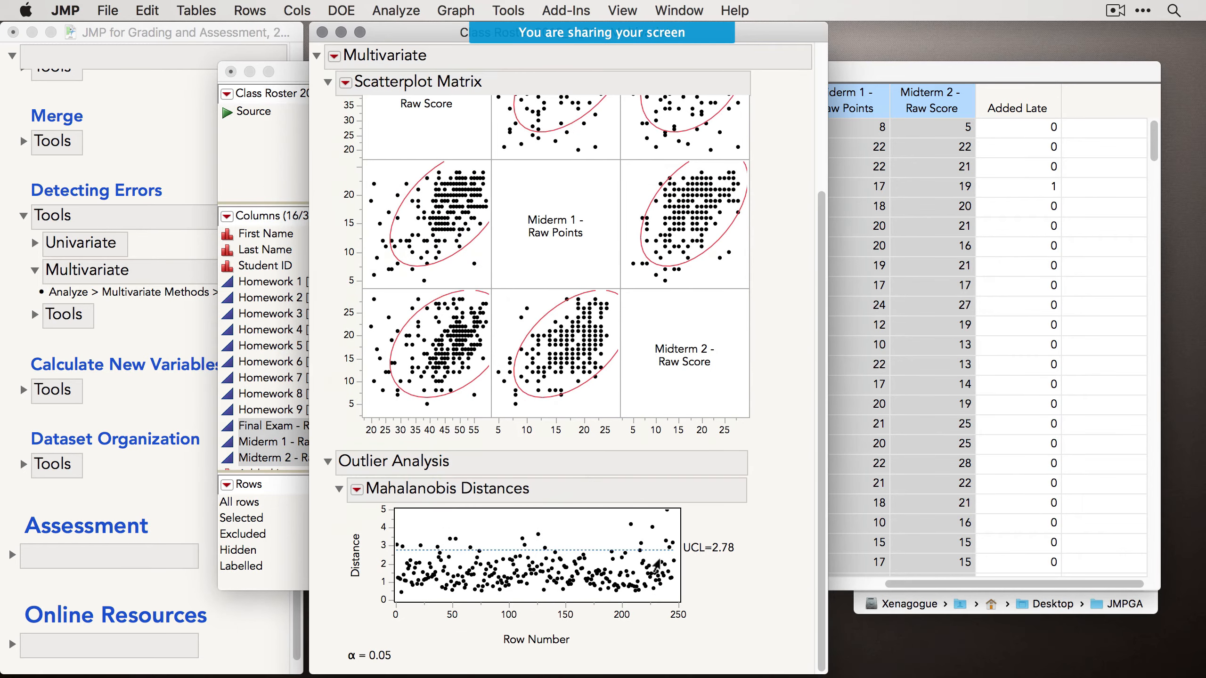
drag(681, 538, 758, 536)
drag(388, 515, 392, 527)
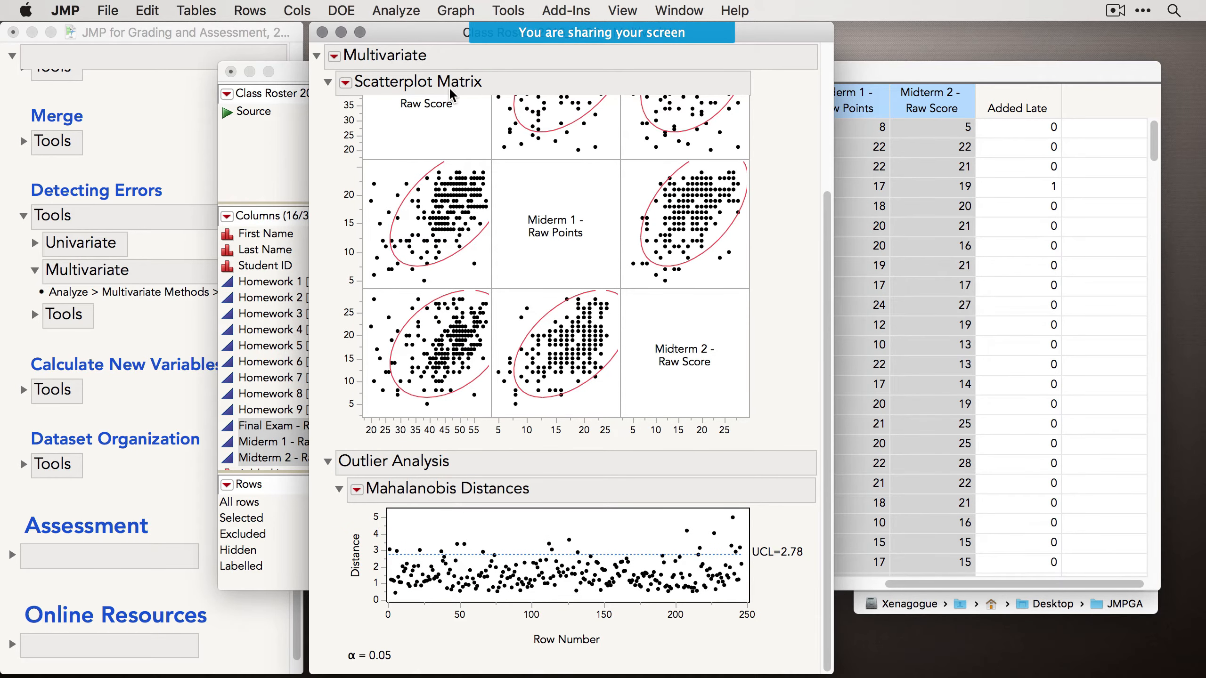
drag(446, 33, 500, 34)
drag(454, 539, 440, 598)
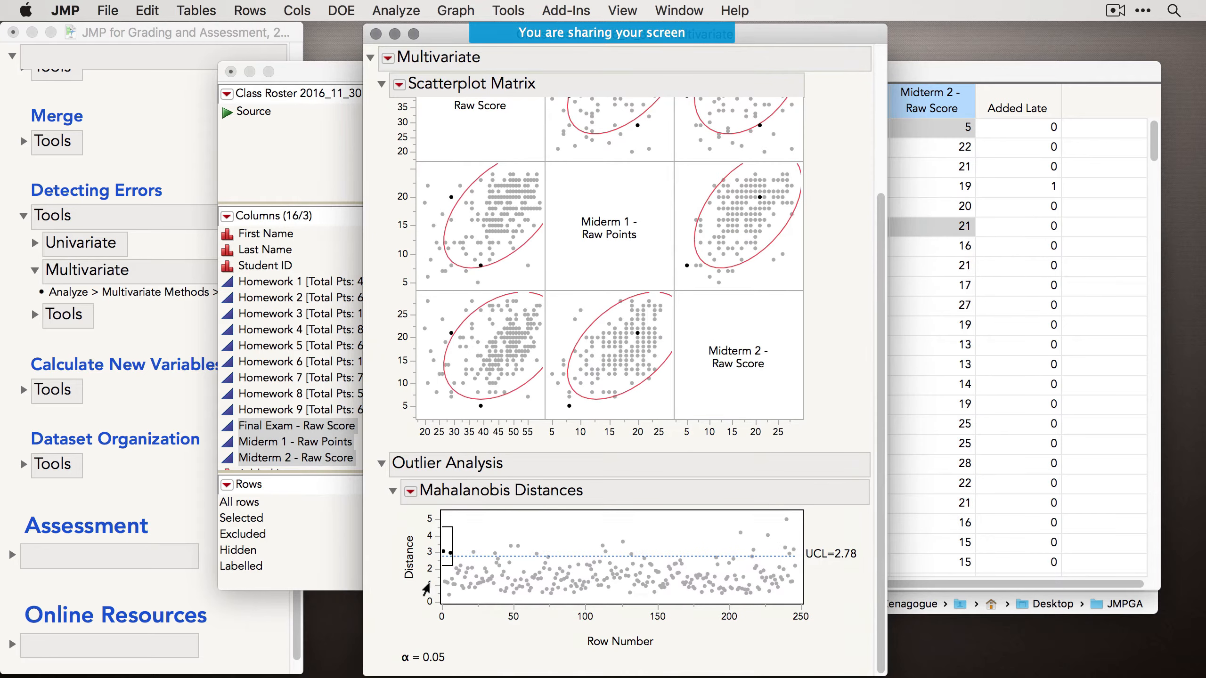
mouse_move(453, 32)
mouse_down()
mouse_move(668, 38)
mouse_move(435, 30)
mouse_up()
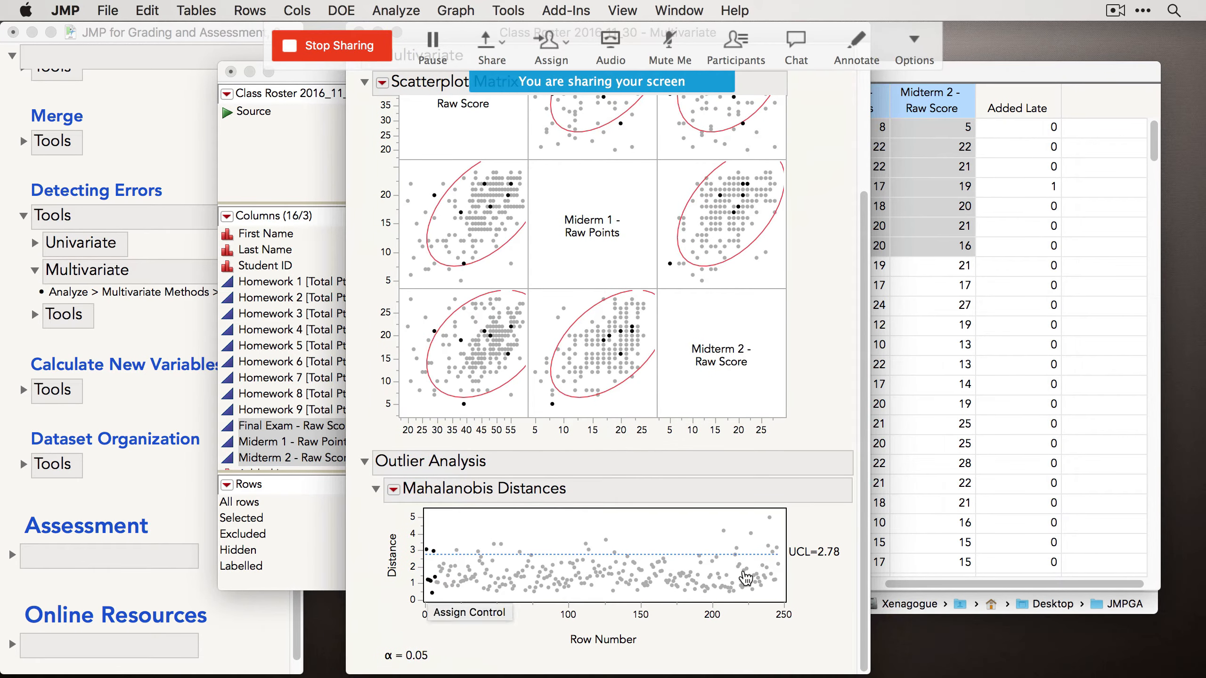
click(626, 552)
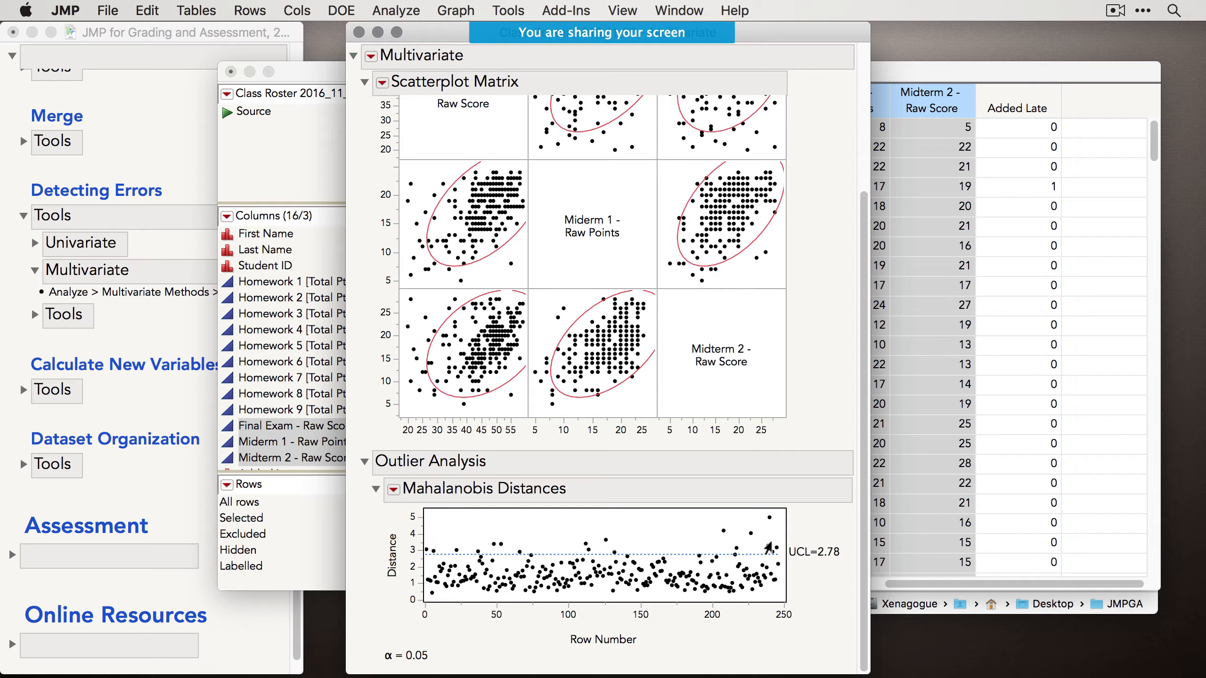
Select the three points with the largest distances in the Mahalanobis plot to highlight them in the scatterplot matrix.
mouse_move(768, 550)
click(769, 519)
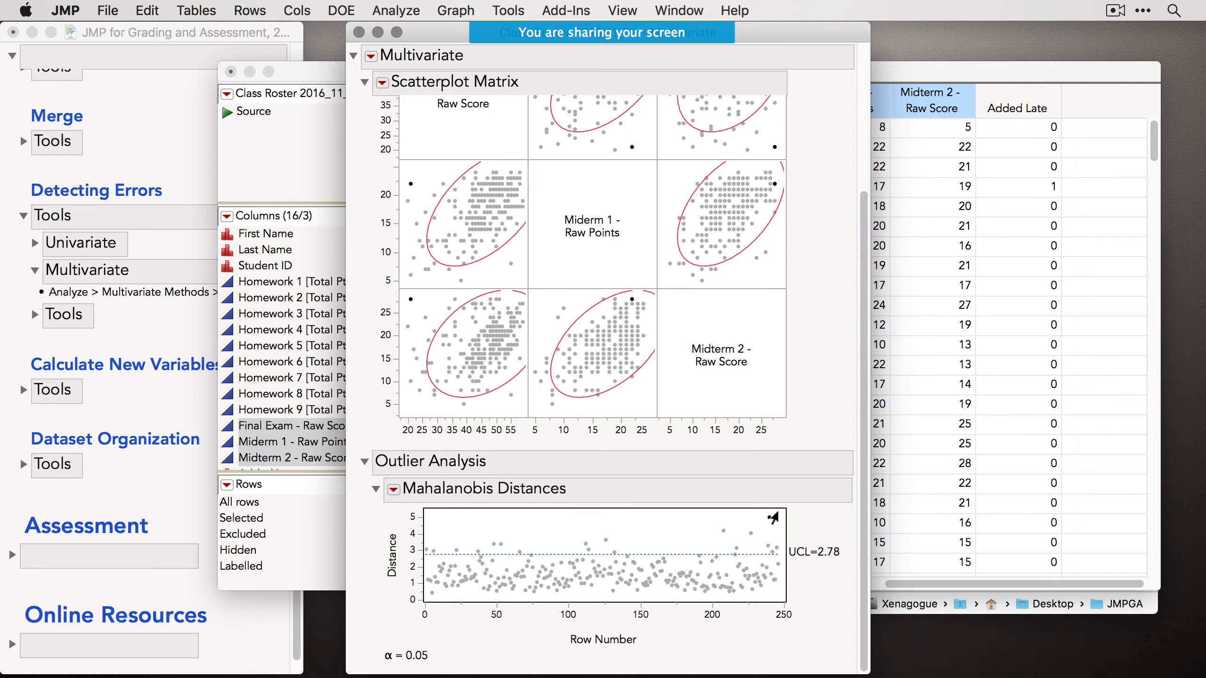
drag(779, 510, 421, 538)
scroll(824, 252, up, 3)
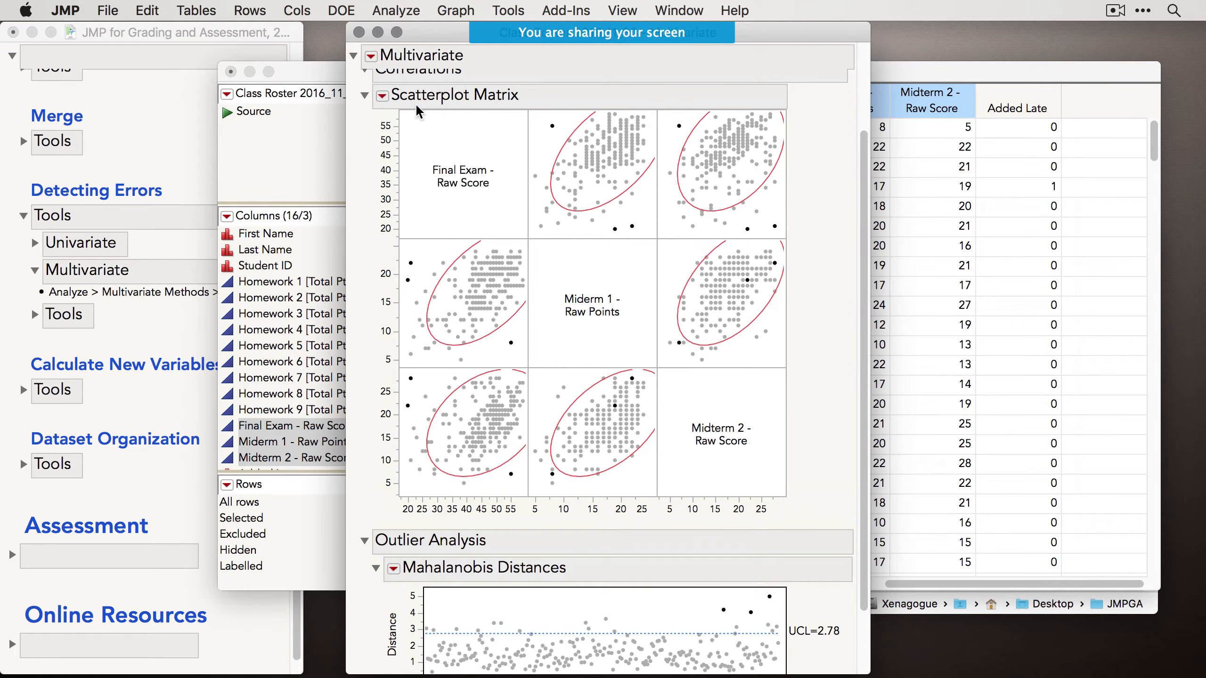
Add an Ellipsoid 3D Plot of the three exam scores and rotate it to inspect the selected outliers.
click(370, 57)
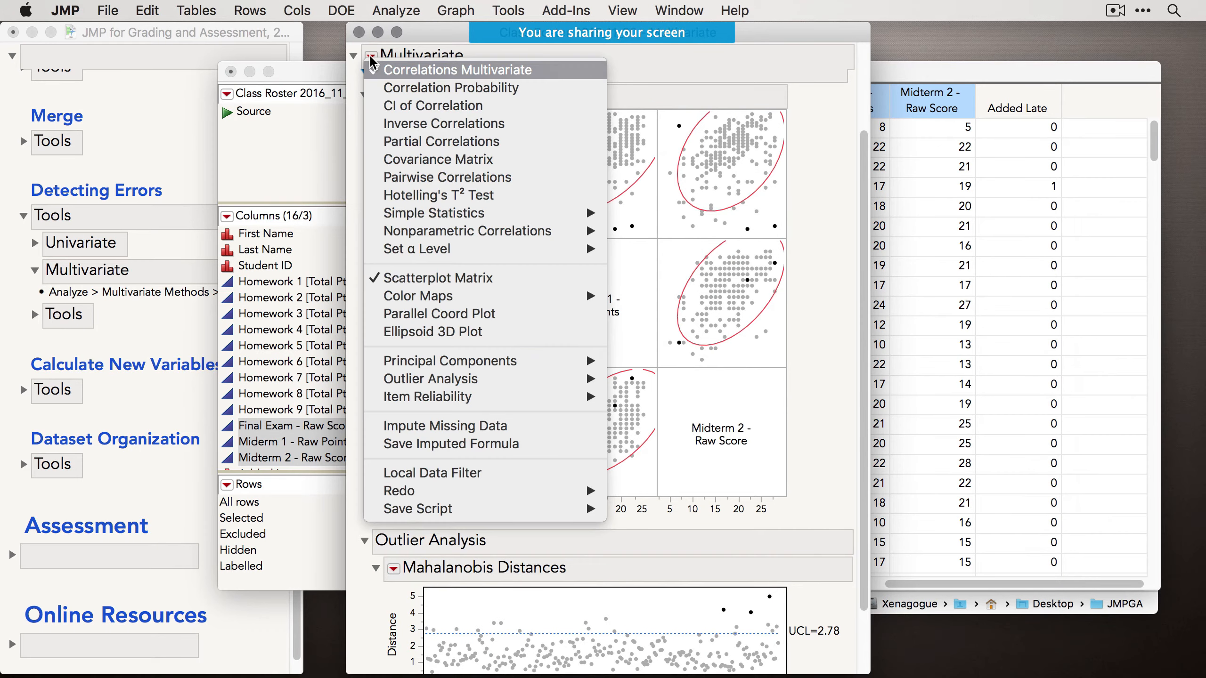
click(458, 331)
click(706, 293)
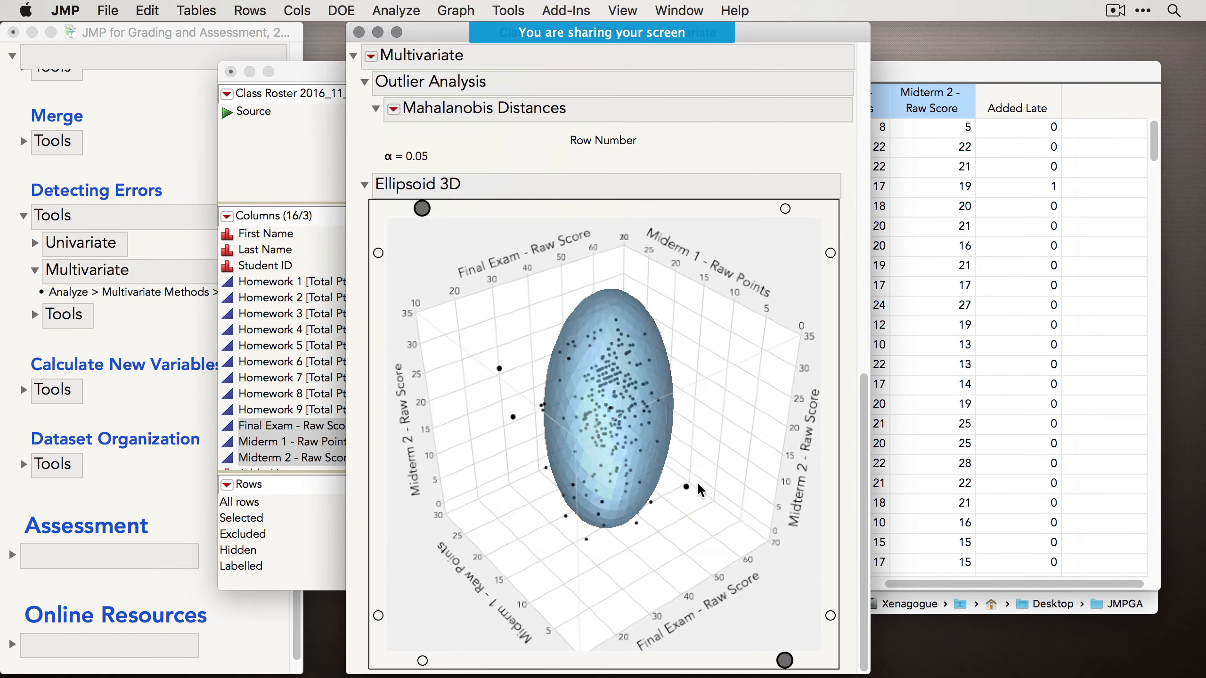
drag(698, 491, 758, 442)
drag(730, 441, 679, 445)
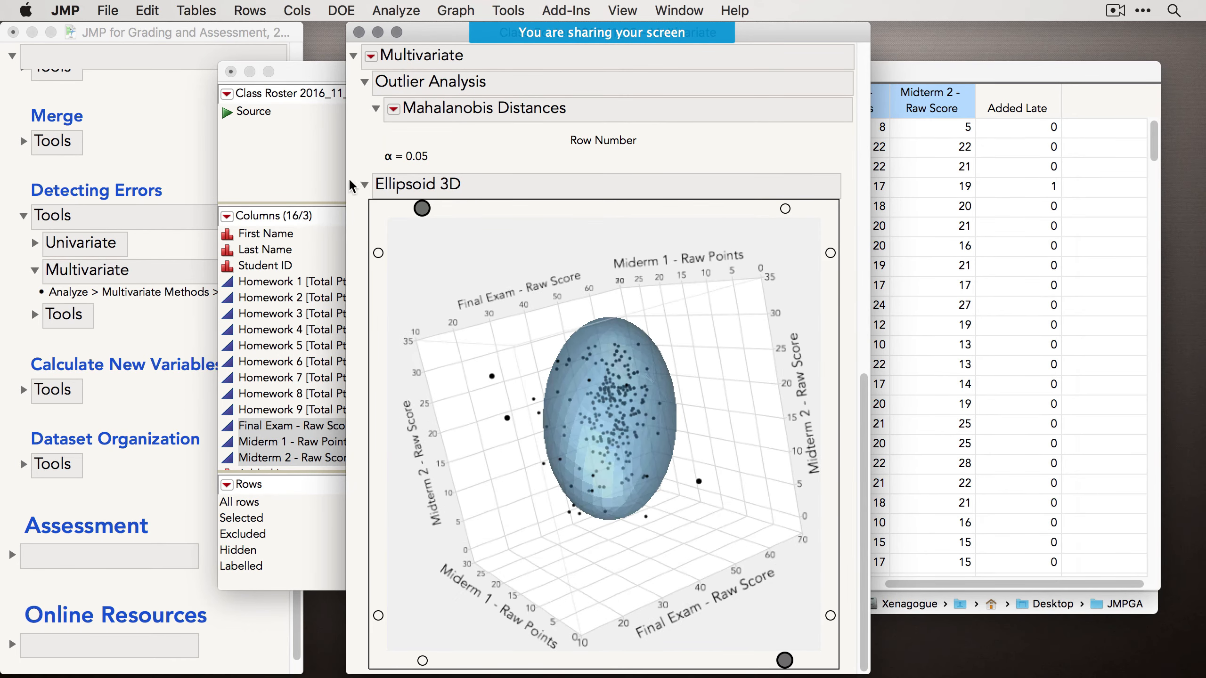
Collapse the Ellipsoid 3D section and add a widened Parallel Coordinate Plot to trace the selected students' scores across the exams.
click(365, 184)
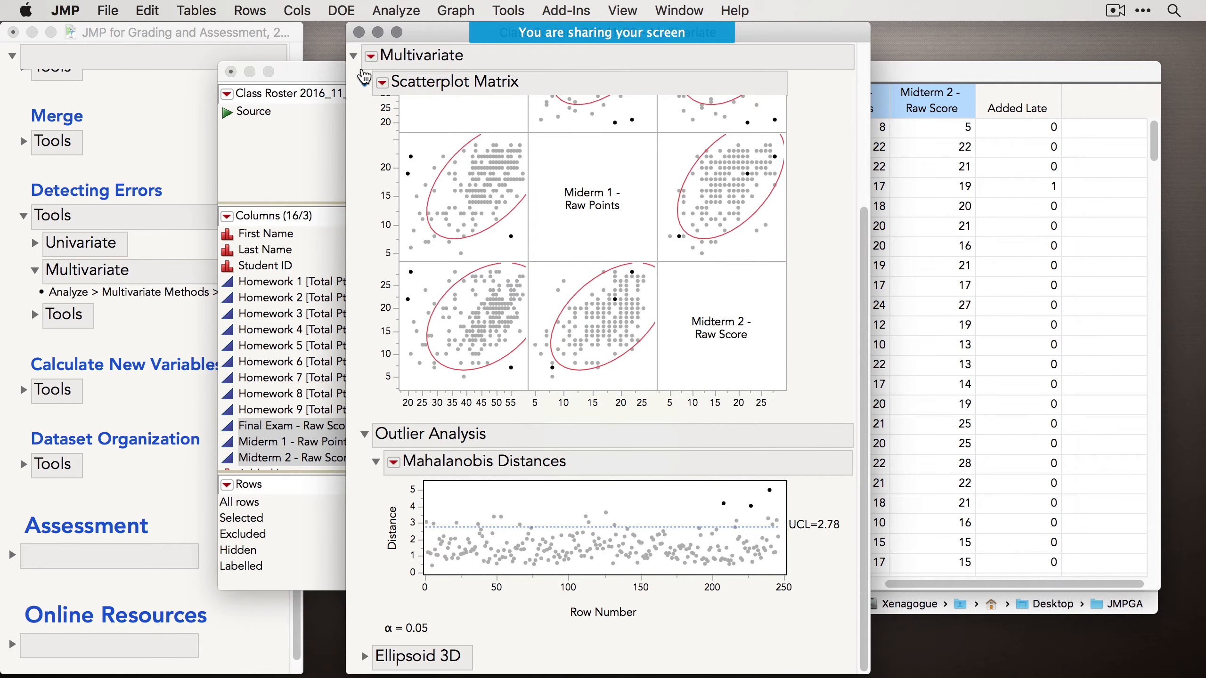
click(371, 56)
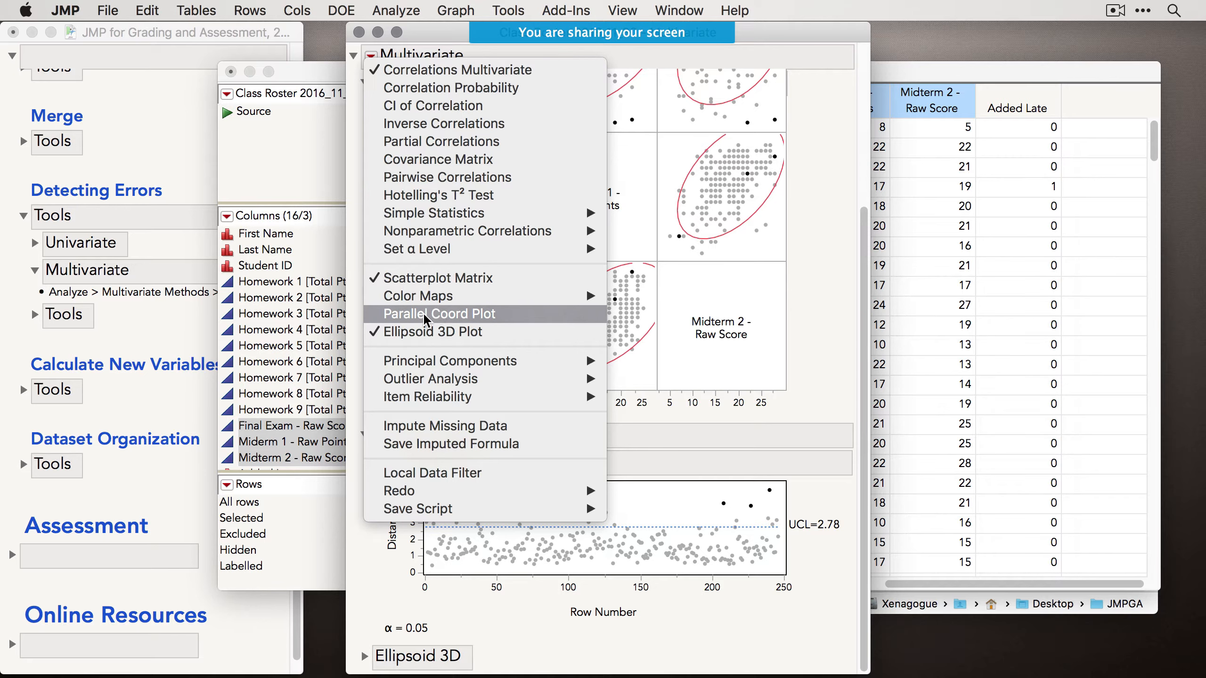
click(435, 316)
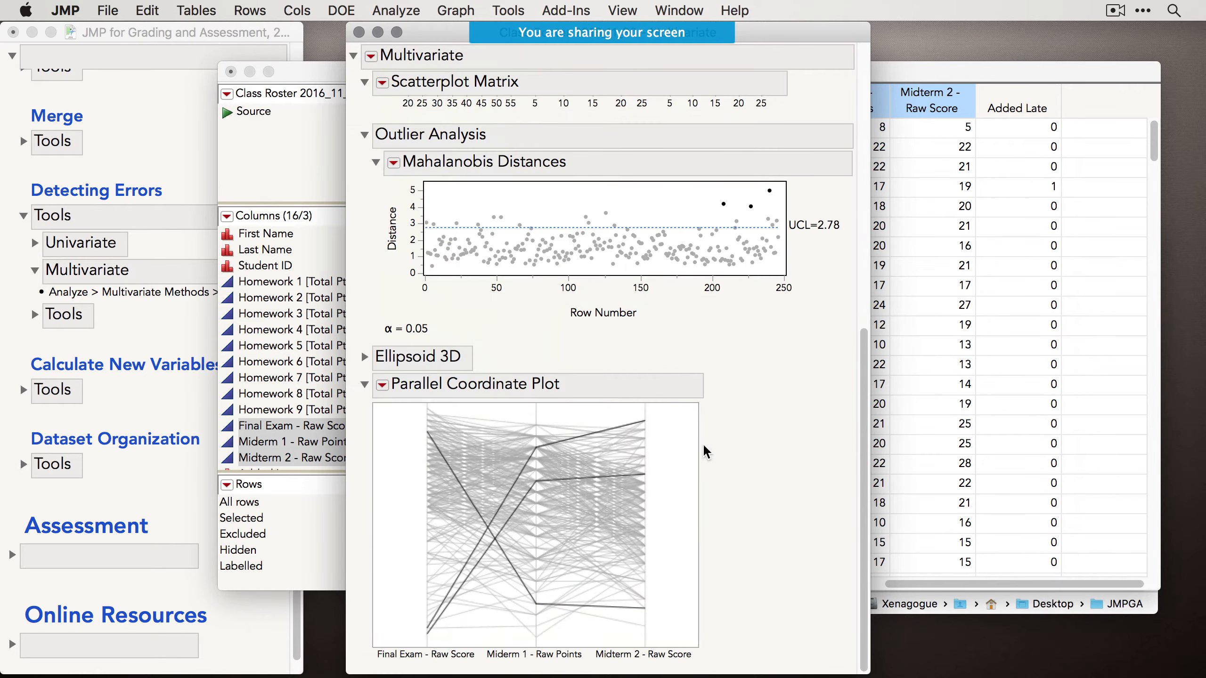
drag(700, 447, 784, 446)
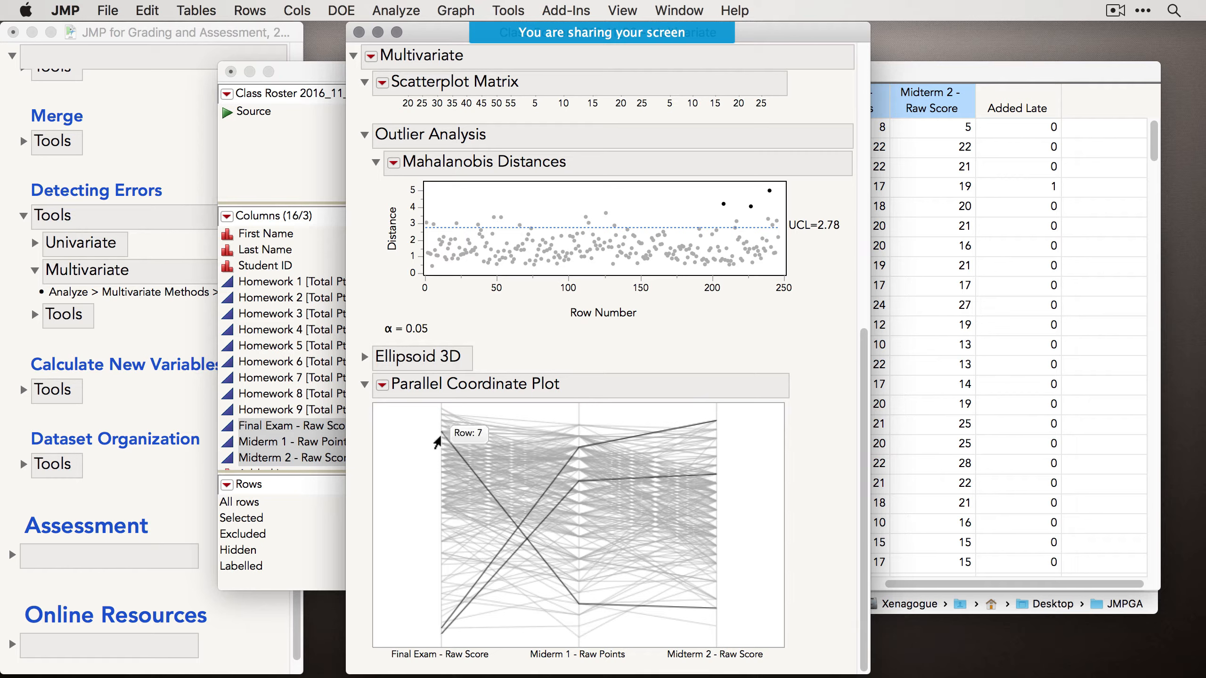
mouse_move(438, 434)
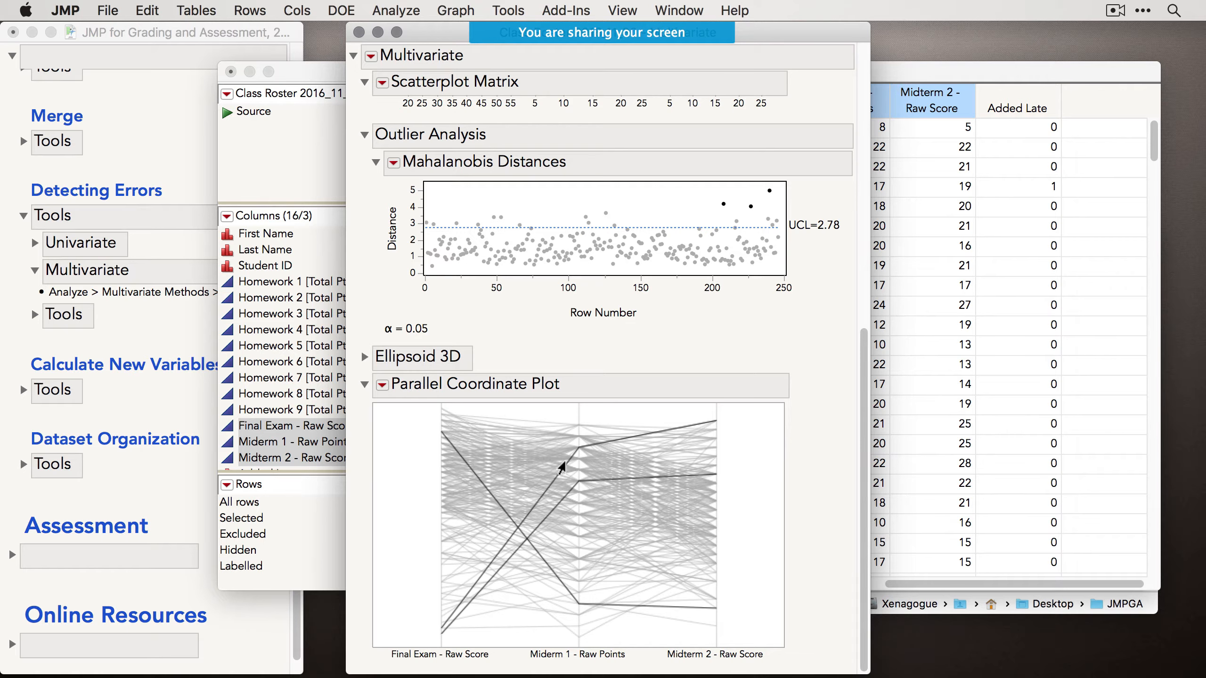
Examine the outlier students' lines in the parallel coordinate plot and close the Multivariate report.
mouse_move(524, 517)
mouse_move(407, 593)
mouse_move(598, 468)
mouse_move(638, 432)
mouse_move(444, 640)
click(359, 32)
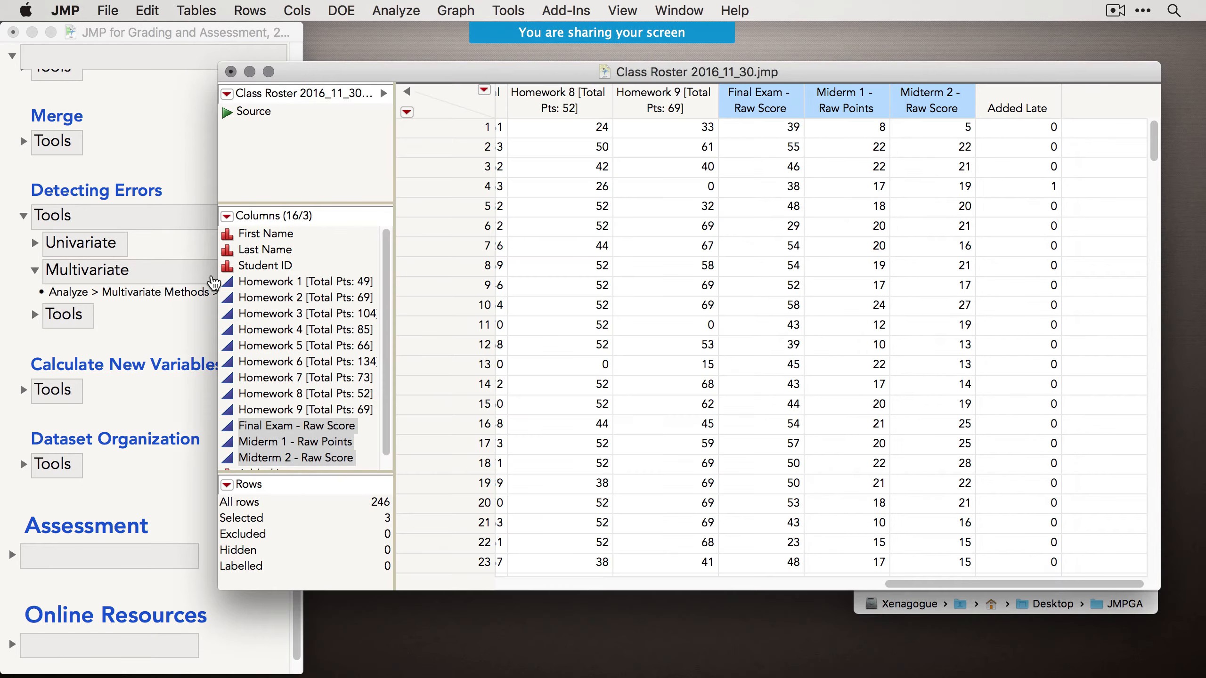
Collapse the Multivariate and Detecting Errors outlines in the journal and expand the Calculate New Variables tools.
click(153, 336)
click(35, 270)
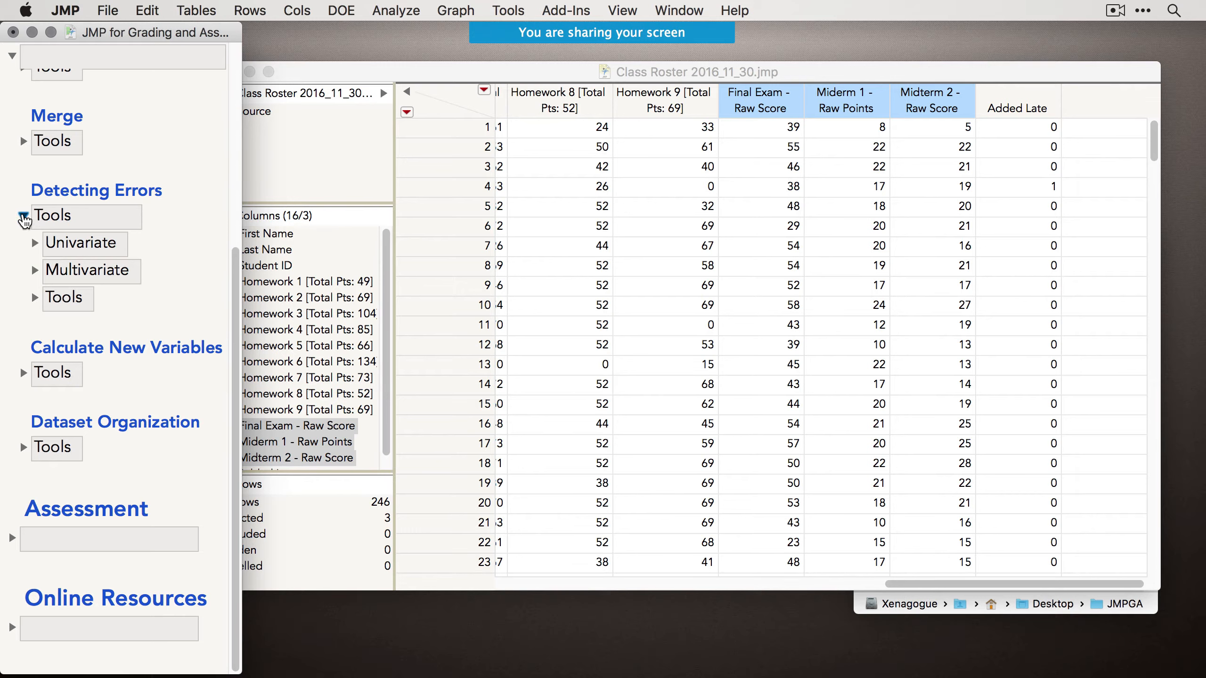
click(23, 217)
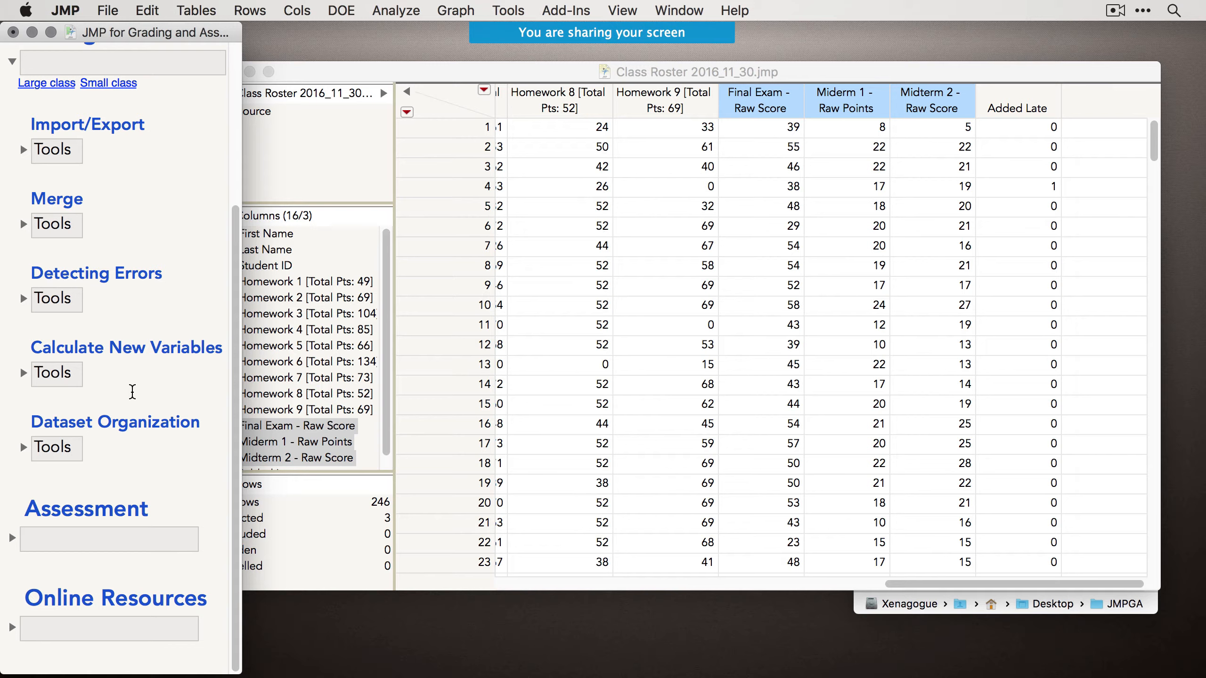
click(23, 373)
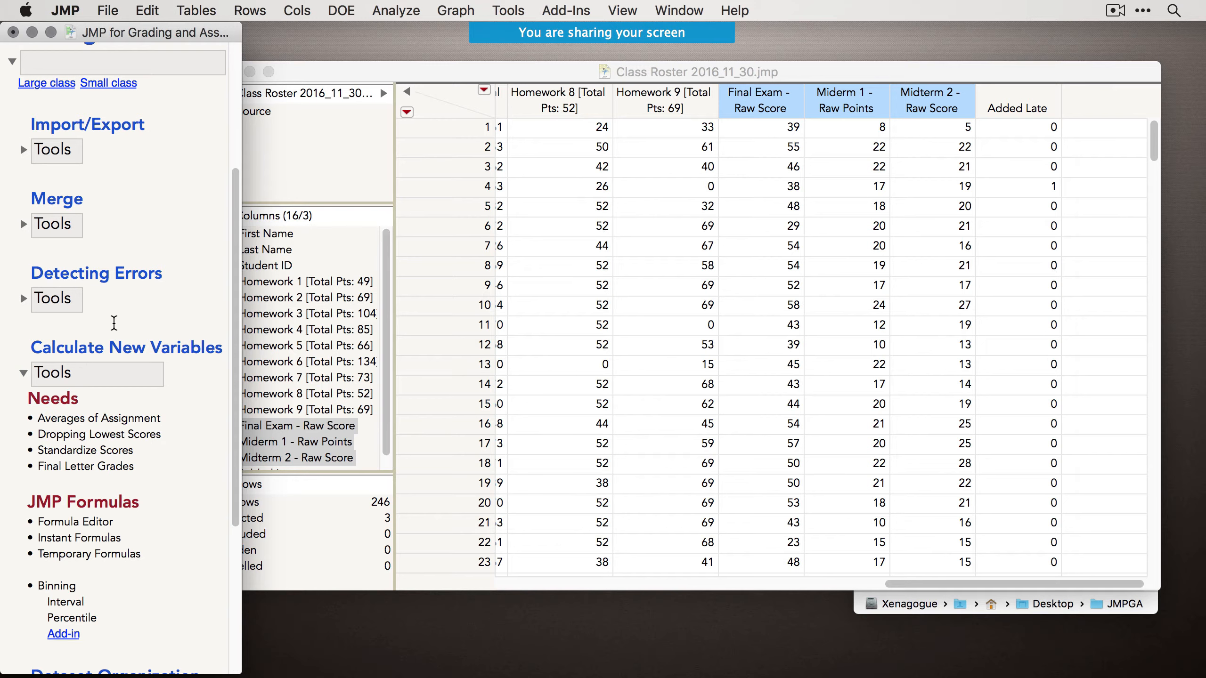
scroll(135, 308, down, 3)
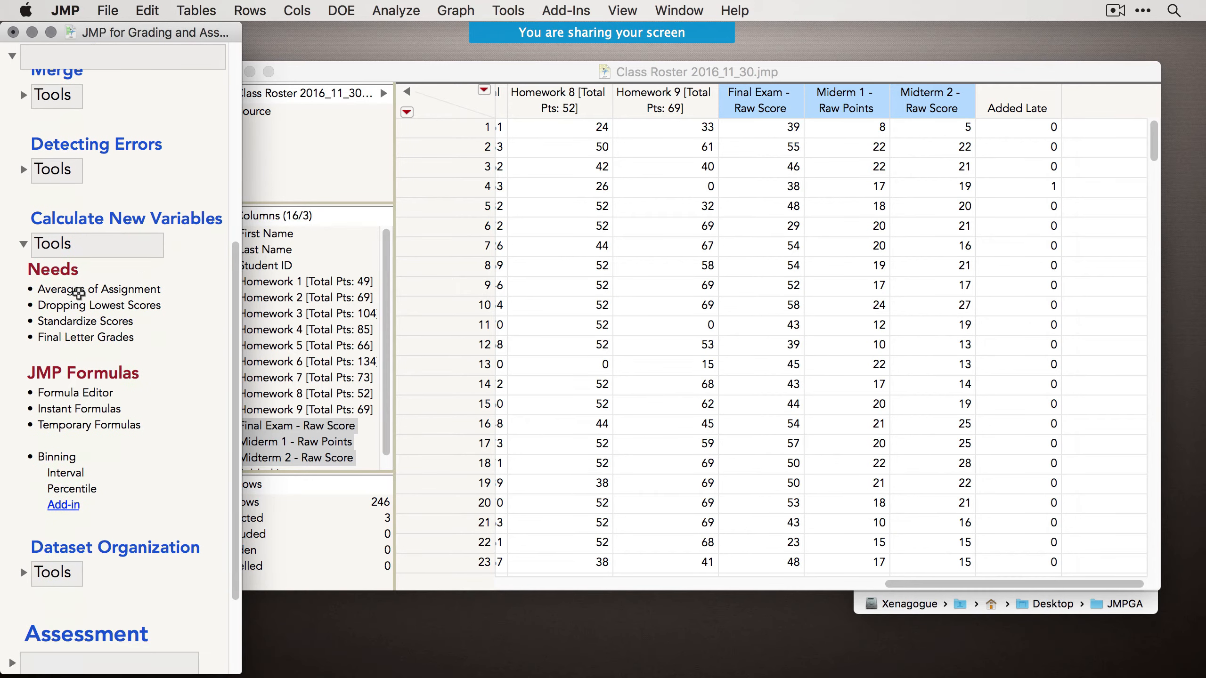
Review the journal's Needs list one item at a time, from Averages of Assignment to Final Letter Grades.
click(79, 293)
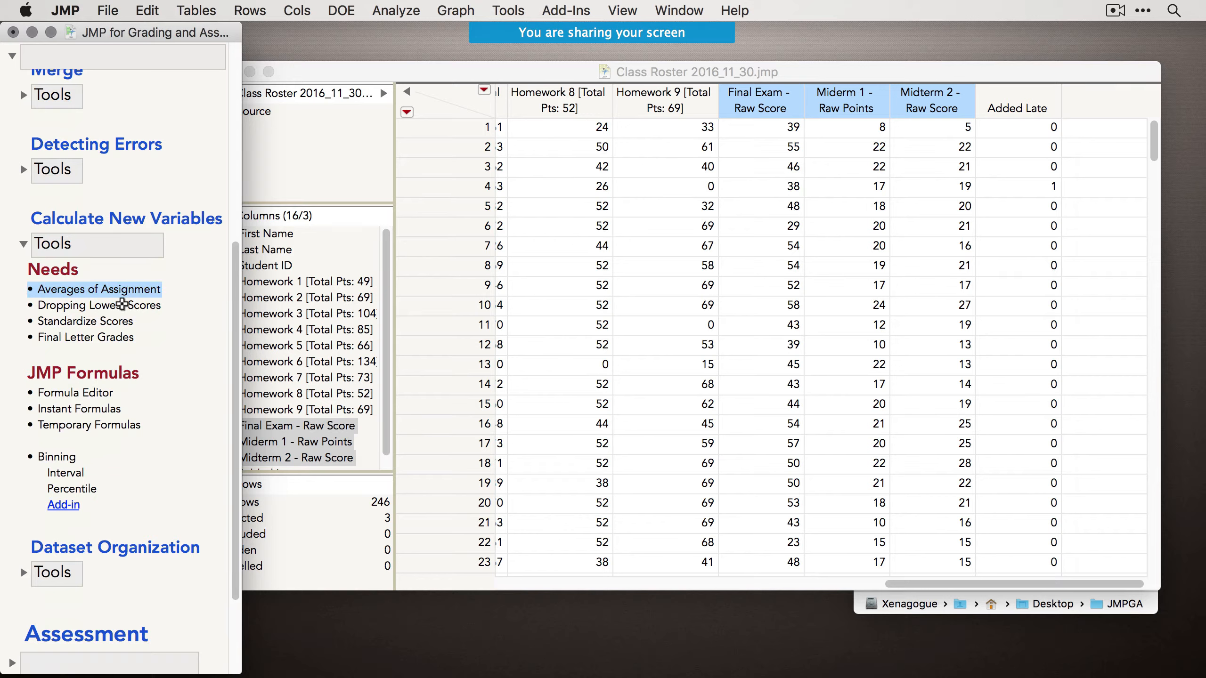
click(122, 305)
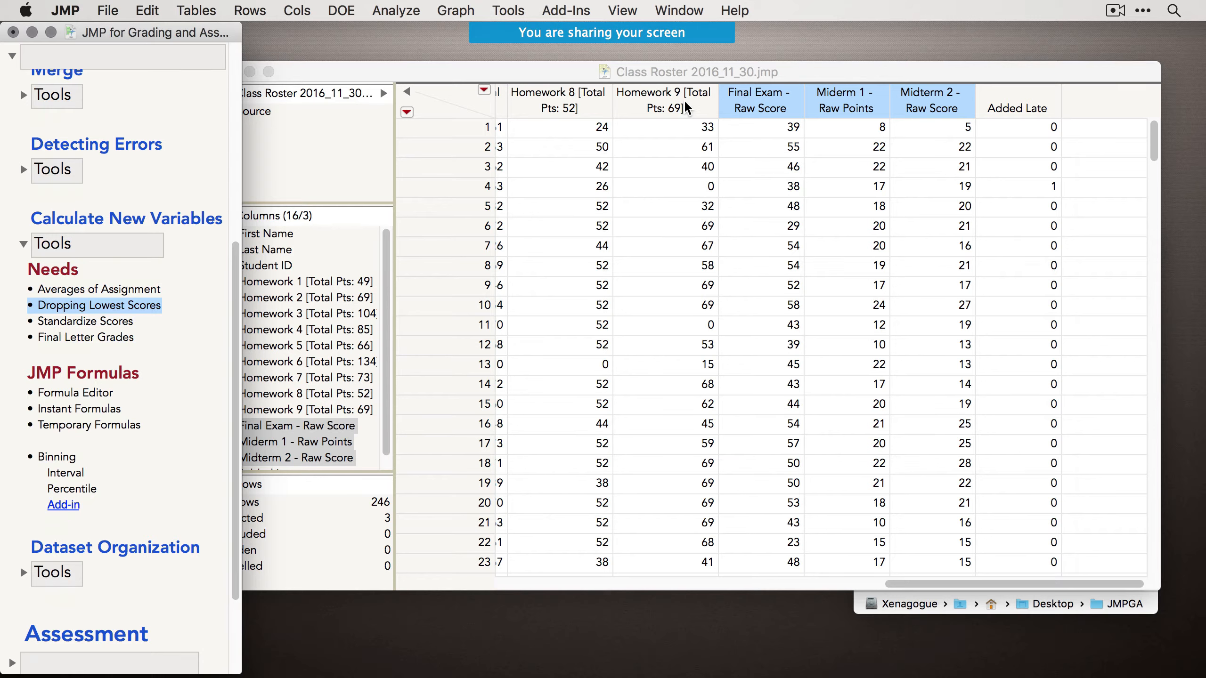
click(99, 322)
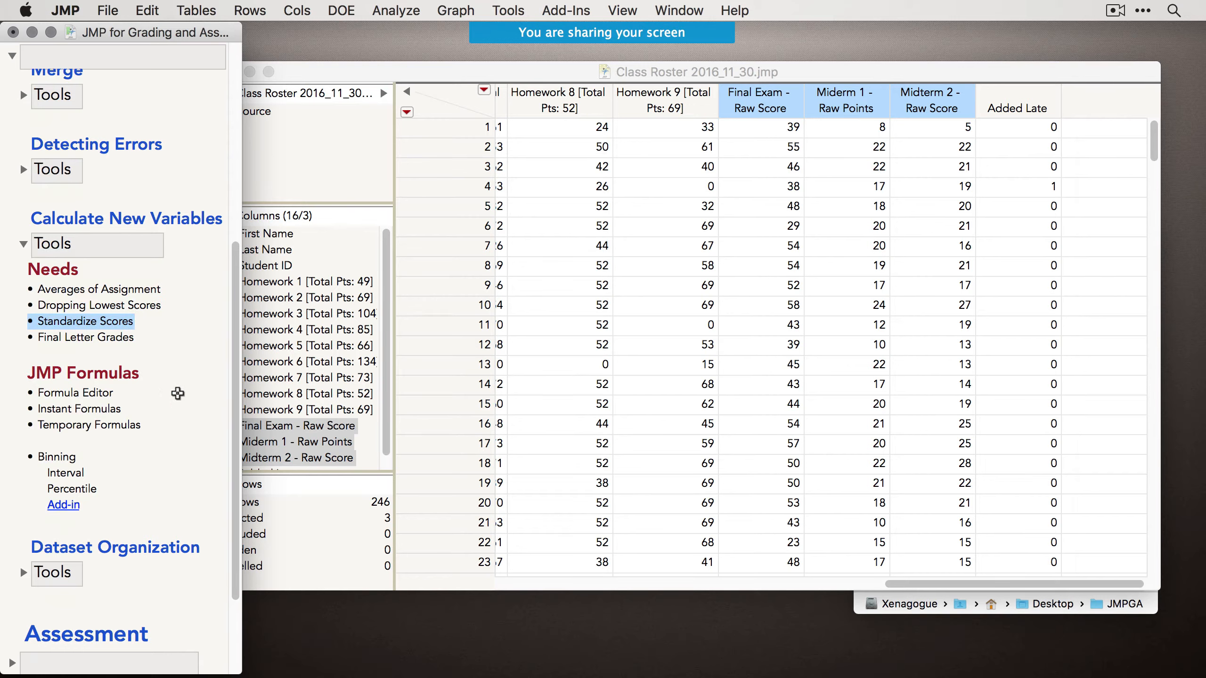
click(101, 337)
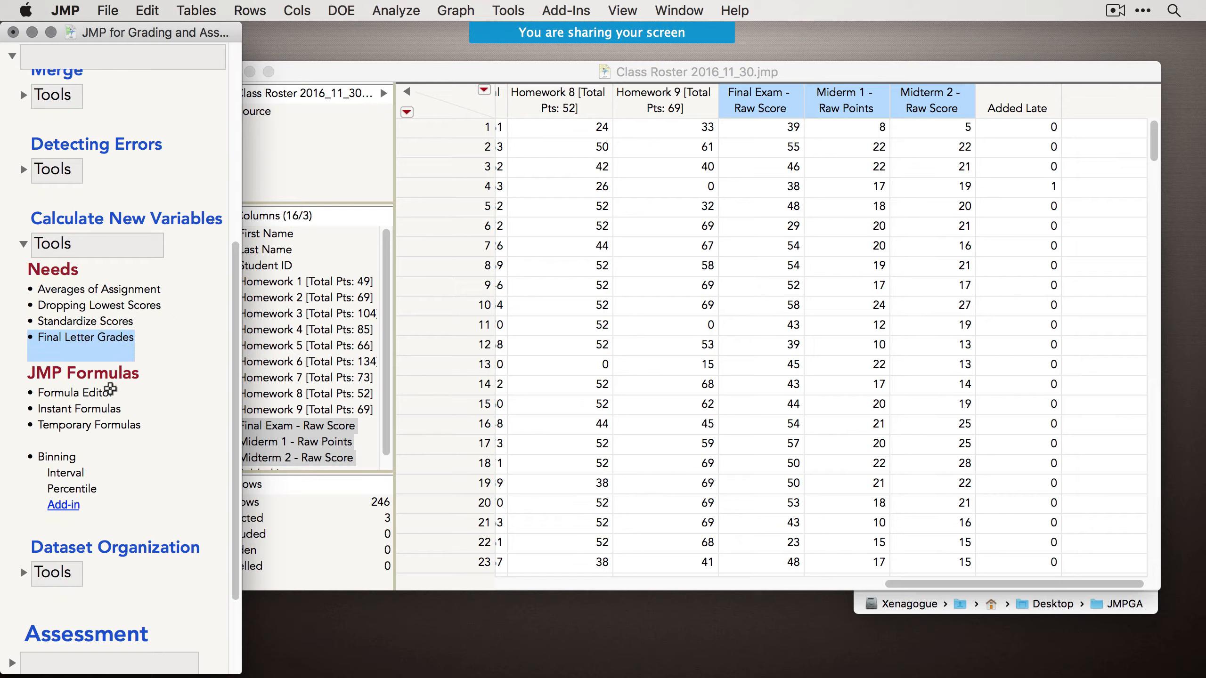
click(36, 372)
click(195, 396)
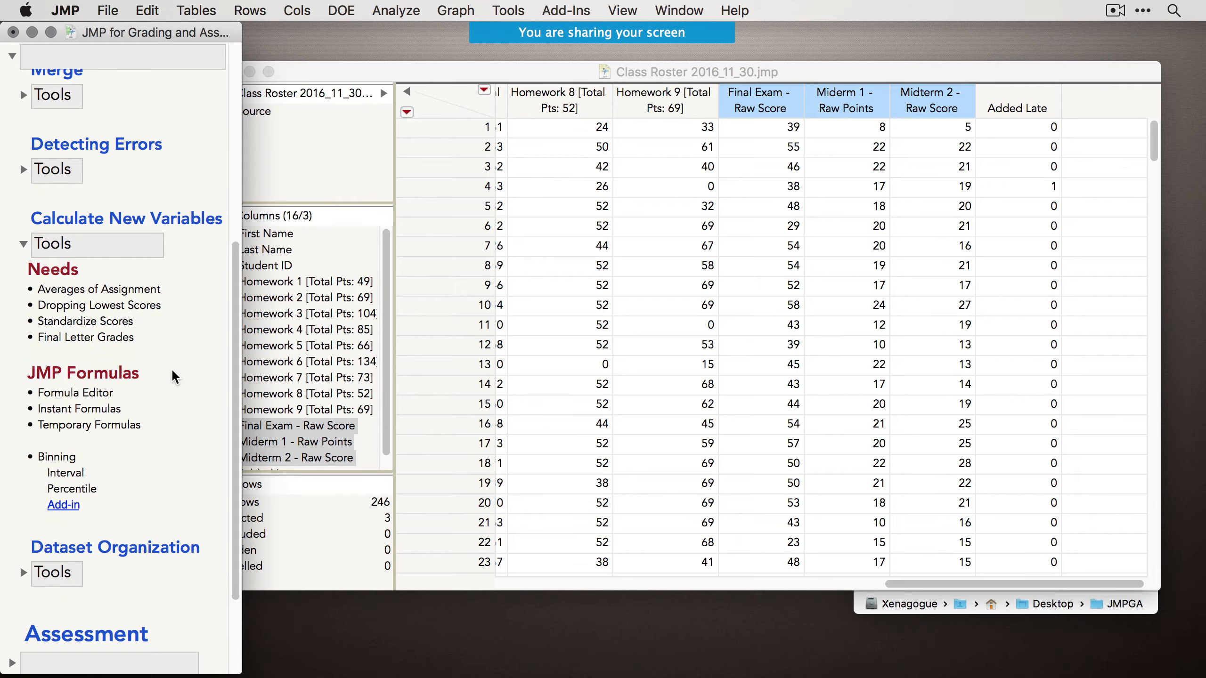
Add a new column after Added Late in the class roster table and open its formula editor.
click(1098, 90)
double_click(1099, 91)
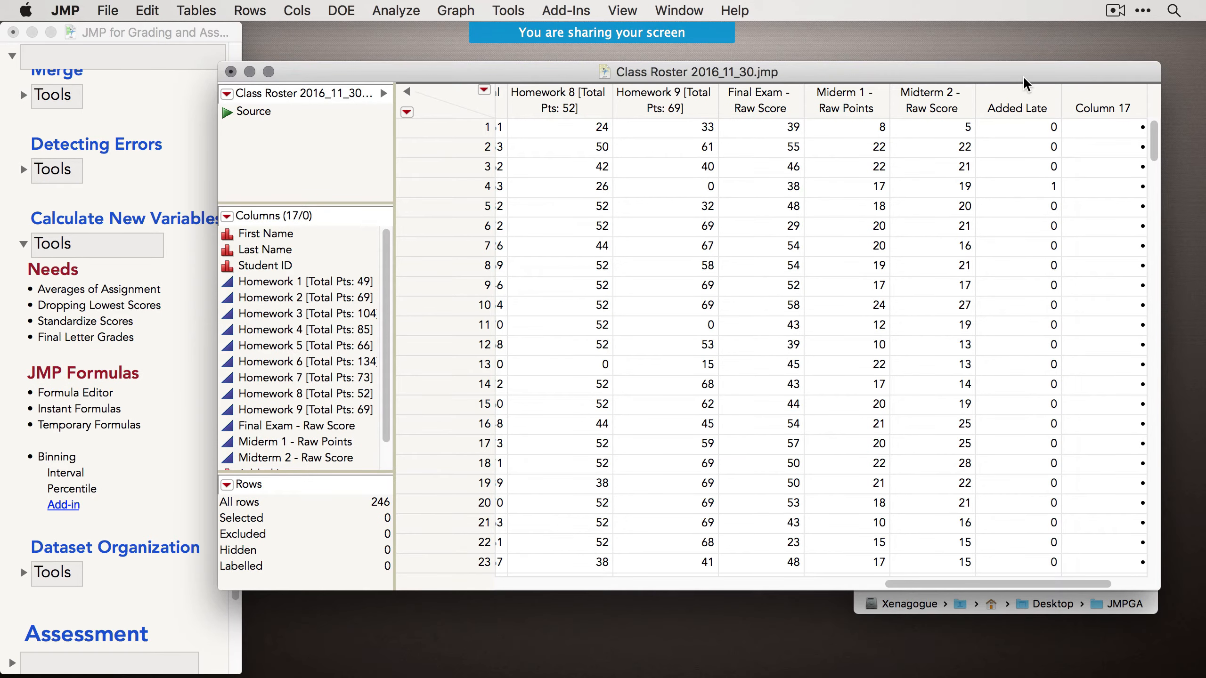
drag(1023, 76, 1020, 73)
drag(927, 69, 934, 59)
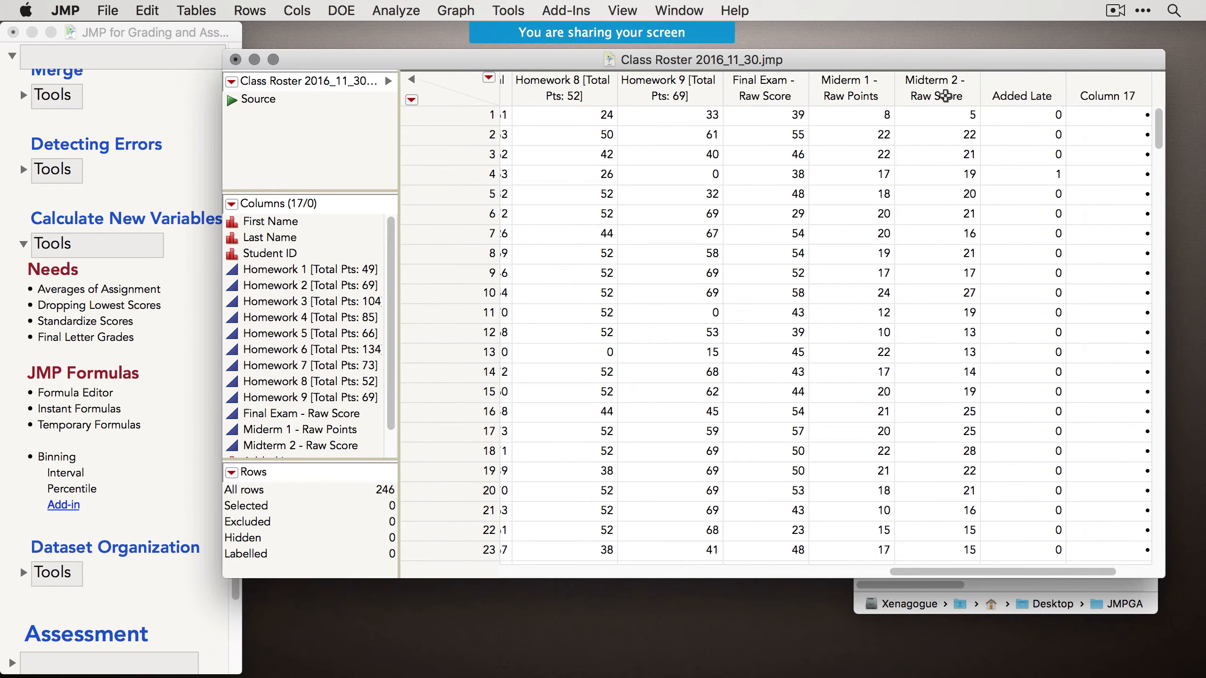
right_click(1098, 89)
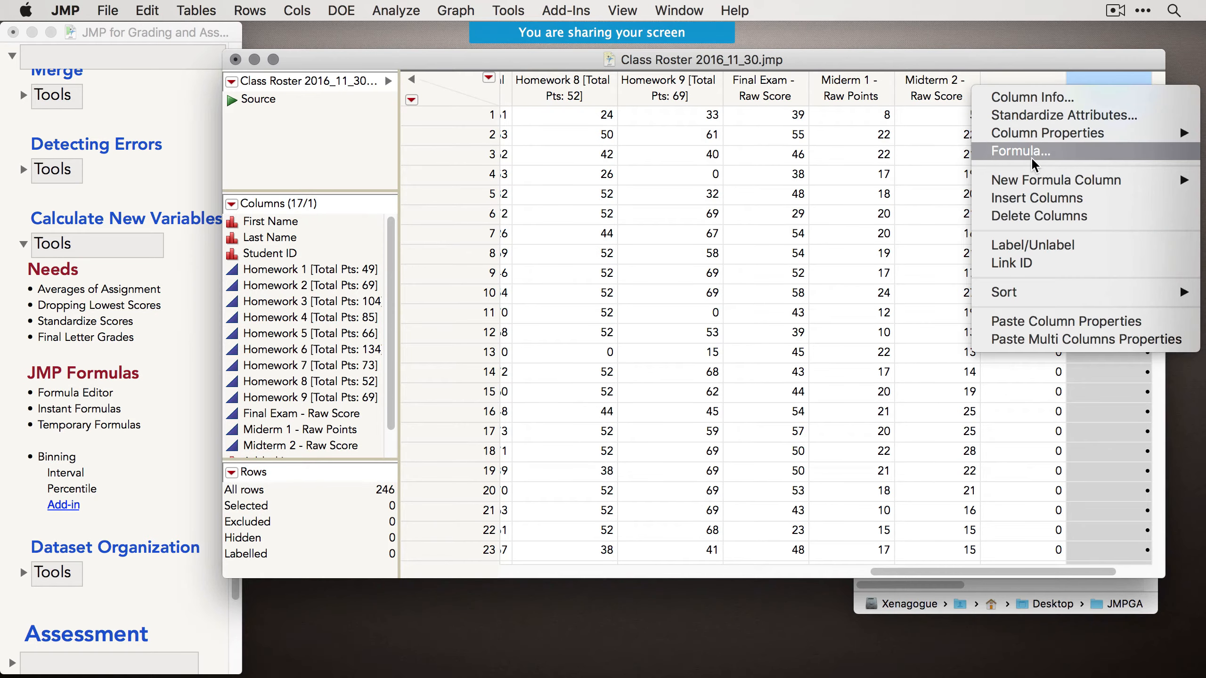
click(996, 155)
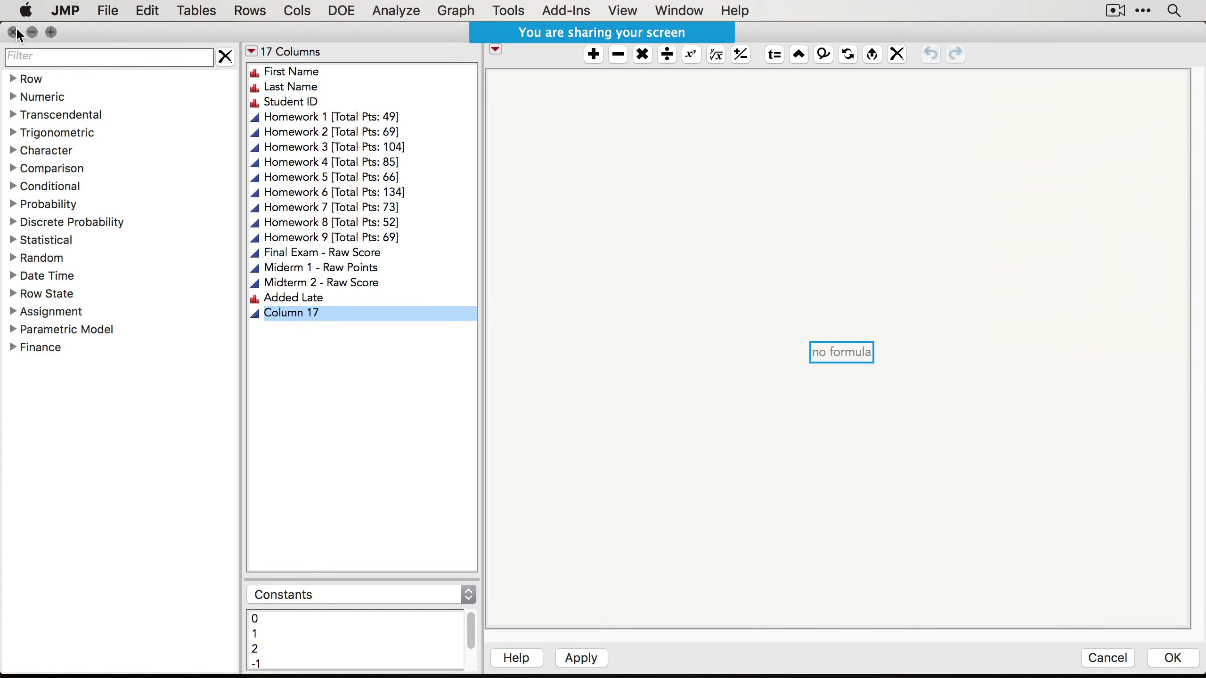
drag(8, 27, 276, 141)
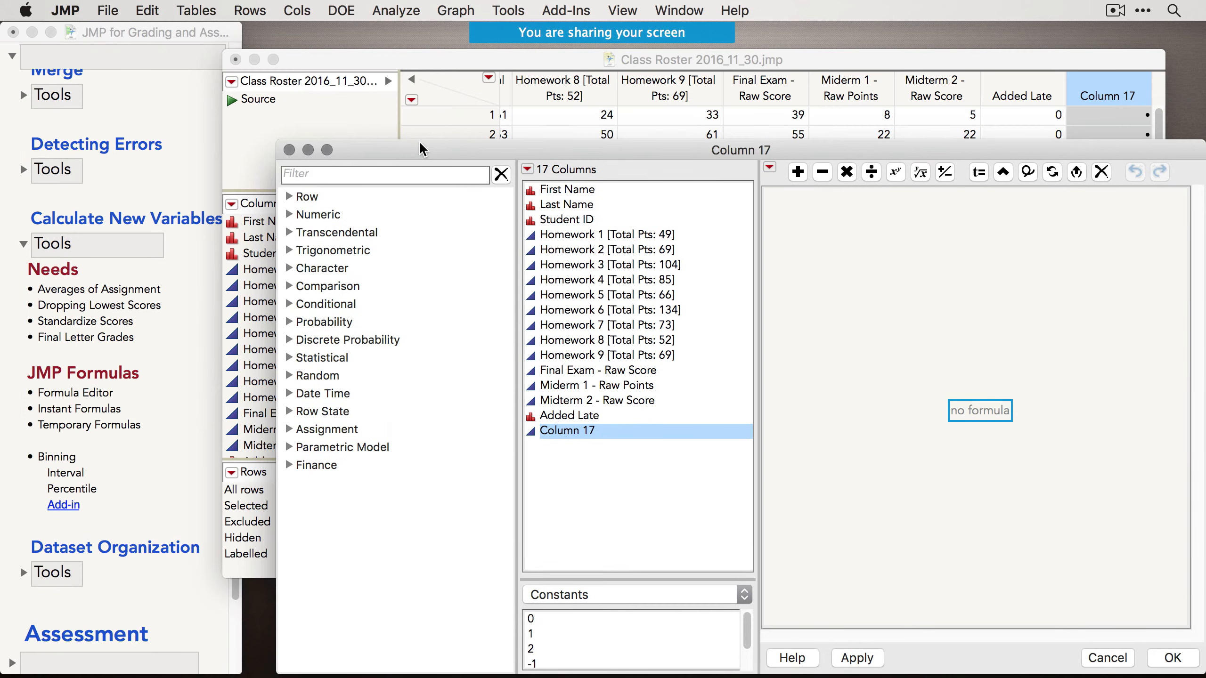
drag(419, 140, 293, 80)
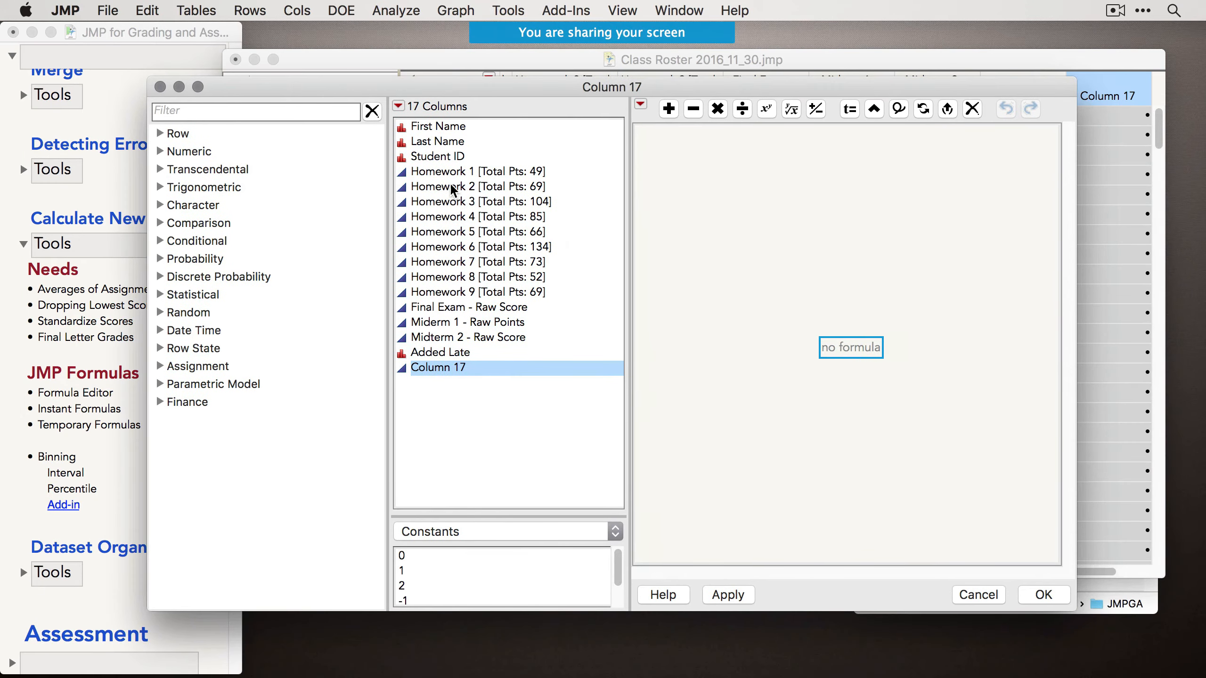
Build the formula Homework 1 [Total Pts: 49] divided by 49 and apply it to the new column.
click(483, 172)
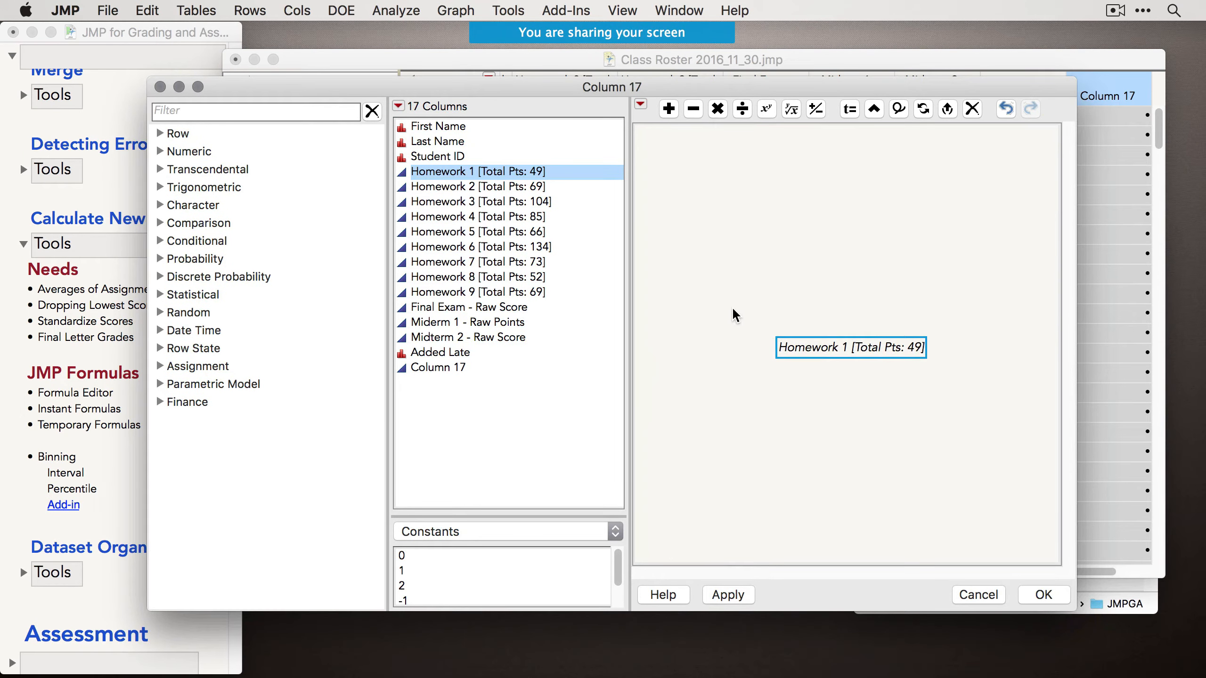
key(slash)
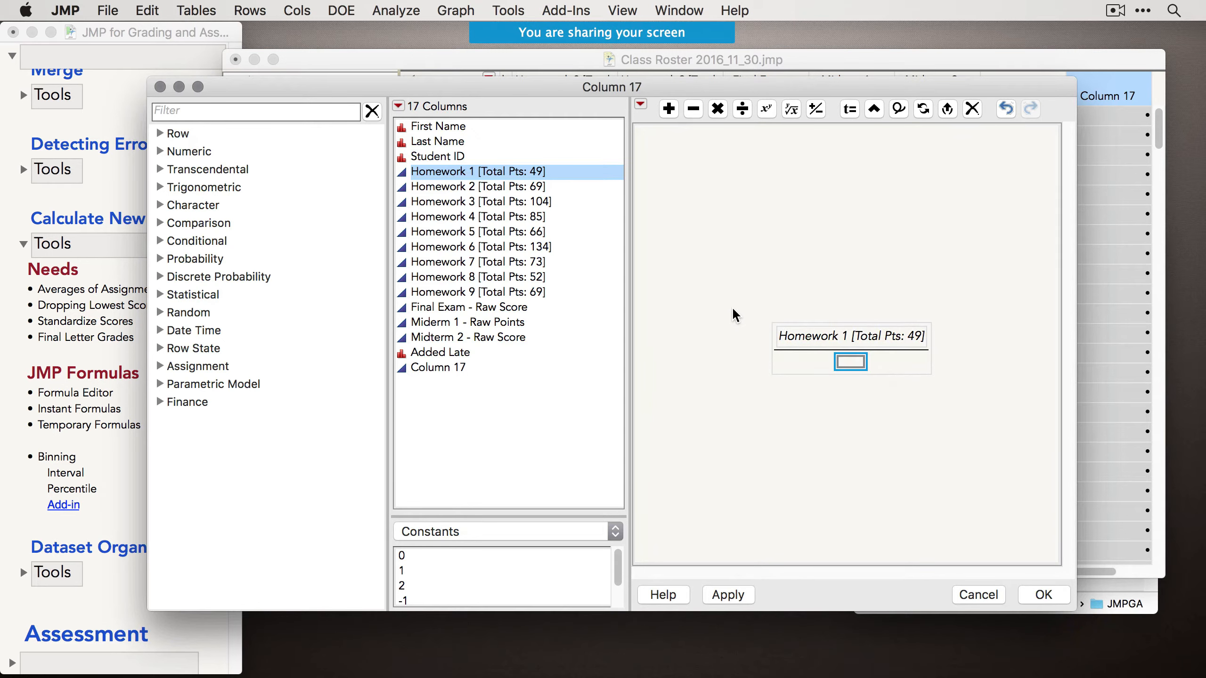
text(49)
key(Return)
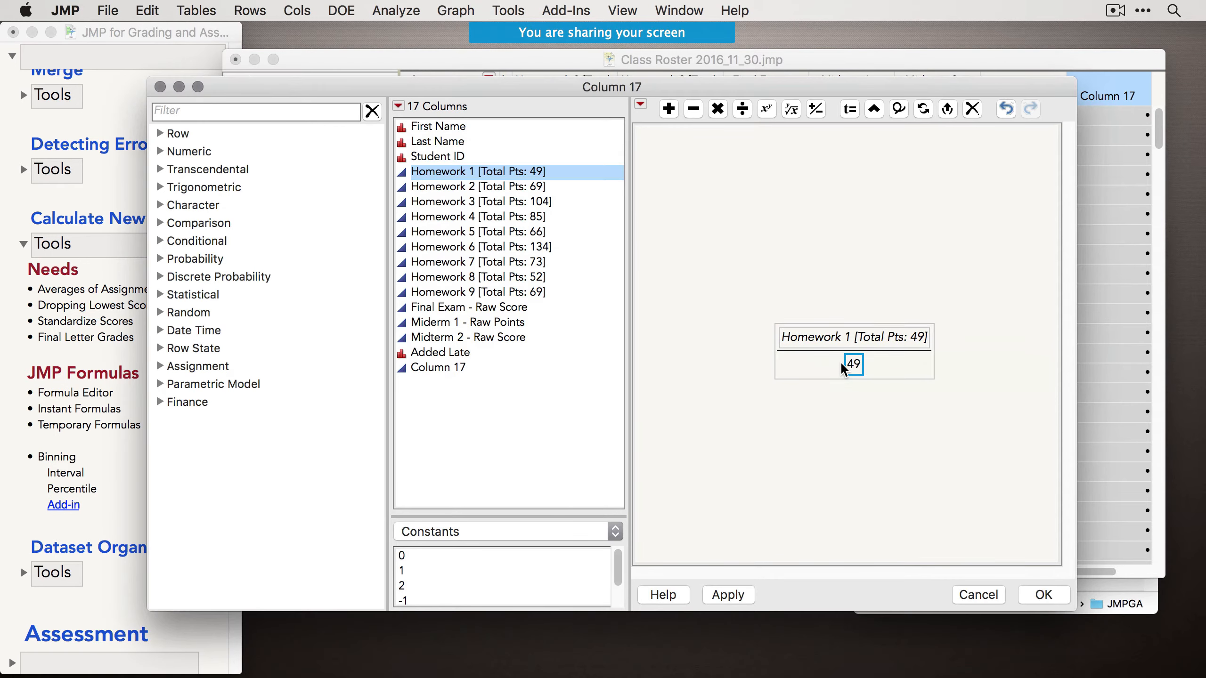
click(729, 595)
drag(914, 83, 846, 84)
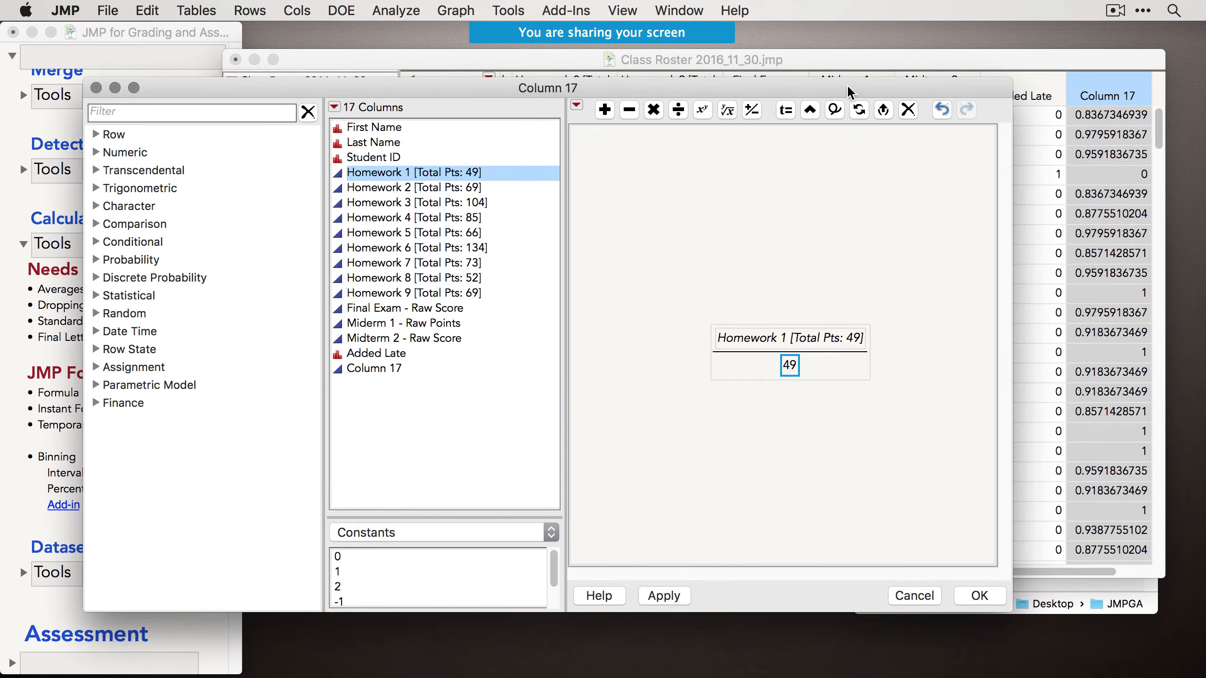
click(778, 335)
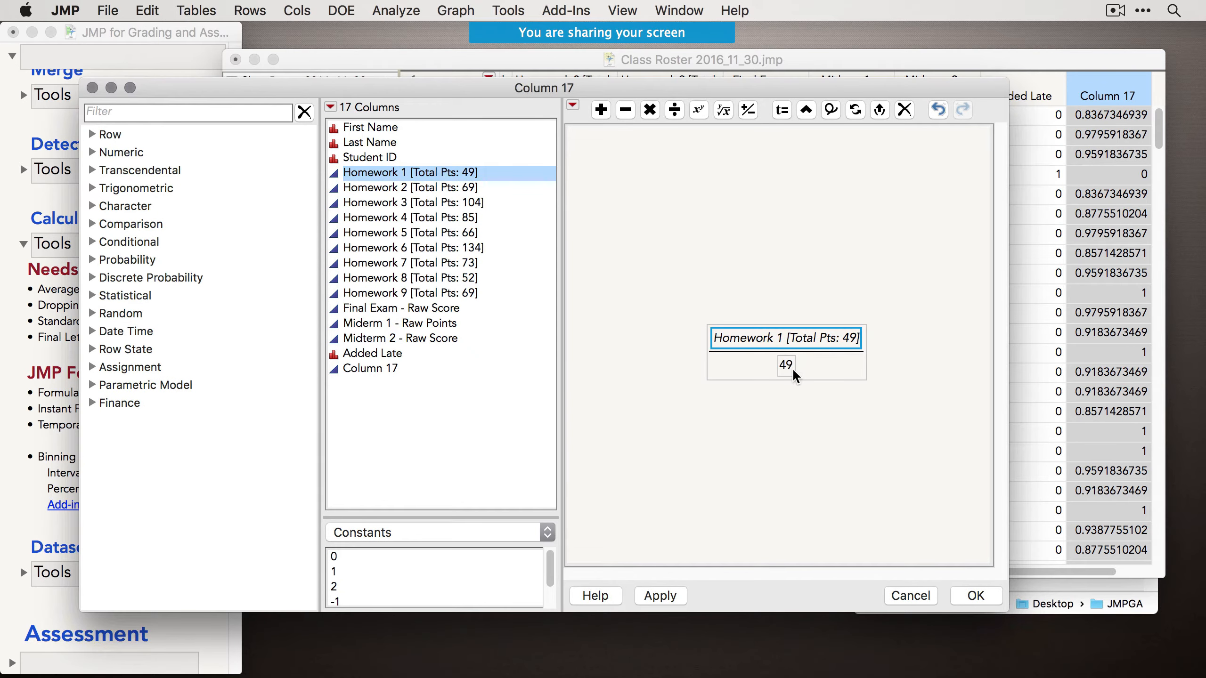
click(790, 367)
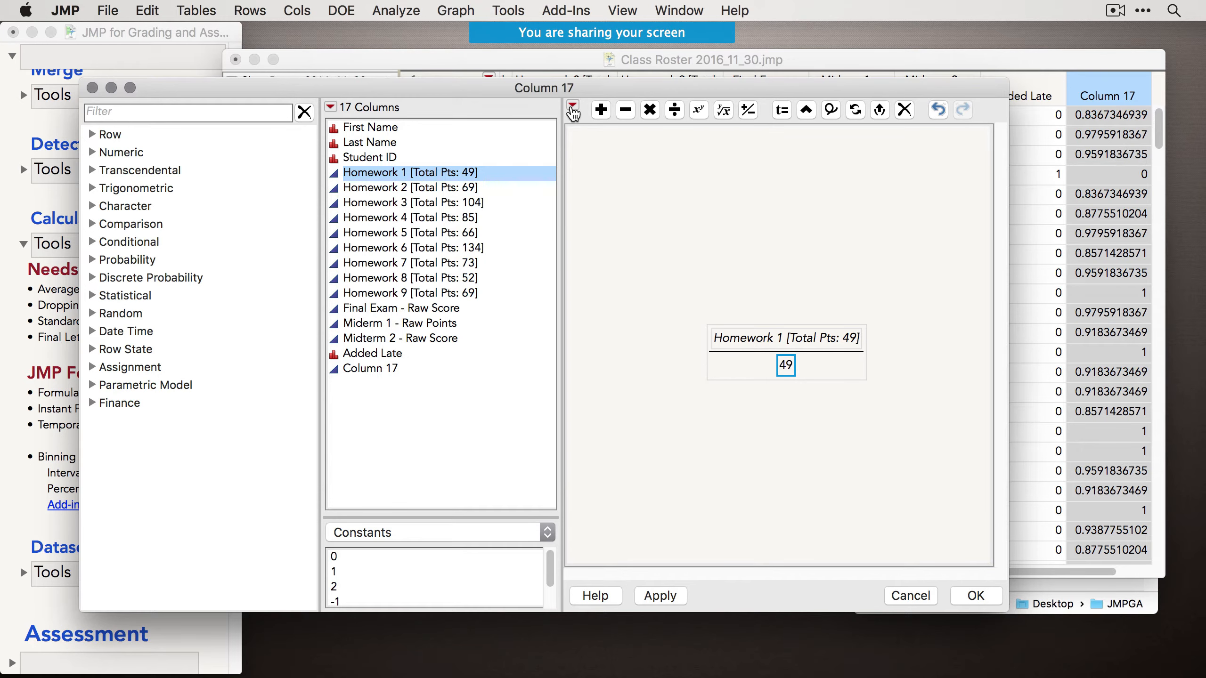
mouse_move(573, 93)
mouse_down()
mouse_move(540, 102)
mouse_move(553, 98)
mouse_up()
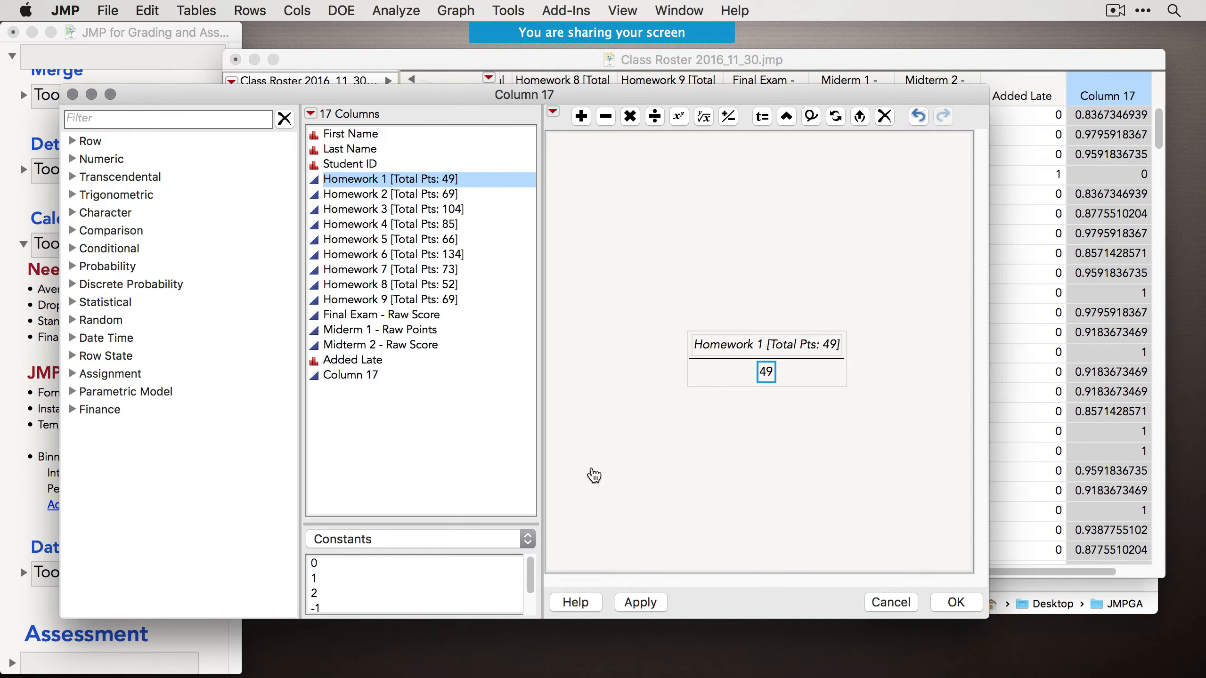
Cancel the formula editor, delete the new column from the roster table, and return to the journal.
click(891, 602)
right_click(1121, 86)
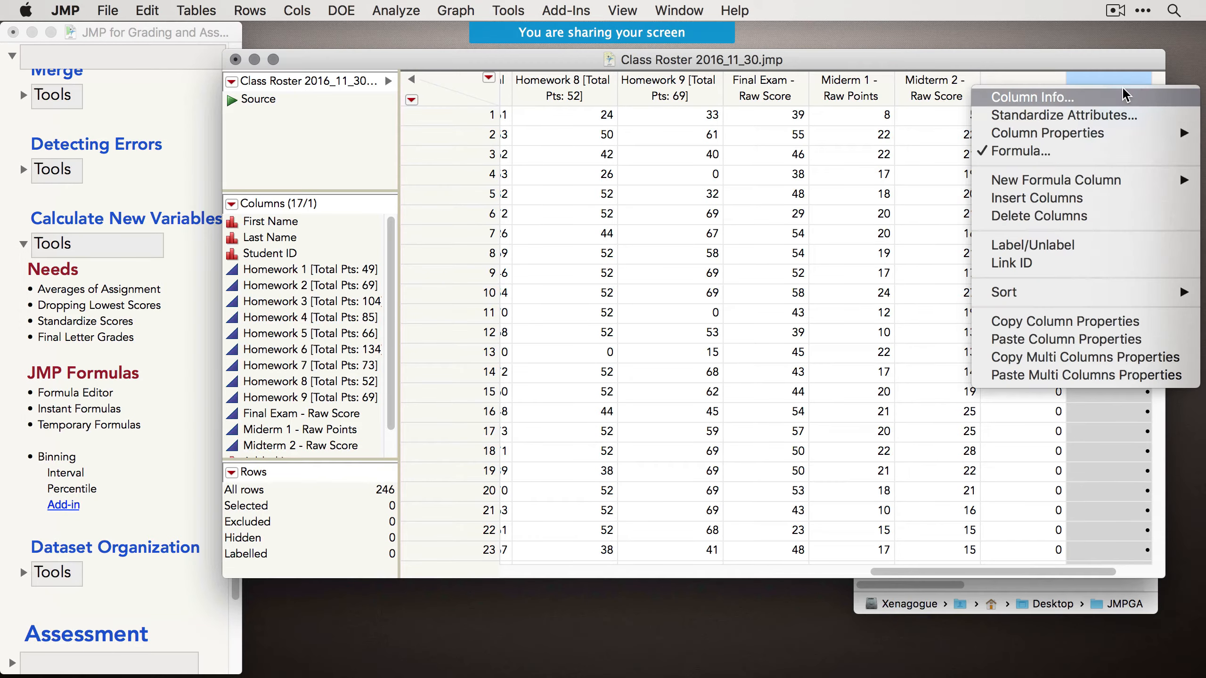
click(1094, 215)
click(176, 410)
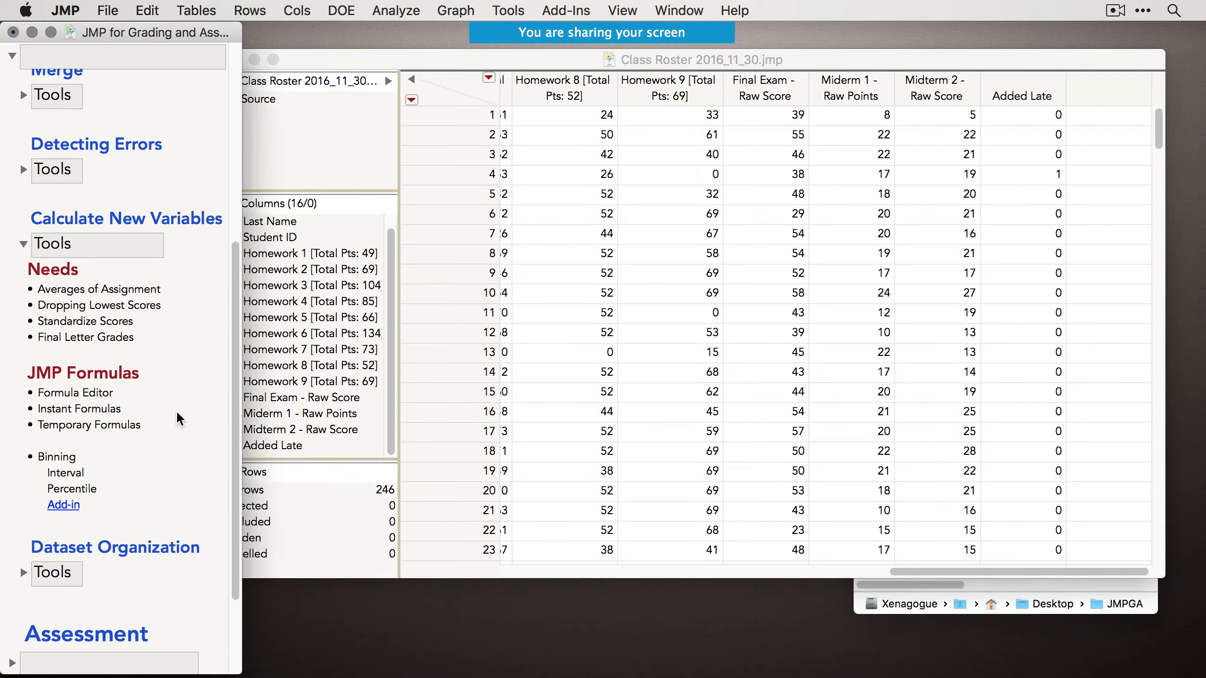
Examine the instant formula column options, including Aggregate, available for the Homework 9 column.
click(652, 81)
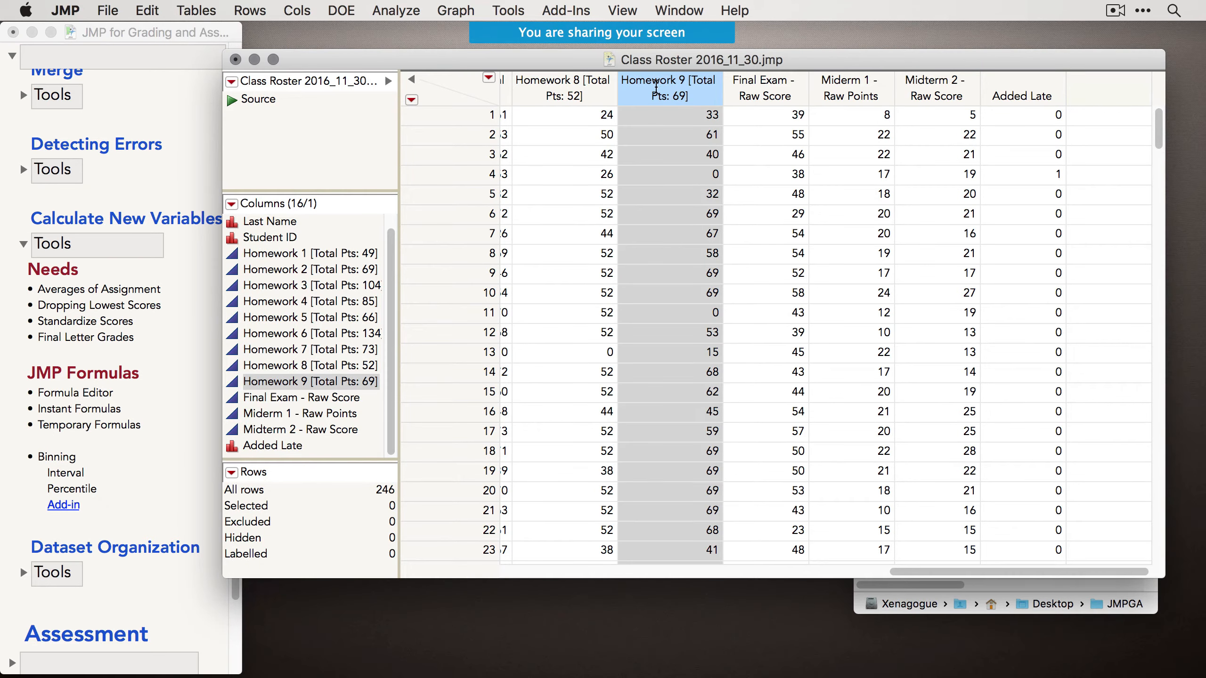
right_click(651, 86)
mouse_move(700, 182)
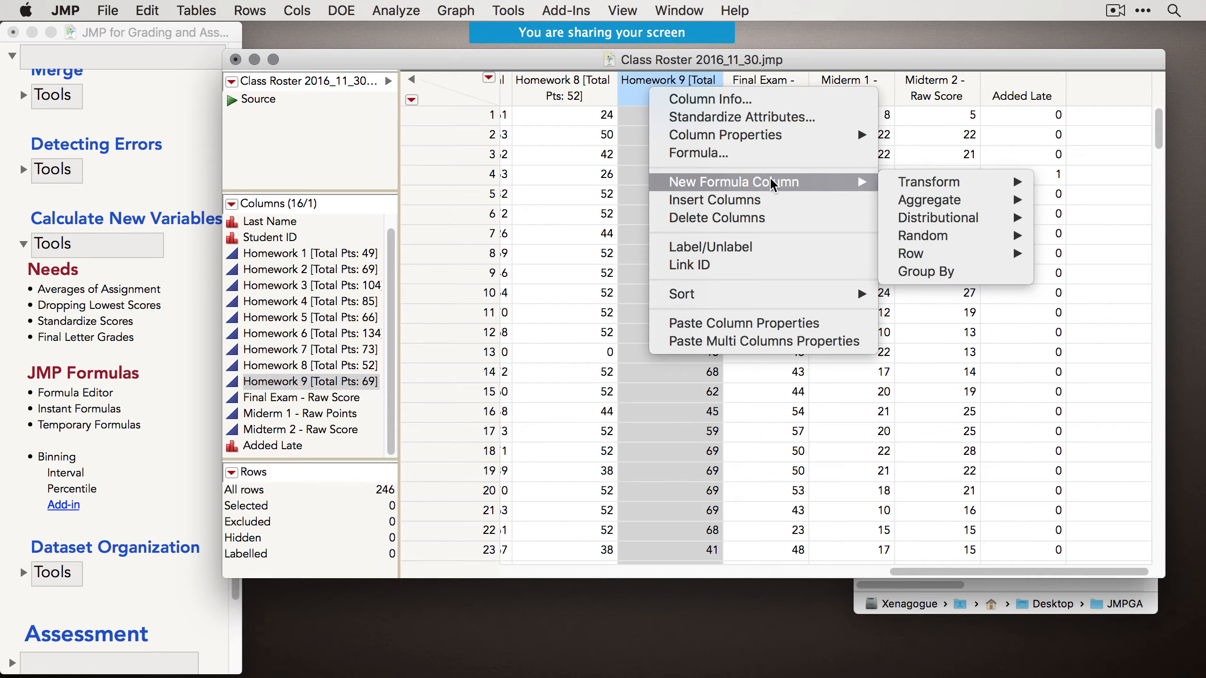
mouse_move(920, 185)
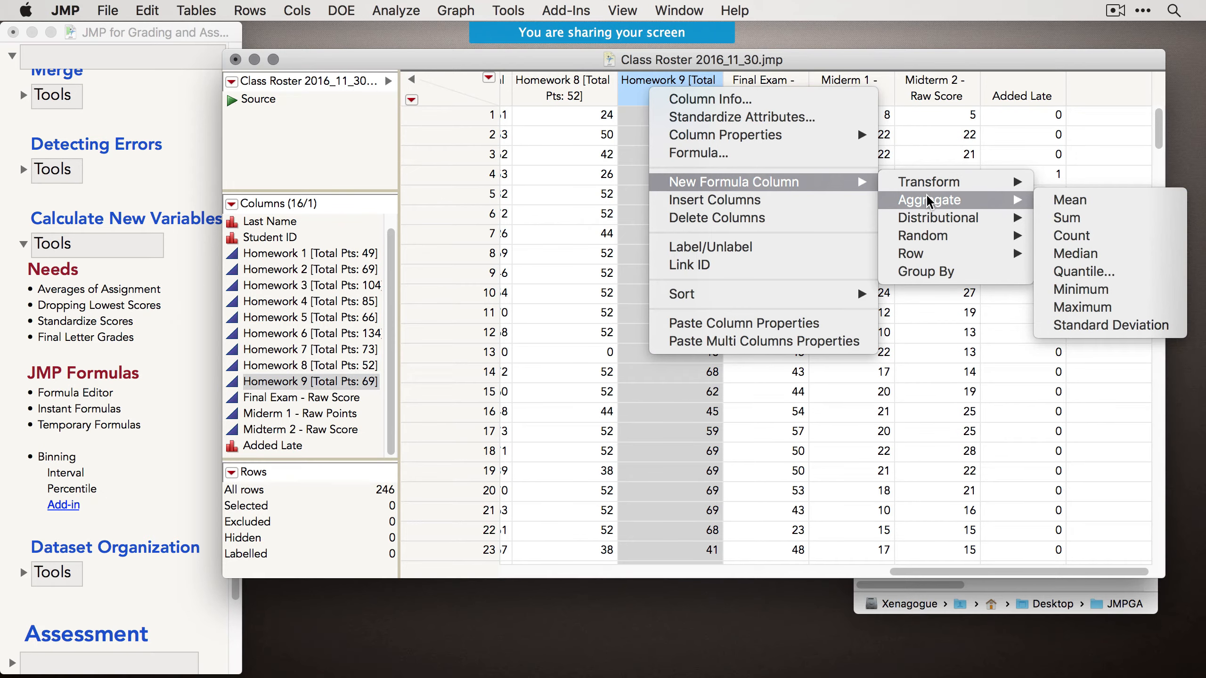
click(603, 84)
Examine the Combine formula options available for the Homework 8 and Homework 9 columns together.
drag(572, 84, 635, 83)
right_click(639, 83)
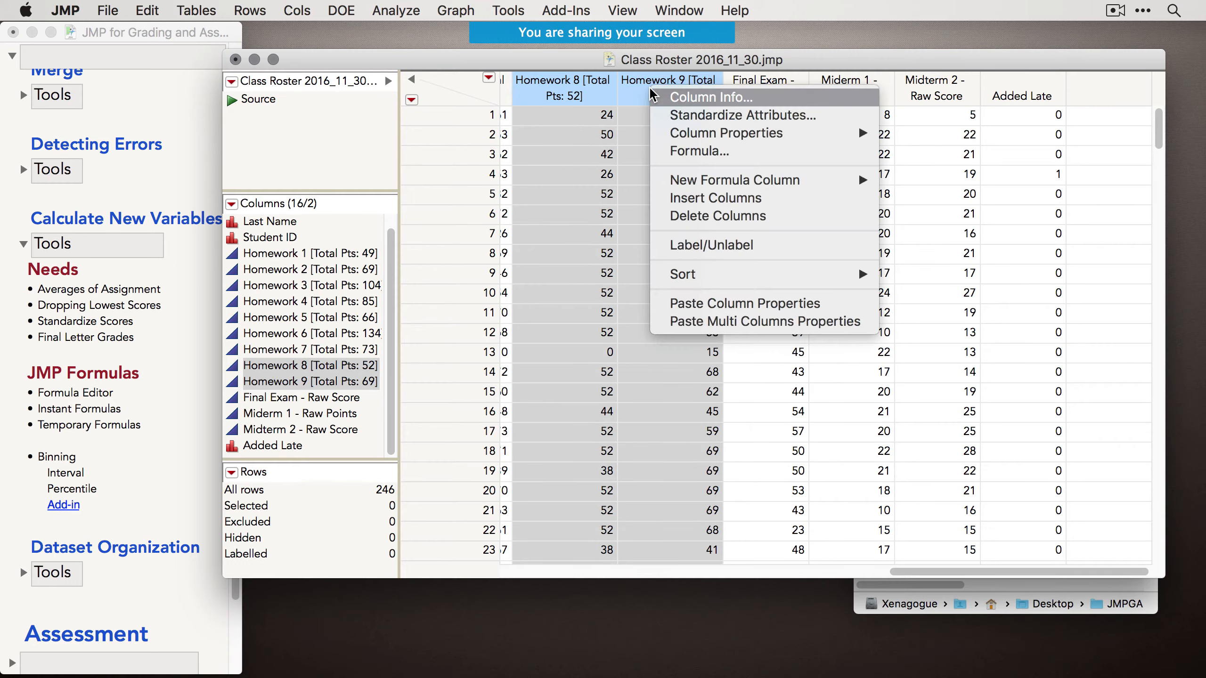
mouse_move(924, 198)
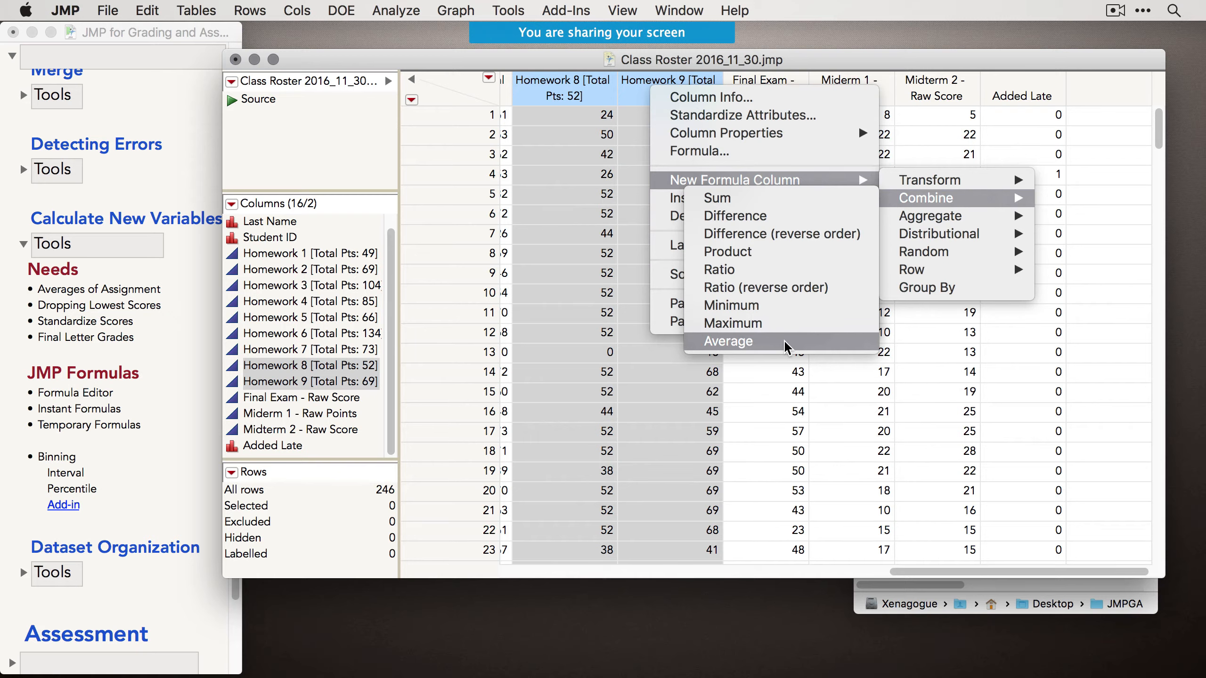
mouse_move(959, 236)
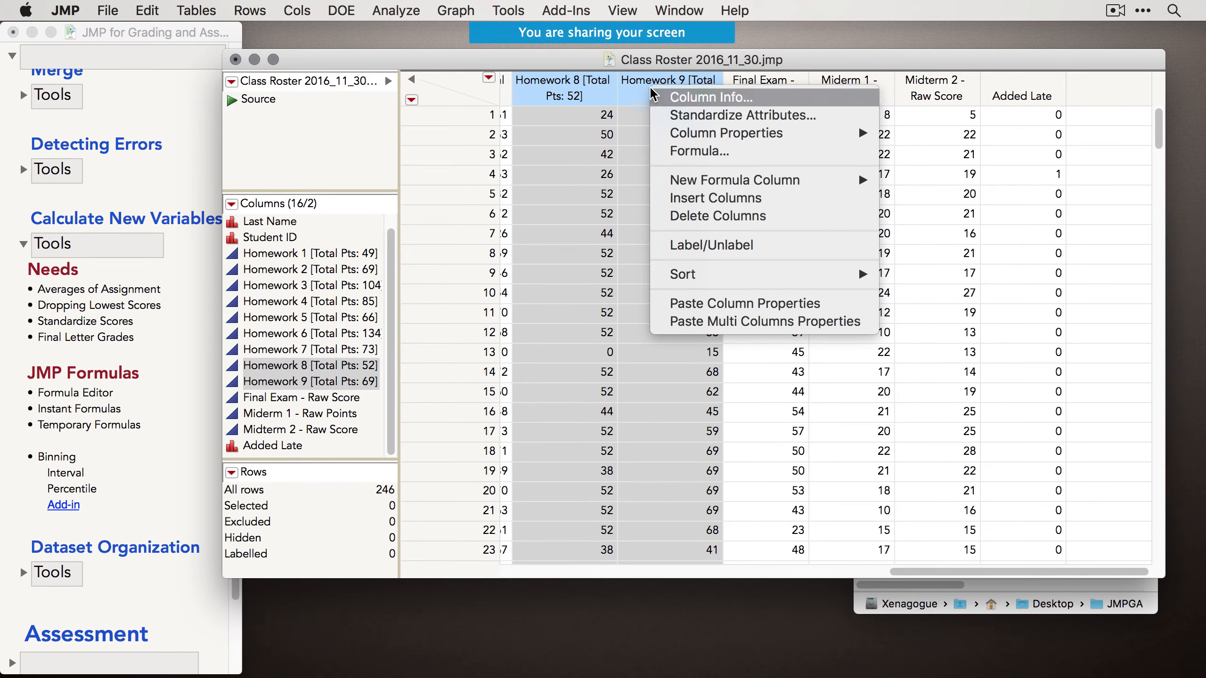
click(584, 73)
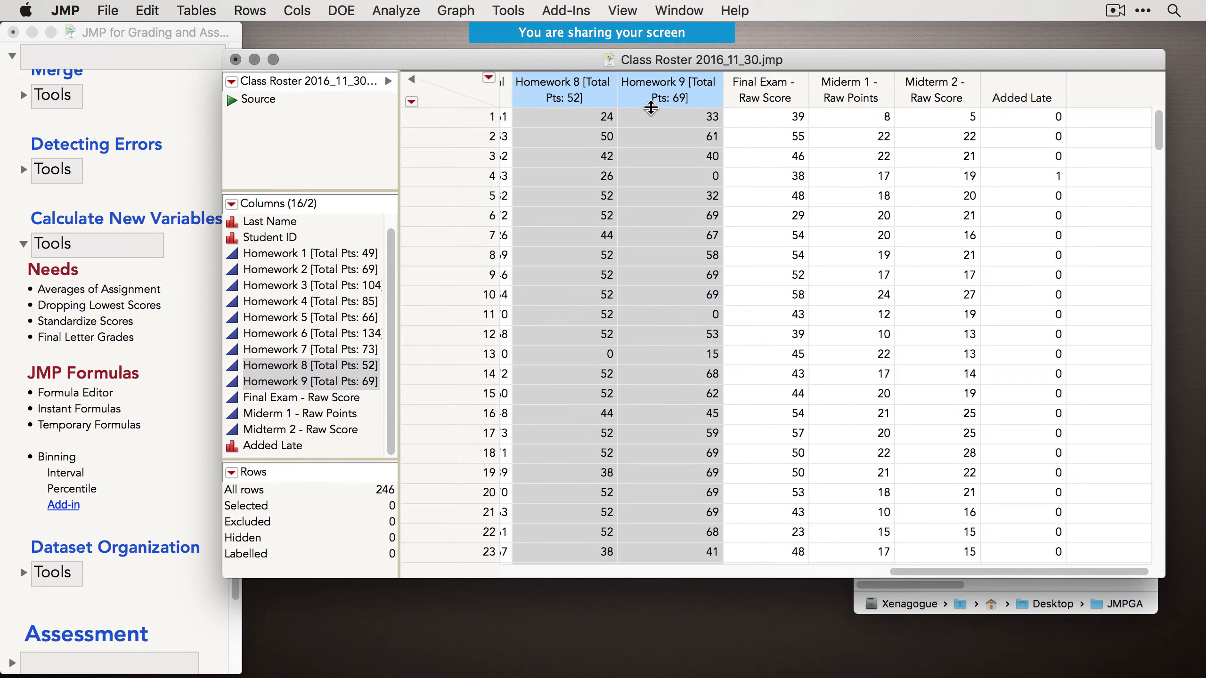
Create a new formula column with the standardized scores of Homework 9.
click(658, 84)
right_click(657, 86)
mouse_move(854, 181)
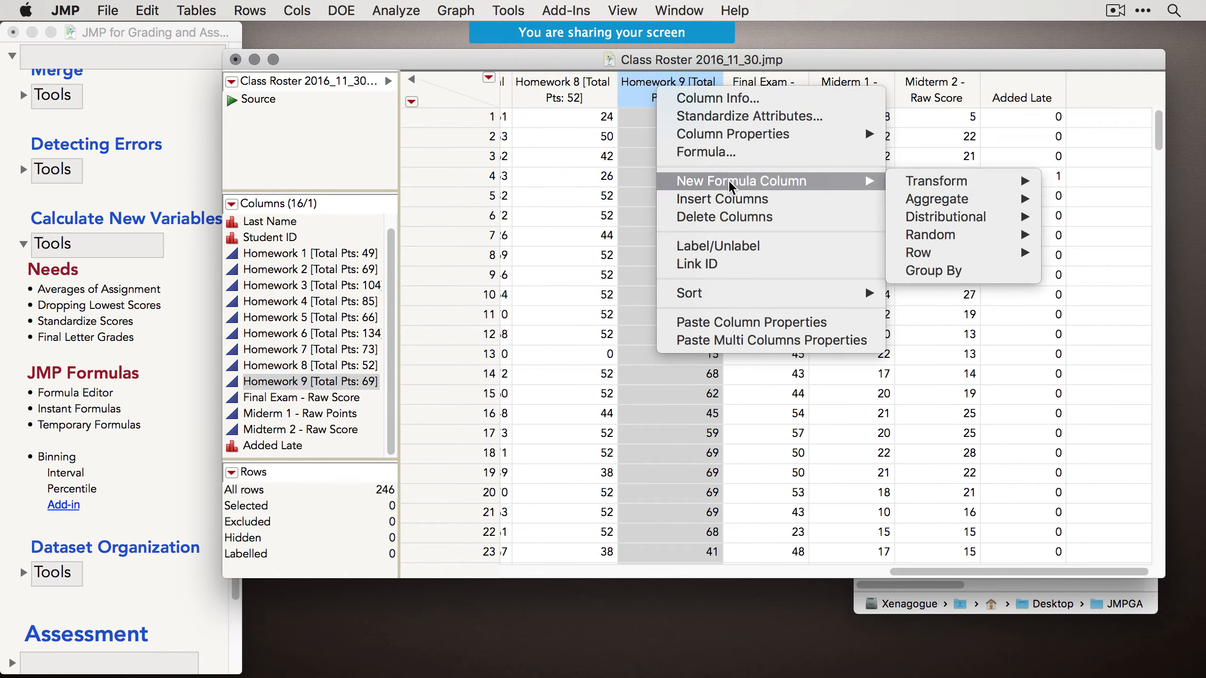
mouse_move(926, 220)
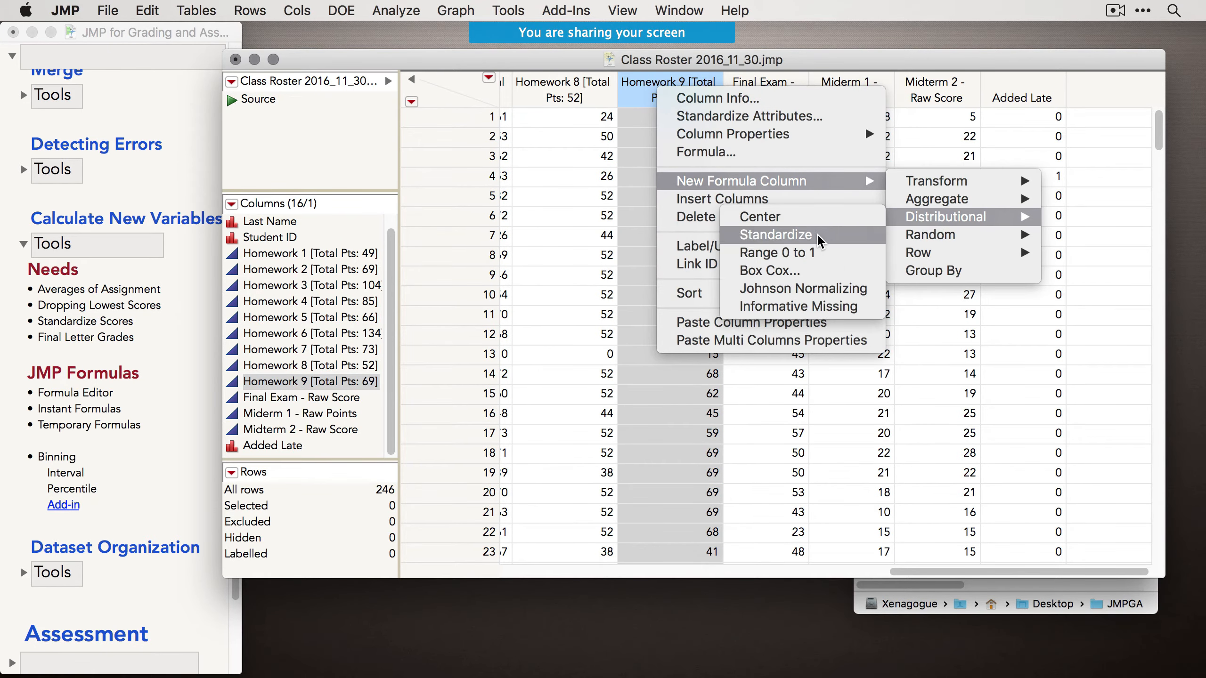
click(776, 234)
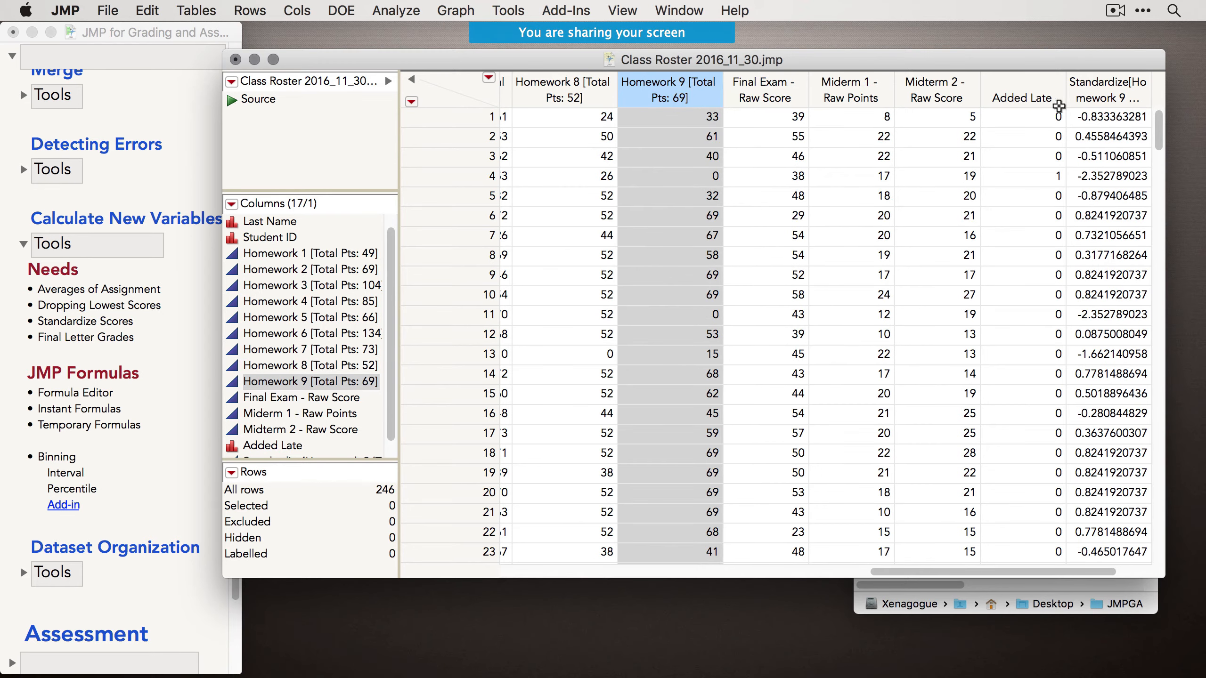
Generate a distribution report for the Homework 9 column and its standardized column.
super+click(1111, 90)
click(396, 10)
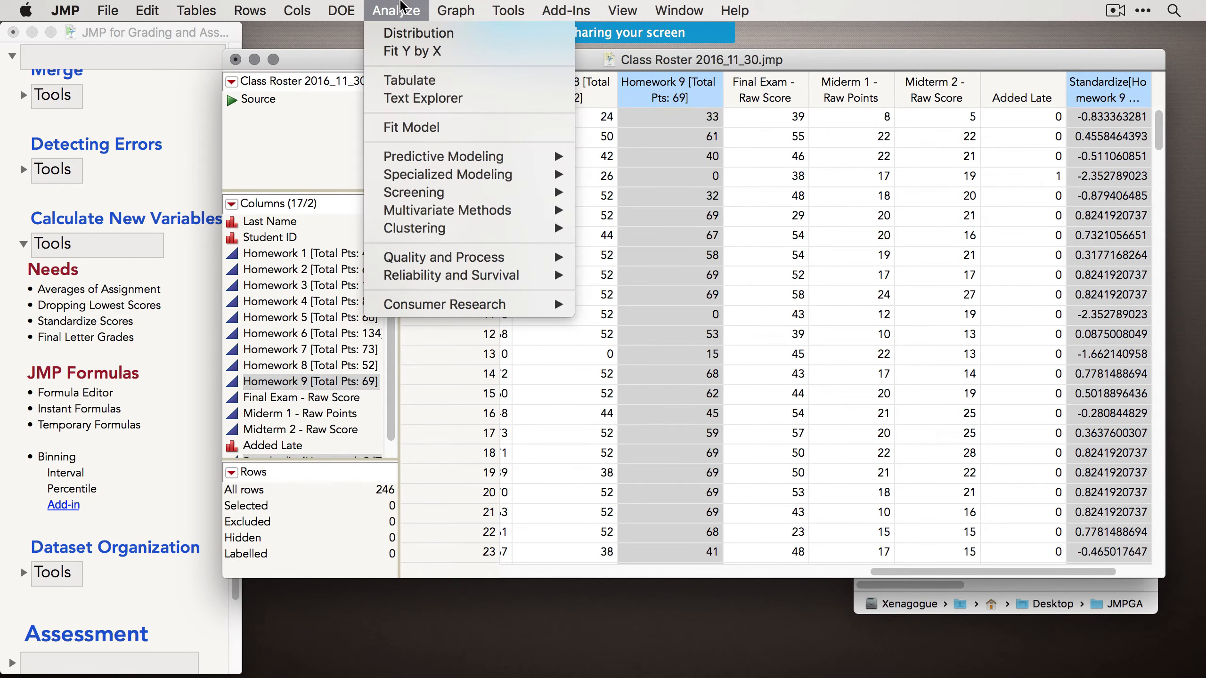
click(558, 32)
click(660, 175)
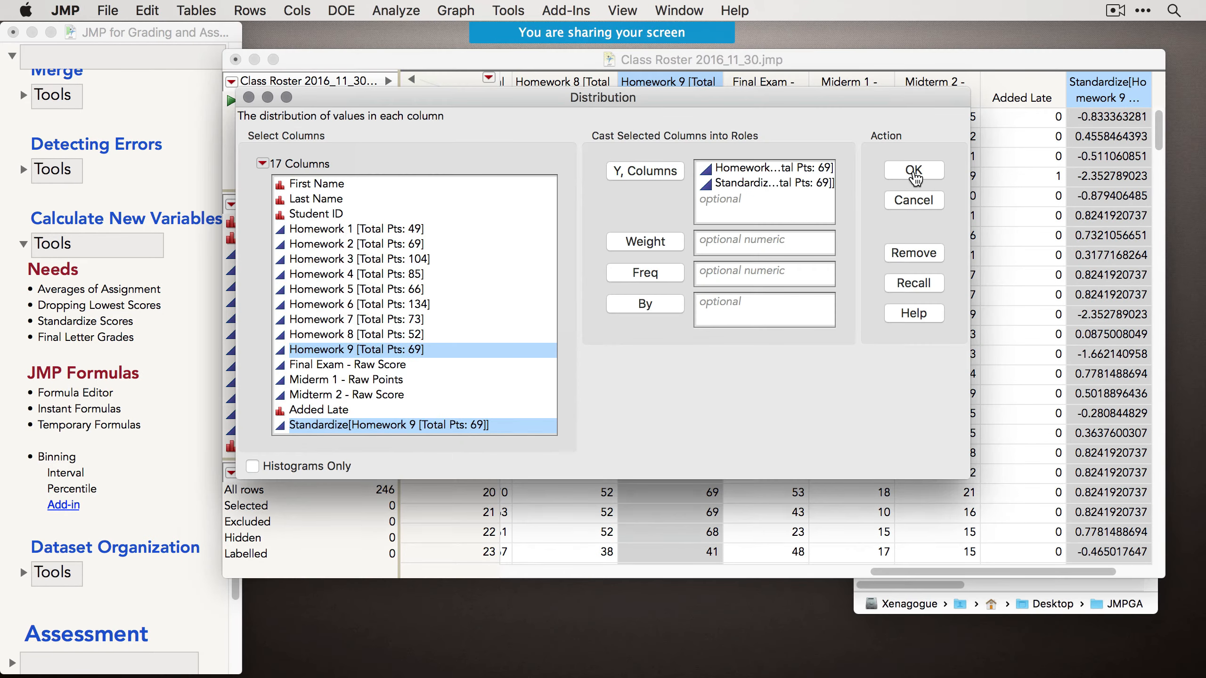
click(913, 170)
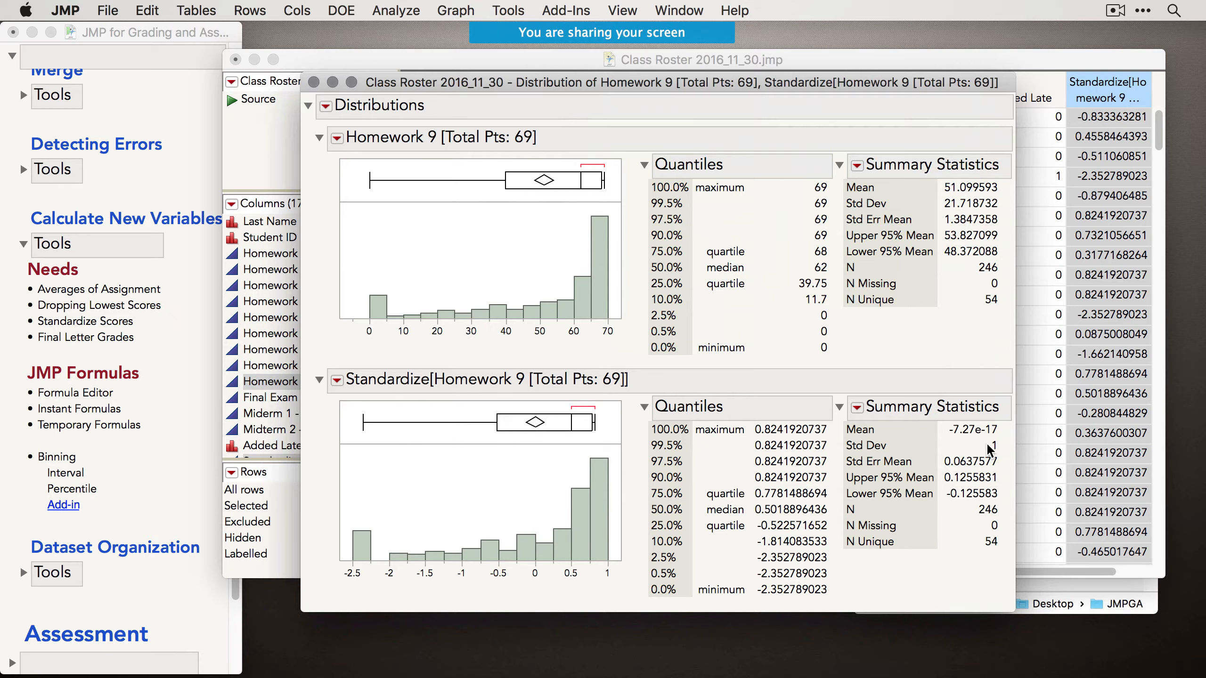
Select different bars in the Homework 9 histogram and compare the linked bars in the standardized score distribution.
click(597, 303)
click(572, 308)
click(546, 309)
click(490, 312)
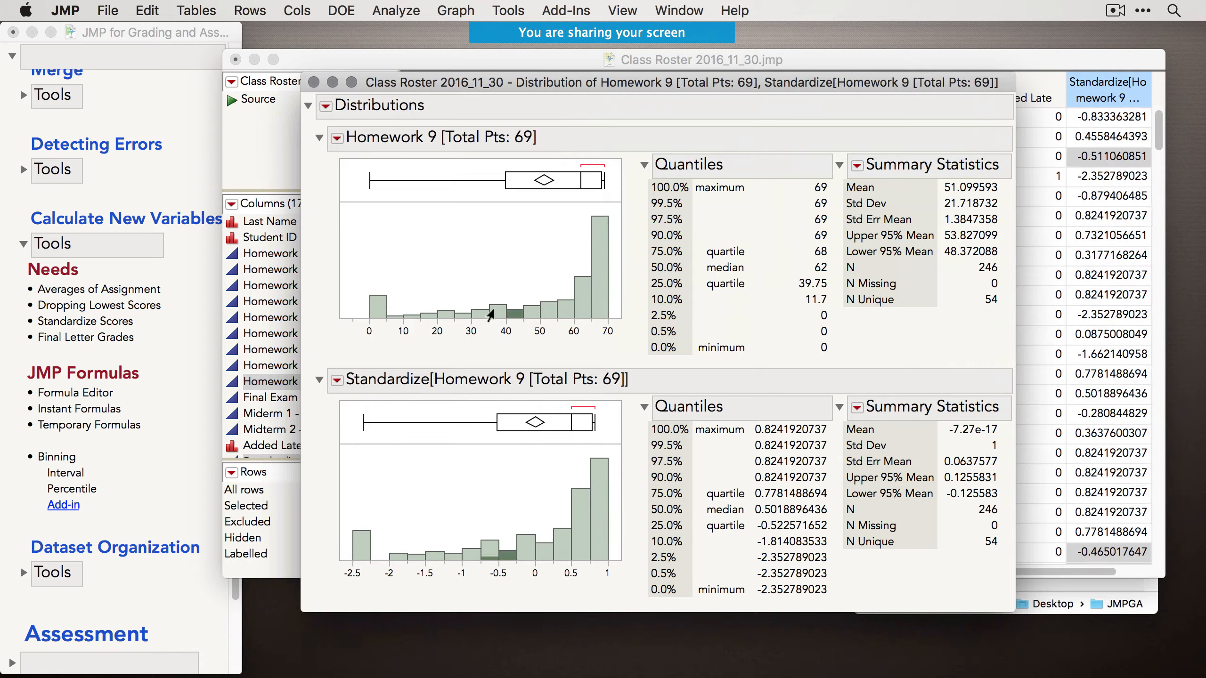
click(379, 306)
click(424, 314)
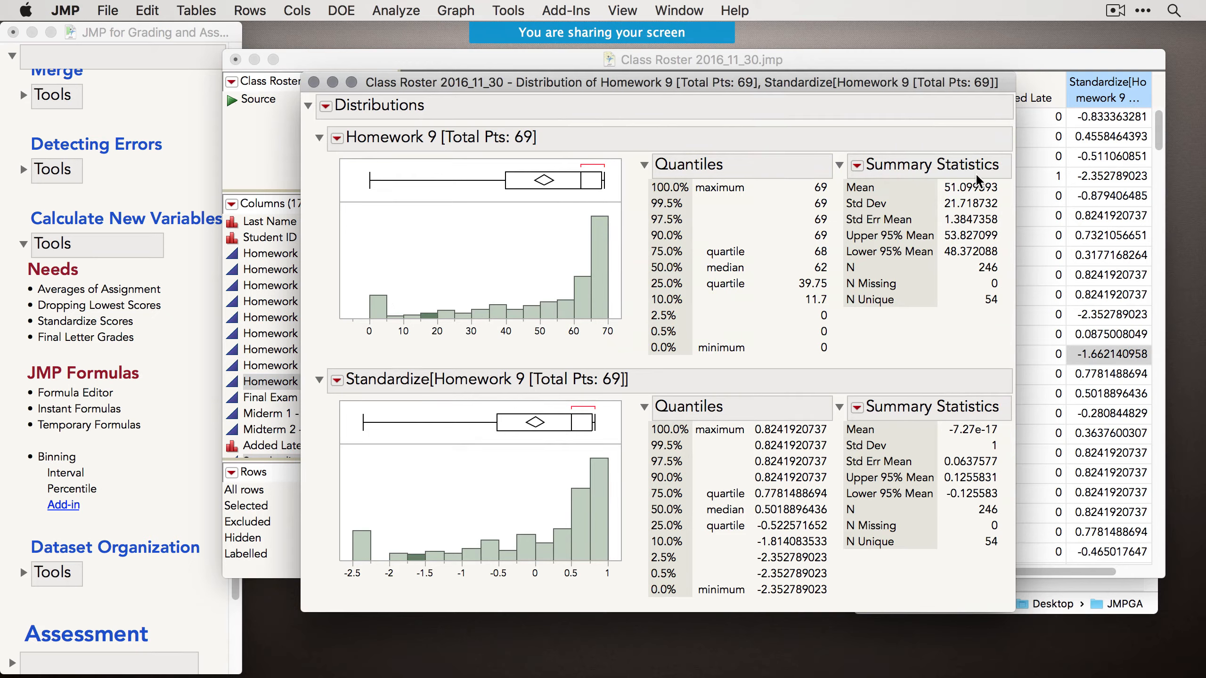
Close the distribution report and delete the Homework 9 column and its standardized column from the roster table.
click(312, 82)
right_click(1097, 90)
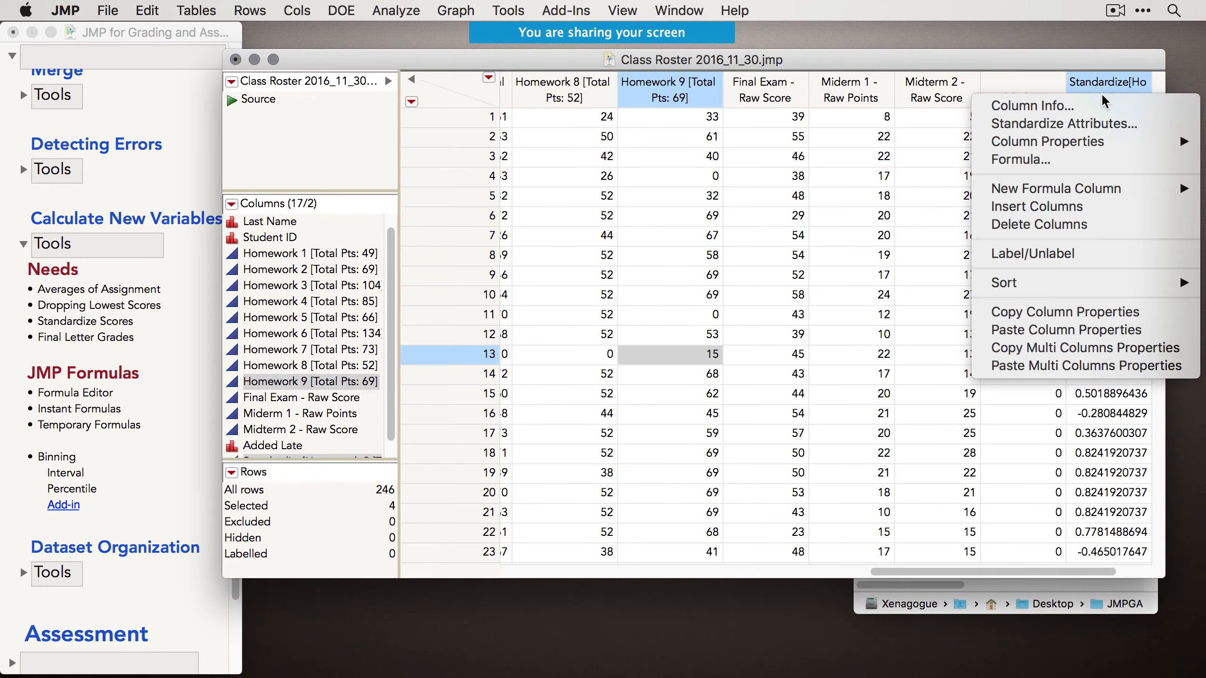
click(1088, 226)
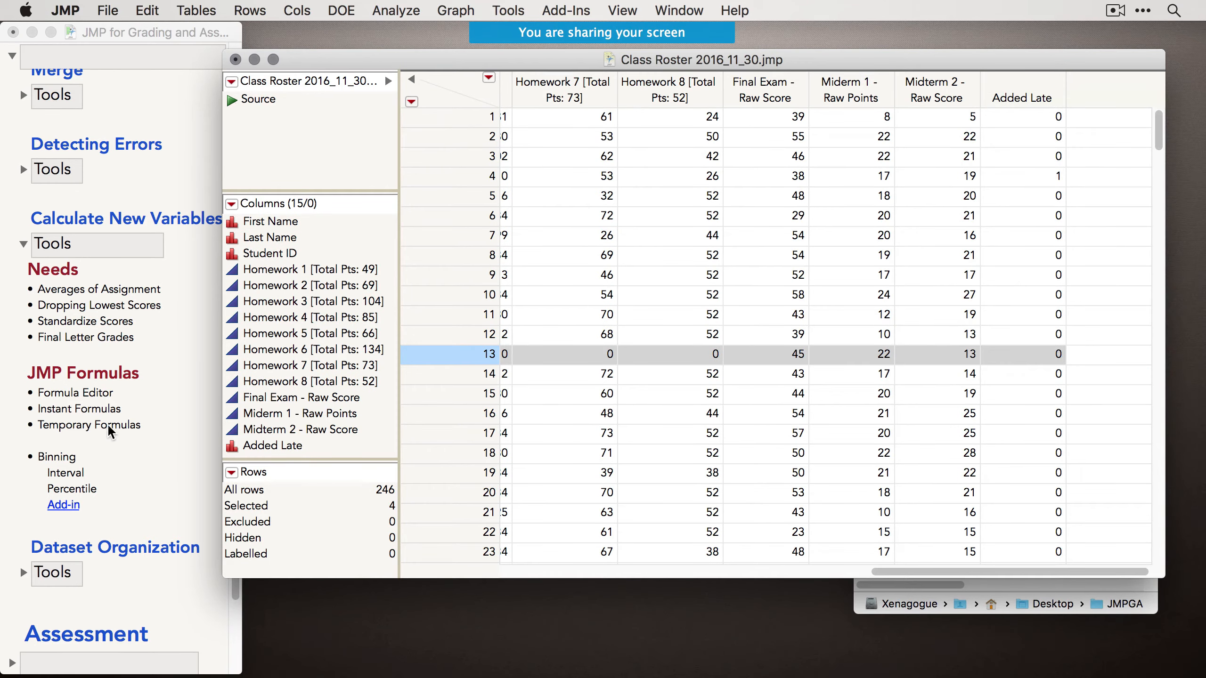
Start a new Distribution analysis and create a temporary Standardize variable from Homework 1 within its launch dialog.
click(396, 11)
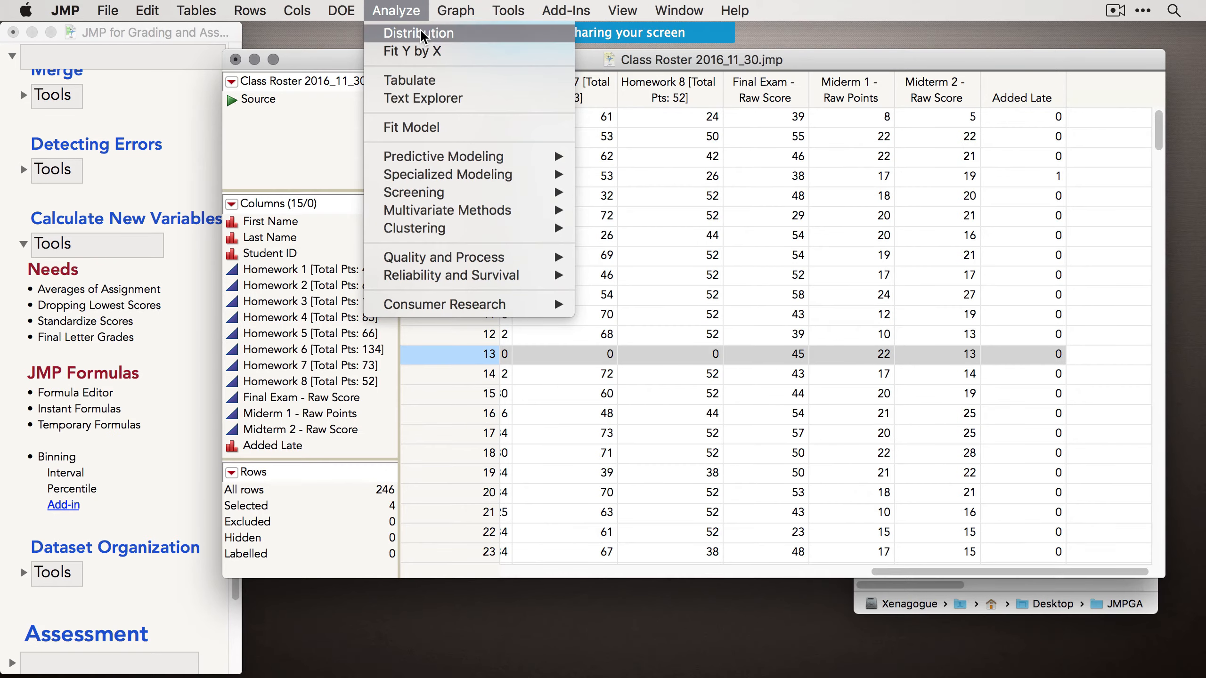
click(409, 42)
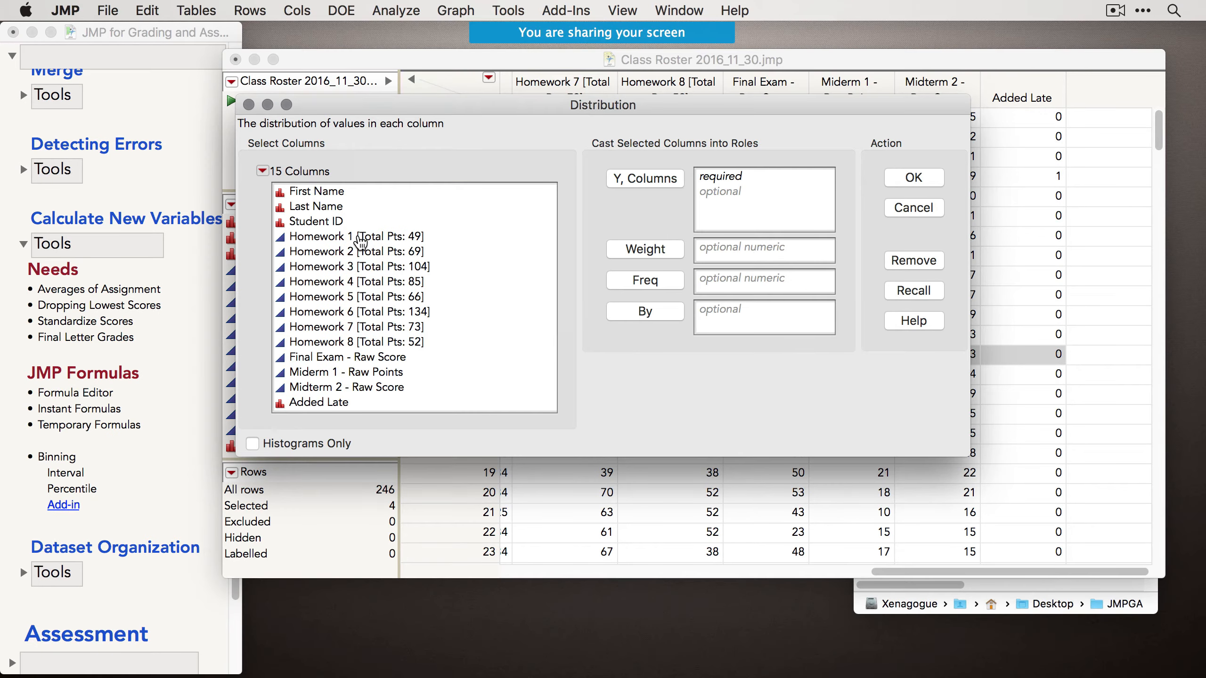
right_click(359, 236)
mouse_move(348, 269)
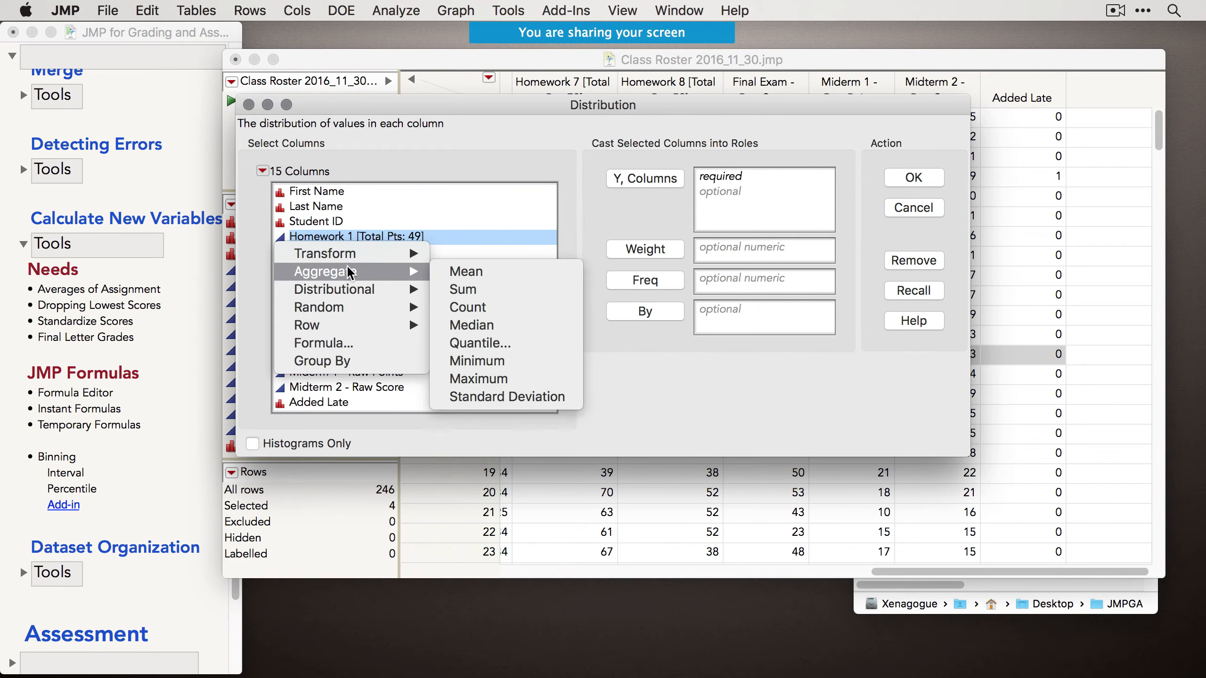
mouse_move(360, 288)
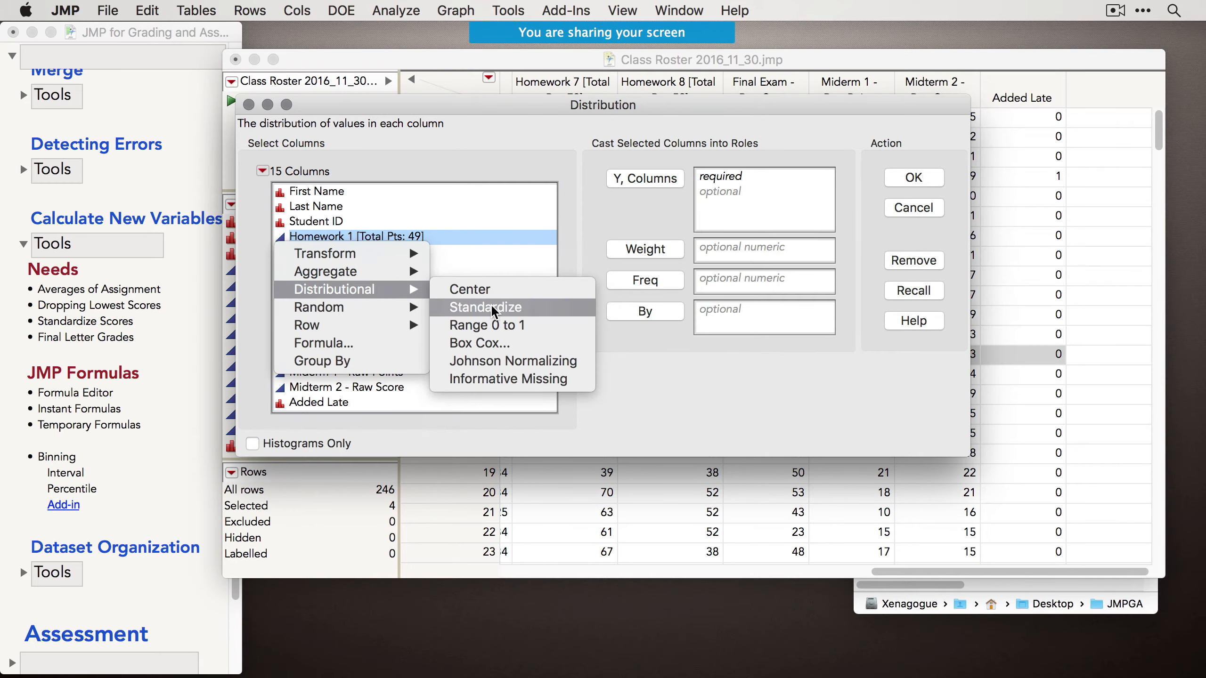
click(459, 304)
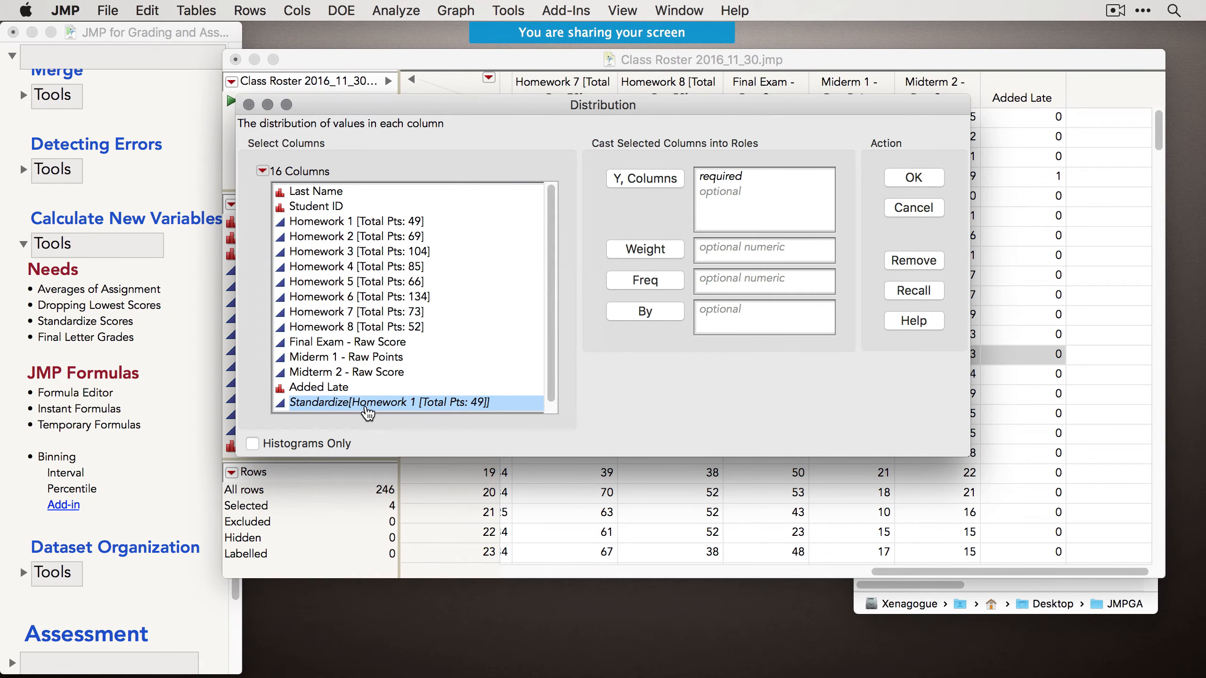
Run the distribution on the temporary standardized Homework 1 variable, view the report, and close it.
drag(551, 98, 566, 96)
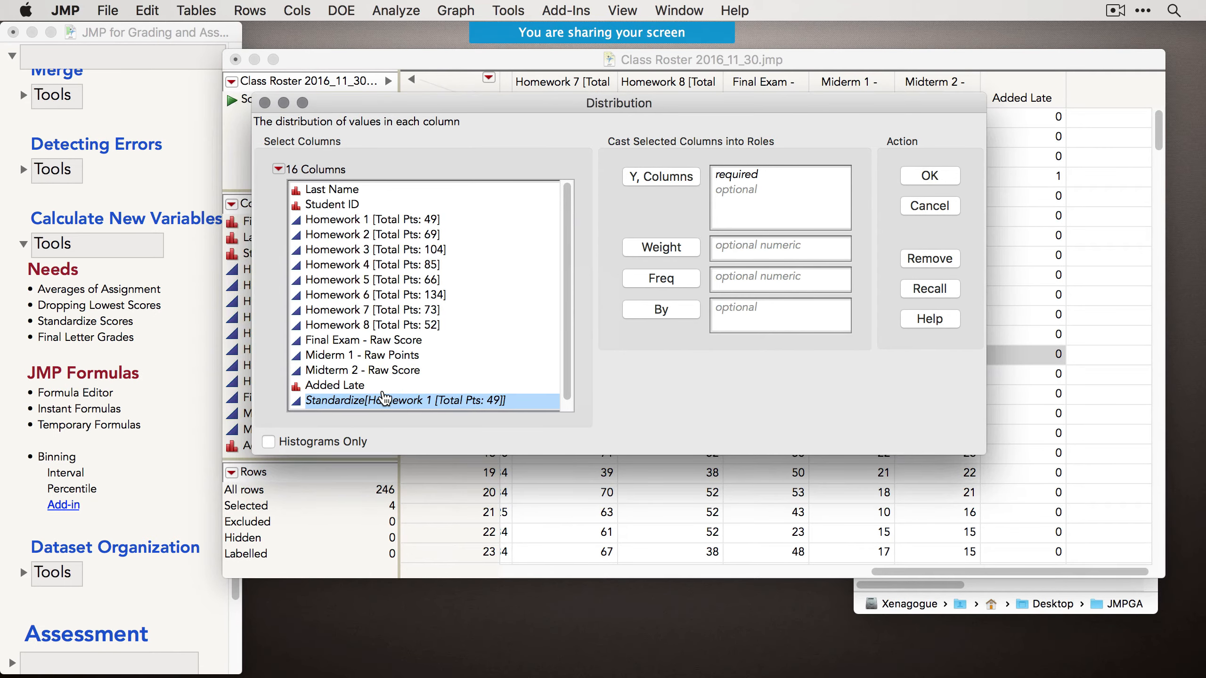
click(668, 179)
click(931, 177)
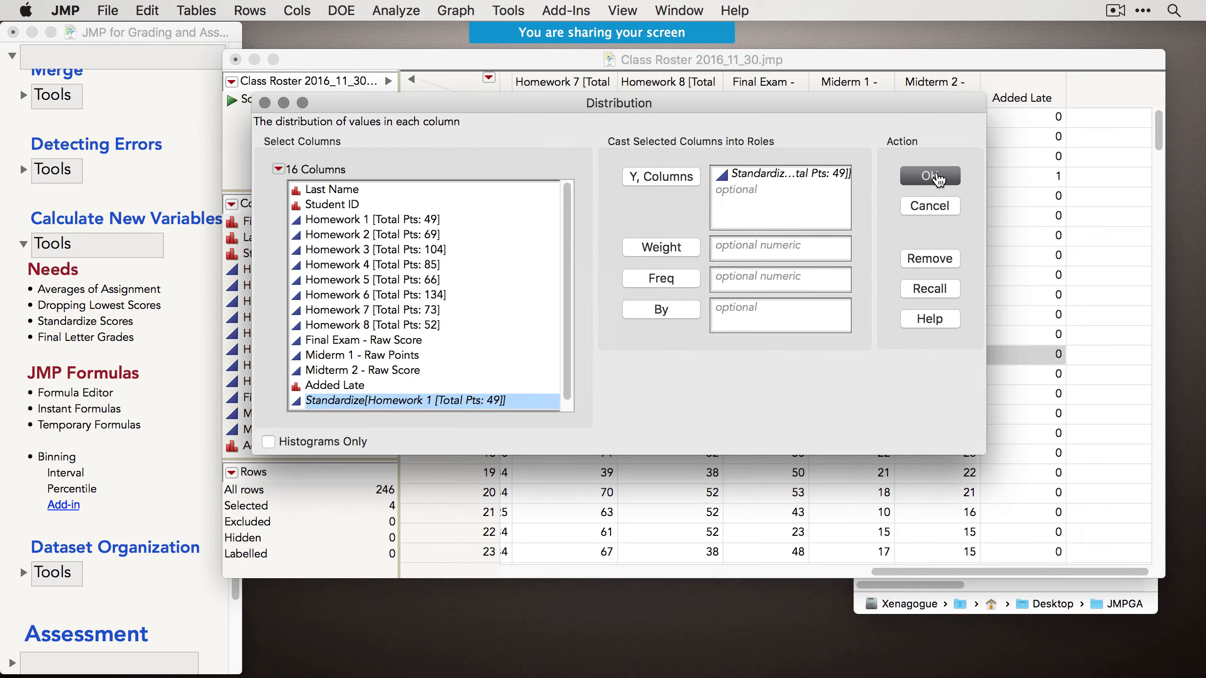
drag(461, 75, 515, 78)
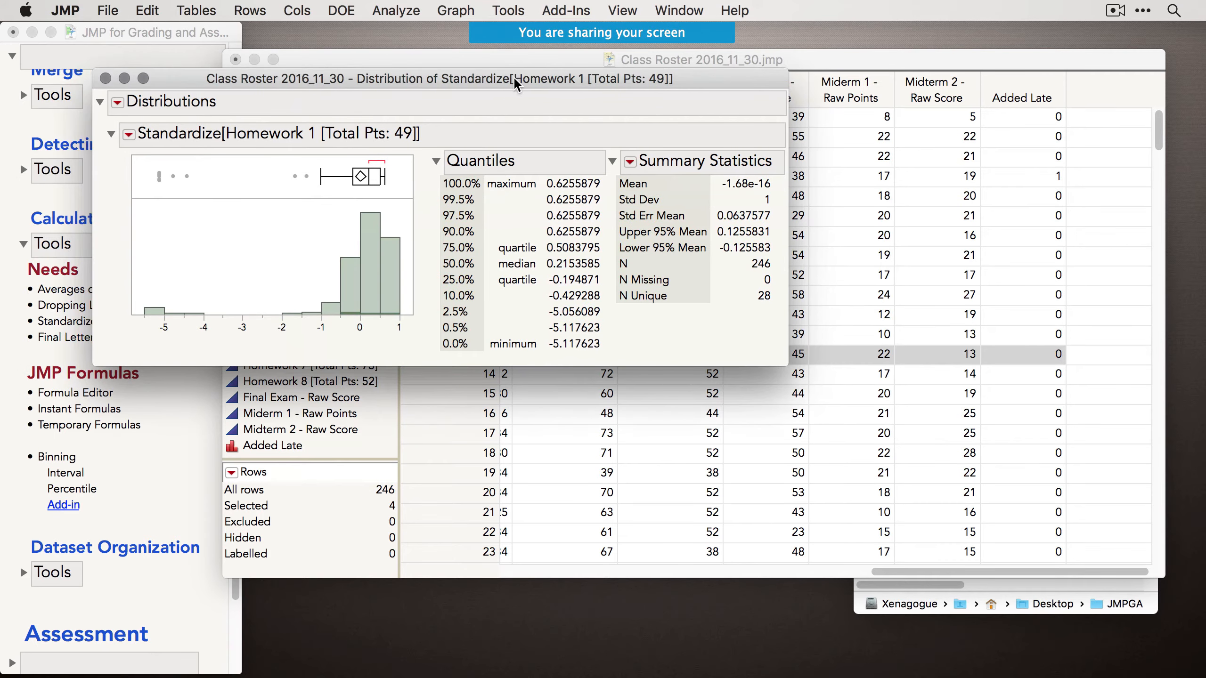
click(106, 78)
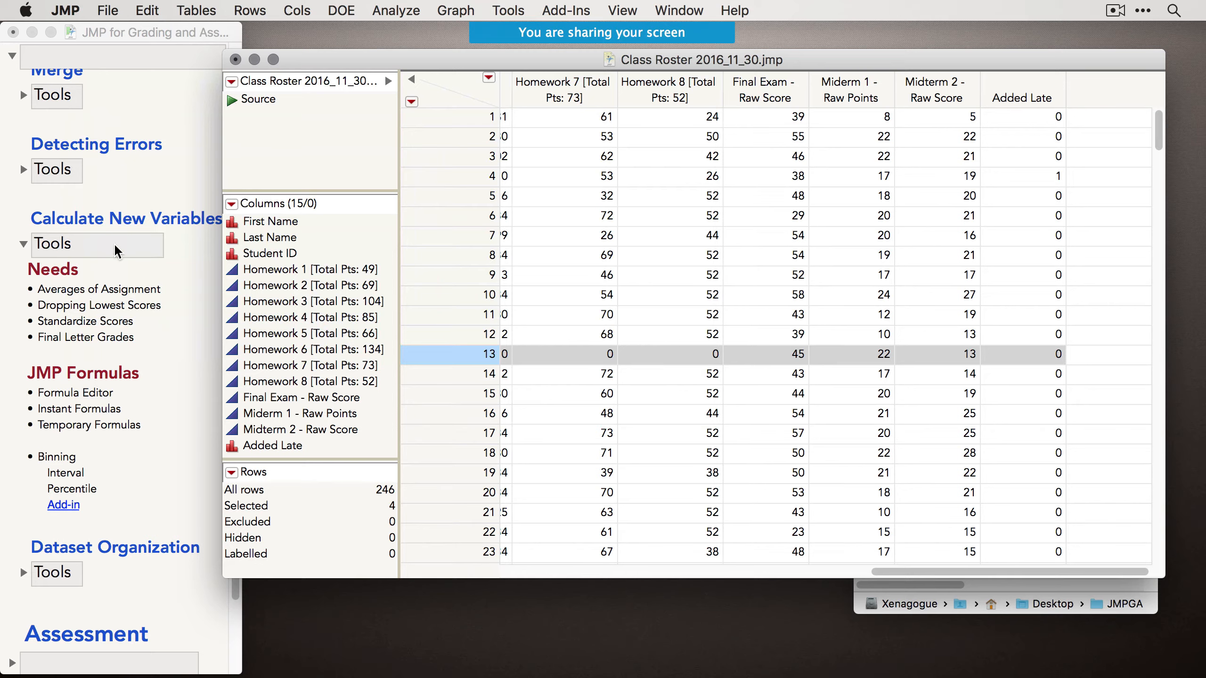
Create percent-of-maximum formula columns for Homework 1 through Homework 8 using the Gradebook Tools add-in.
click(164, 345)
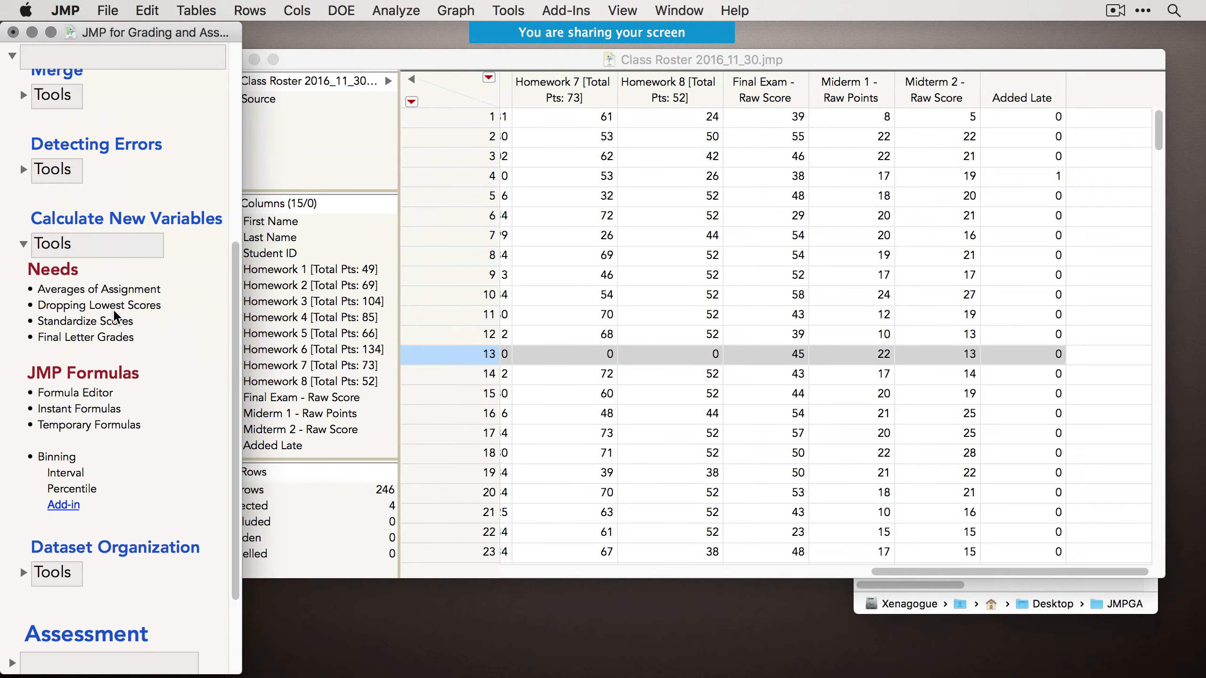
click(529, 61)
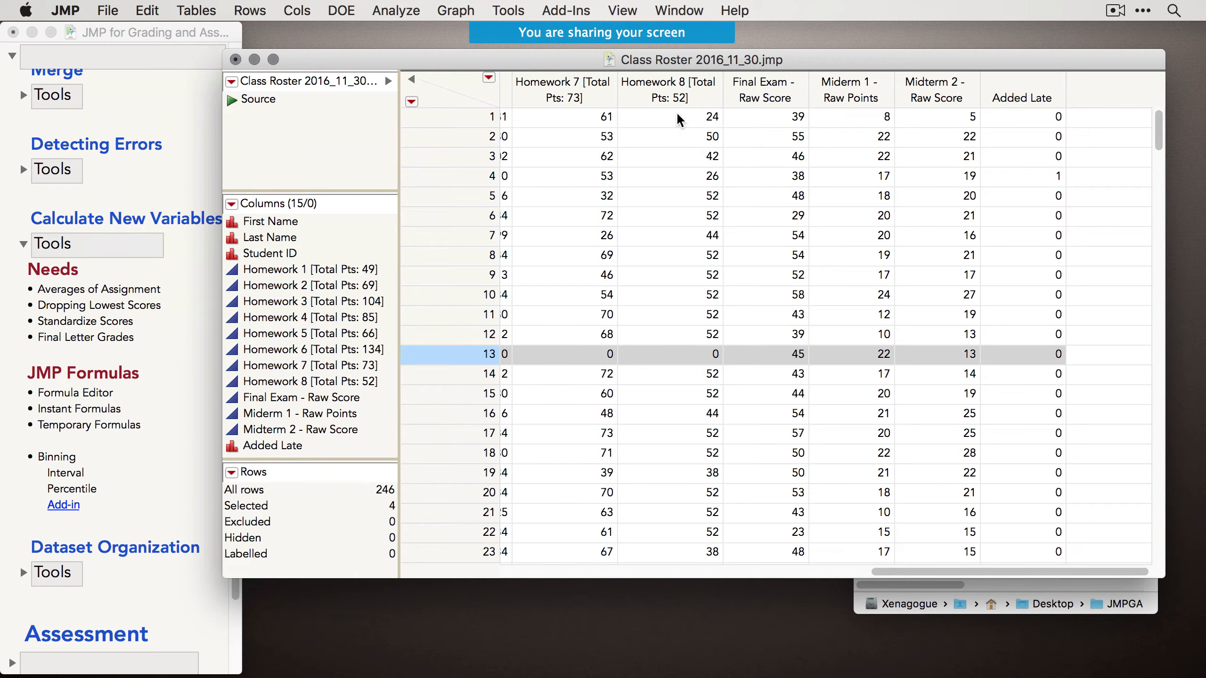
click(676, 86)
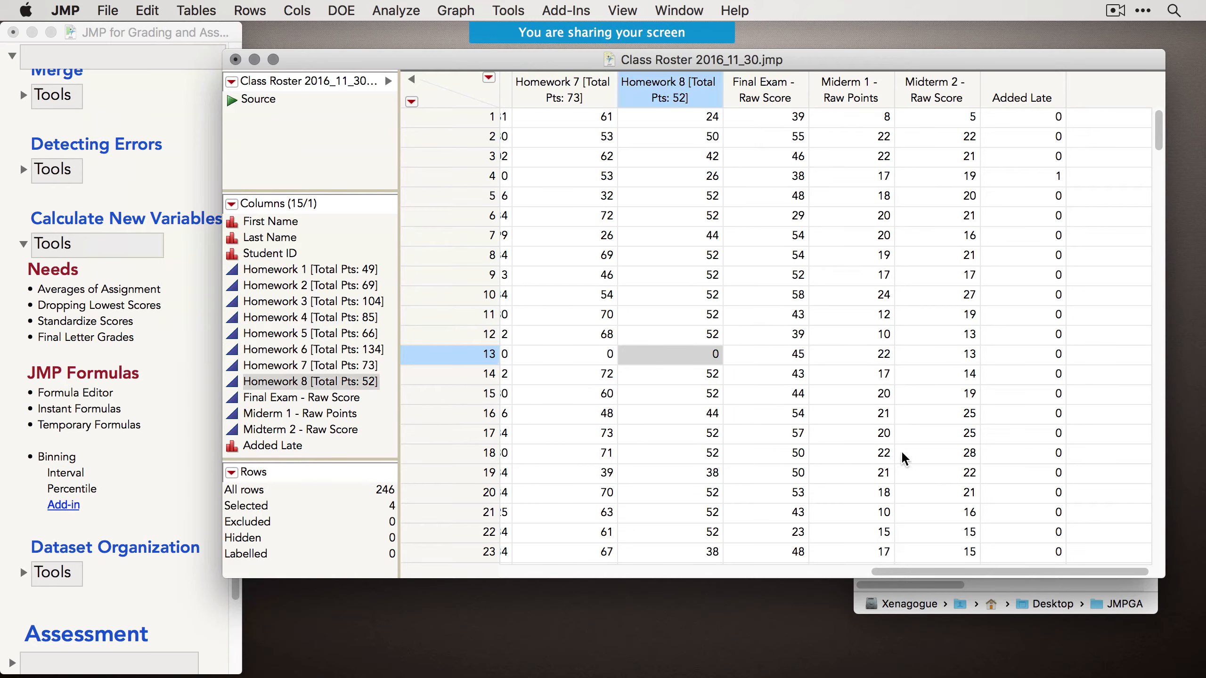
drag(902, 570, 584, 569)
shift+click(631, 88)
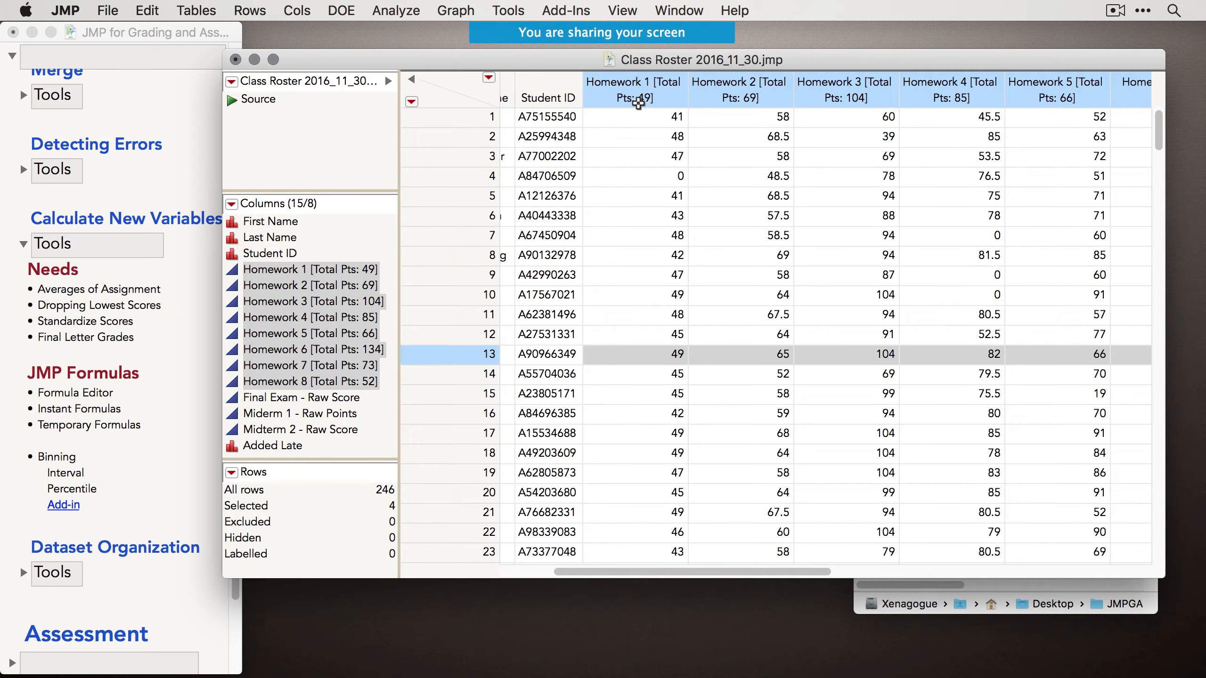
drag(663, 58, 650, 67)
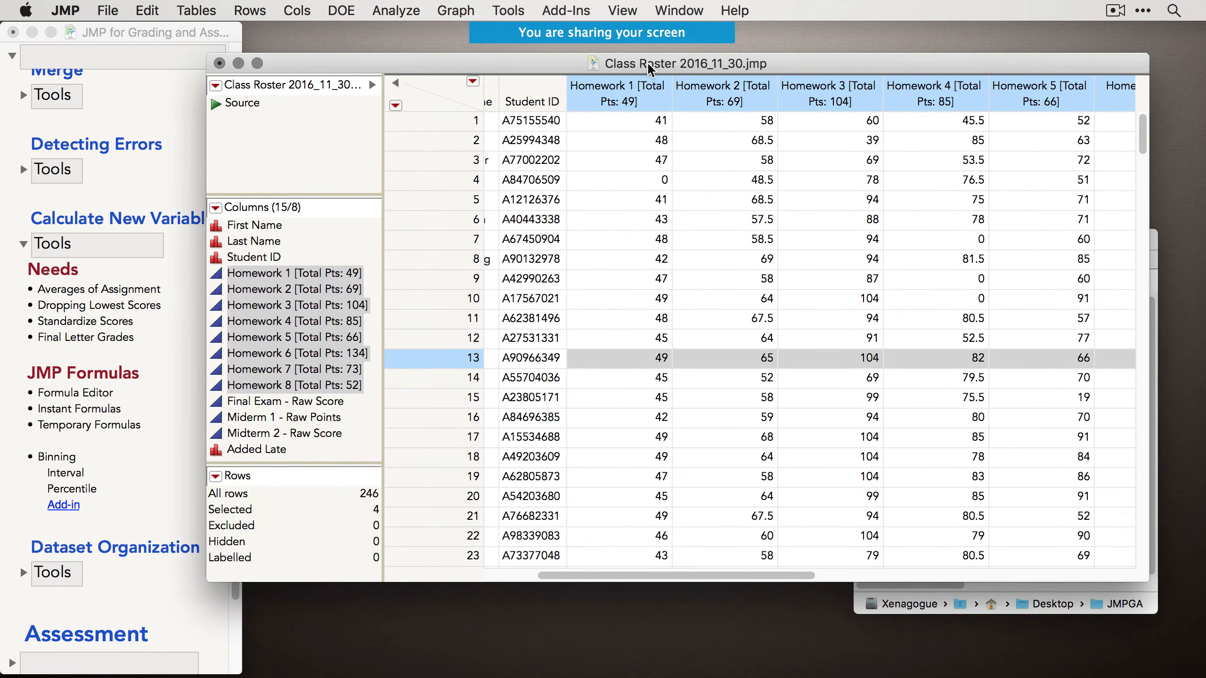
click(565, 8)
mouse_move(602, 41)
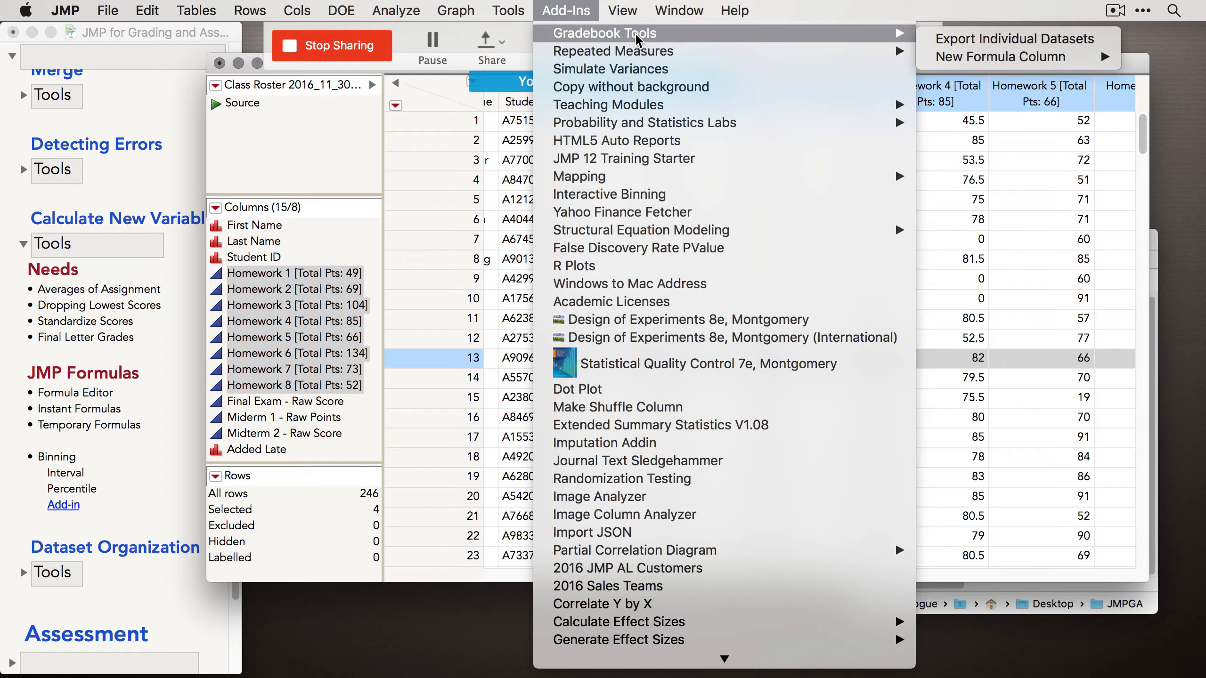
mouse_move(981, 57)
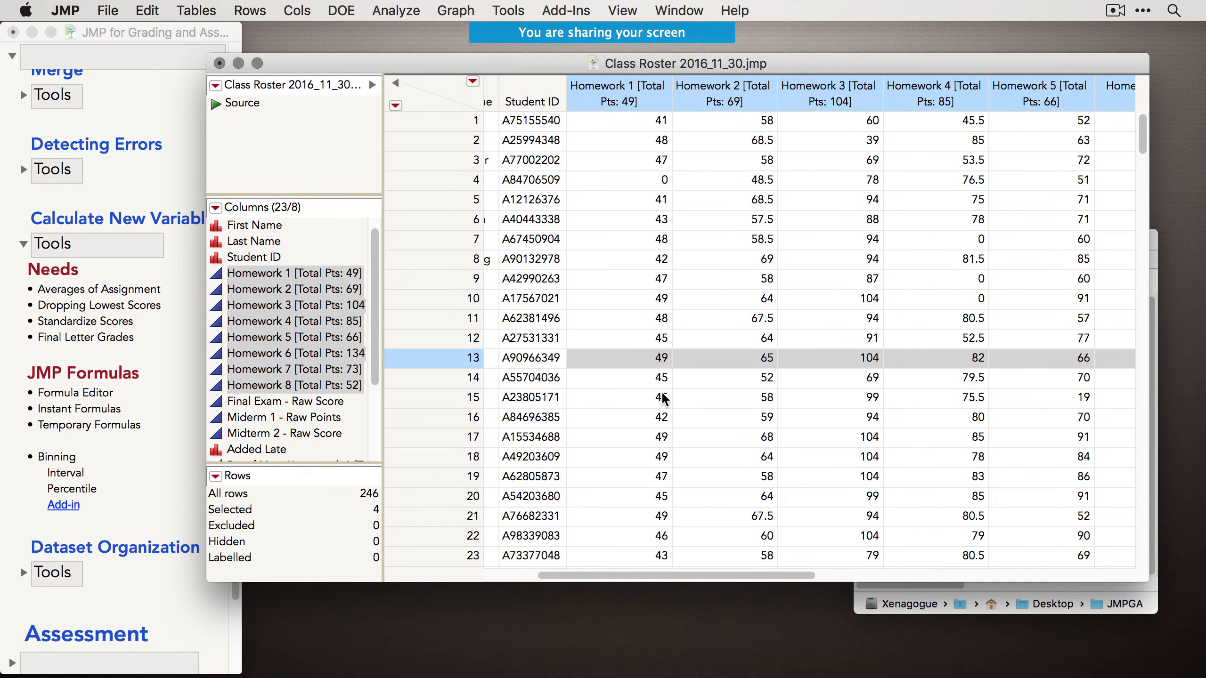
Examine the numerator and Col Max denominator in the formula of the Pct of Max column for Homework 1, and cancel the formula editor.
scroll(295, 332, down, 5)
click(332, 335)
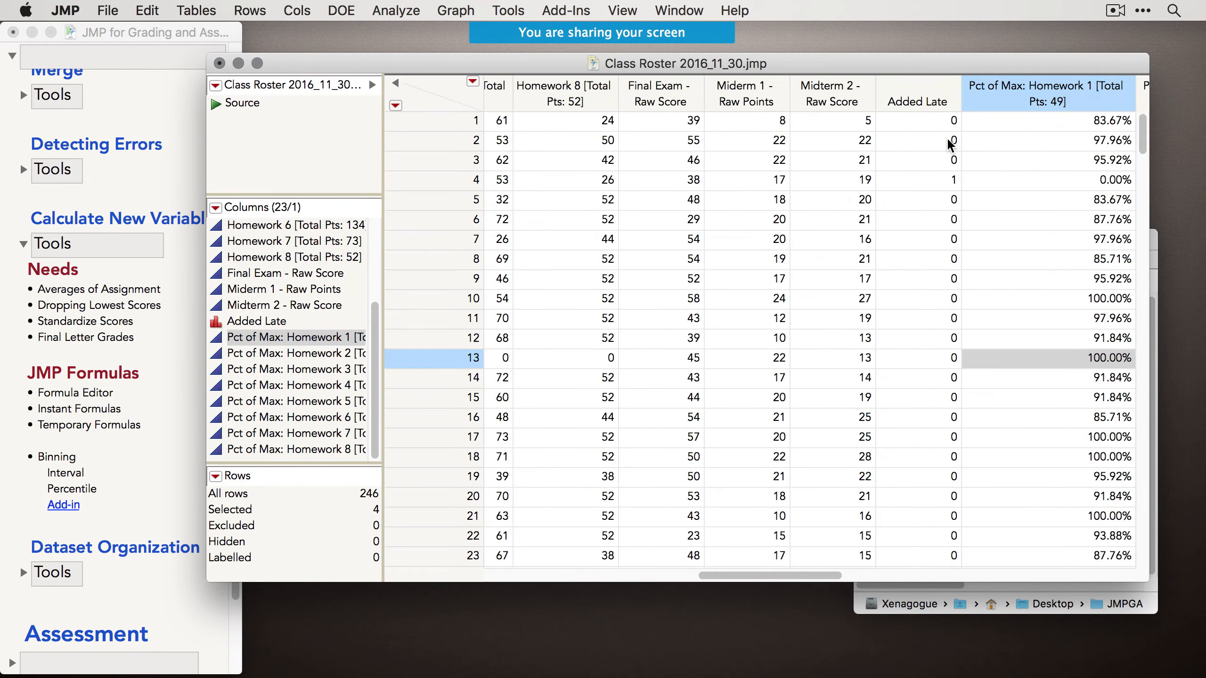
scroll(784, 306, right, 5)
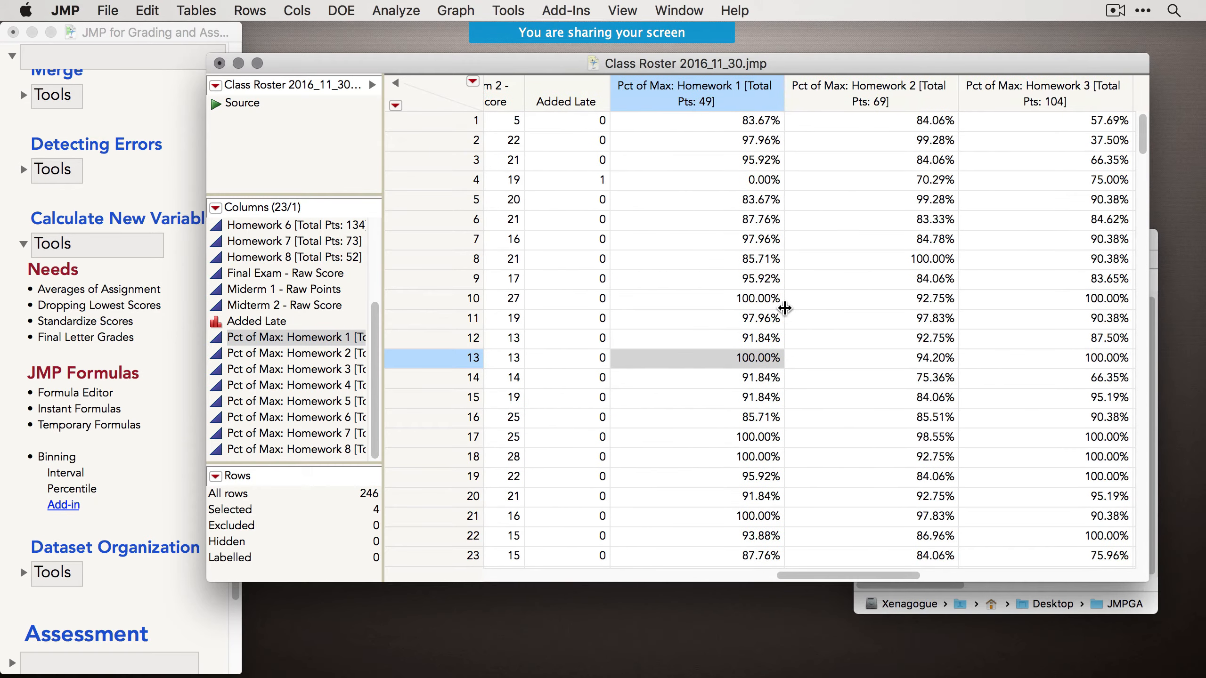
scroll(726, 137, right, 2)
right_click(614, 103)
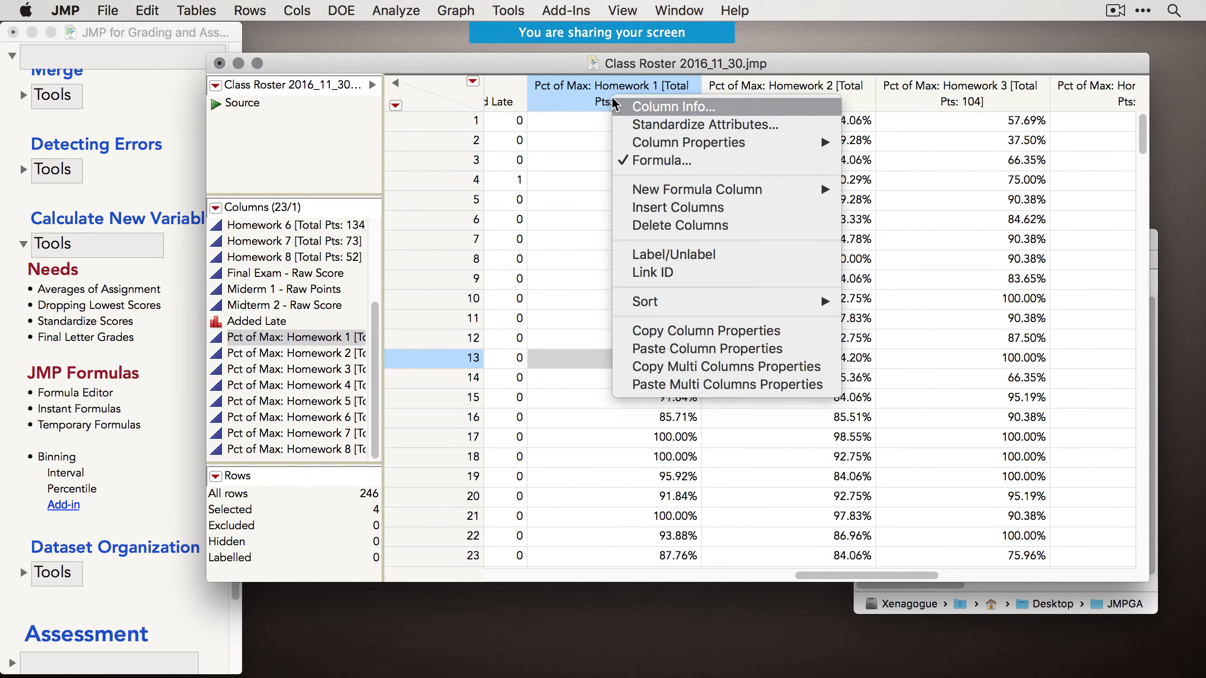
click(661, 160)
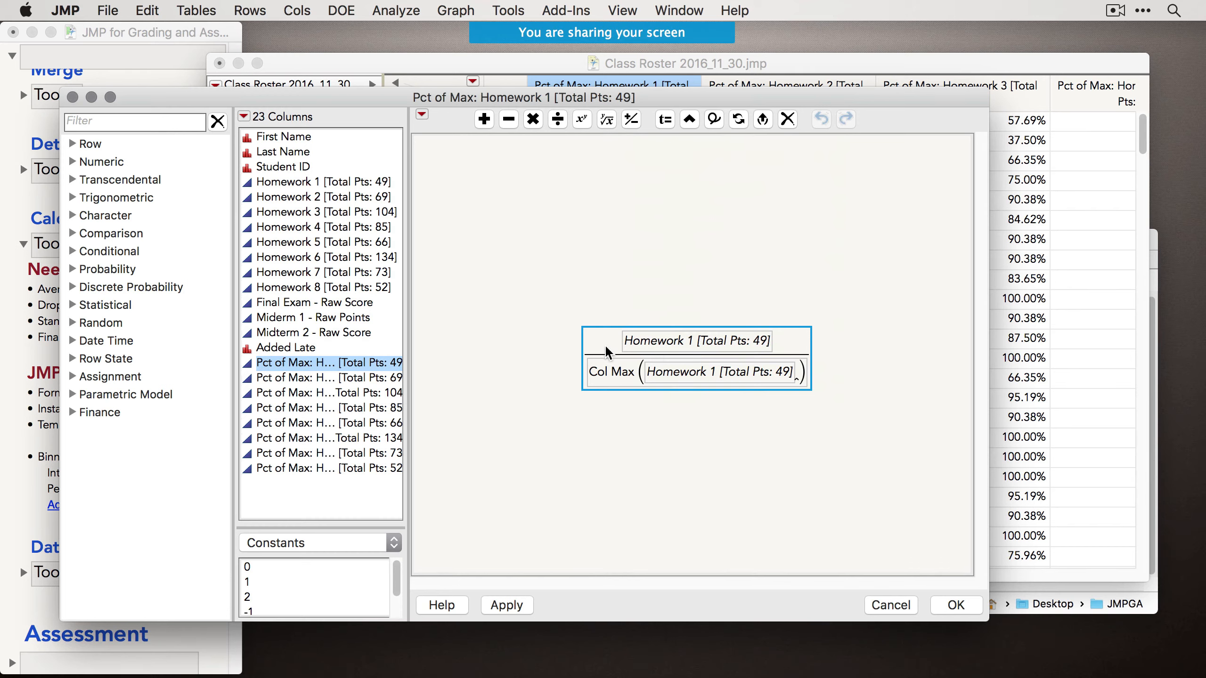
click(653, 343)
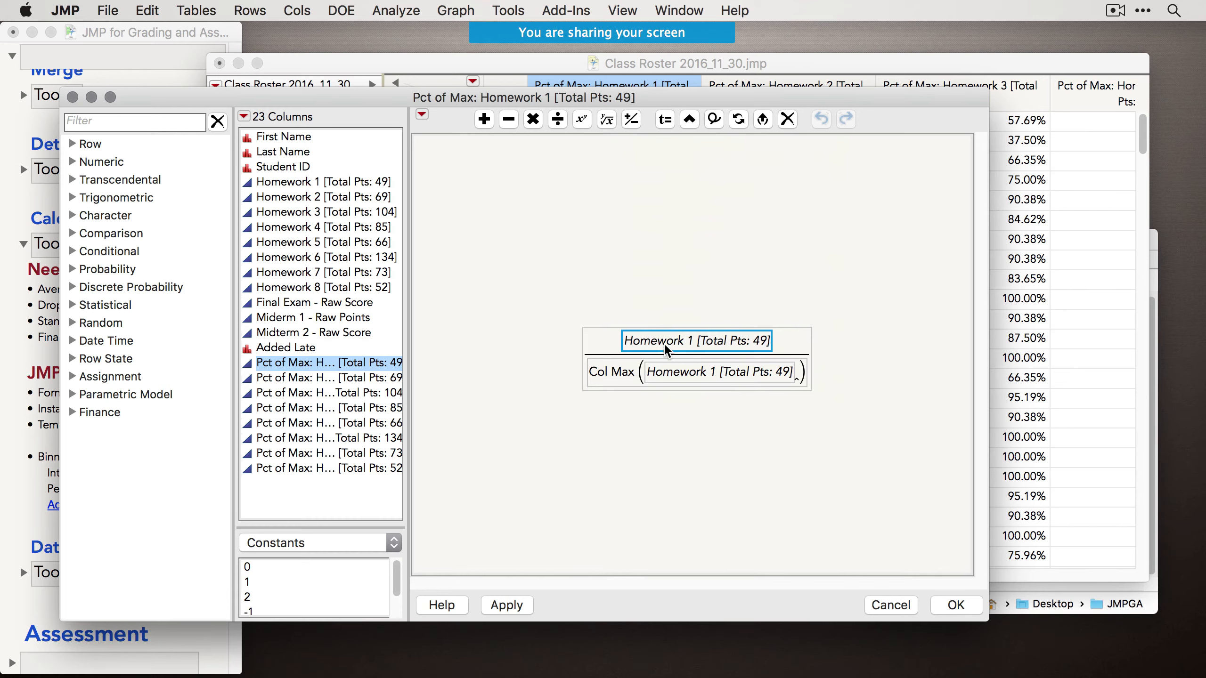
click(620, 379)
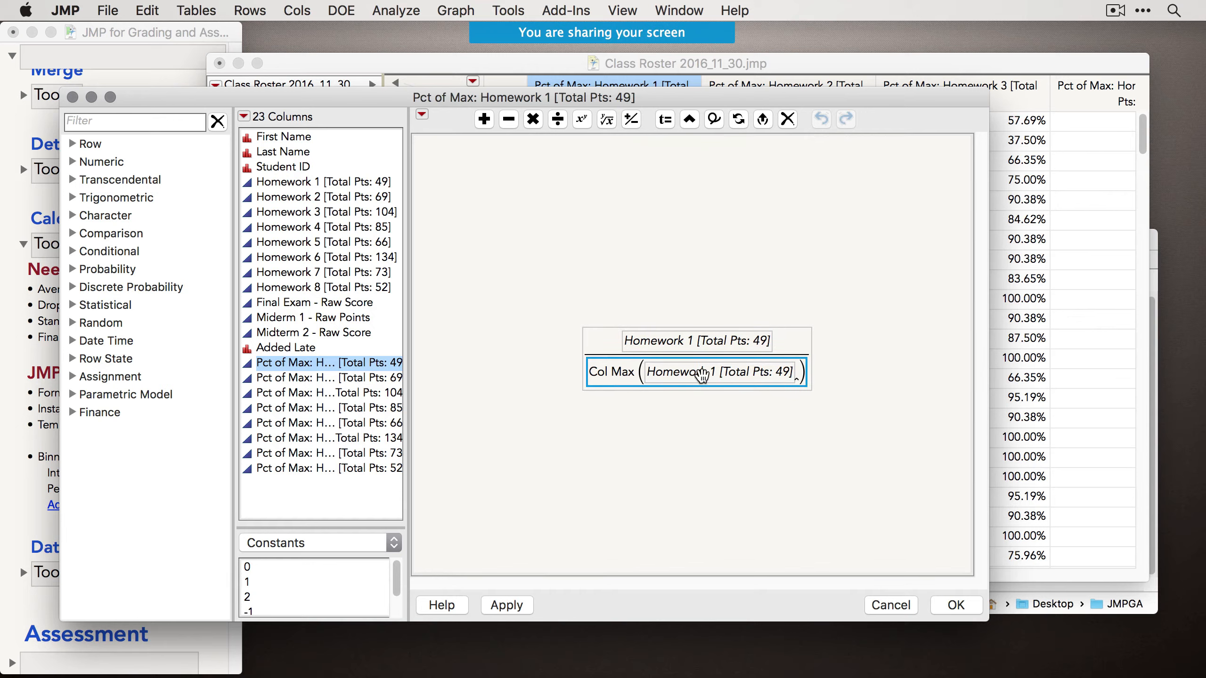
click(702, 376)
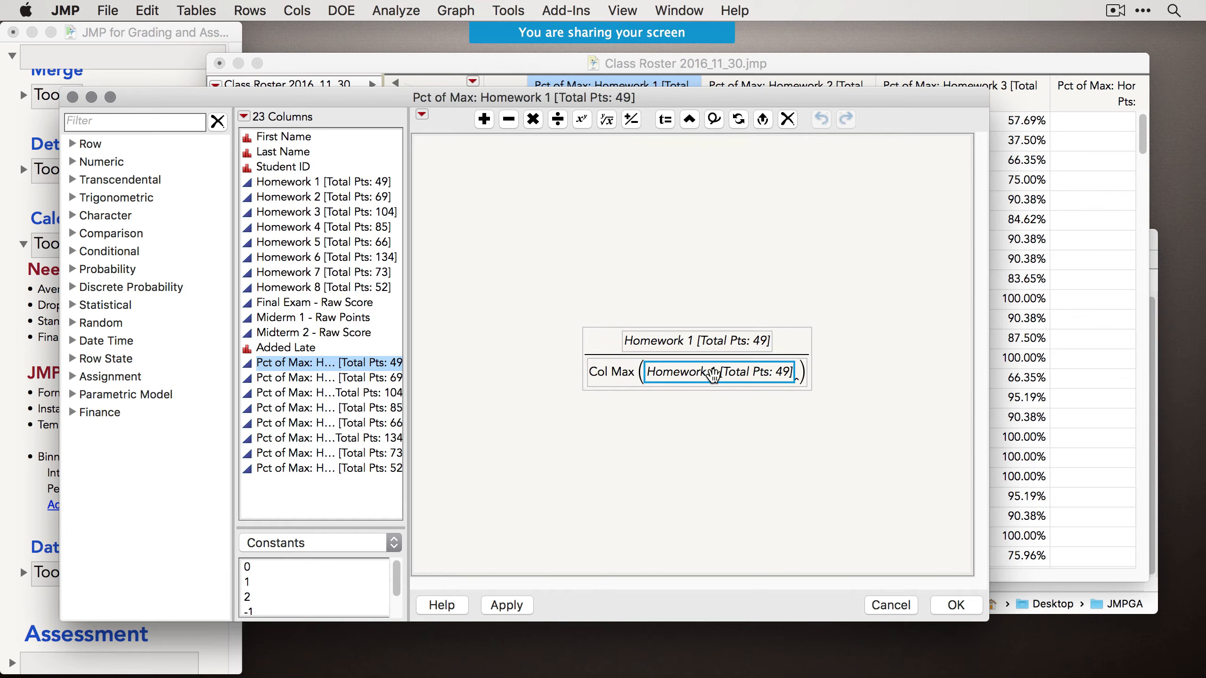
click(606, 373)
click(891, 605)
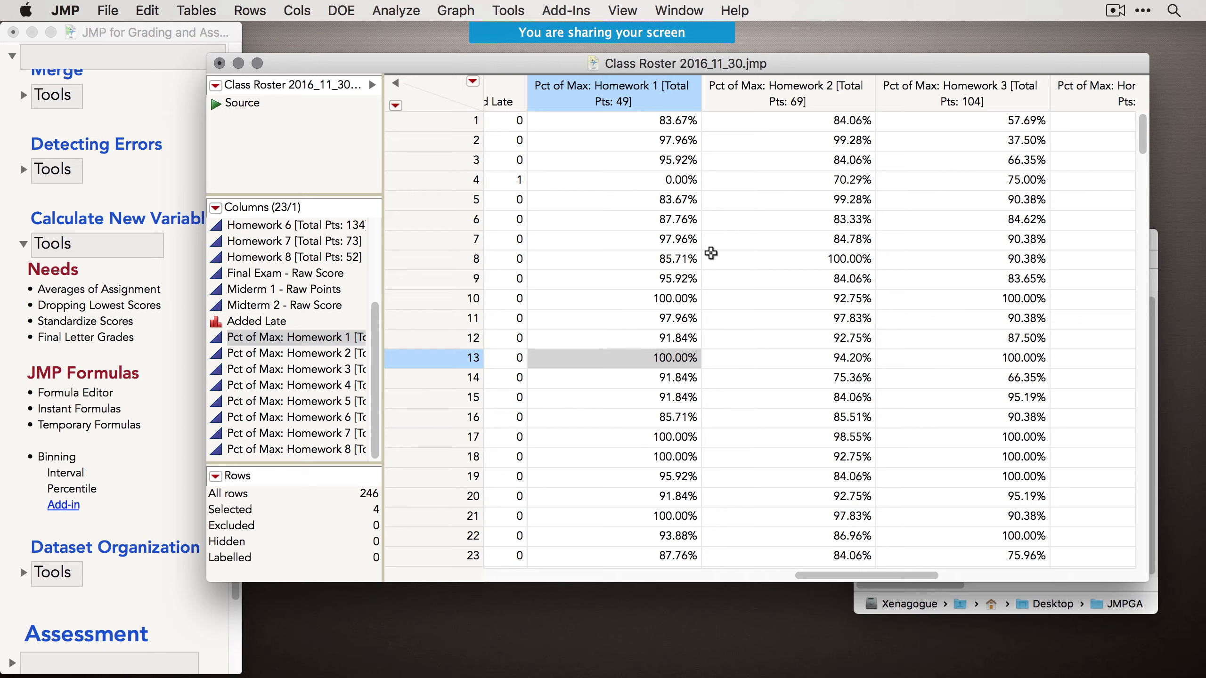
Create a new formula column with the average of the Pct of Max columns for Homework 1 through Homework 8.
scroll(732, 238, right, 10)
scroll(991, 146, right, 5)
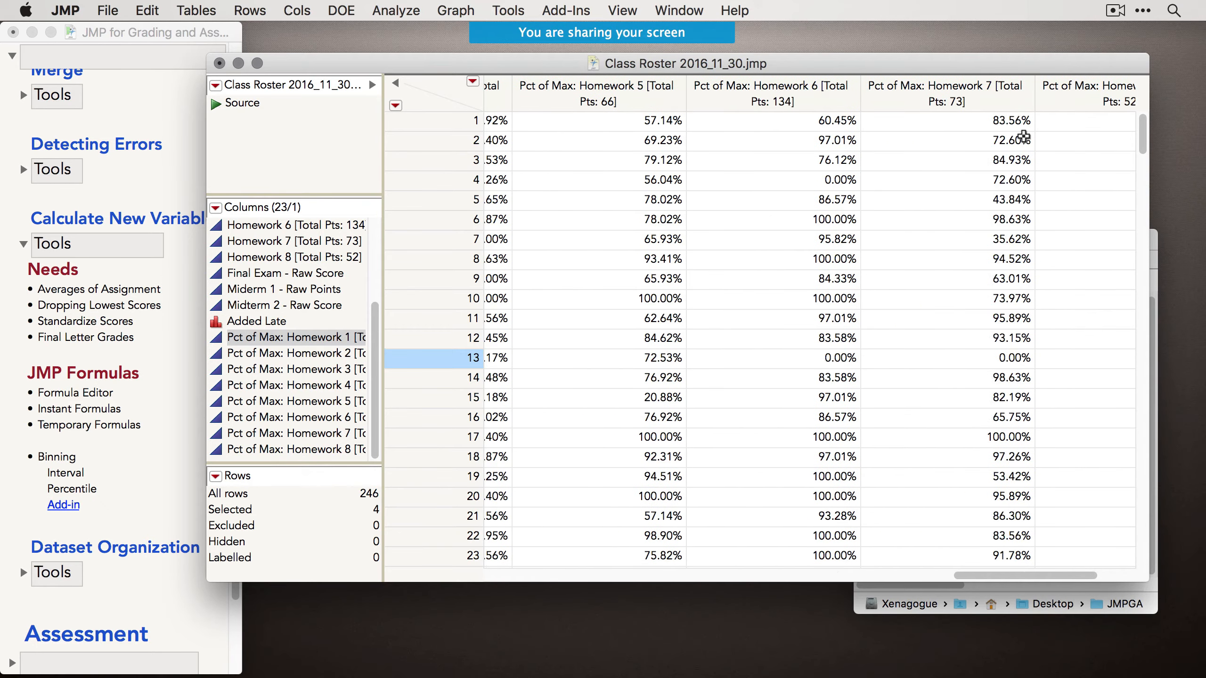
shift+click(1011, 98)
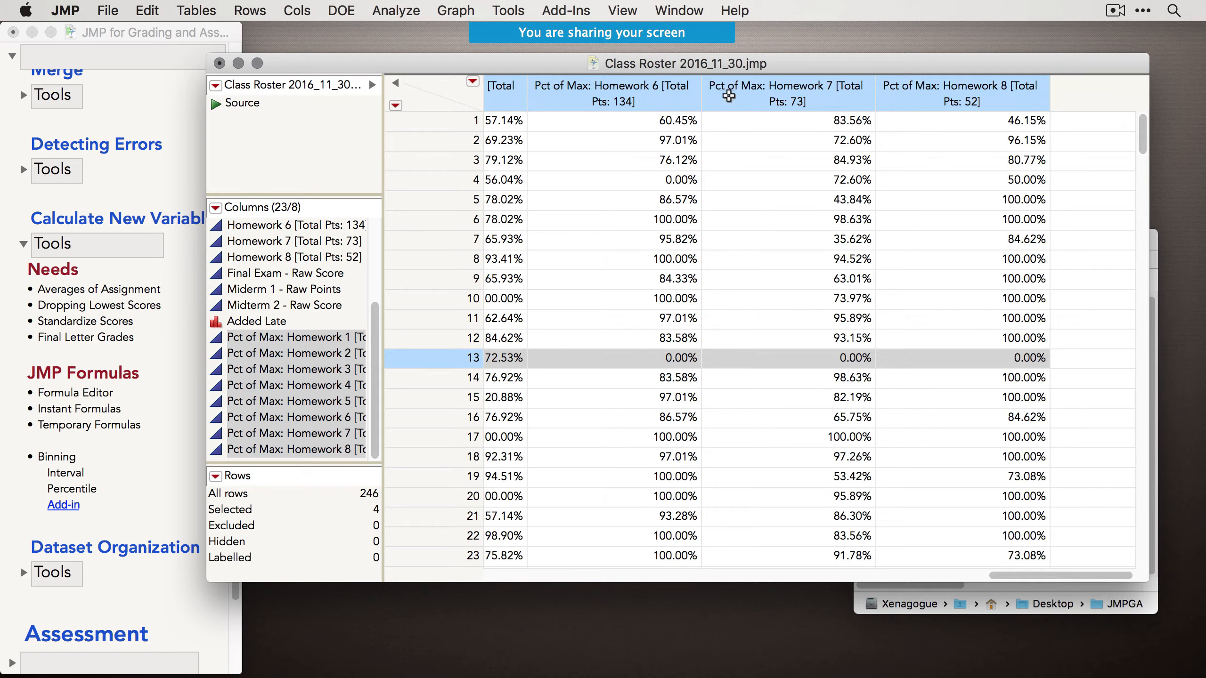
right_click(647, 102)
mouse_move(807, 190)
mouse_move(922, 214)
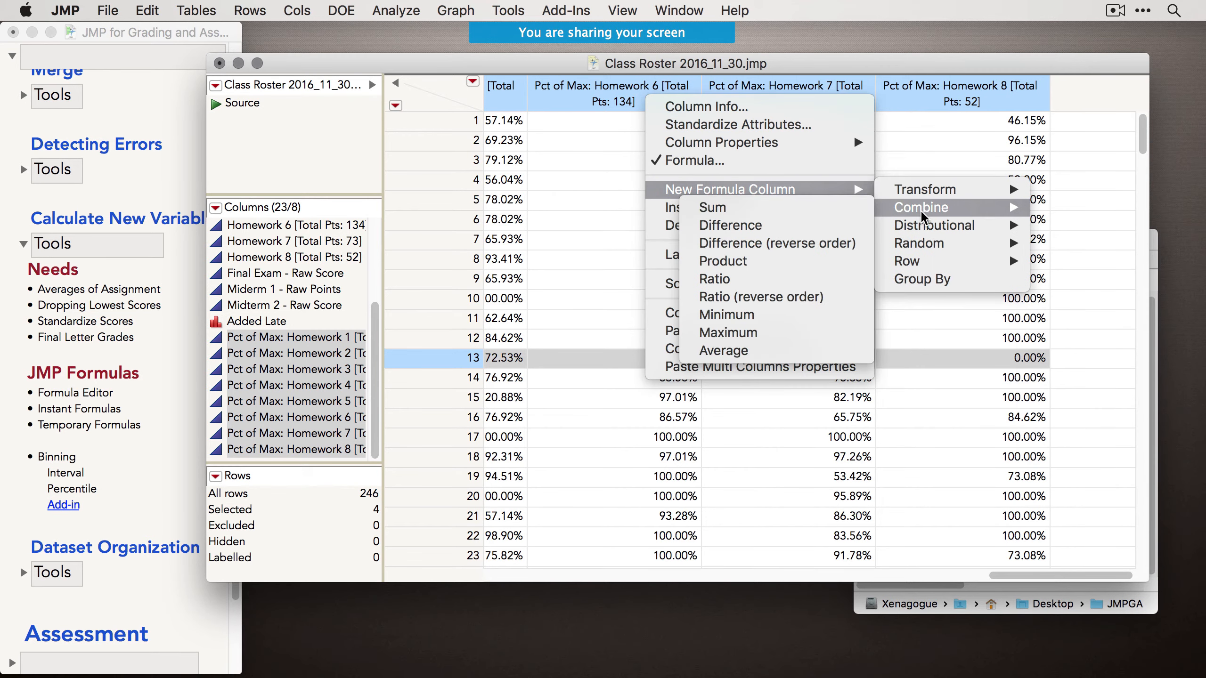
click(770, 352)
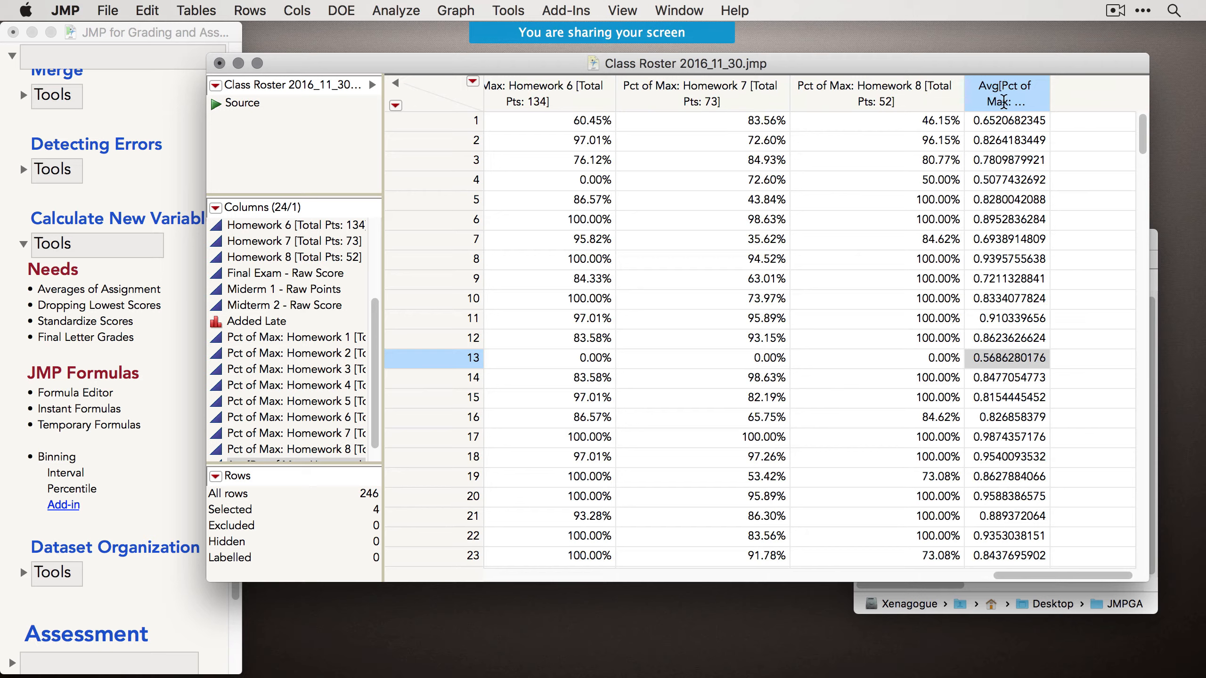
Create a Gradebook Tools formula column averaging the Pct of Max columns for Homework 1 through Homework 8 with the lowest 2 columns dropped.
click(915, 95)
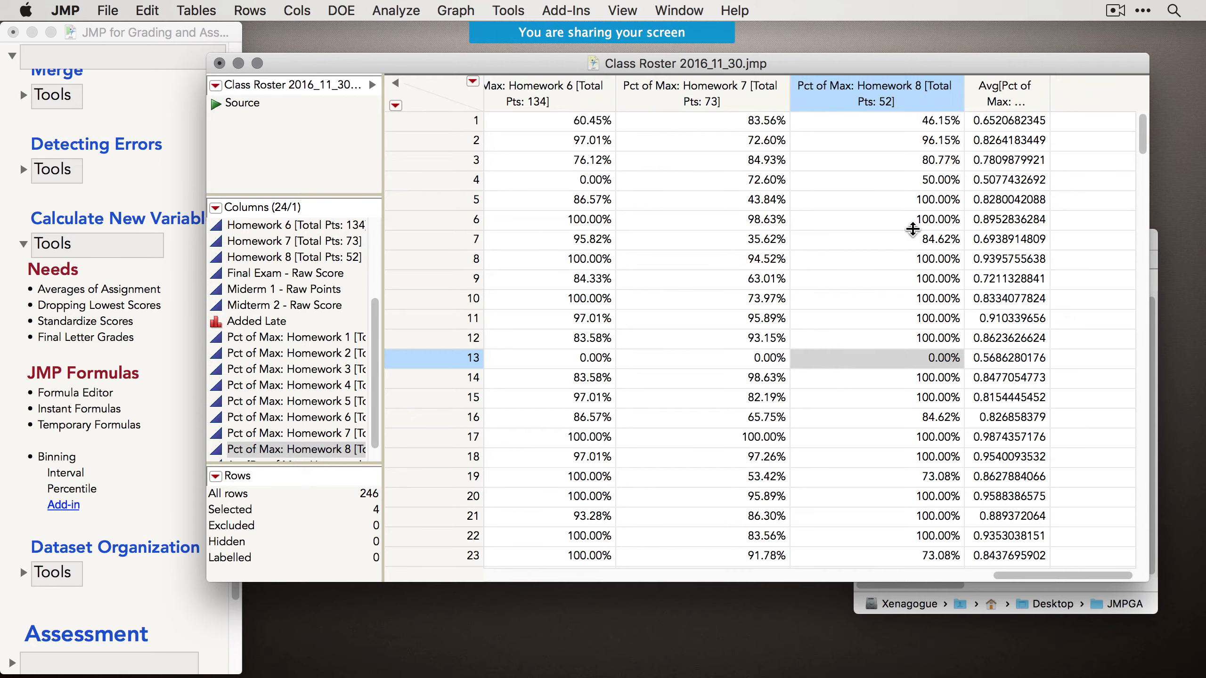
scroll(913, 231, left, 10)
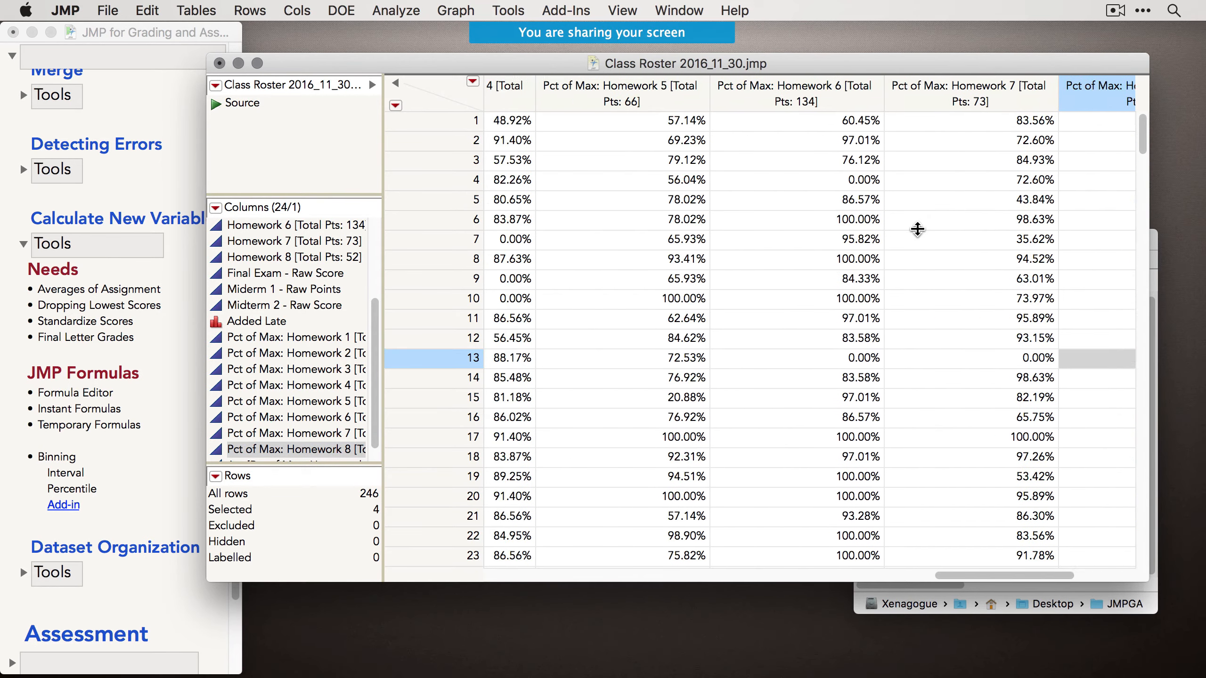
scroll(916, 231, left, 5)
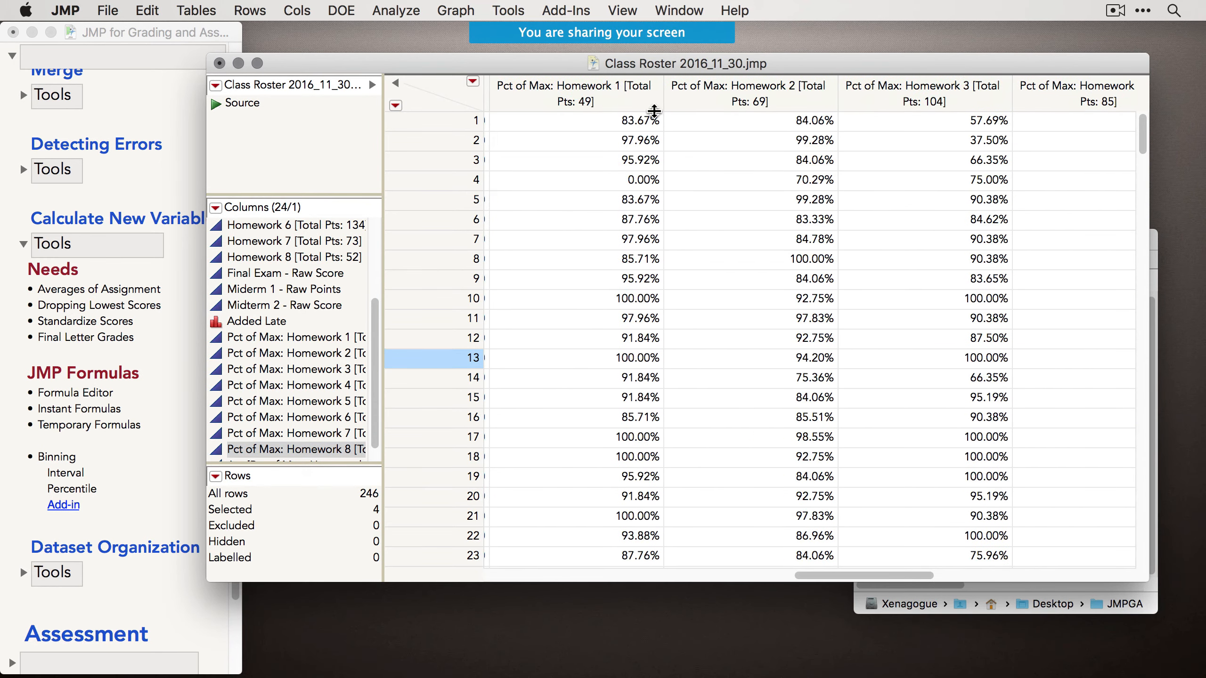
shift+click(578, 91)
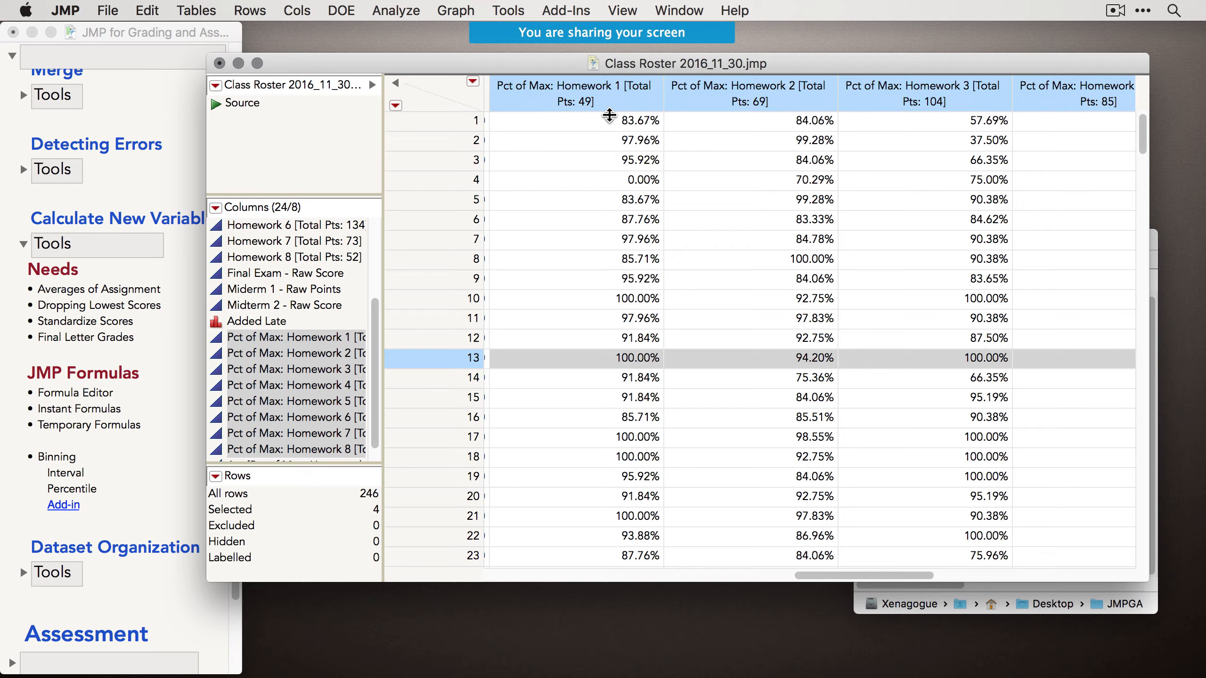
click(565, 10)
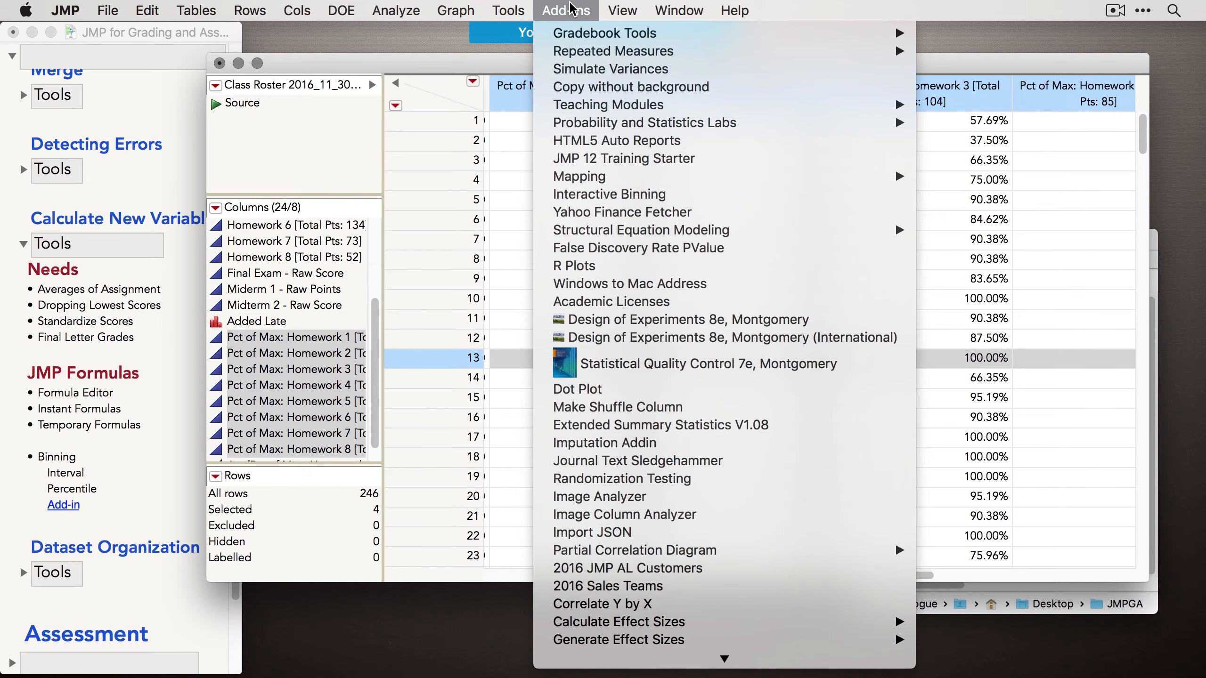
mouse_move(591, 39)
mouse_move(939, 55)
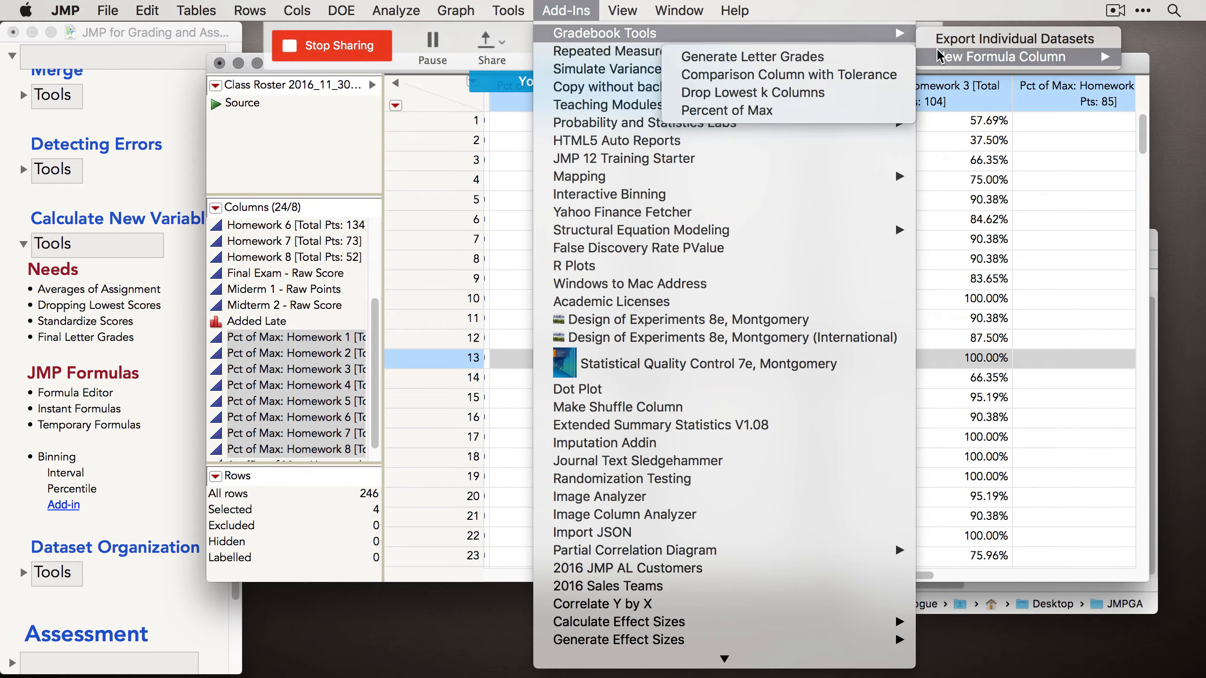
click(788, 94)
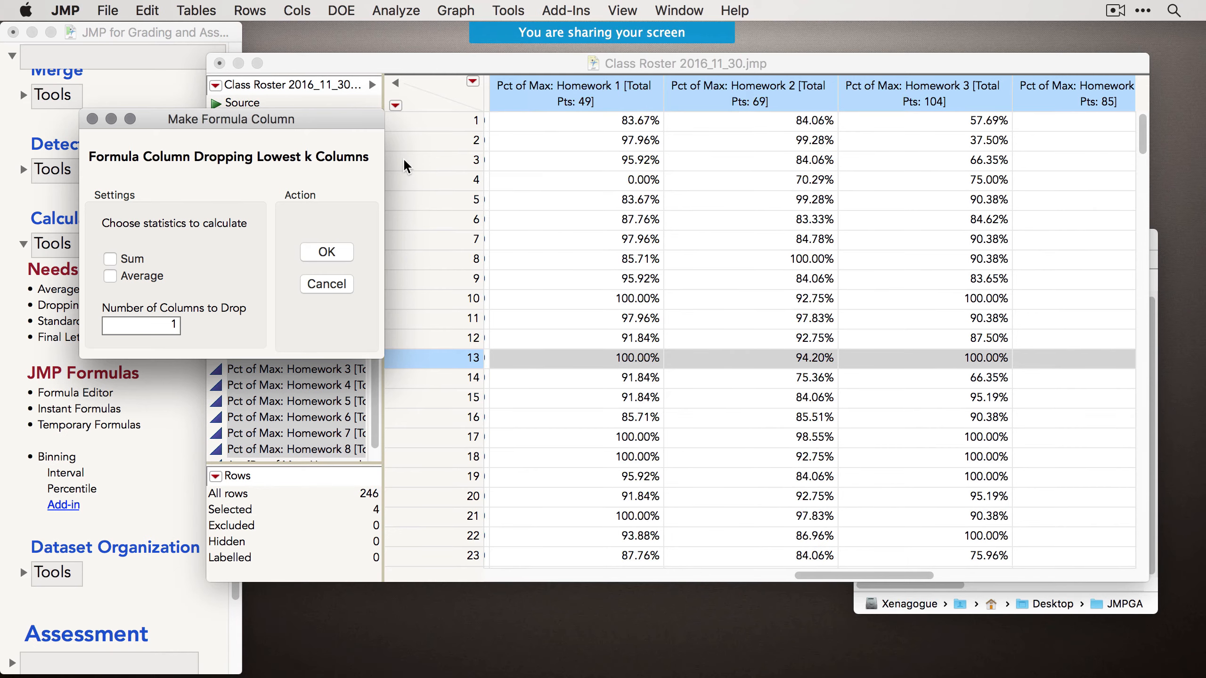
drag(335, 120, 749, 139)
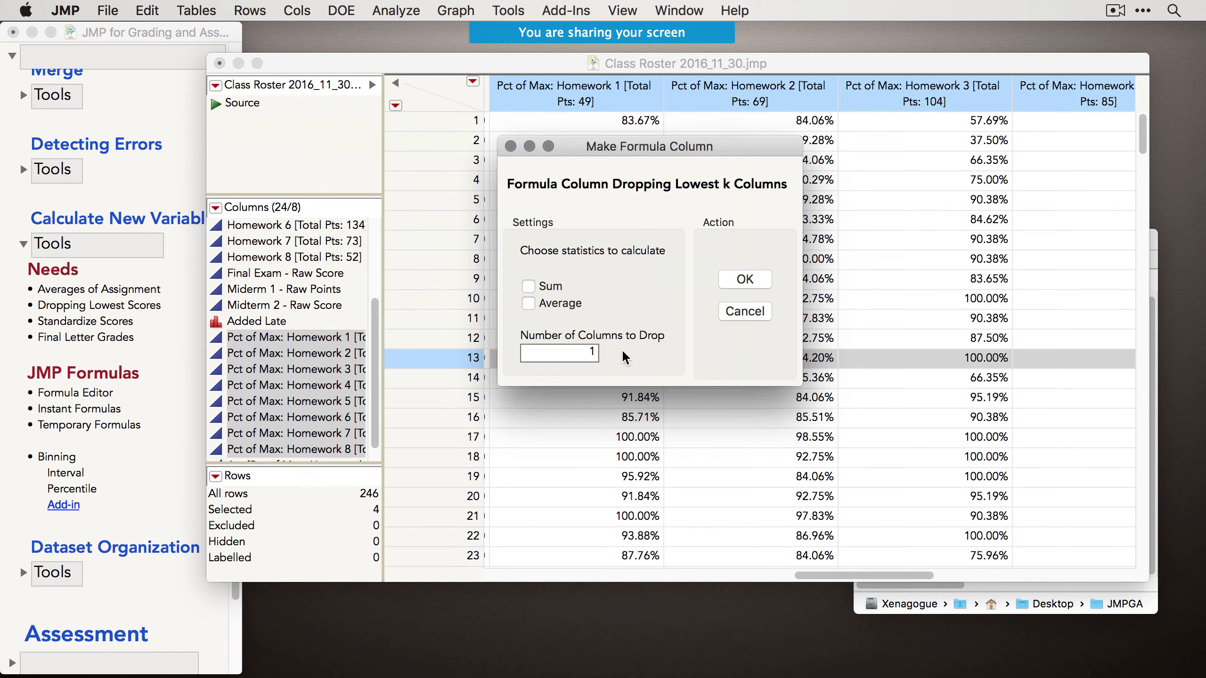
double_click(567, 356)
text(2)
click(558, 309)
click(758, 275)
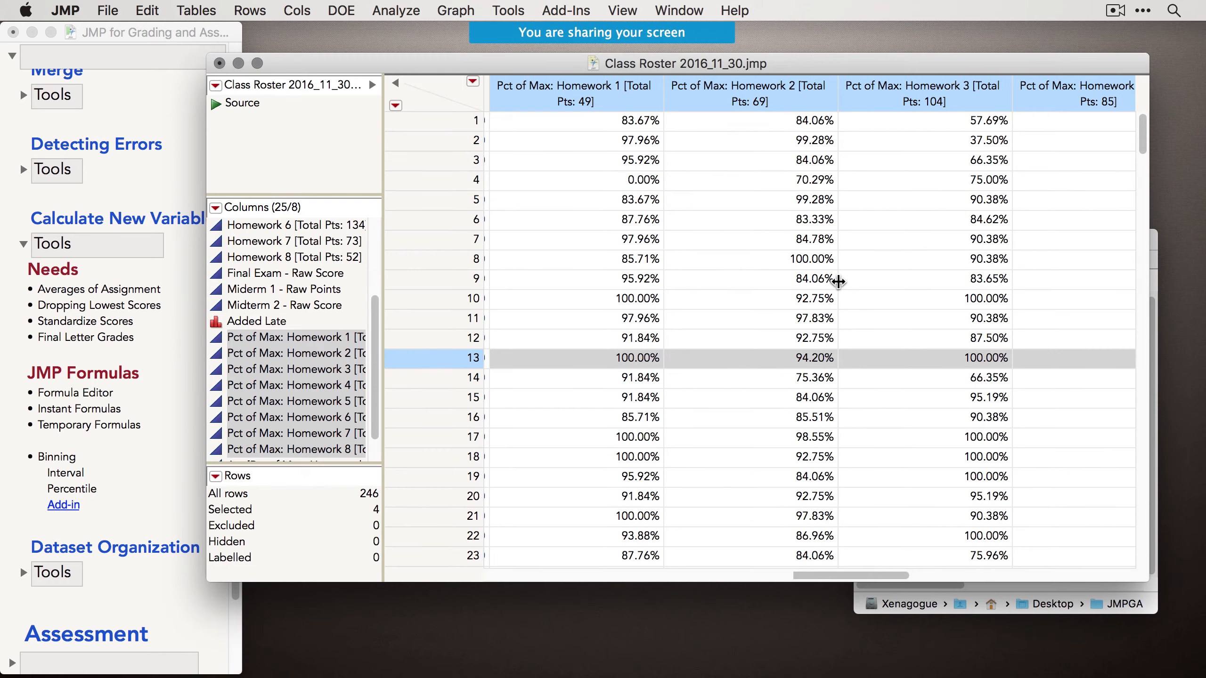
Compare the new drop-lowest average with the plain average of the Pct of Max homework columns in the first two rows.
scroll(837, 290, right, 10)
scroll(837, 290, right, 4)
click(981, 97)
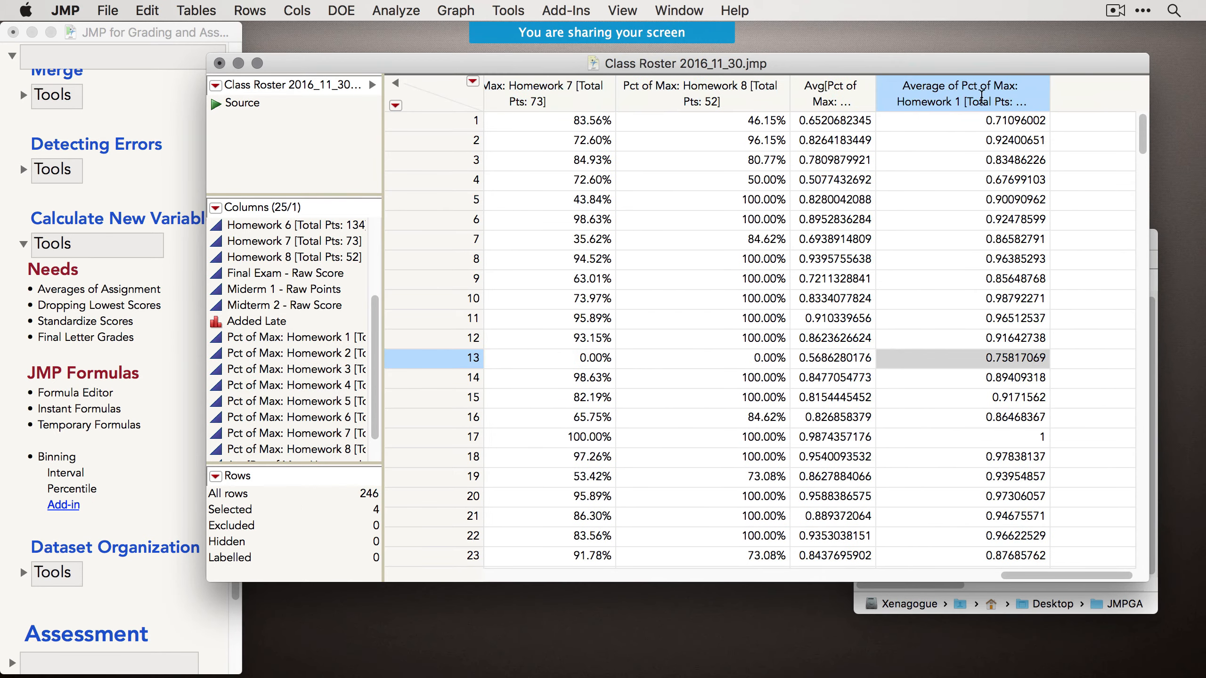
click(981, 124)
shift+click(859, 123)
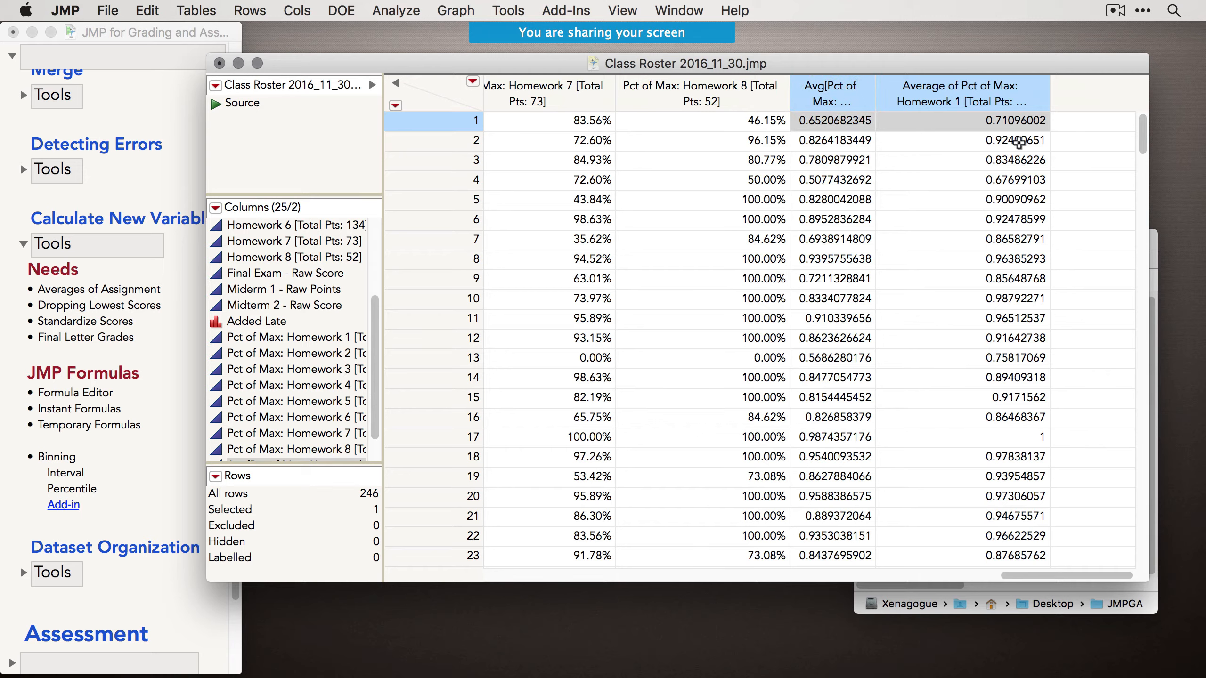
click(1010, 140)
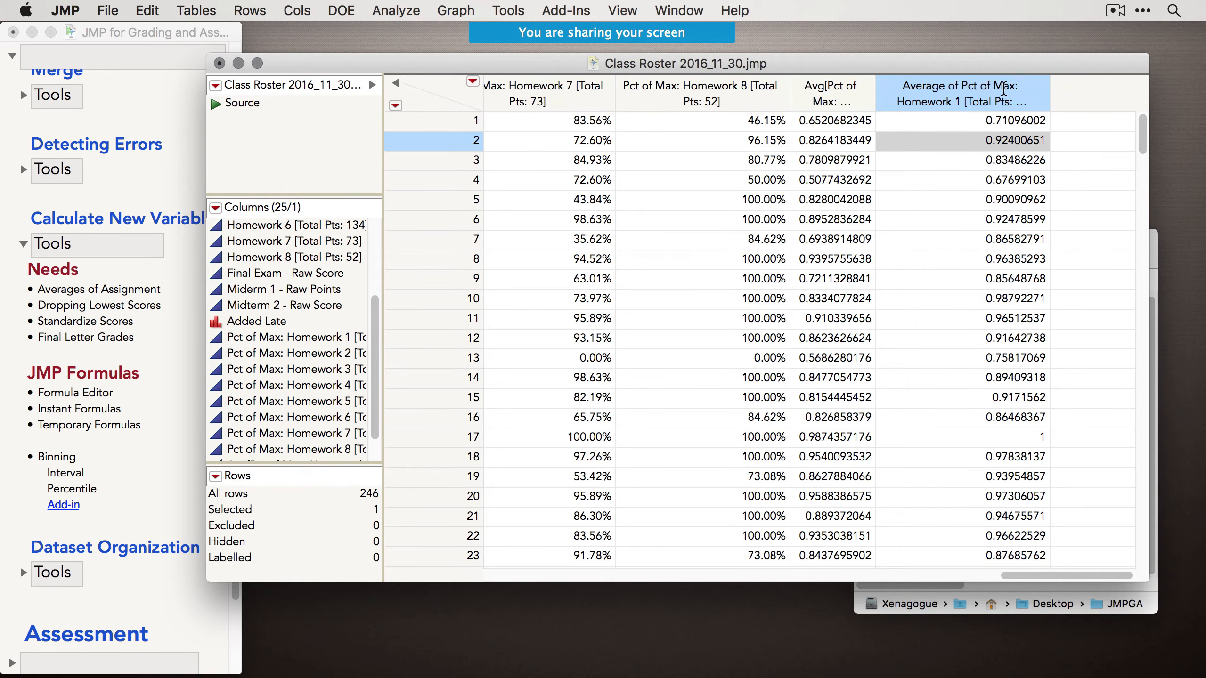
Delete the plain Avg column of the Pct of Max homework columns and narrow the remaining drop-lowest average column.
right_click(835, 91)
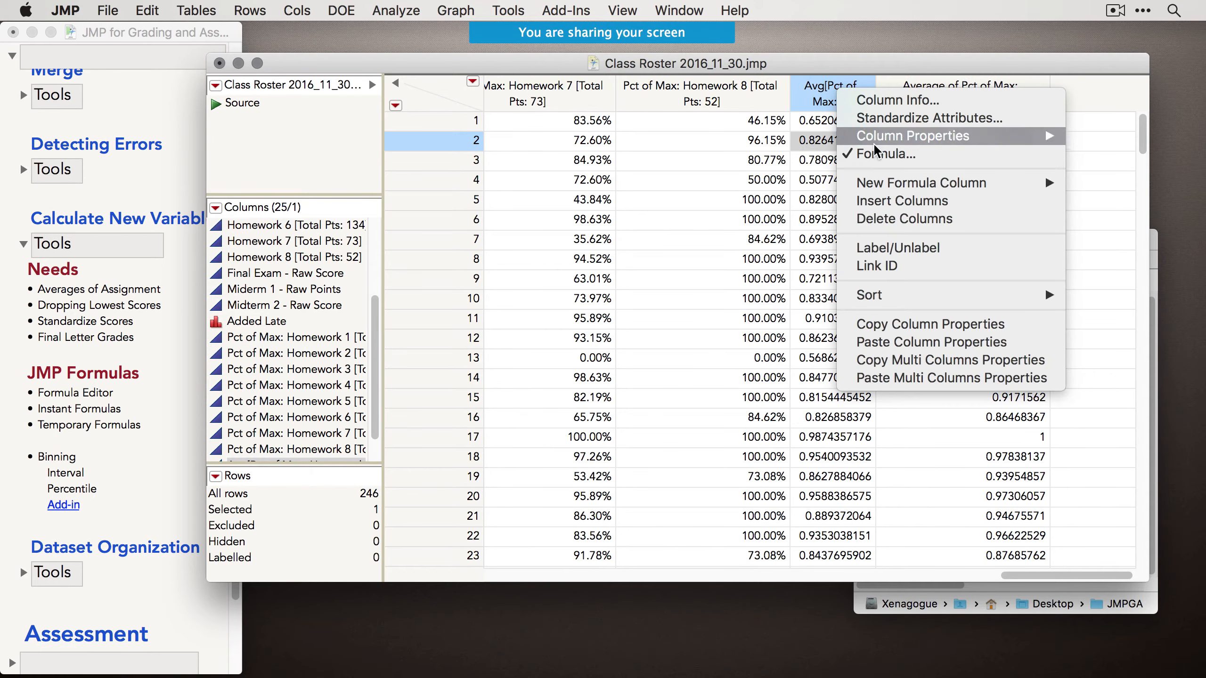
click(929, 229)
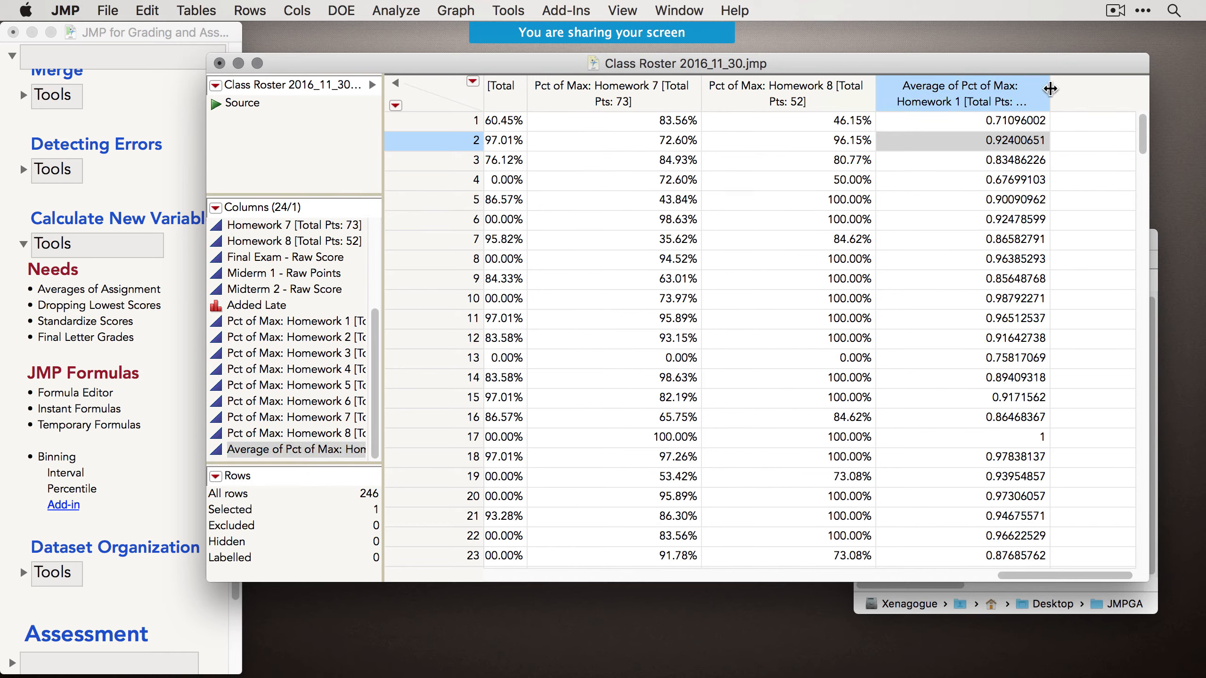
drag(1049, 89, 1015, 87)
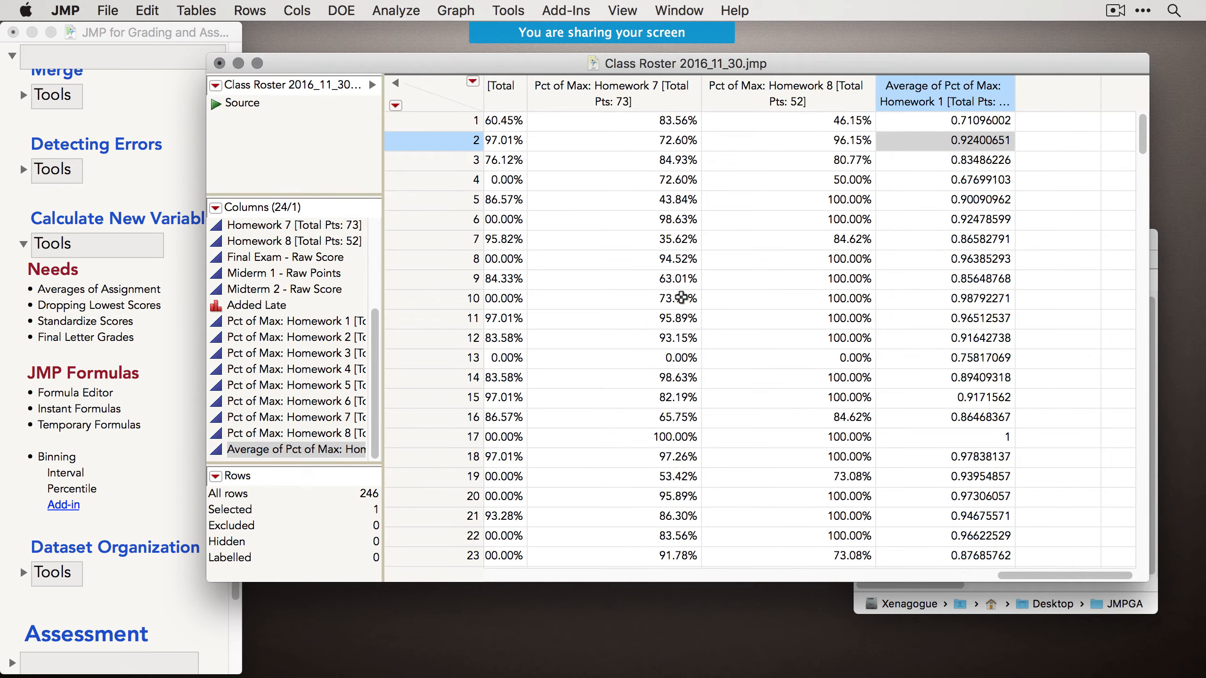
Create Gradebook Tools percent-of-maximum columns for Final Exam - Raw Score, Miderm 1 - Raw Points and Midterm 2 - Raw Score.
drag(298, 259, 333, 304)
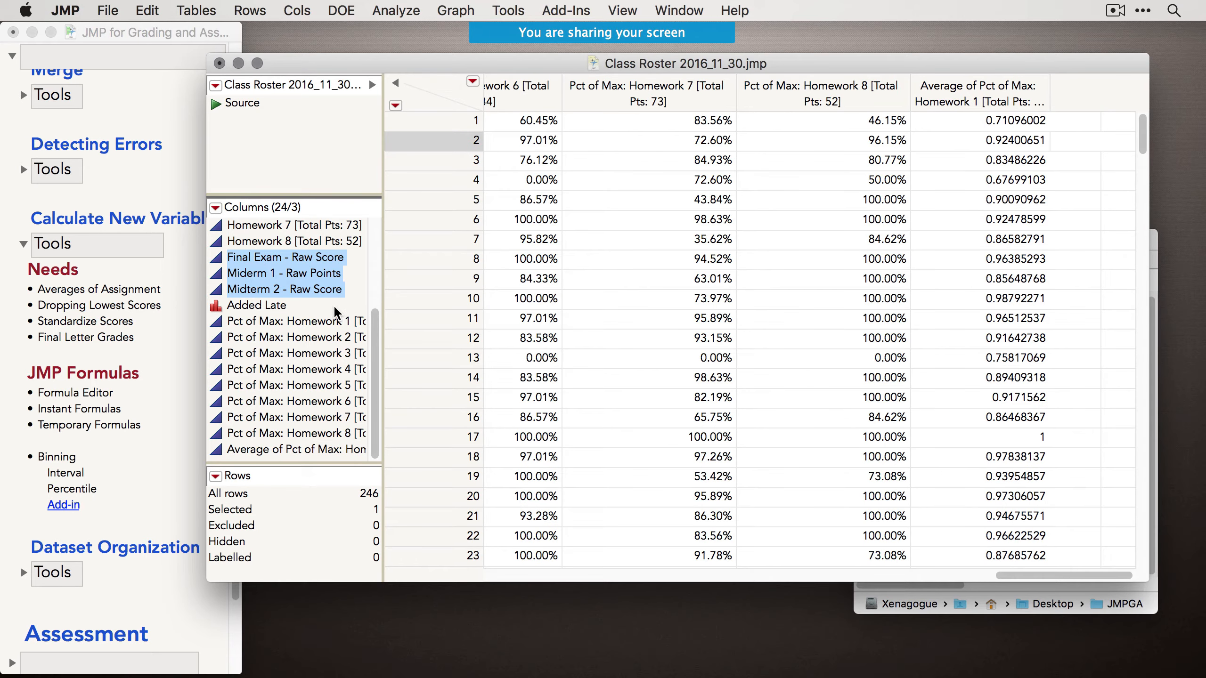
click(573, 7)
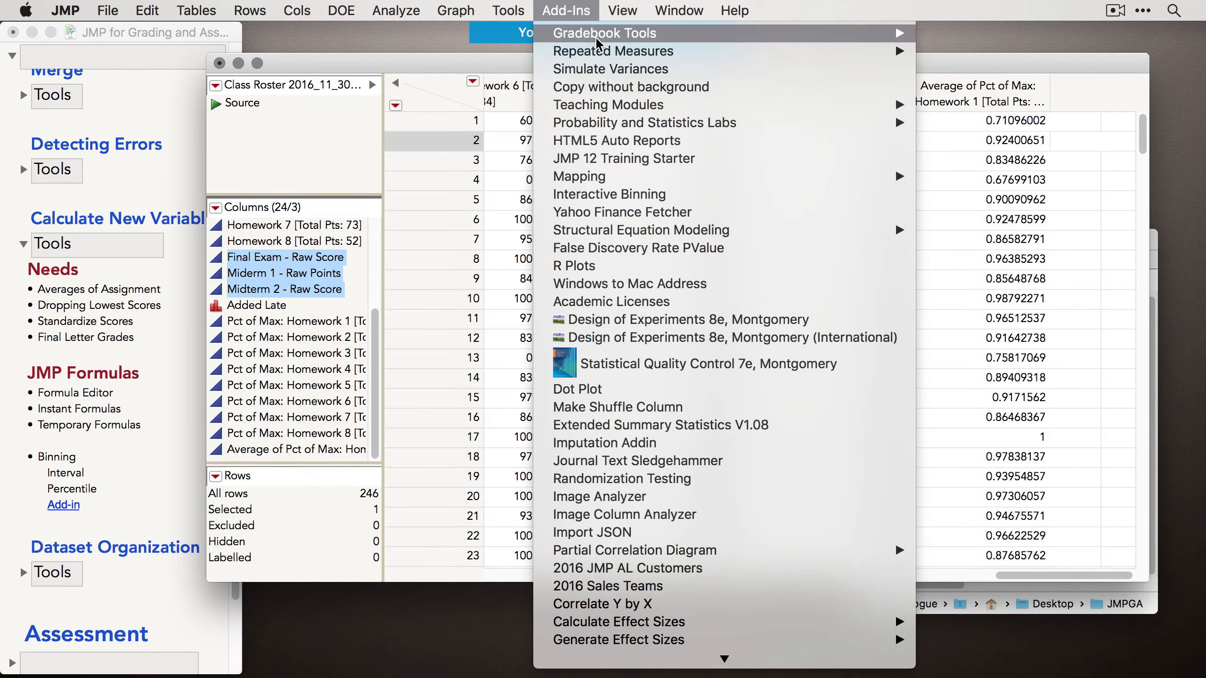
mouse_move(892, 34)
mouse_move(957, 59)
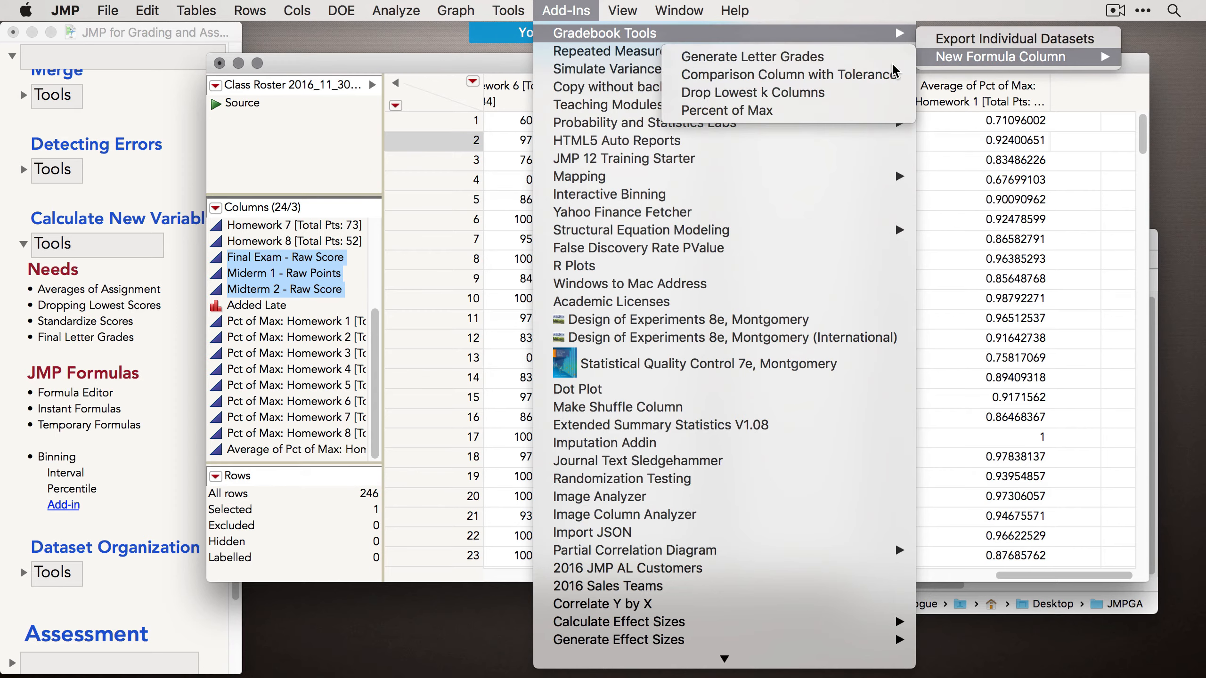
click(712, 106)
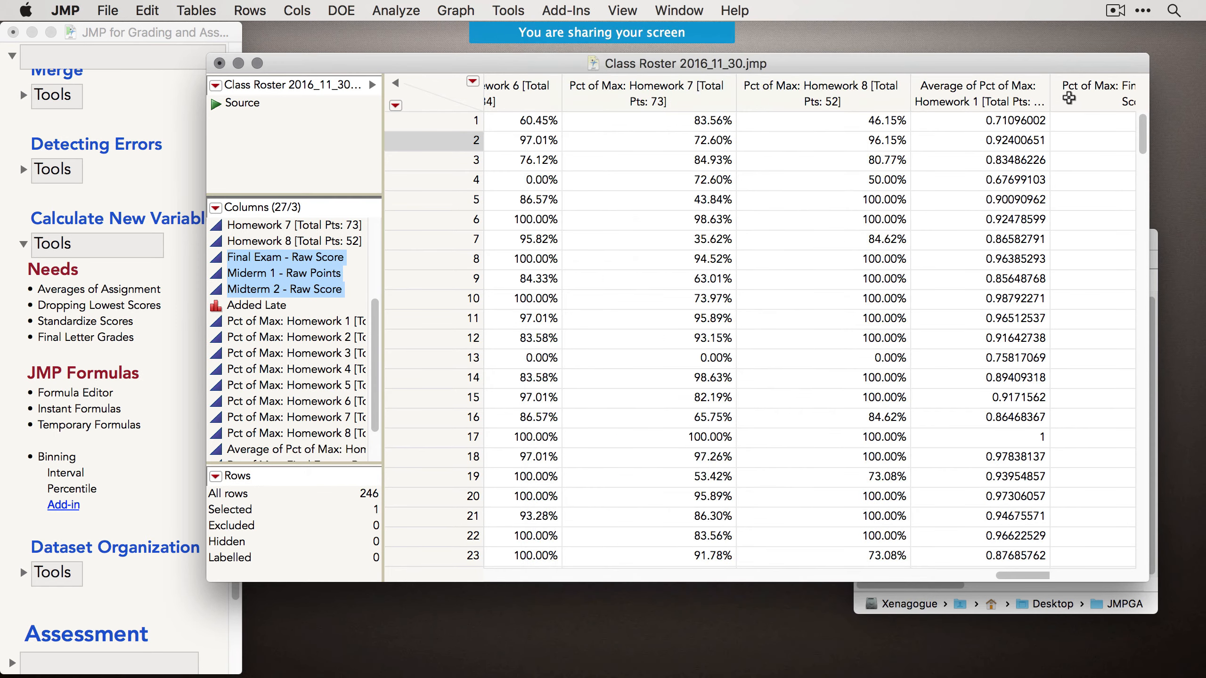
Create a new formula column with the average of the Pct of Max columns for the final exam and both midterms.
scroll(1052, 148, right, 10)
drag(665, 94, 965, 95)
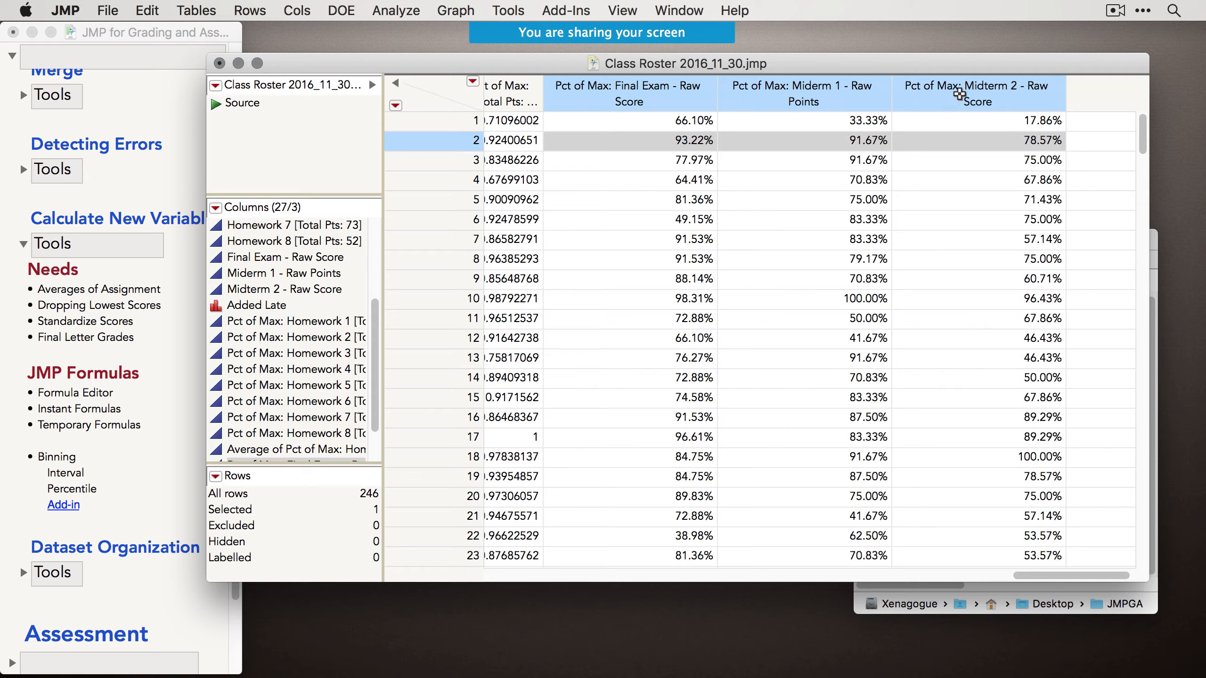
right_click(916, 95)
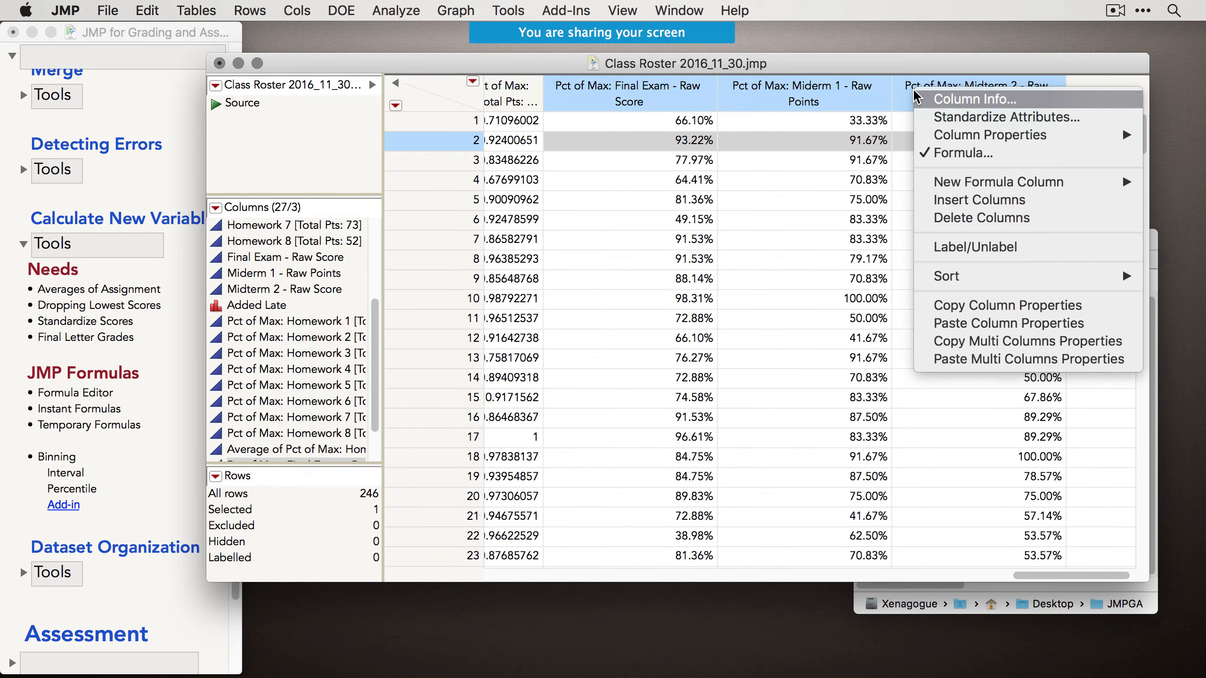
mouse_move(948, 186)
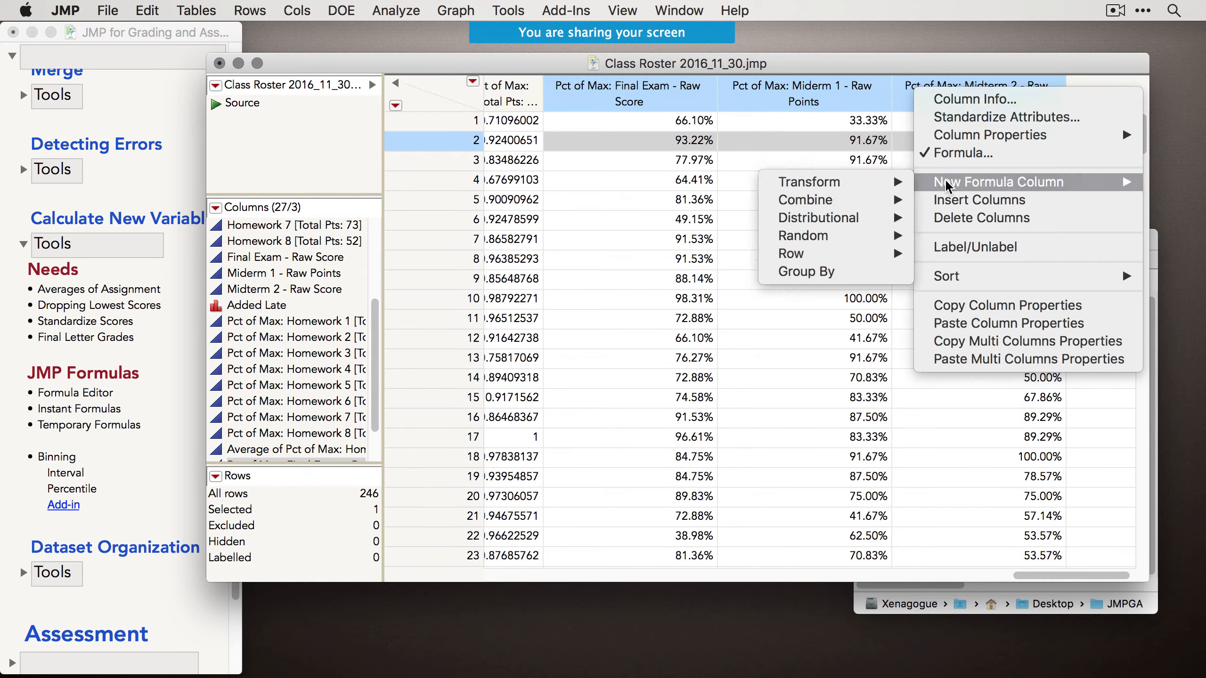
mouse_move(847, 192)
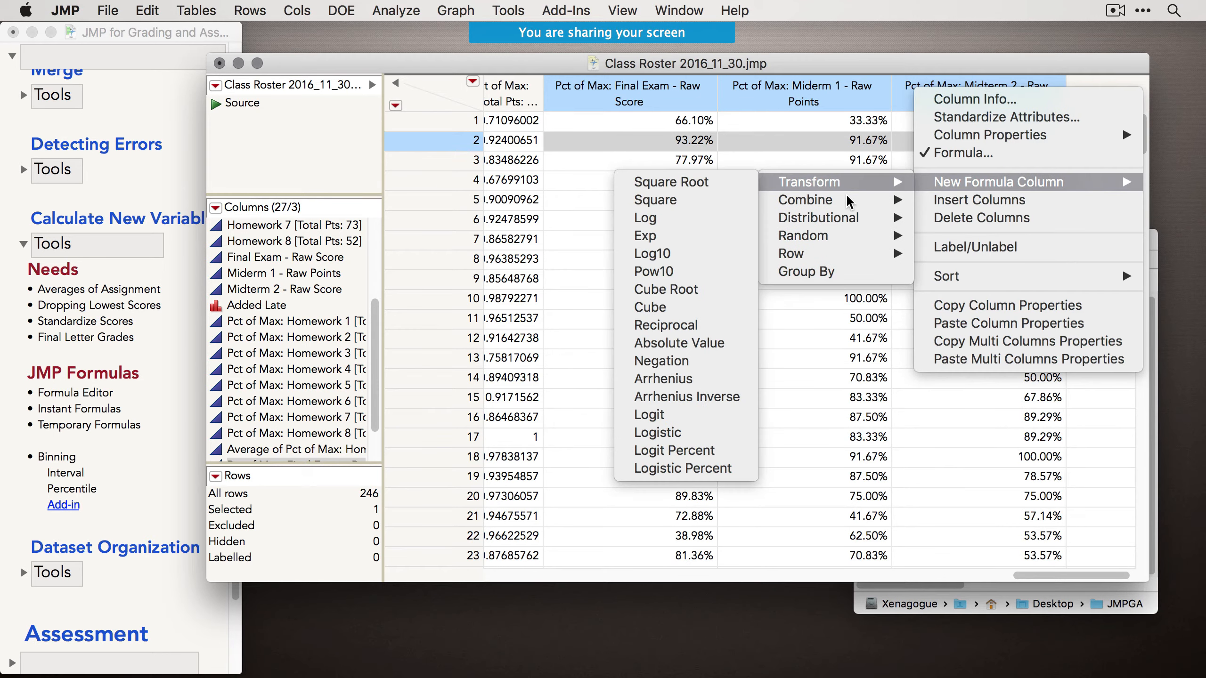
click(664, 350)
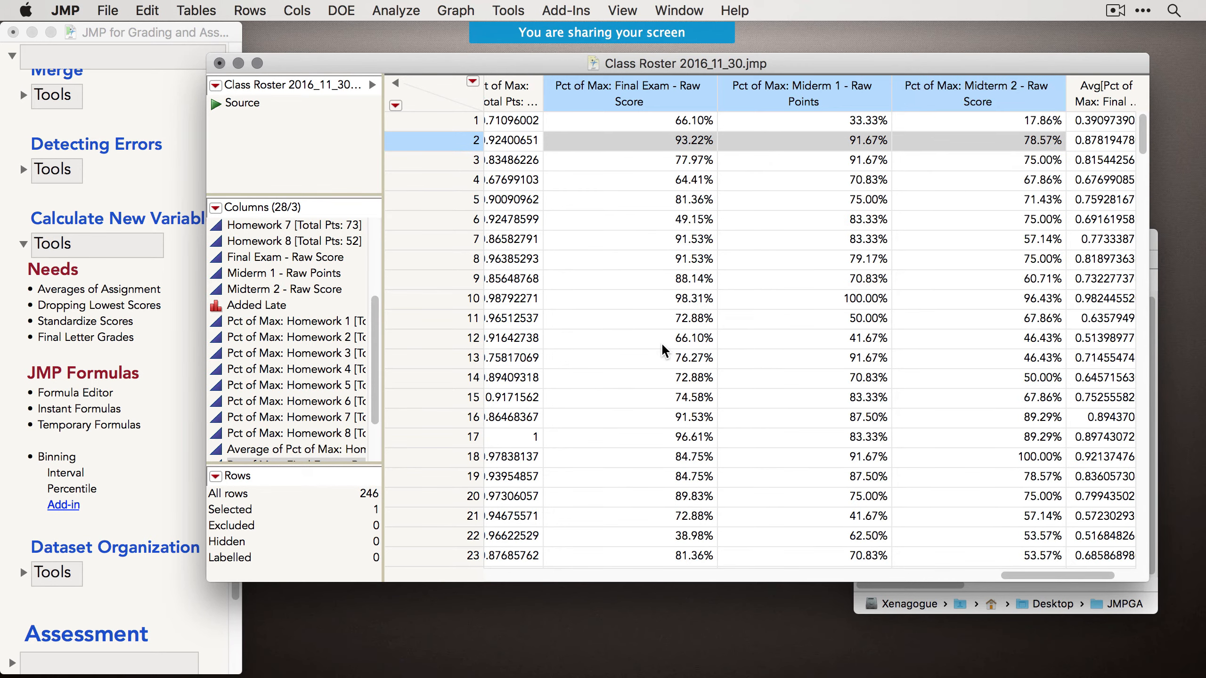
Replace the formula of the new exam average column with Pct of Max: Final Exam - Raw Score multiplied by 0.3.
right_click(1018, 99)
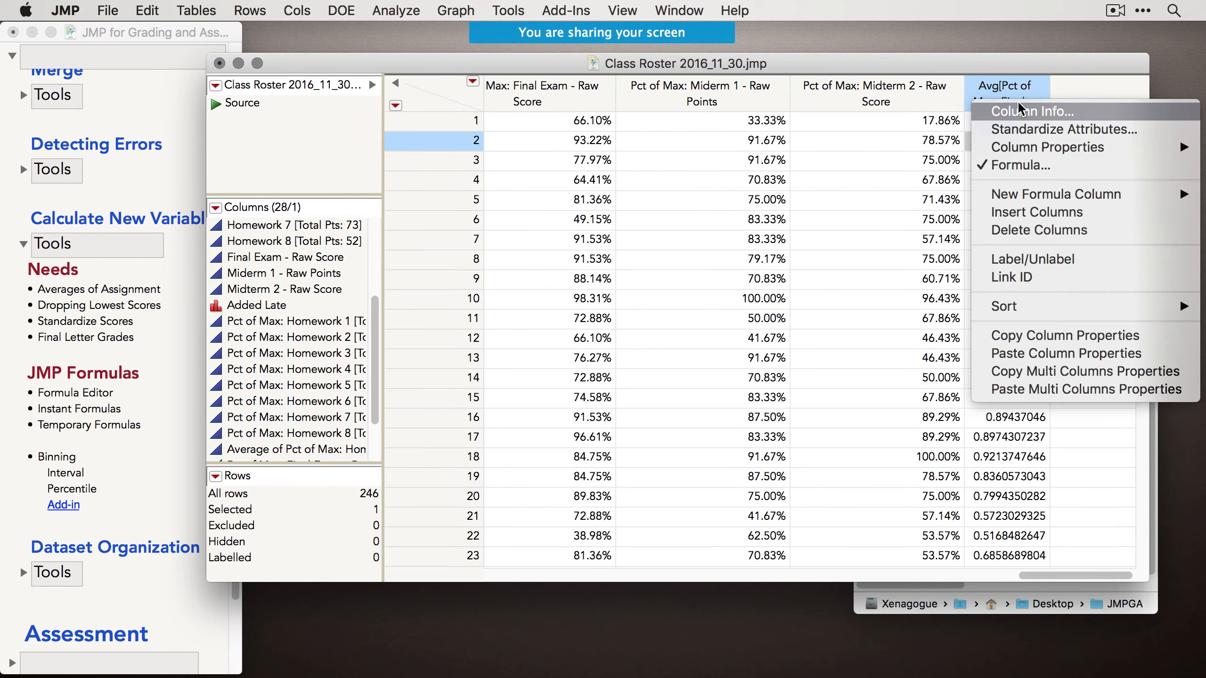
click(1029, 165)
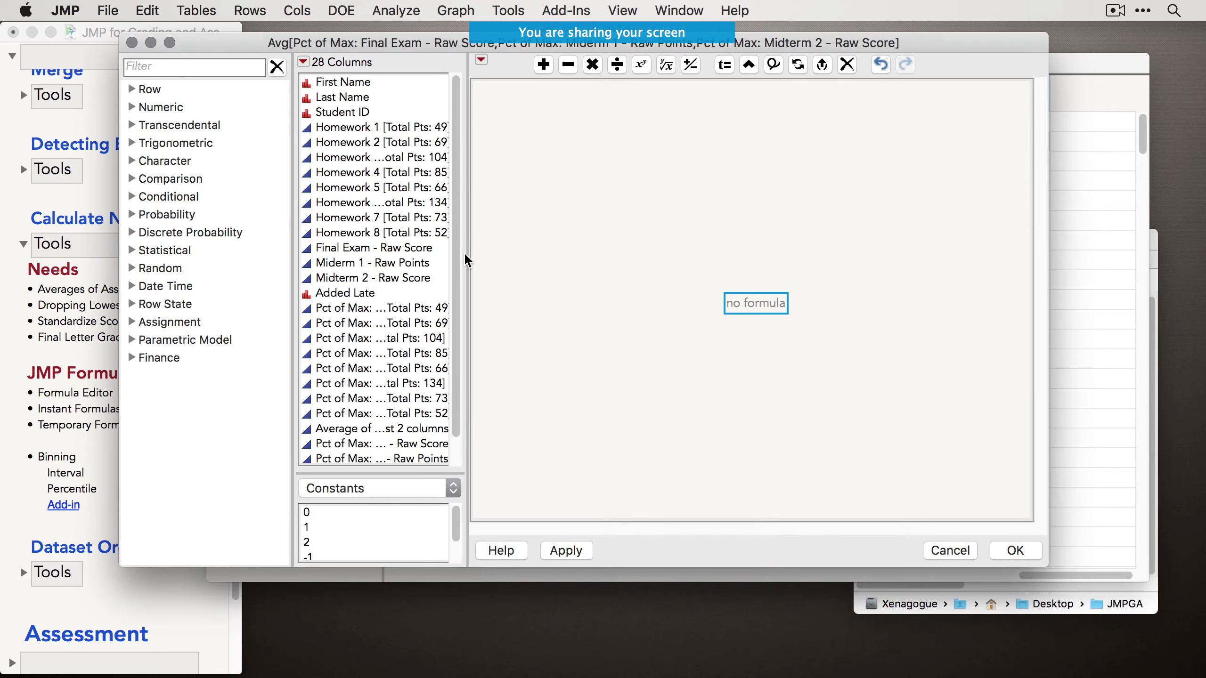
drag(457, 262, 456, 303)
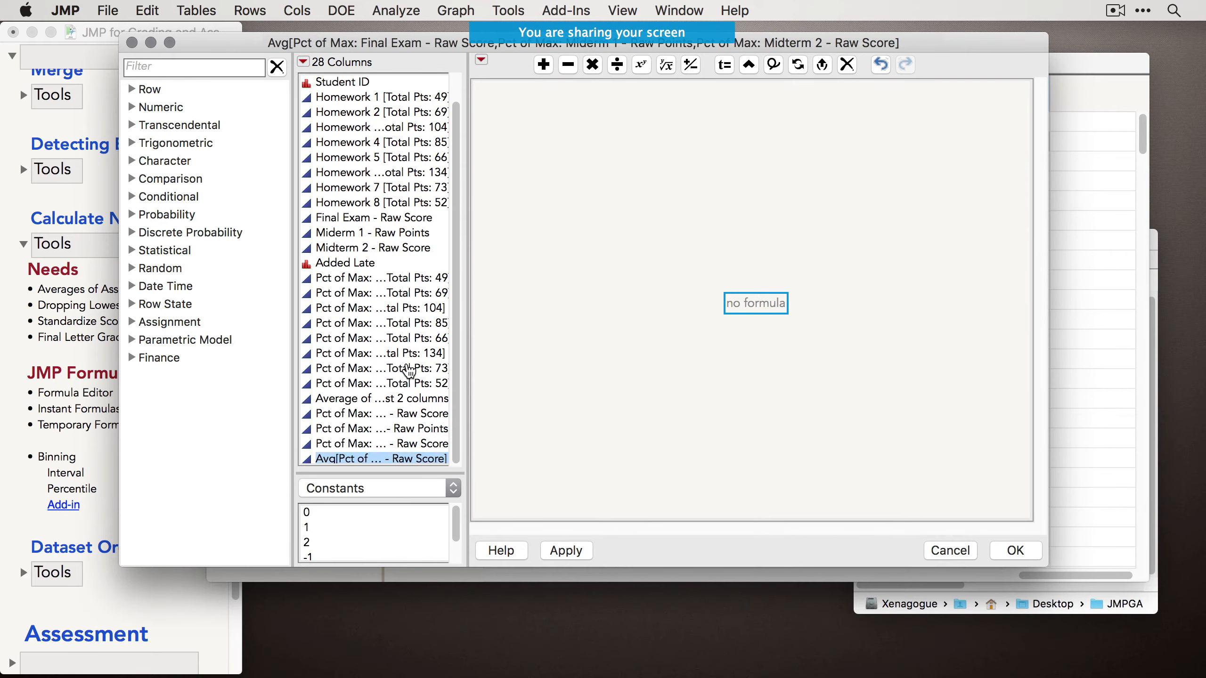
click(368, 415)
text(*.3)
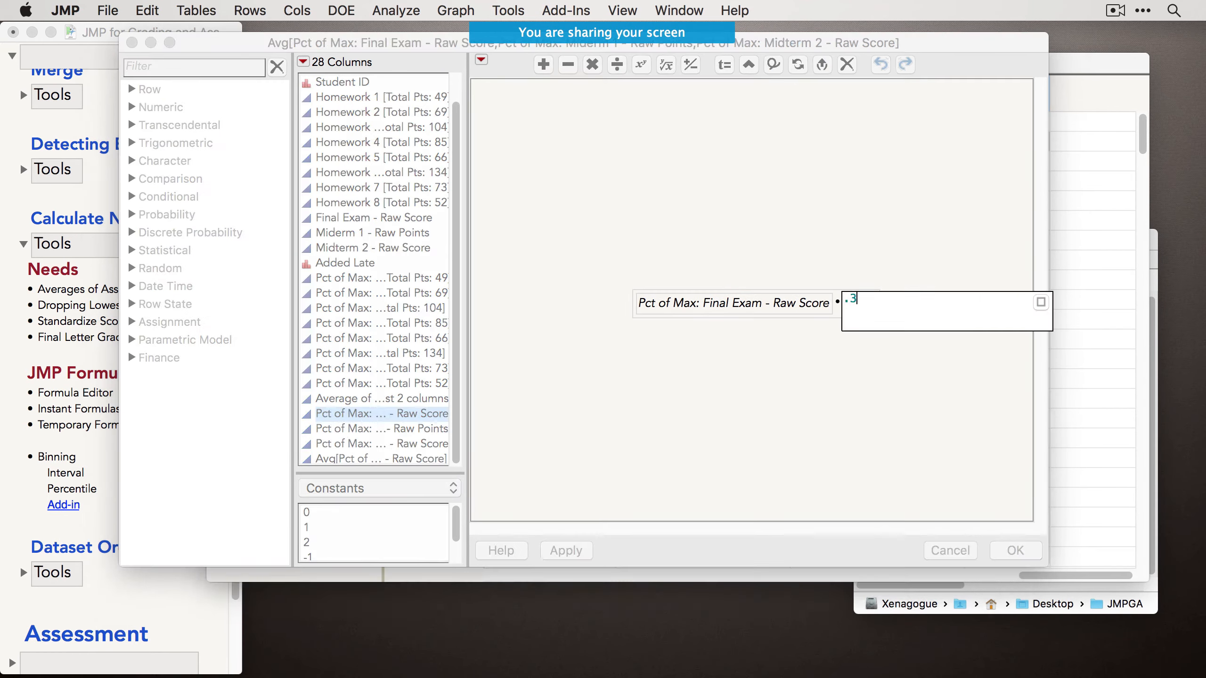
key(Return)
Add the term Pct of Max: Miderm 1 - Raw Points multiplied by 0.3 to the formula.
click(730, 320)
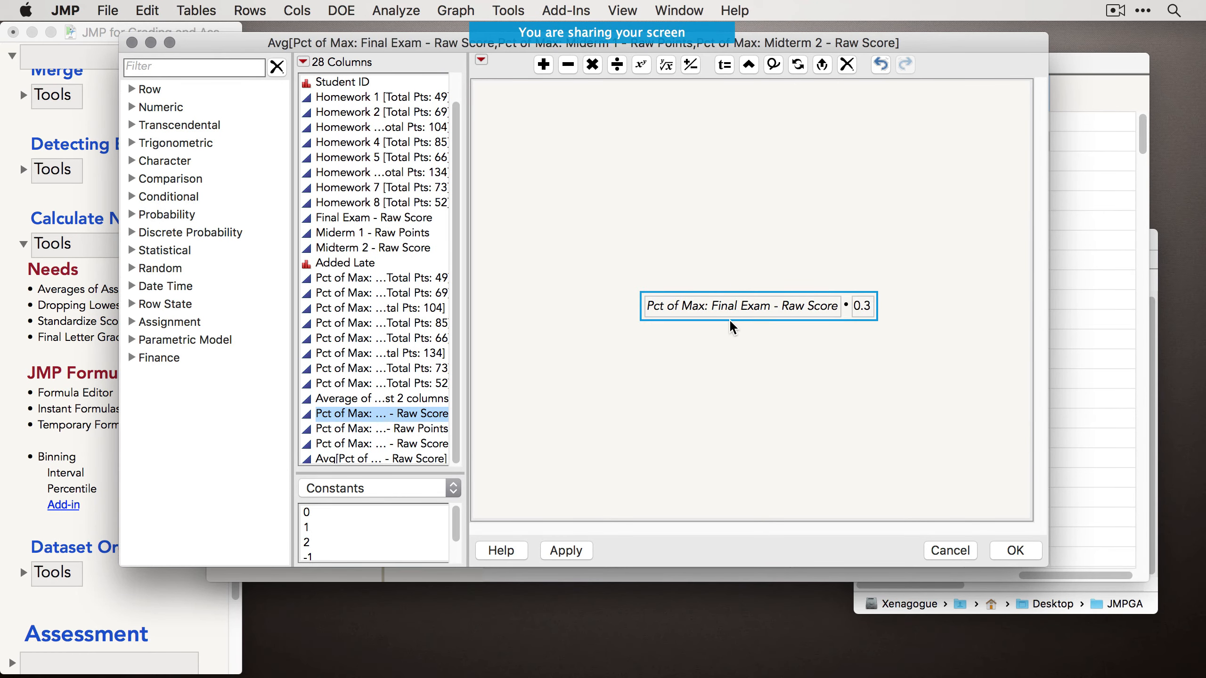
text(+)
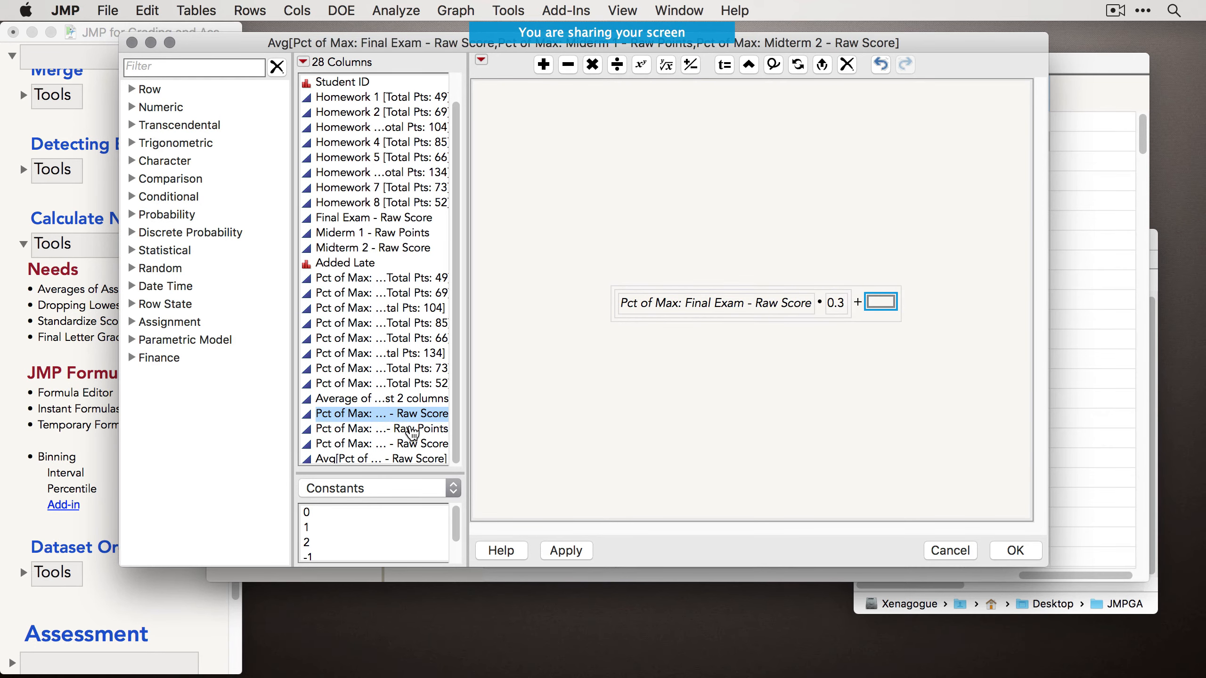
click(379, 428)
text(*.3)
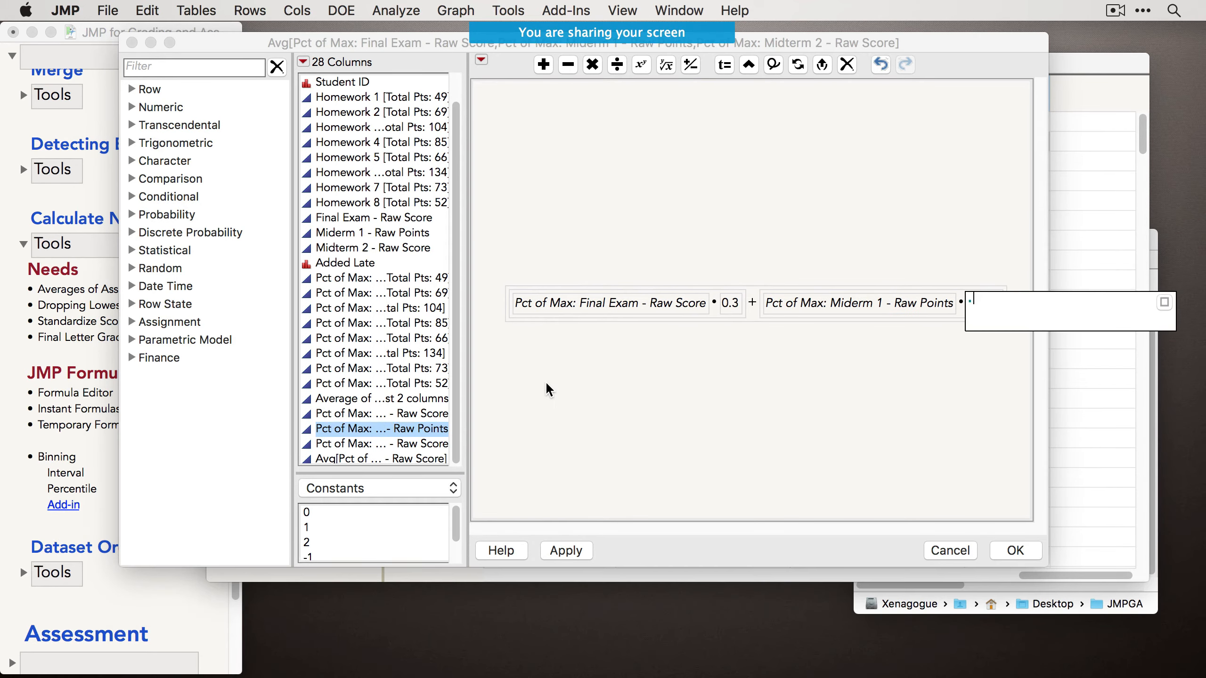
key(Return)
Add the term Pct of Max: Midterm 2 - Raw Score multiplied by 0.3 to the formula.
click(970, 316)
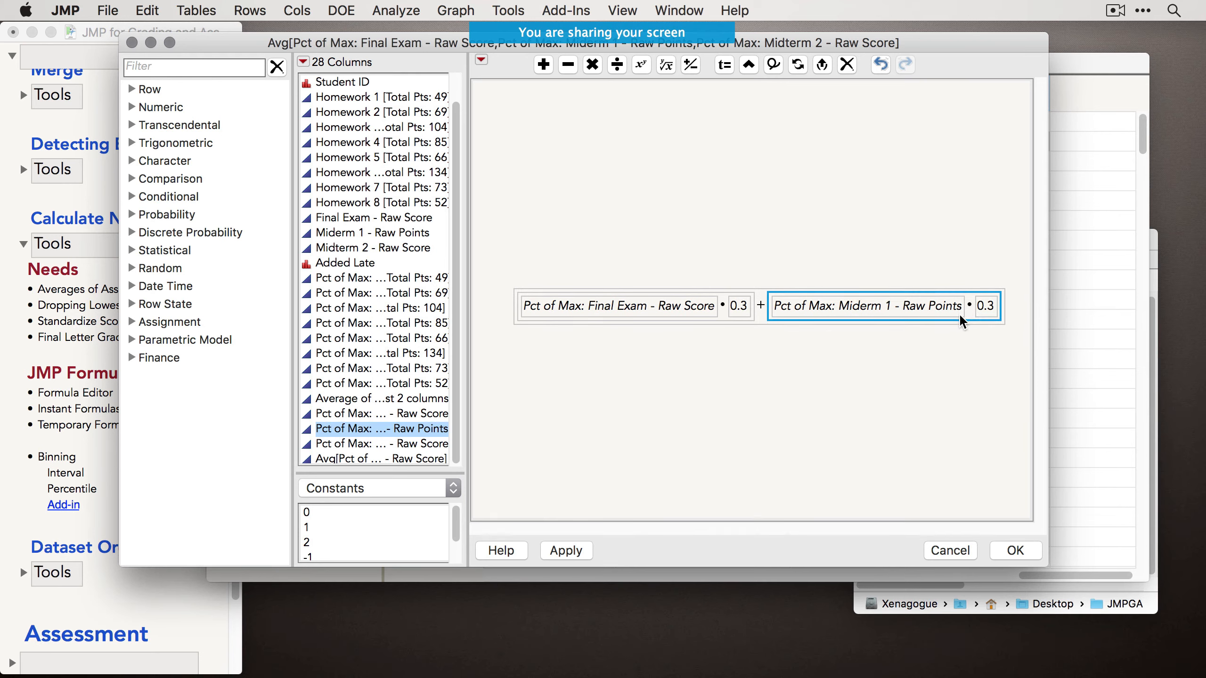
key(plus)
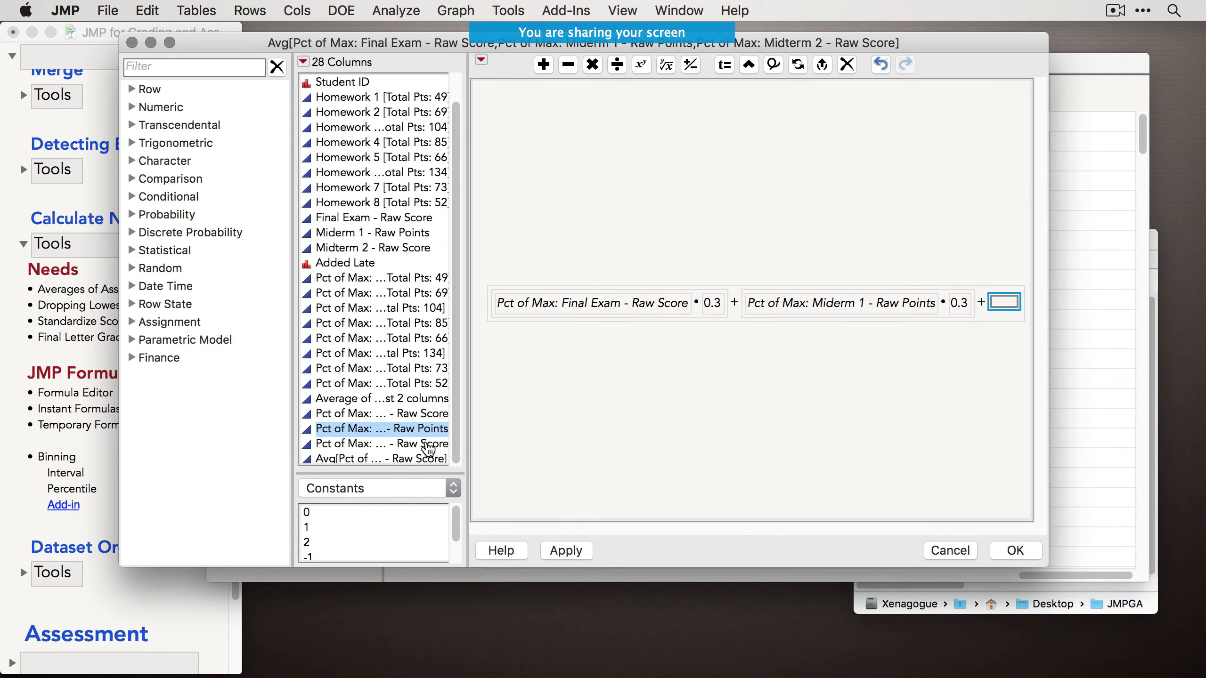
click(427, 446)
key(asterisk)
text(.3)
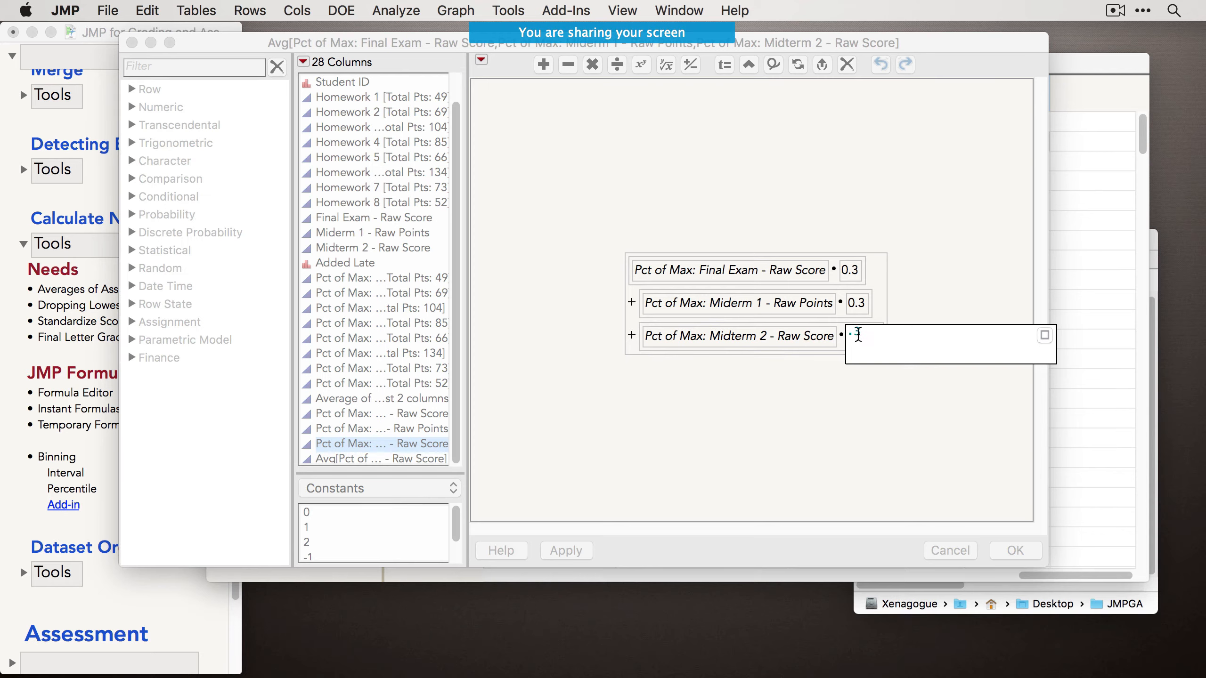
key(Return)
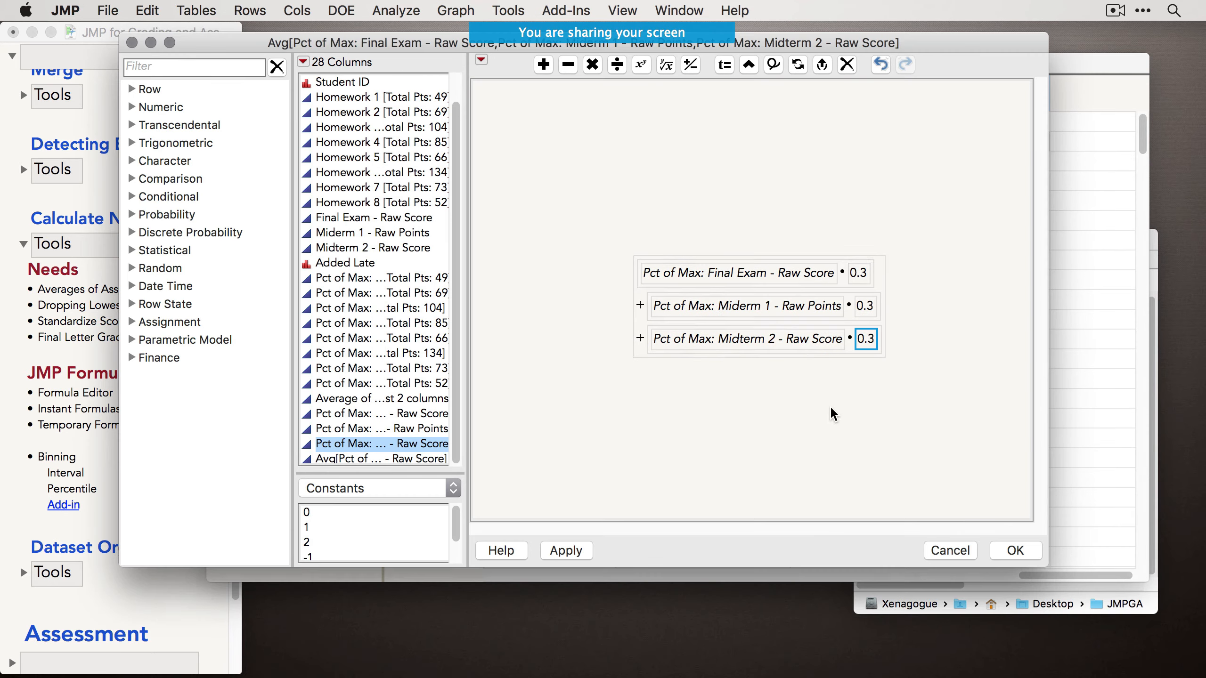
Set the multiplier of Pct of Max: Final Exam - Raw Score to 0.4 and apply the weighted exam formula.
click(833, 353)
click(856, 274)
click(862, 274)
text(.4)
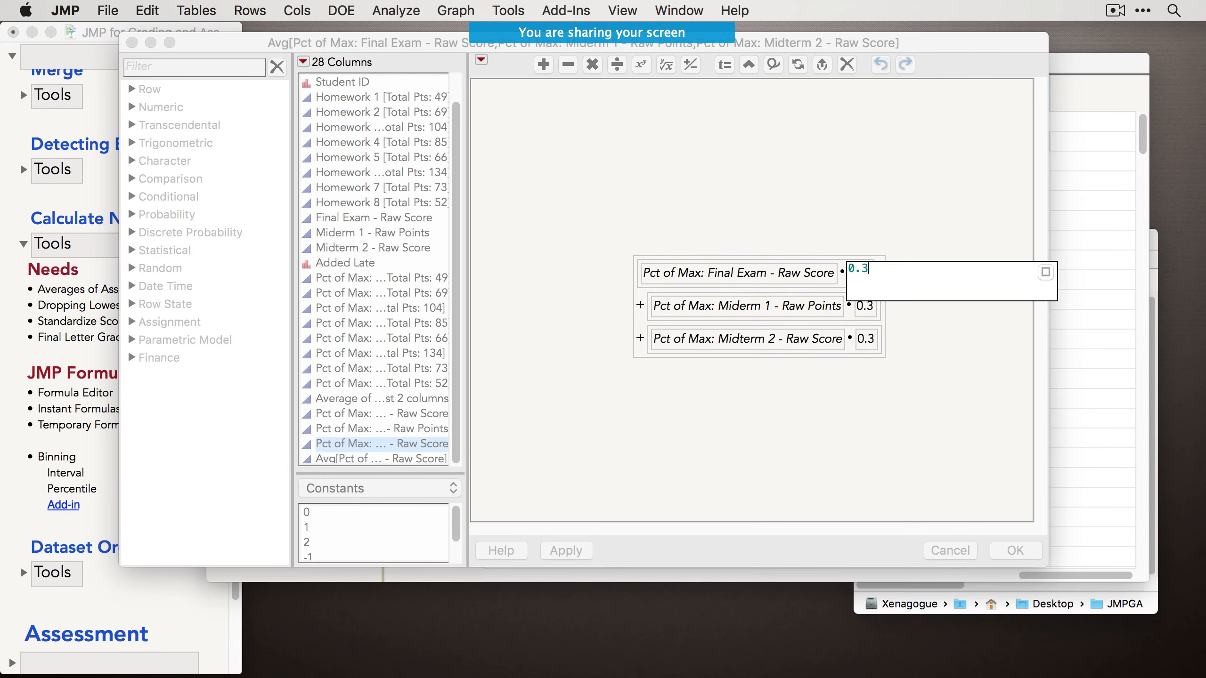
key(Return)
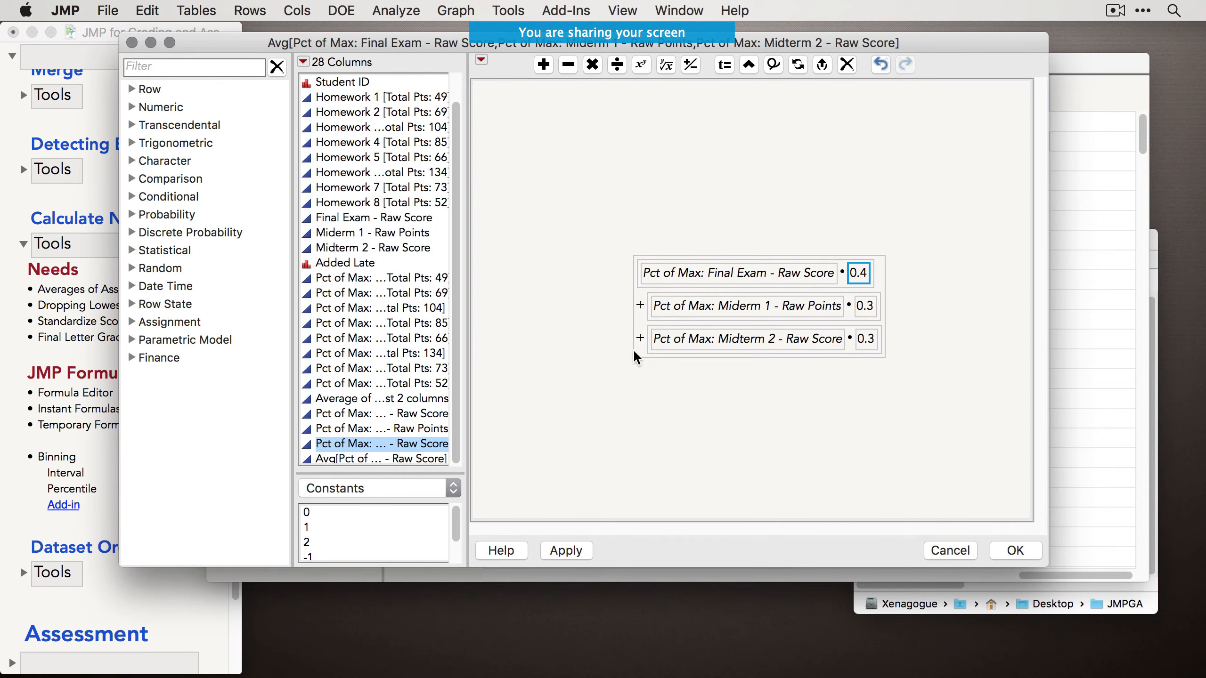
click(1016, 551)
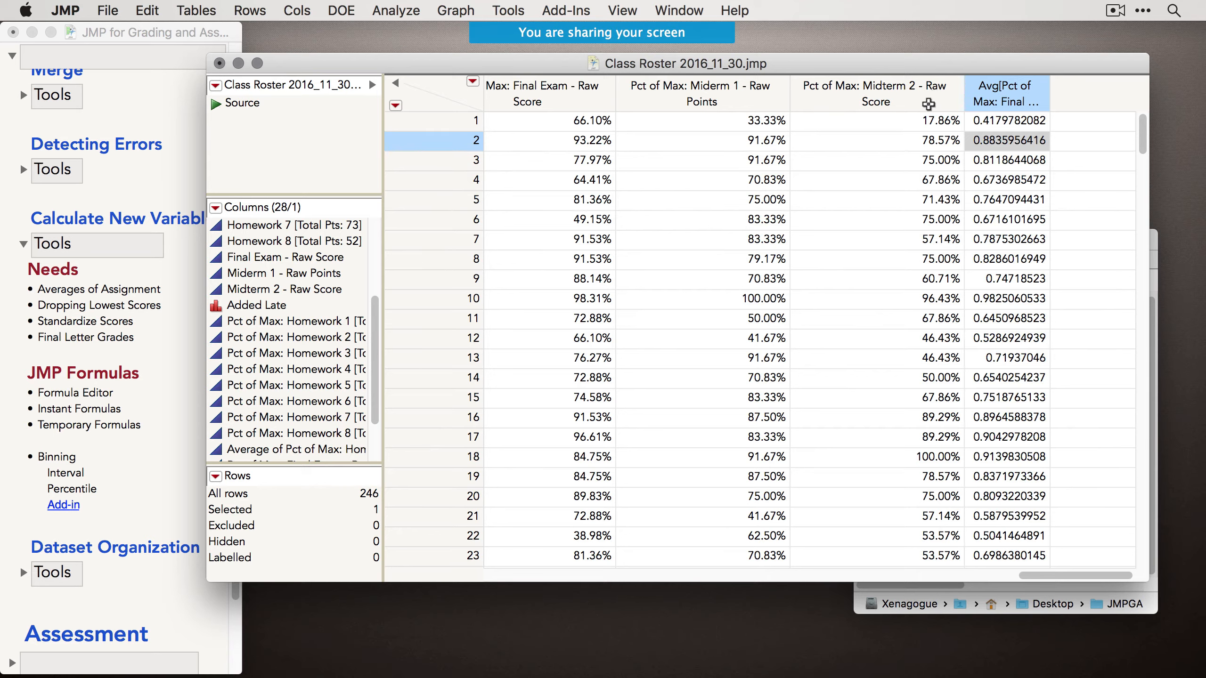
Move the homework average column (dropping lowest 2 columns) directly before the weighted exam score column.
drag(974, 63, 953, 68)
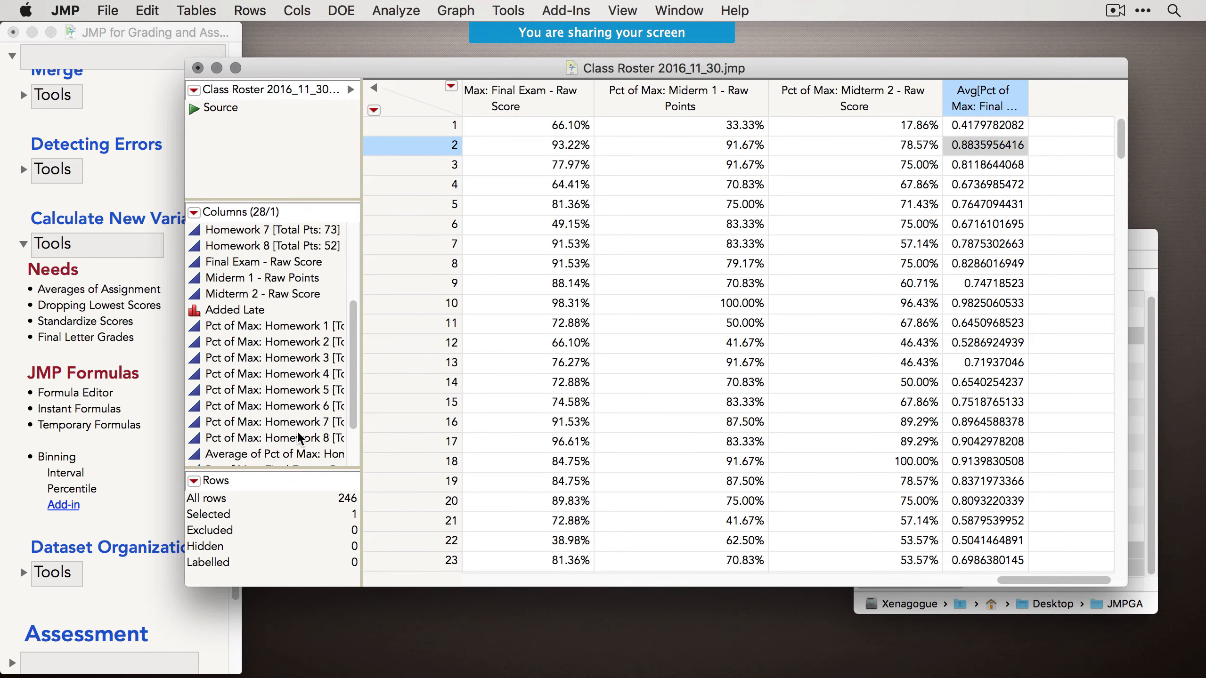
scroll(298, 428, down, 4)
click(244, 387)
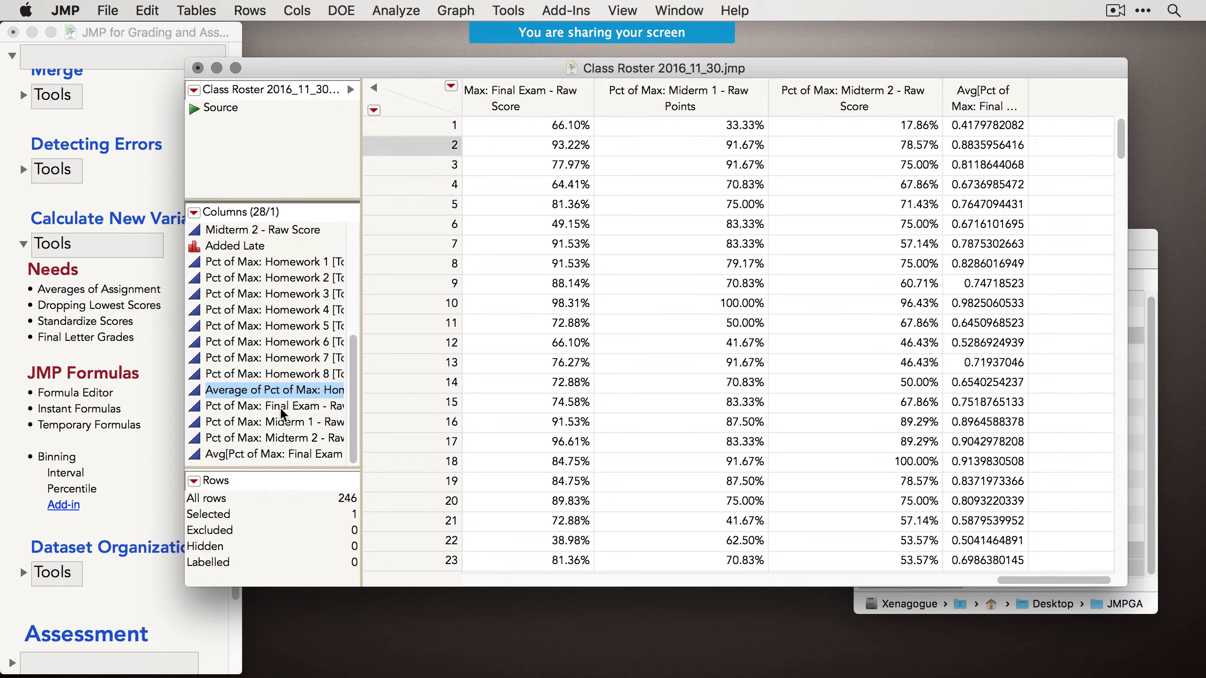
drag(279, 407, 278, 449)
click(281, 451)
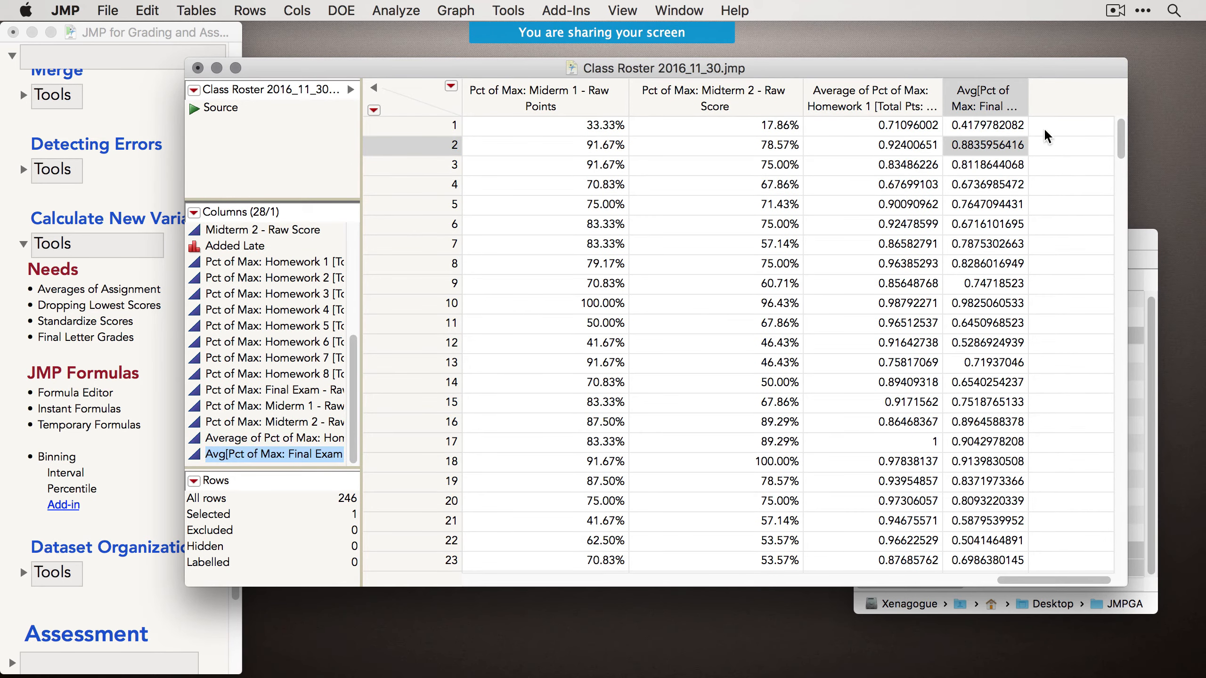
Create a new formula column that averages the homework average and the weighted exam score columns.
click(1055, 92)
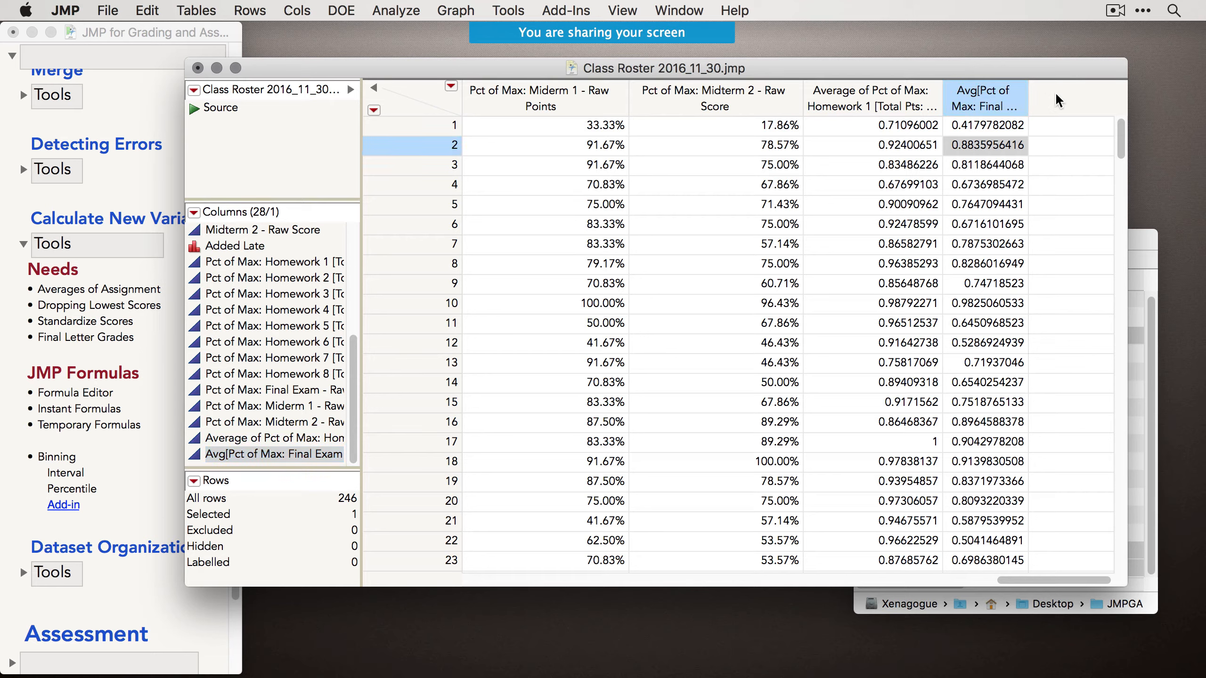
shift+click(872, 97)
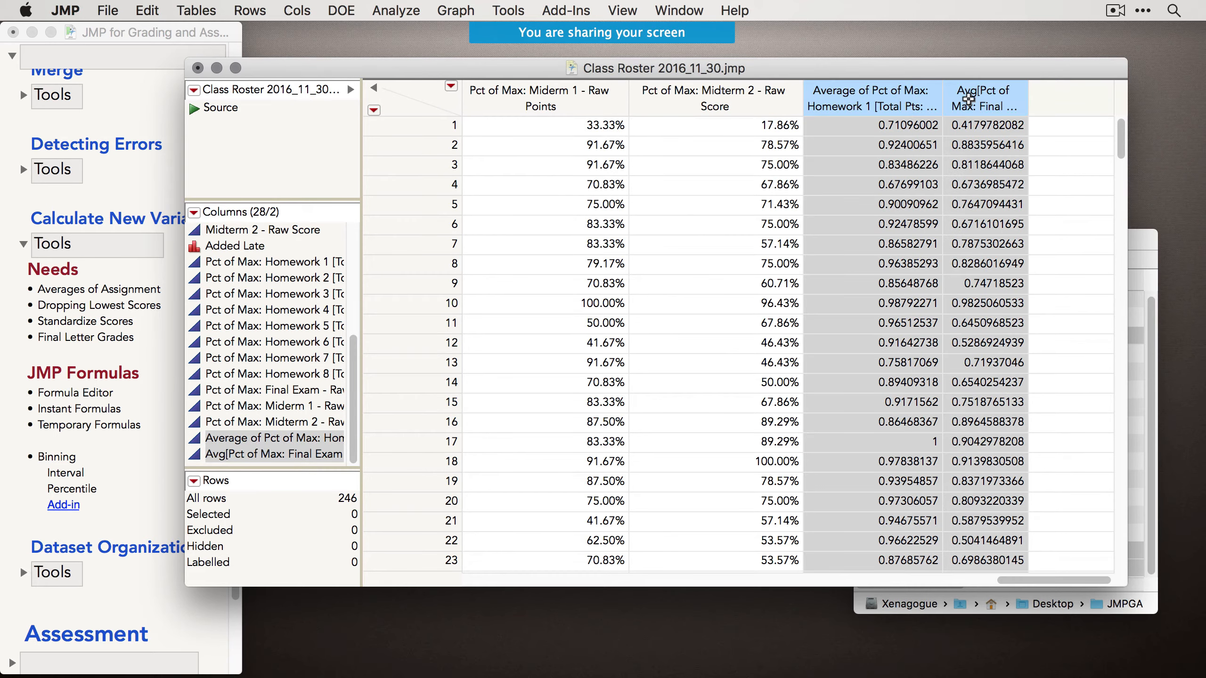
right_click(963, 95)
mouse_move(1037, 186)
mouse_move(918, 208)
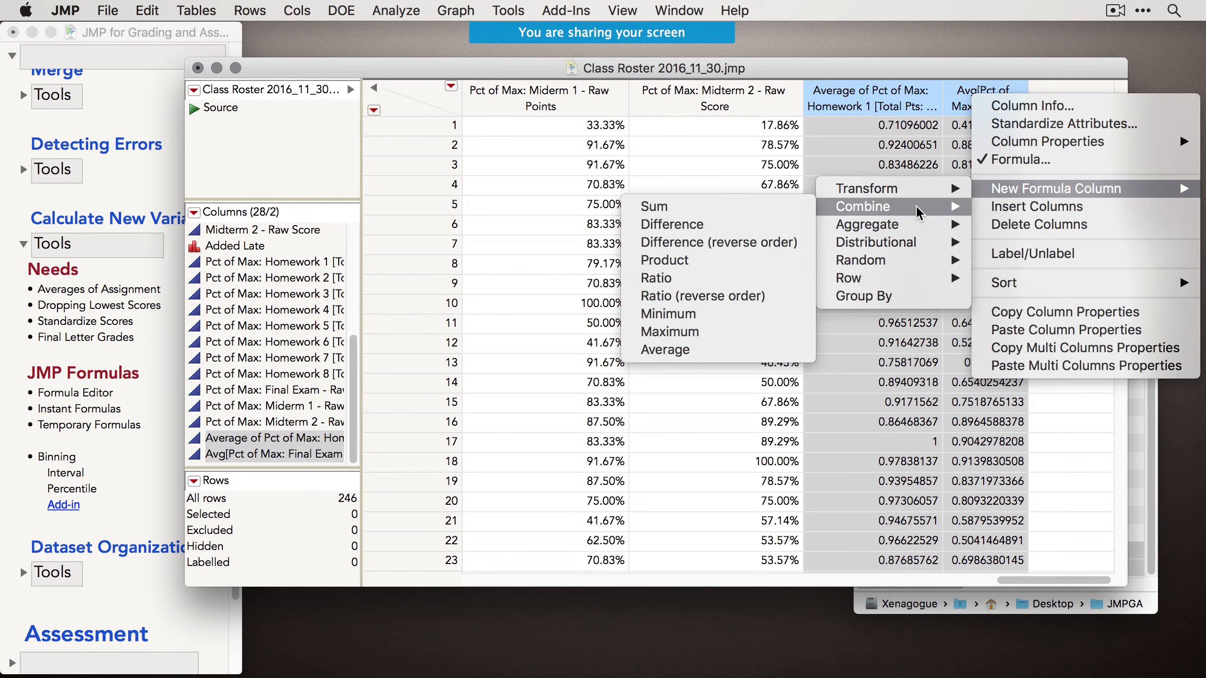
click(665, 350)
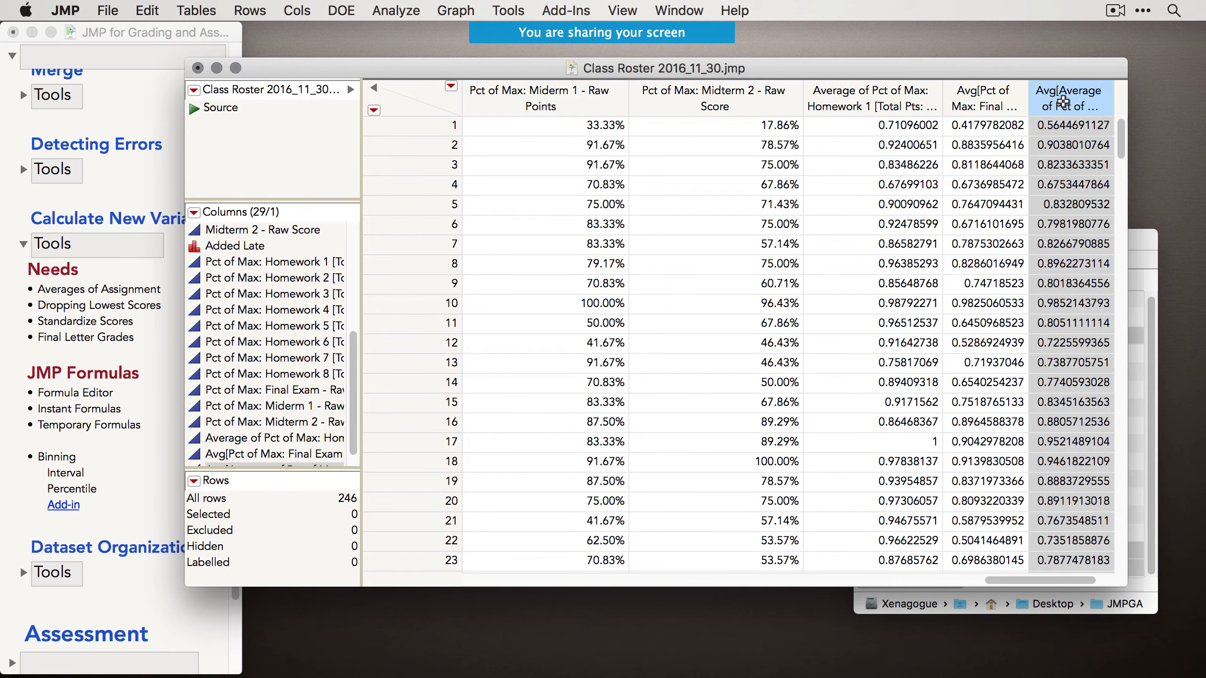
View the distribution of the new overall average column, and close the report.
click(396, 10)
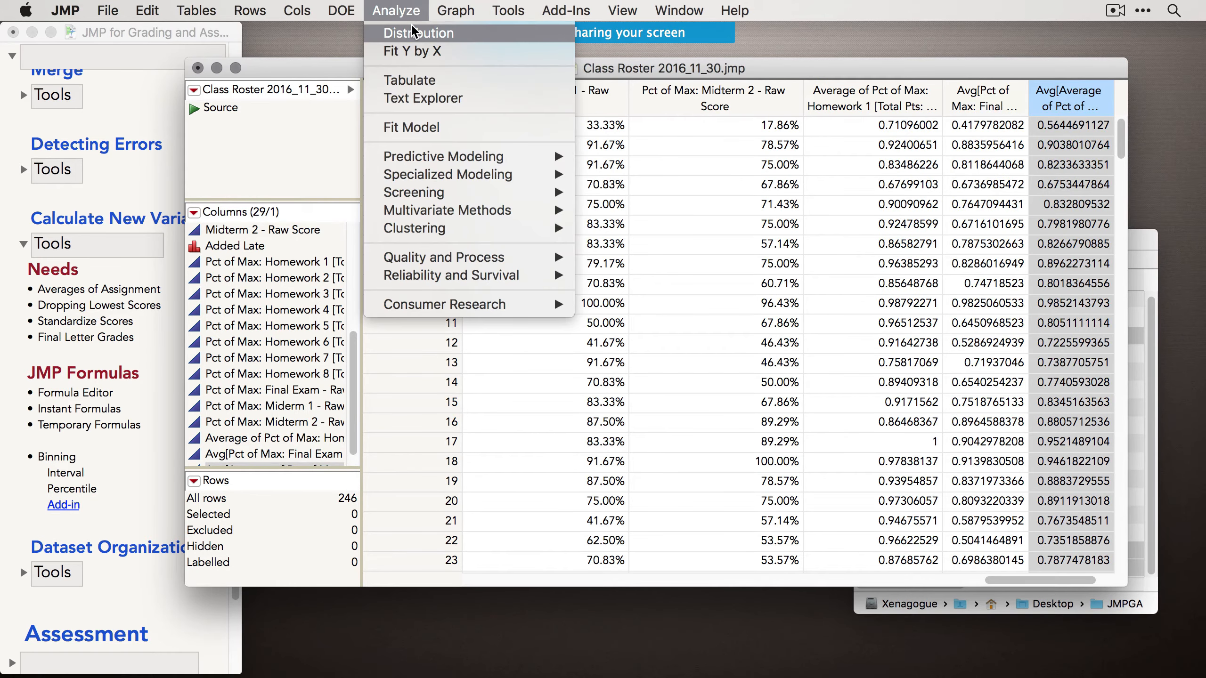
click(665, 238)
click(641, 124)
click(913, 121)
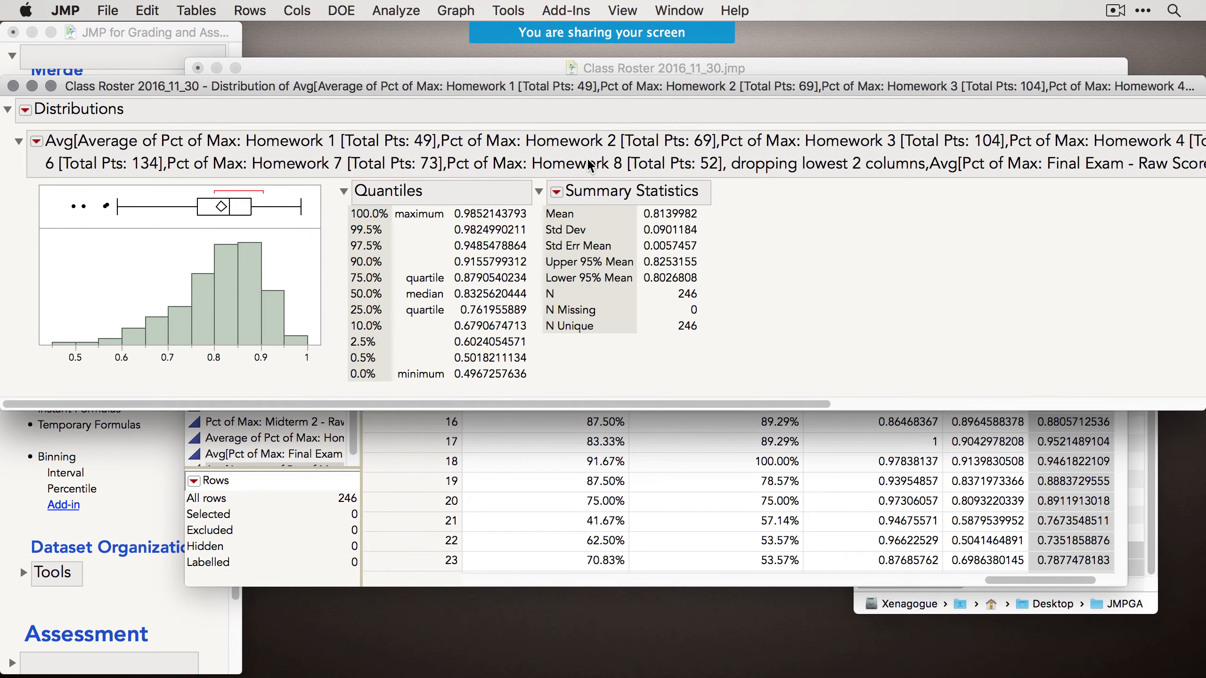
drag(543, 86, 571, 80)
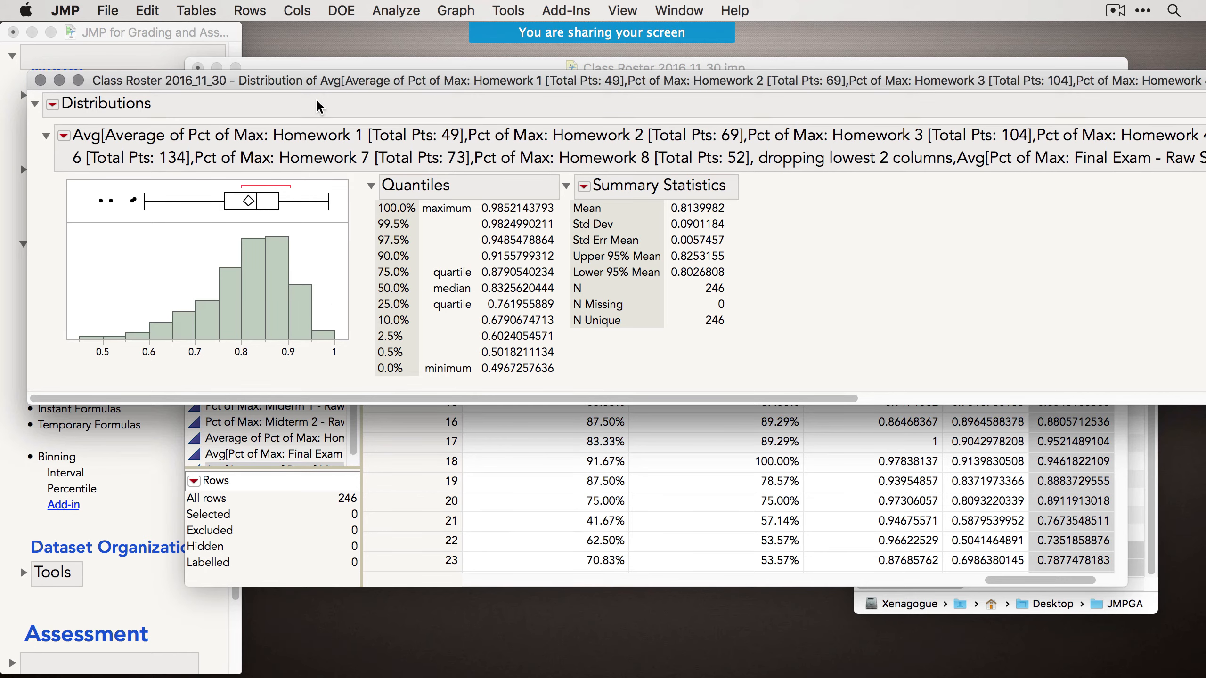
click(40, 81)
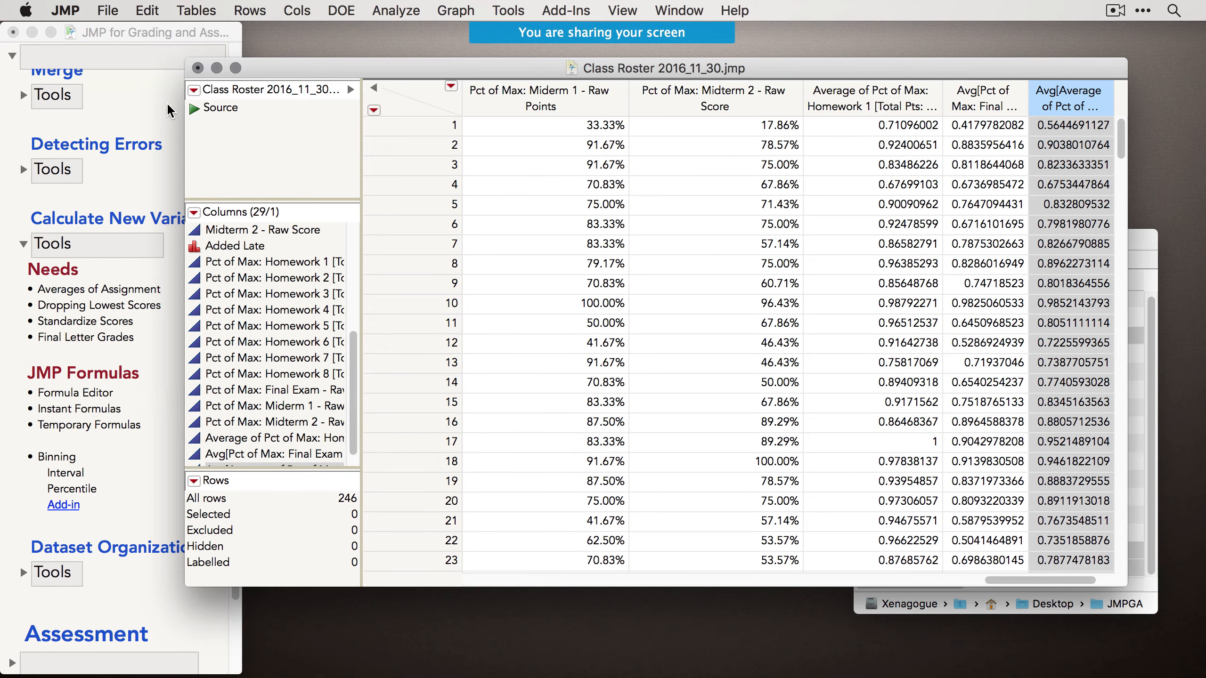
Rename the new overall average column as Final Grade.
double_click(1063, 104)
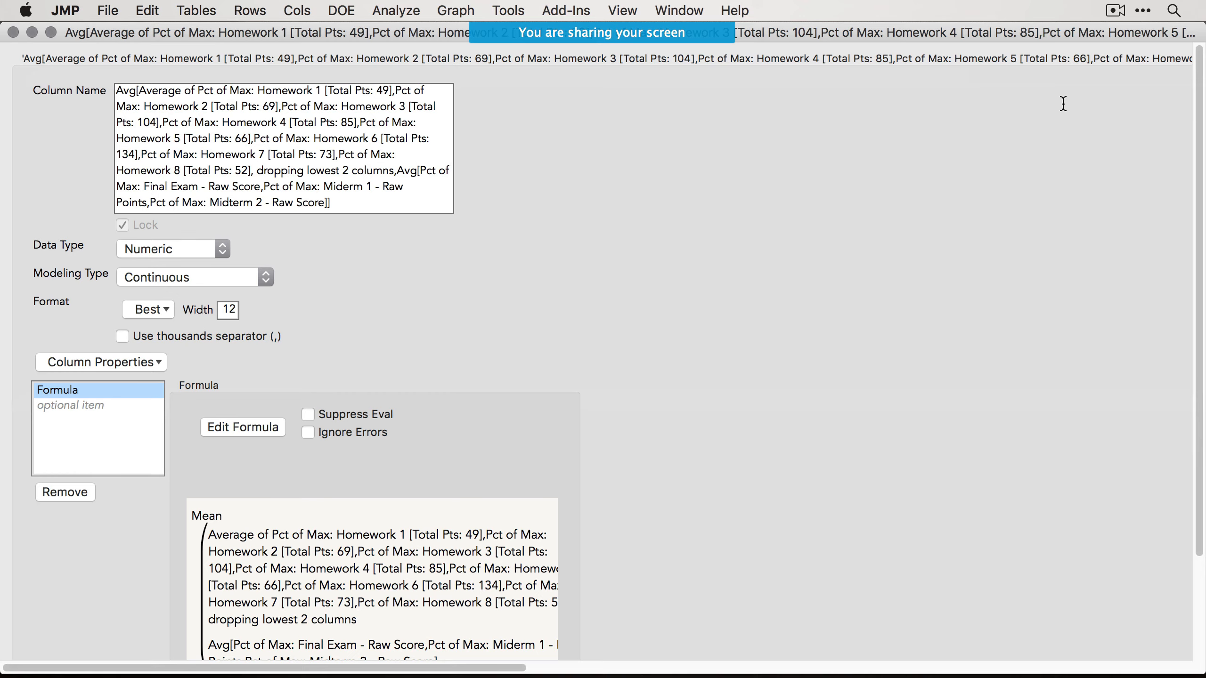
triple_click(302, 129)
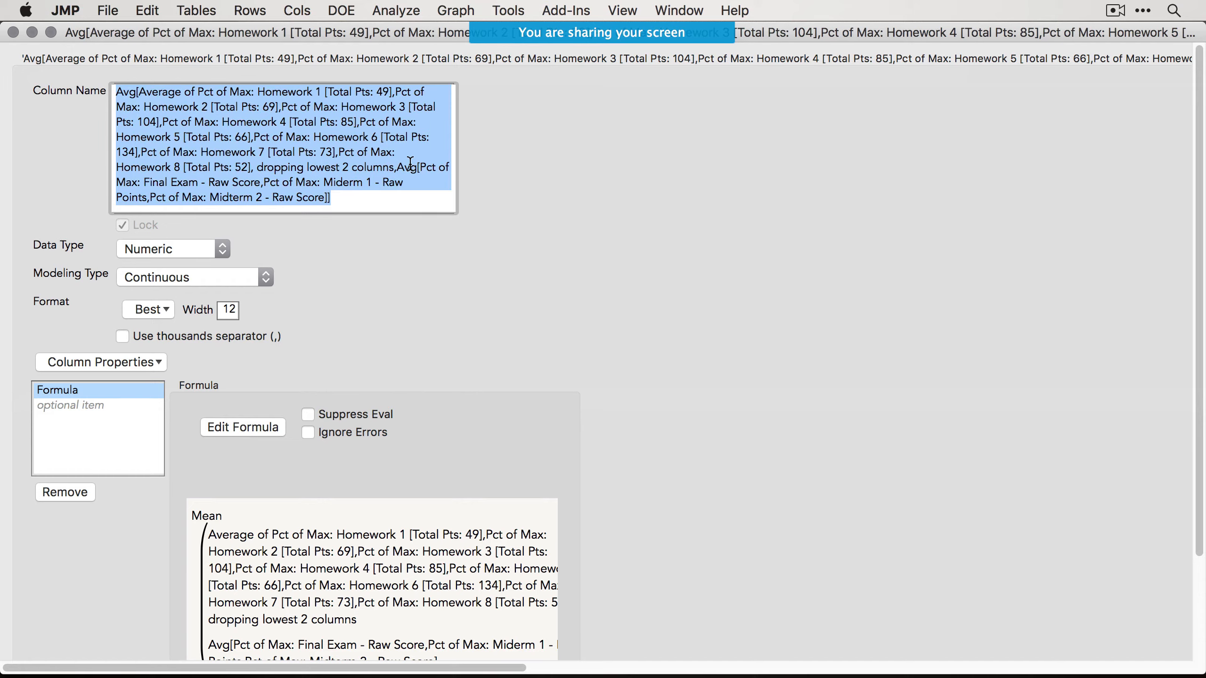
text(Final Grade)
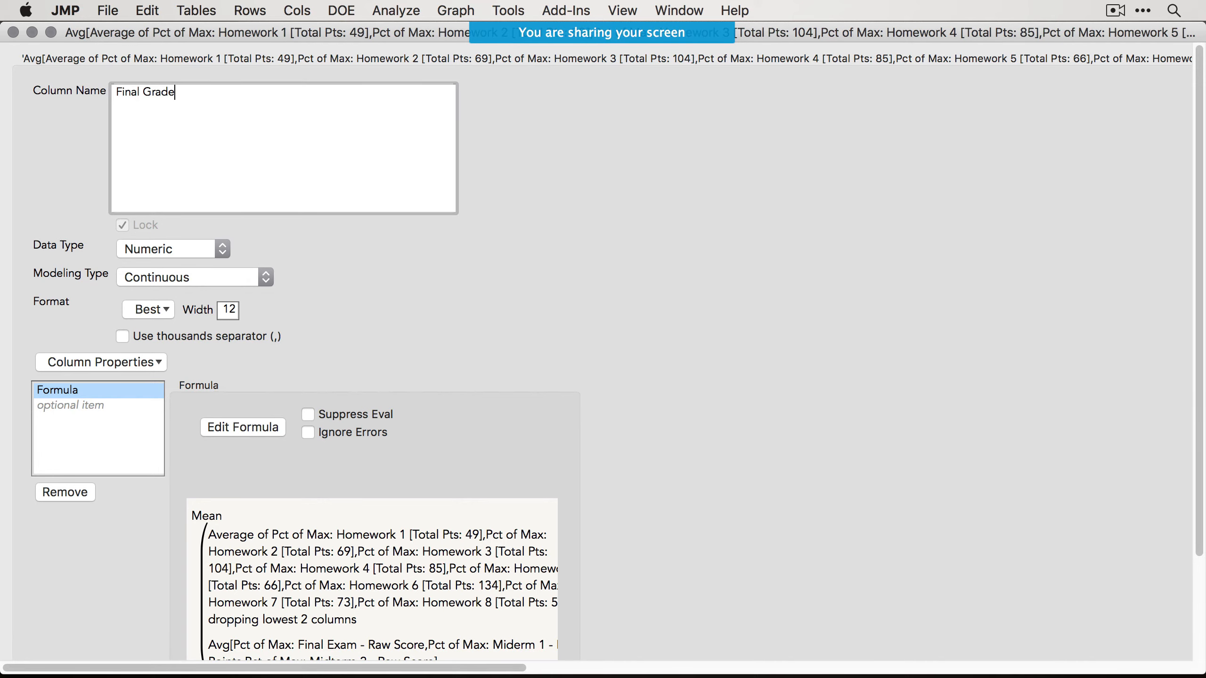
scroll(971, 456, down, 5)
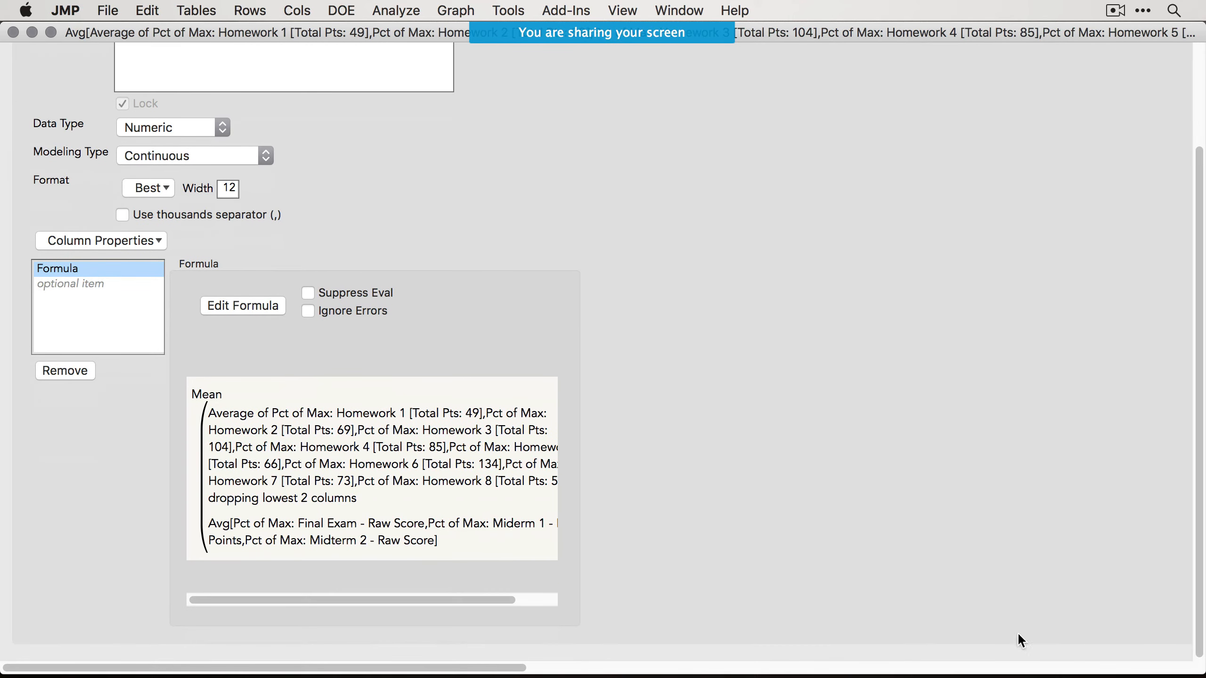
scroll(1018, 632, right, 15)
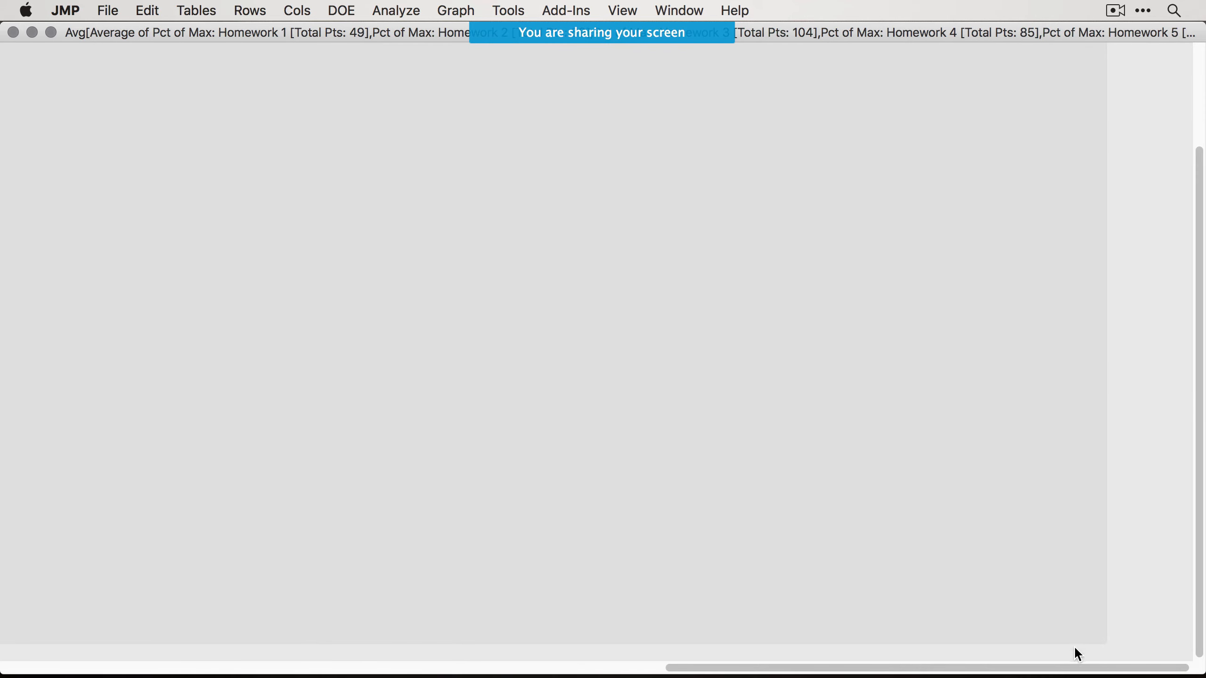
drag(1203, 673, 999, 497)
drag(992, 352, 984, 519)
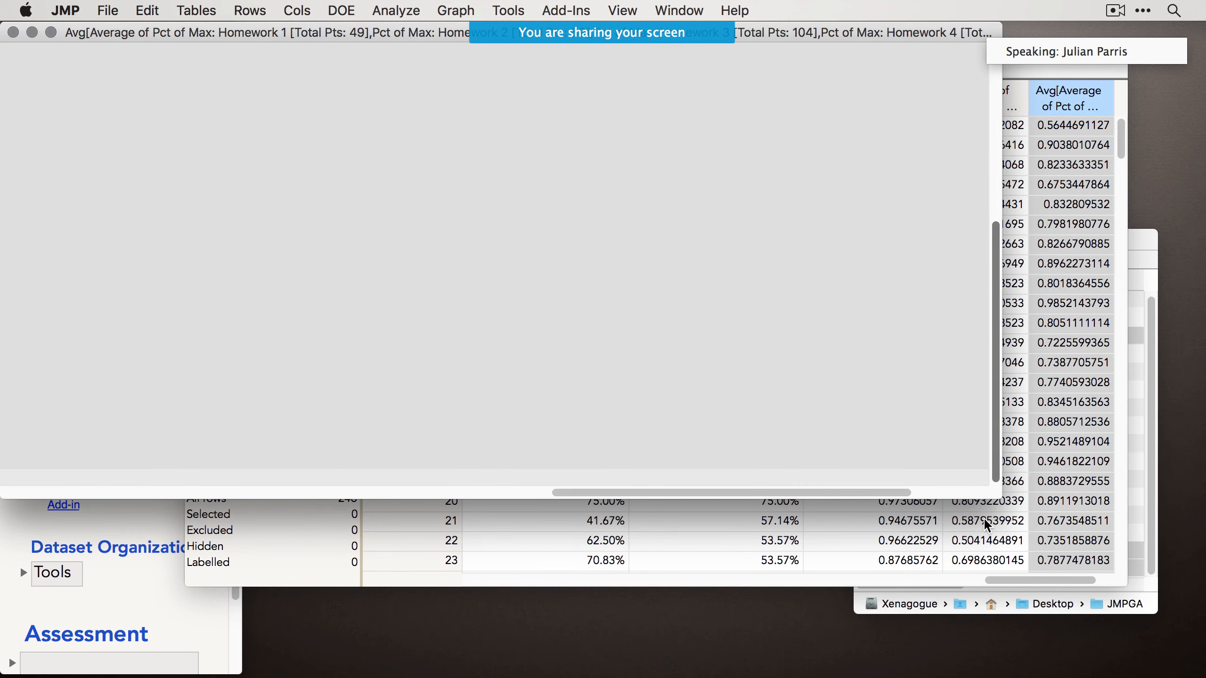
key(Return)
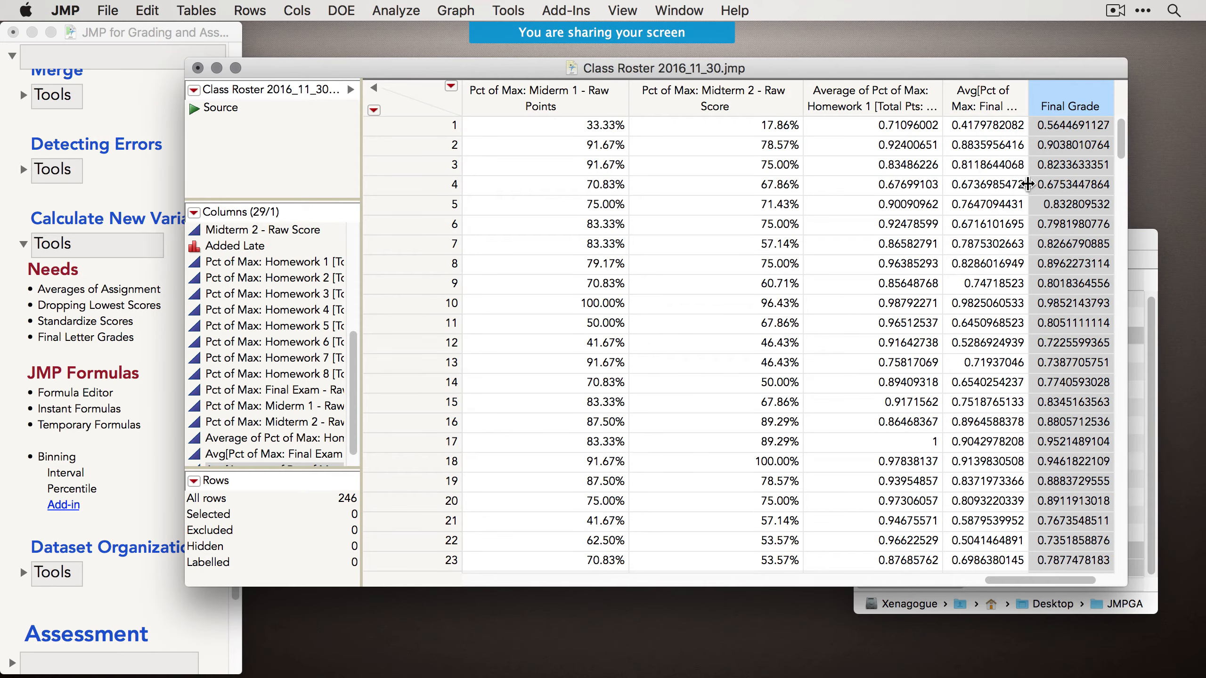
Highlight the Final Letter Grades item in the grading journal and return to the Final Grade column in the class roster table.
click(158, 458)
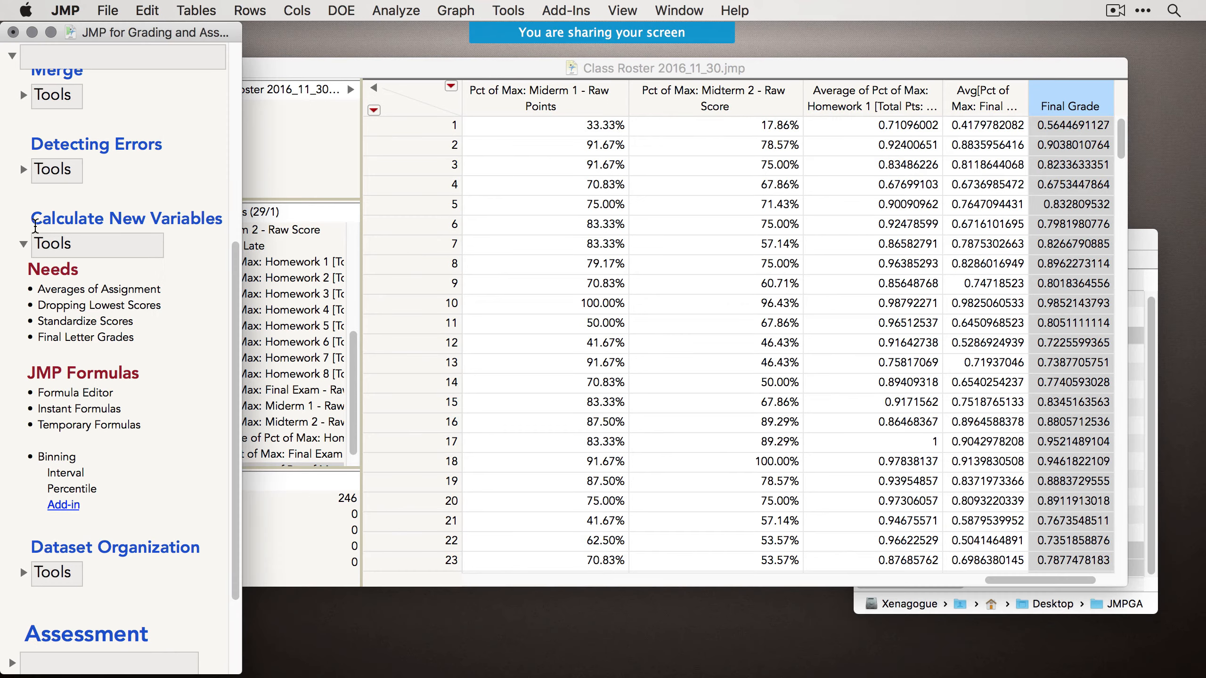
click(90, 341)
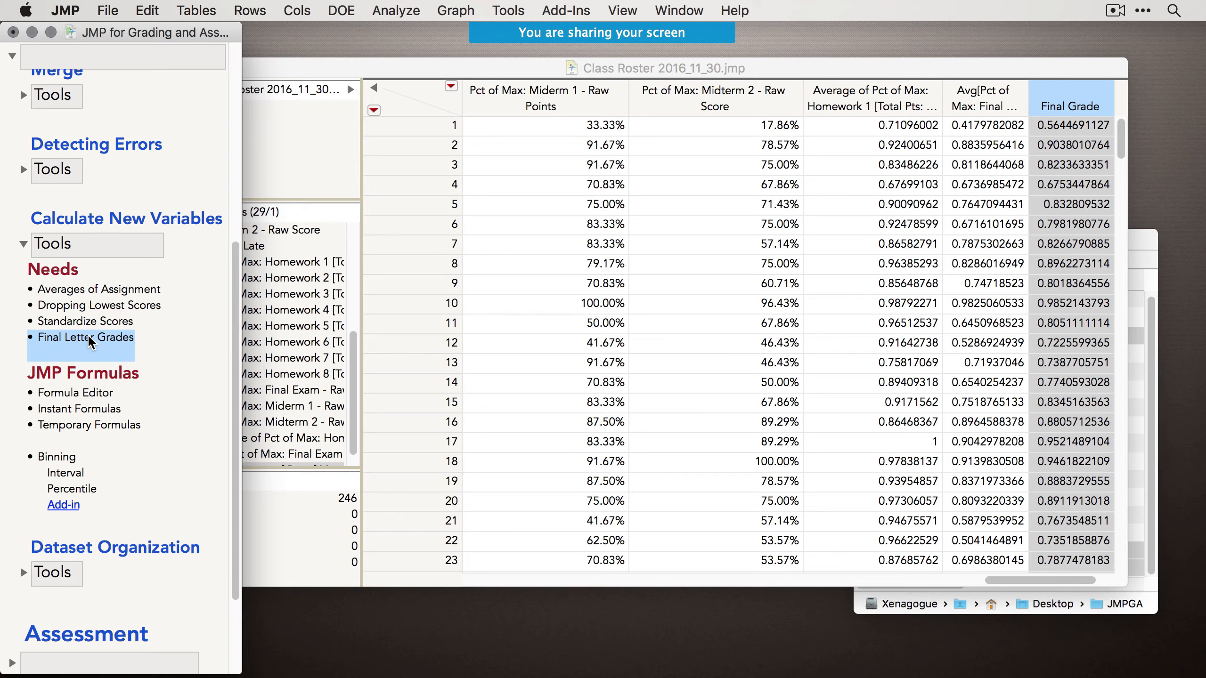
click(1069, 91)
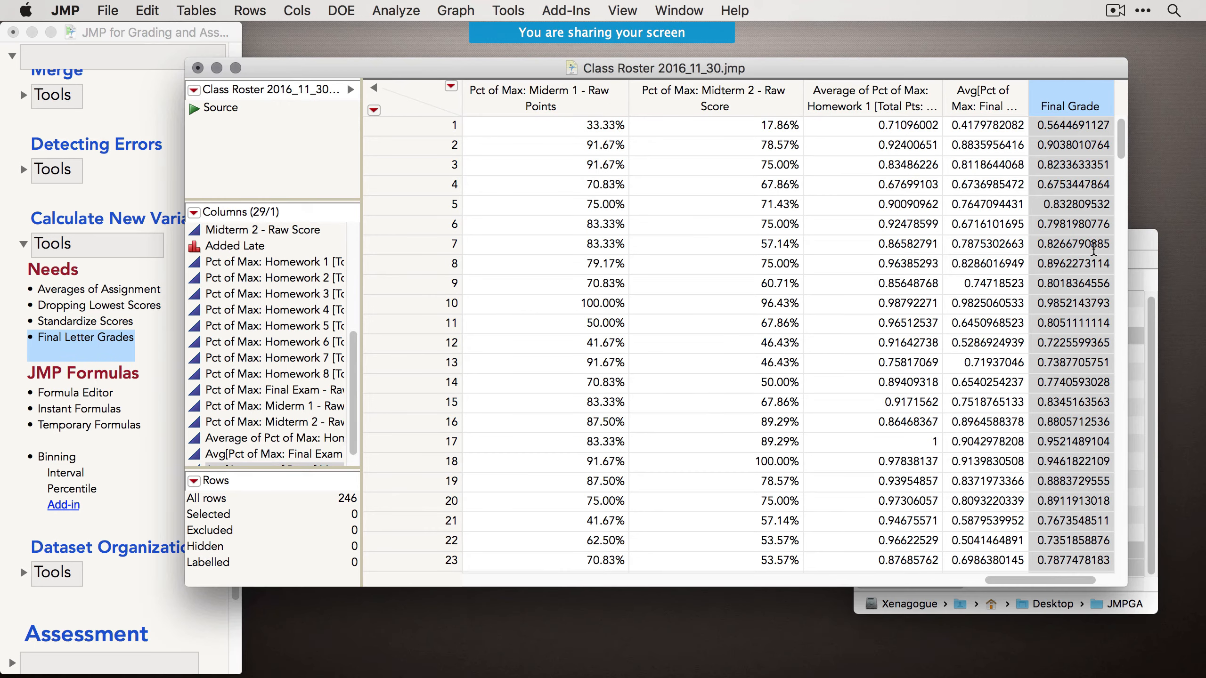
scroll(1120, 107, right, 3)
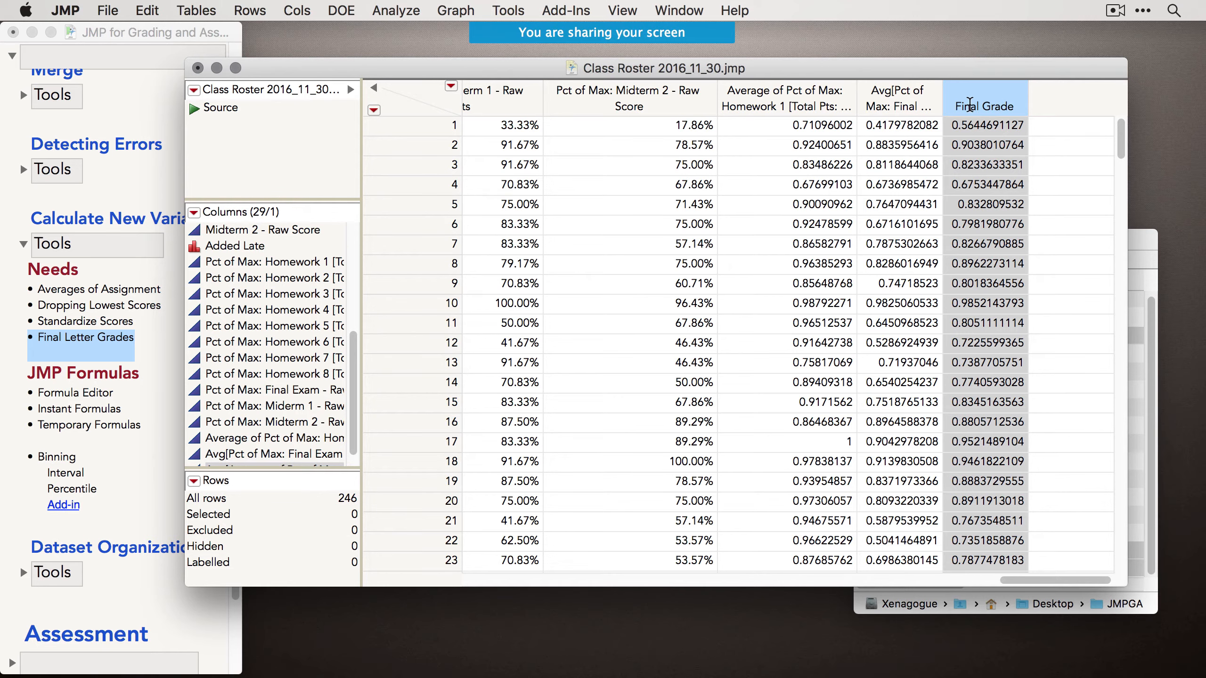
Generate a letter grade column from Final Grade with Gradebook Tools, using the Percentage Column type and the default cut-offs.
click(563, 10)
mouse_move(586, 35)
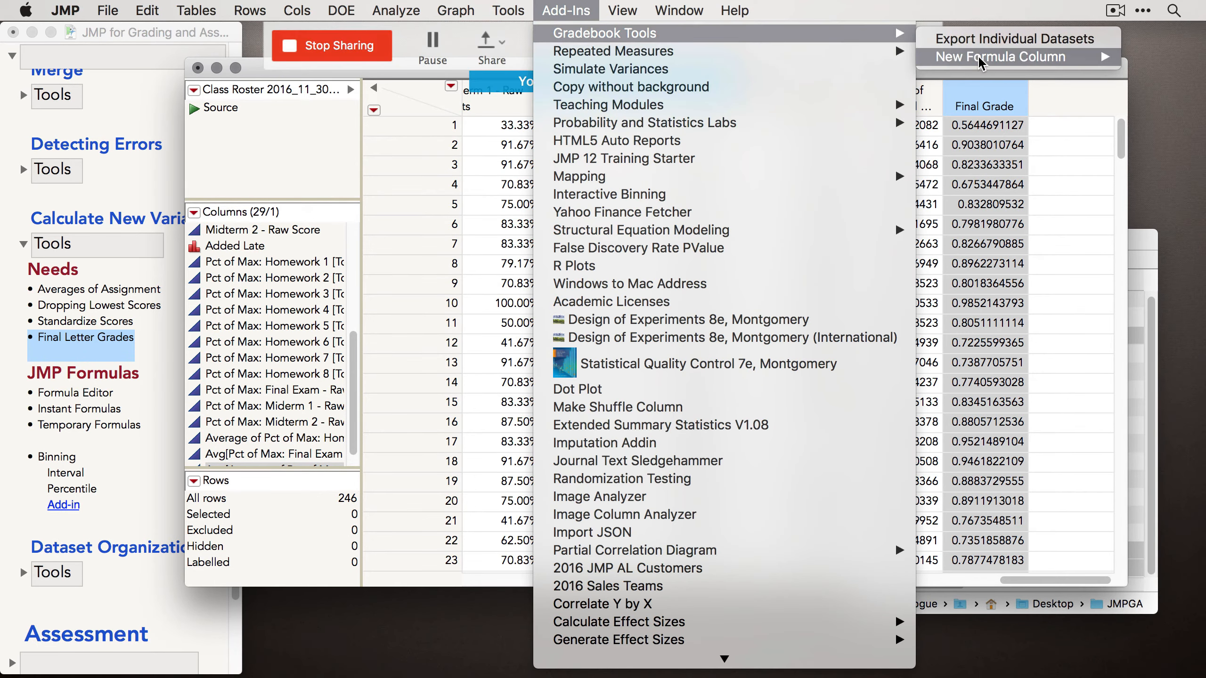
mouse_move(981, 62)
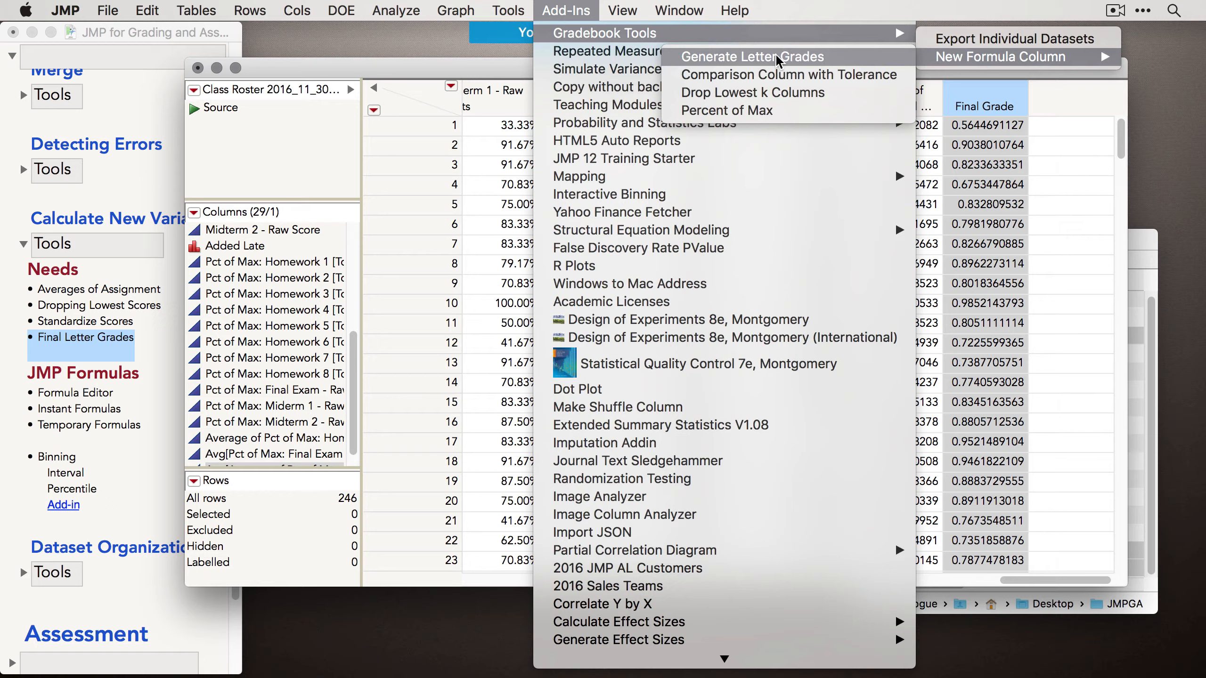
click(755, 57)
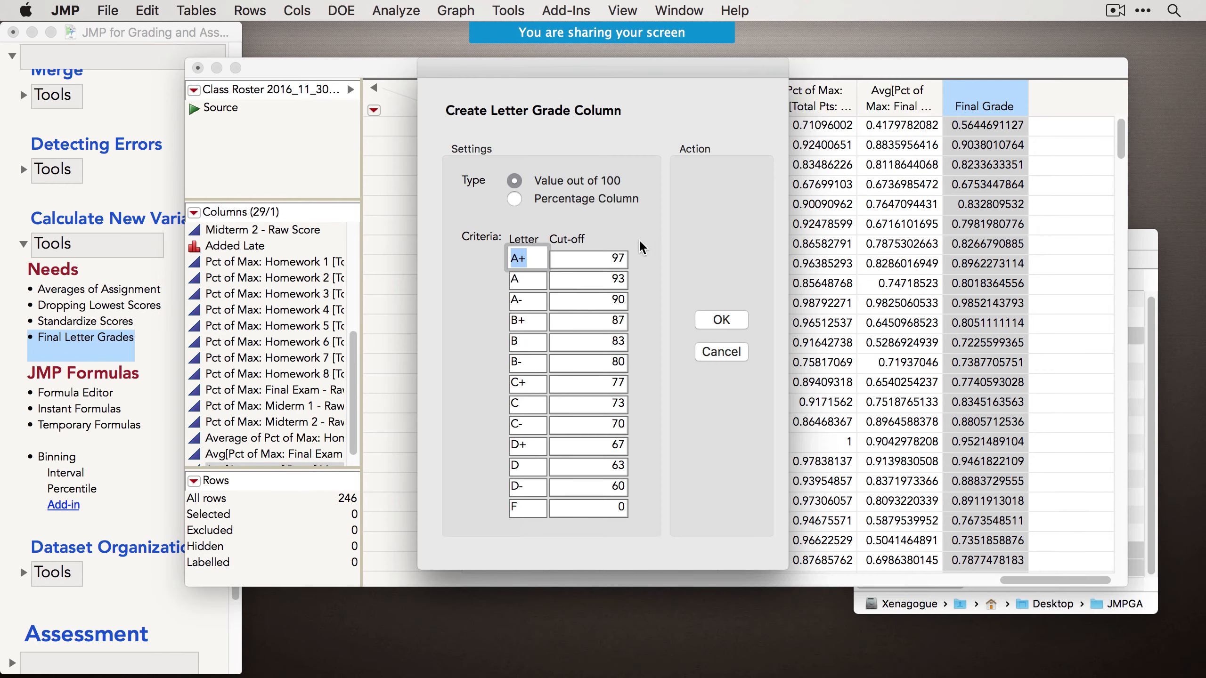
drag(590, 75, 632, 71)
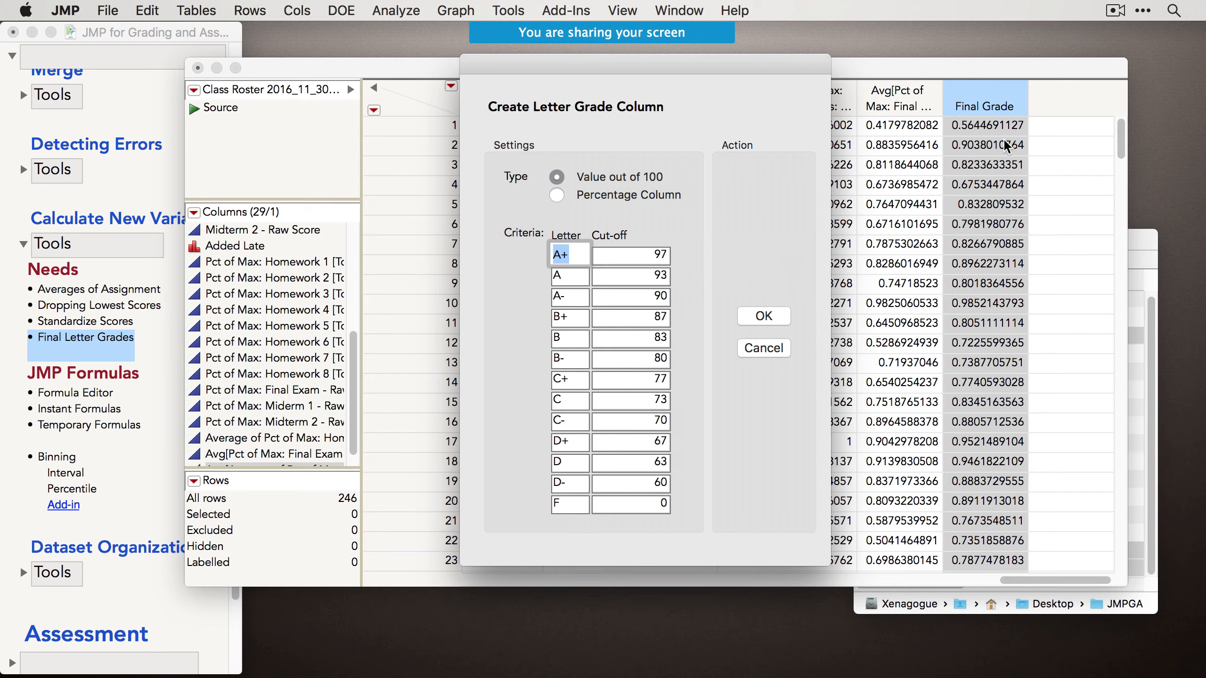
click(655, 194)
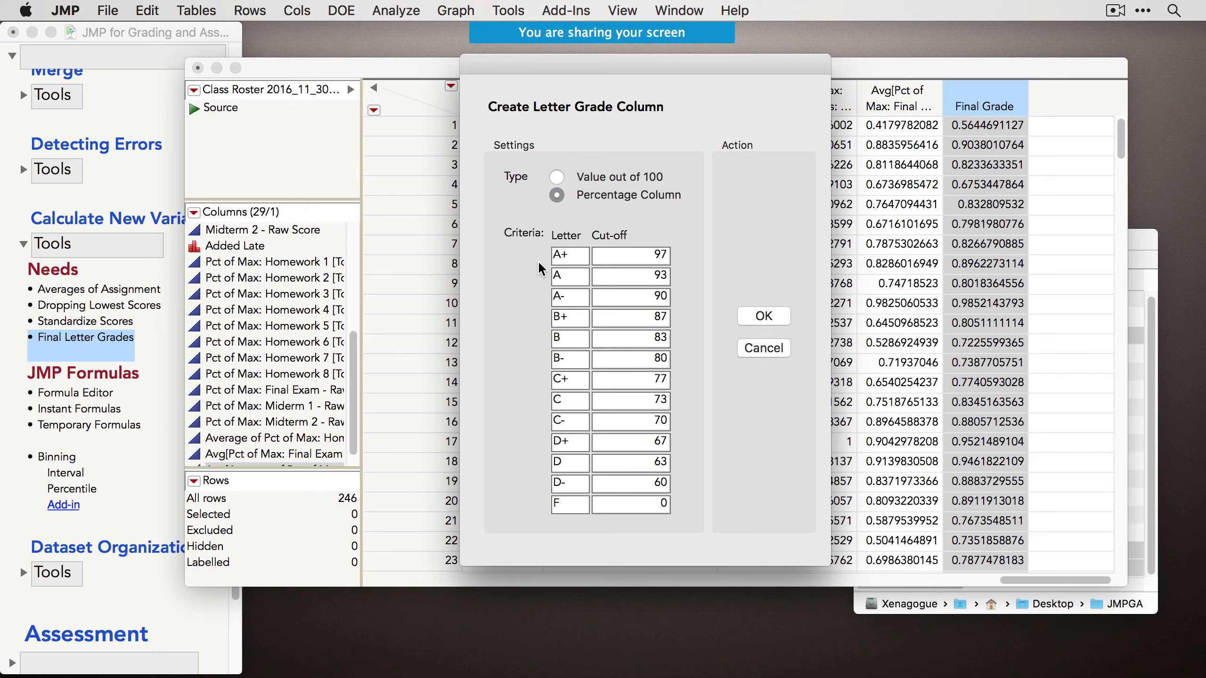
double_click(656, 252)
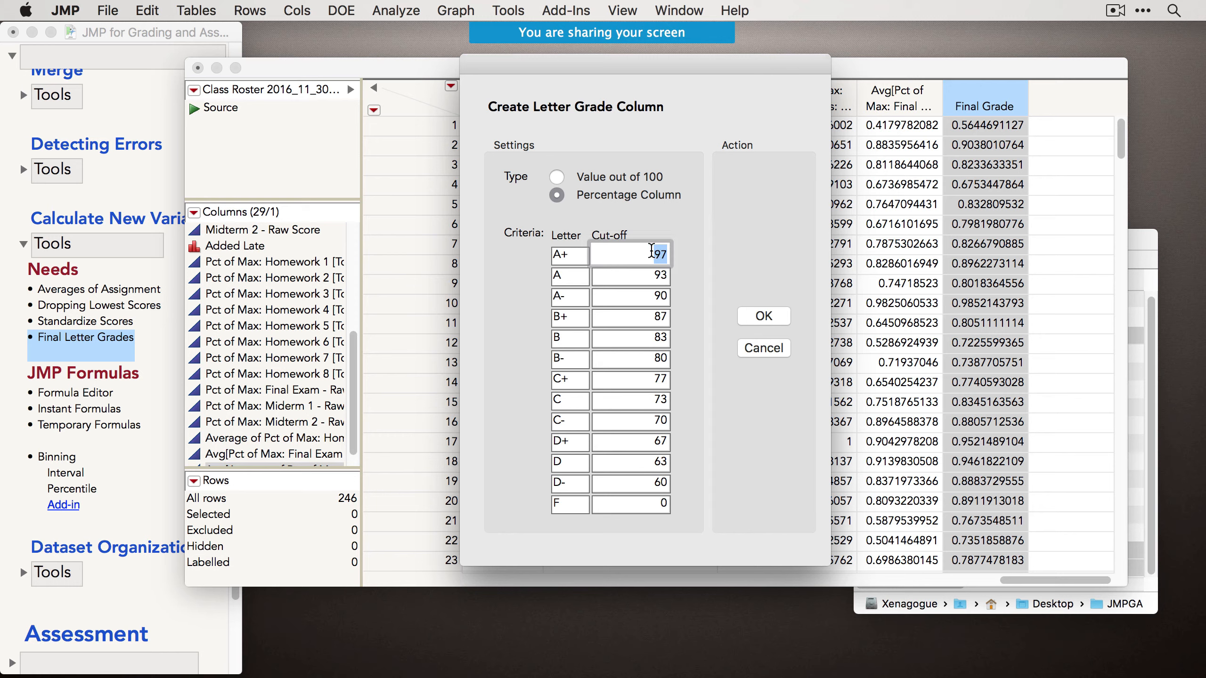
click(570, 255)
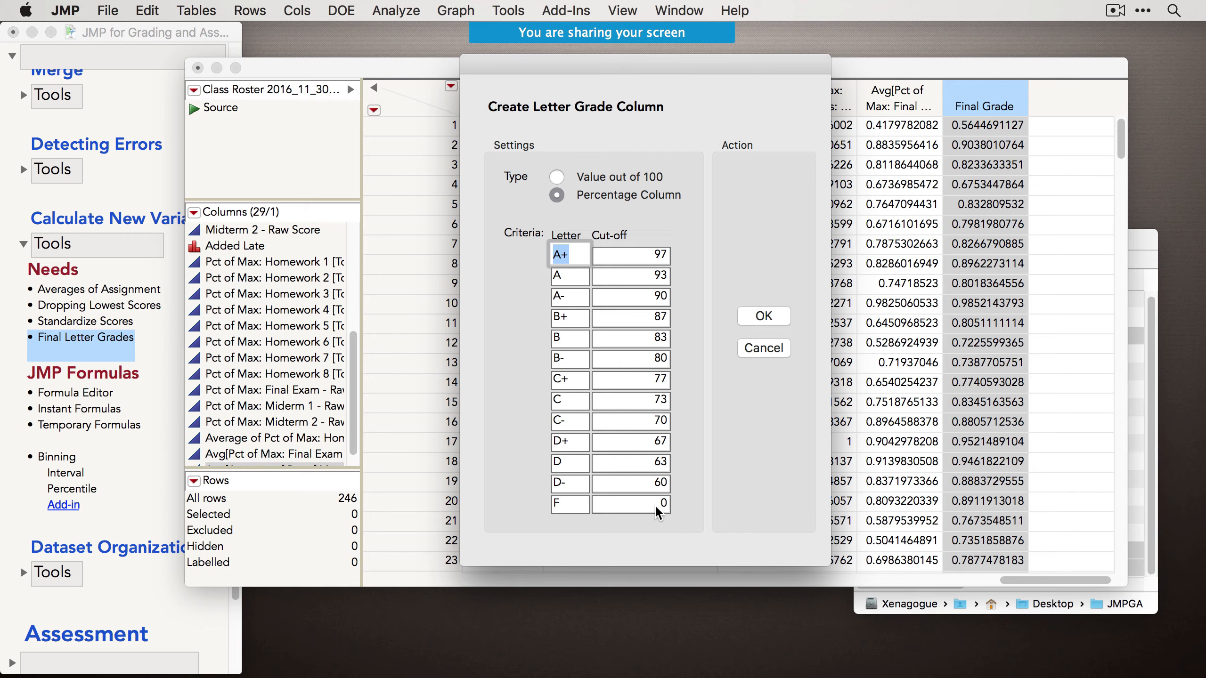
click(658, 482)
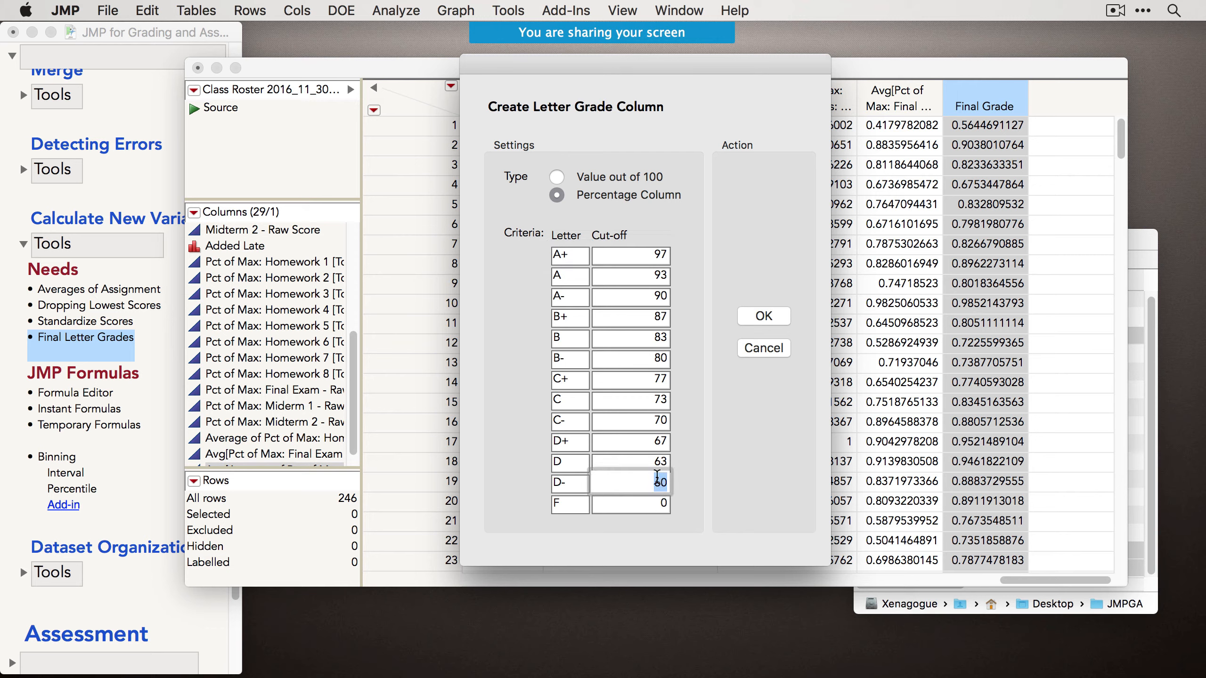
click(759, 478)
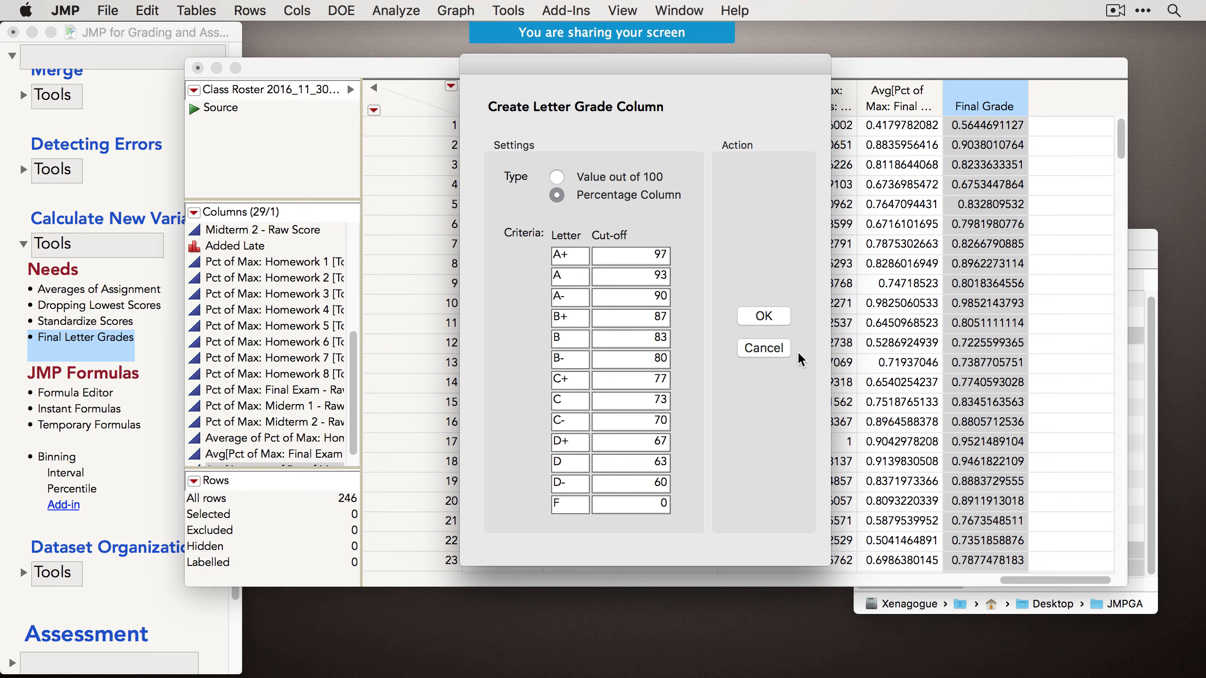
click(764, 317)
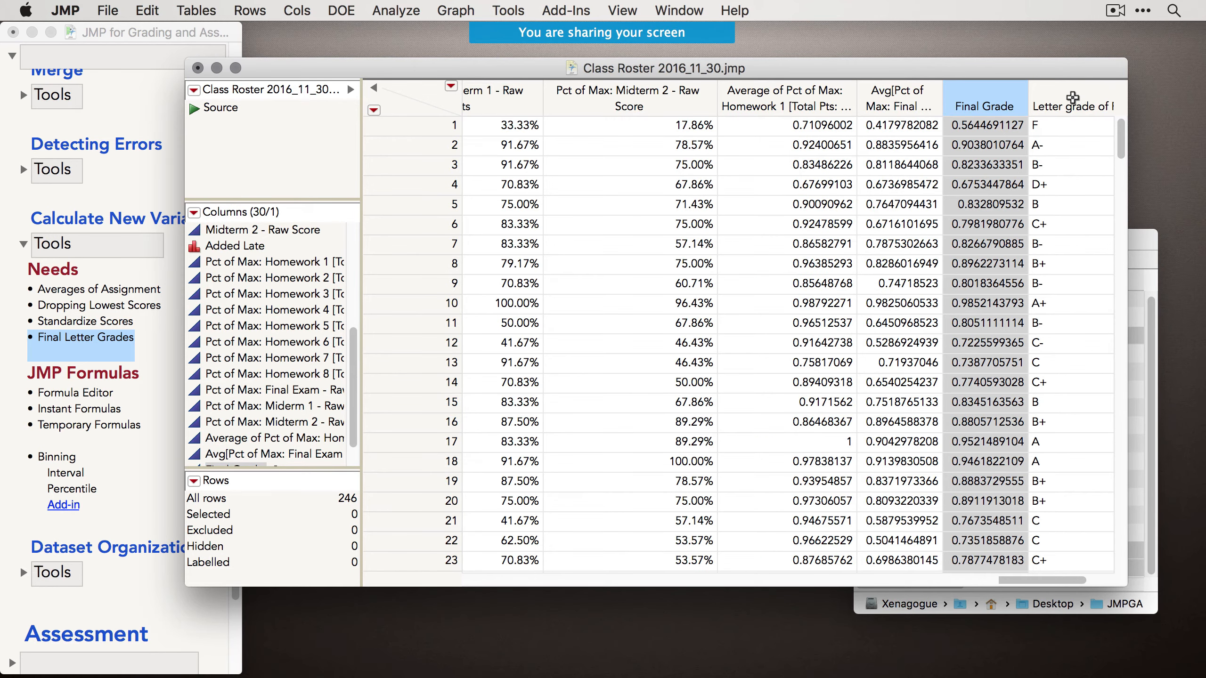
Examine the formula behind the Letter grade of Final Grade column through its last grade cut-off, and close the editor without changes.
drag(1042, 580, 1061, 580)
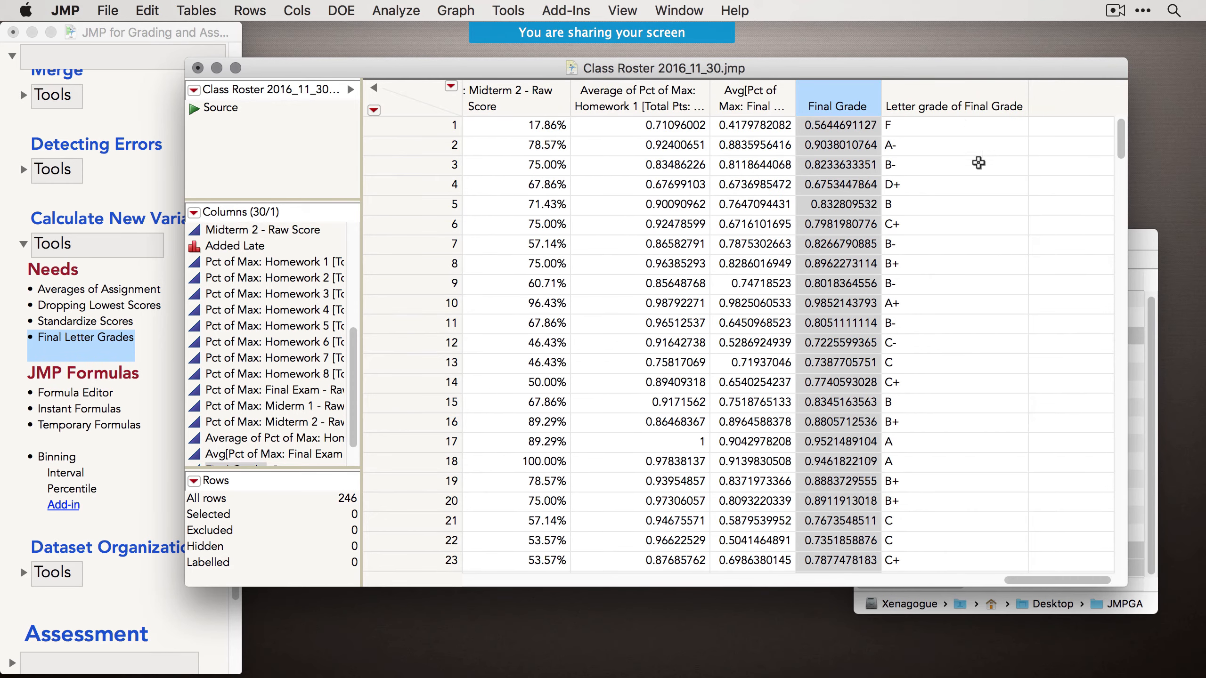
click(948, 97)
right_click(948, 97)
click(987, 158)
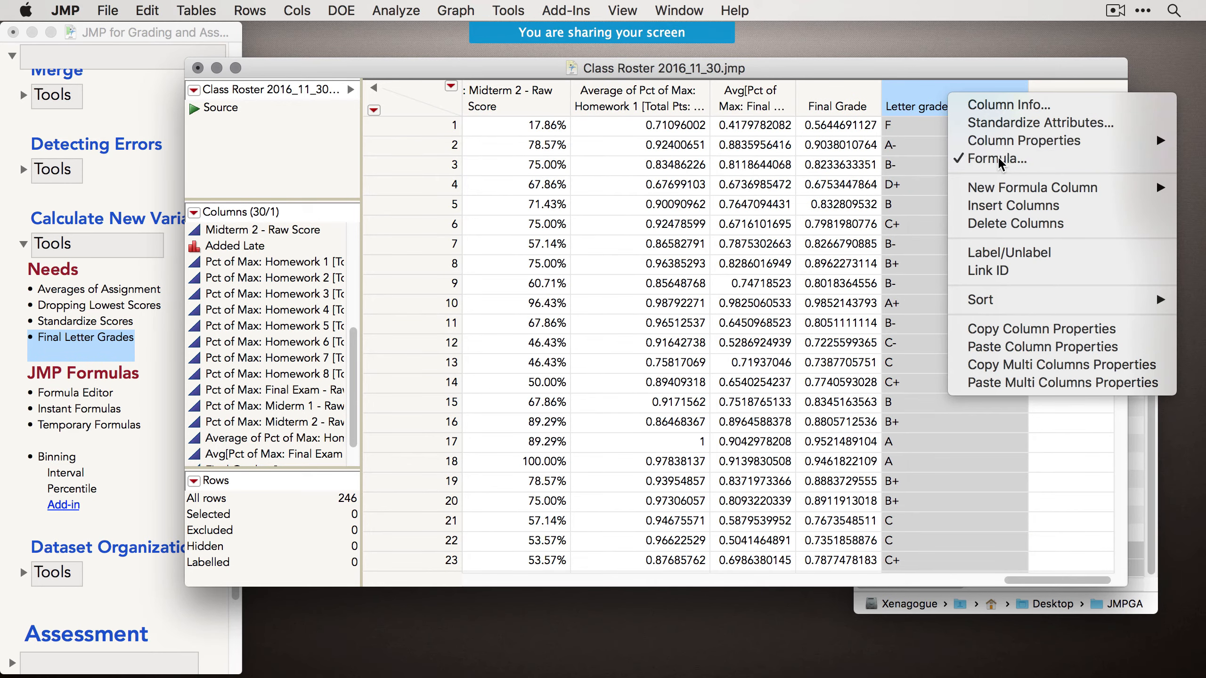
drag(660, 106, 668, 46)
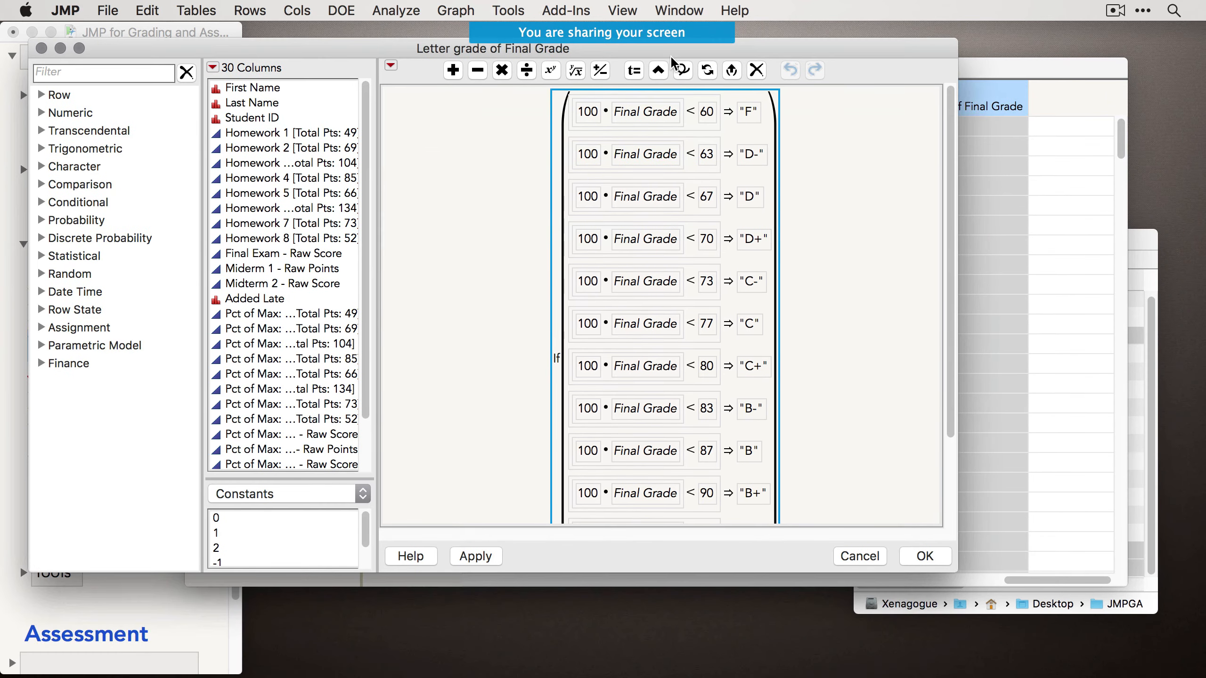
drag(957, 572, 773, 674)
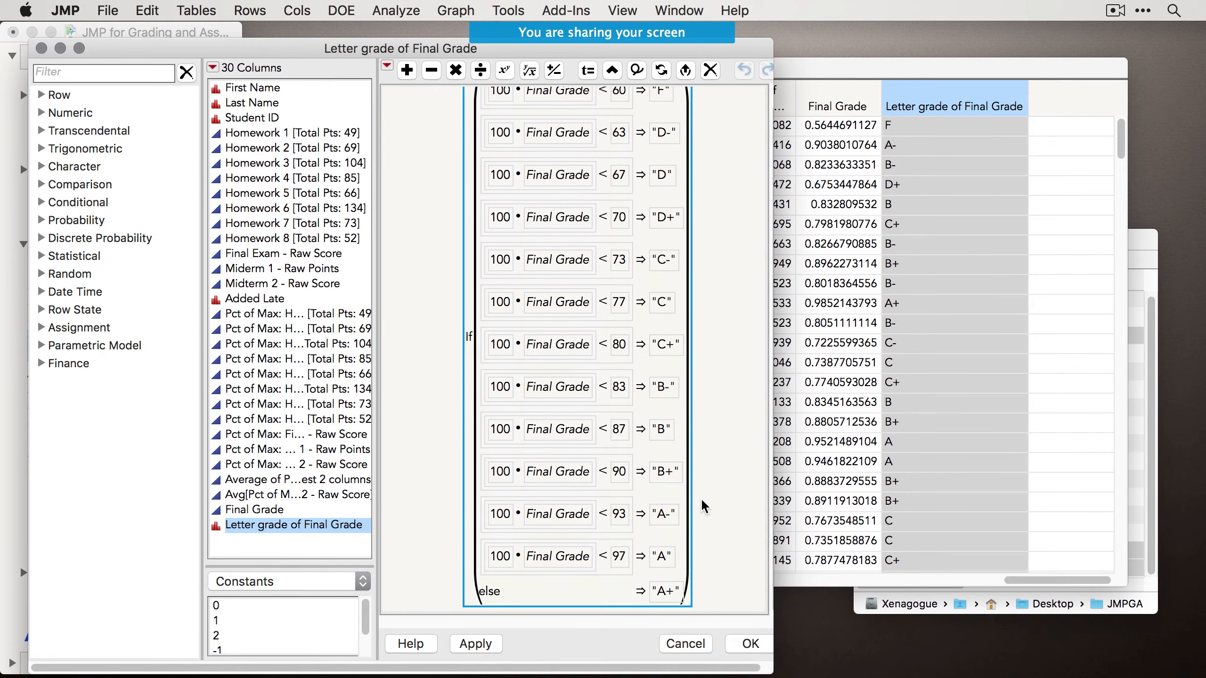
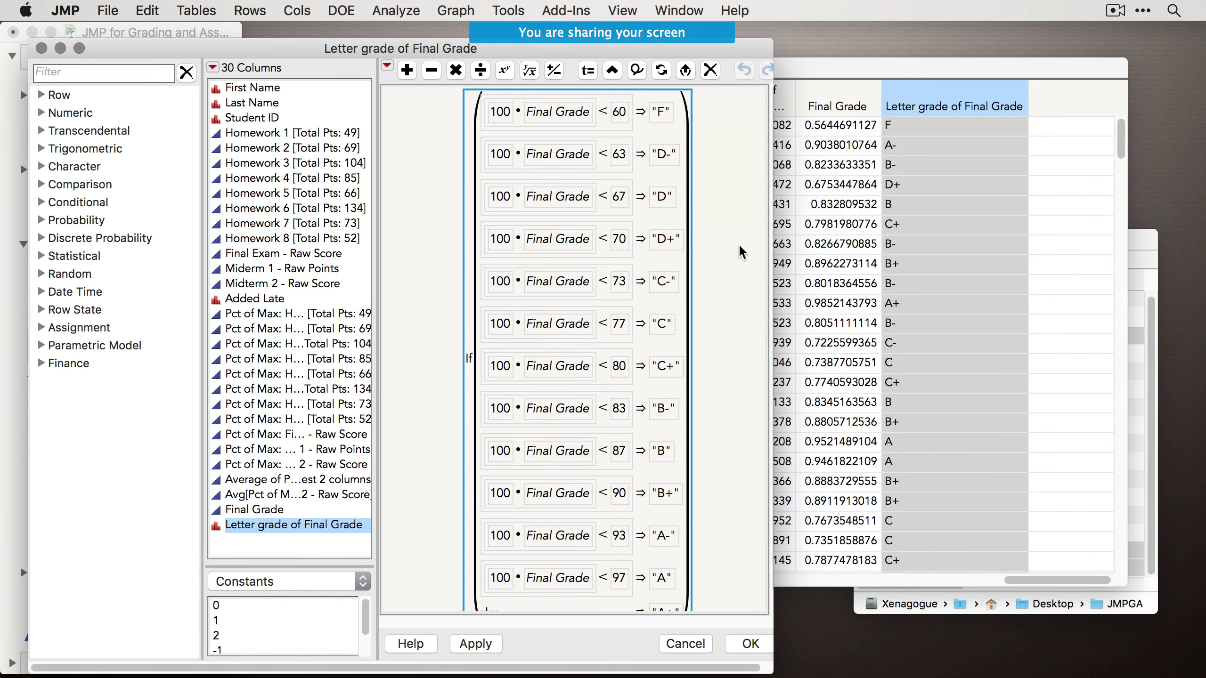
scroll(736, 251, down, 2)
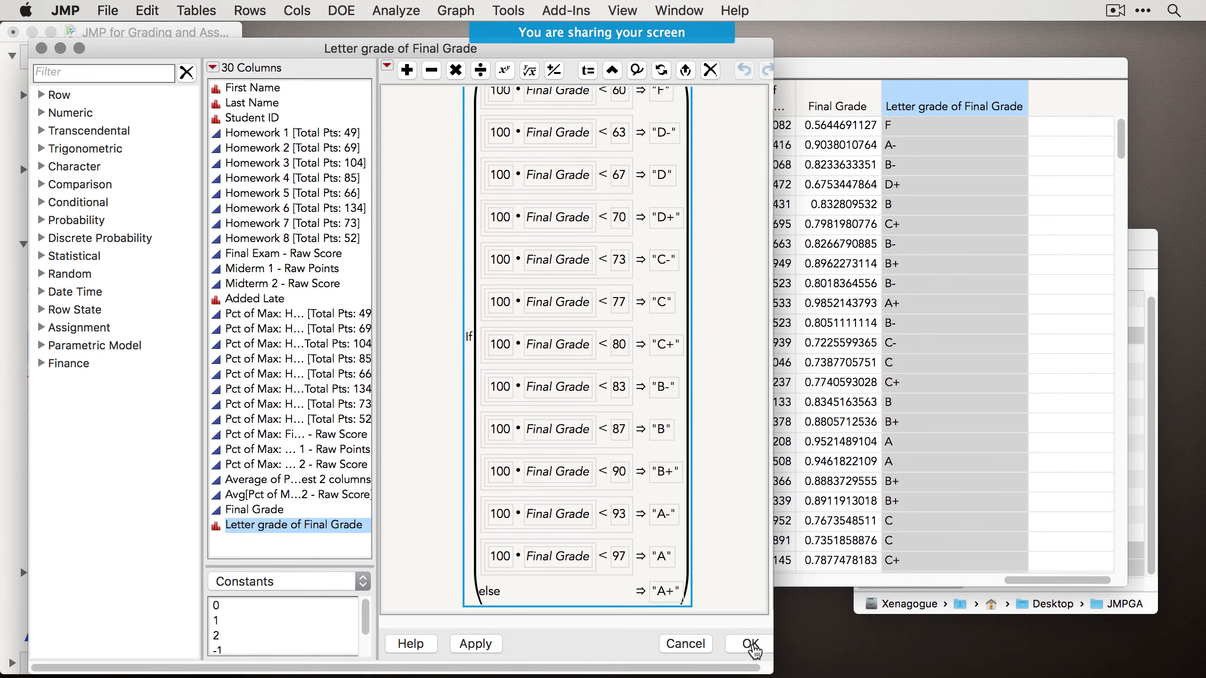
click(682, 649)
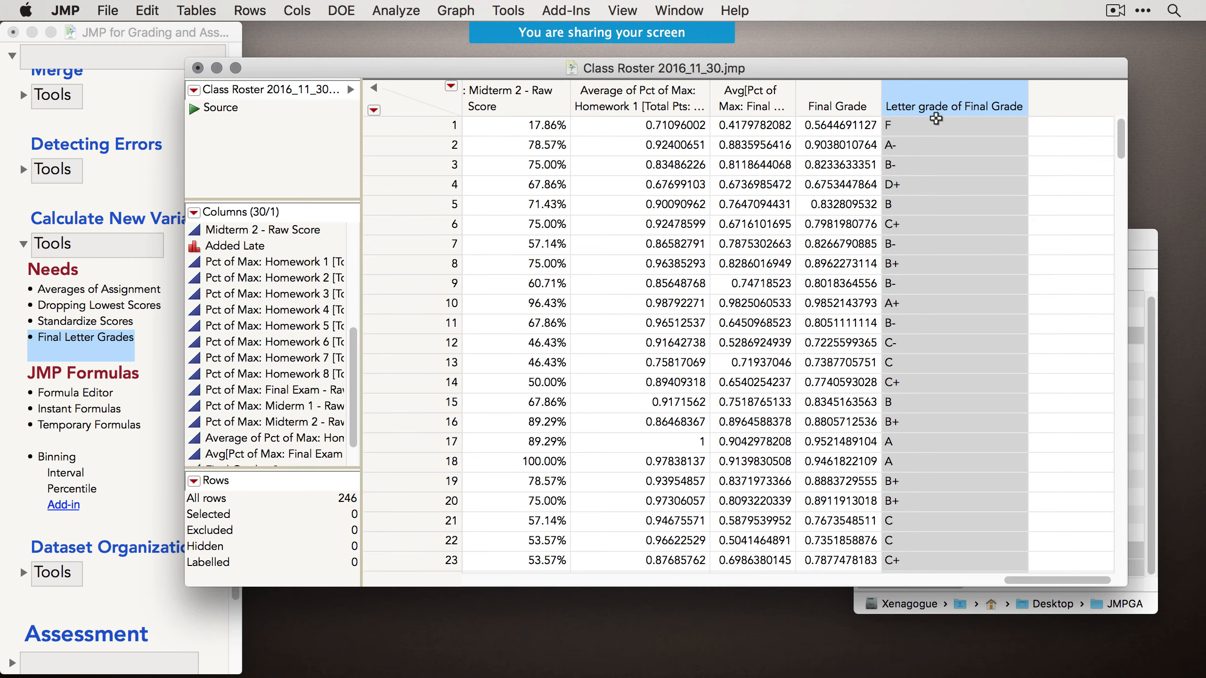
click(167, 337)
scroll(62, 63, up, 5)
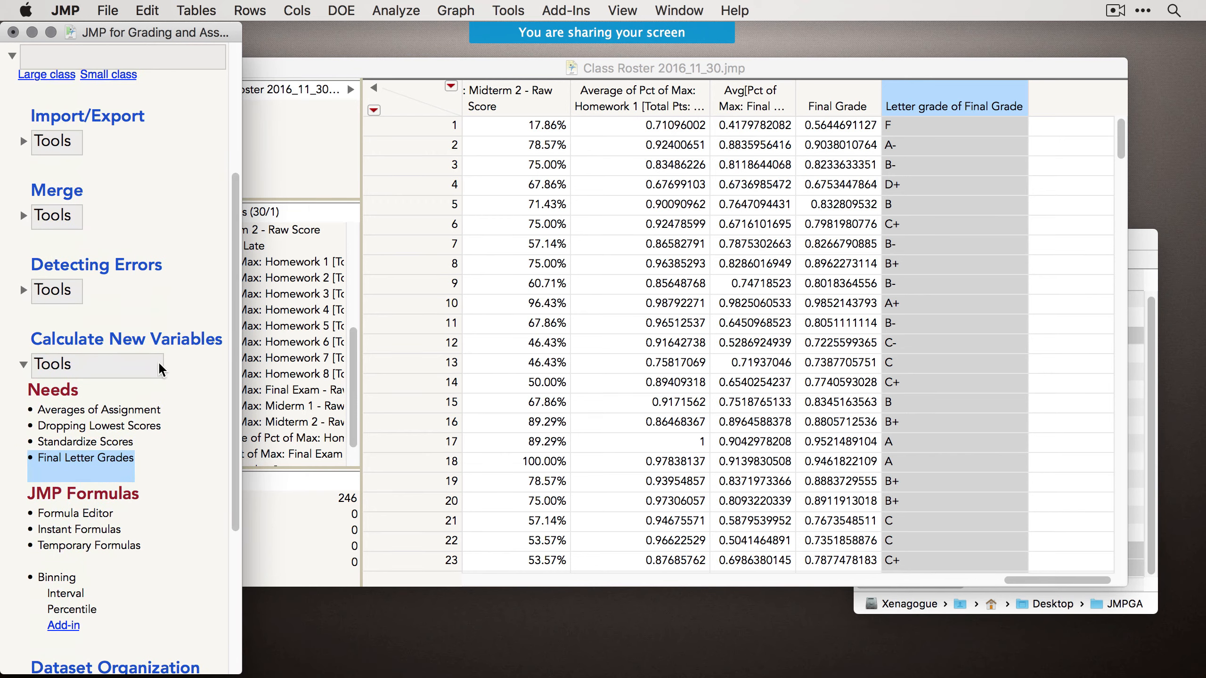
scroll(160, 363, down, 5)
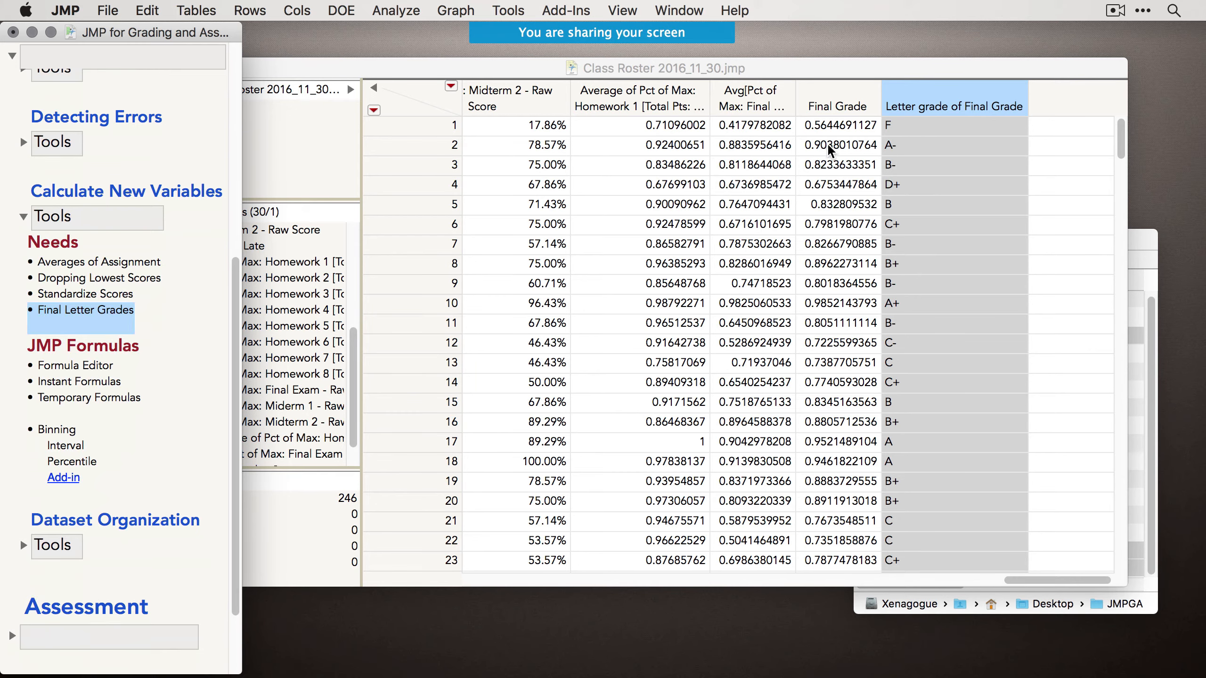
click(978, 95)
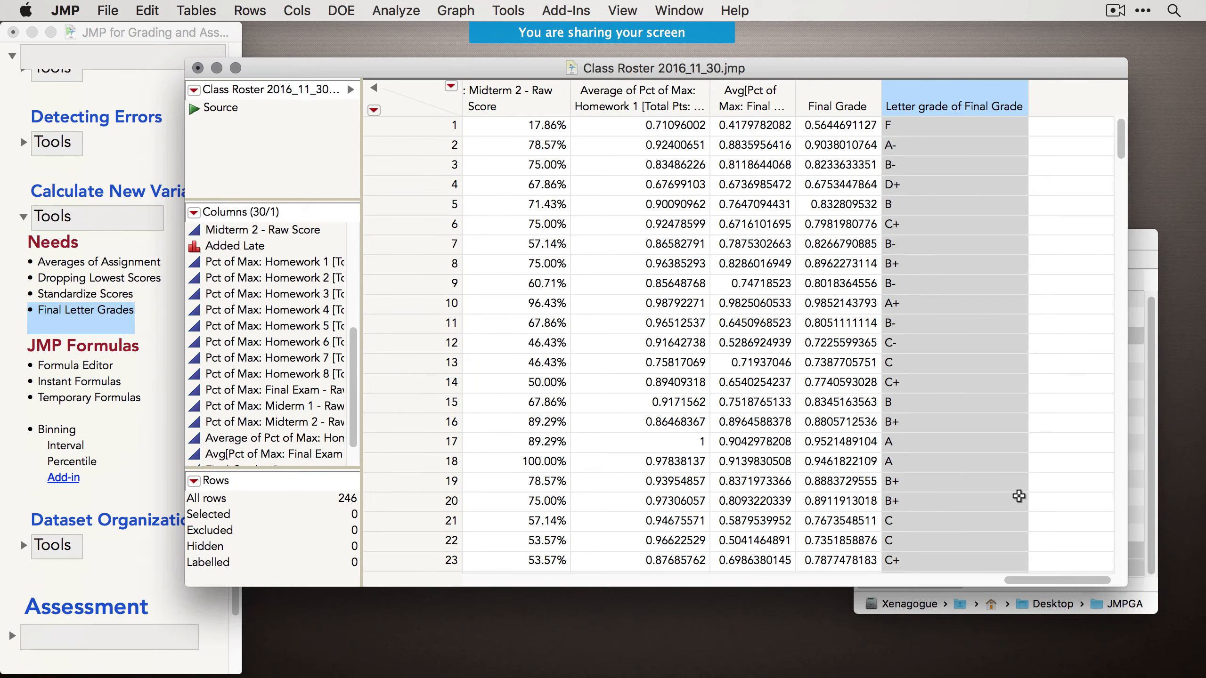
Create a subset table with all rows and only the First Name, Last Name, Student ID and Letter grade of Final Grade columns.
drag(1057, 574, 513, 565)
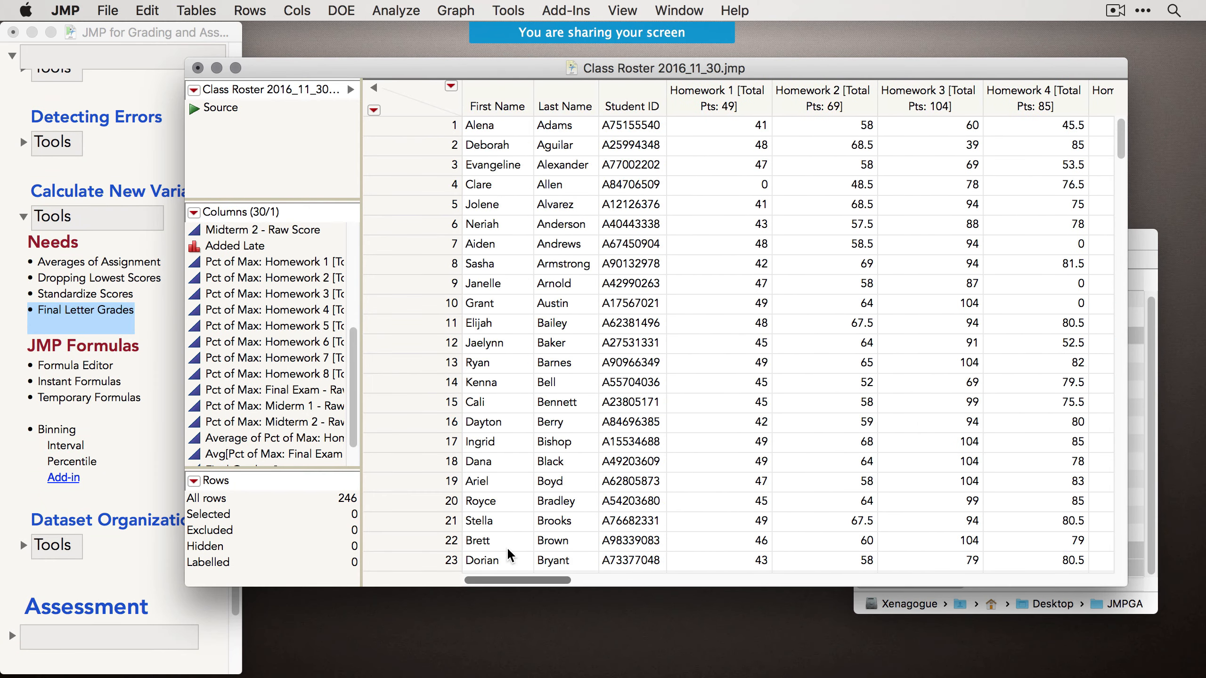
drag(627, 98, 470, 97)
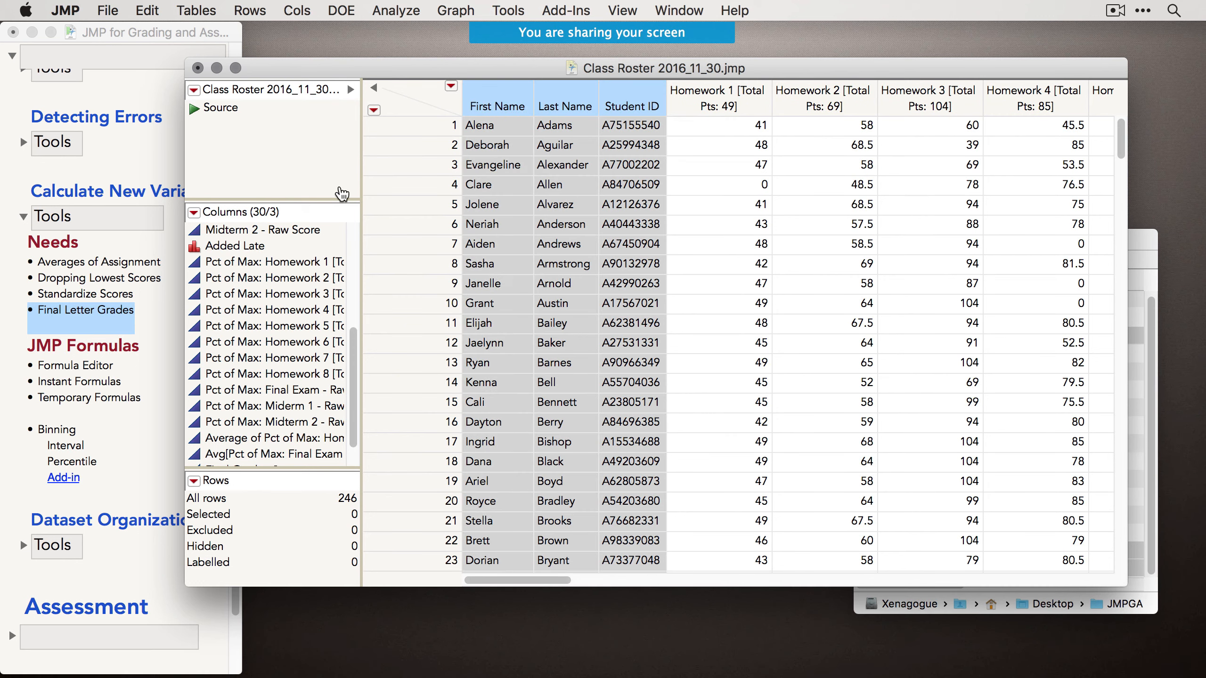
scroll(339, 417, down, 2)
super+click(303, 455)
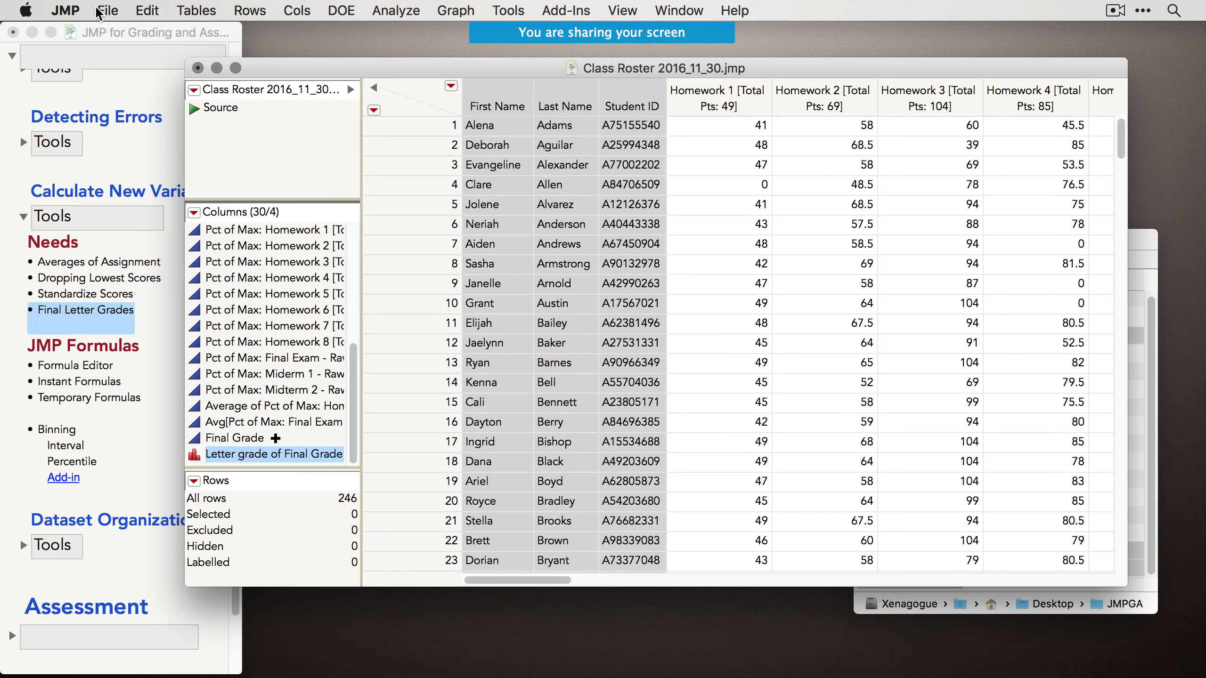
click(220, 10)
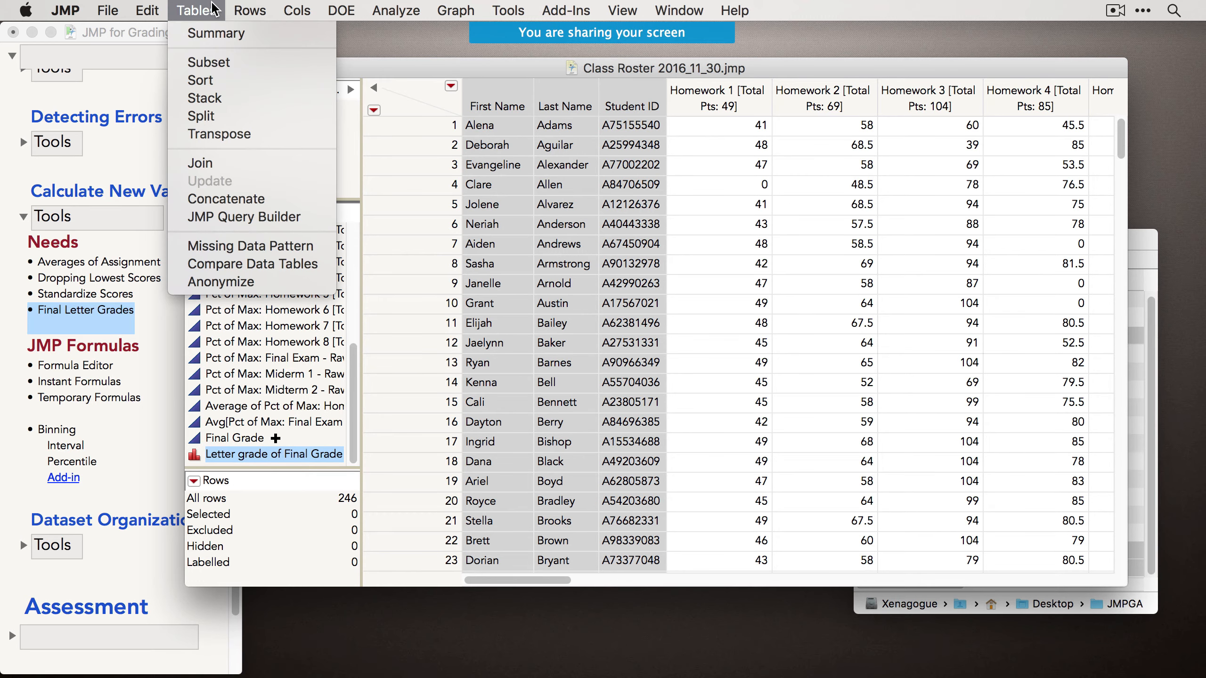
click(233, 65)
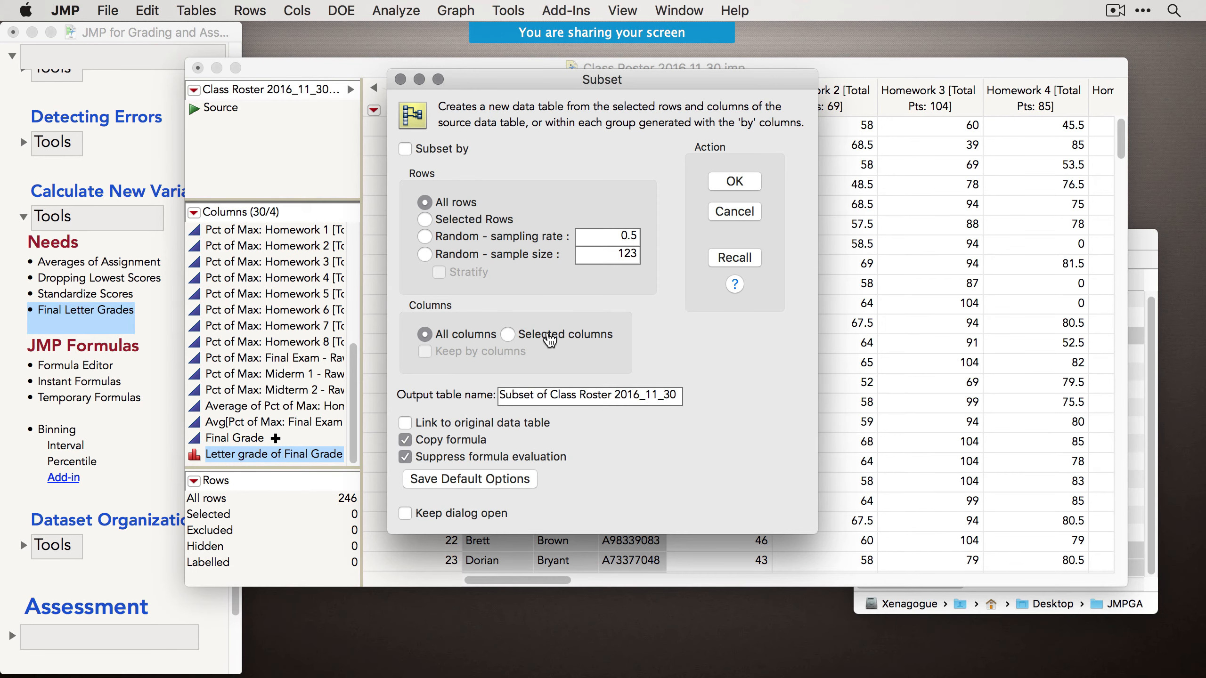
click(528, 336)
click(756, 183)
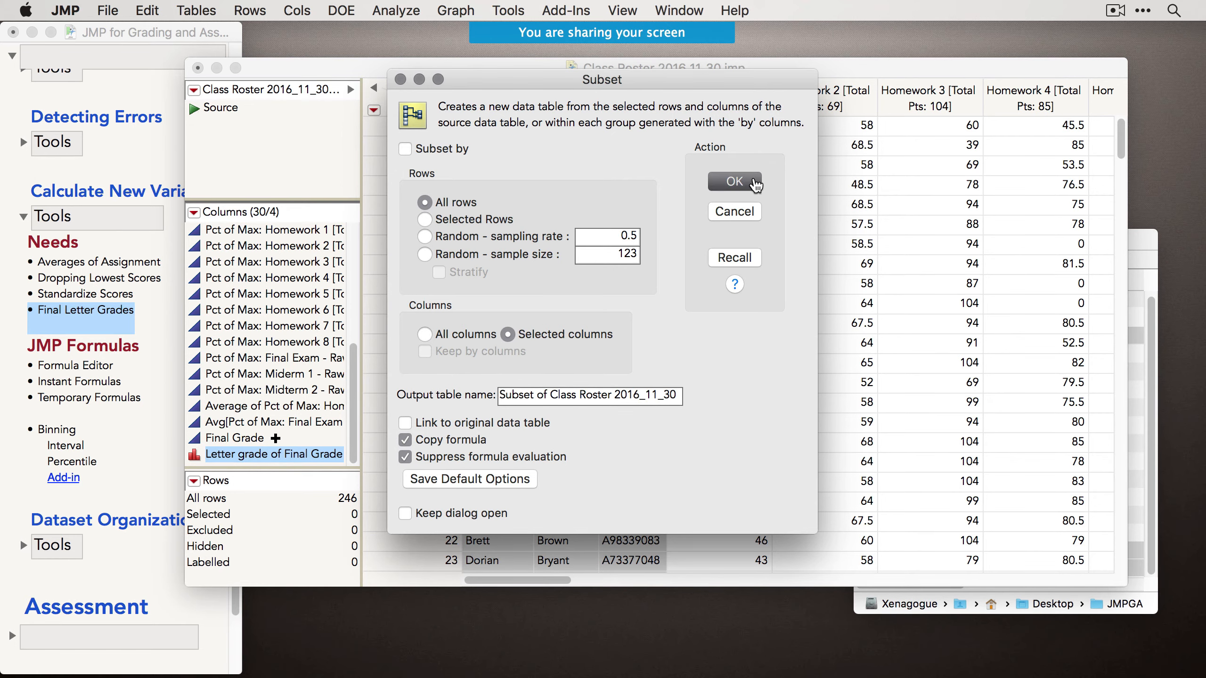
drag(602, 127, 546, 221)
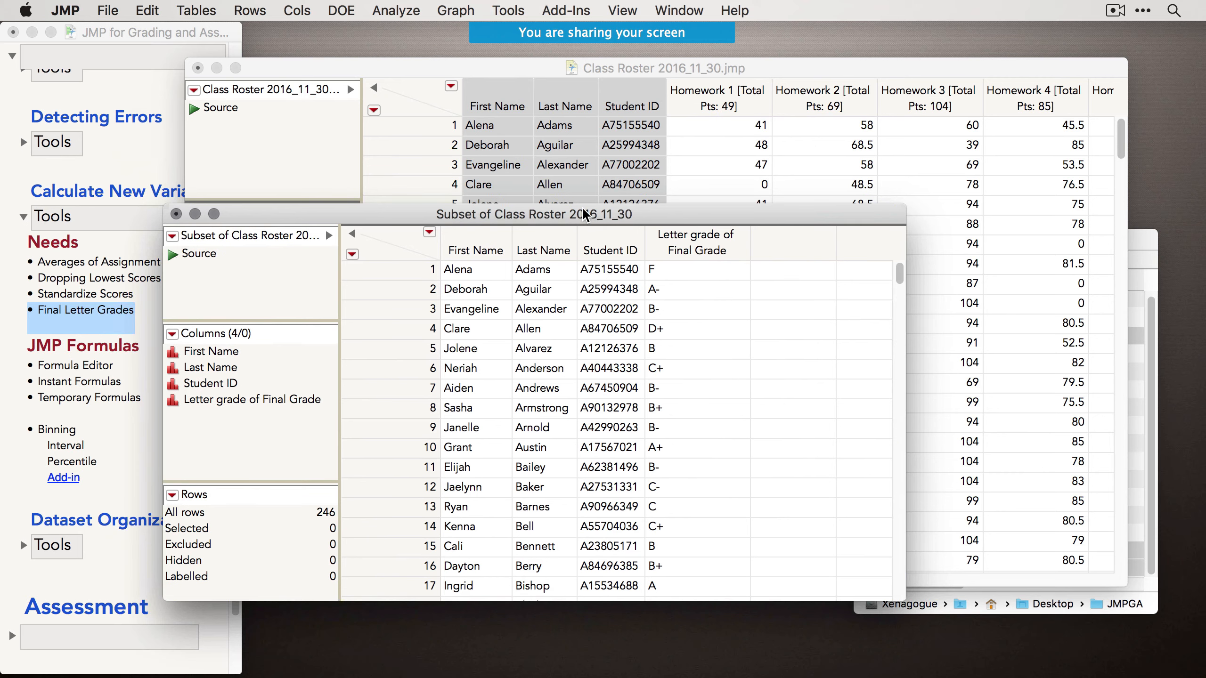
Look at the export command for the subset table, and close the subset to return to the class roster.
click(108, 12)
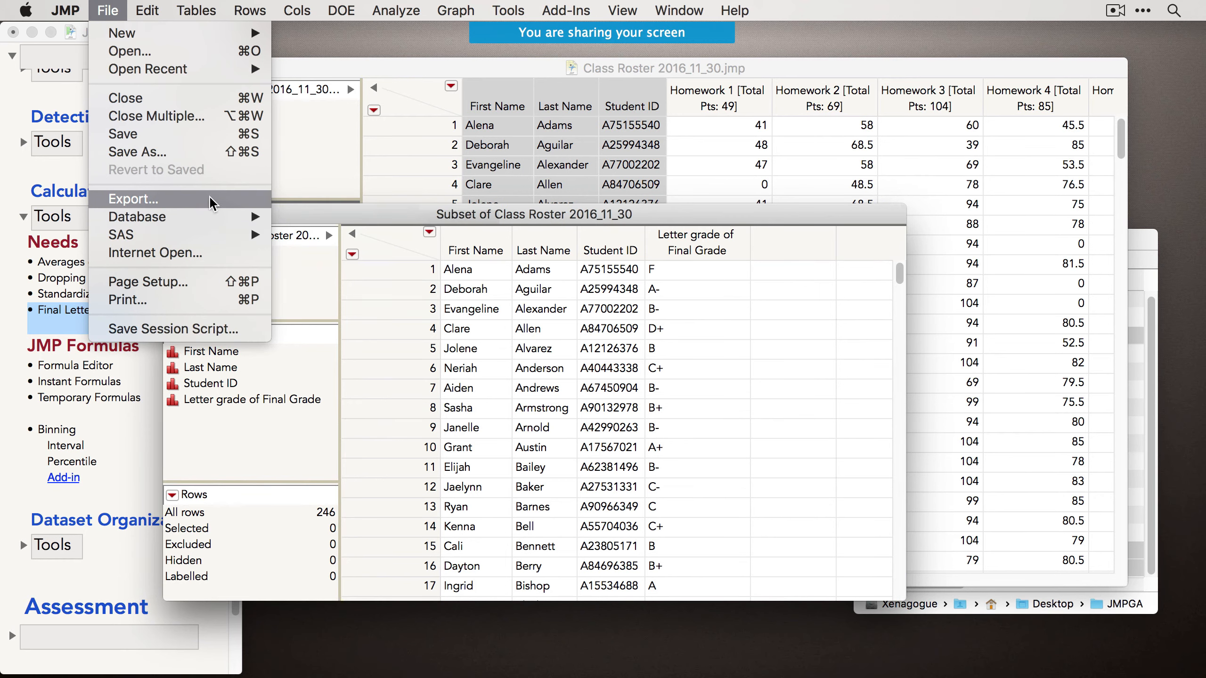
click(401, 213)
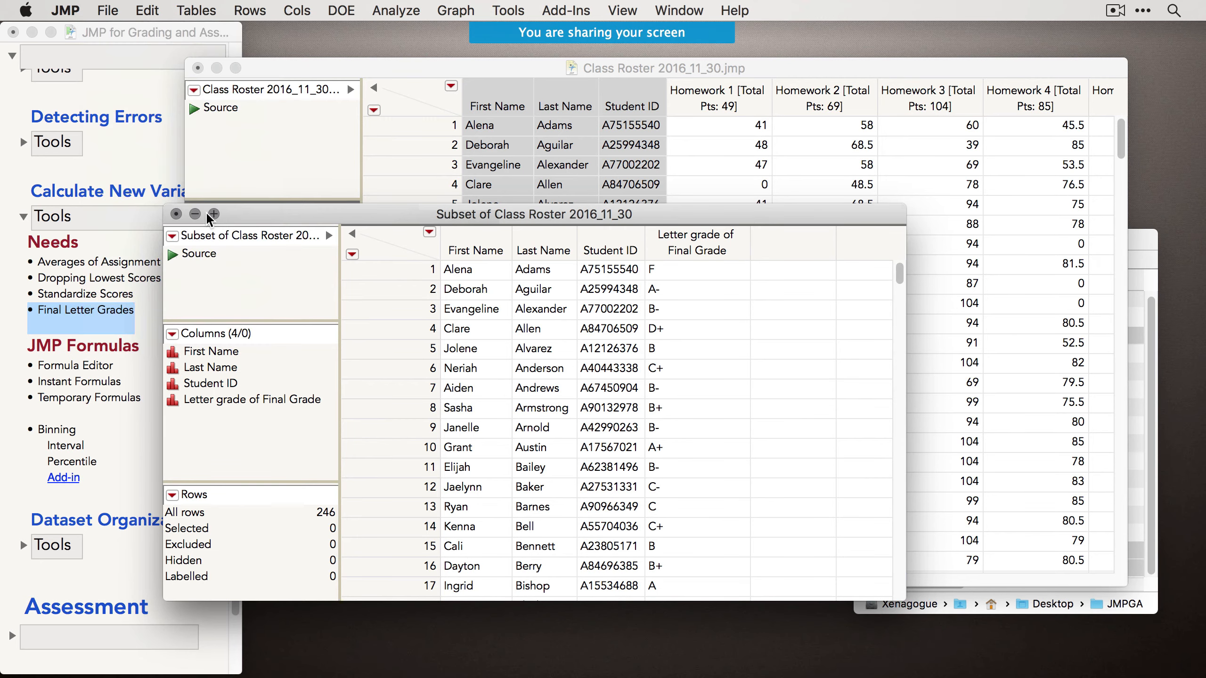
click(176, 214)
click(478, 321)
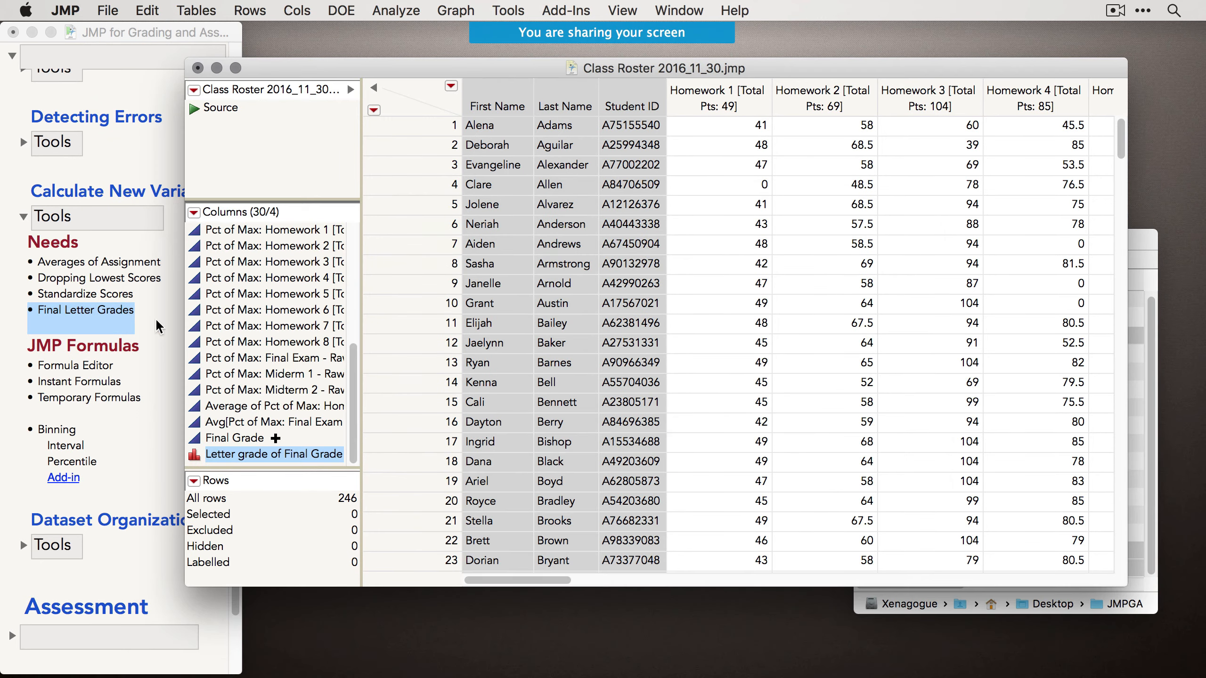
Collapse the Calculate New Variables tools in the grading journal and expand the Dataset Organization tools.
click(137, 369)
click(22, 217)
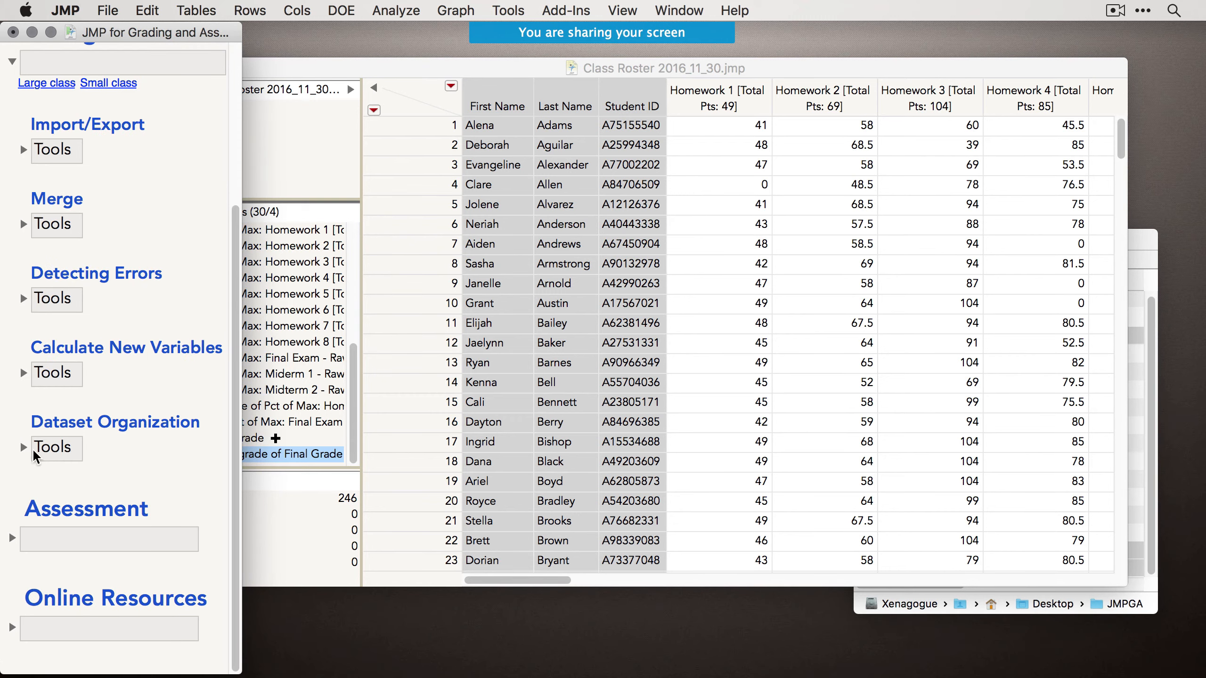
click(23, 448)
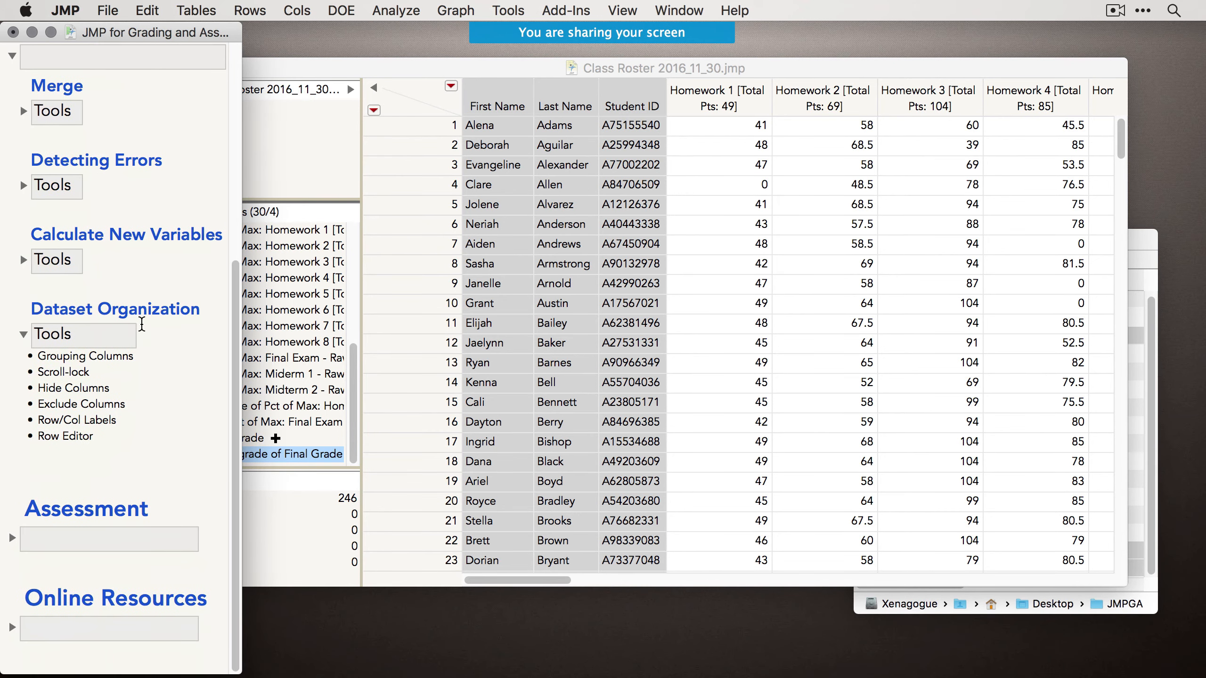
Widen the class roster's column list and group the raw Homework 1 to Homework 8 columns.
click(313, 328)
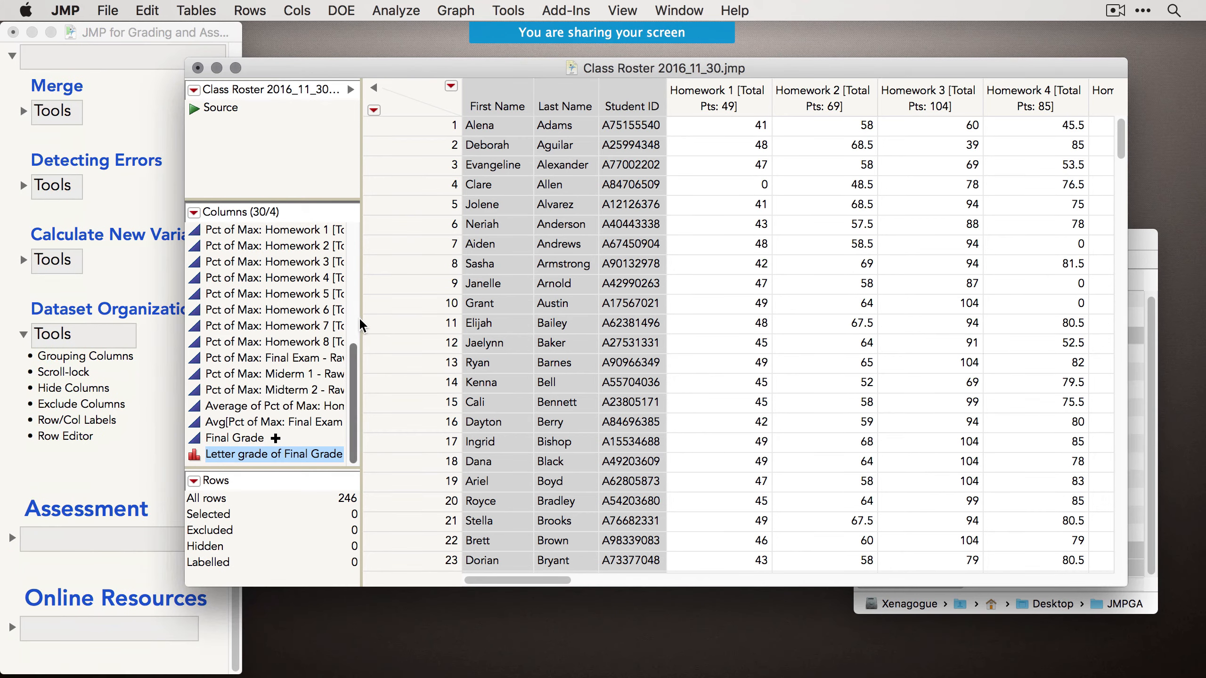
drag(363, 321, 485, 324)
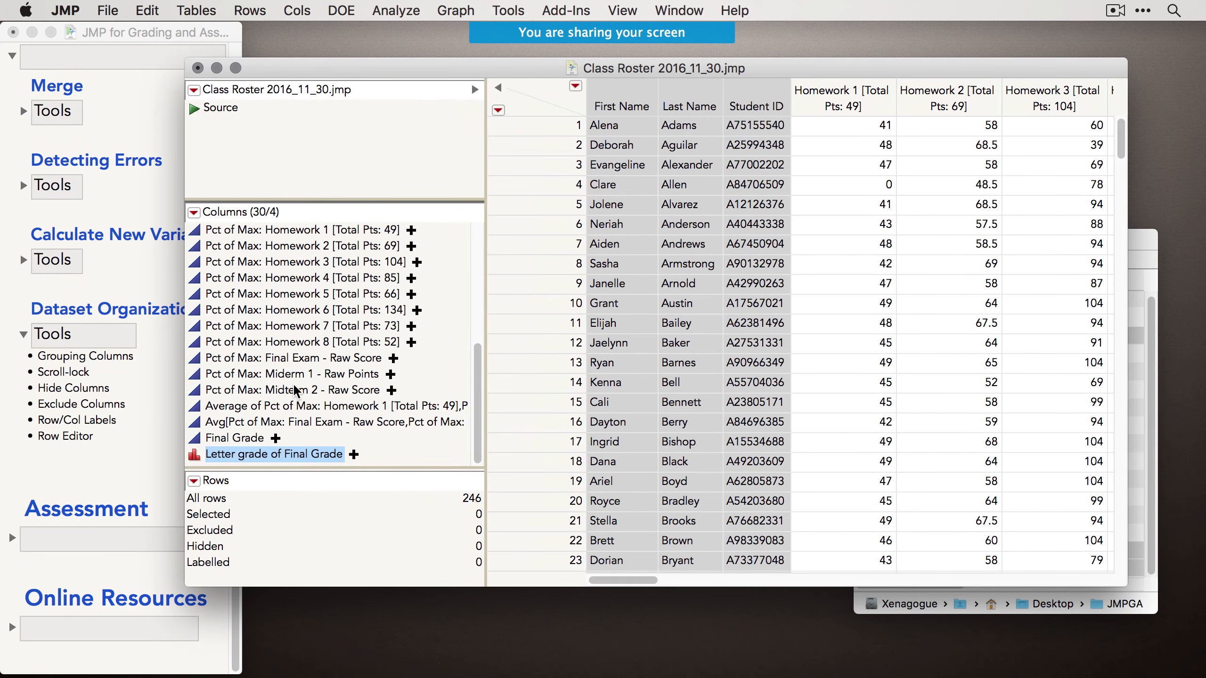
scroll(297, 384, up, 10)
click(314, 275)
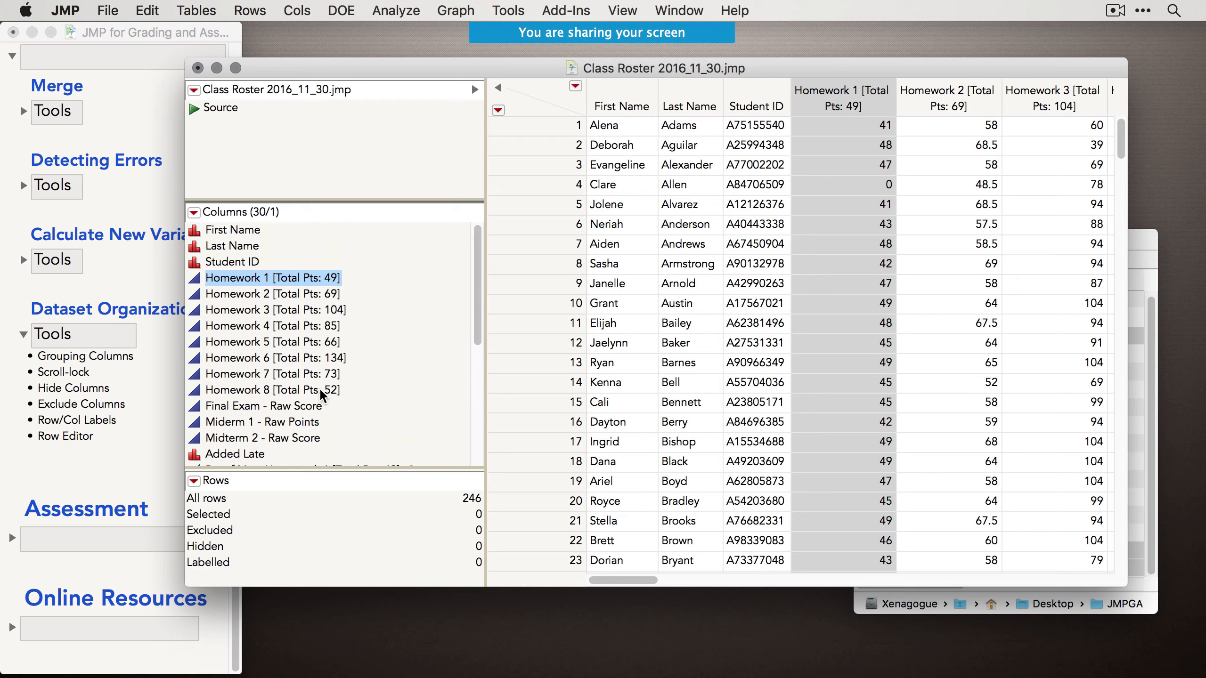
shift+click(257, 388)
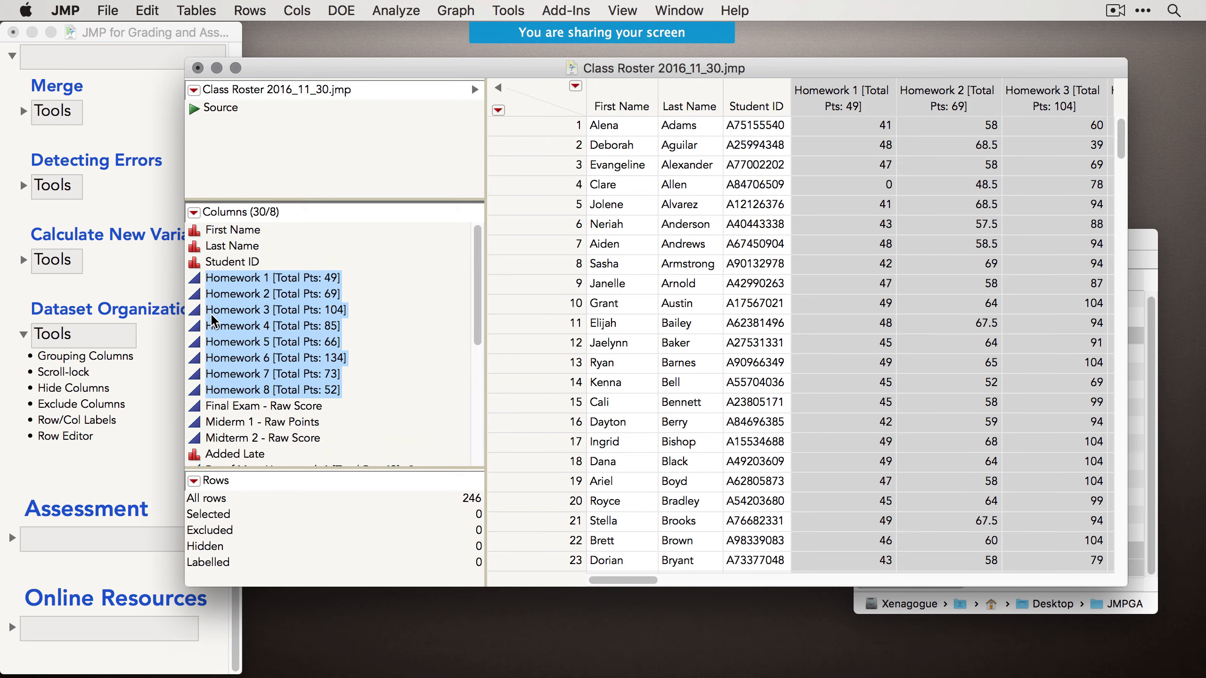
right_click(246, 309)
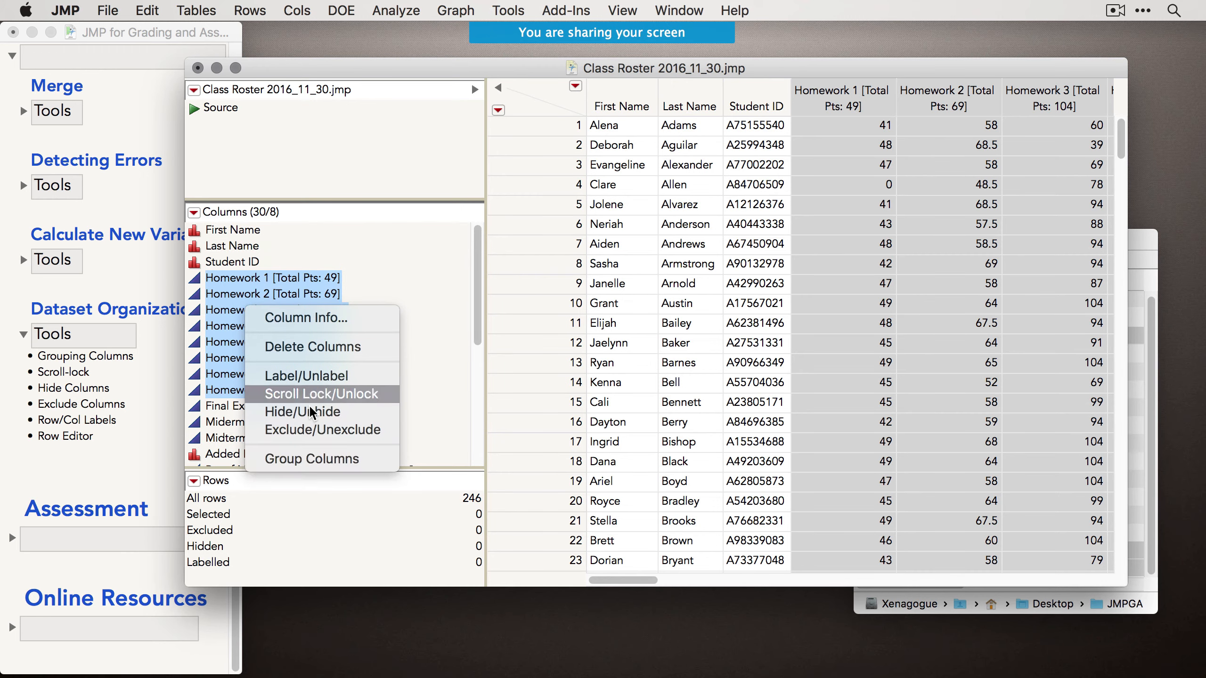
click(313, 458)
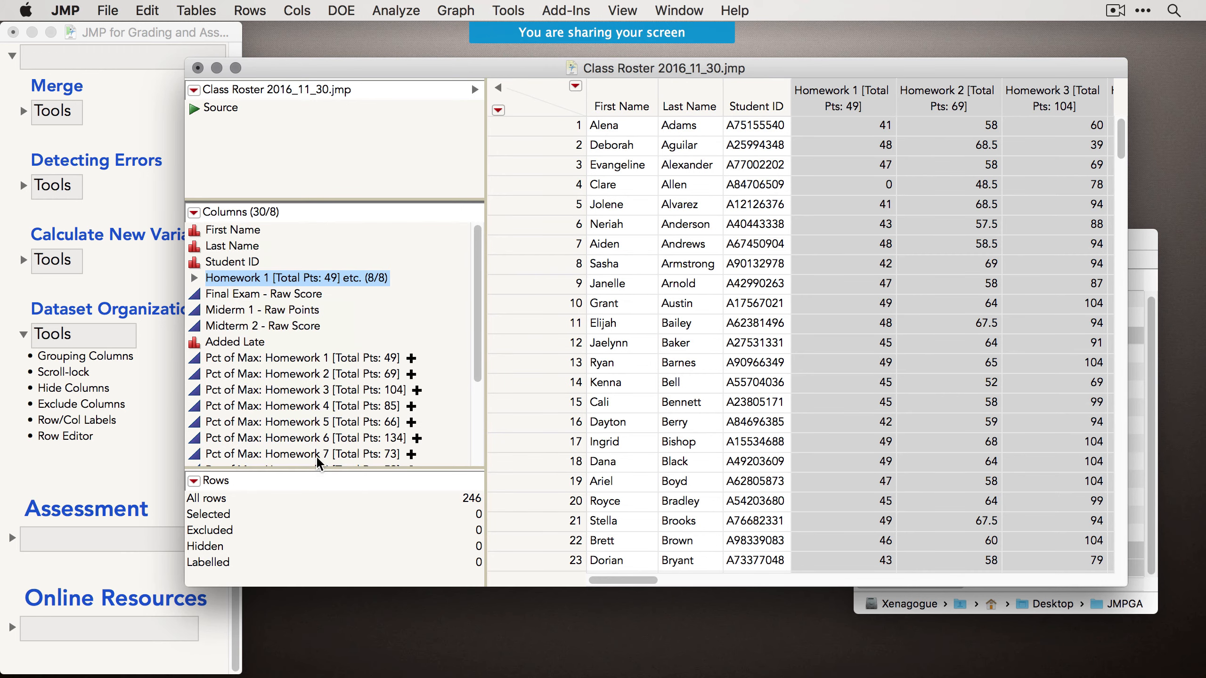
Rename the new homework column group as Homework Raw.
click(194, 279)
click(194, 279)
double_click(225, 280)
text(Ho)
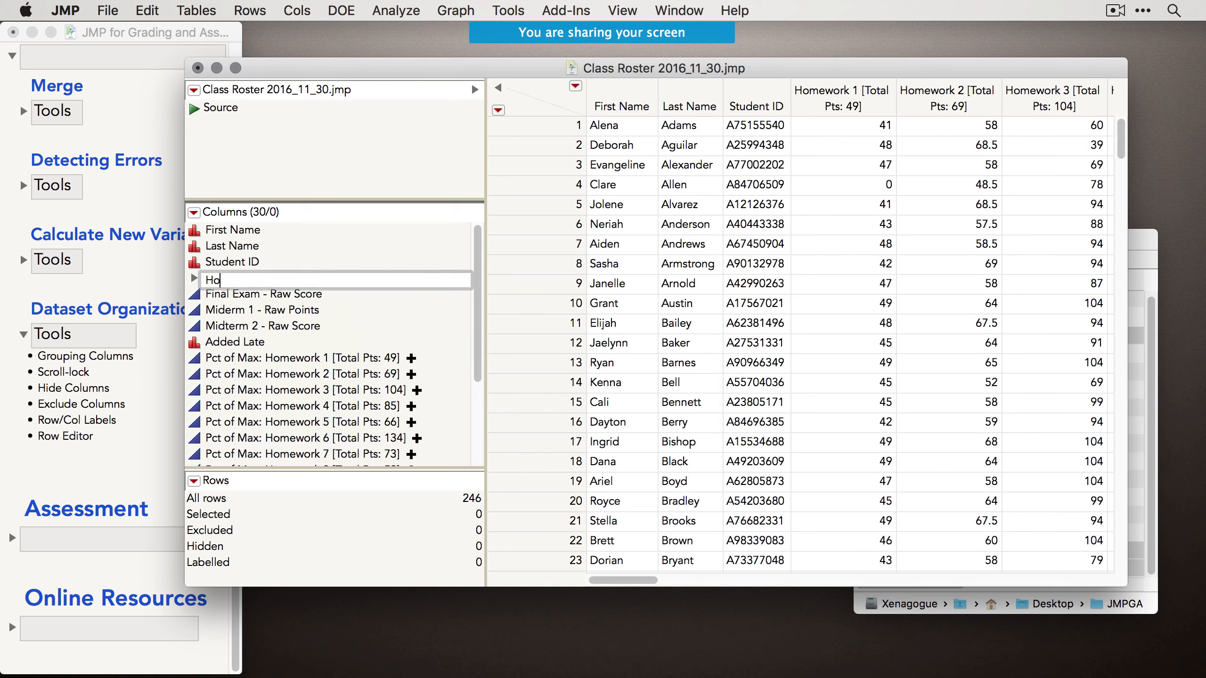
text(mework Raw)
key(Return)
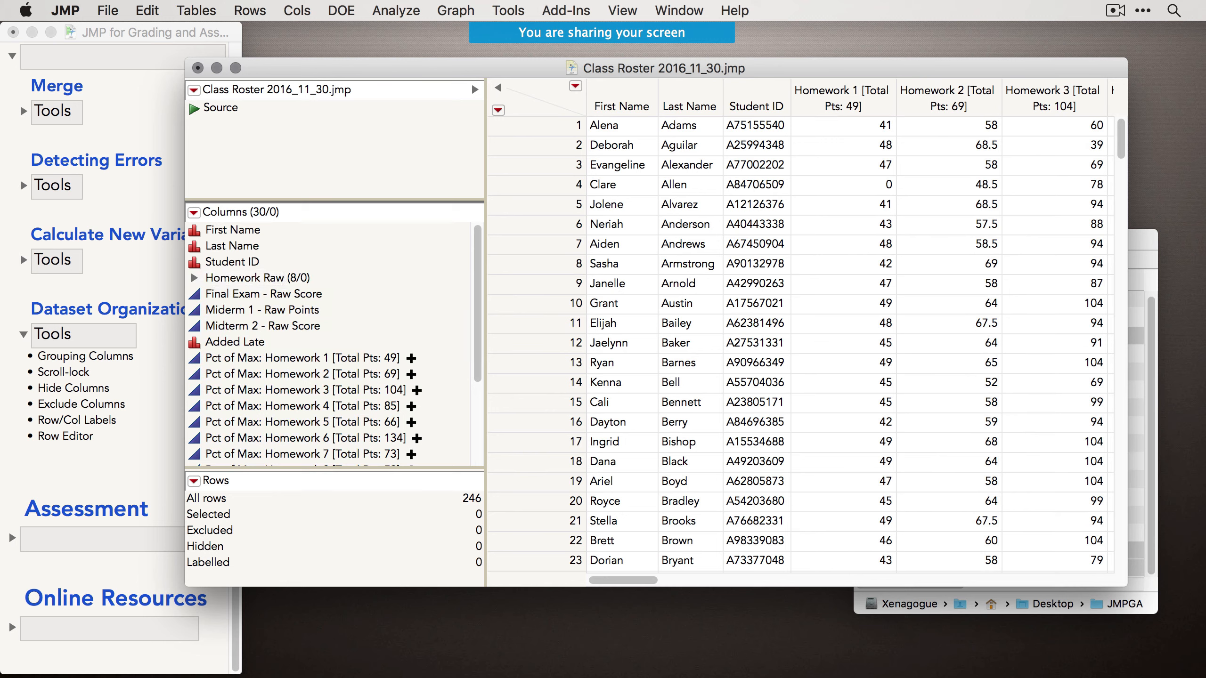
Hide the Homework Raw column group in the class roster table and shift the table window slightly aside.
right_click(228, 279)
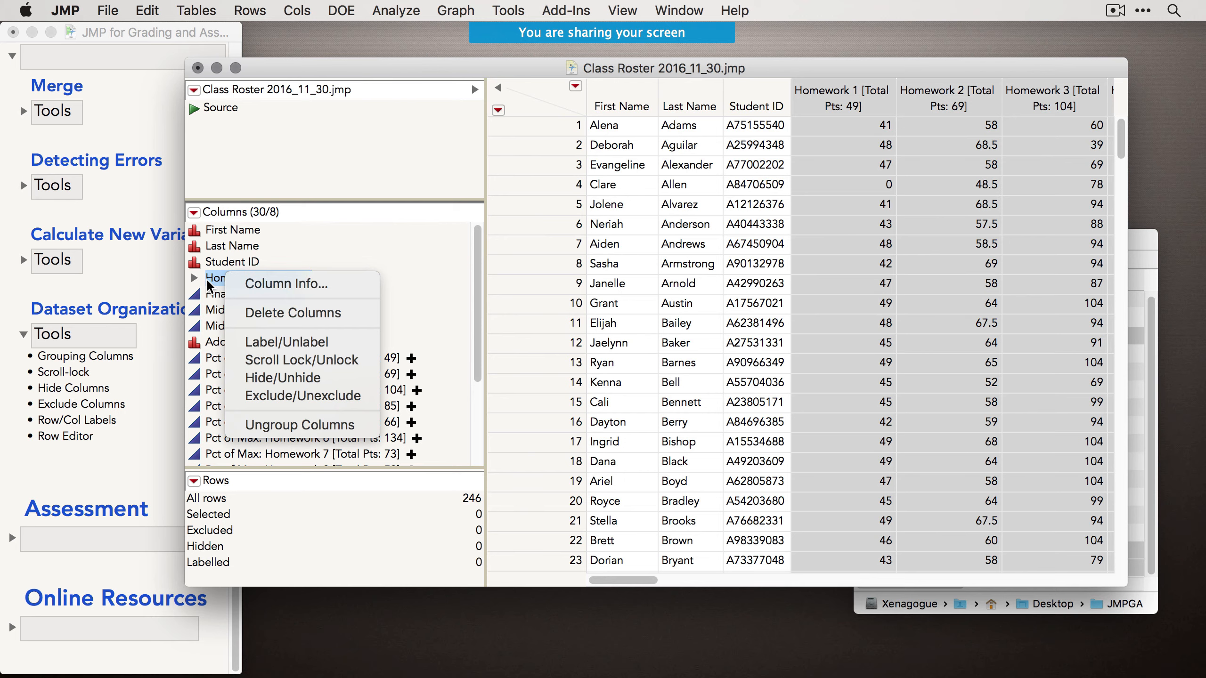
click(282, 376)
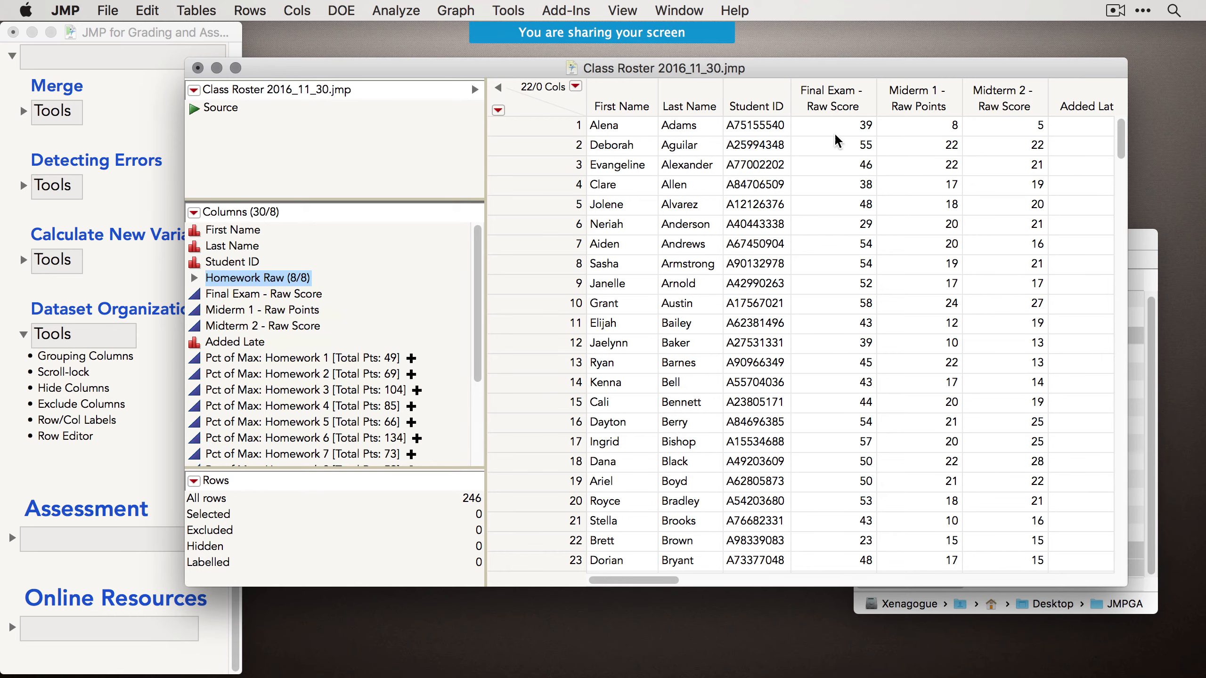
drag(697, 69, 654, 72)
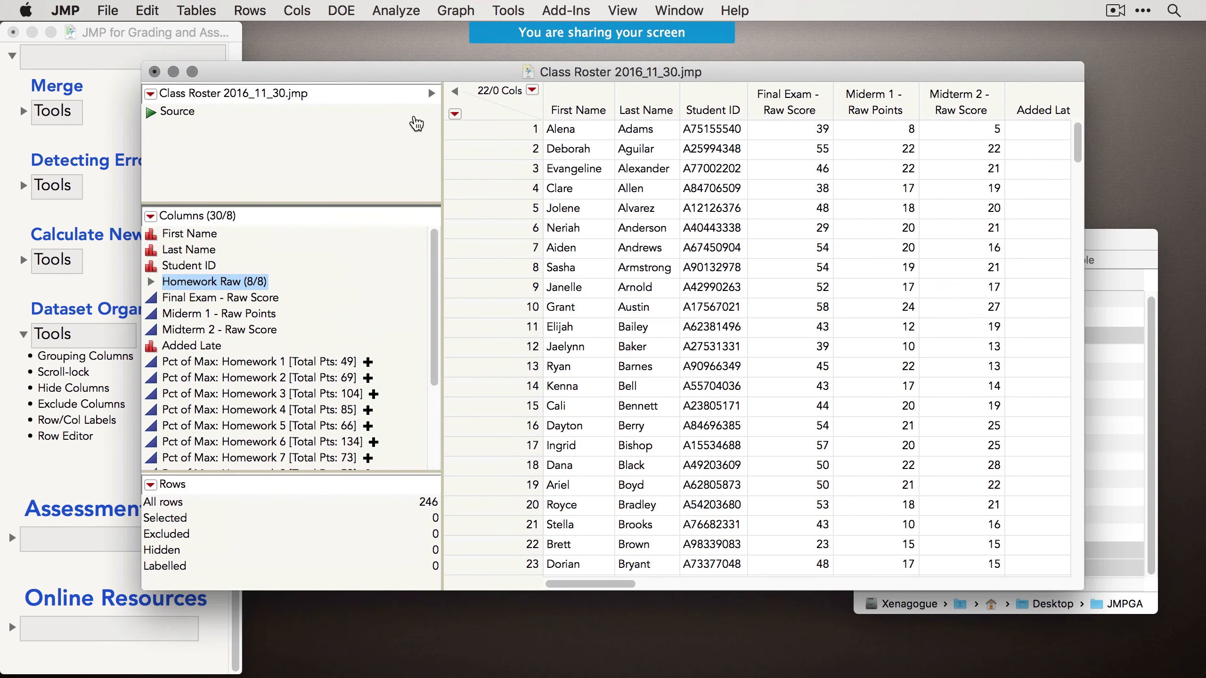
Check how the Homework Raw group appears among the selectable columns of the Distribution launch dialog, without running the analysis.
click(398, 11)
click(410, 33)
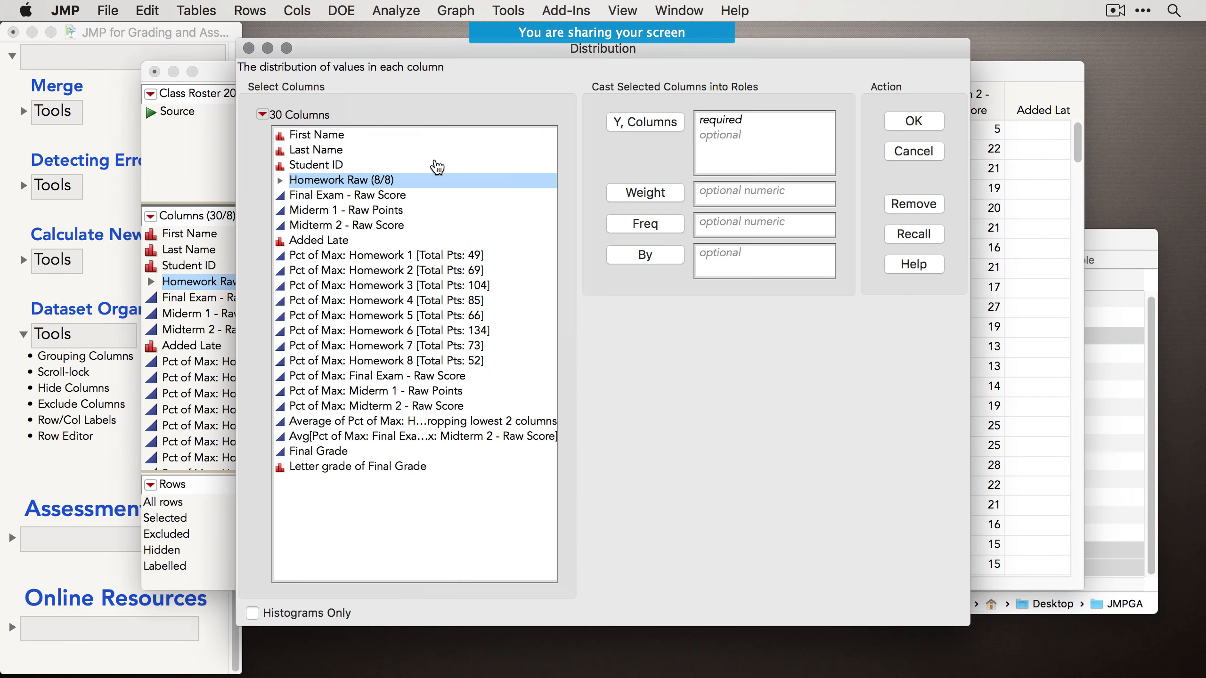
click(280, 180)
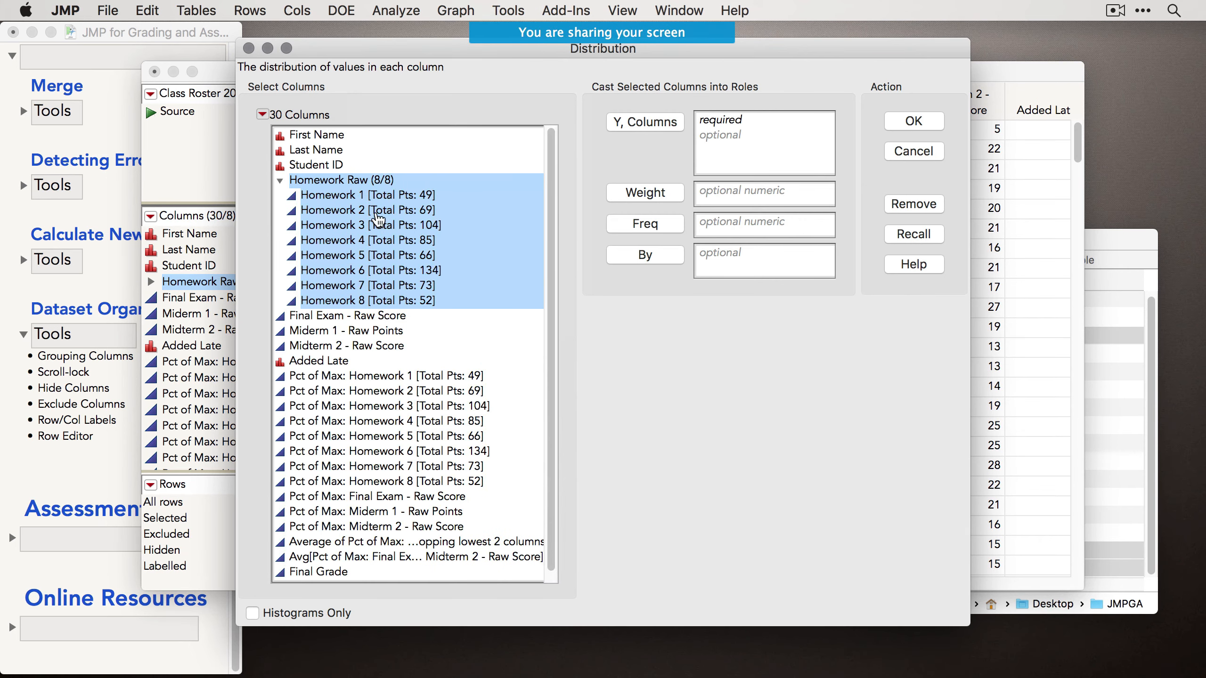
click(280, 180)
click(917, 154)
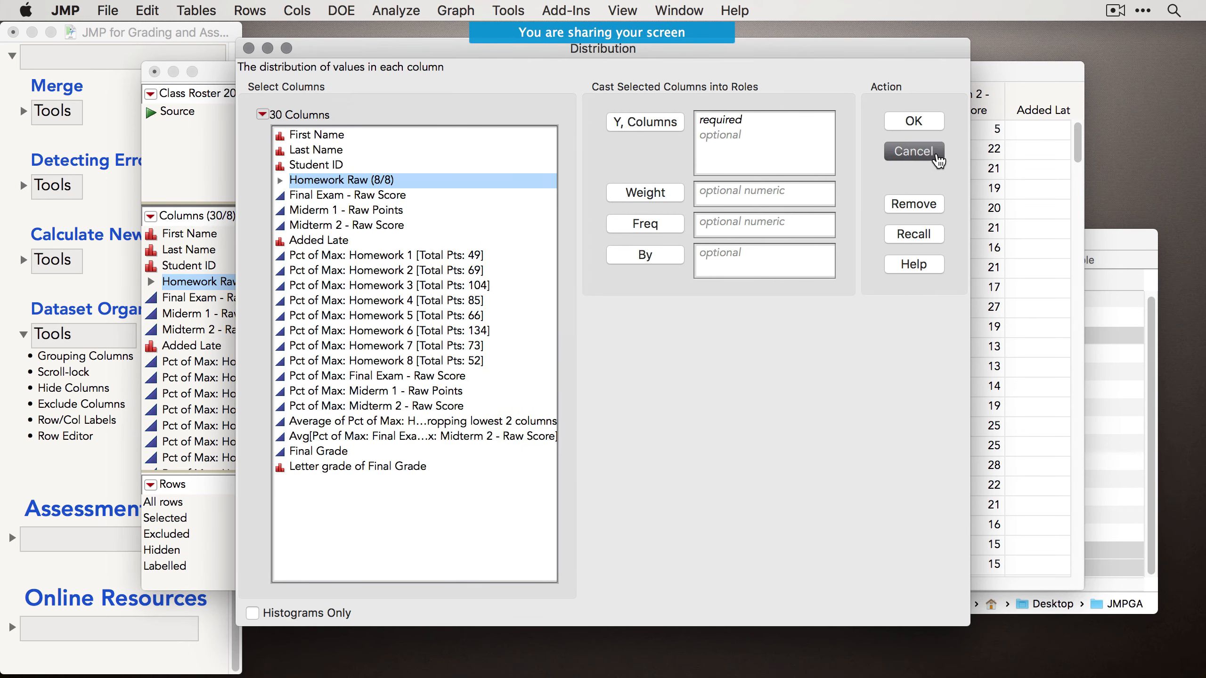
Exclude the Homework Raw column group from analyses and check the markers on its member columns.
right_click(216, 284)
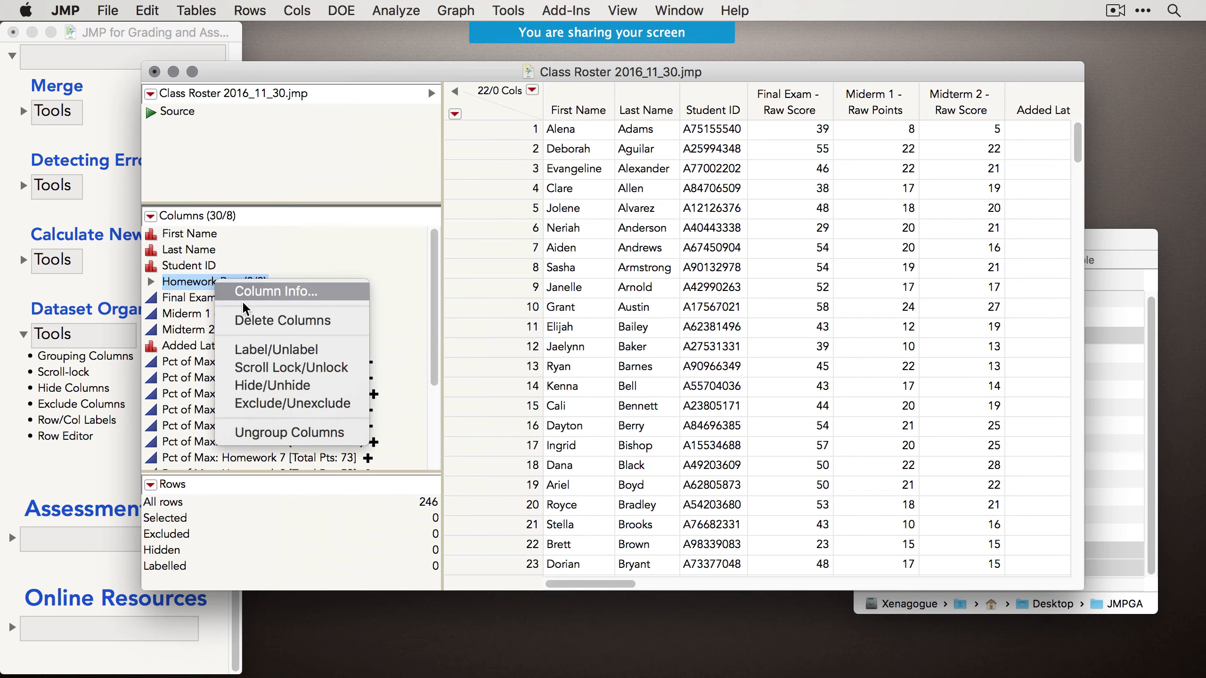
click(314, 403)
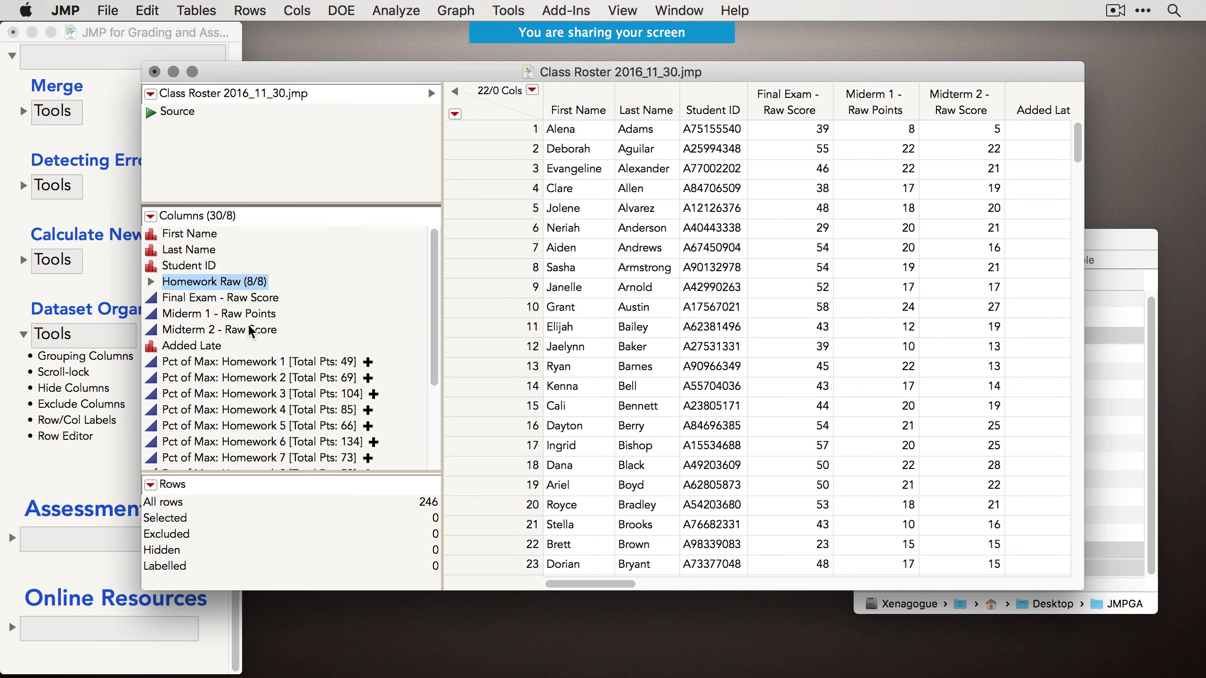
click(151, 284)
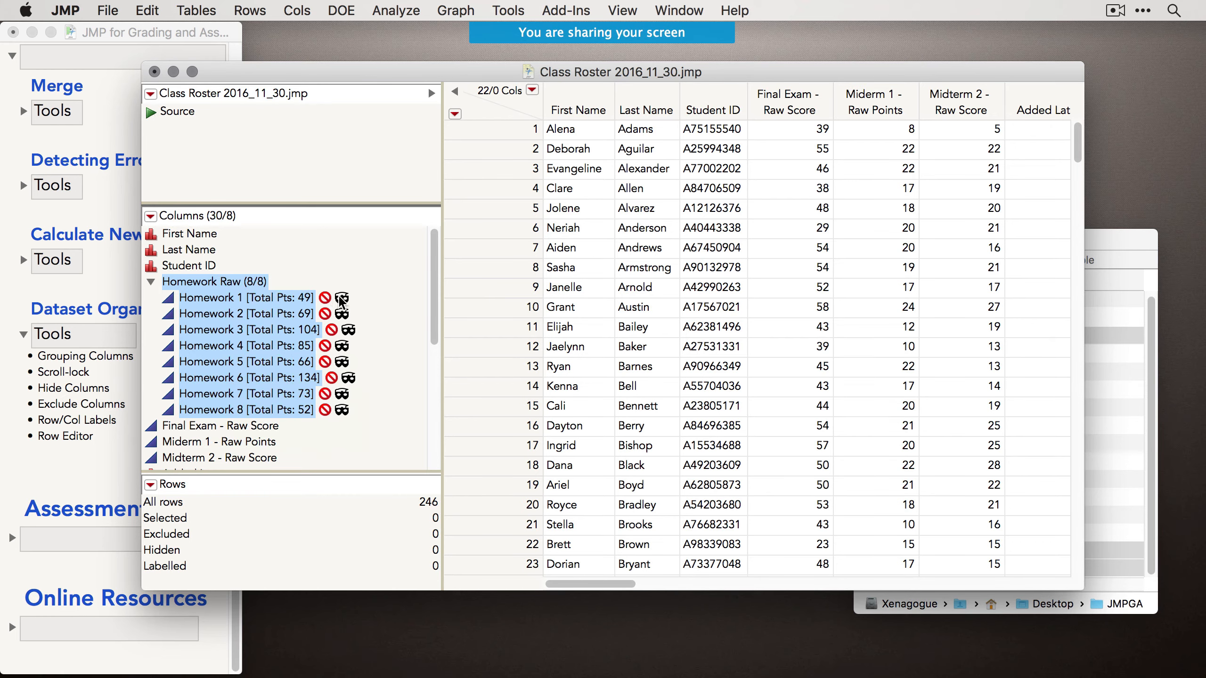
click(151, 282)
Check which columns the Distribution launch dialog offers with the raw homework group excluded, and dismiss the dialog.
click(396, 10)
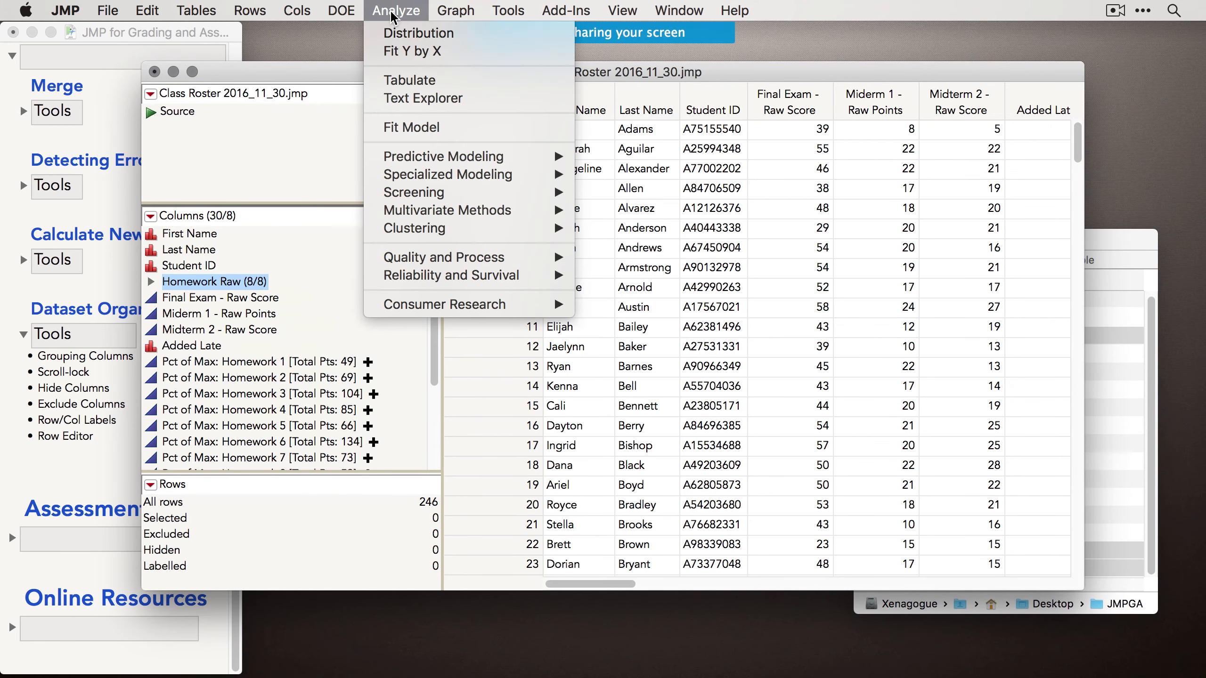
click(395, 34)
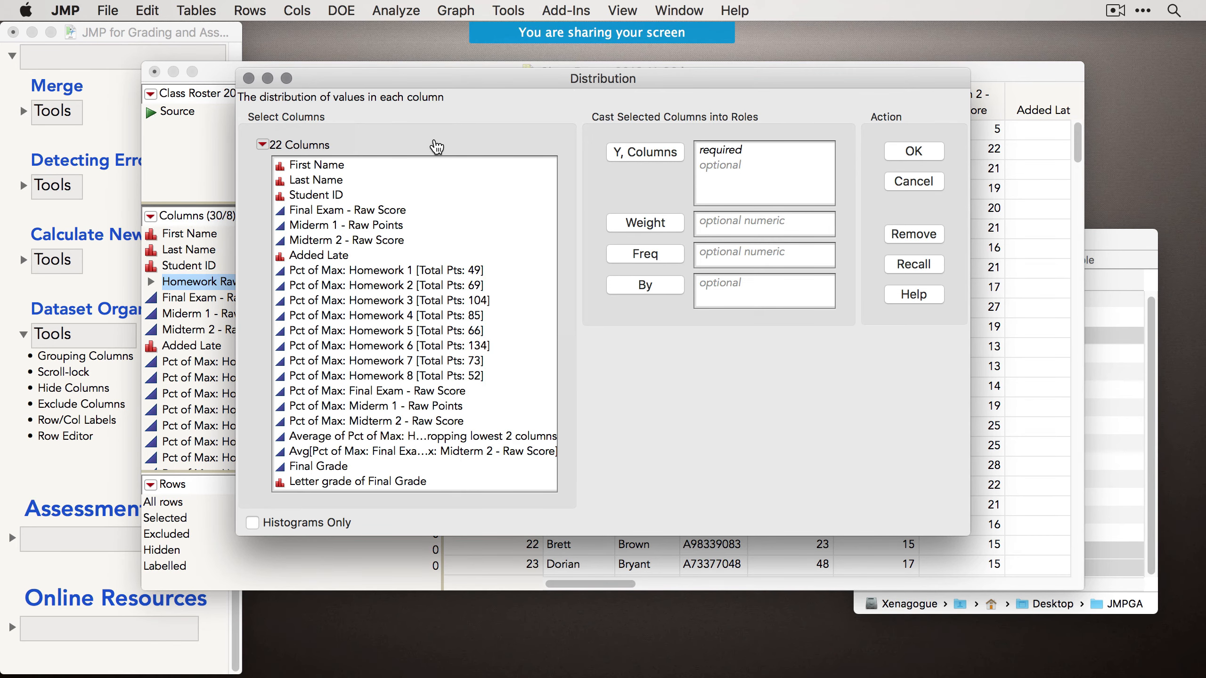
click(913, 182)
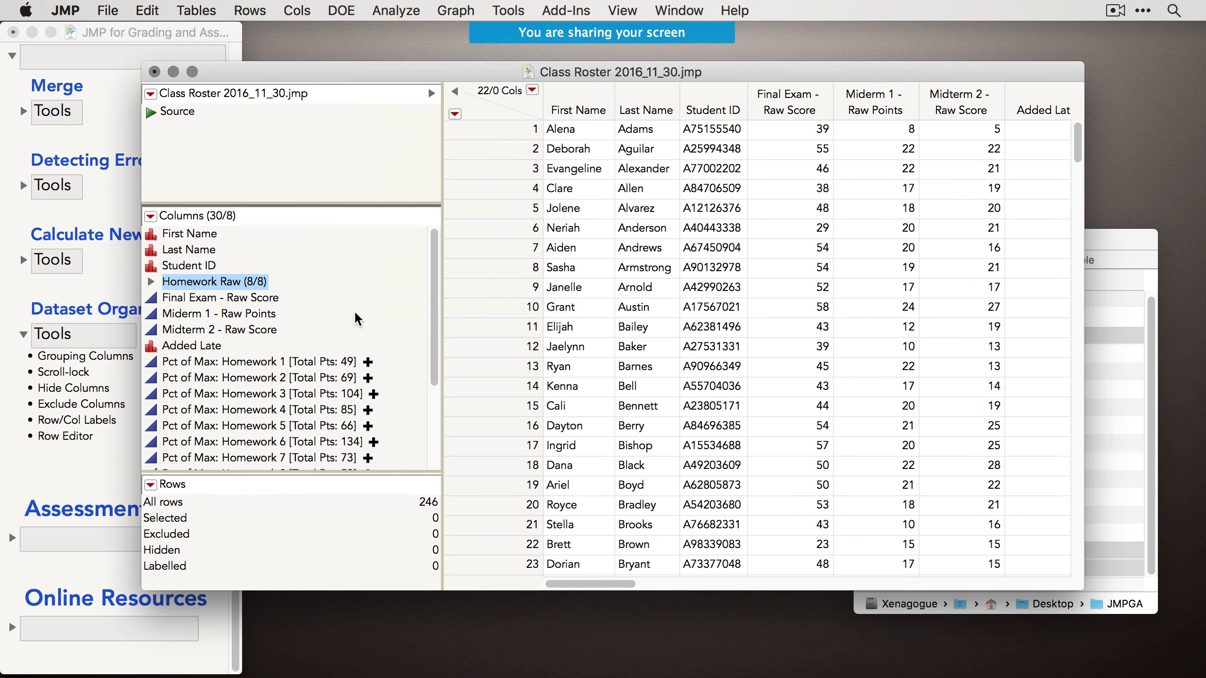
Group the Pct of Max columns for Homework 1 through Homework 8 in the class roster's column list.
click(307, 358)
scroll(271, 380, down, 4)
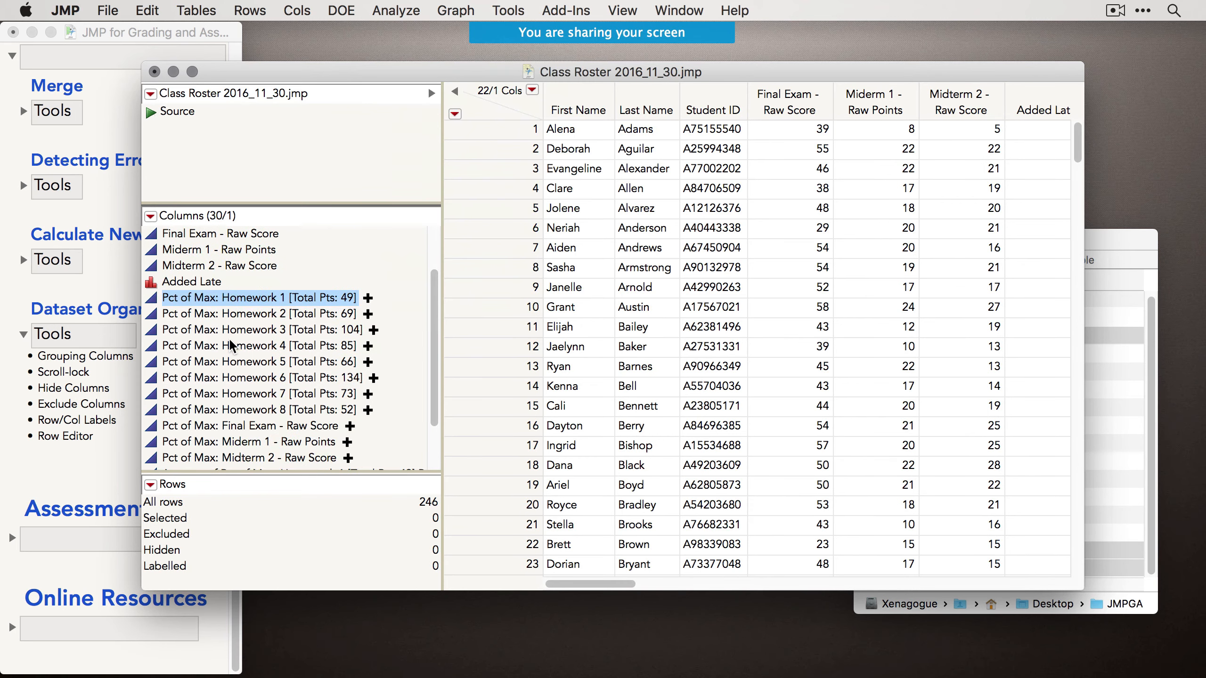
shift+click(285, 409)
right_click(238, 331)
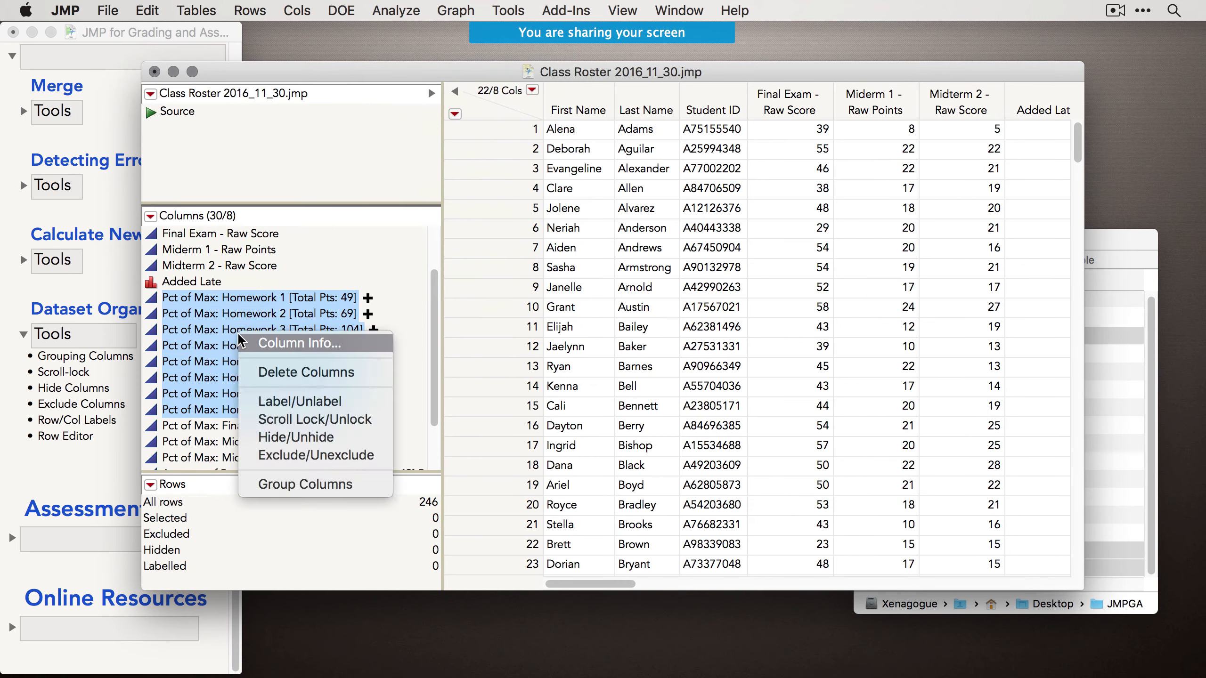
click(313, 481)
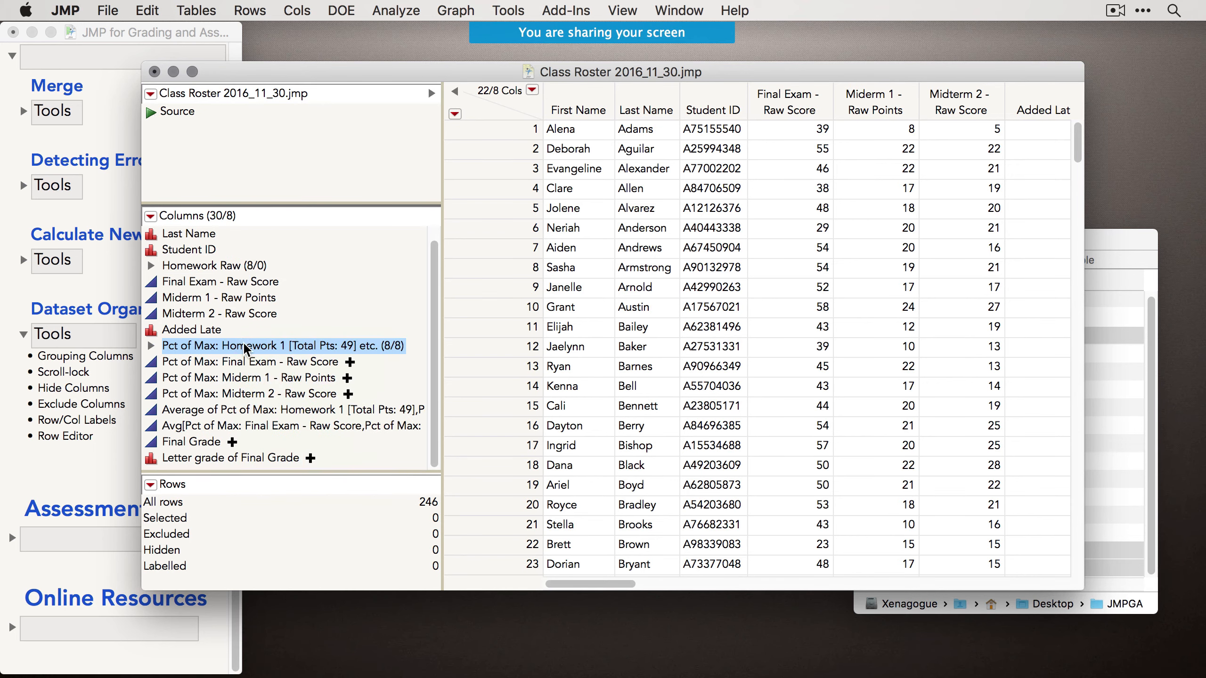
Hide the grouped Pct of Max homework columns and exclude them from analyses.
right_click(245, 351)
click(300, 449)
right_click(241, 344)
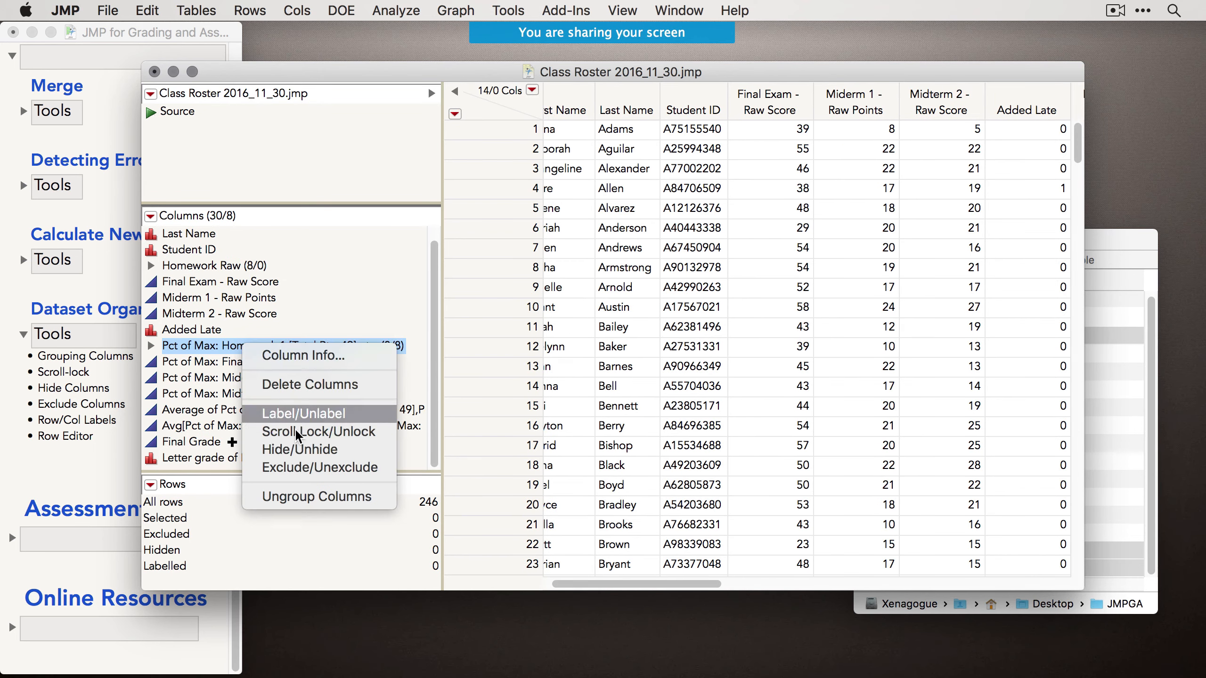
click(310, 466)
Rename the percentage homework group as Pct of Max: Homework and move it directly below Homework Raw.
double_click(250, 347)
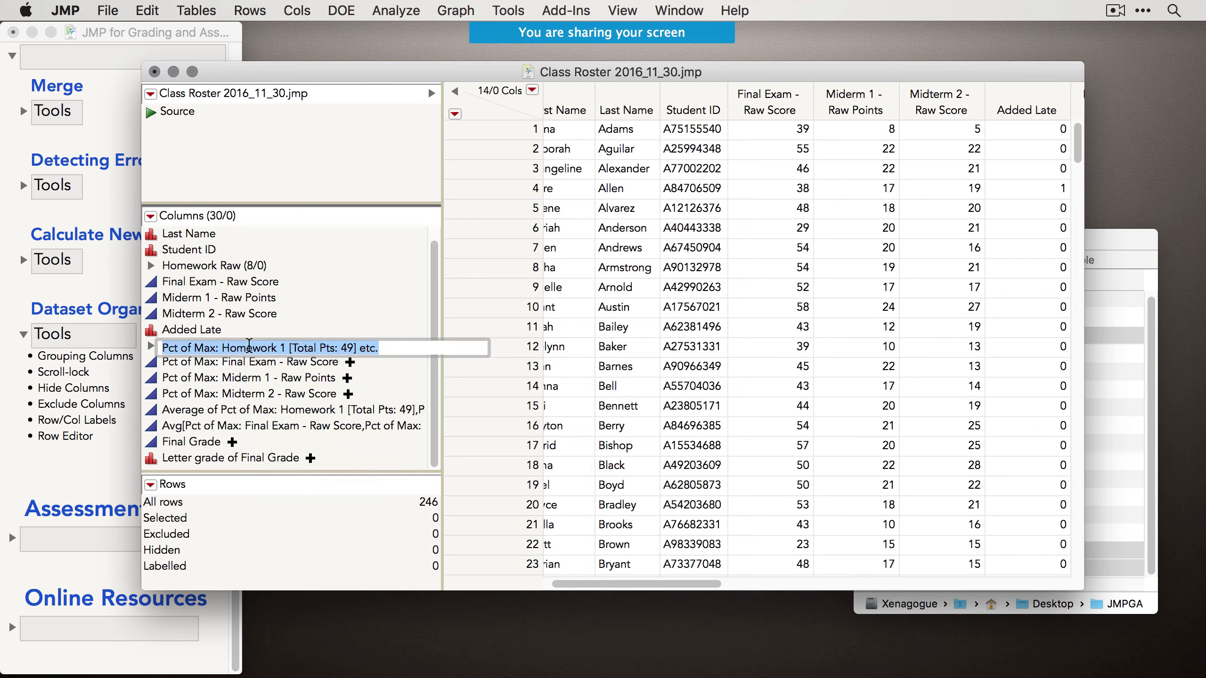
click(272, 347)
drag(278, 347, 467, 352)
text(k)
key(Return)
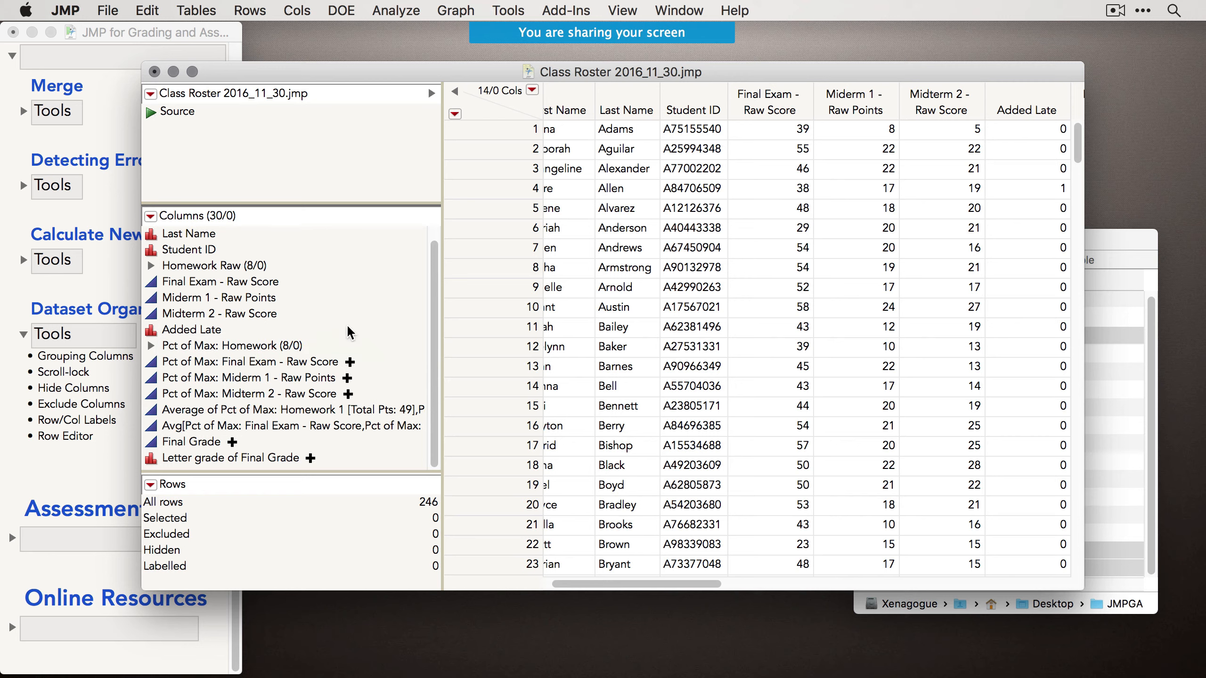
click(242, 350)
drag(220, 338, 212, 272)
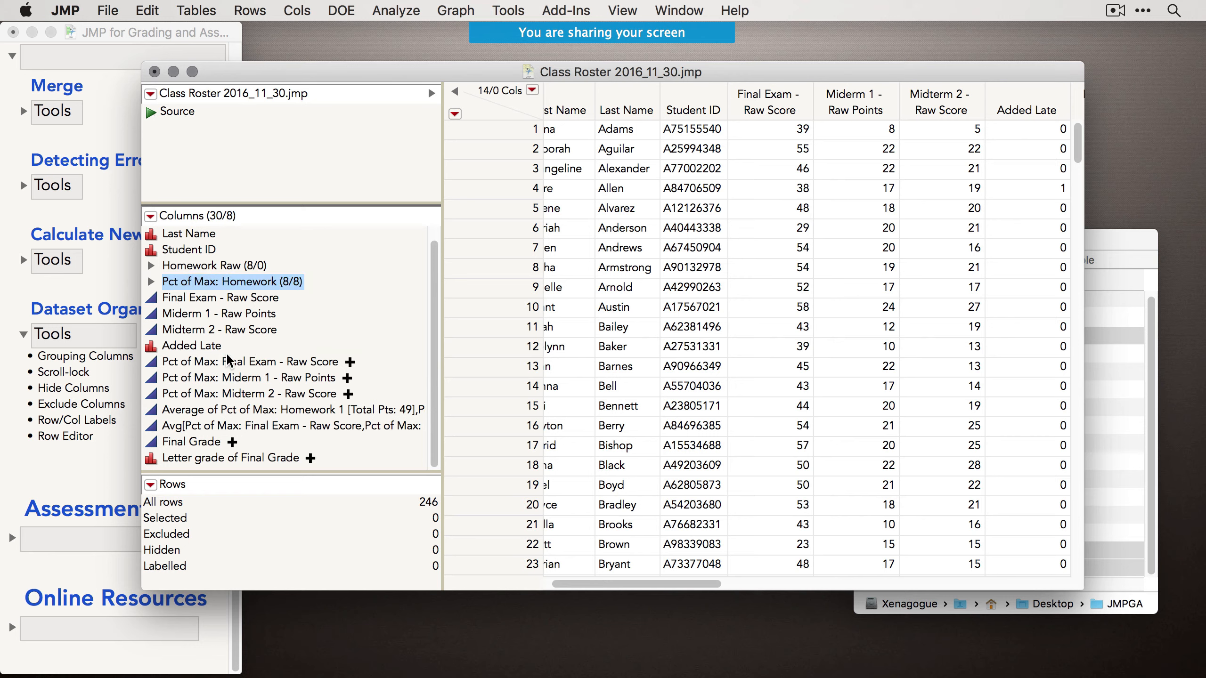
Review the class roster's remaining visible columns across the table and shift its window slightly aside.
drag(227, 355, 245, 436)
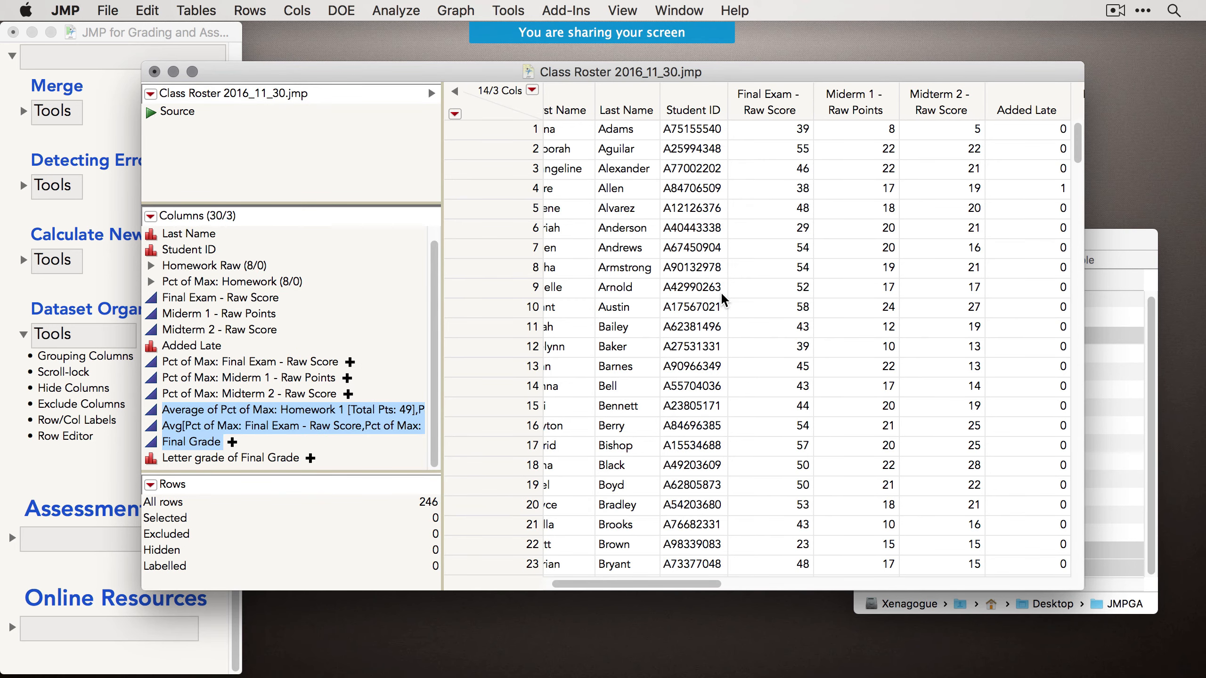
scroll(722, 294, right, 10)
scroll(722, 294, left, 10)
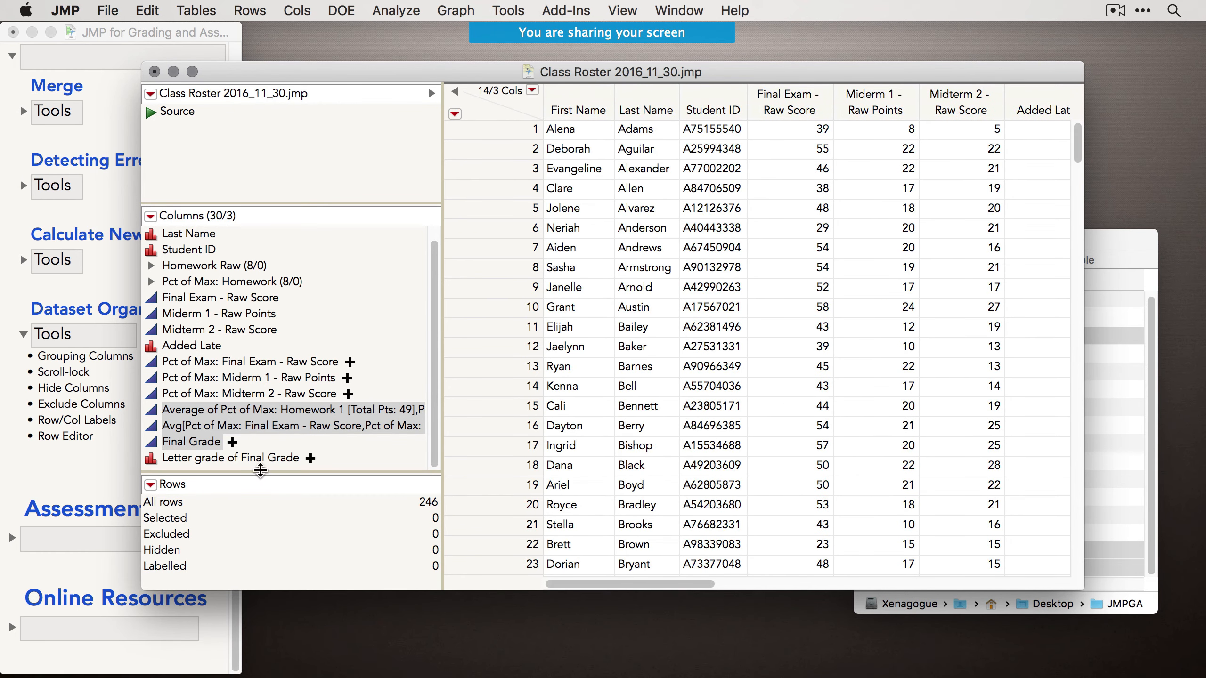
click(311, 335)
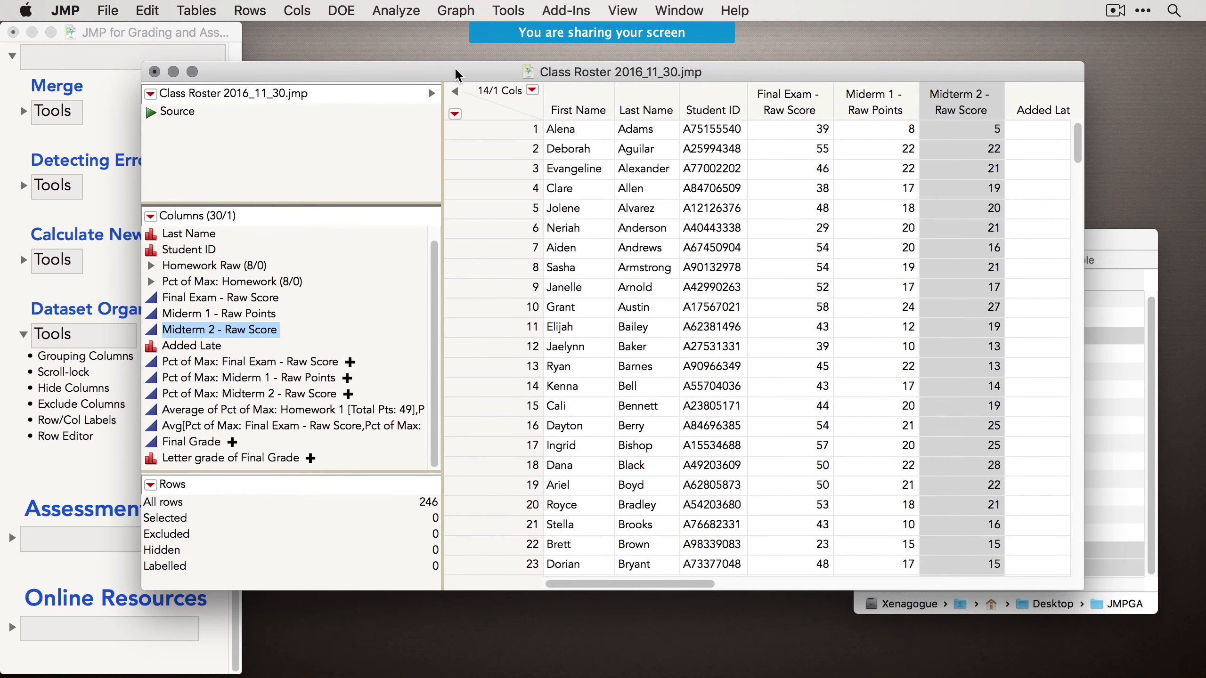
drag(457, 75, 479, 72)
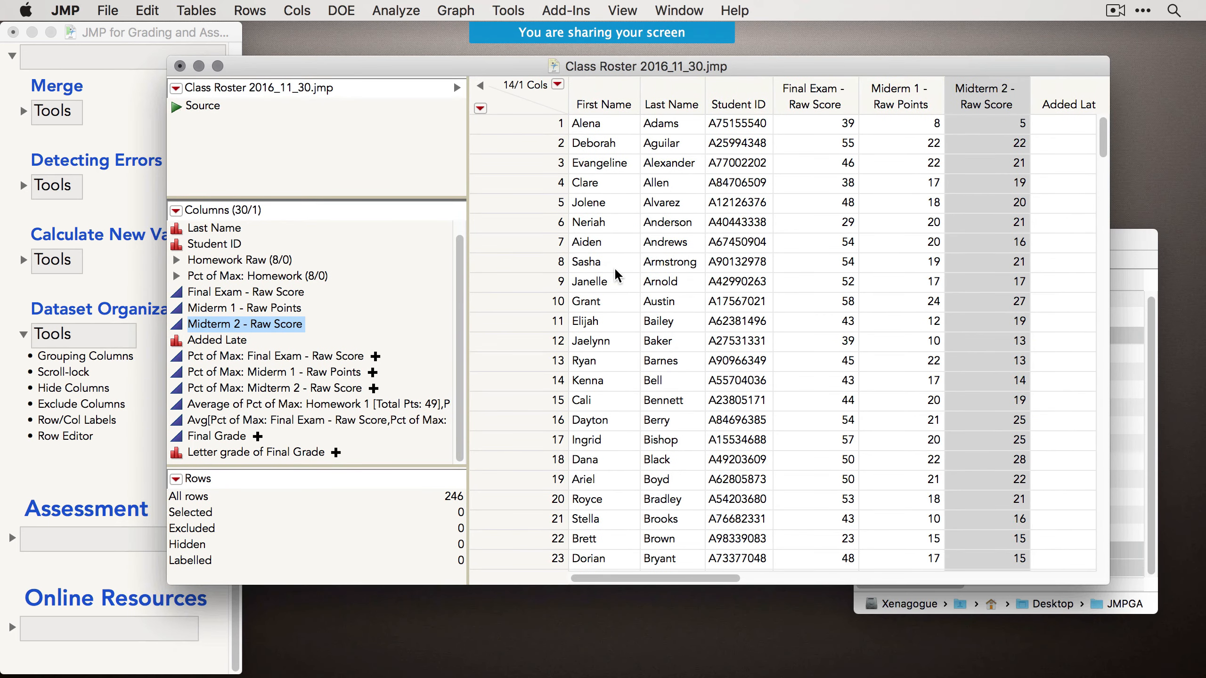
Open row 8 of the class roster in the Row Editor and view its values.
click(509, 264)
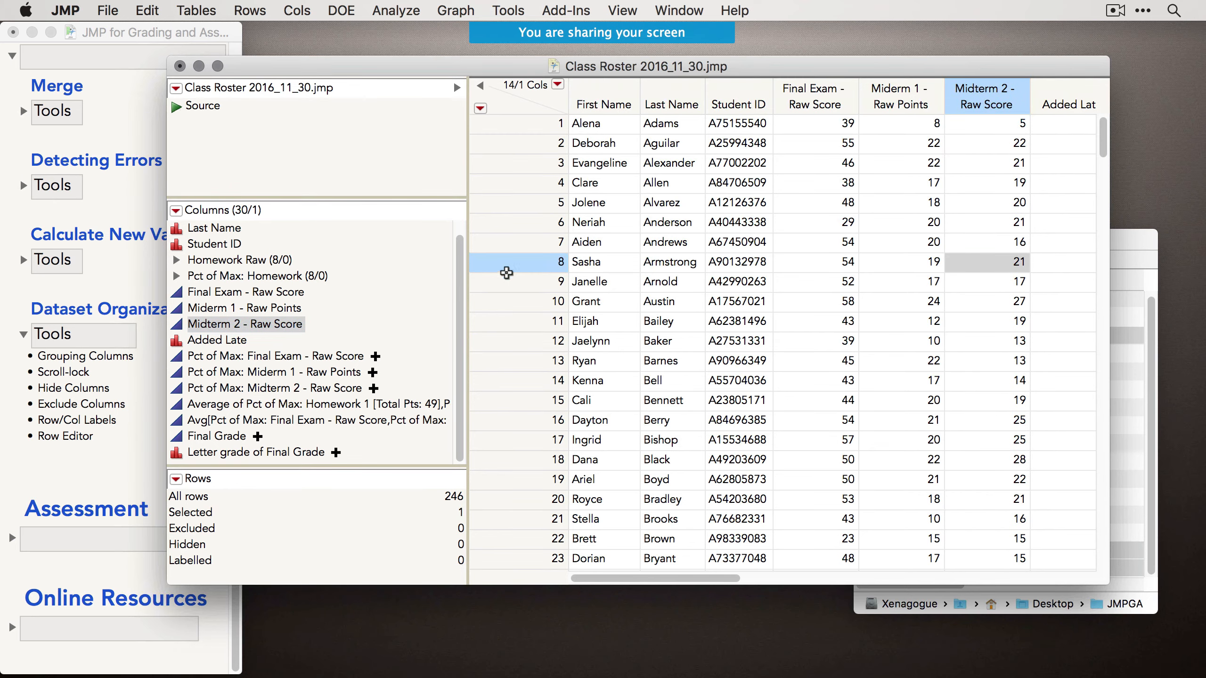
double_click(527, 265)
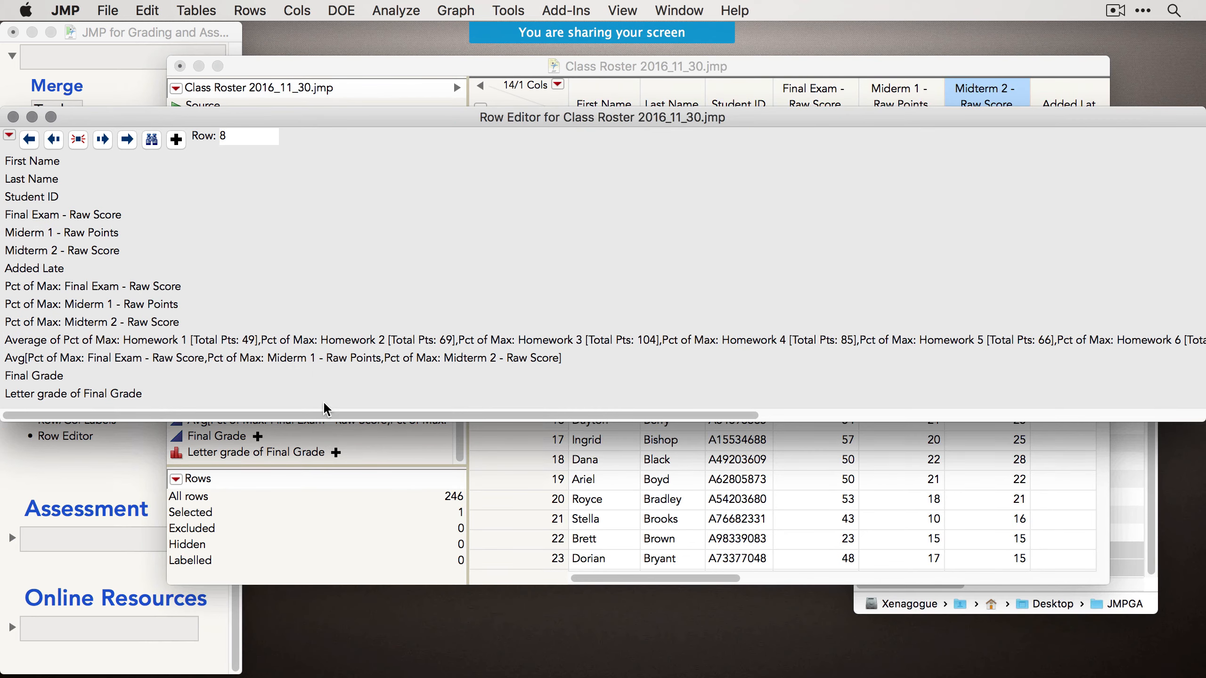
drag(325, 414, 254, 418)
scroll(630, 380, right, 15)
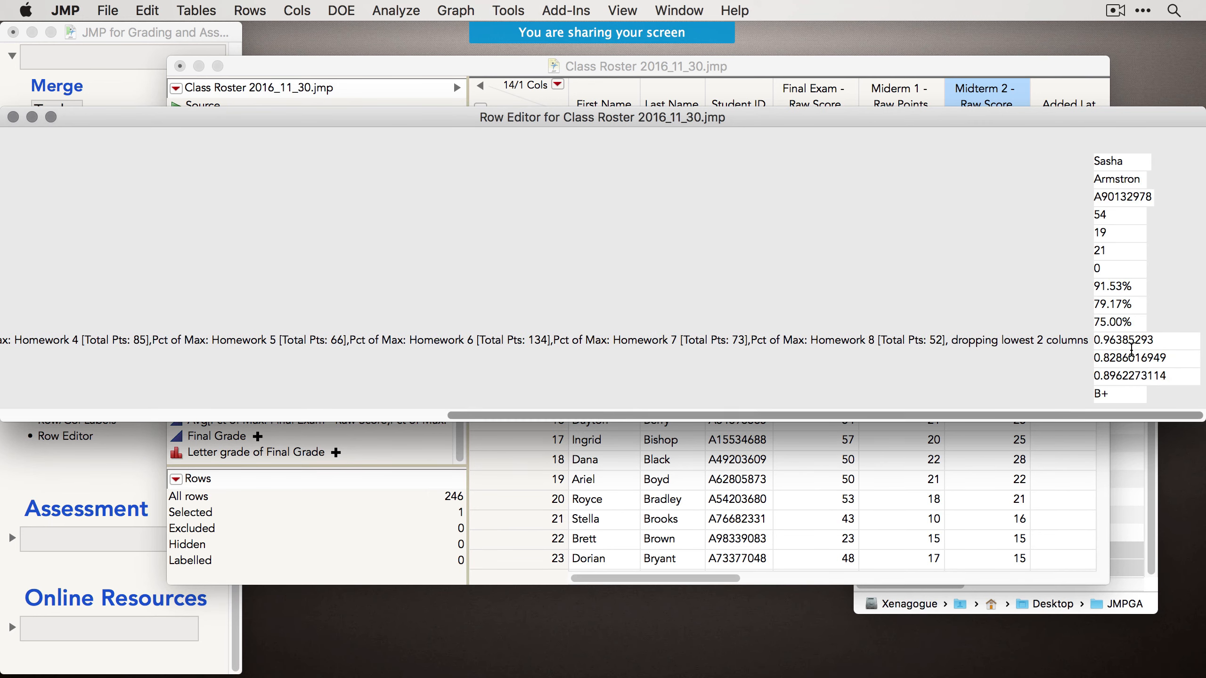
Resize and reposition the Row Editor so row 8's labels and values show together, and close it after review.
drag(1088, 339, 162, 349)
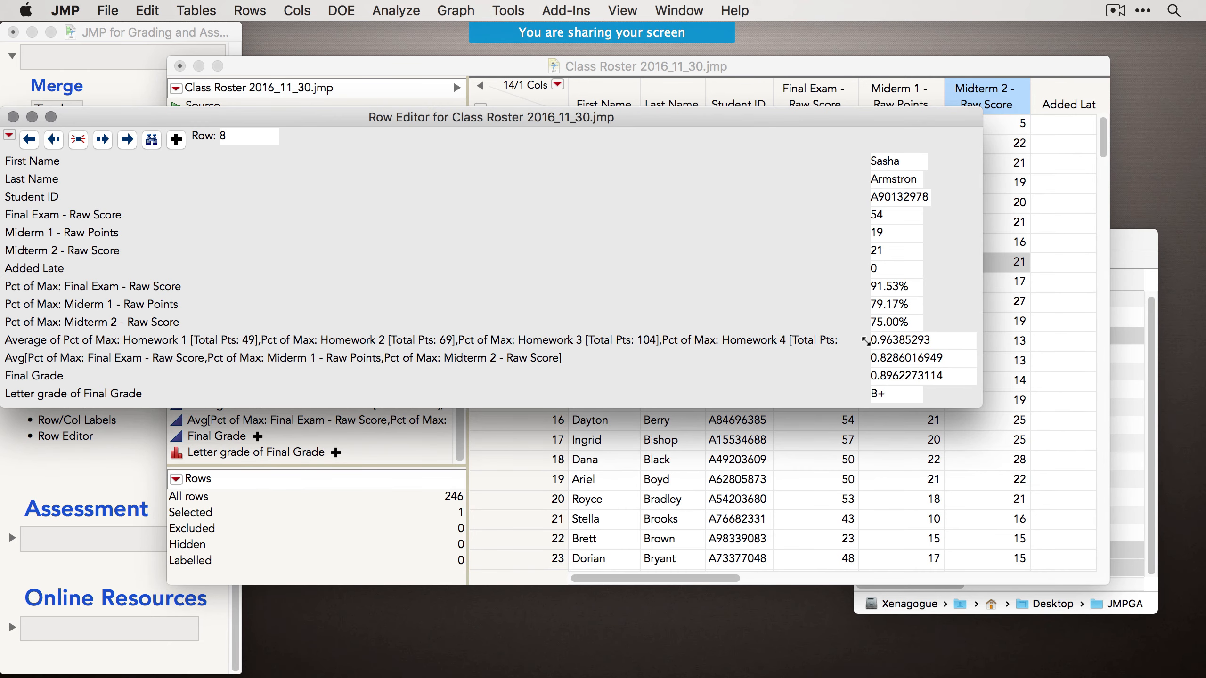
drag(865, 341, 564, 362)
drag(436, 117, 710, 101)
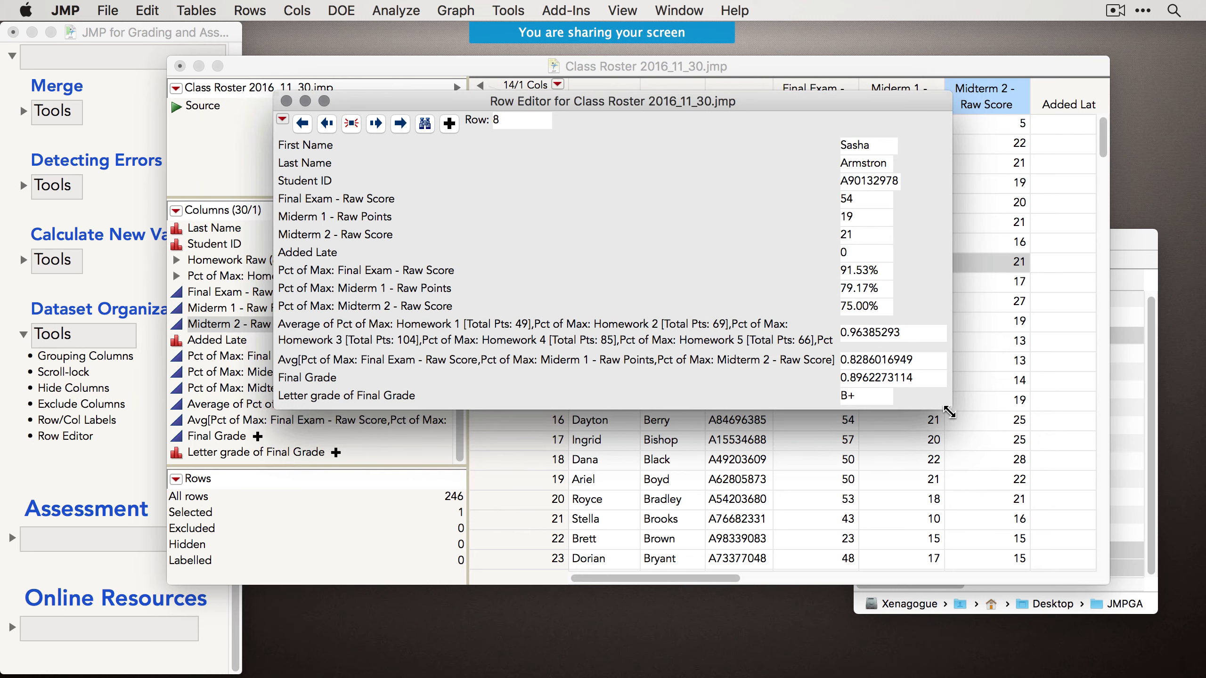
drag(949, 413, 1078, 565)
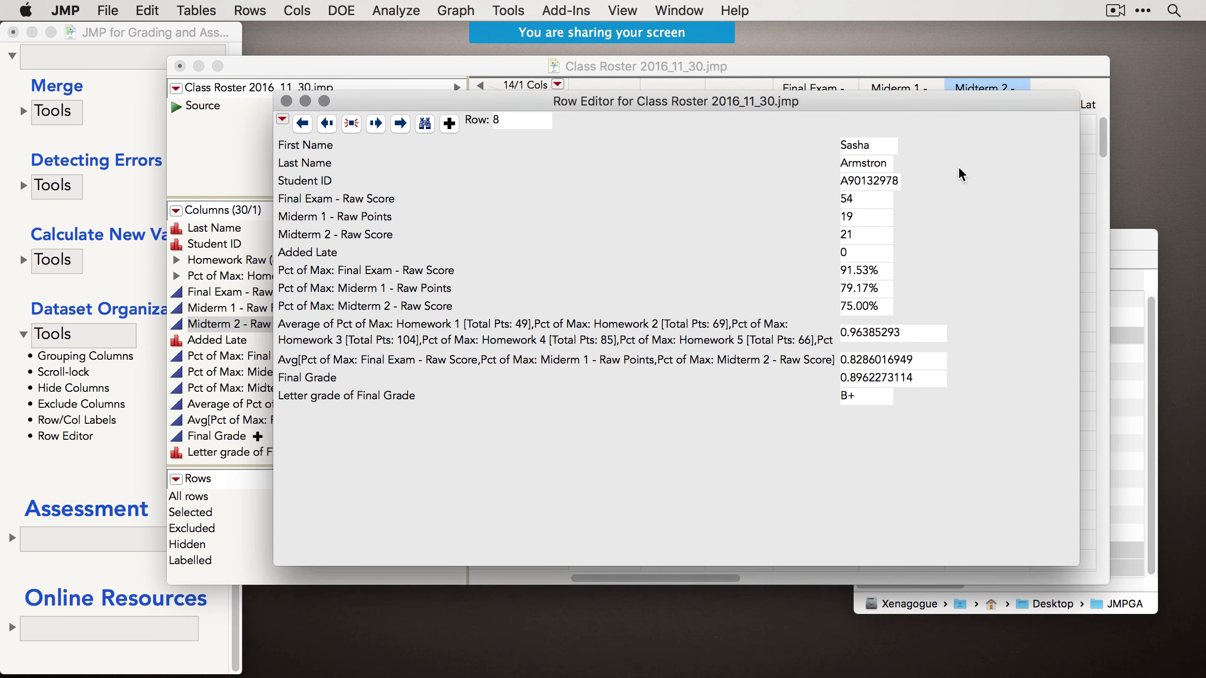
click(286, 102)
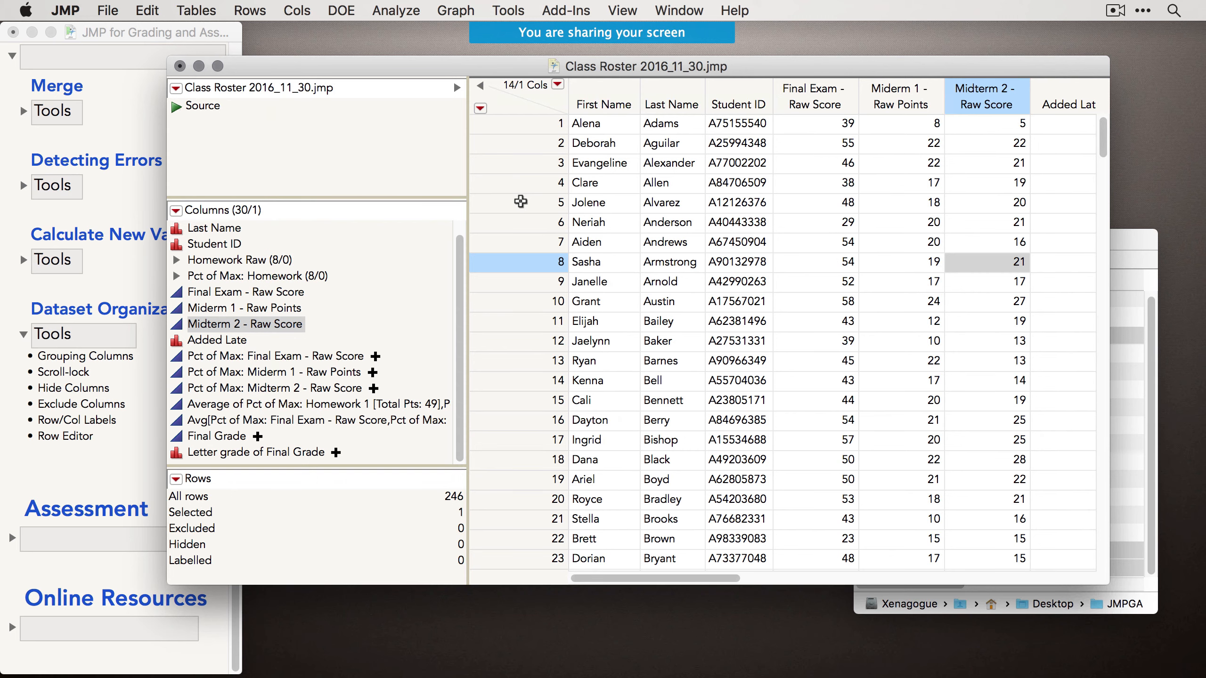
Select row 5 in the class roster and collapse the Dataset Organization tools in the grading journal.
click(520, 202)
click(91, 484)
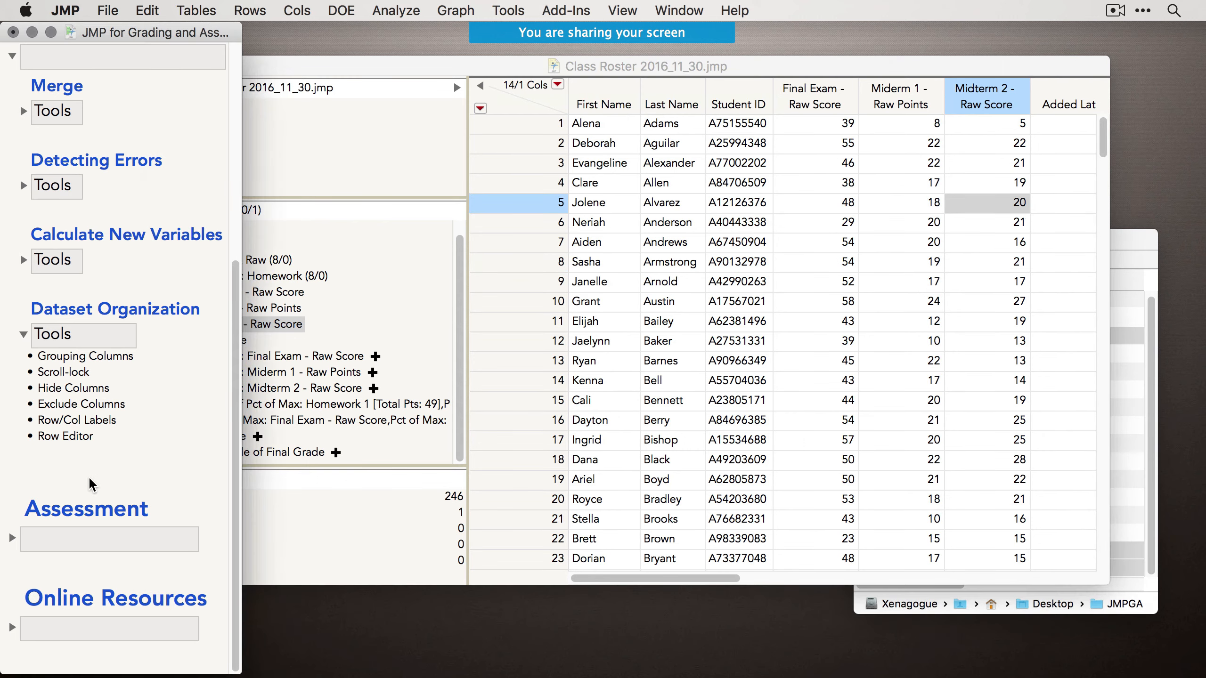
click(23, 334)
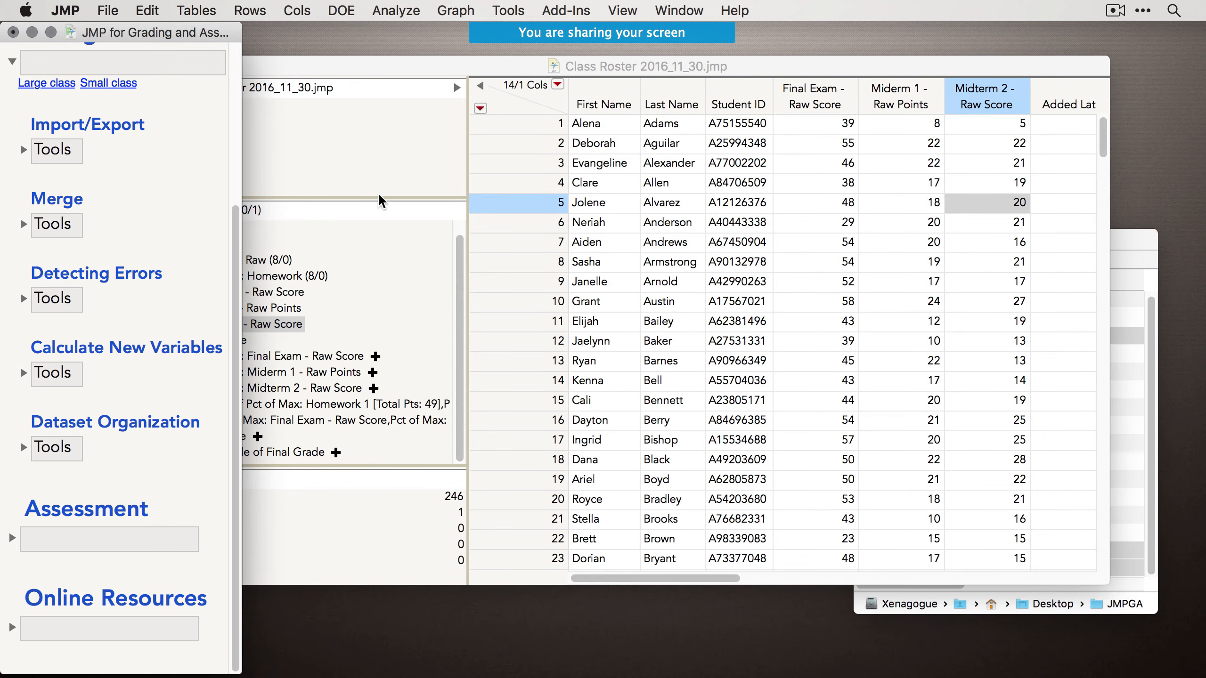
Shrink the class roster window and place it clear of the grading journal.
drag(390, 62, 465, 63)
drag(244, 58, 388, 208)
drag(530, 223, 467, 246)
click(186, 484)
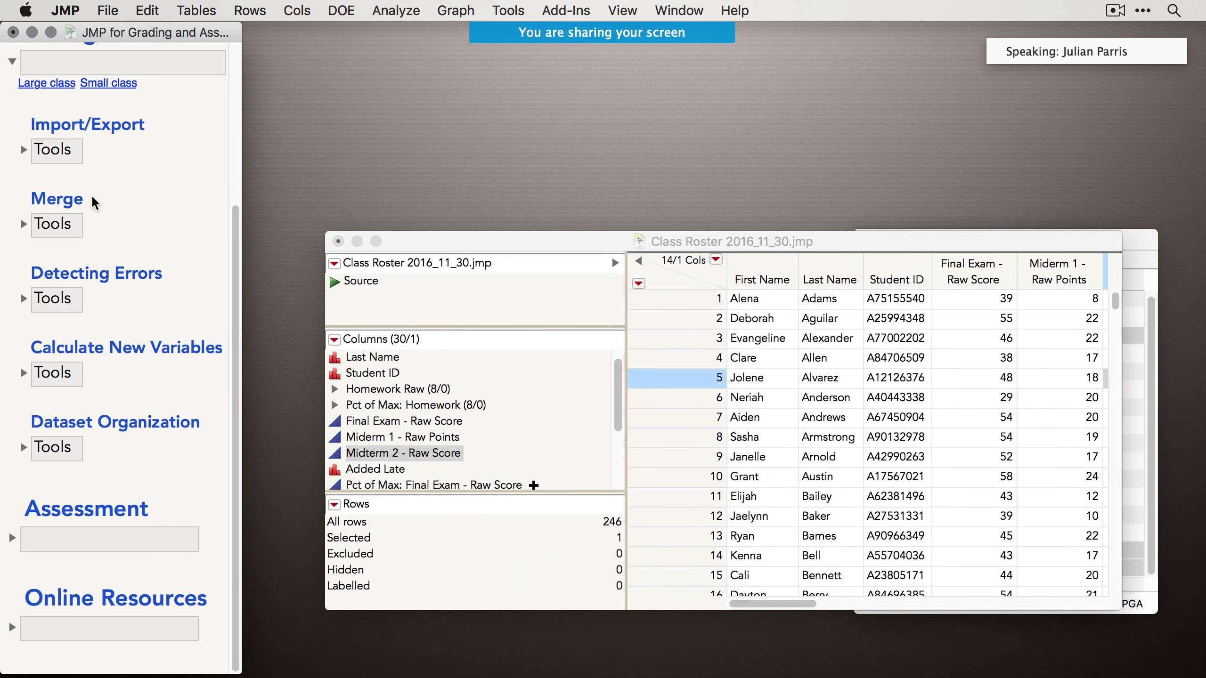
Collapse the journal's Management section, expand the Assessment section, and move the class roster window lower.
click(12, 61)
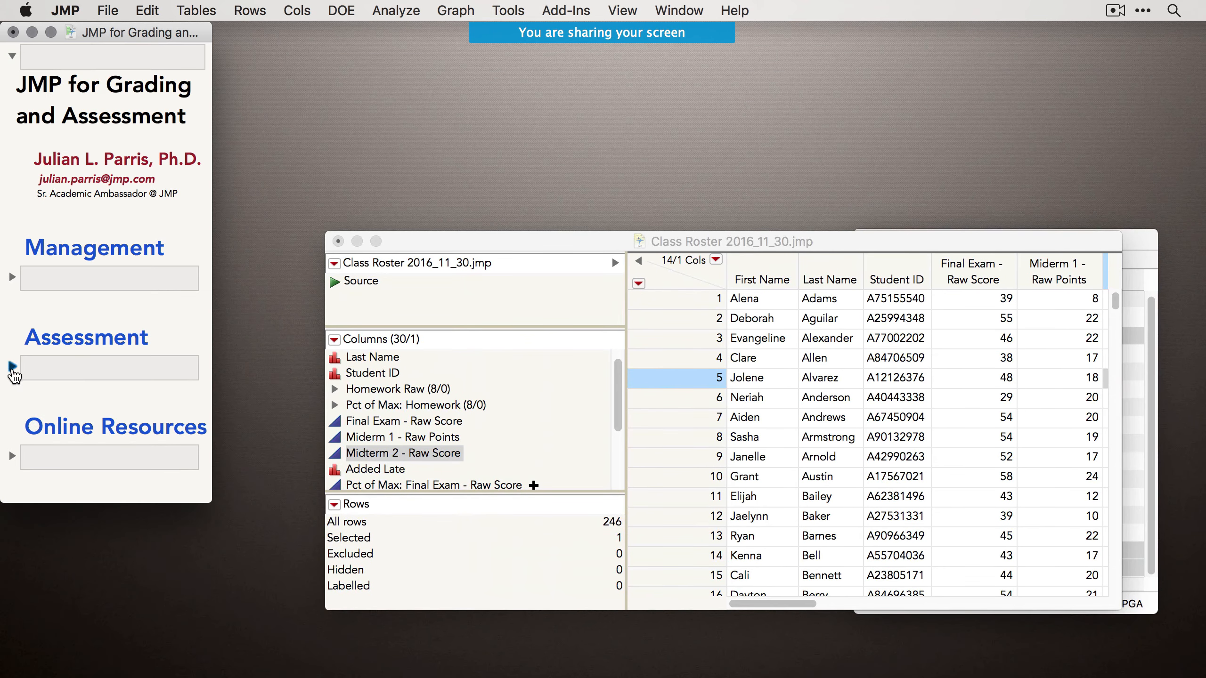
click(12, 366)
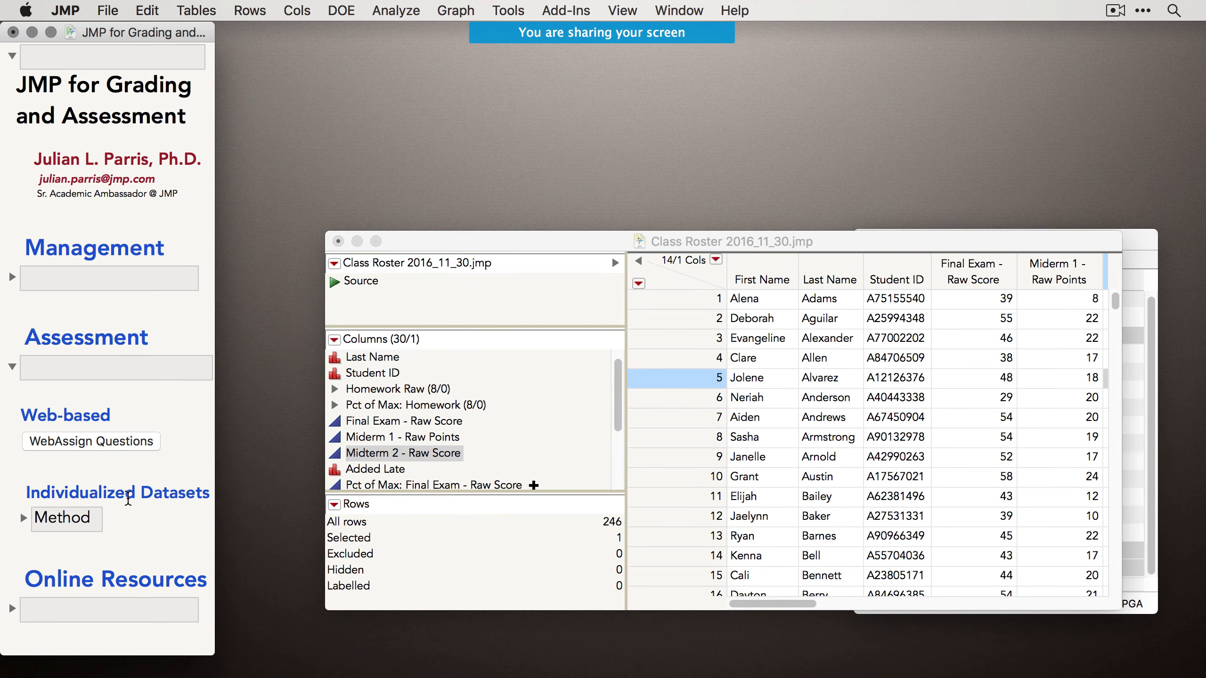
drag(467, 248, 432, 293)
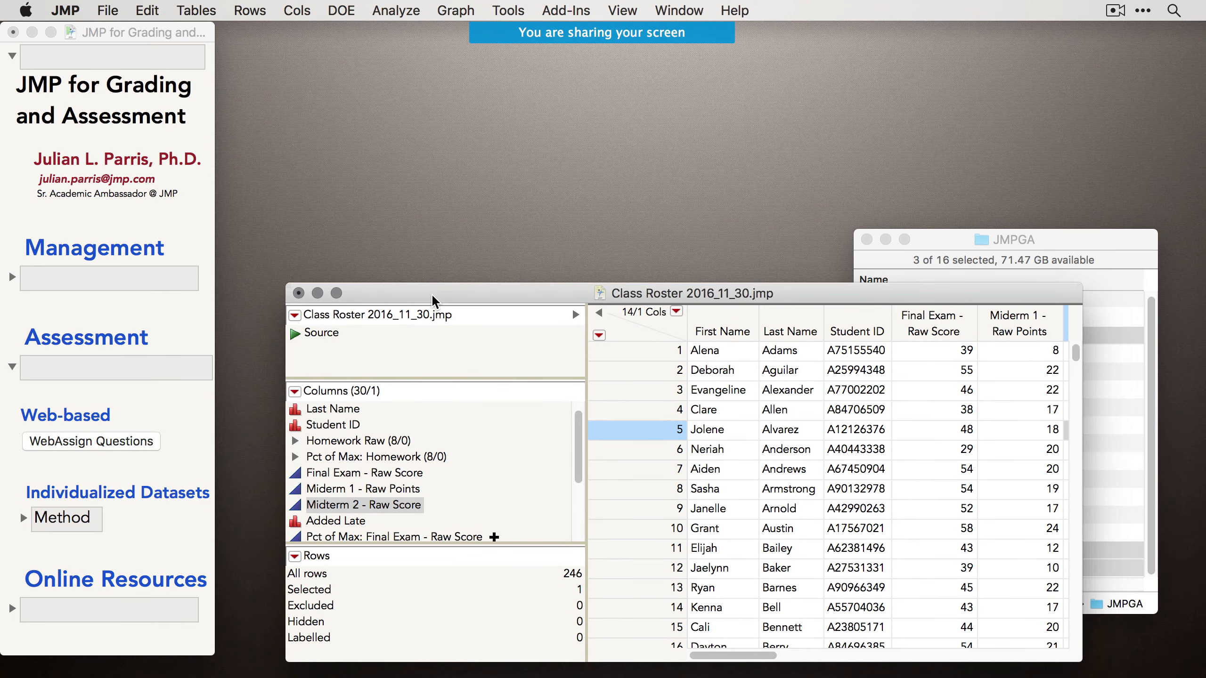
Open the journal's WebAssign Questions link in Chrome and read the WebAssign and JMP introduction.
click(87, 442)
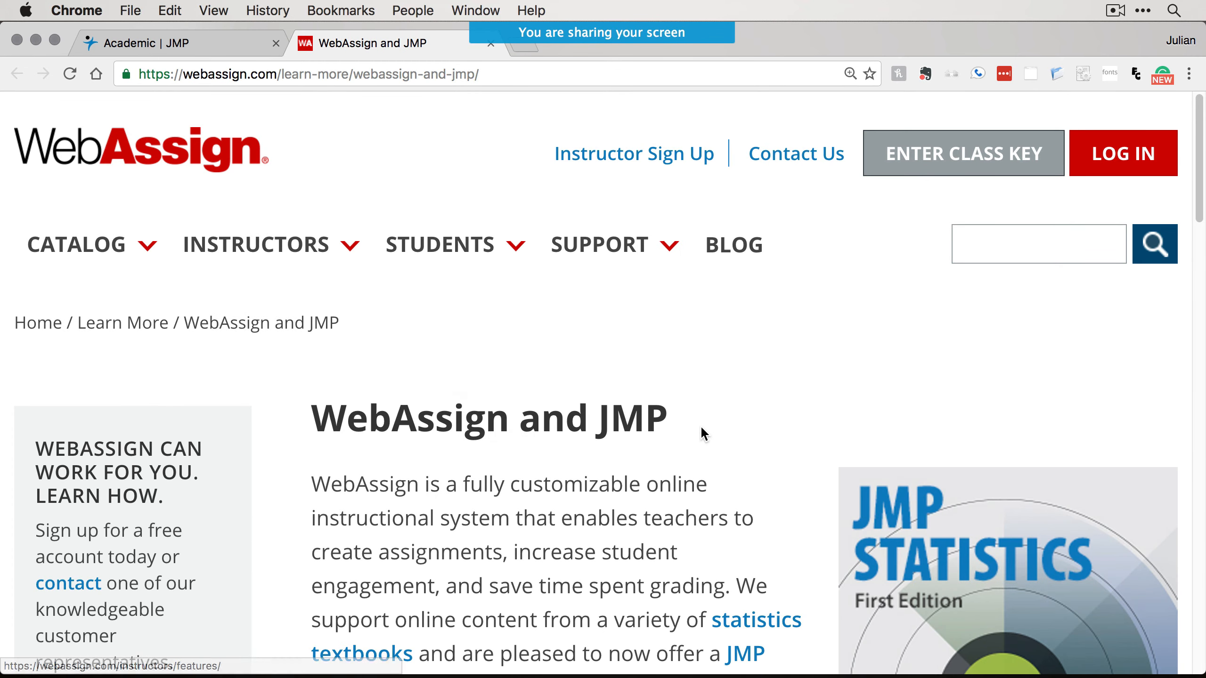
scroll(702, 432, down, 3)
scroll(692, 431, down, 3)
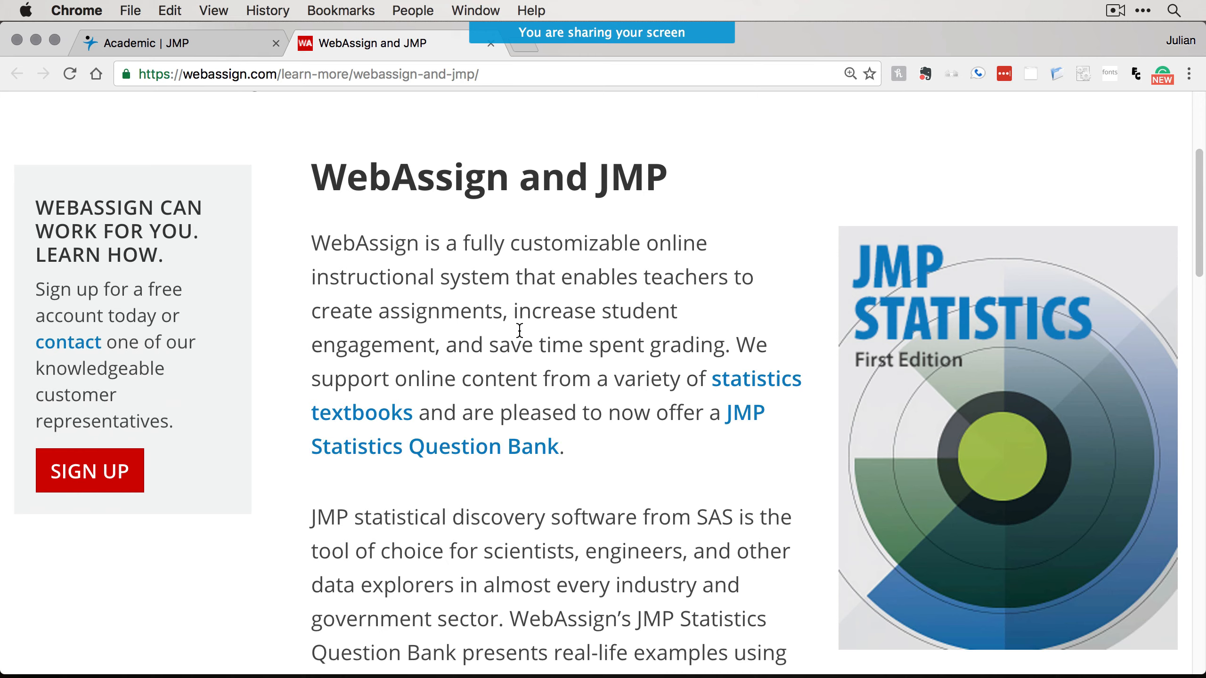
Minimize the Chrome window to return to JMP, and minimize the class roster window as well.
click(36, 40)
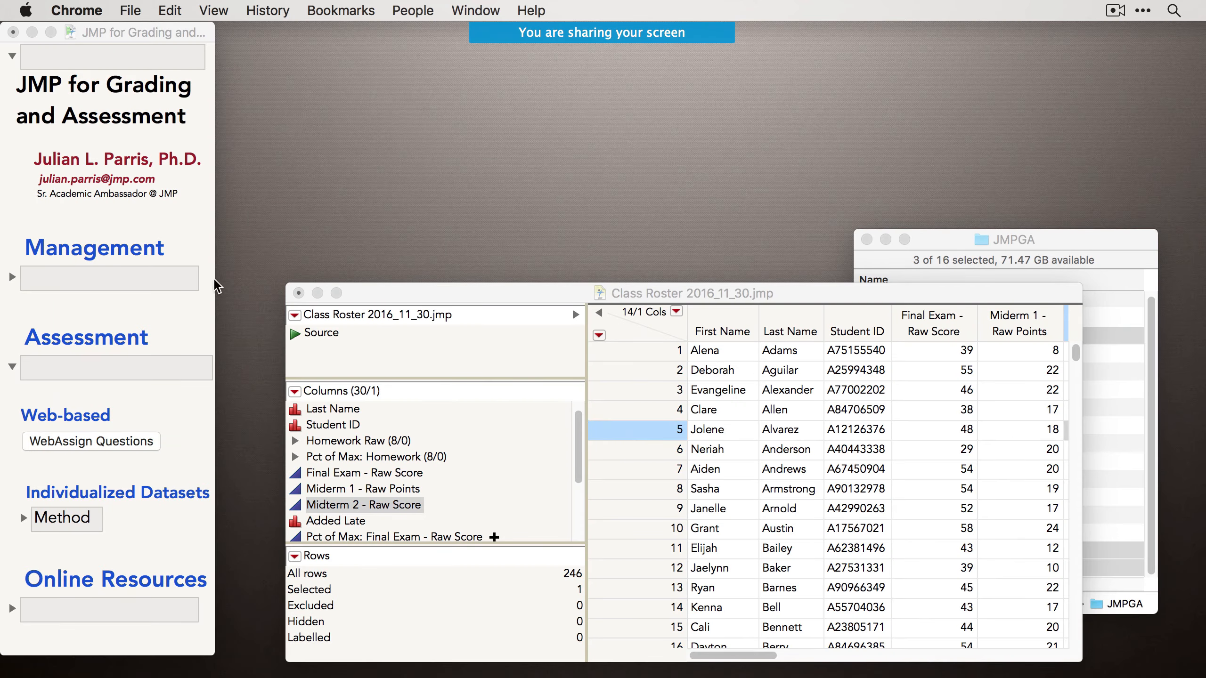
drag(363, 295, 377, 239)
click(330, 237)
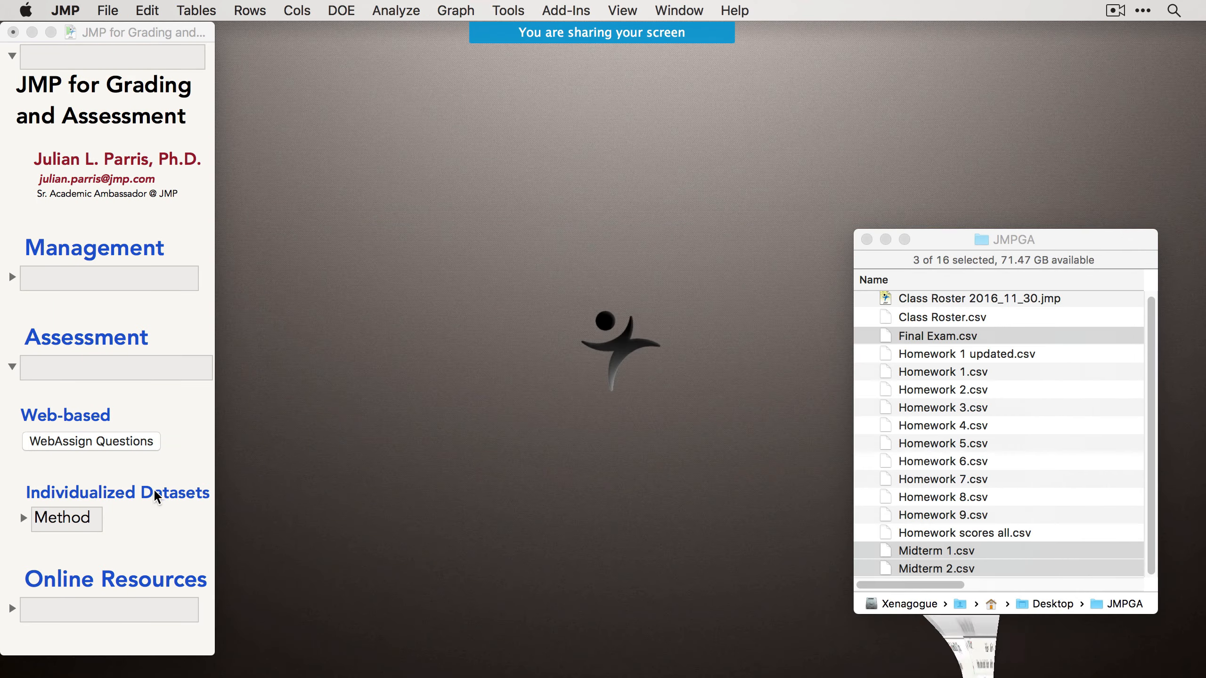
Expand the Method section under Individualized Datasets in the journal and minimize the JMPGA folder window.
click(24, 517)
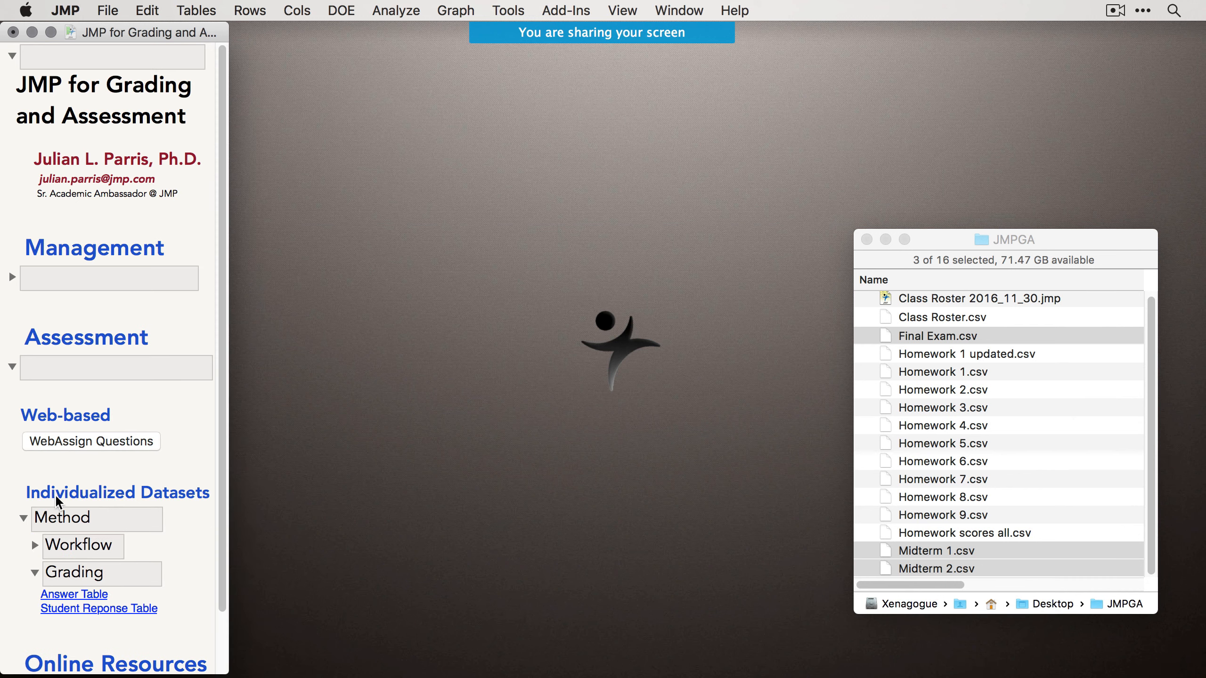
scroll(131, 459, down, 3)
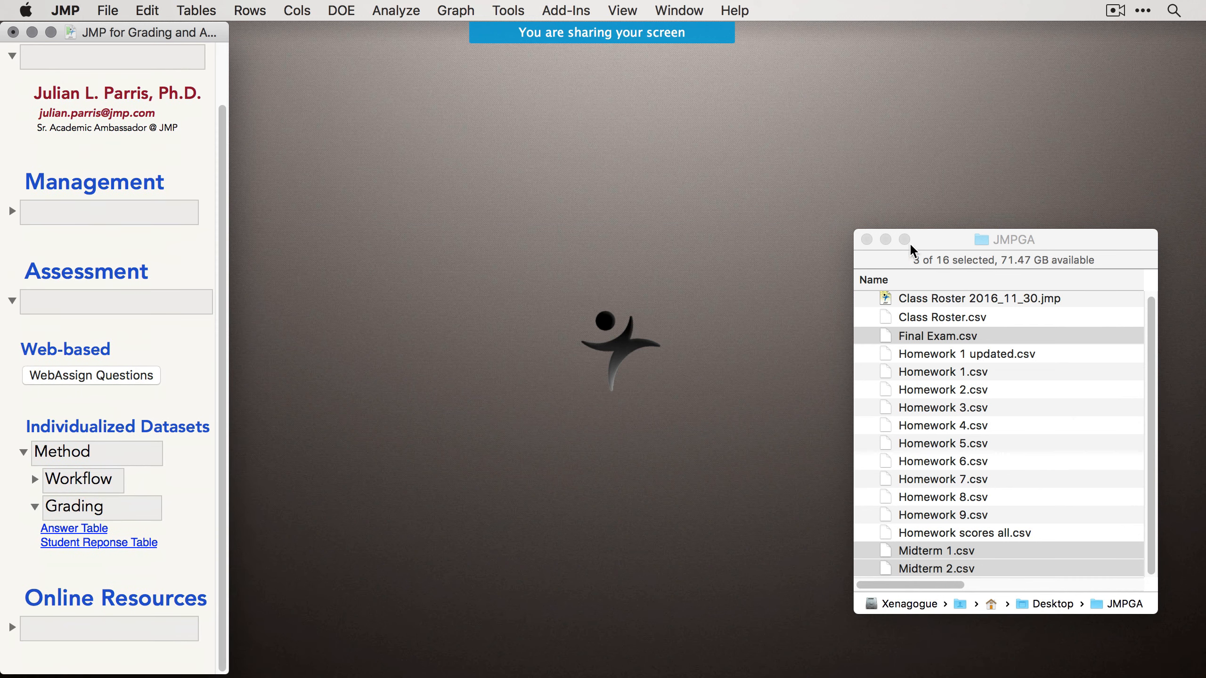
drag(930, 236, 951, 277)
click(906, 280)
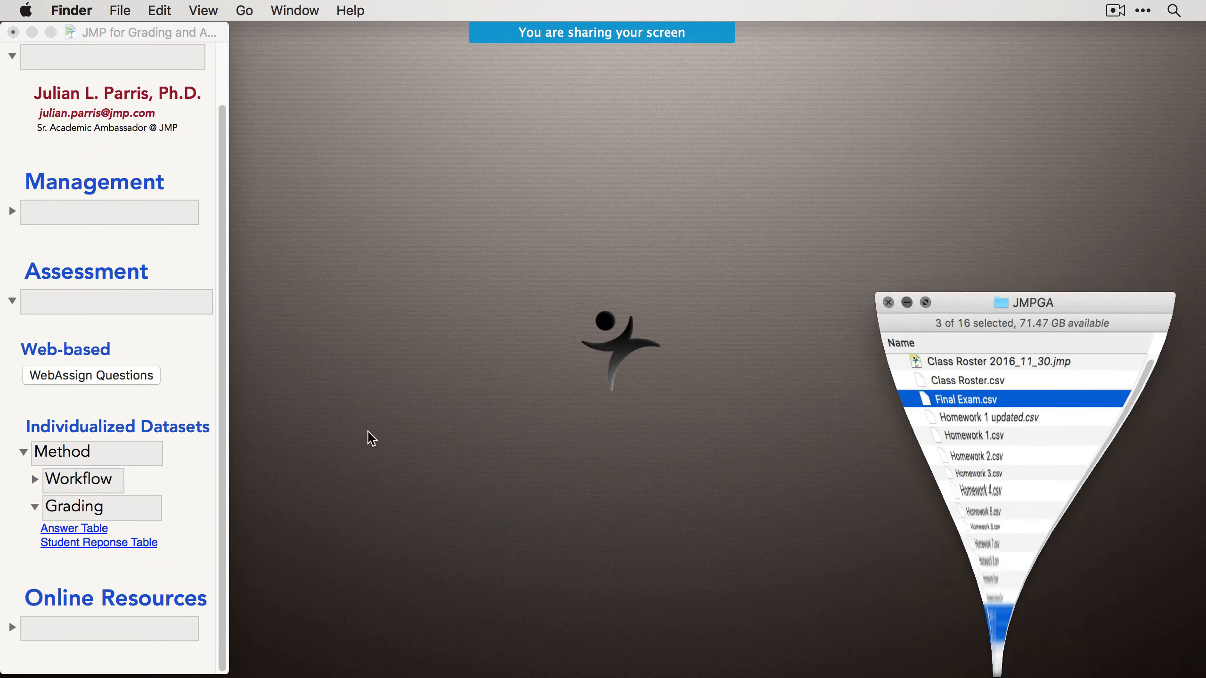
Expand the Workflow outline under Method in the grading journal to show all six workflow steps.
click(178, 470)
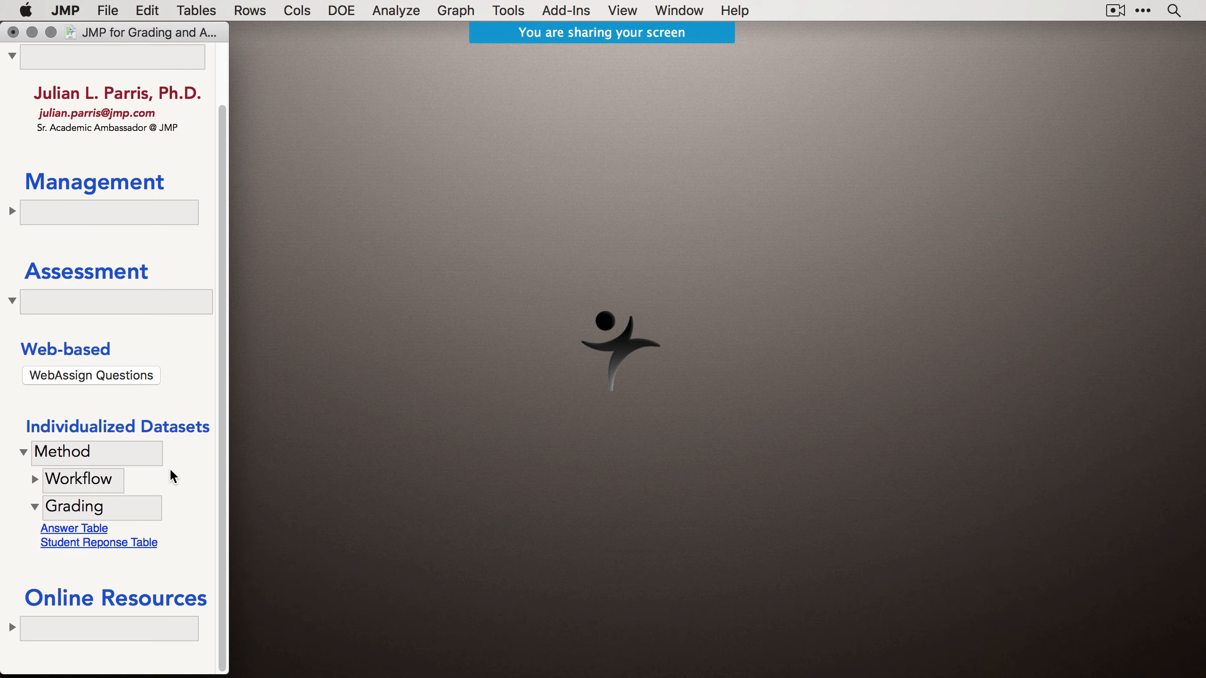
click(34, 479)
scroll(189, 303, down, 5)
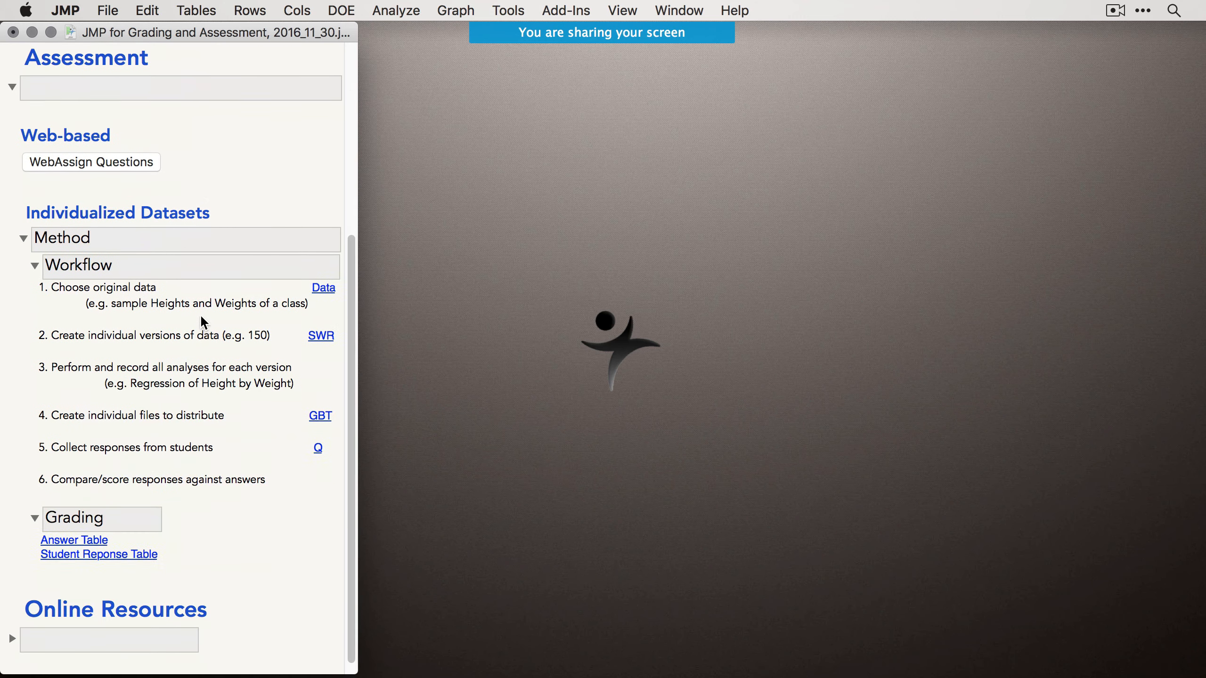
scroll(200, 314, down, 1)
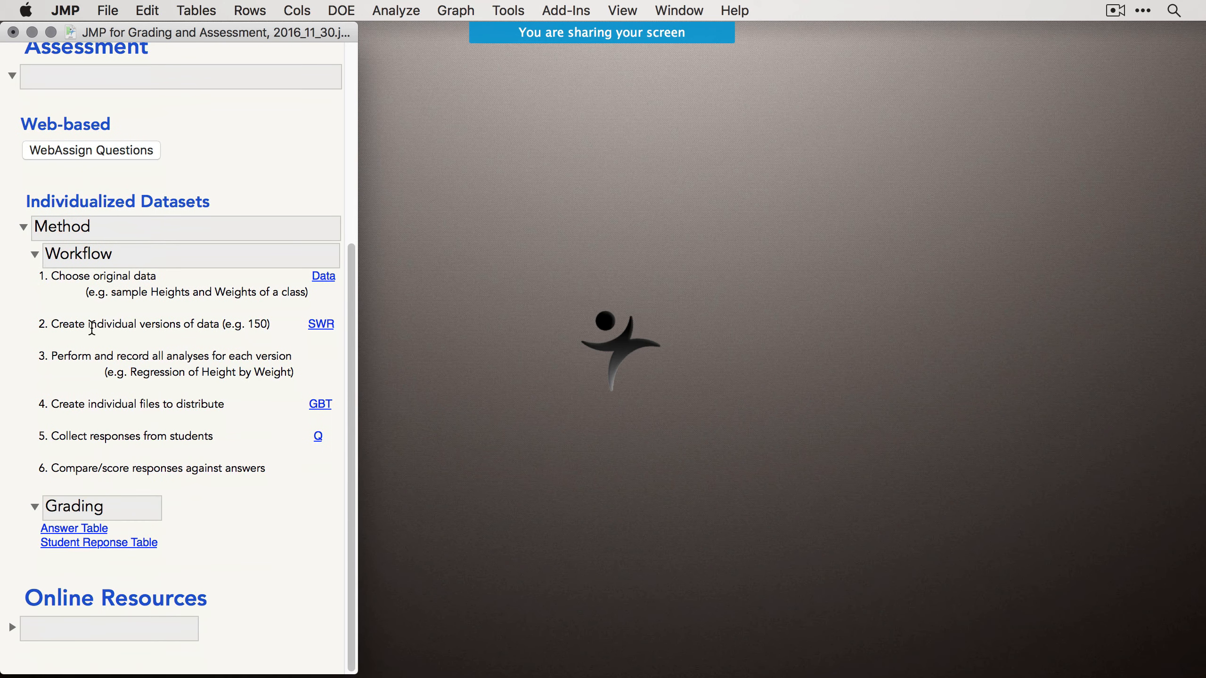
Open the Big Class sample data from the workflow, highlight the journal's first workflow step, and place the table clear of the journal.
click(326, 278)
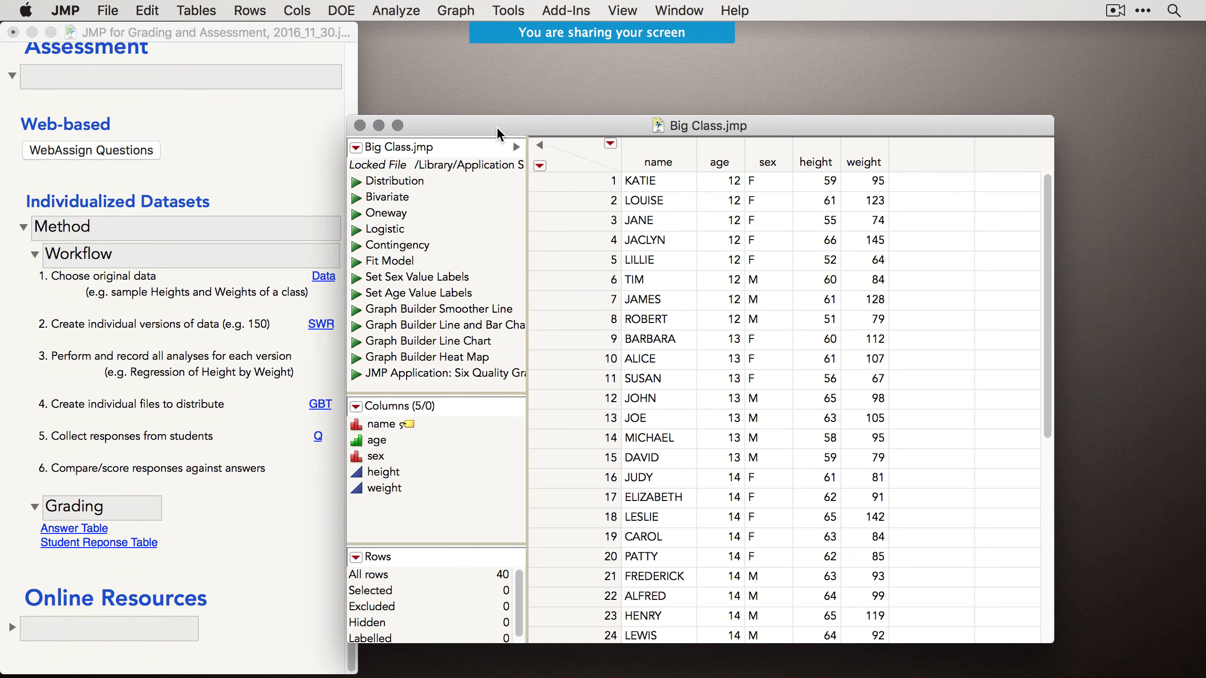
drag(495, 126, 528, 79)
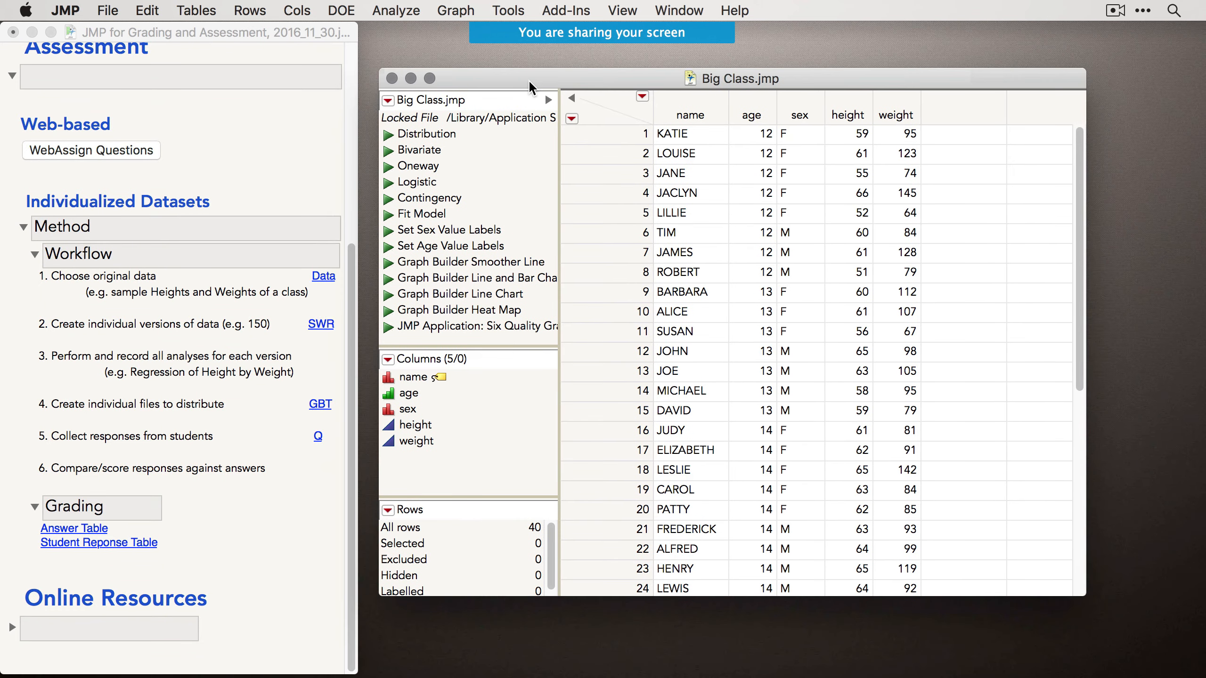
click(121, 280)
click(110, 280)
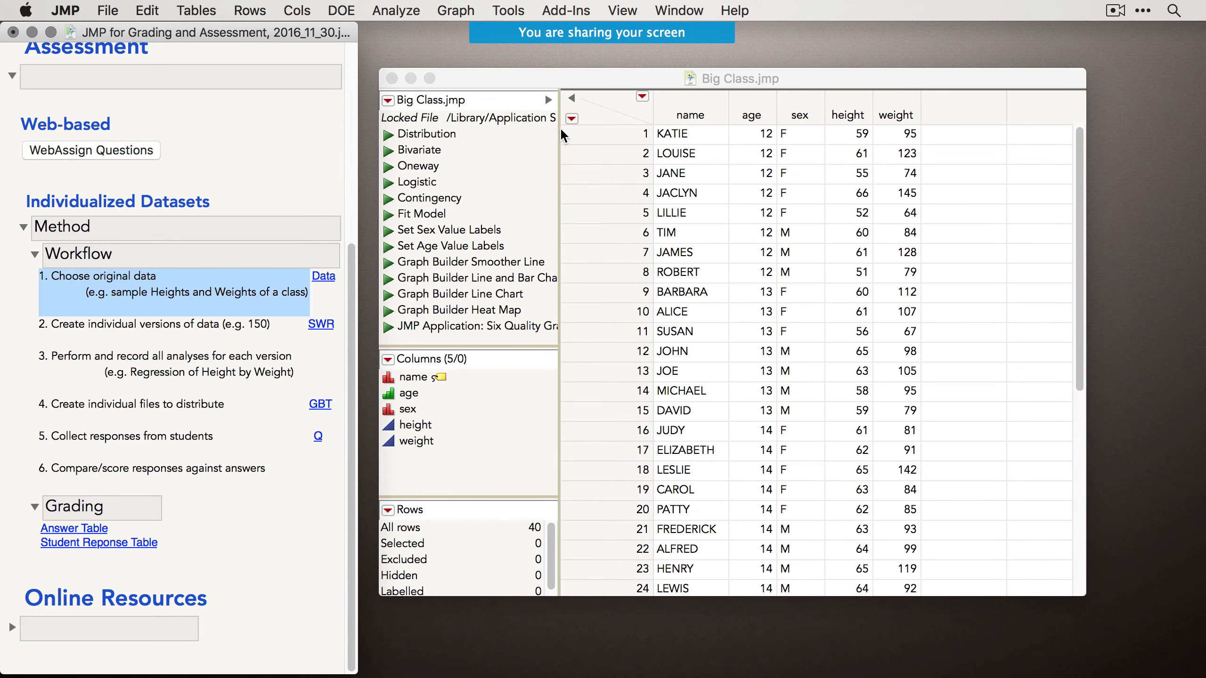
drag(601, 83, 608, 74)
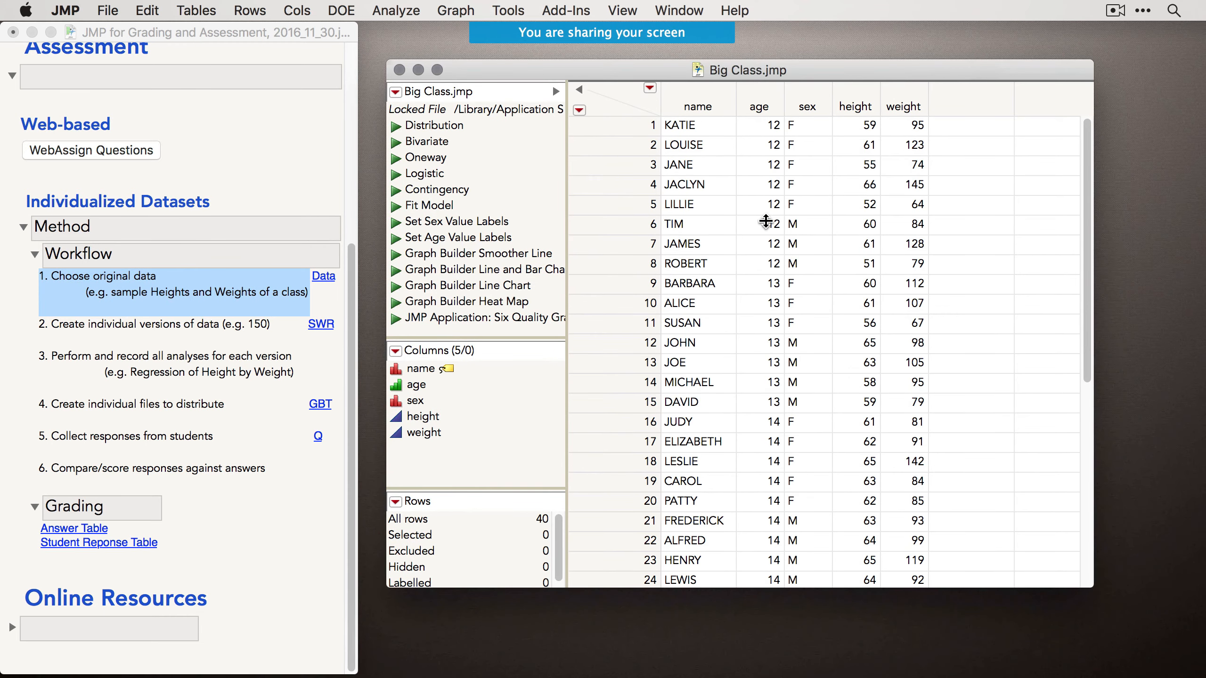
drag(792, 65, 777, 74)
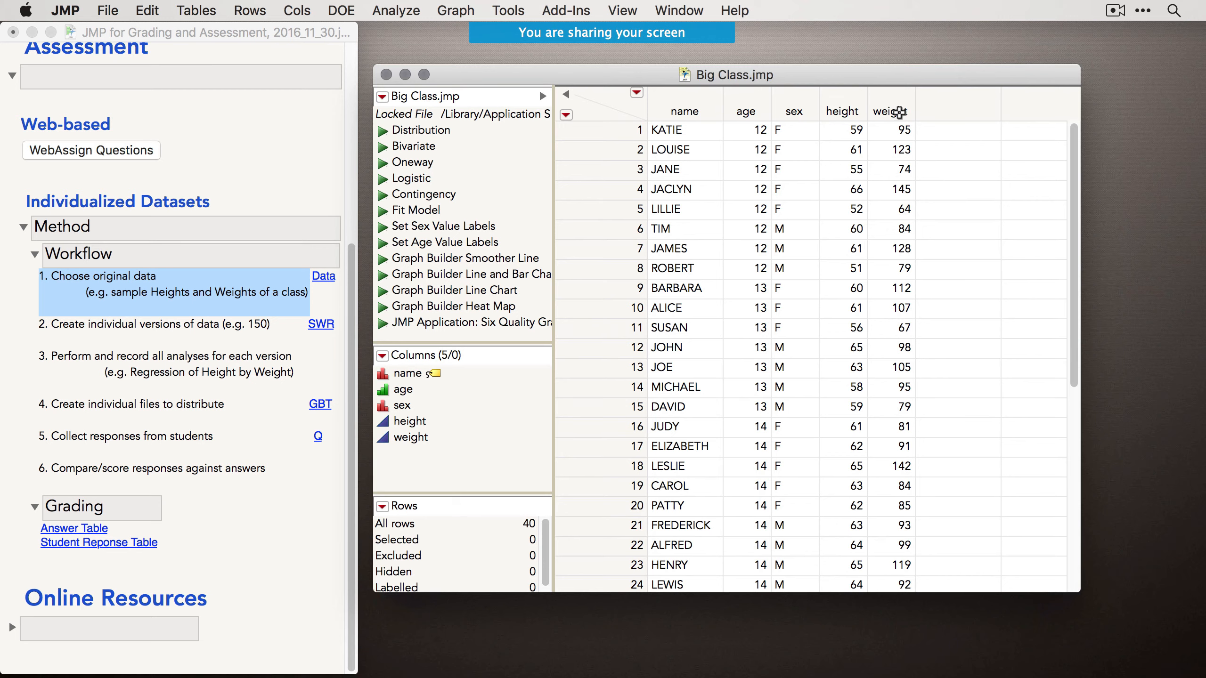
Run a Fit Y by X analysis on Big Class with height as the response and weight as the factor.
click(379, 9)
click(413, 53)
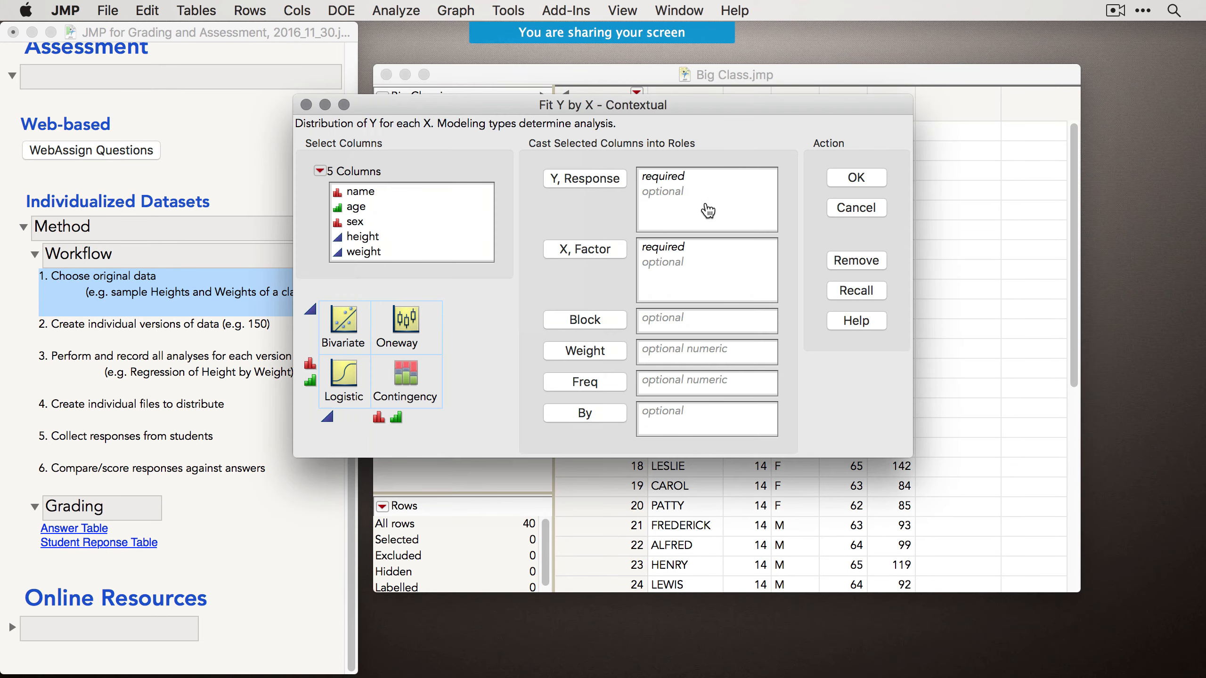
click(369, 238)
click(567, 183)
click(428, 251)
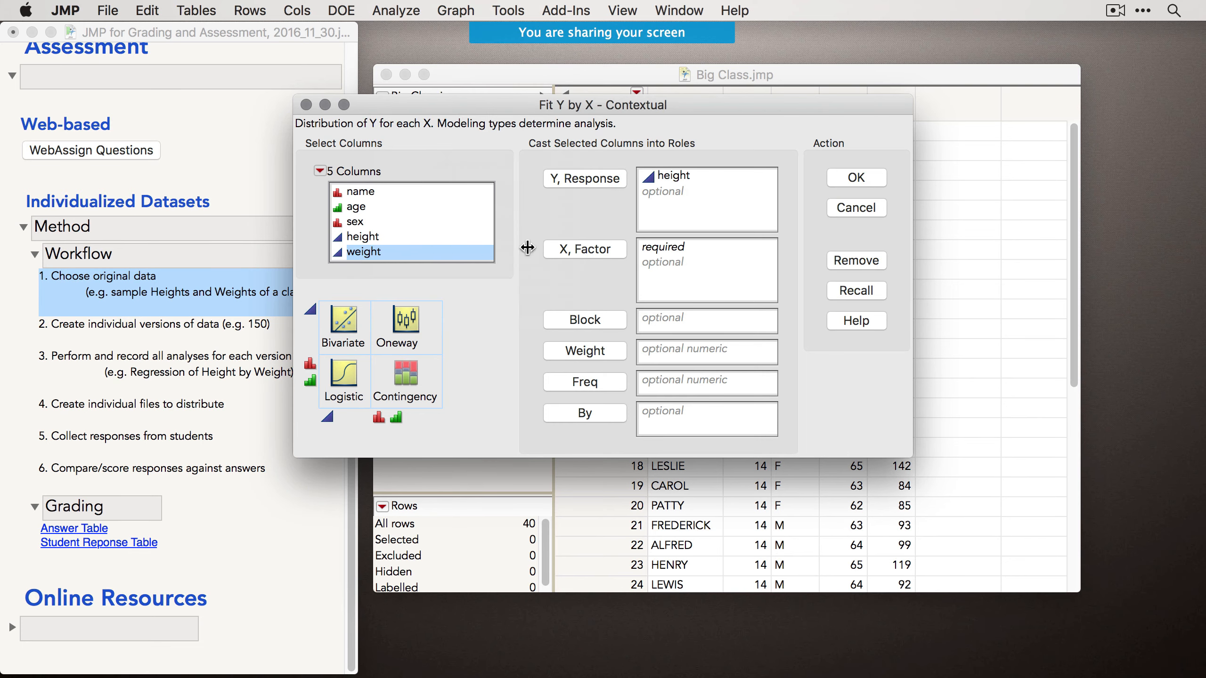
click(581, 250)
click(868, 179)
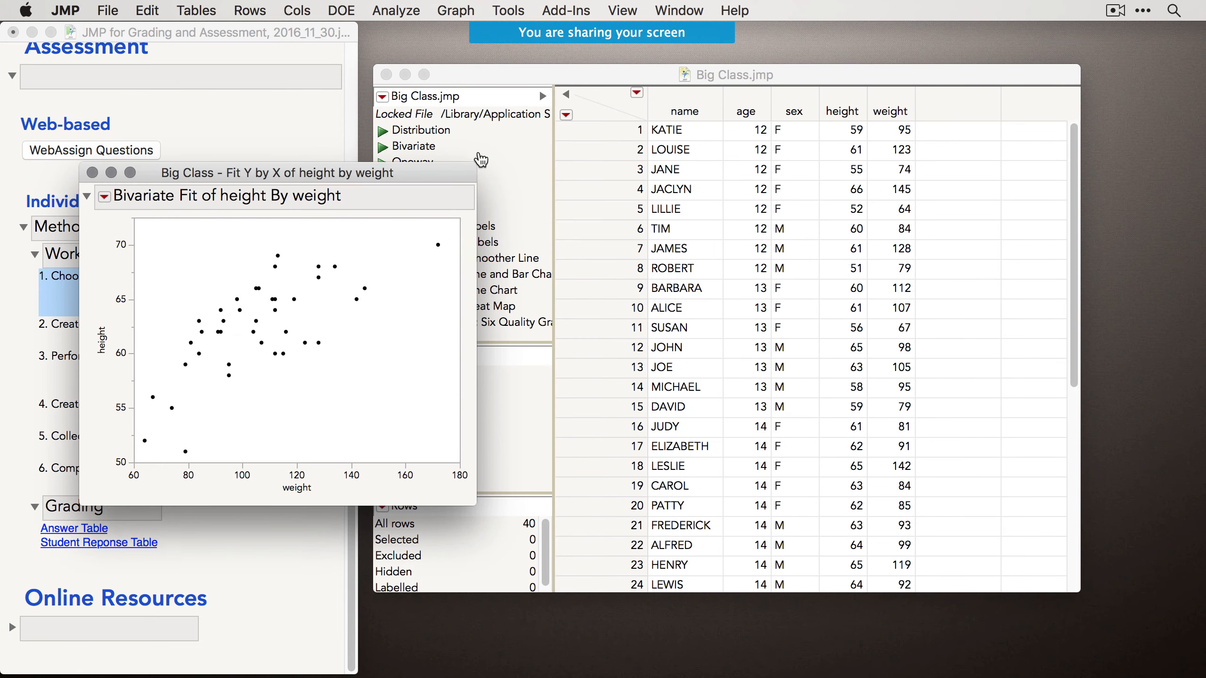
Add a linear fit to the height by weight scatterplot and review its fit statistics and parameter estimates.
drag(391, 171, 680, 76)
click(394, 105)
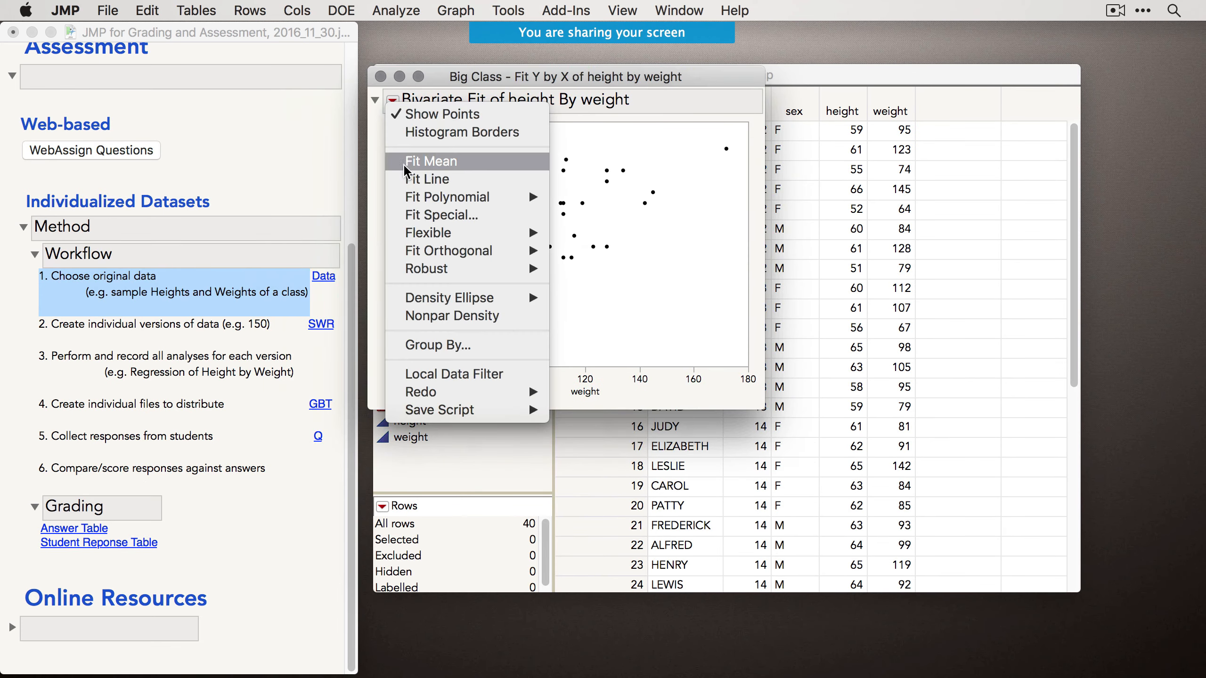
click(416, 180)
scroll(662, 374, up, 4)
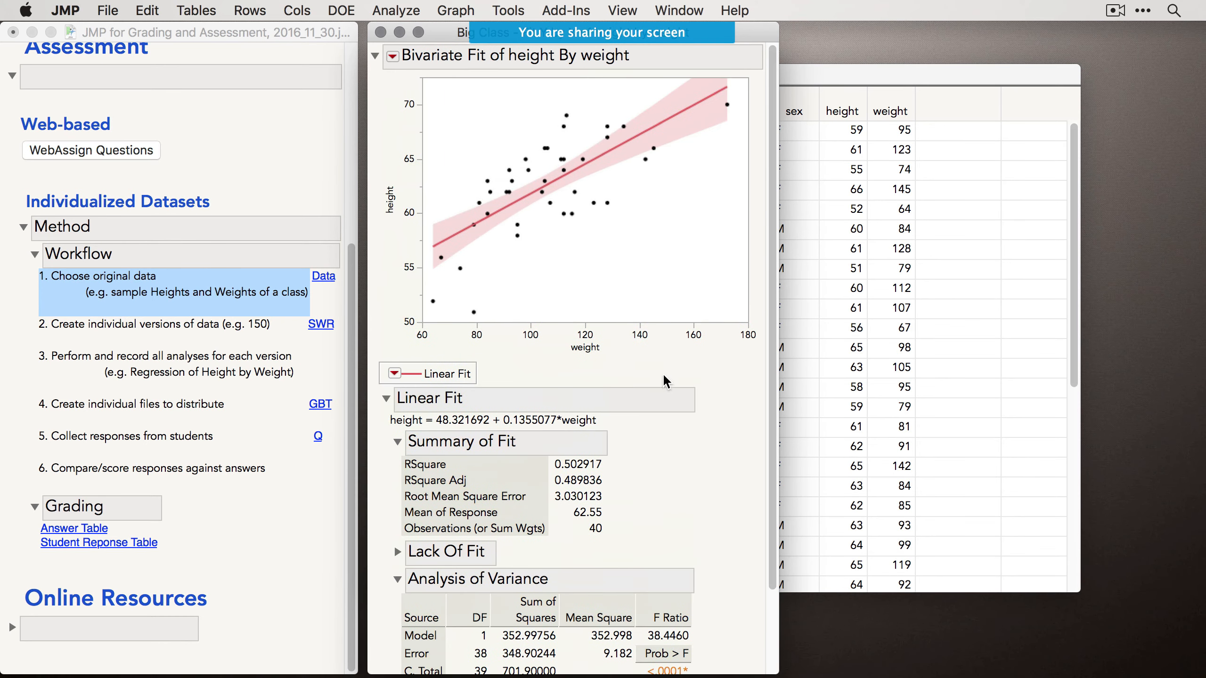
scroll(652, 502, down, 4)
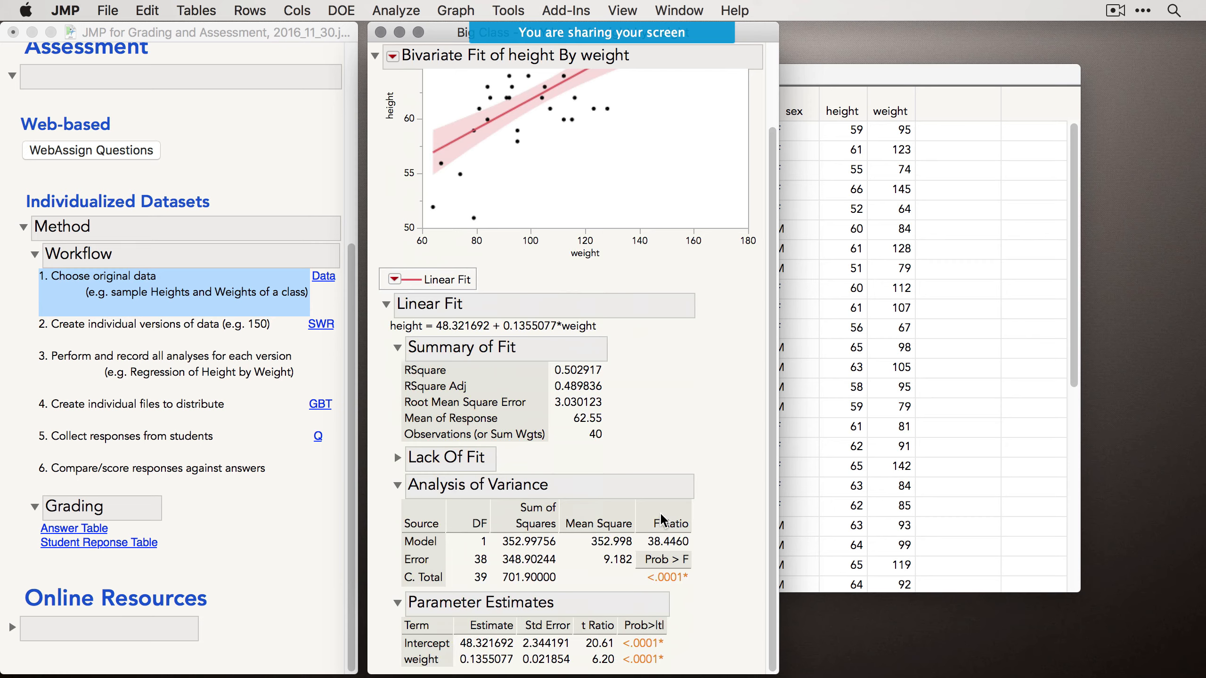
scroll(659, 512, up, 2)
Close the bivariate report and highlight the journal's workflow step about creating individual versions of data.
drag(441, 36, 586, 92)
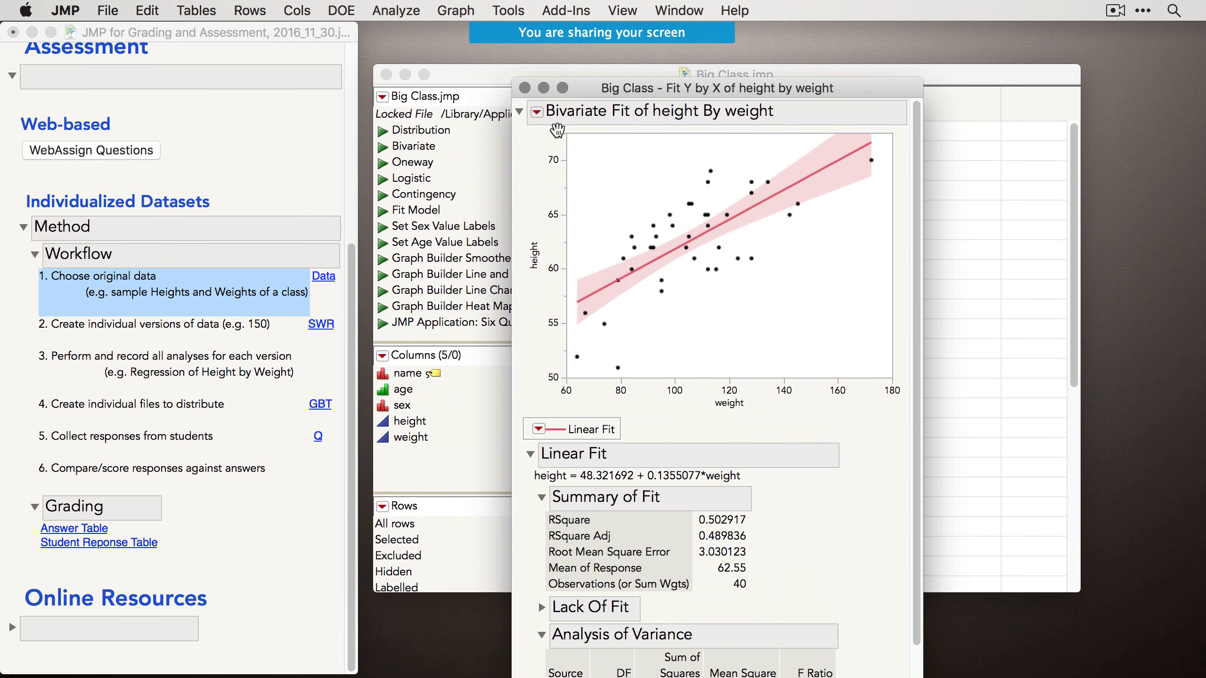
click(524, 89)
click(228, 326)
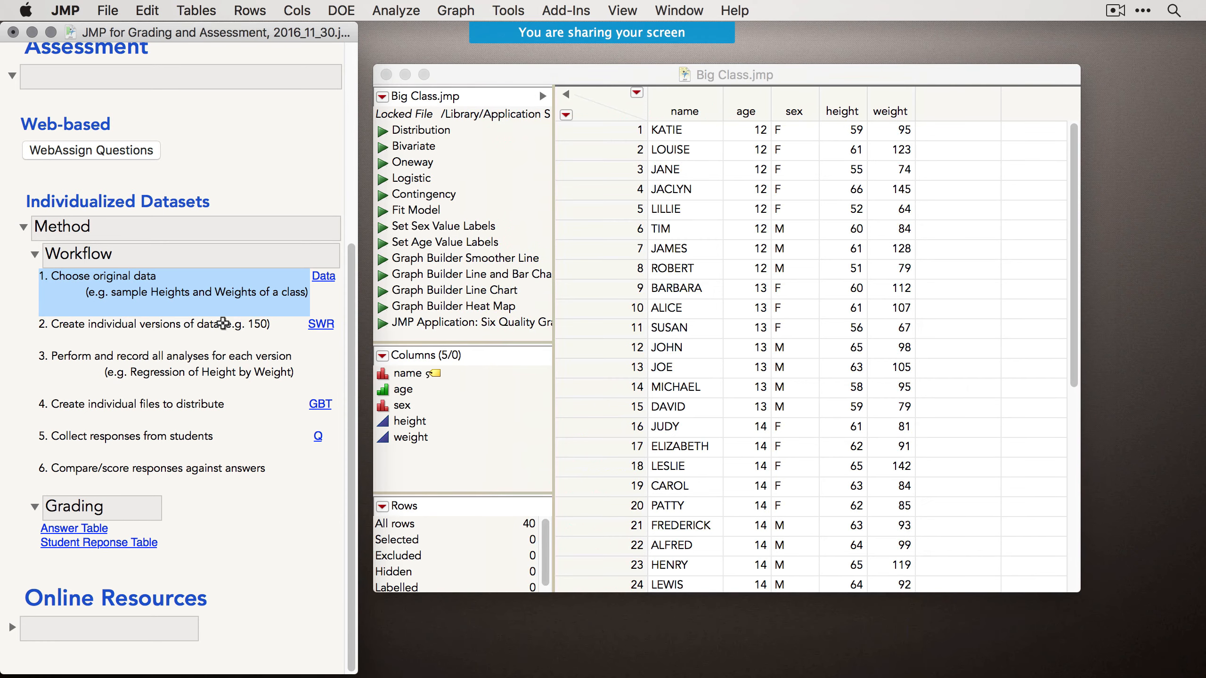
click(231, 327)
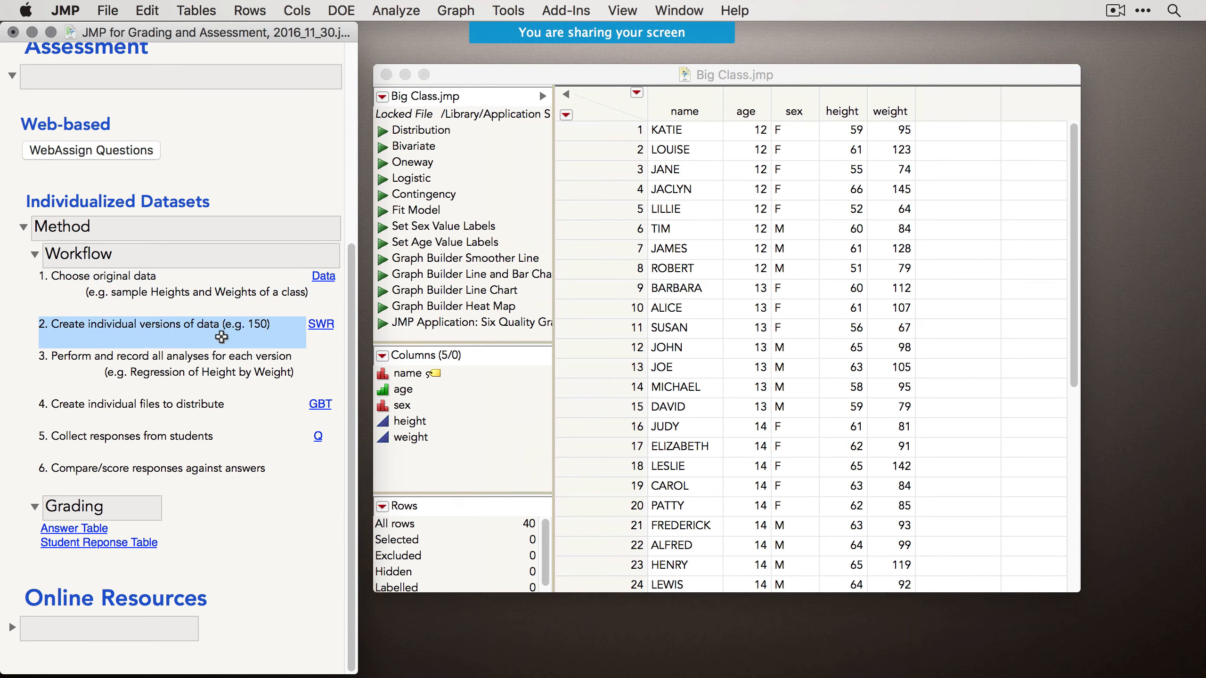
click(323, 325)
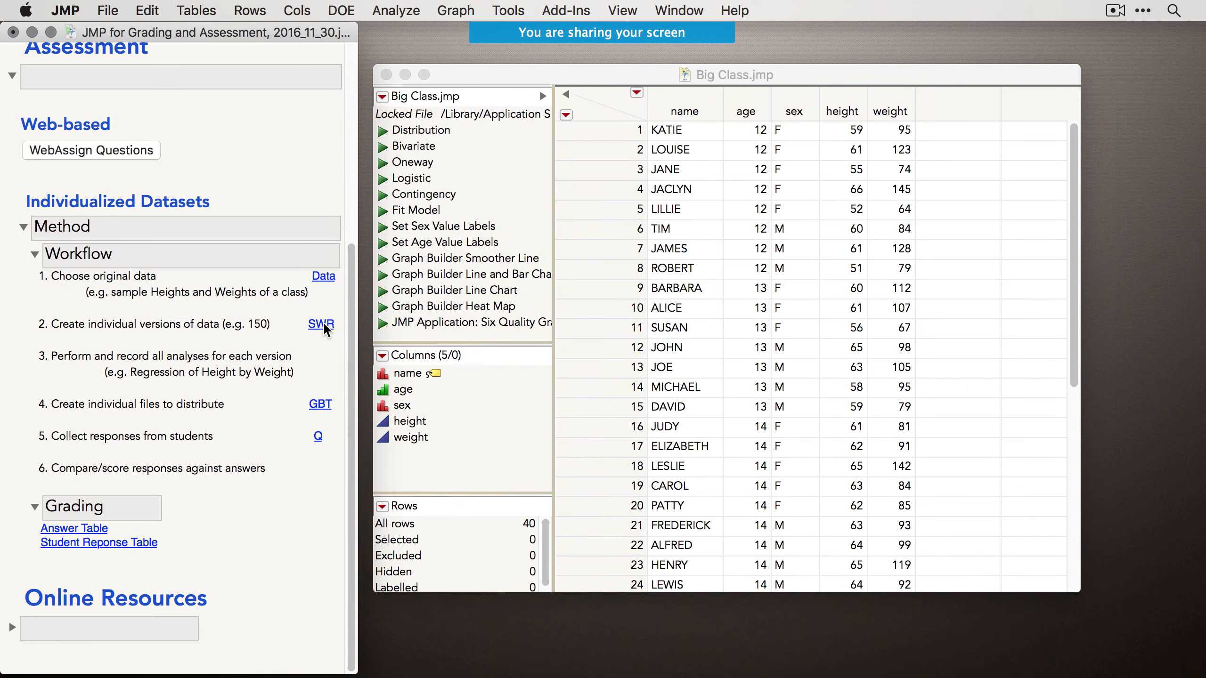
Start the Sample With Replacement add-in on Big Class and cast name, age, sex, height and weight as the columns to sample.
click(577, 7)
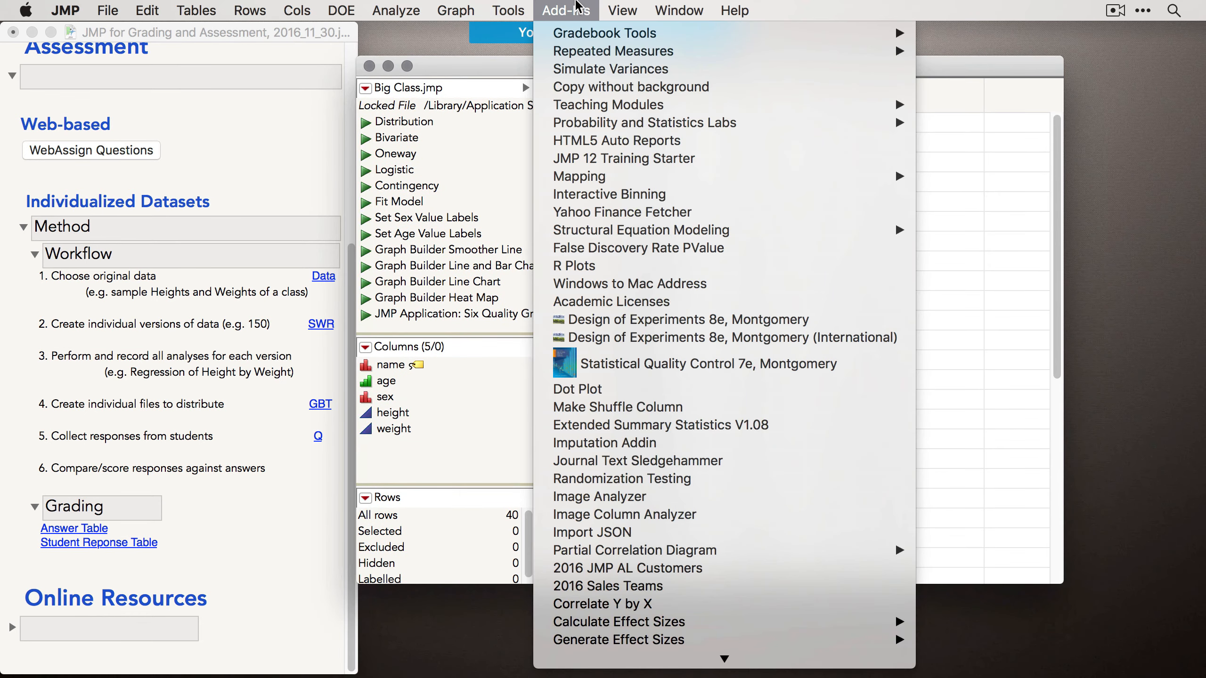
key(s)
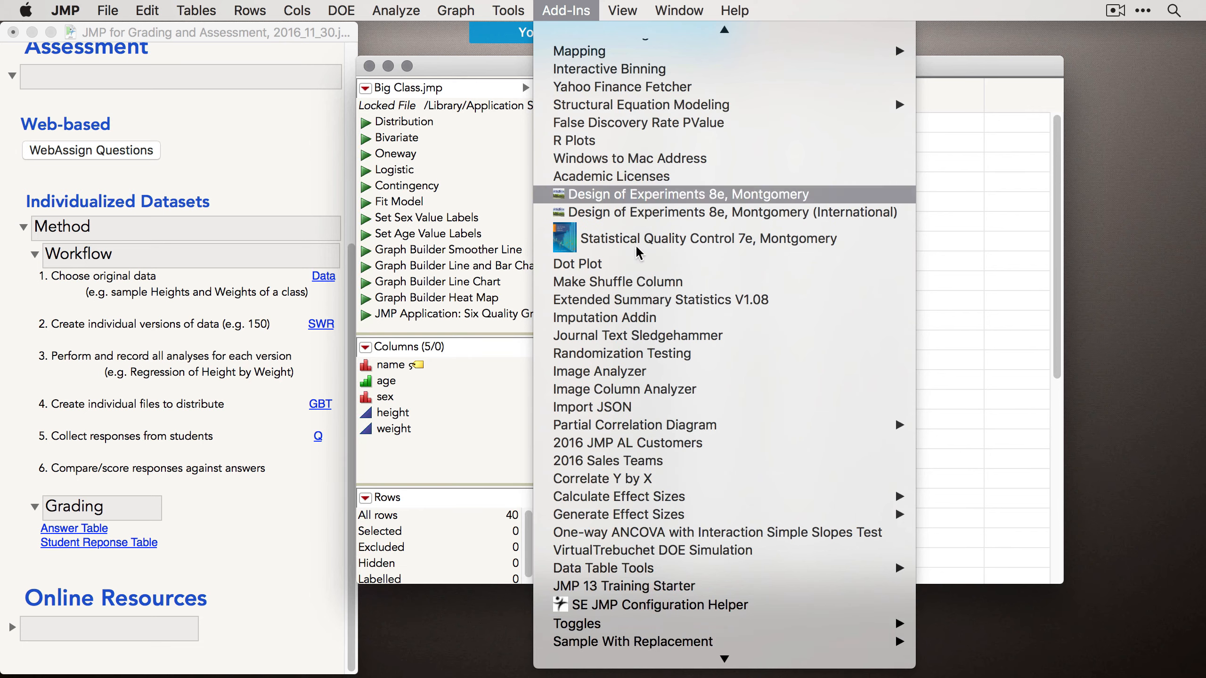
mouse_move(740, 643)
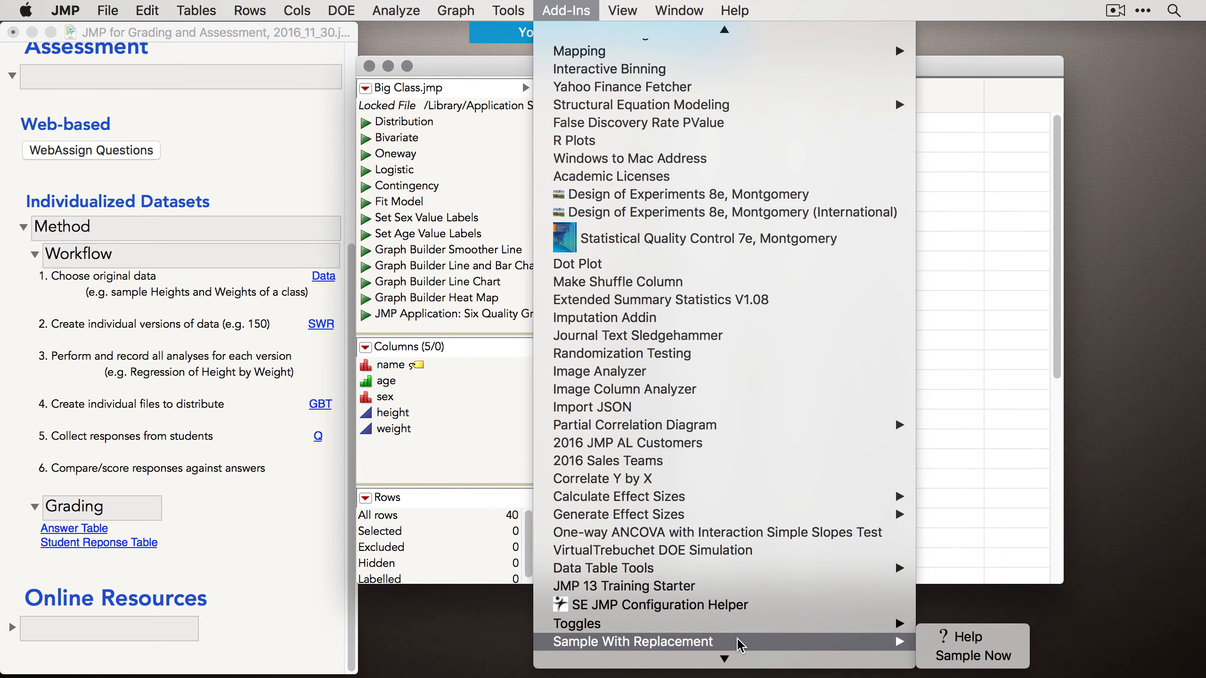
click(999, 658)
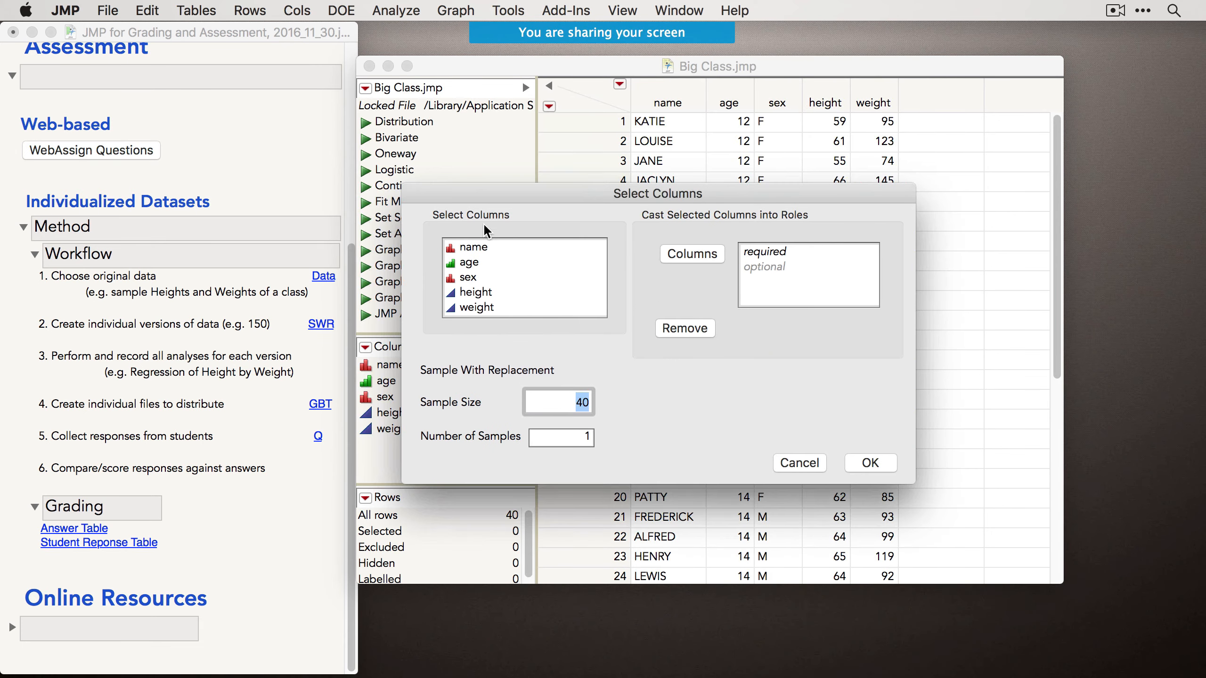
drag(510, 254, 578, 312)
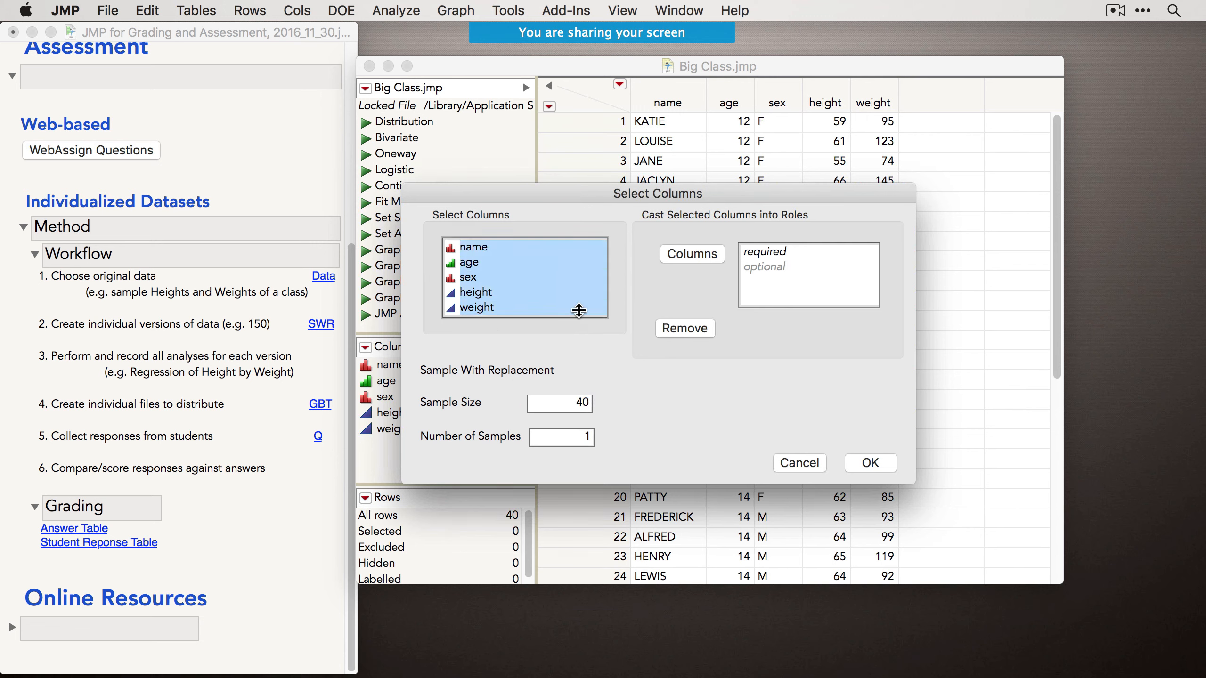
click(704, 266)
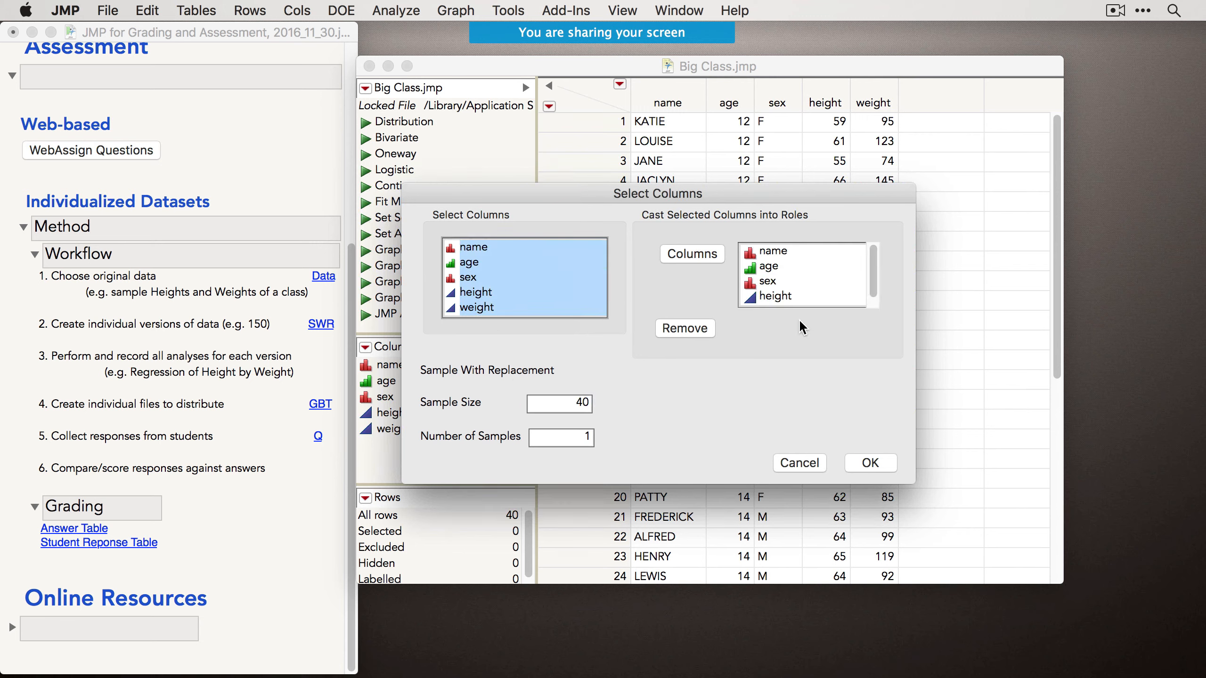
Set the number of samples to 150, keep the sample size at 40, and generate the resampled table.
click(565, 405)
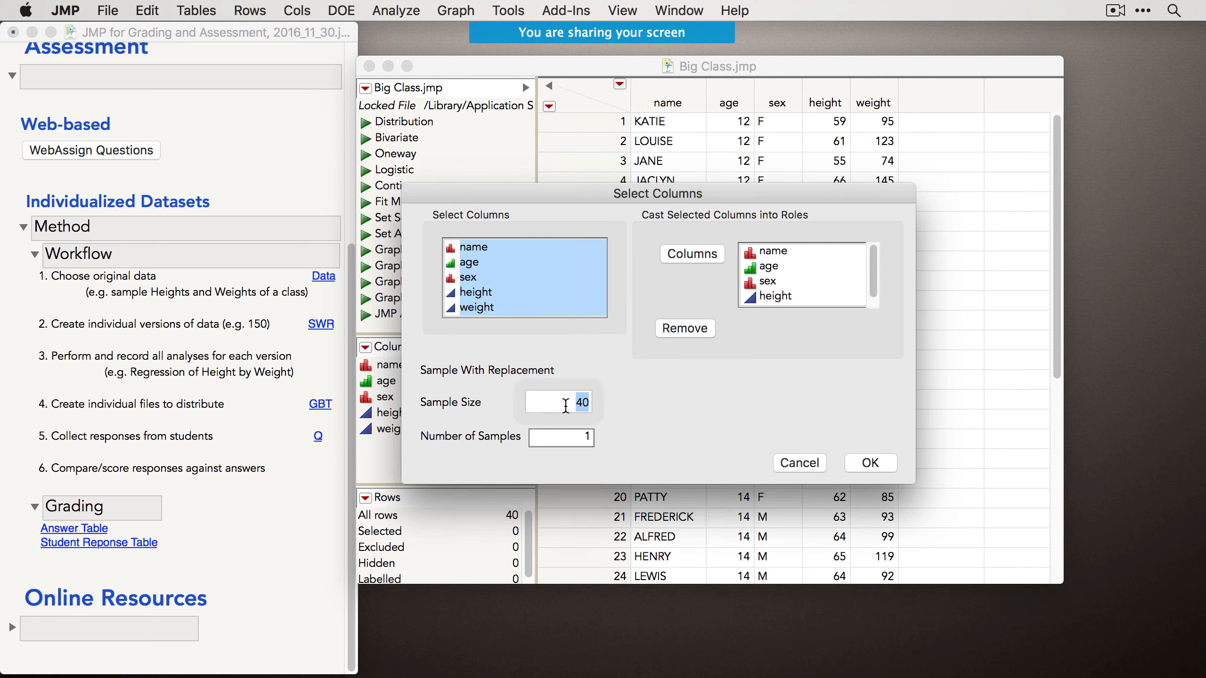
click(567, 439)
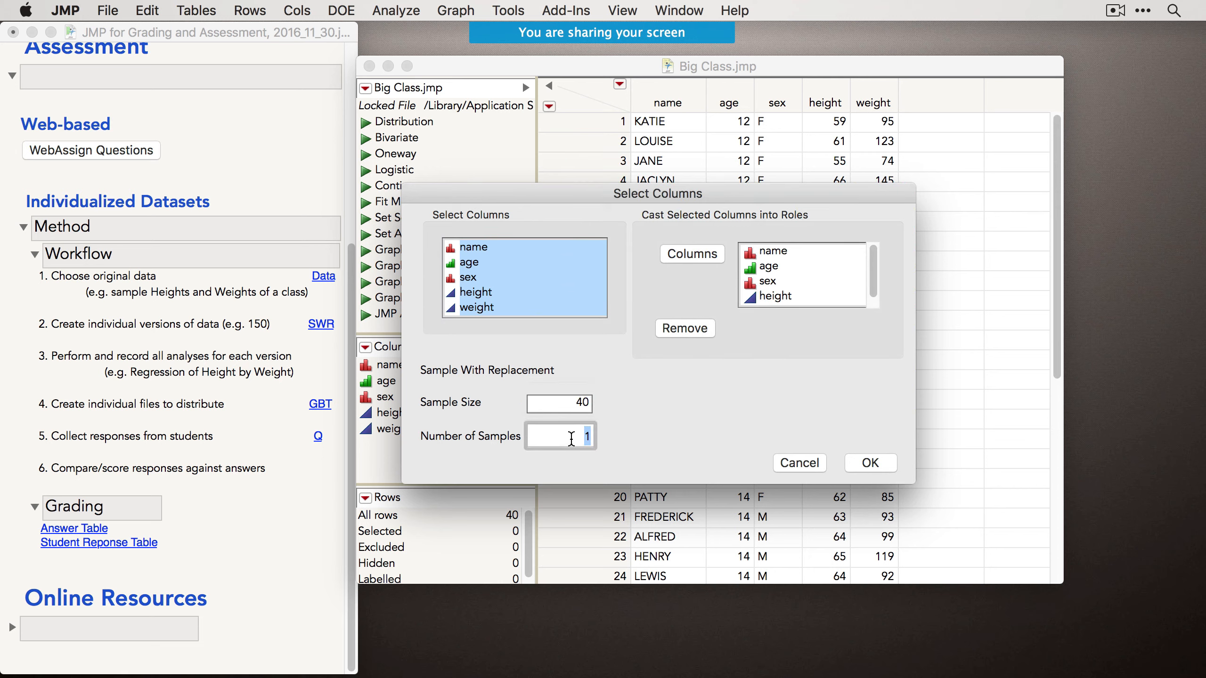
text(1)
click(646, 408)
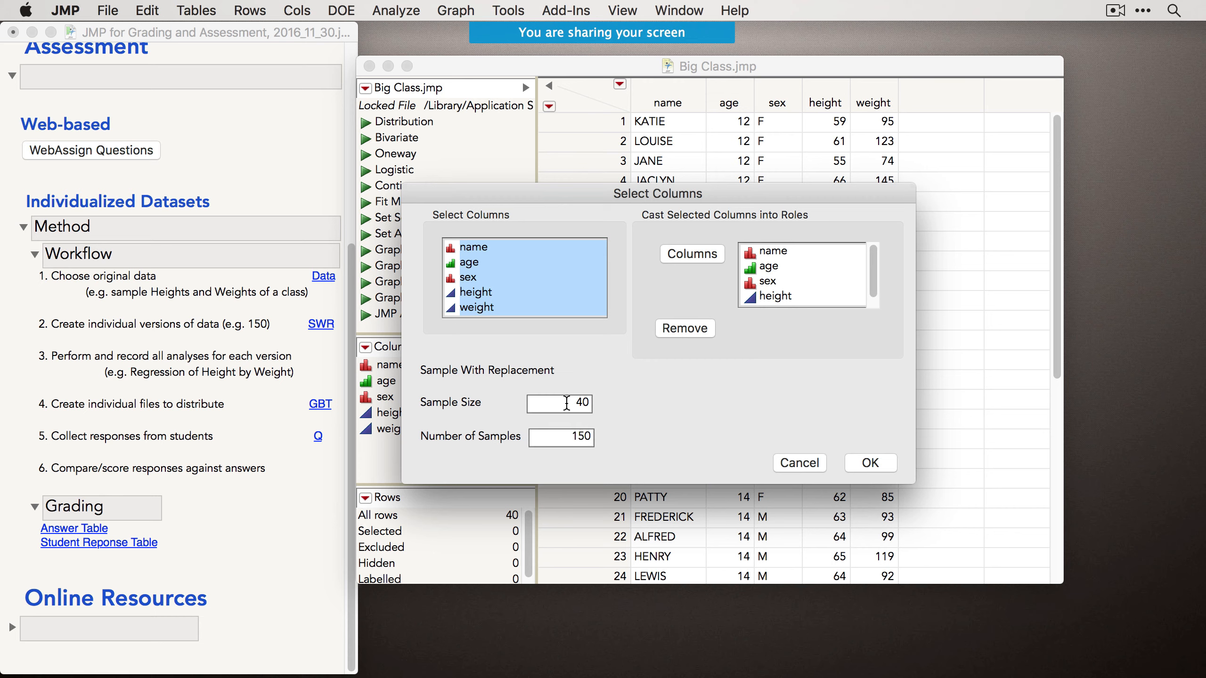
click(871, 463)
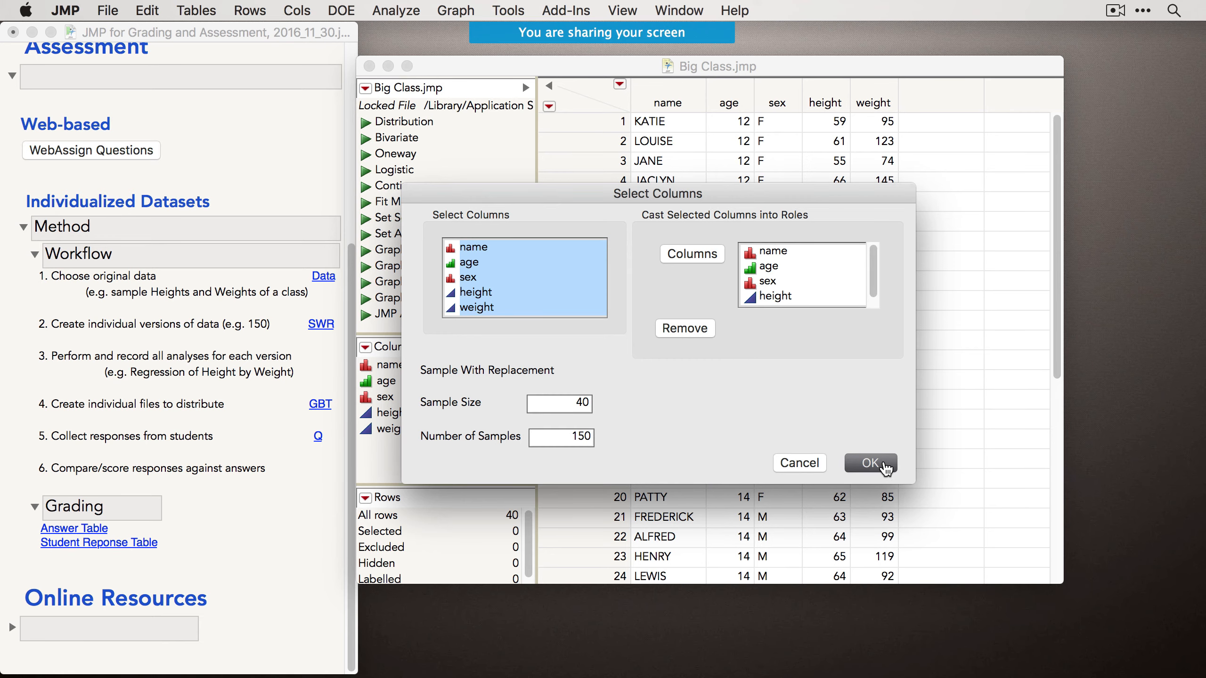
Move and widen the resampled table window to show the Sample Number column, and select that column's first cell.
drag(560, 191, 796, 62)
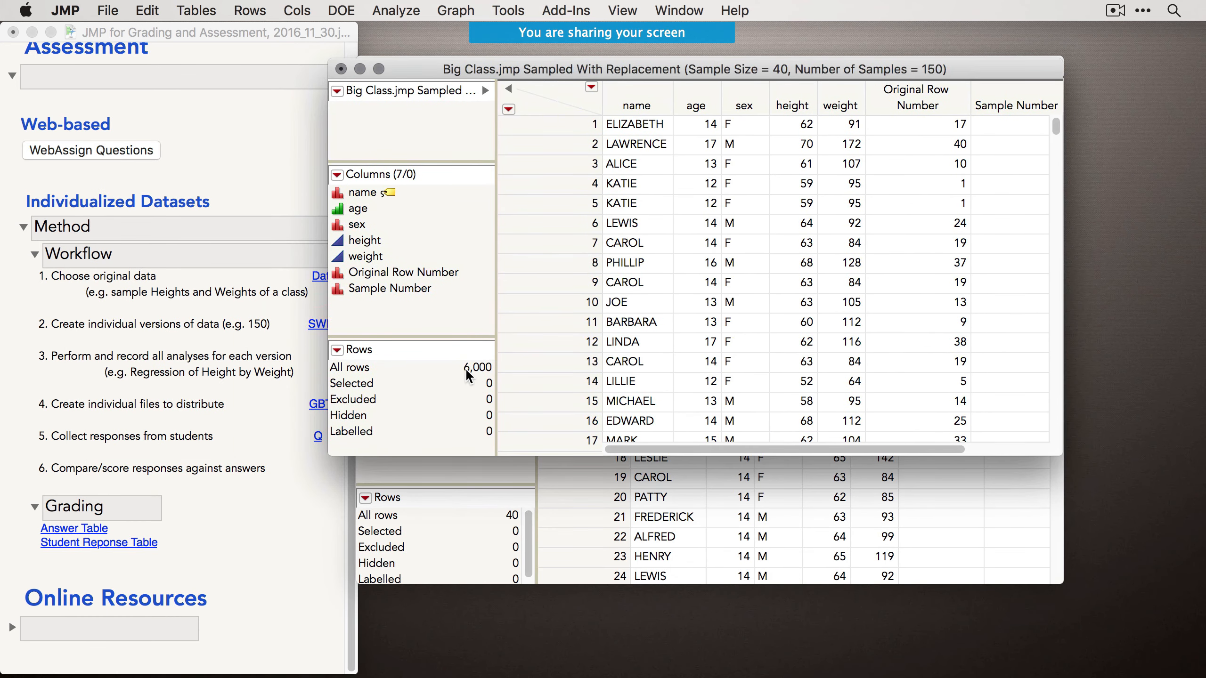
drag(1060, 452, 1163, 469)
click(1044, 123)
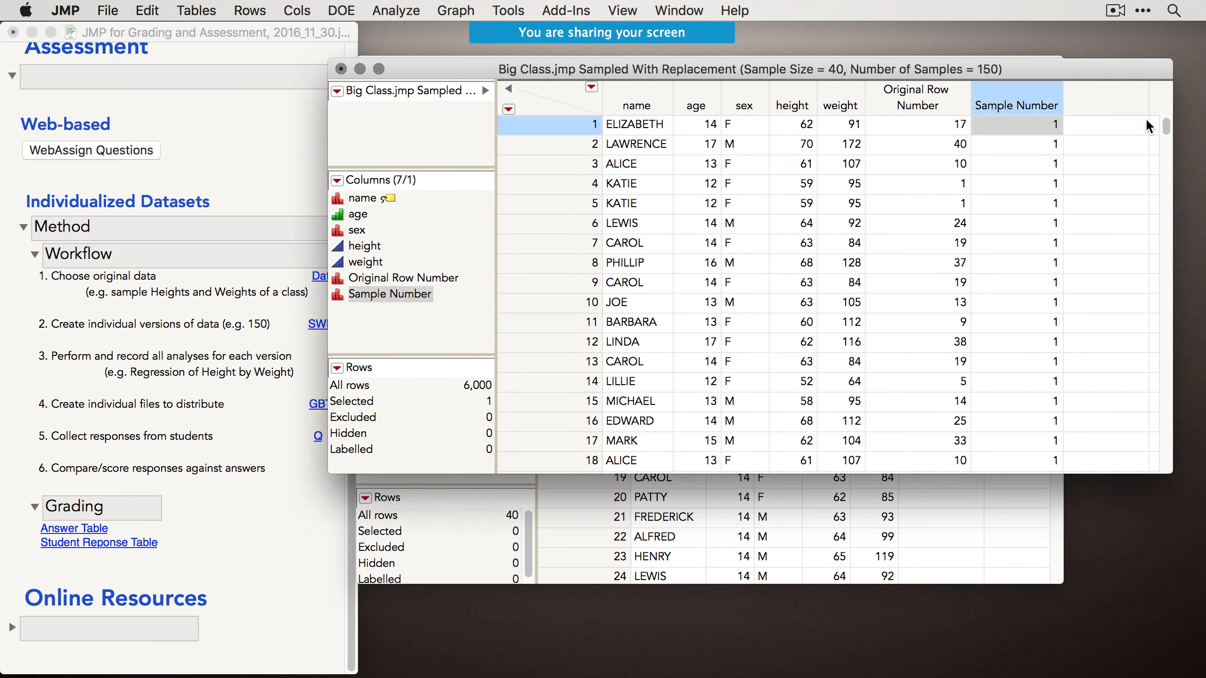
Look through the Sample Number values down to the last row, reposition the resampled table window, and return to the first row.
scroll(1162, 127, down, 15)
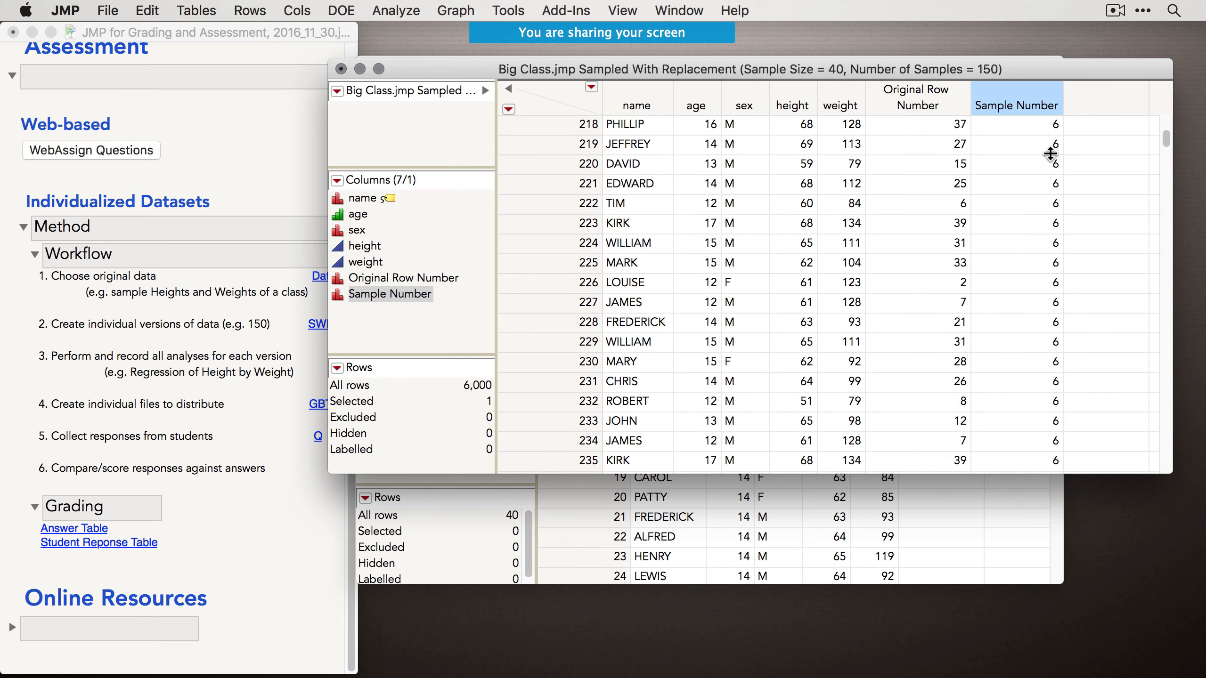
click(1051, 145)
drag(1167, 140, 1160, 548)
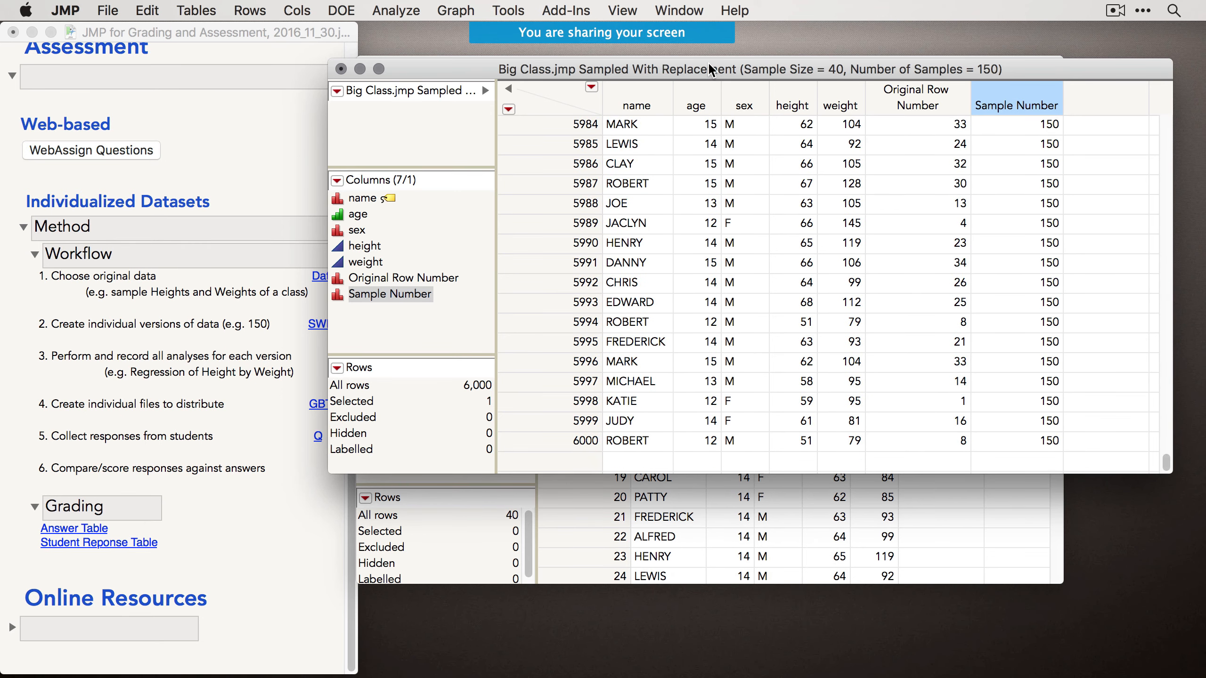
drag(711, 70, 636, 126)
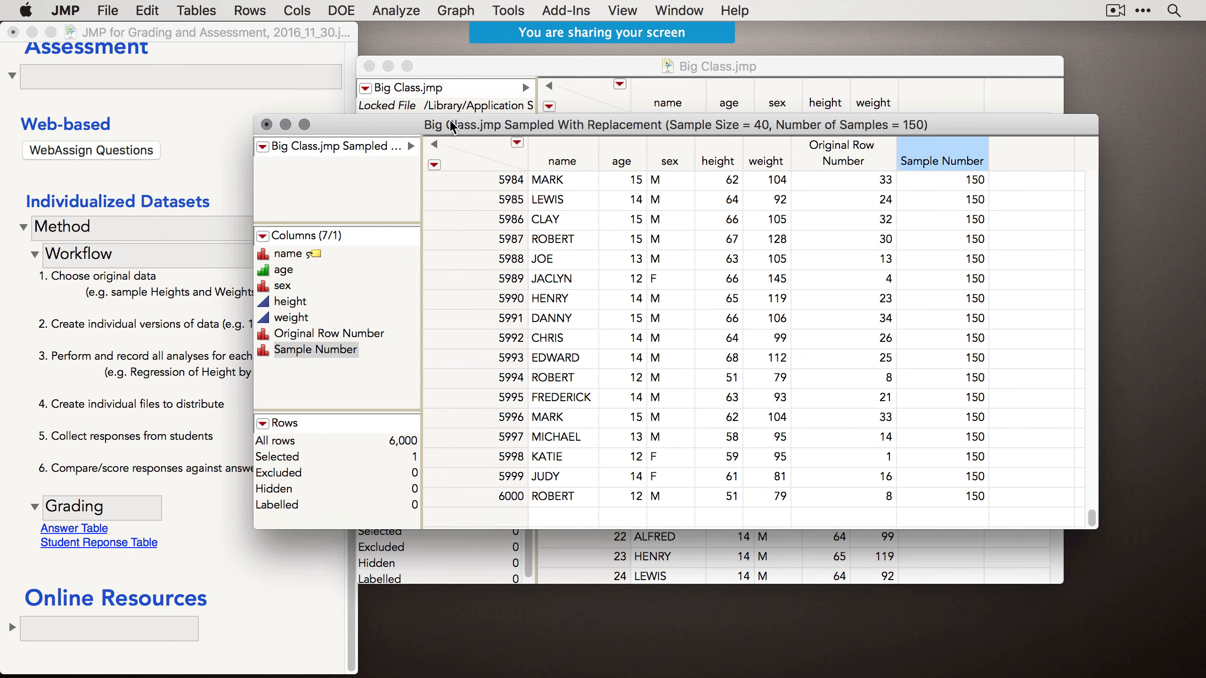
drag(455, 127, 494, 143)
click(181, 394)
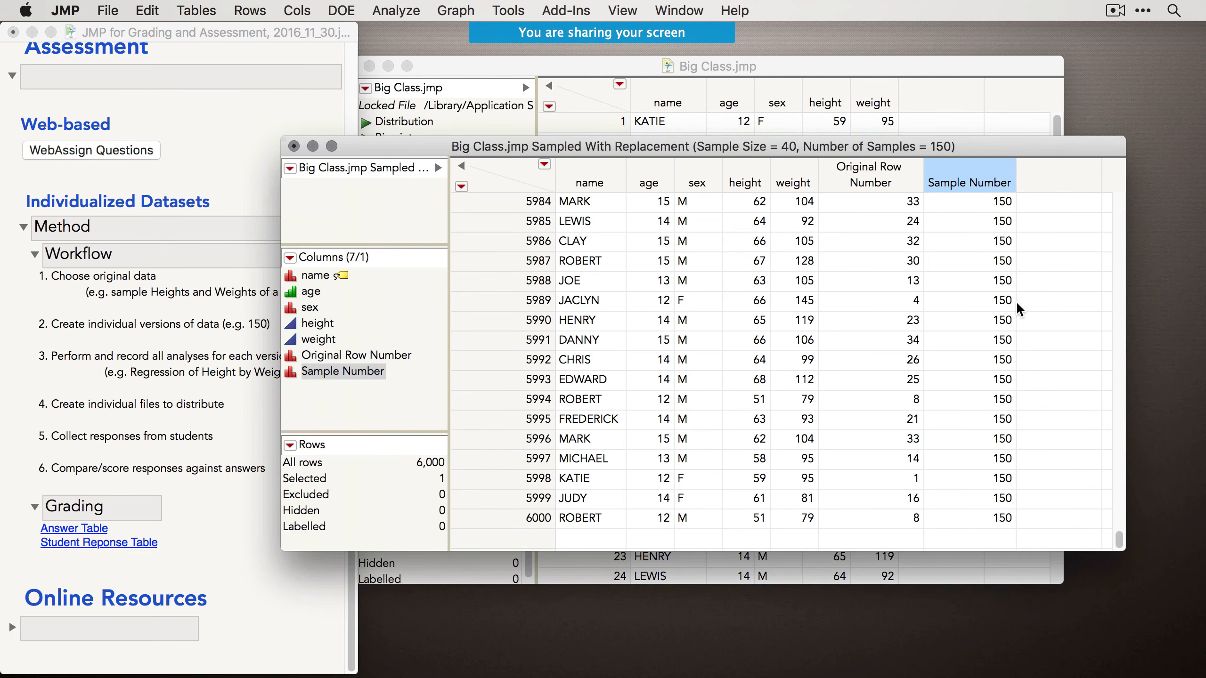
drag(1120, 539, 1140, 147)
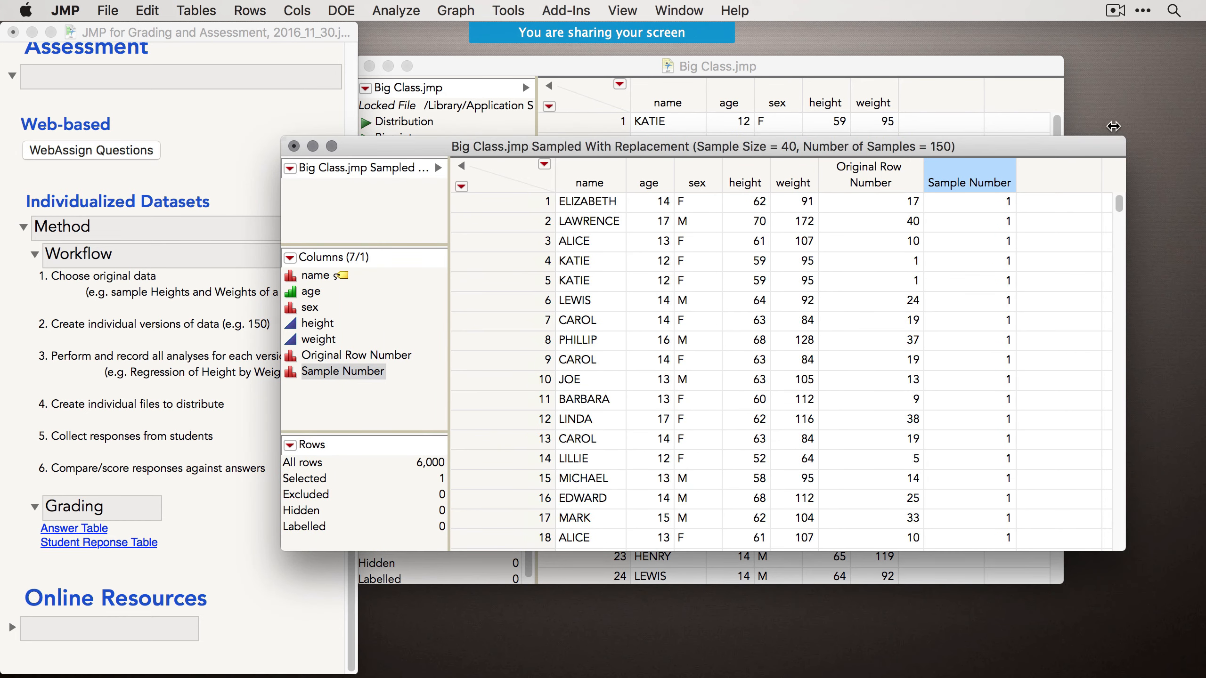
Run Fit Y by X on the resampled table with height as response, weight as factor, and Sample Number as the By variable.
click(419, 10)
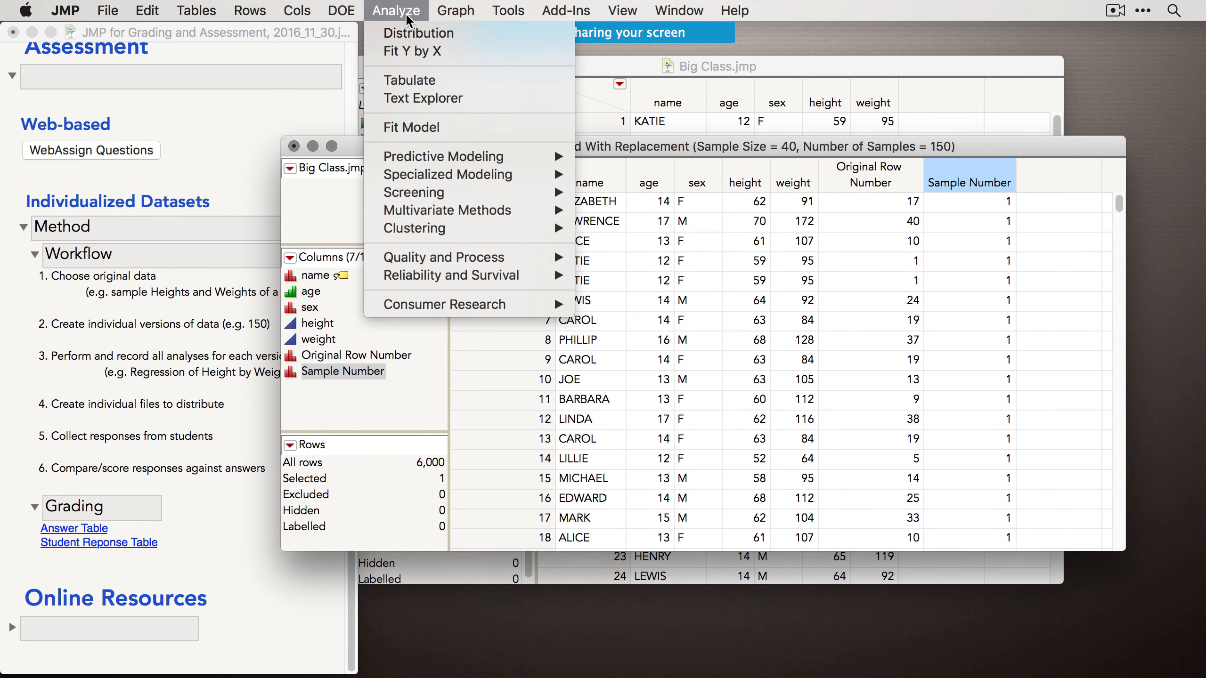
click(420, 52)
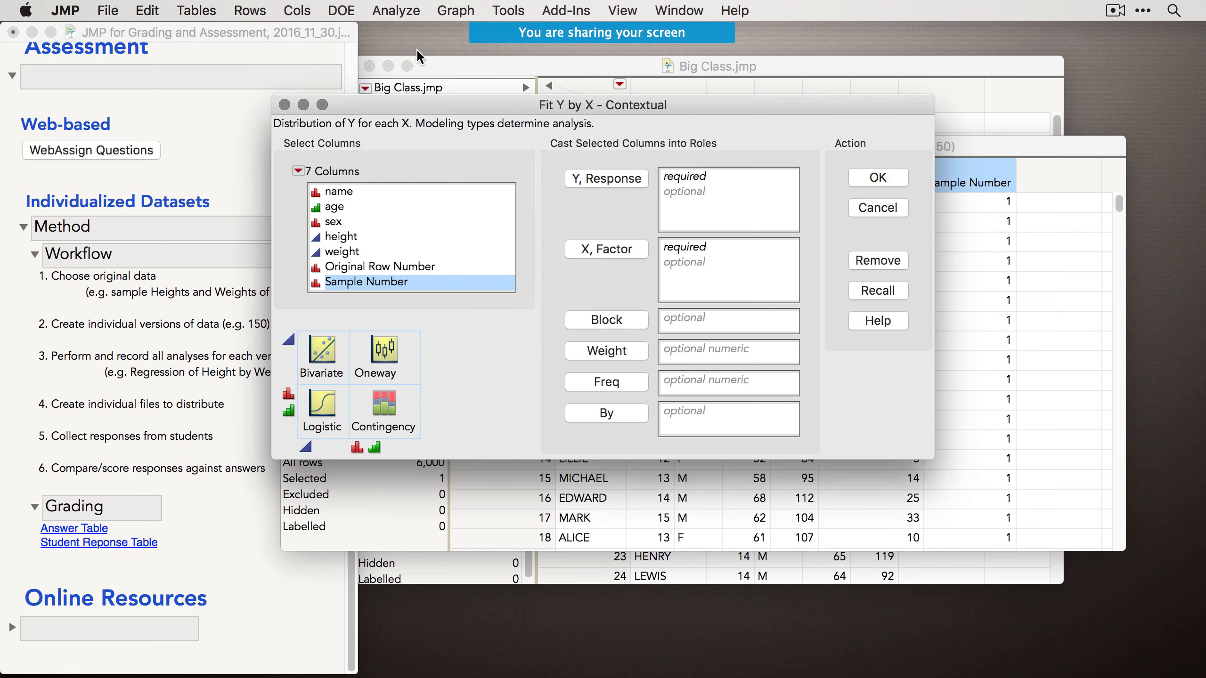
click(351, 237)
click(617, 183)
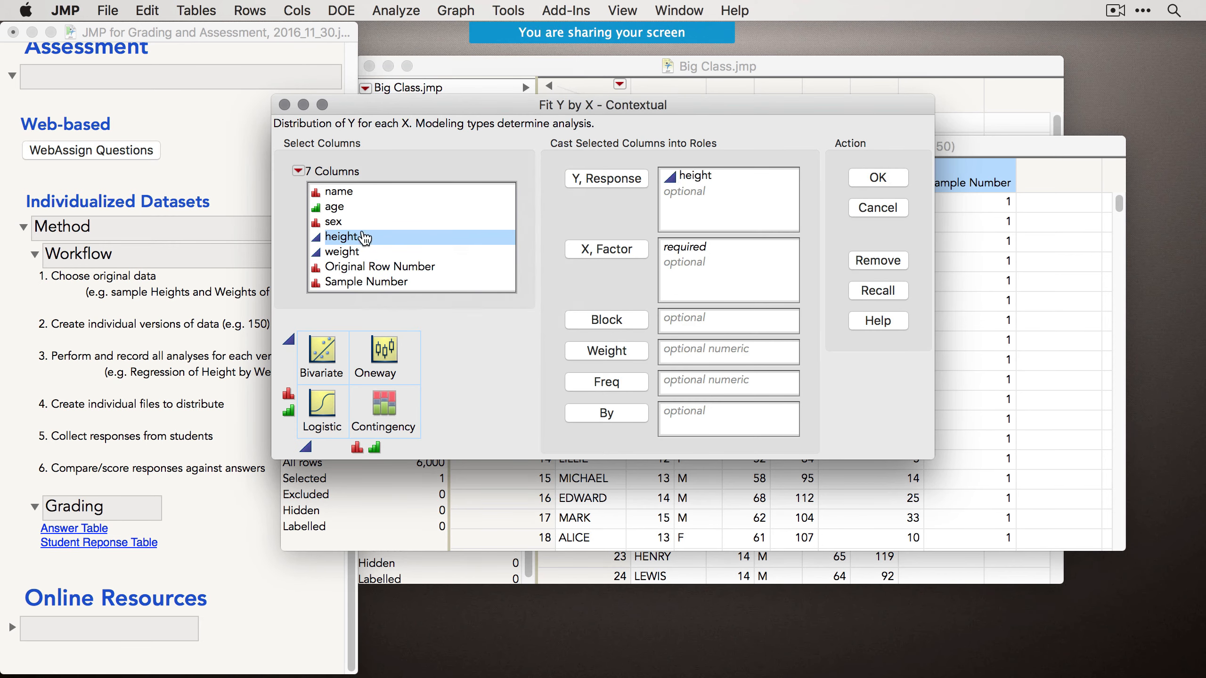
click(403, 251)
click(613, 252)
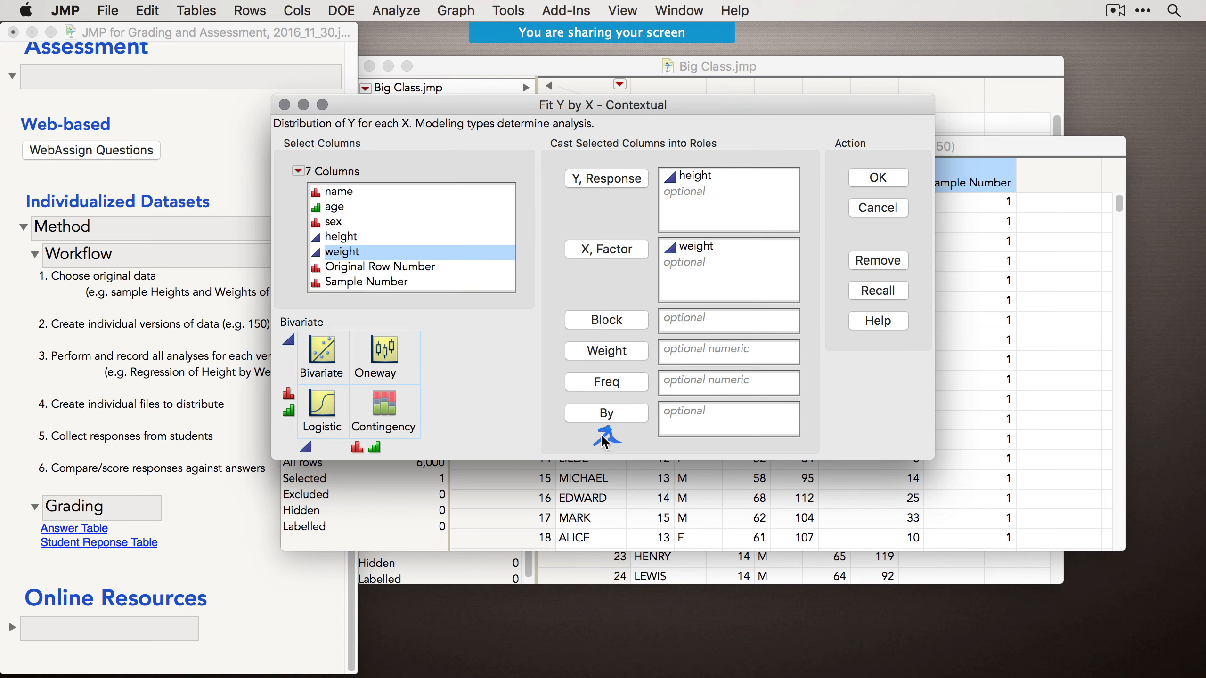
click(368, 283)
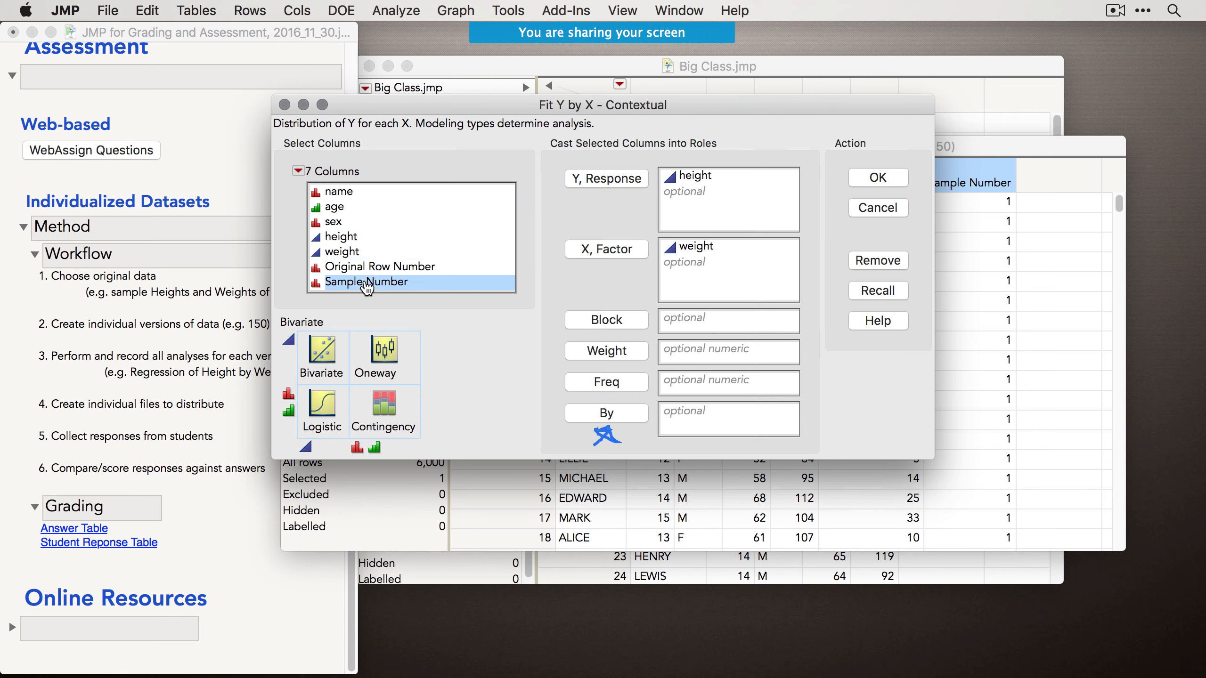
click(608, 413)
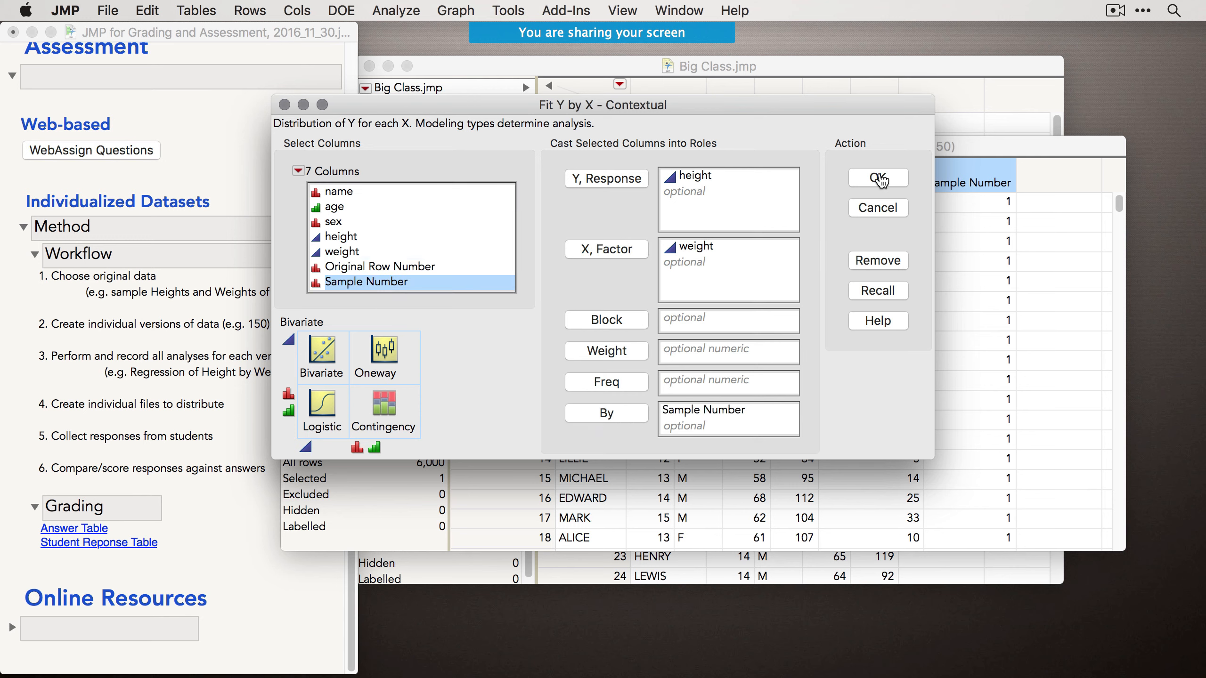
click(879, 180)
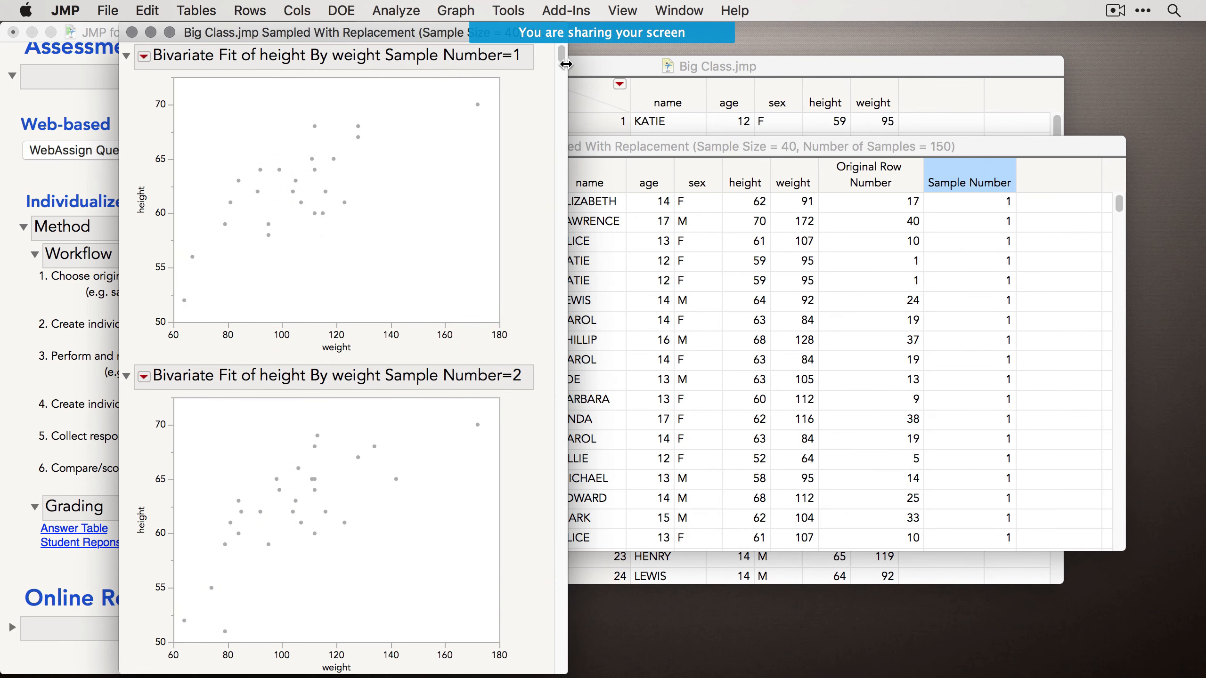
Fit a line in every Sample Number group of the bivariate report at once.
drag(560, 67, 546, 31)
click(441, 240)
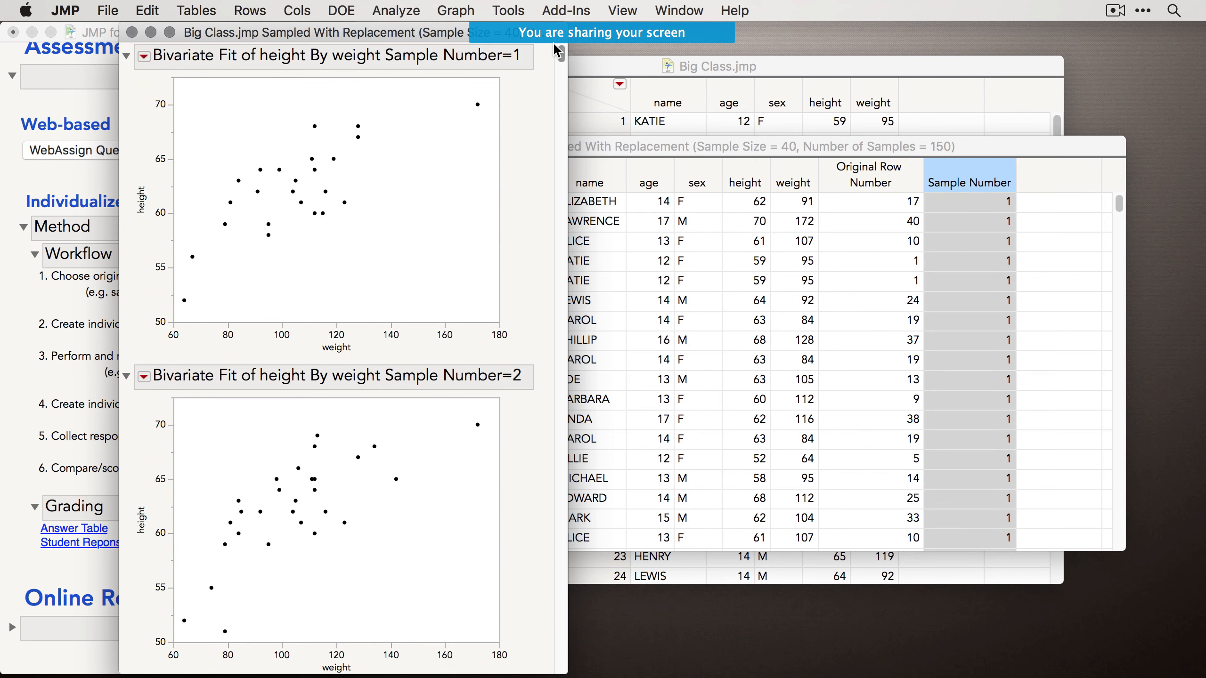
drag(557, 48, 588, 2)
click(143, 56)
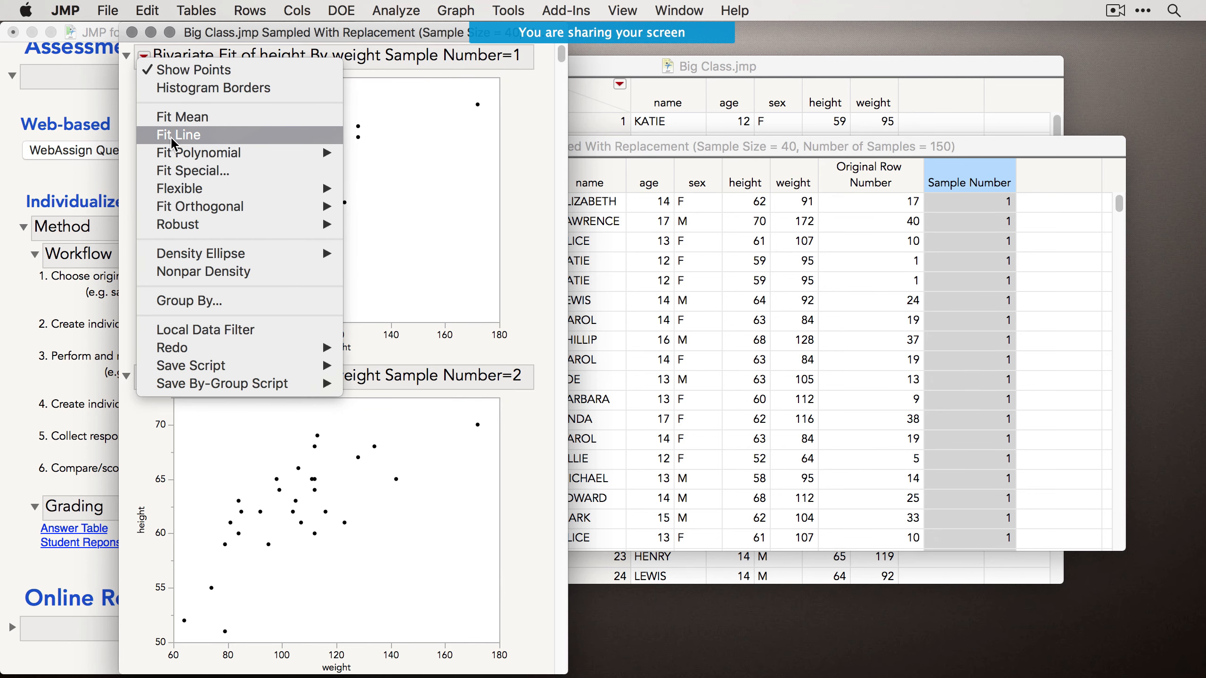
click(394, 111)
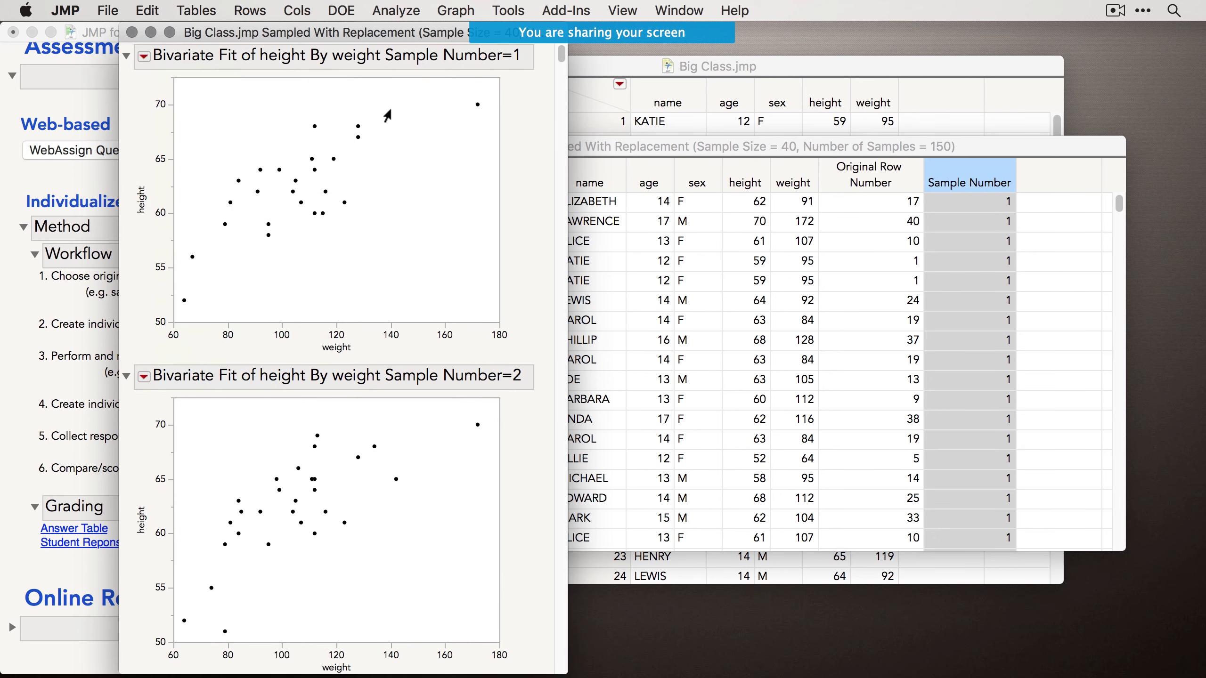
click(143, 61)
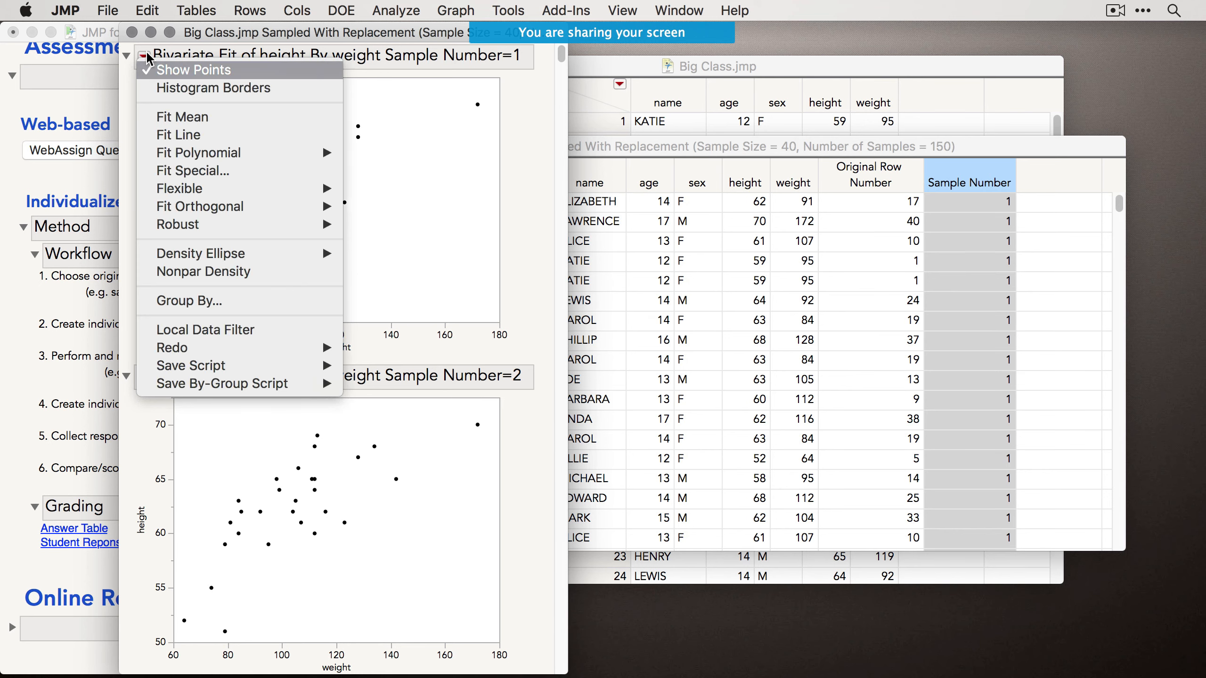
click(179, 136)
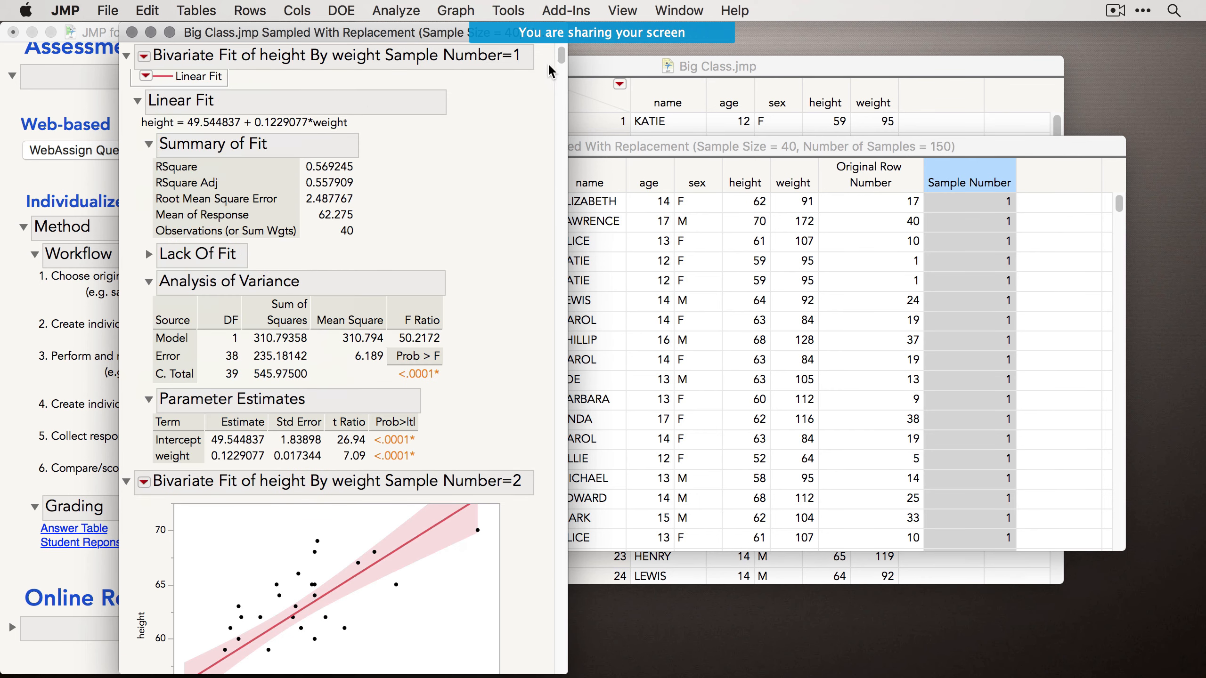
Make a combined data table from the Parameter Estimates of all samples, then move and enlarge the new table window.
mouse_move(562, 57)
mouse_down()
mouse_move(567, 76)
mouse_move(562, 44)
mouse_up()
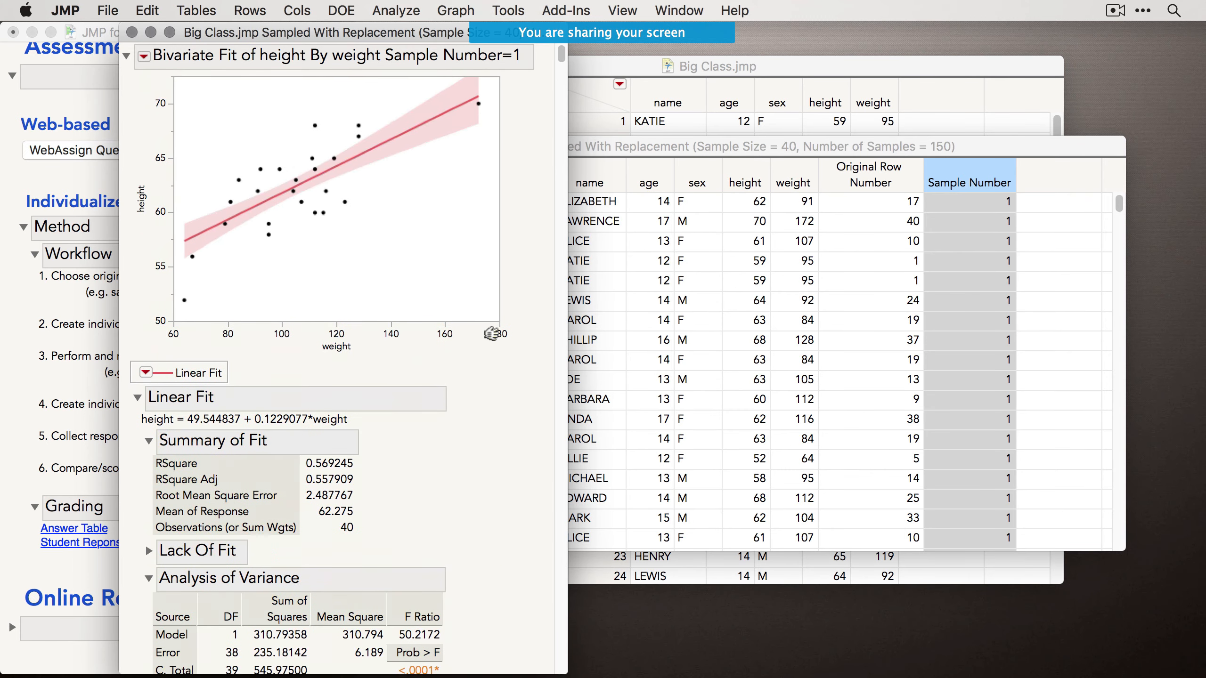
scroll(256, 496, down, 5)
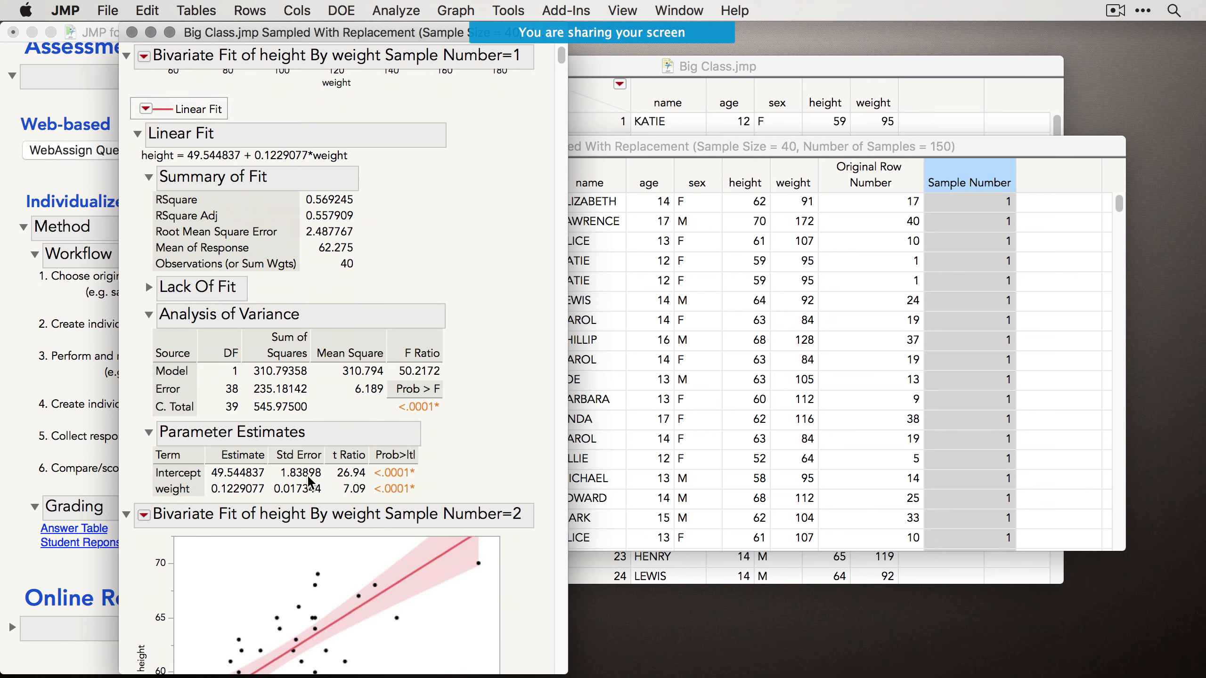
right_click(295, 492)
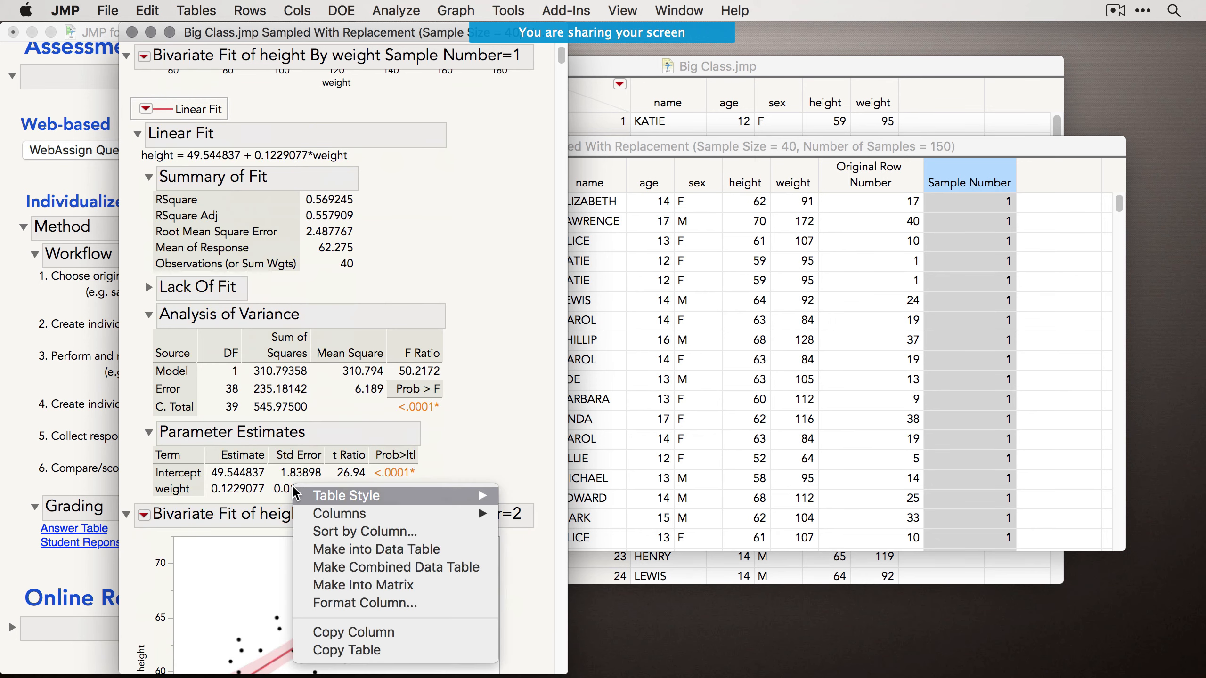
click(342, 558)
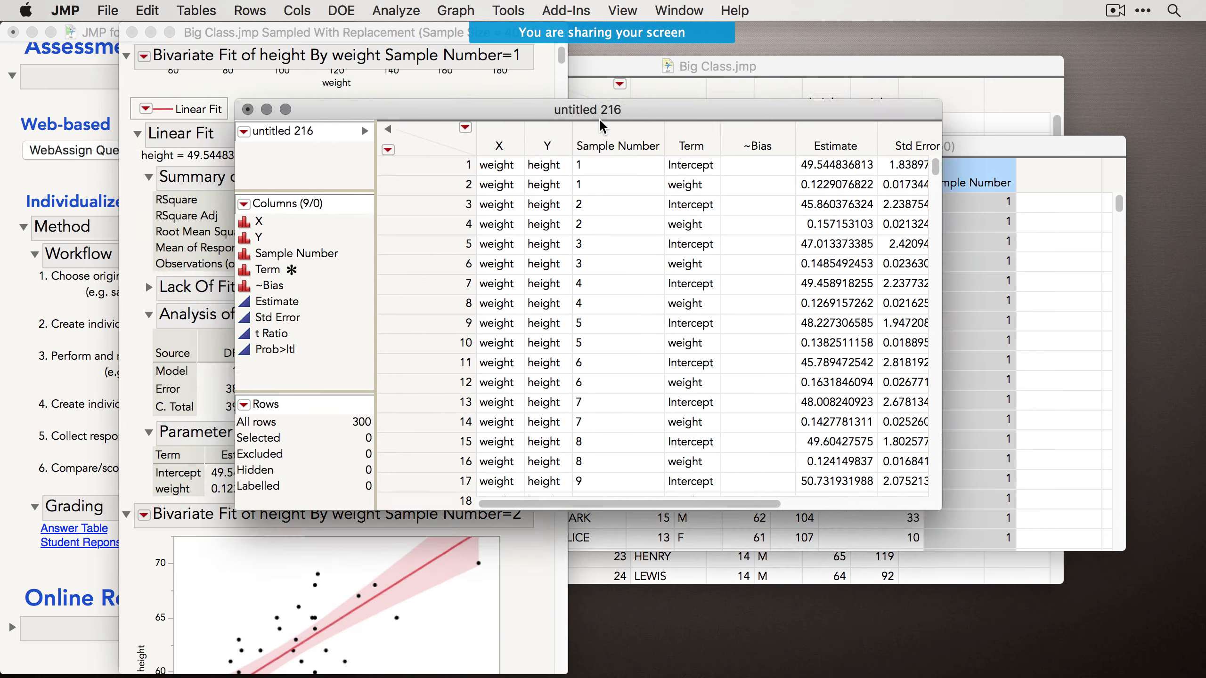
drag(600, 121, 804, 129)
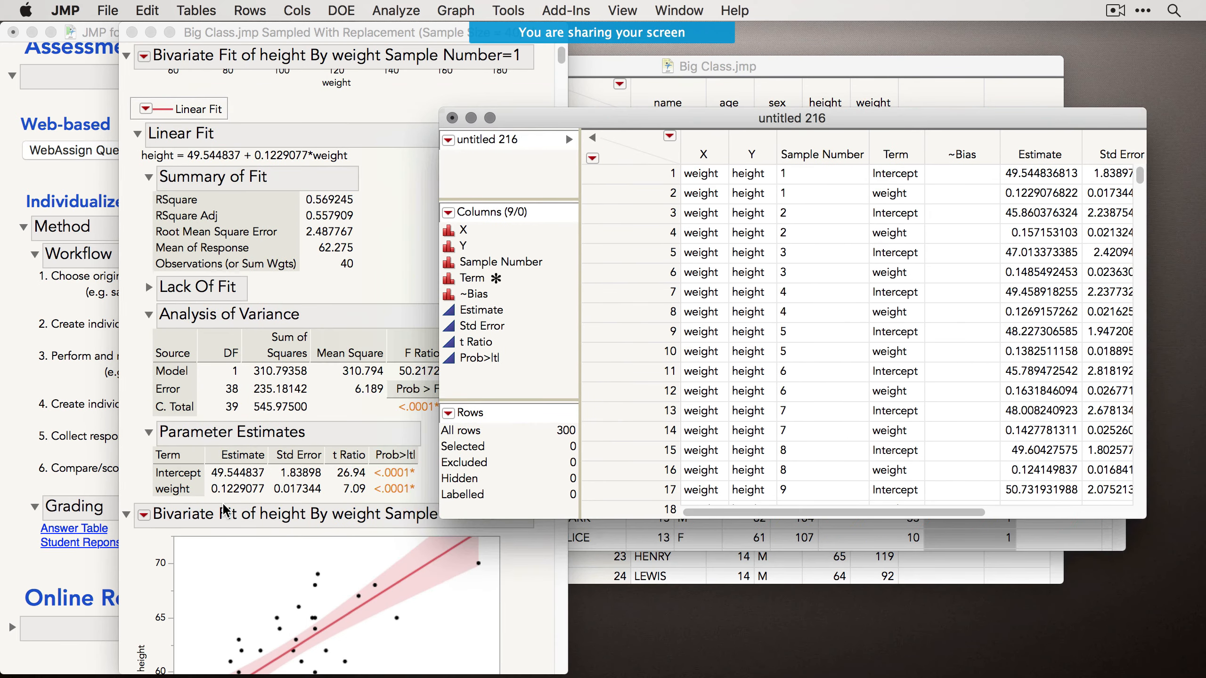
drag(741, 122, 636, 137)
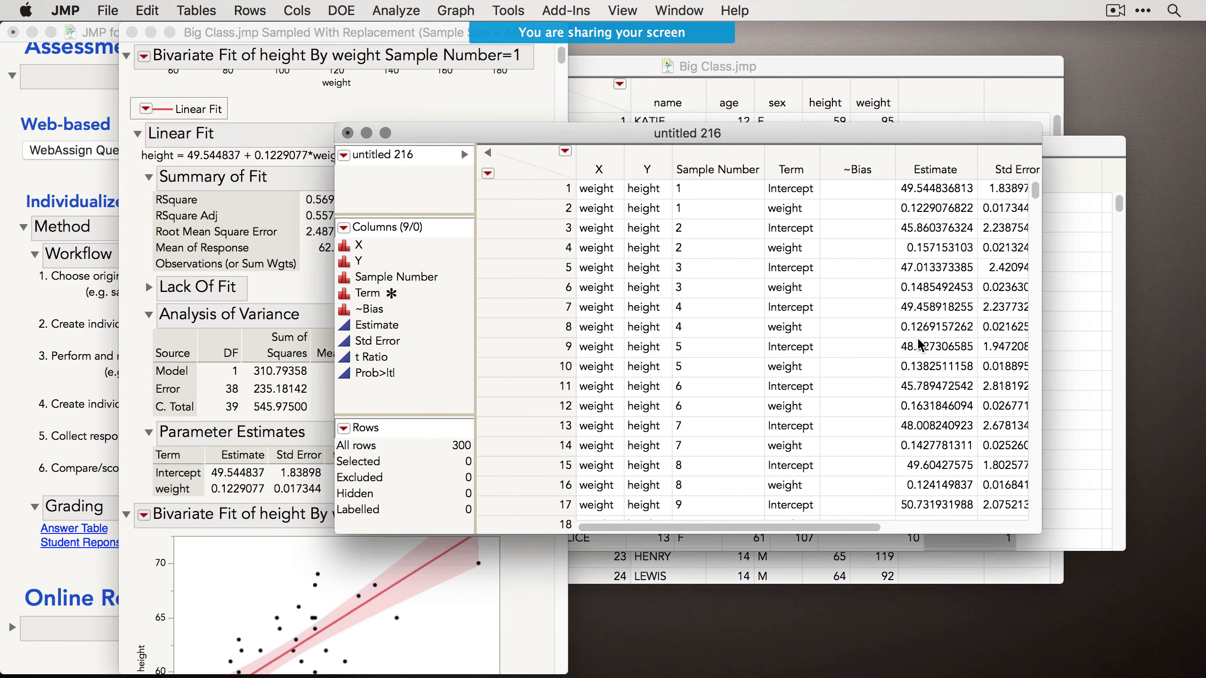
drag(1040, 527, 1160, 596)
Examine the weight-term row for sample 1 in the combined table, moving from Sample Number through Term to the t Ratio value.
click(703, 197)
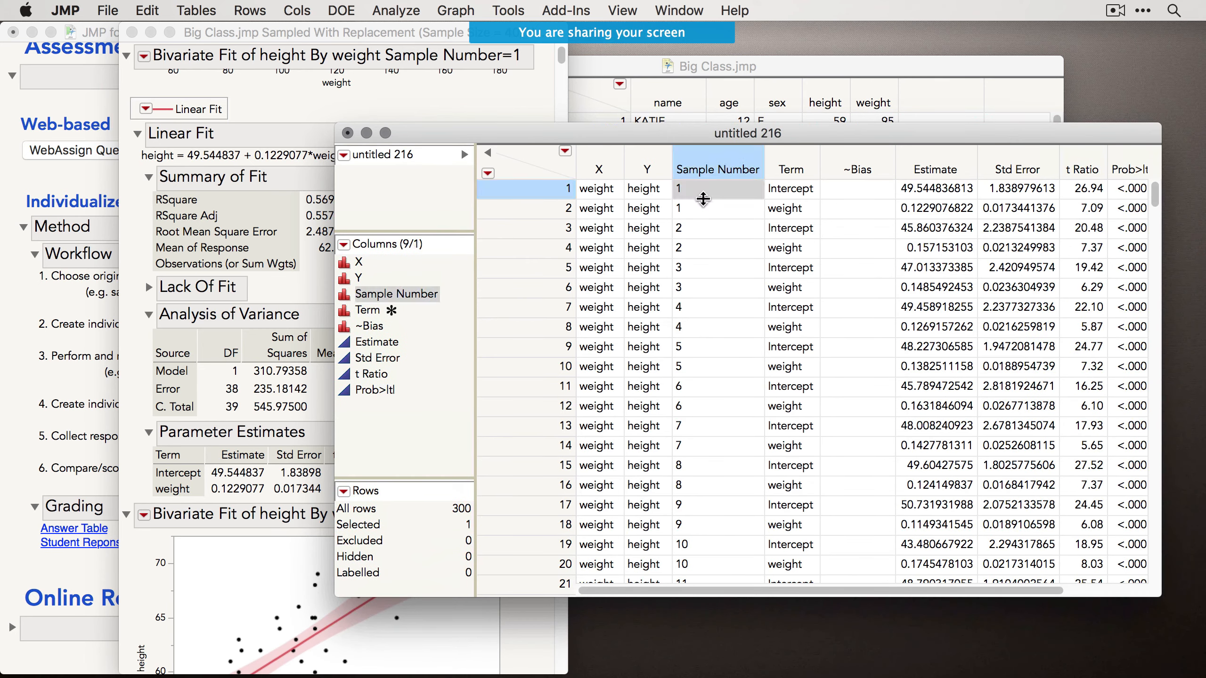
key(Down)
click(793, 207)
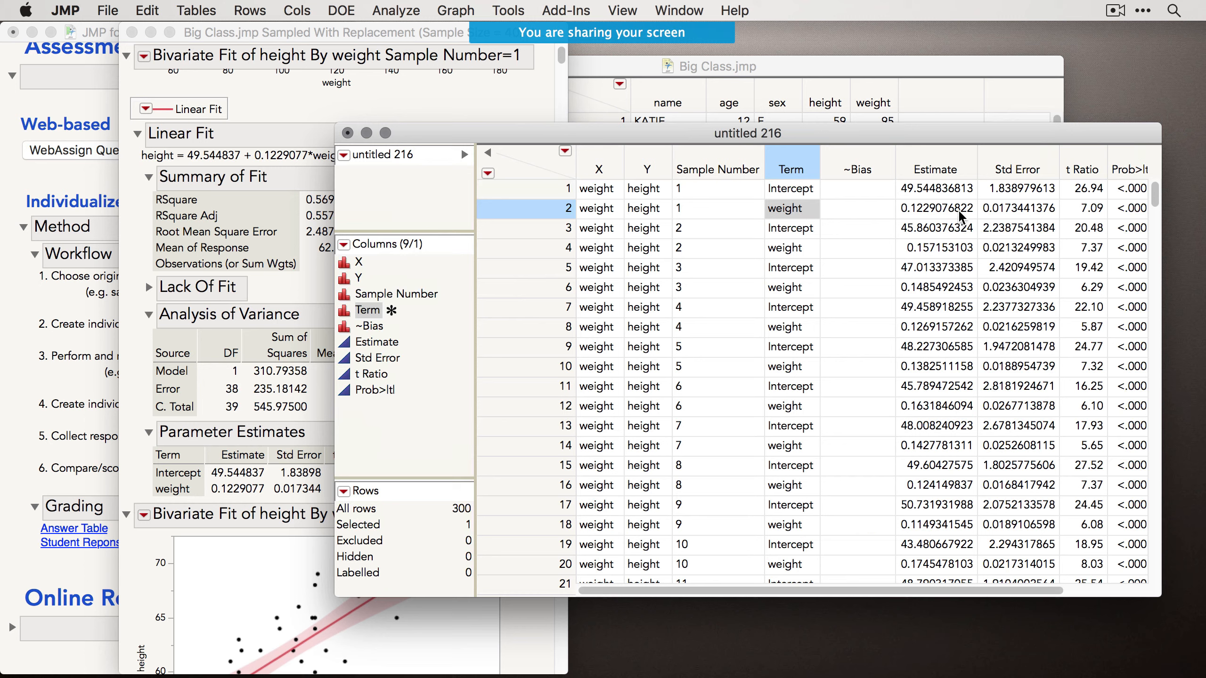
key(Right)
key(Right)
key(Right)
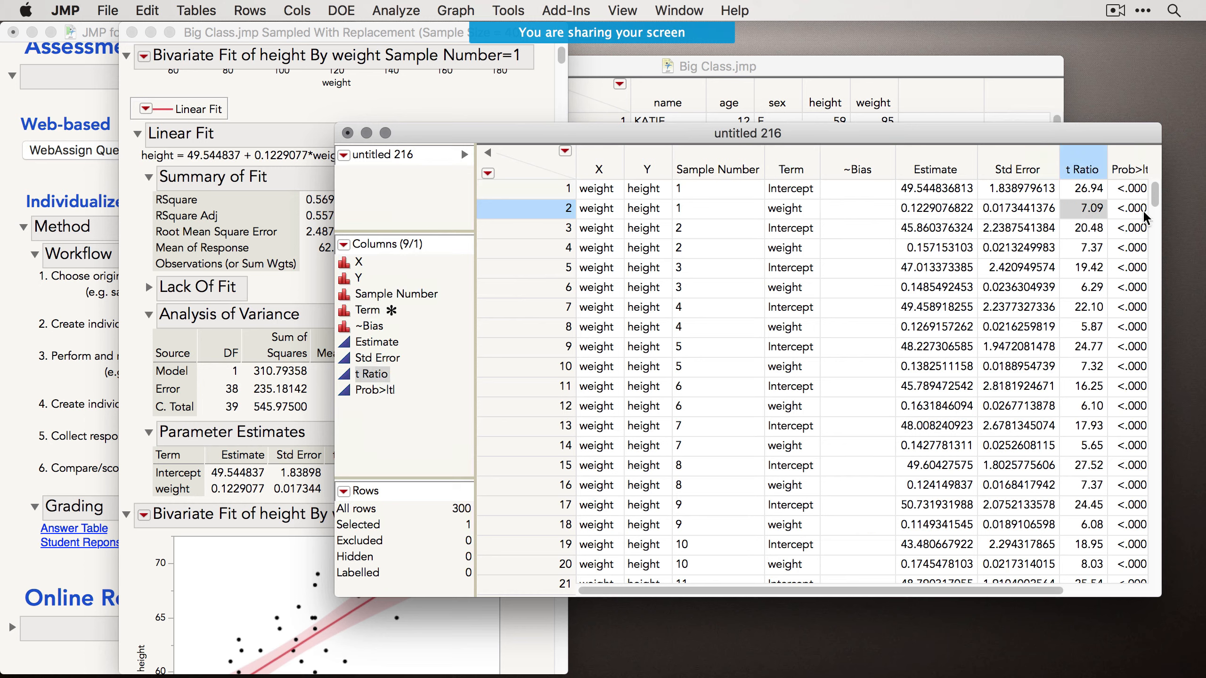
Select all rows whose Term is Intercept in the combined estimates table and delete them.
right_click(801, 186)
click(861, 231)
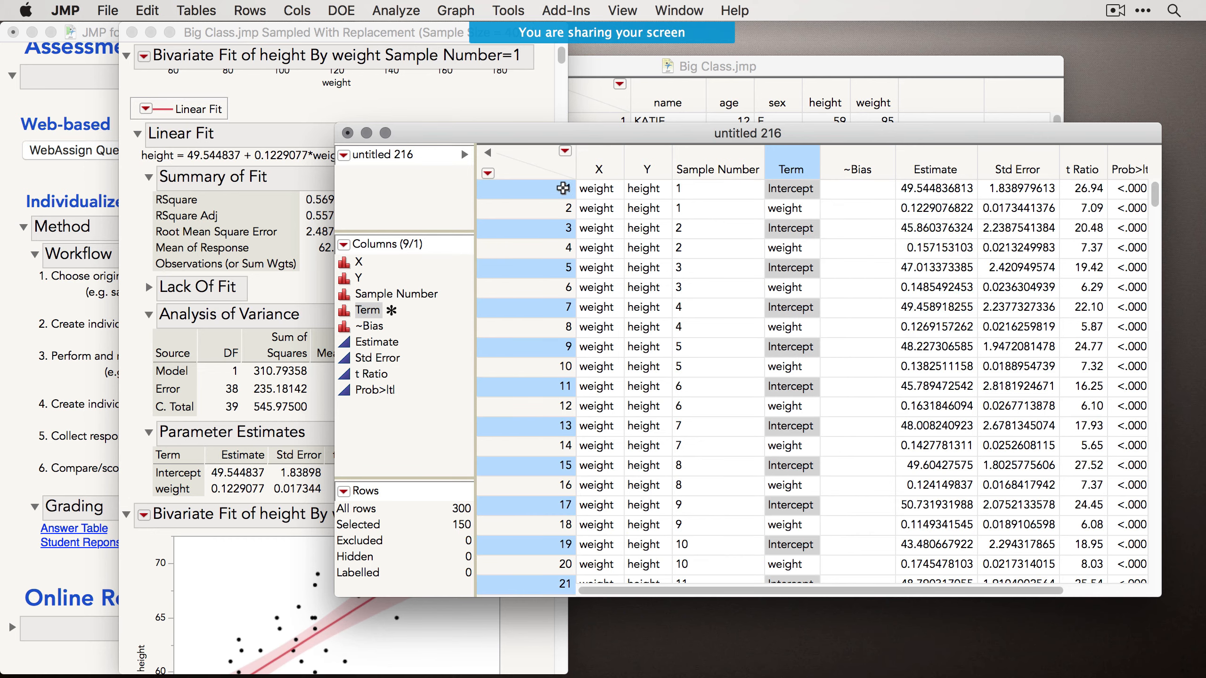
right_click(546, 194)
click(642, 413)
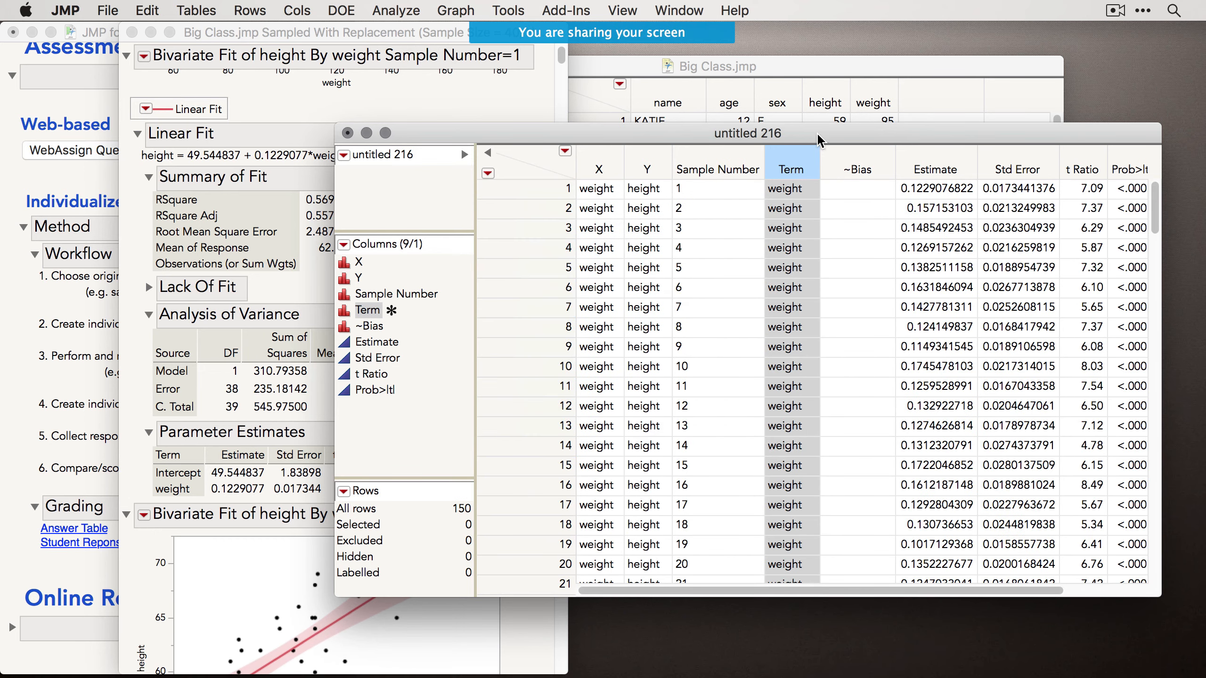
Shift the estimates table window and highlight the Estimate column, followed by the t Ratio column.
drag(816, 133, 753, 134)
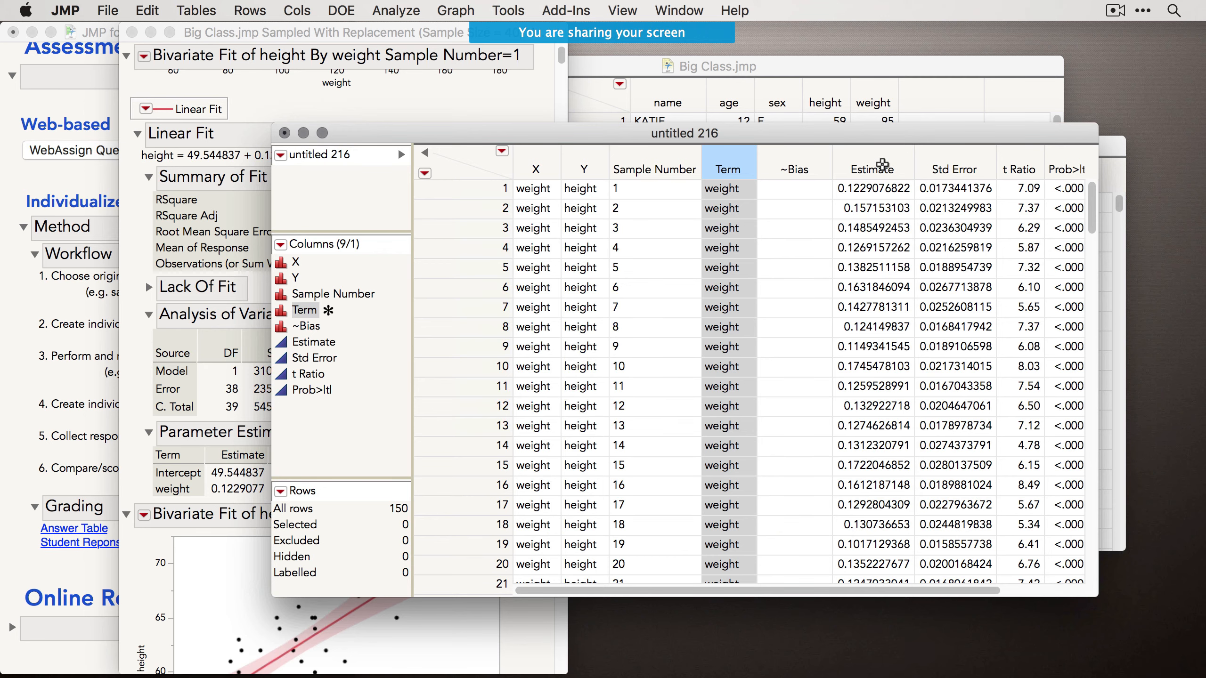
click(883, 167)
click(1019, 170)
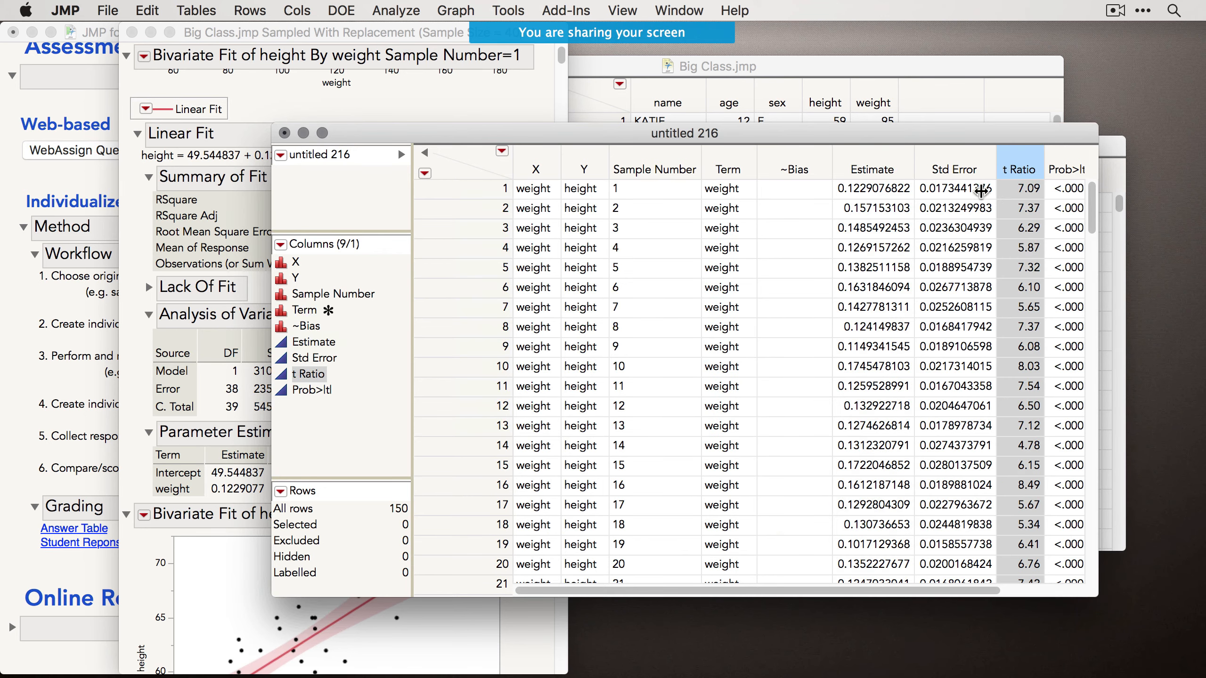
Minimize the estimates table, the bivariate report and the resampled table to uncover the journal and Big Class.
drag(720, 132, 837, 294)
key(super+m)
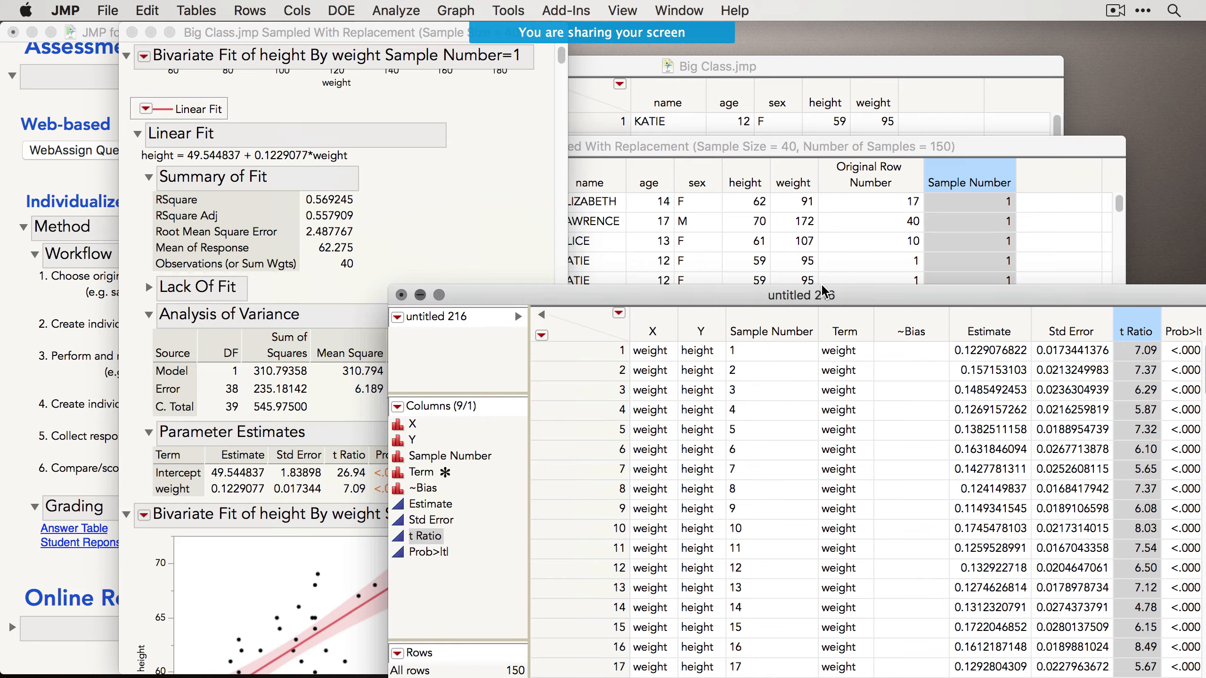
key(super+m)
double_click(583, 148)
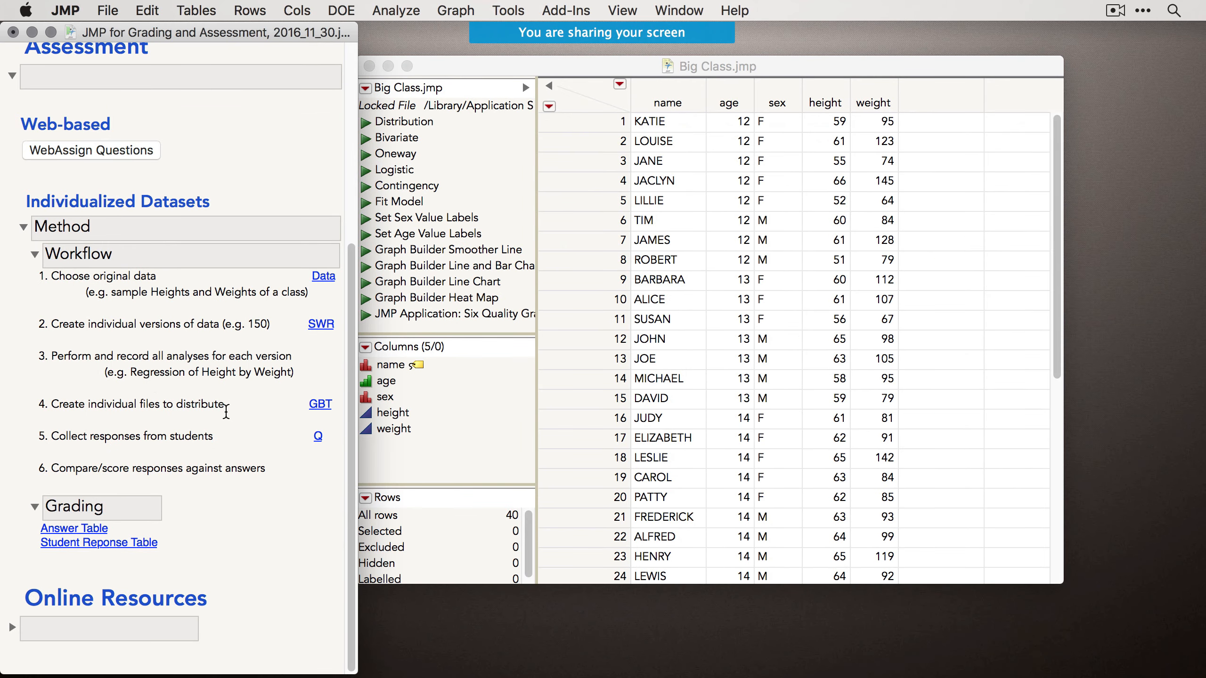
Highlight the journal's workflow step about creating individual files to distribute, move the Big Class window aside, and restore the minimized bivariate report.
double_click(153, 410)
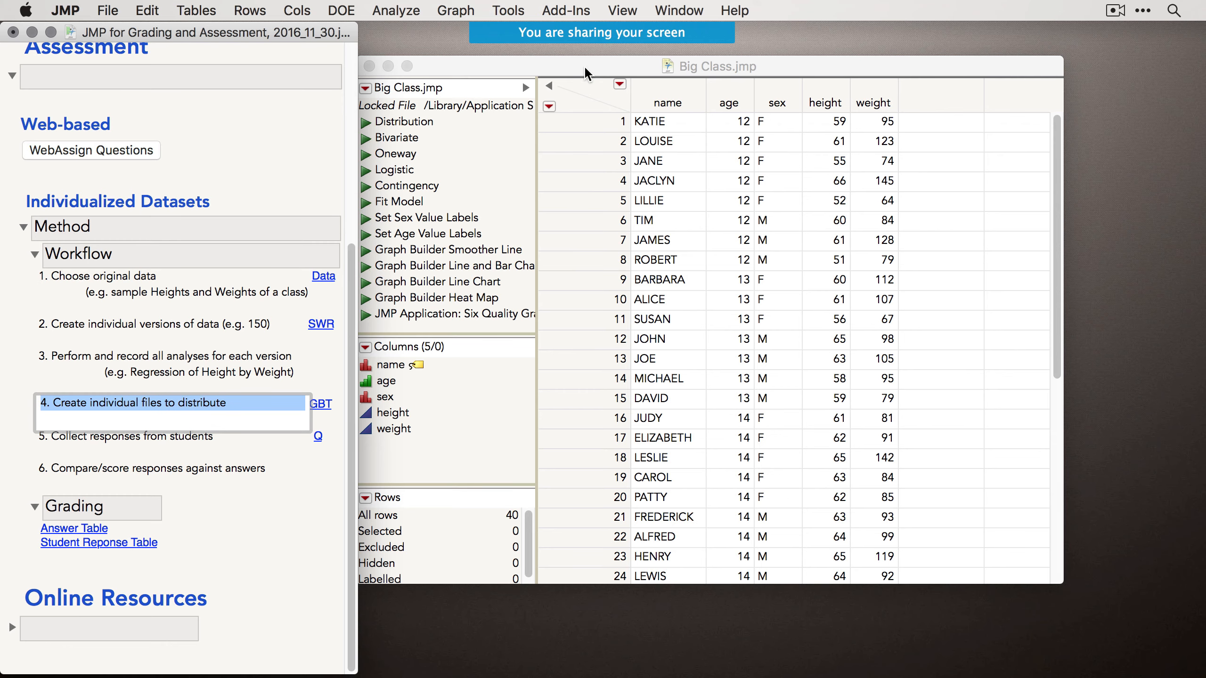
drag(584, 65, 631, 83)
click(679, 10)
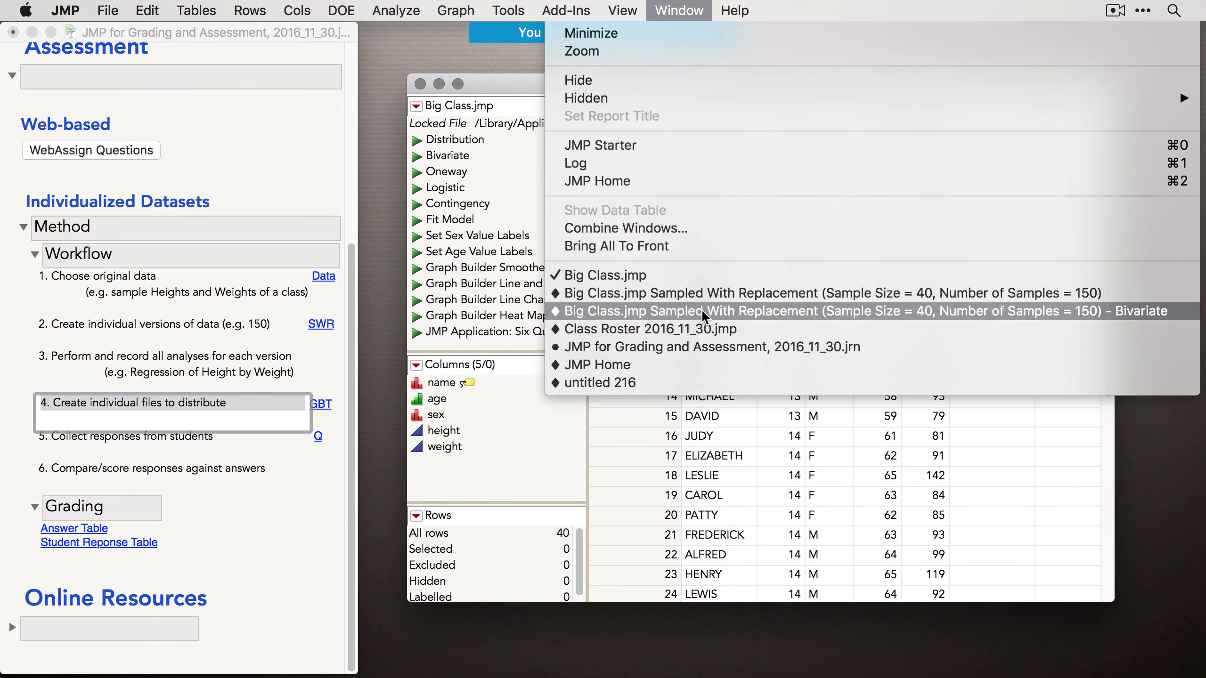
click(716, 308)
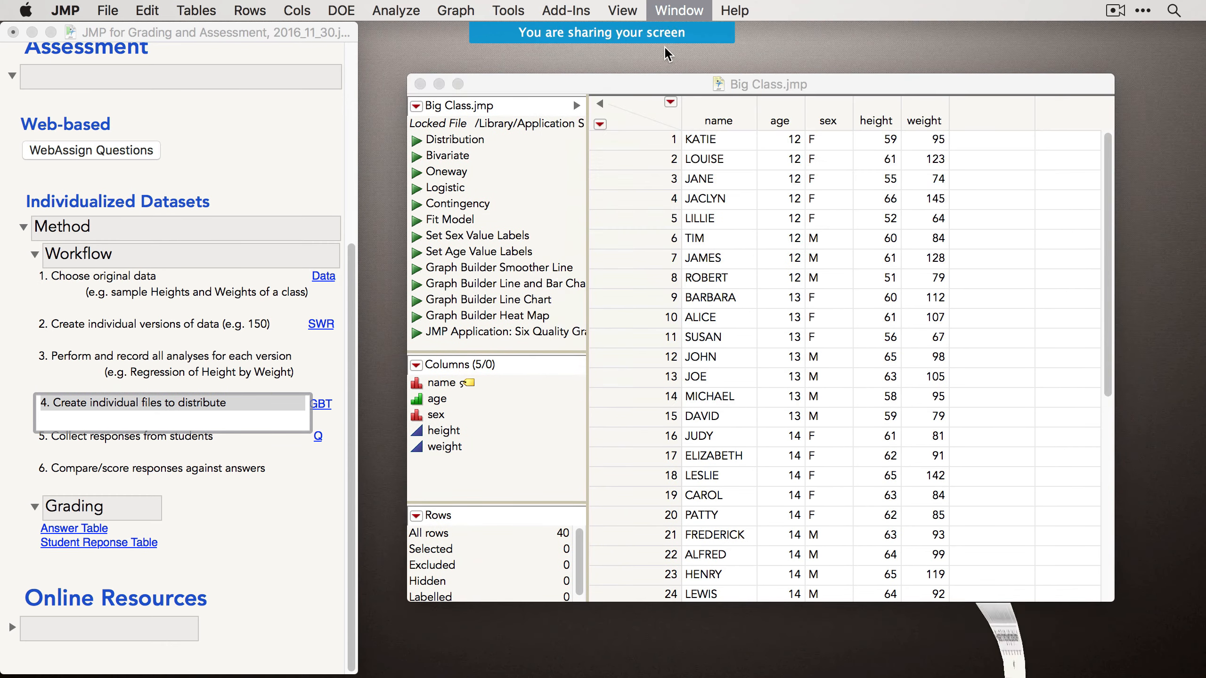
Restore the resampled Big Class table, close the bivariate report, and move the table up over the Big Class window.
click(679, 11)
click(668, 228)
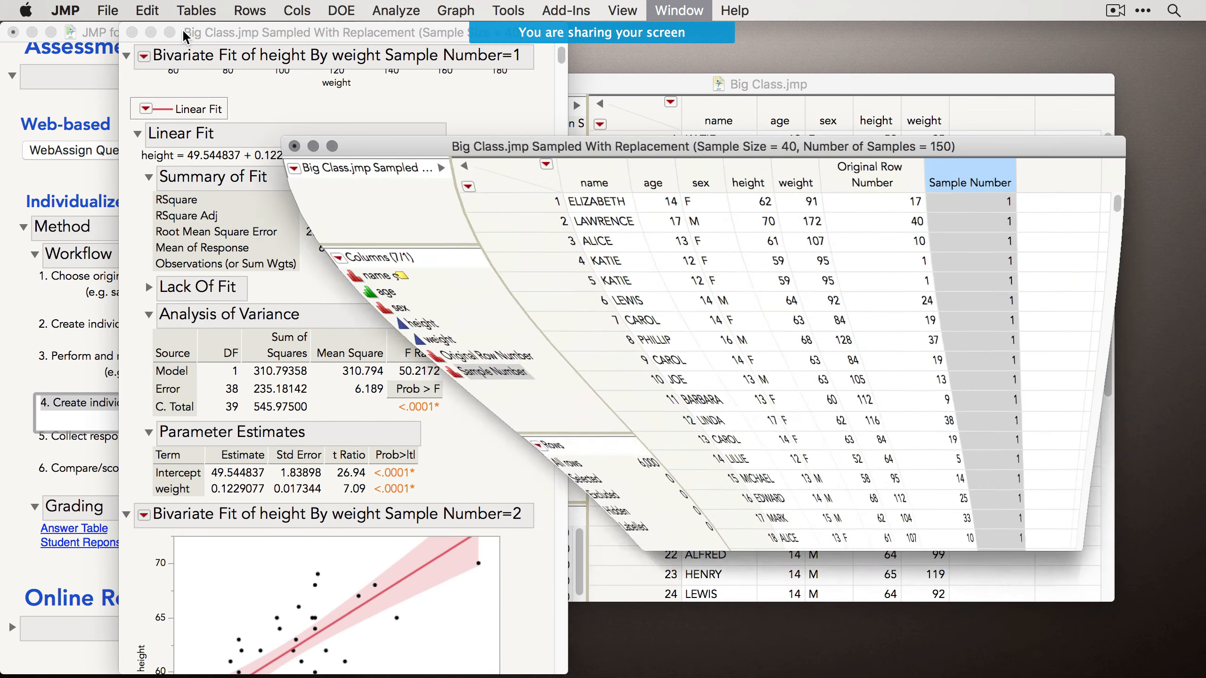
click(132, 32)
drag(558, 142, 501, 120)
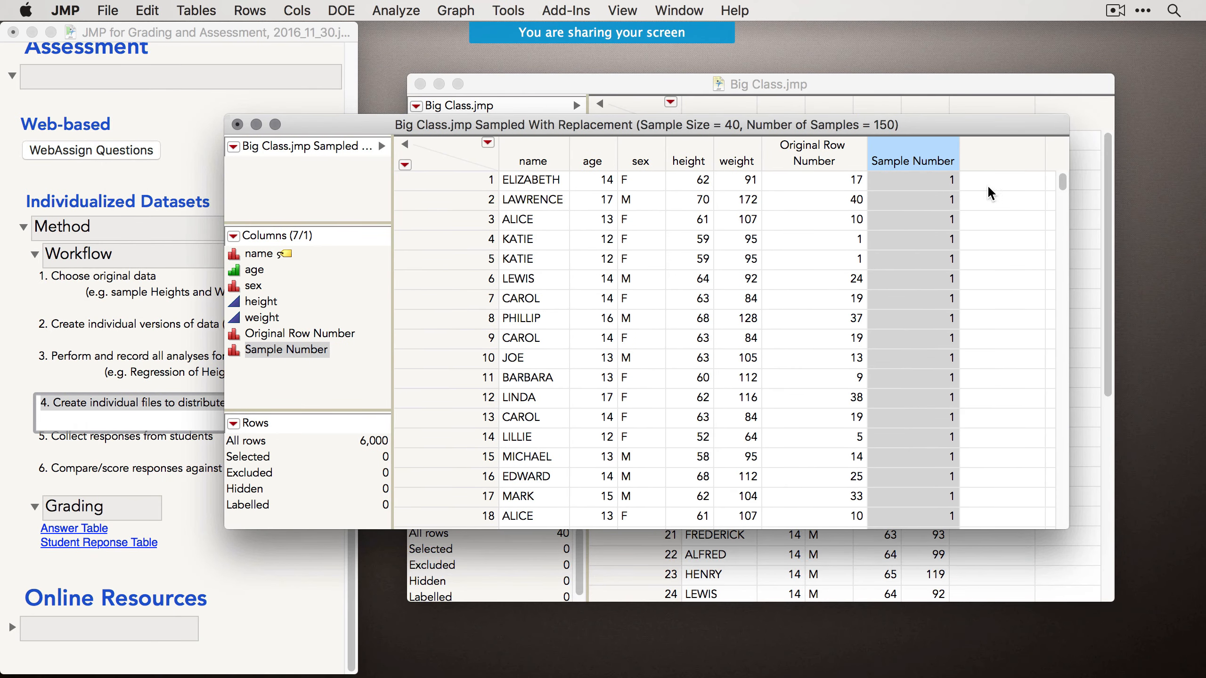
mouse_move(1063, 185)
mouse_down()
mouse_move(1070, 192)
mouse_move(1063, 182)
mouse_up()
Set up an Export Individual Datasets run with name, age, sex, height and weight as columns and Sample Number as dataset identifier.
click(572, 8)
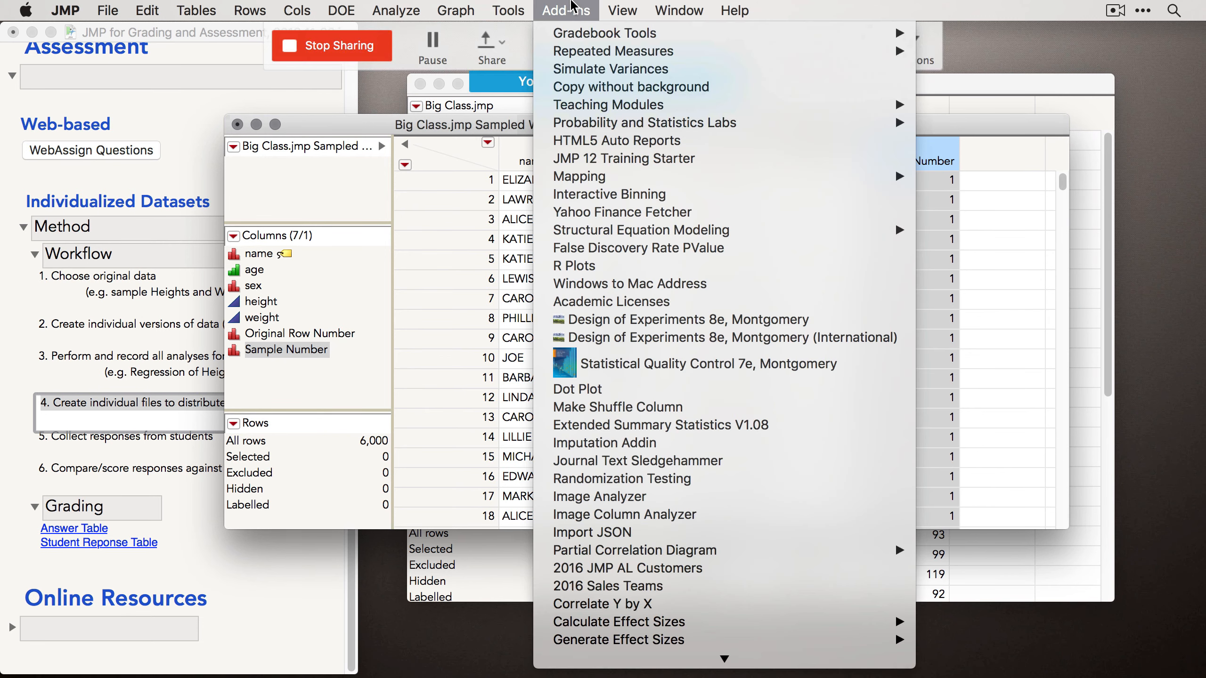
mouse_move(594, 35)
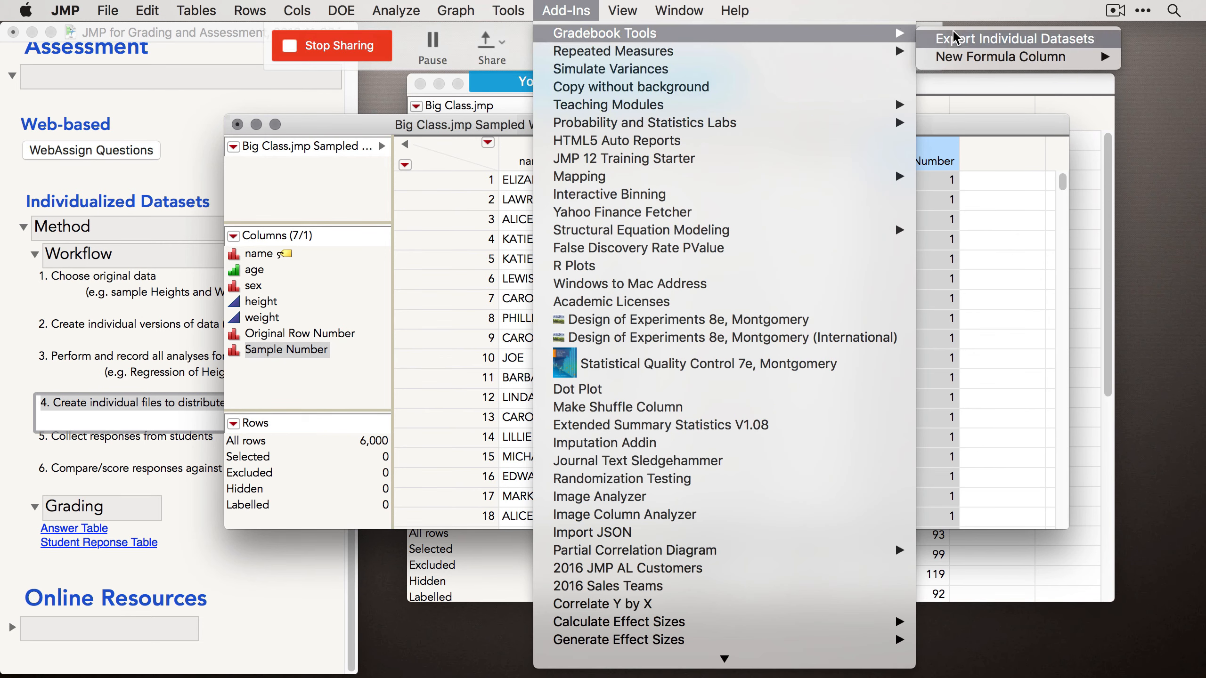
click(1006, 41)
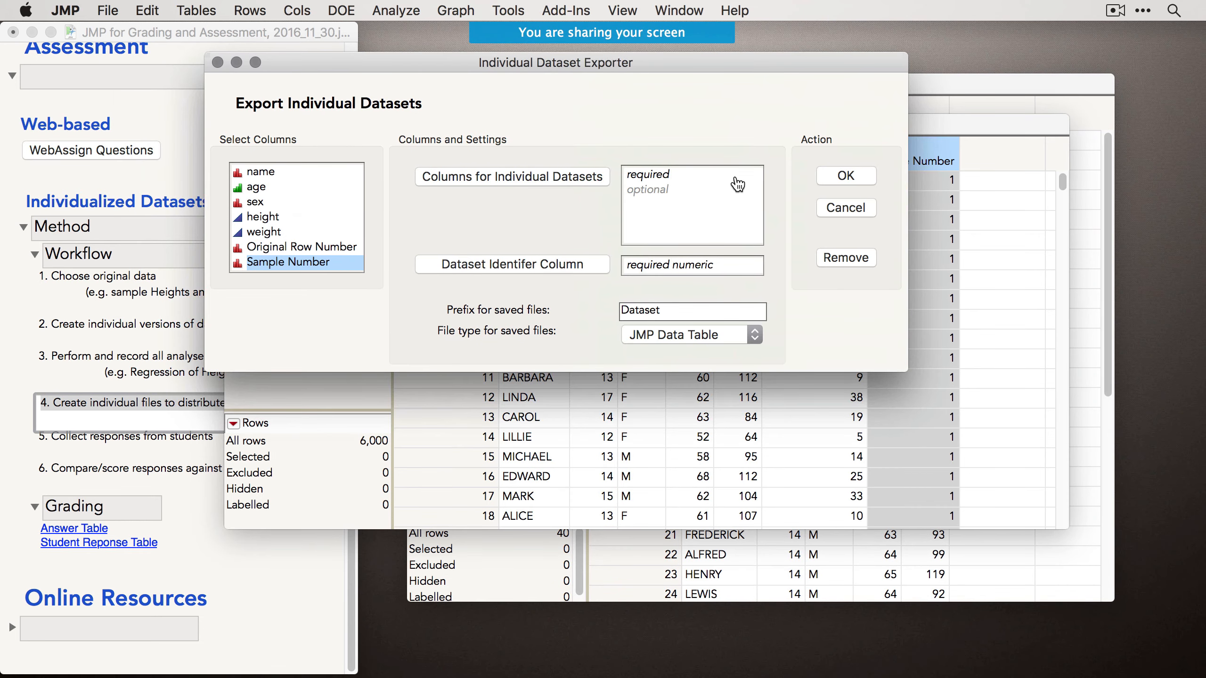
drag(281, 175, 299, 234)
click(539, 181)
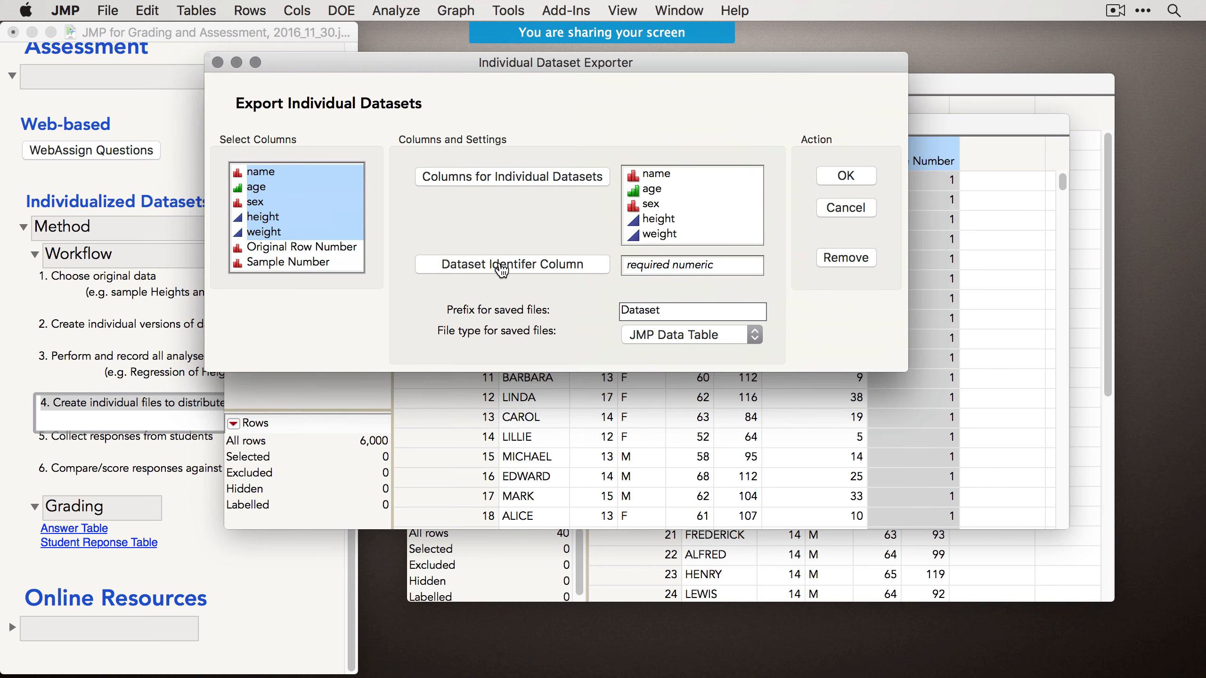
click(306, 264)
click(551, 271)
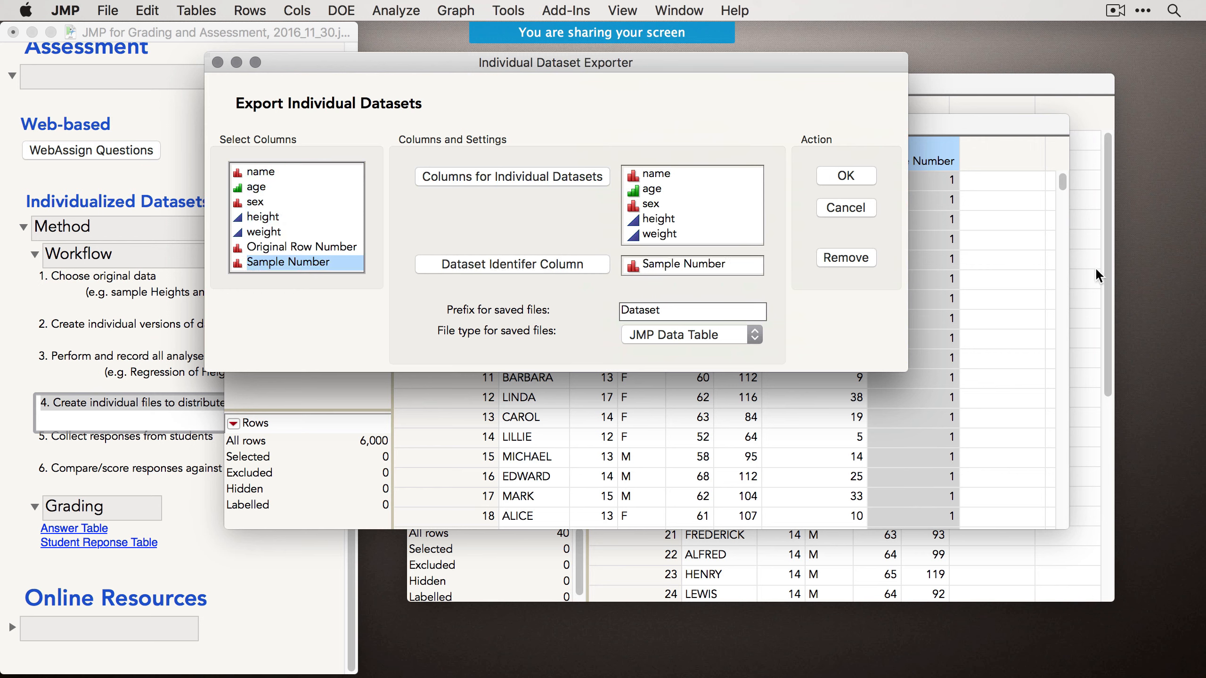
Create a new folder on the desktop named datatable.
click(1172, 83)
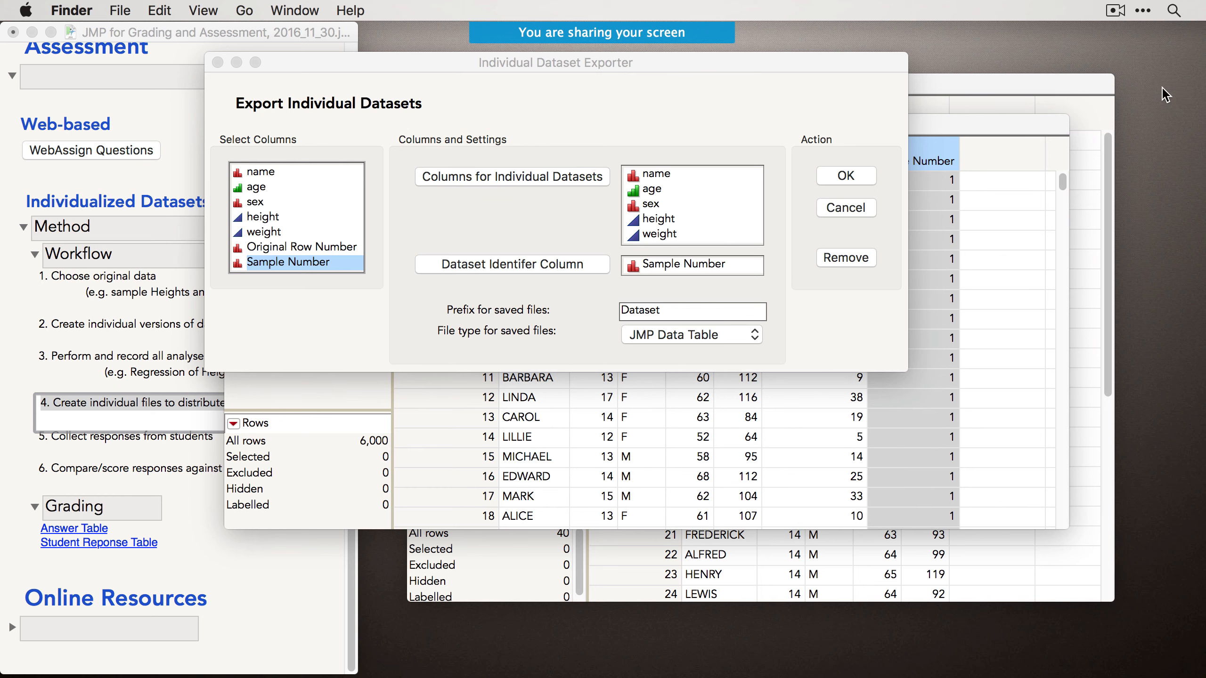
key(super+shift+n)
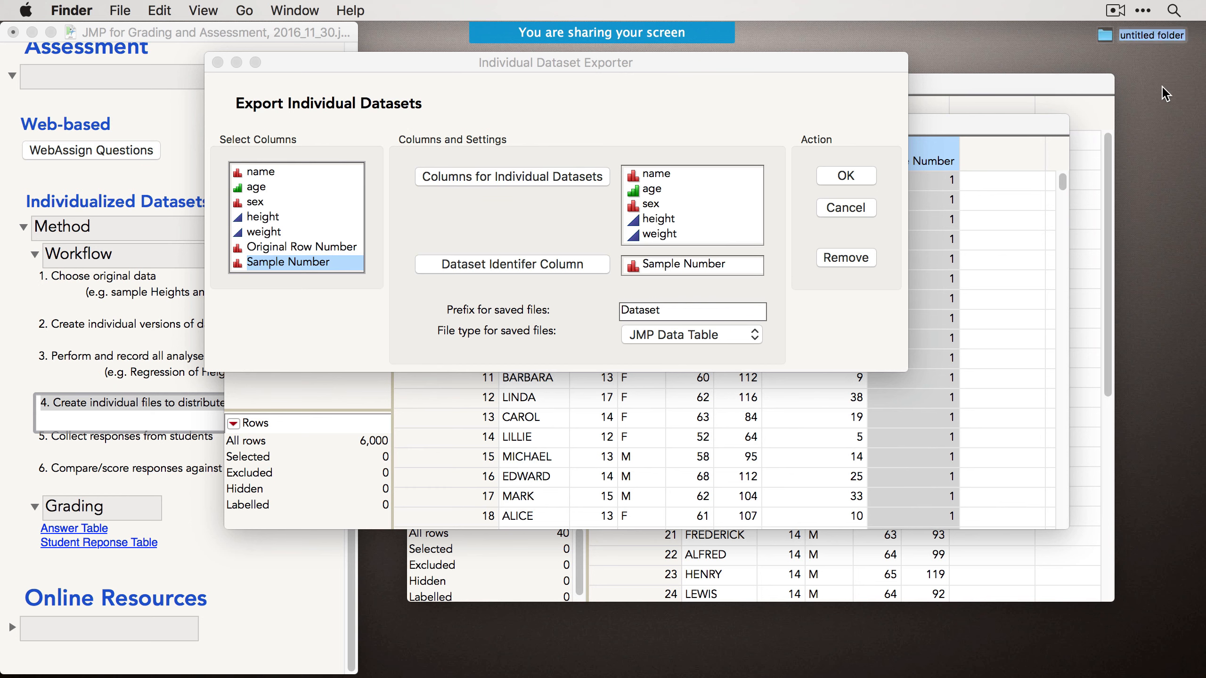
text(dat)
key(BackSpace)
key(BackSpace)
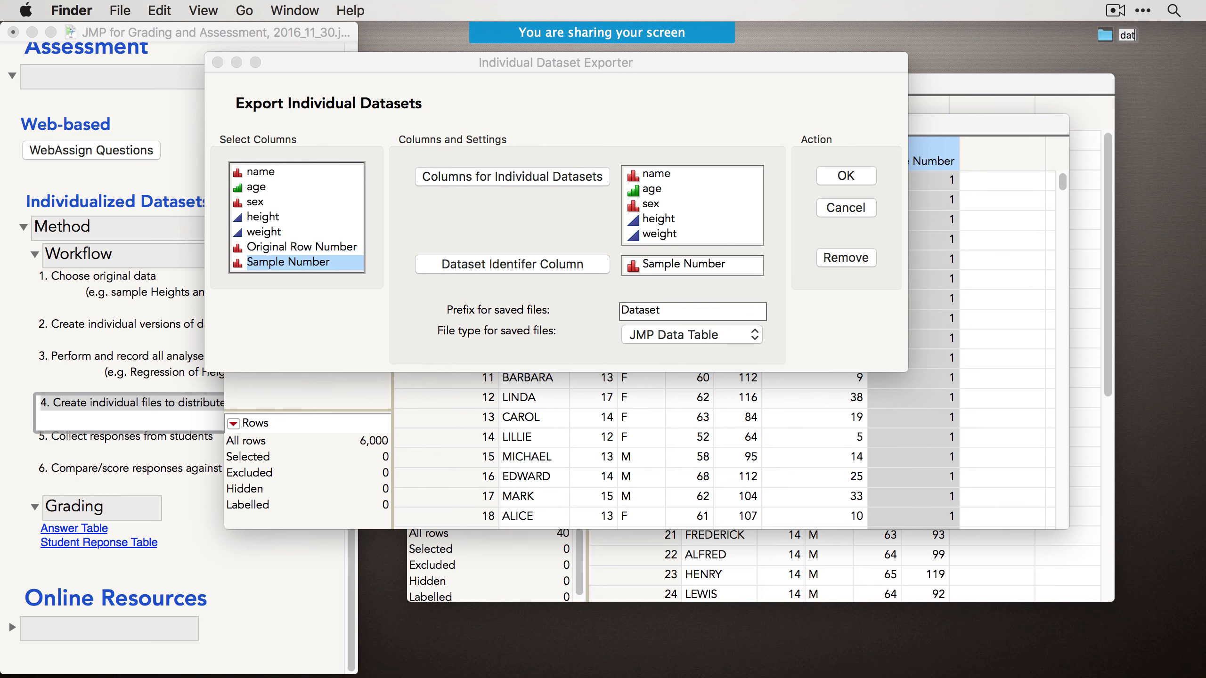
text(atatable)
key(Return)
Run the individual dataset export, saving the files into the desktop's datatable folder.
click(814, 330)
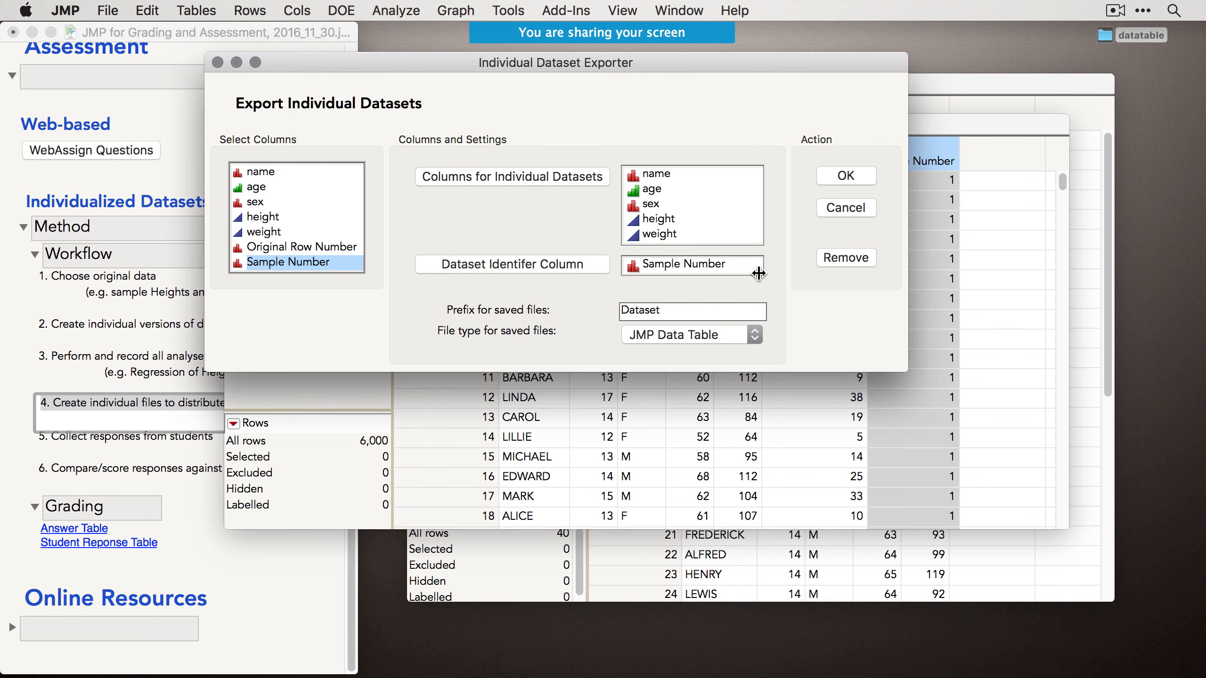
click(843, 178)
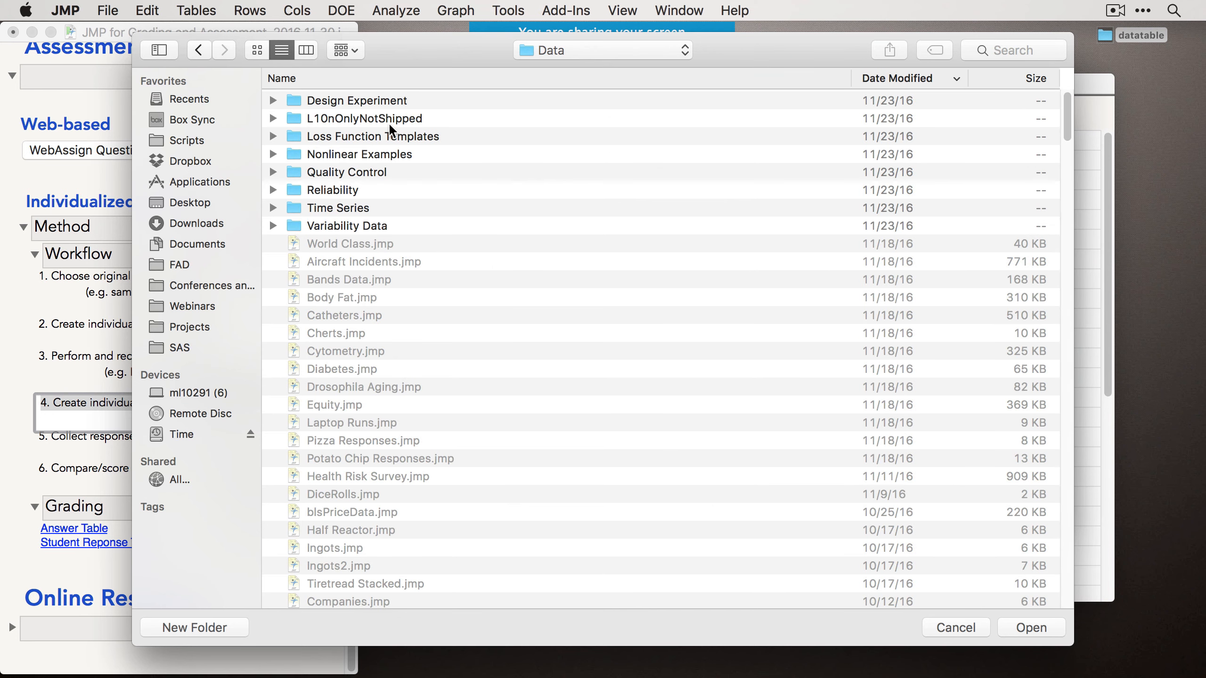
click(196, 212)
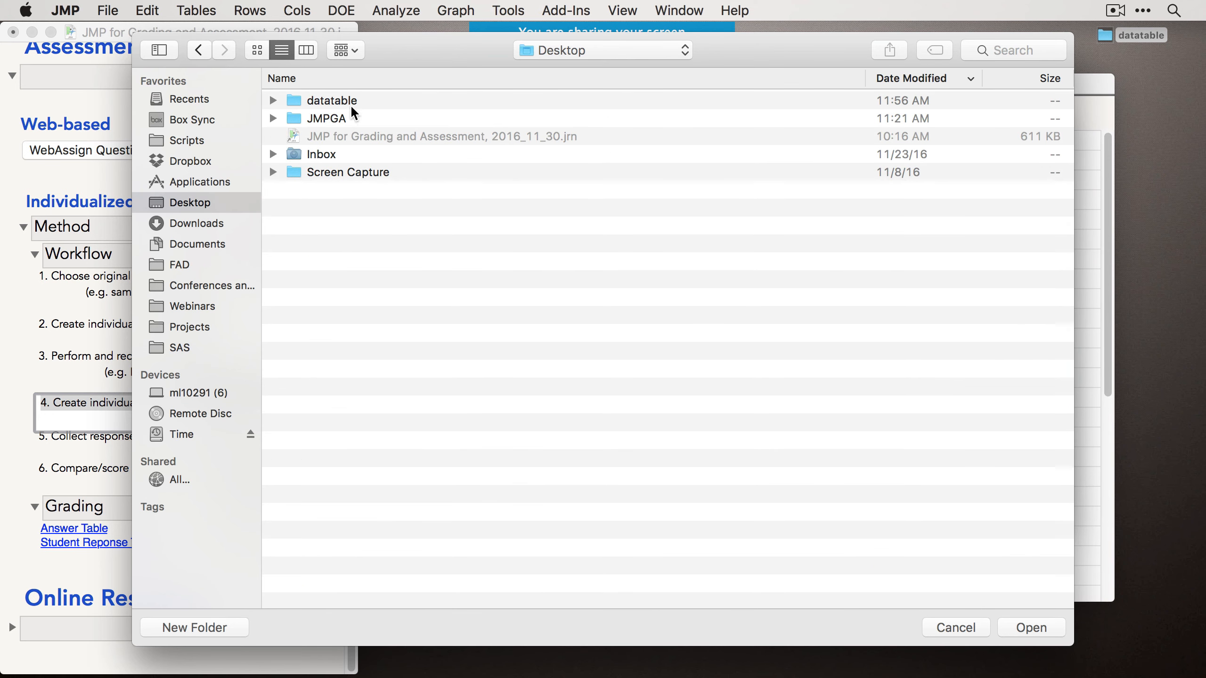
double_click(344, 100)
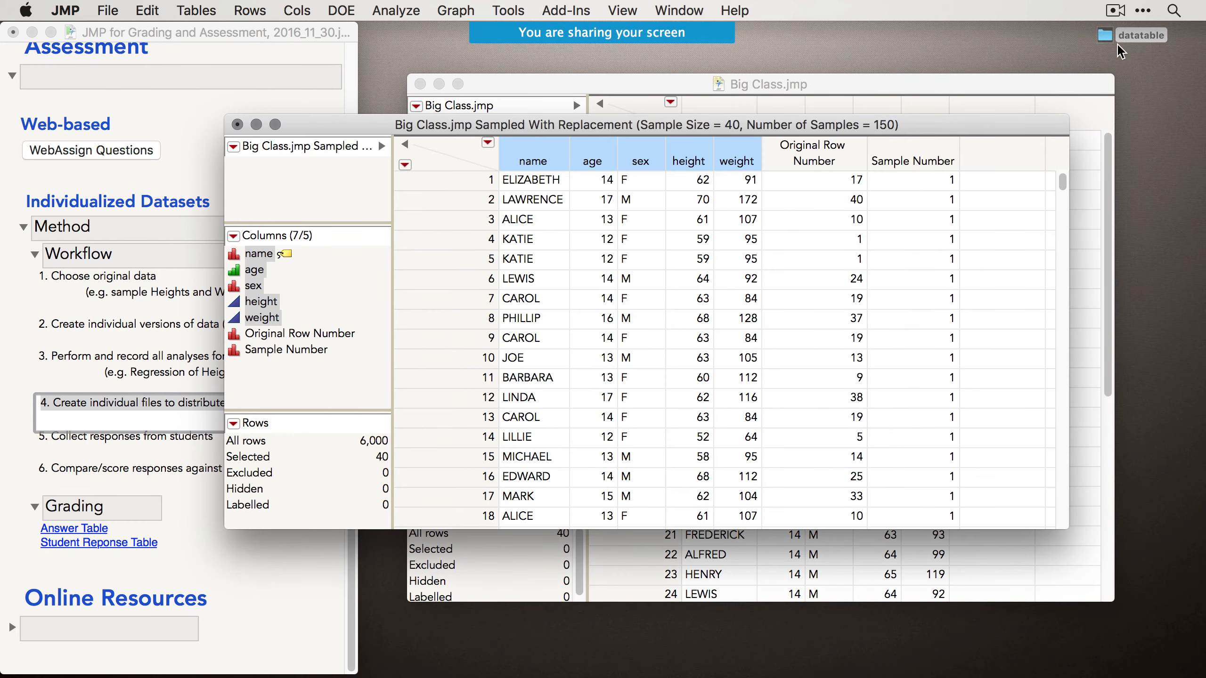
Open the desktop's datatable folder, look over the exported dataset files, and close the folder window.
click(1122, 42)
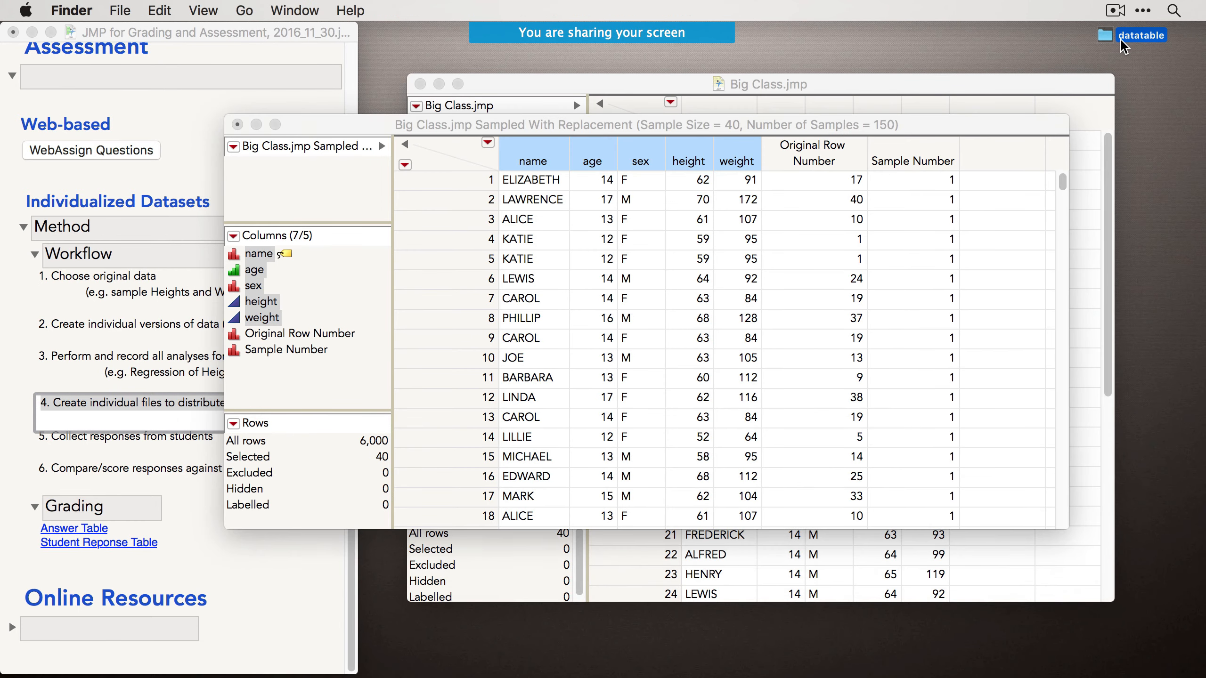
double_click(1122, 42)
drag(326, 45, 460, 47)
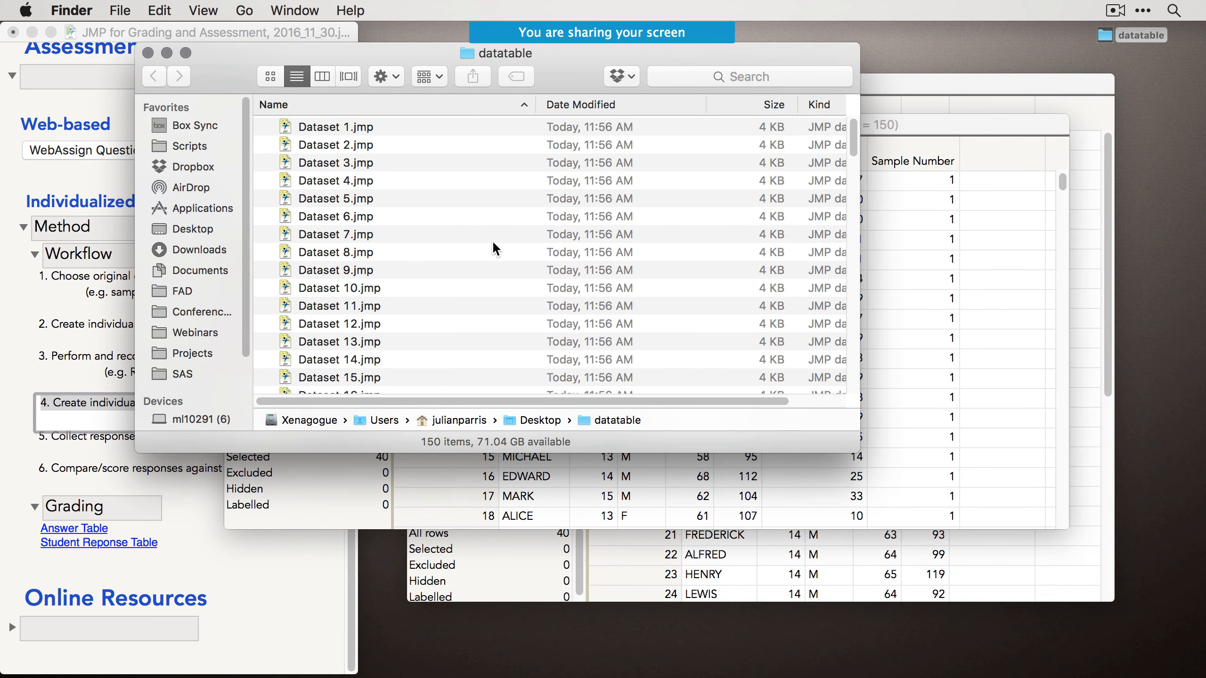
drag(849, 129, 879, 30)
drag(367, 54, 558, 118)
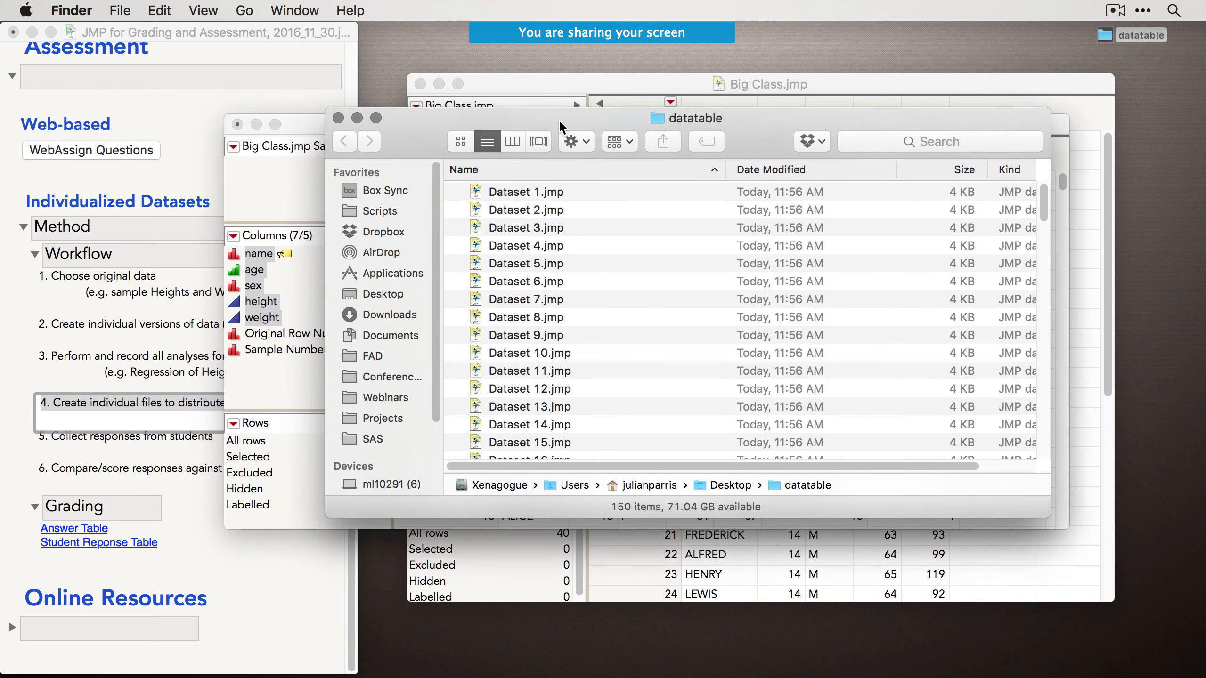
click(338, 117)
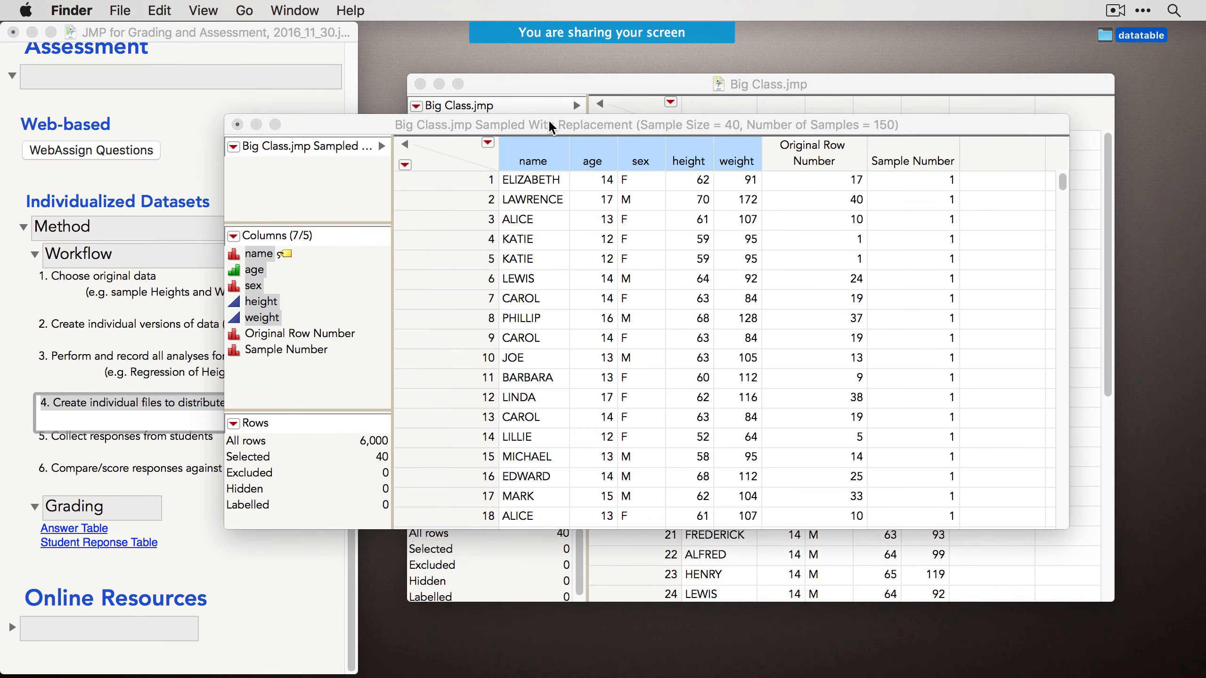
Minimize the resampled table and highlight the journal's workflow step about collecting responses from students.
drag(549, 121, 635, 134)
click(344, 140)
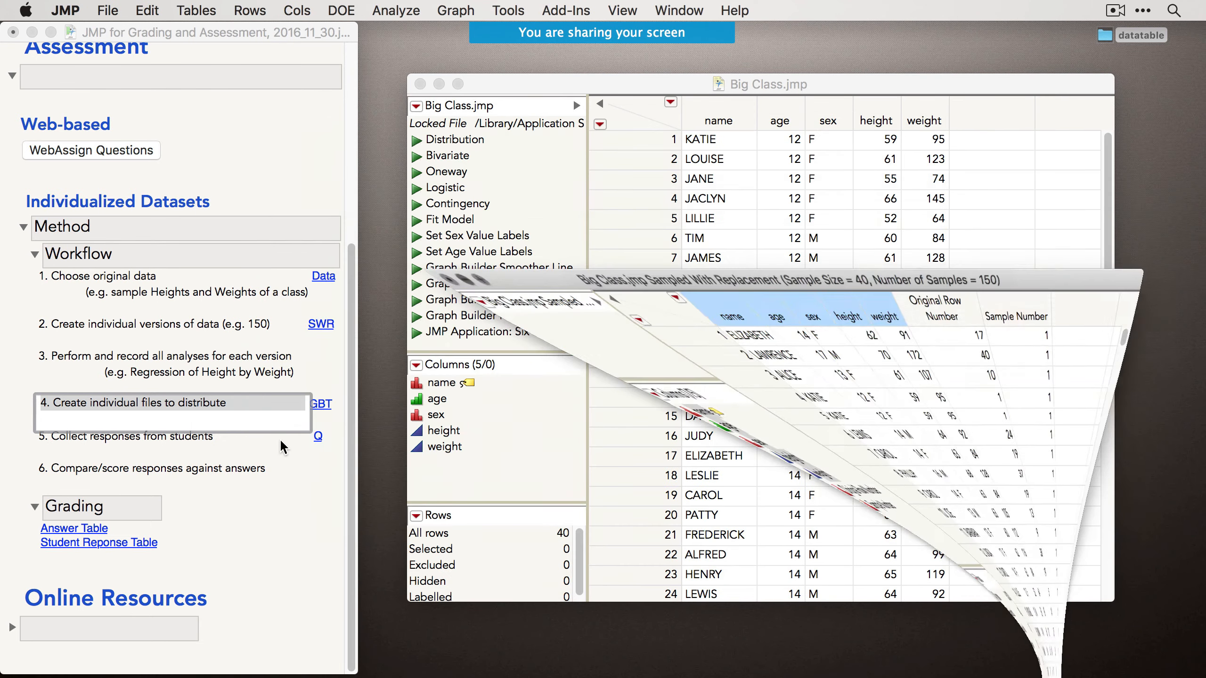
click(240, 440)
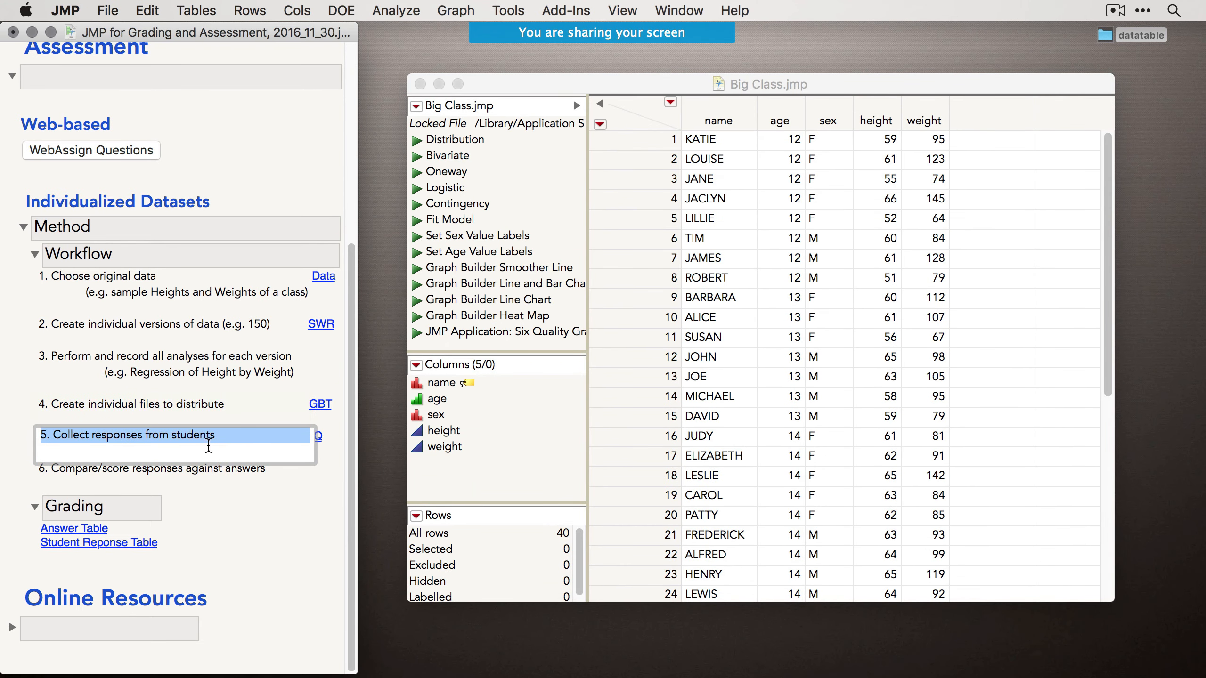
click(337, 463)
Open the journal's linked Qualtrics survey, look through the answer fields of questions c to f, and put the browser window away.
click(318, 436)
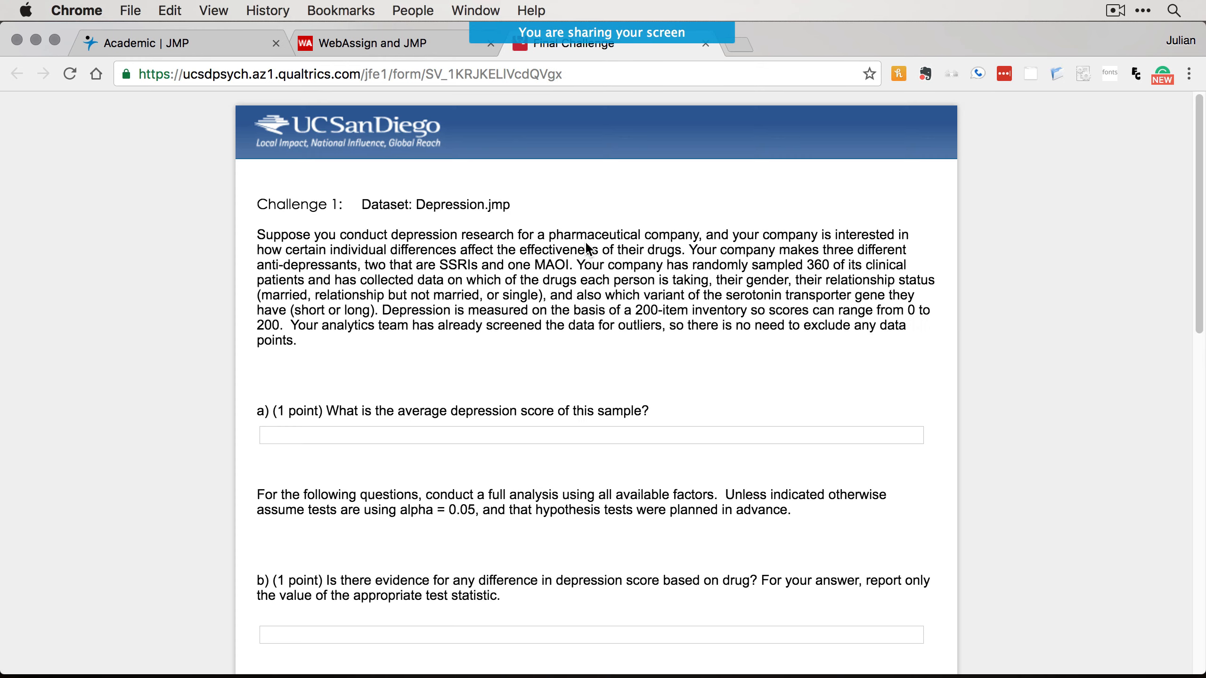
scroll(544, 313, down, 10)
click(317, 259)
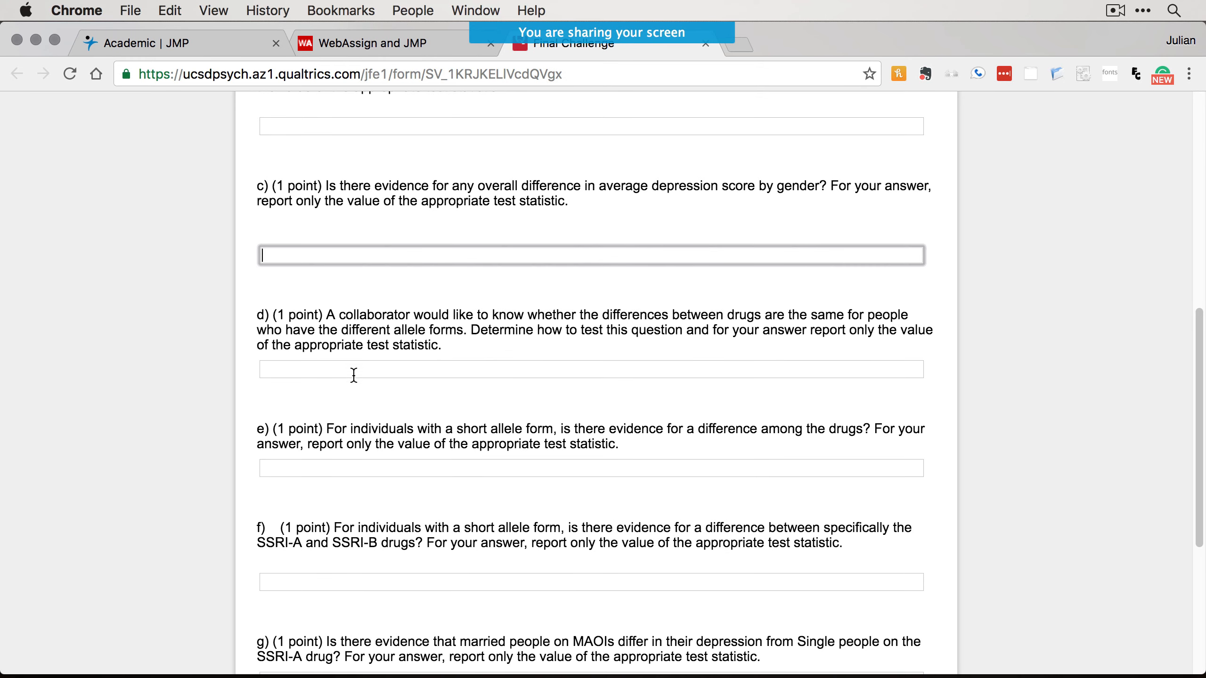
click(348, 371)
click(356, 466)
click(318, 582)
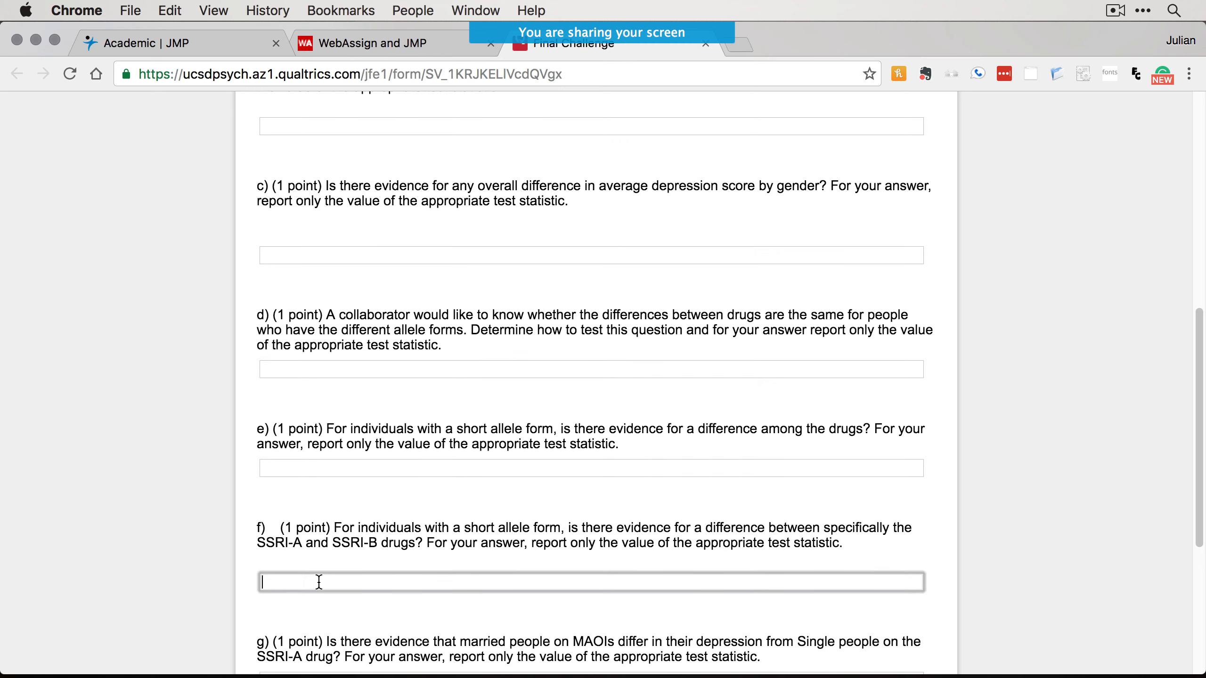
click(36, 39)
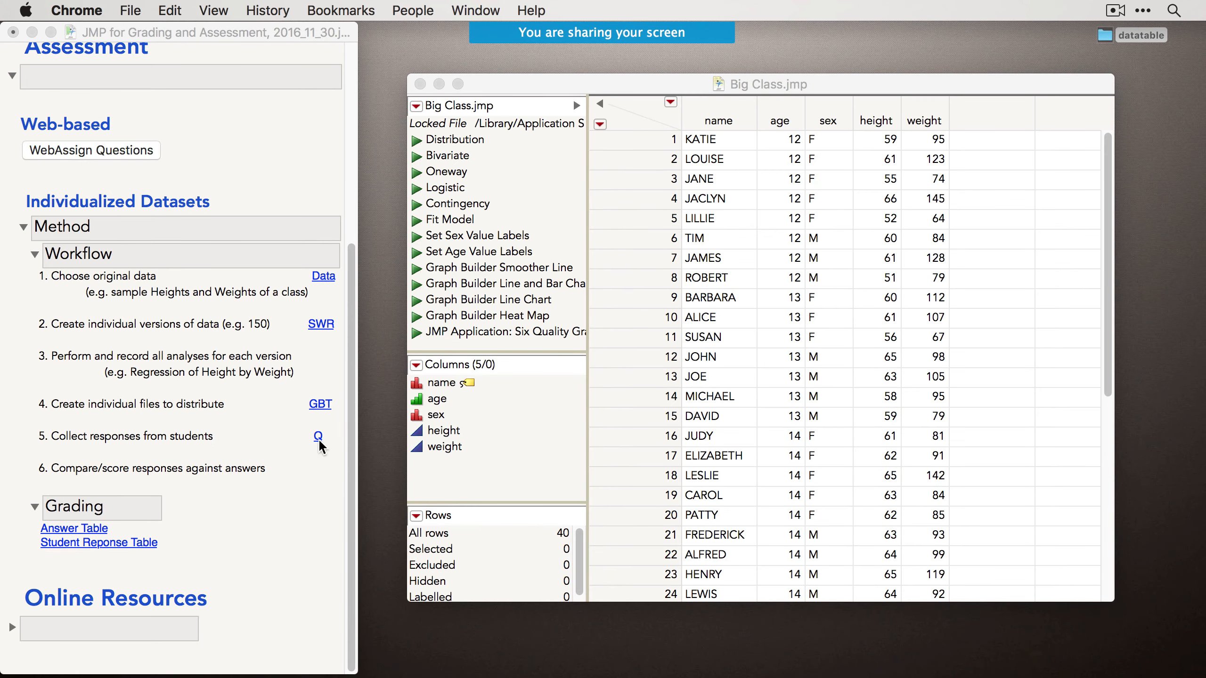
Minimize Big Class, open the journal's answer table and student response table, and spread the two windows apart.
click(304, 525)
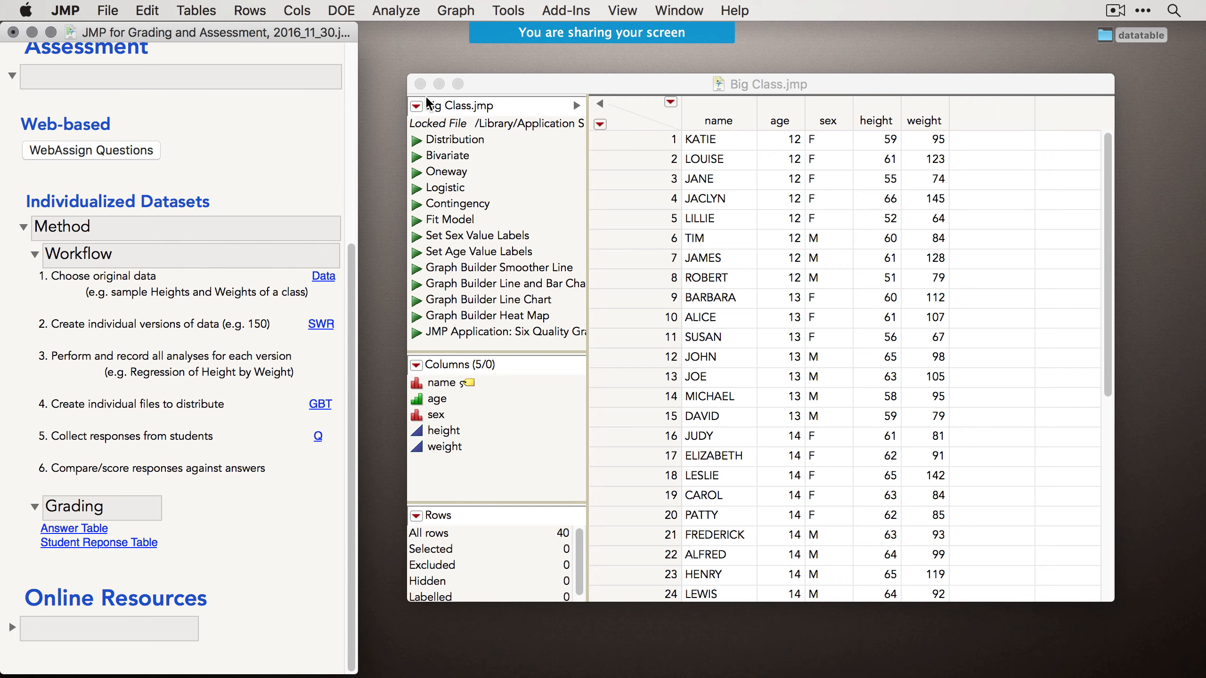
click(438, 84)
click(98, 528)
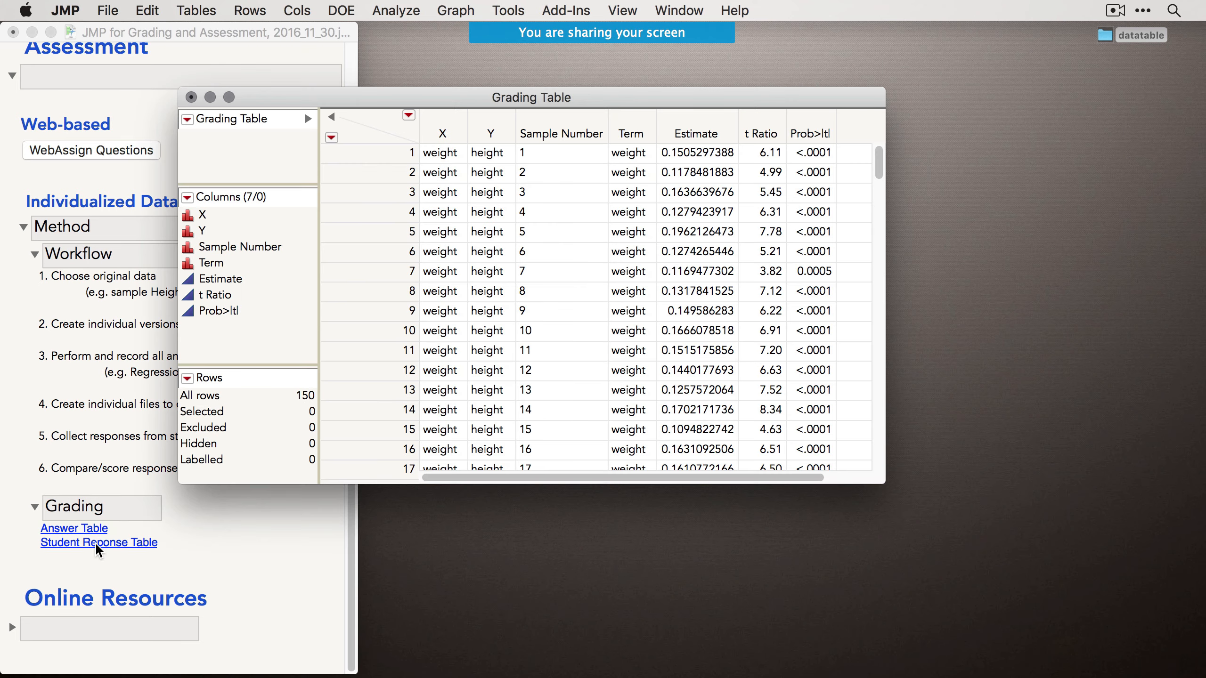
click(95, 543)
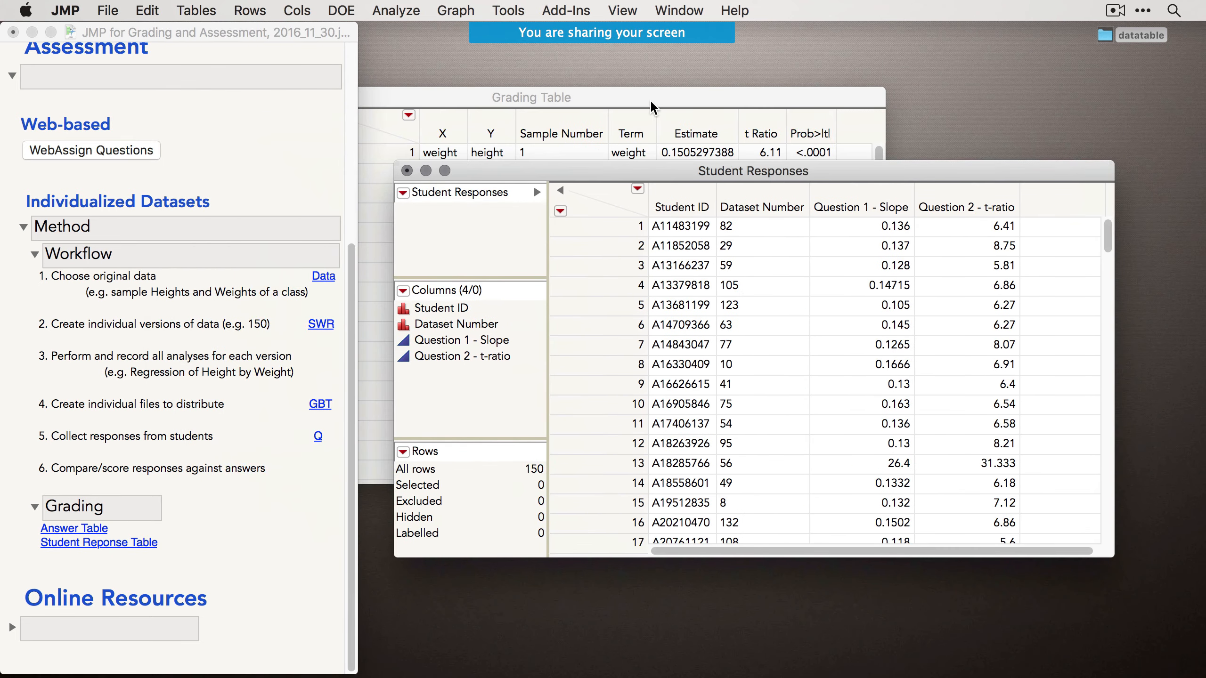
drag(650, 99, 537, 84)
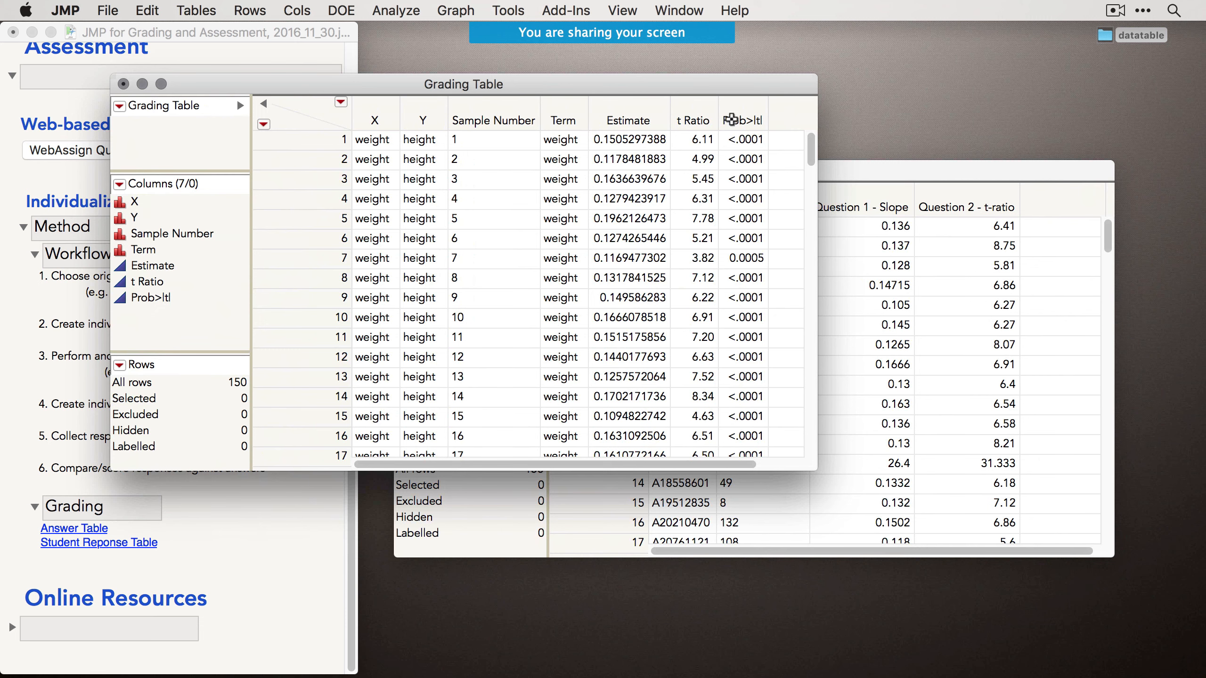
drag(855, 173, 807, 220)
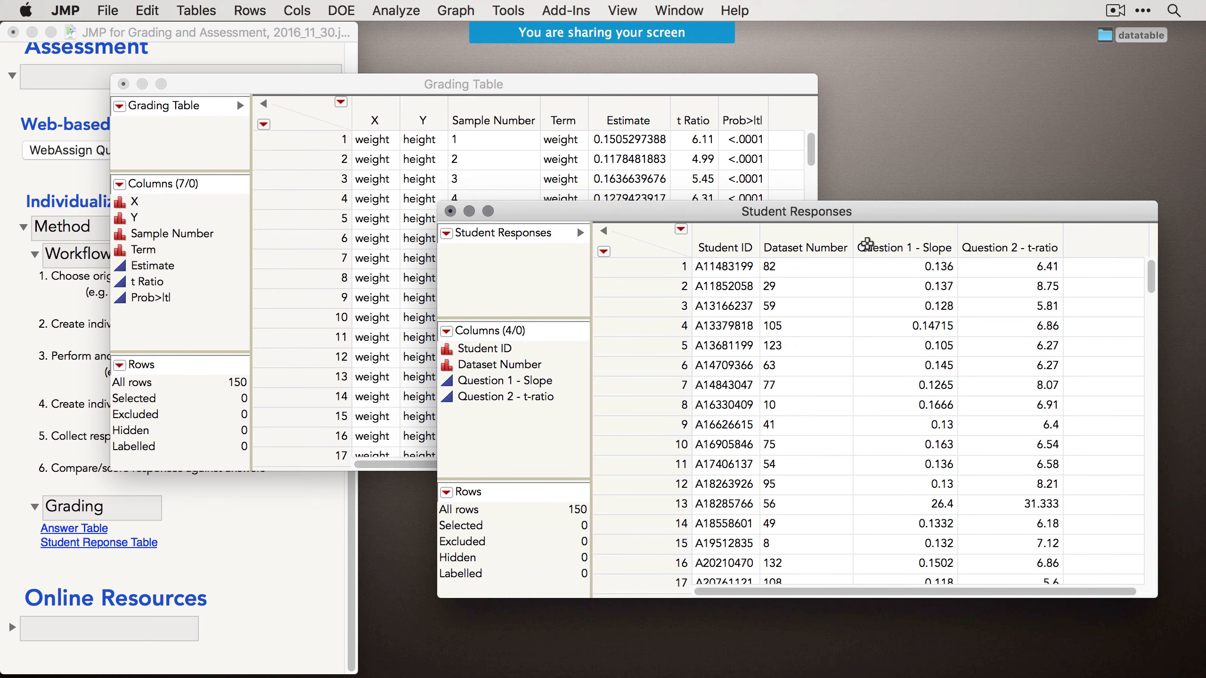
Highlight the Question 1 - Slope and Question 2 - t-ratio columns in Student Responses and move both table windows further apart.
drag(945, 249, 1029, 247)
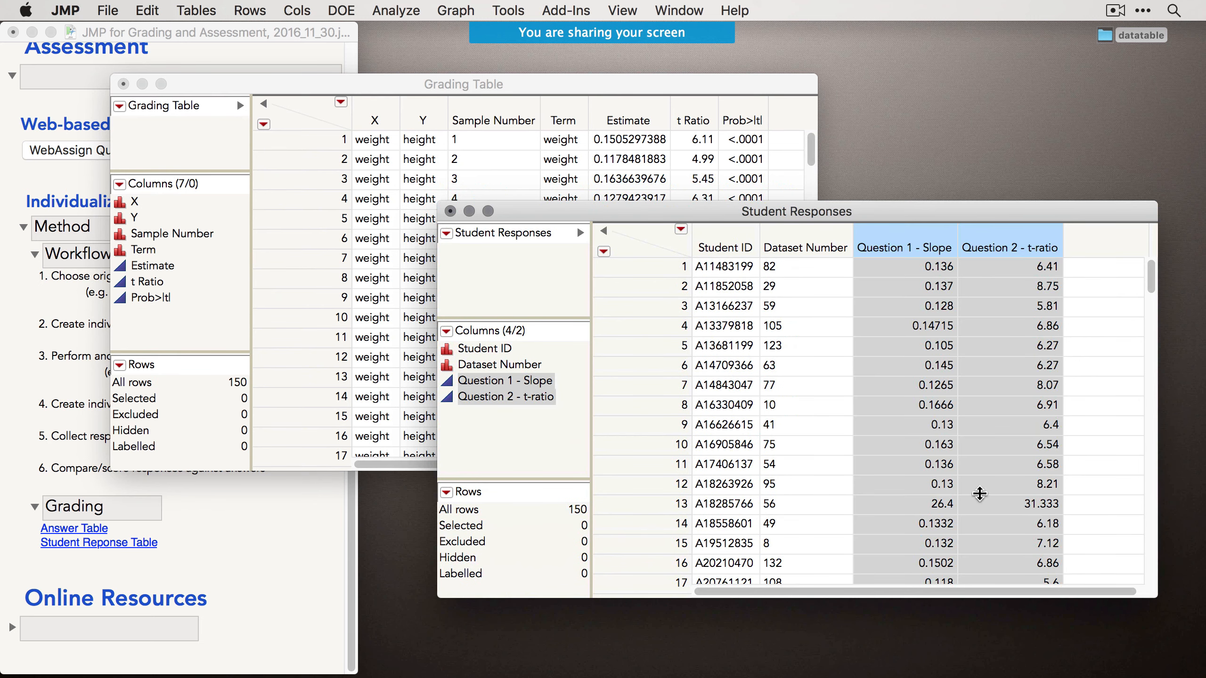
drag(786, 212, 809, 240)
drag(589, 76, 558, 48)
drag(832, 244, 835, 246)
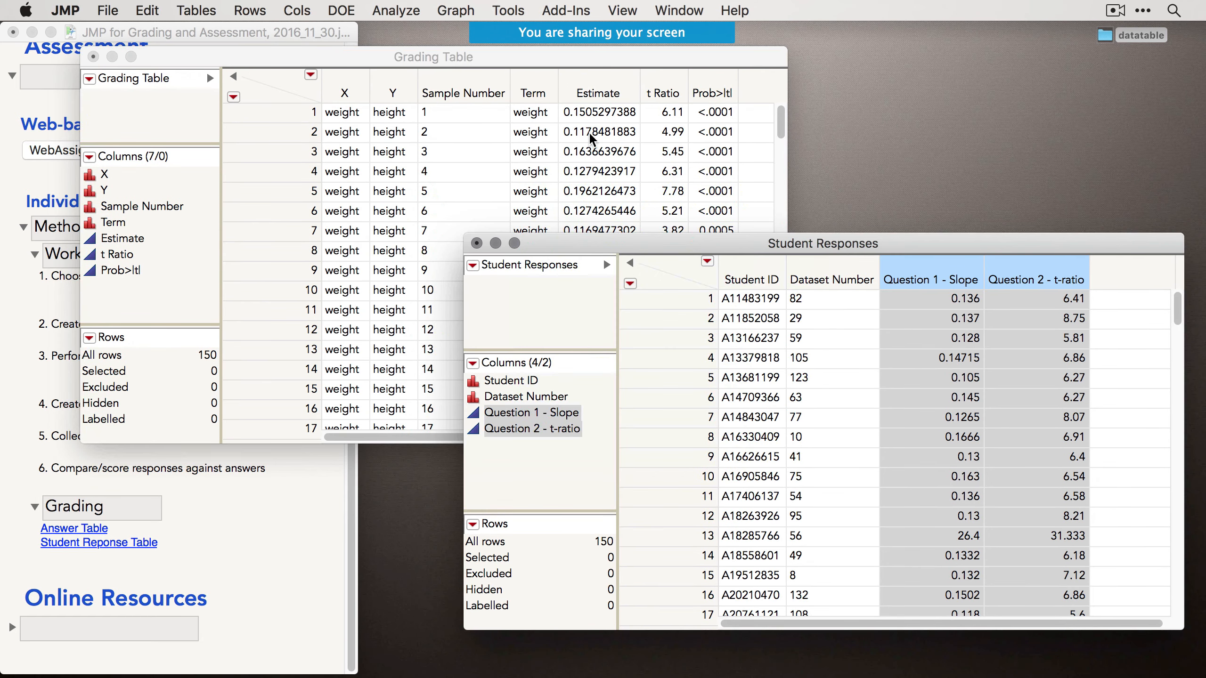
Highlight the first Dataset Number entry in Student Responses, shift the Grading Table window, and make the Grading Table active.
click(535, 136)
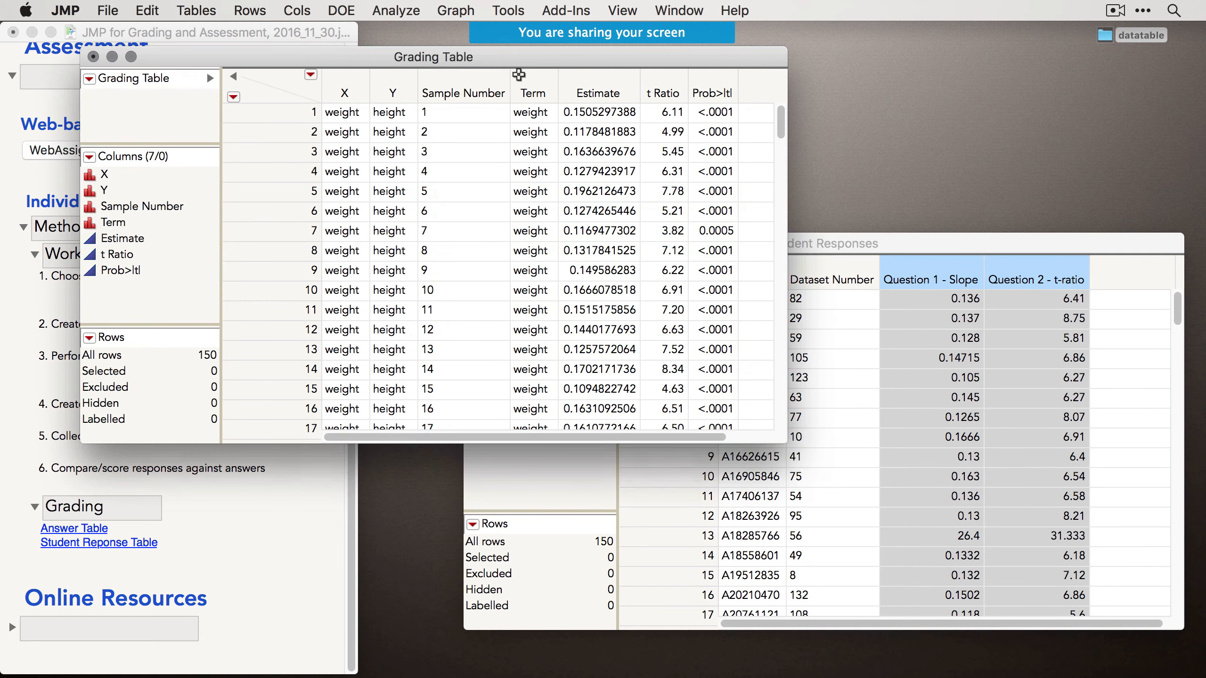
click(844, 246)
click(826, 299)
drag(547, 55, 527, 48)
click(838, 246)
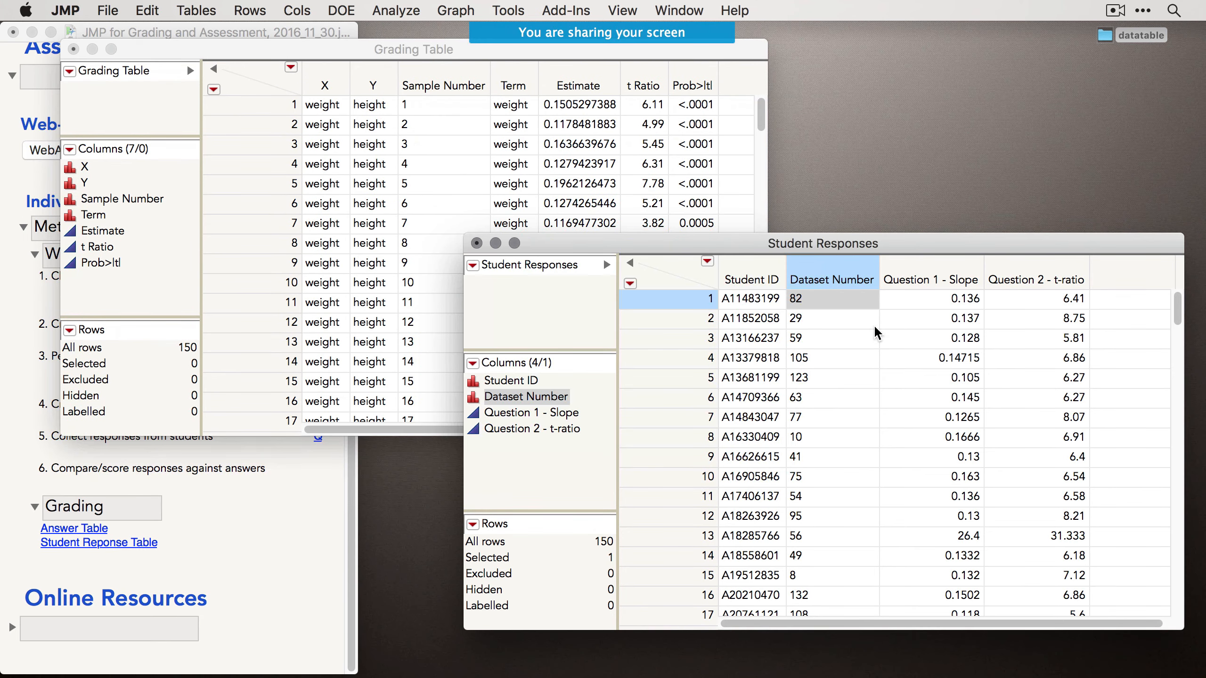
click(514, 143)
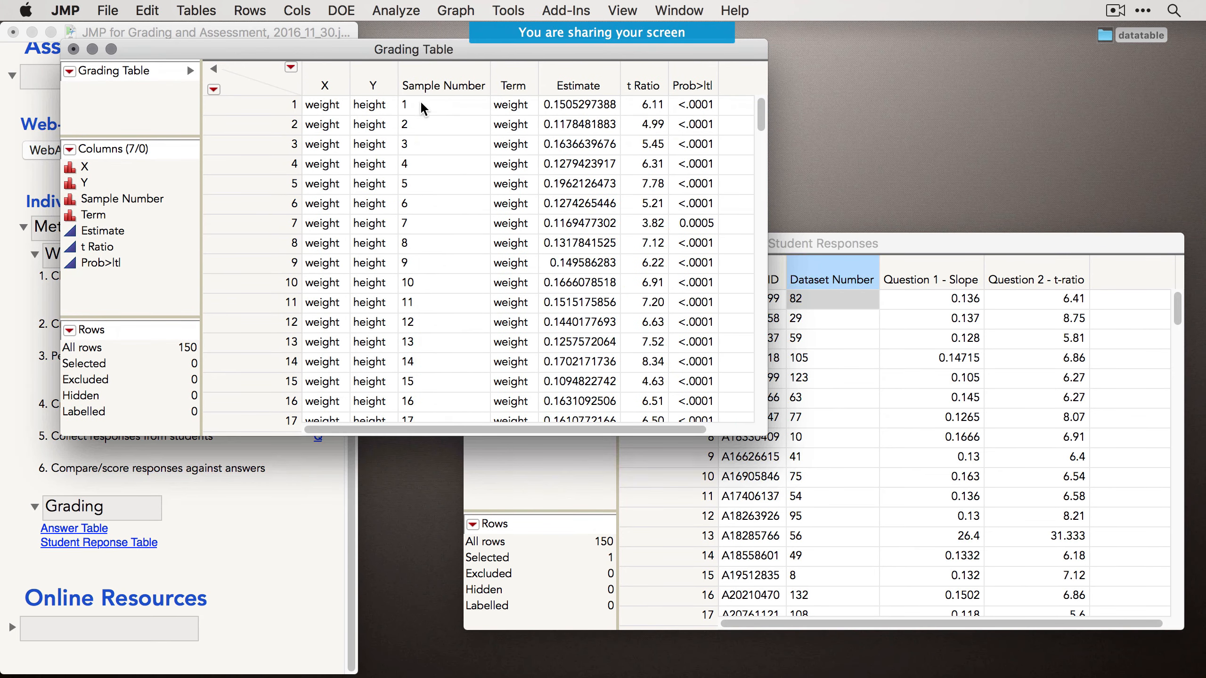
Start an Update of the Grading Table from Student Responses with Match columns enabled, selecting Sample Number and Dataset Number as the matching pair.
drag(429, 51, 415, 50)
click(196, 10)
click(205, 154)
click(515, 268)
click(468, 306)
click(749, 259)
click(762, 352)
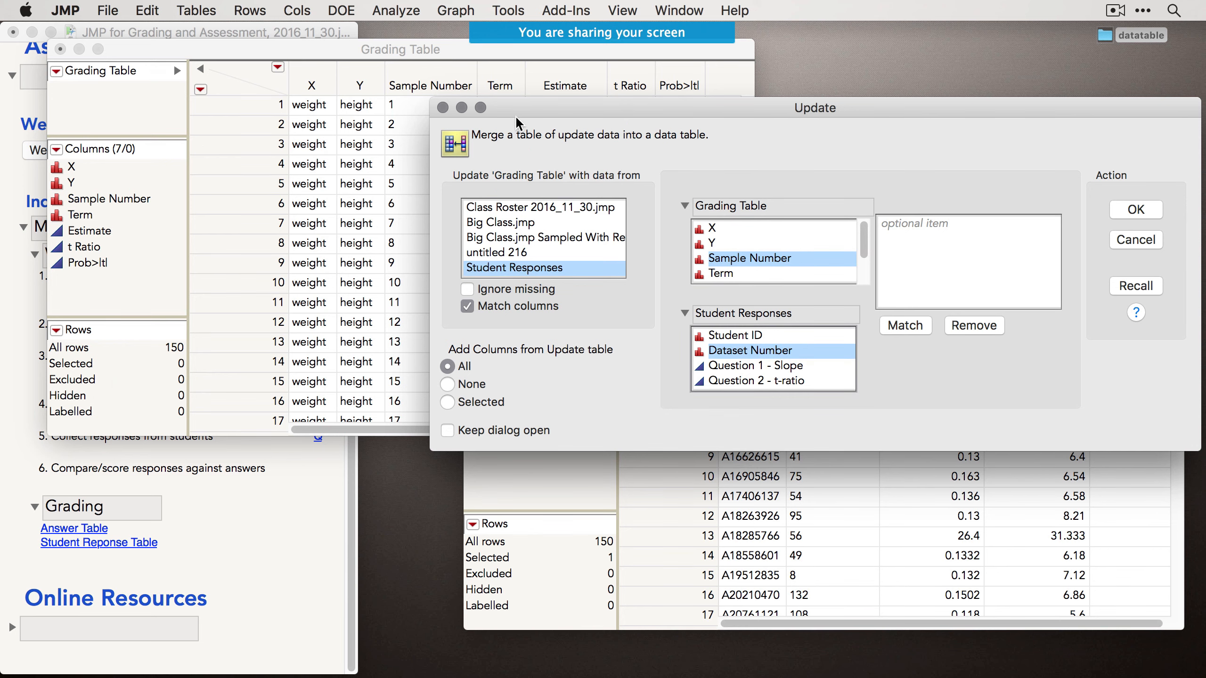
Match Sample Number to Dataset Number and run the update, adding all columns from Student Responses.
drag(516, 108, 268, 171)
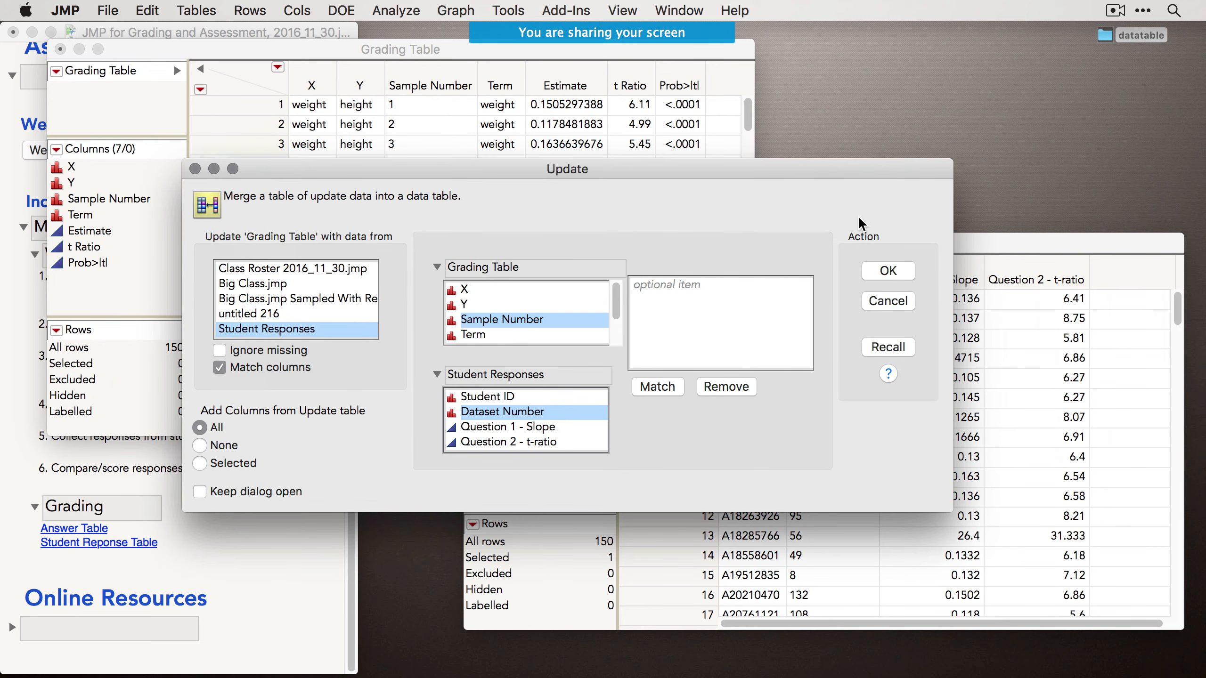
click(1004, 249)
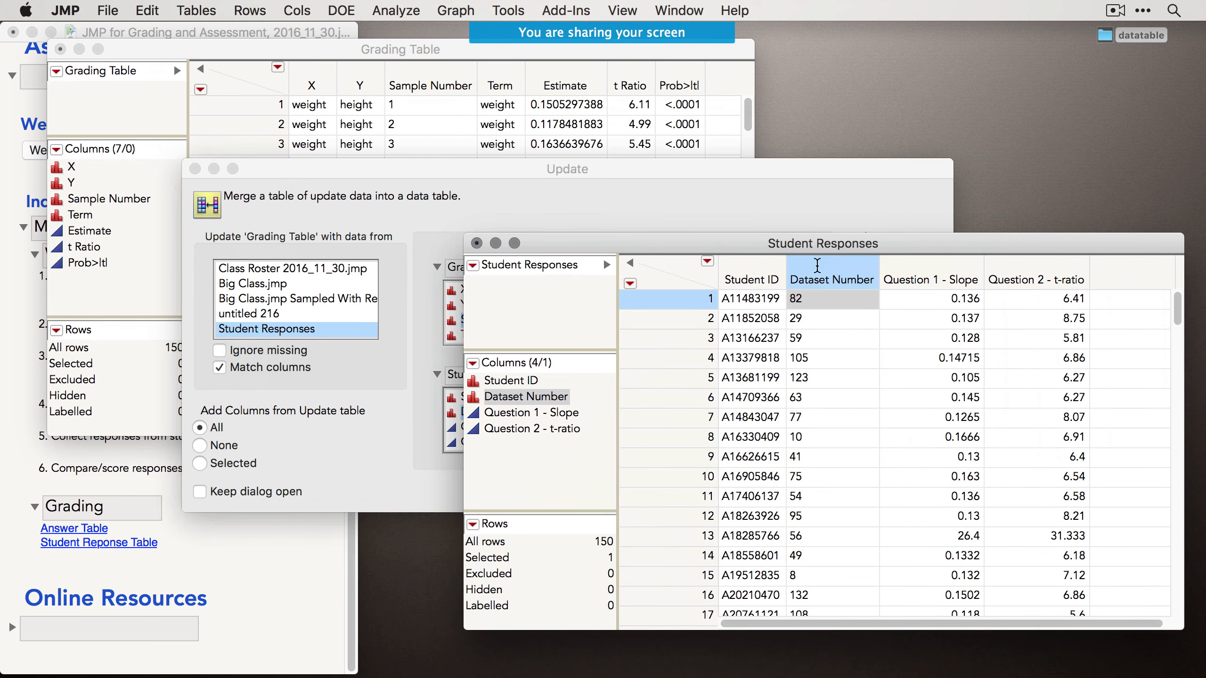
click(588, 167)
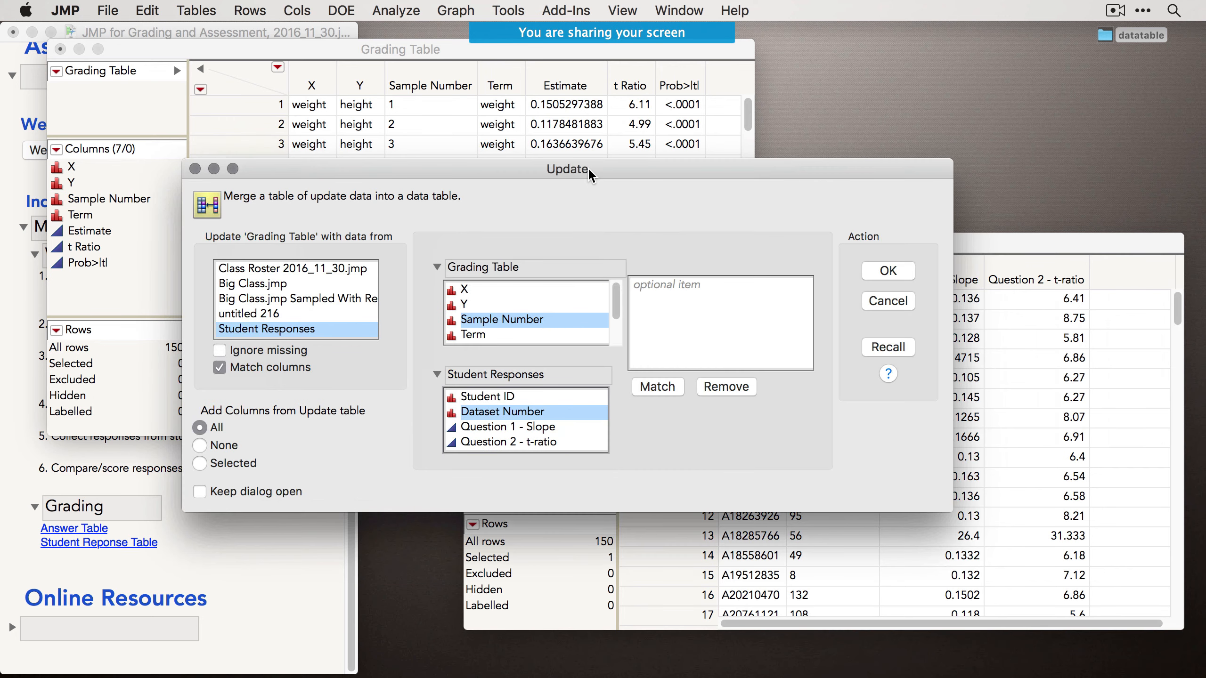
click(647, 389)
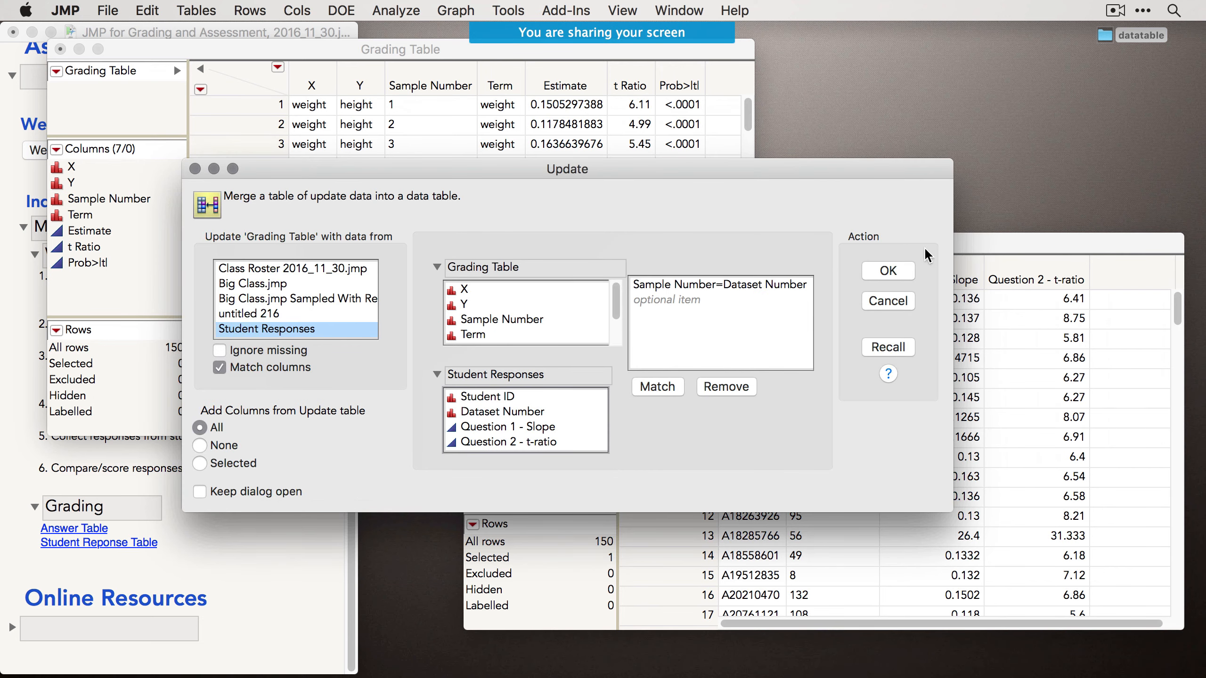
click(899, 275)
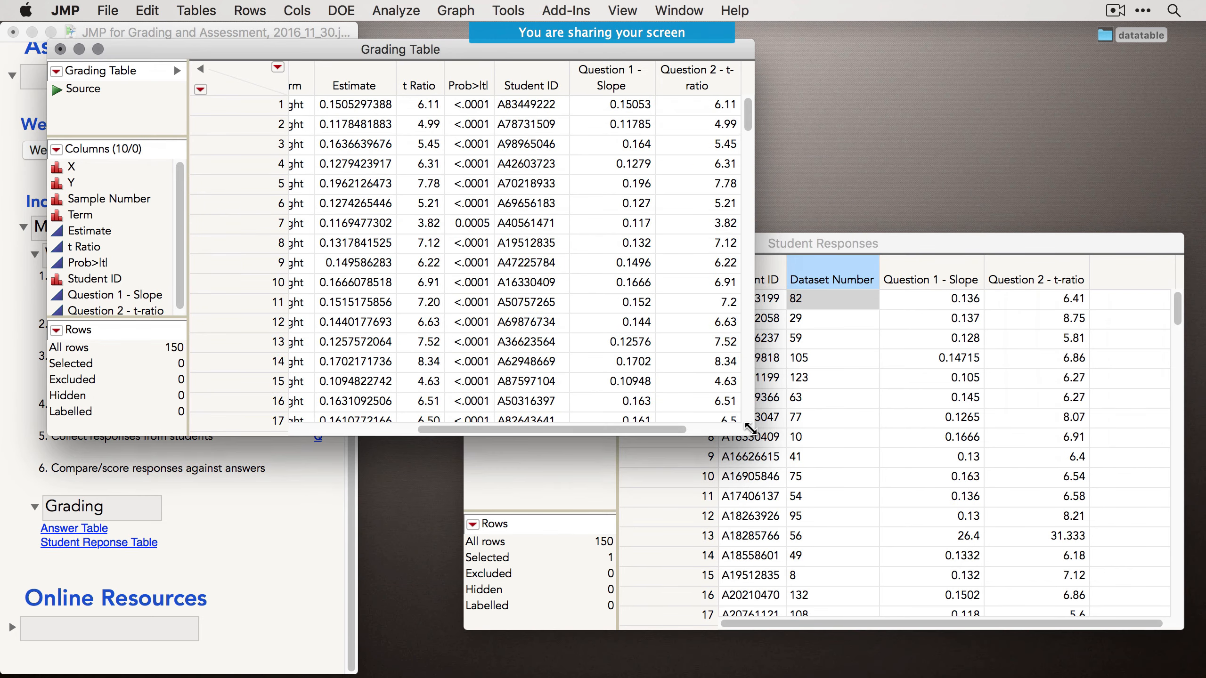
Enlarge the Grading Table window and select the Question 1 - Slope and Estimate columns together.
drag(754, 420, 994, 468)
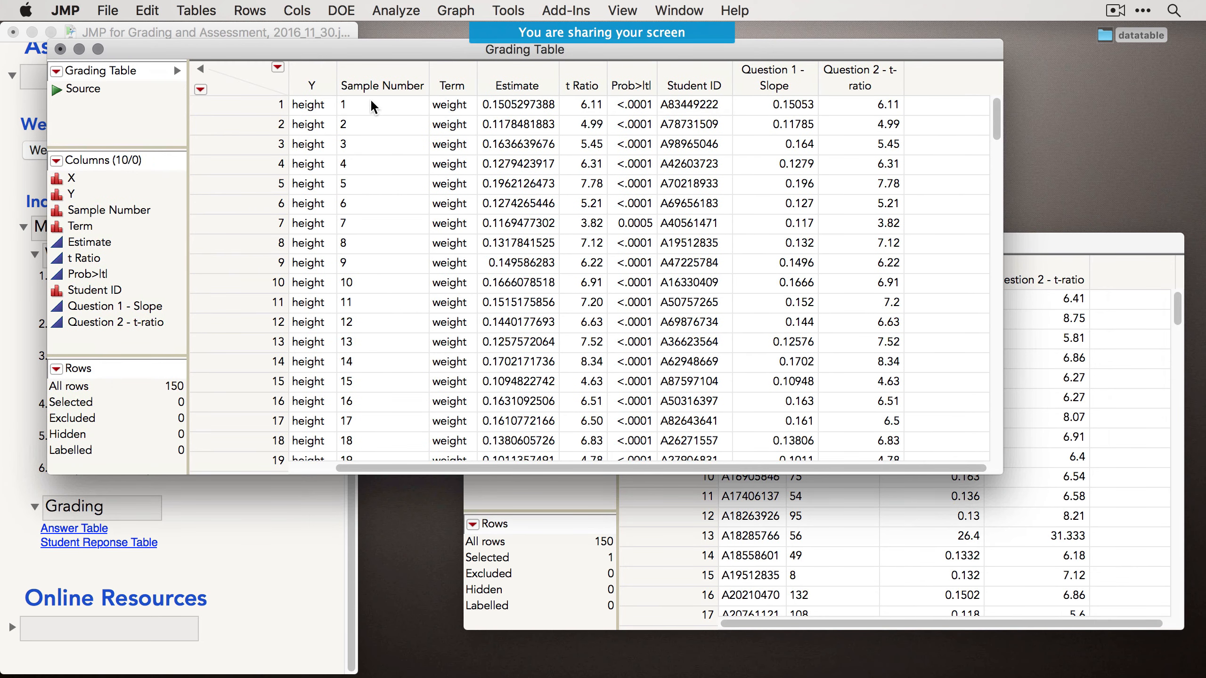
click(703, 105)
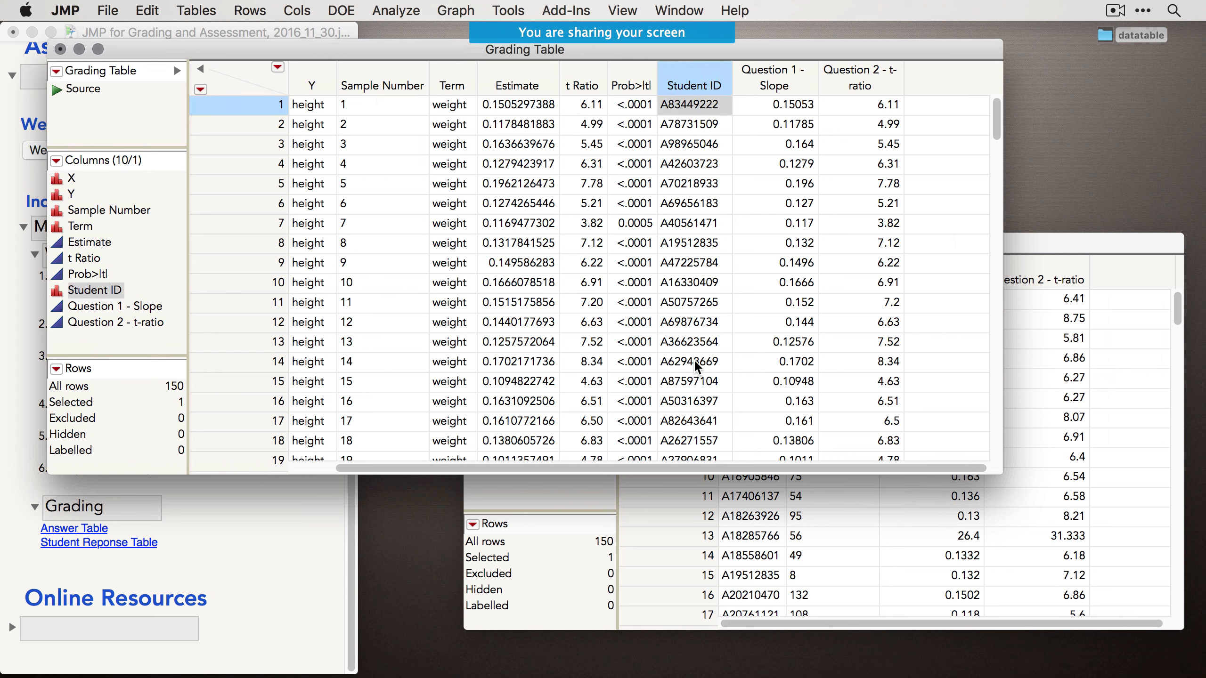
click(777, 80)
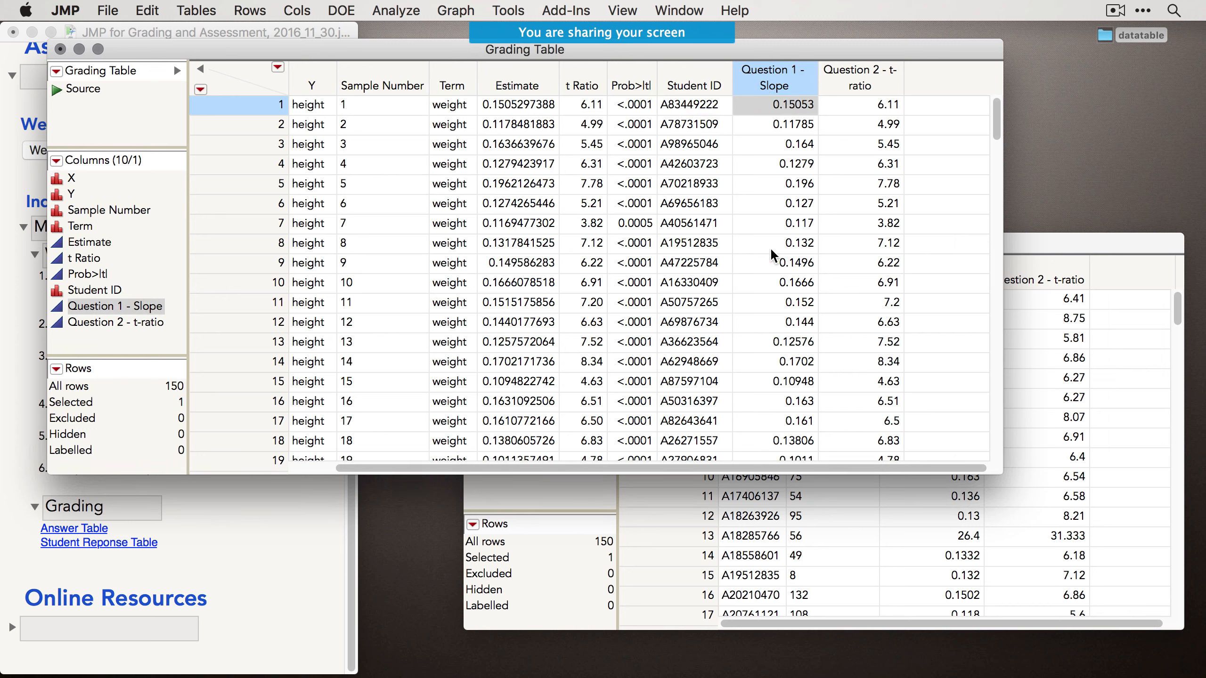
super+click(521, 75)
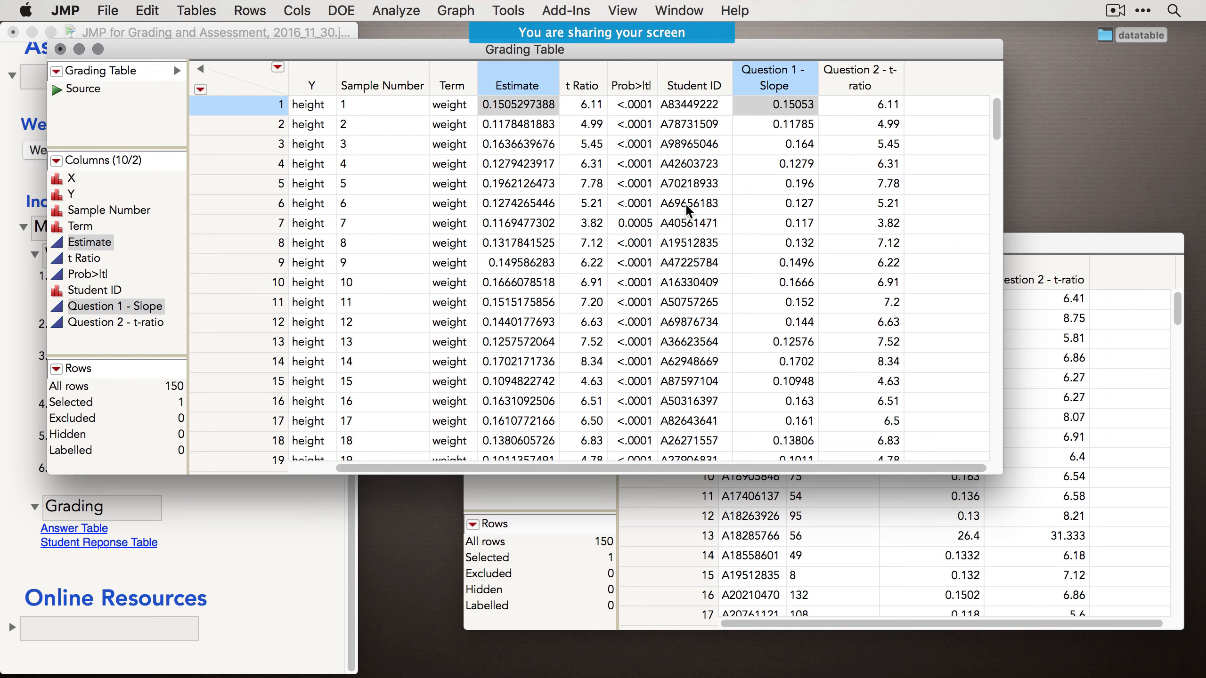
Create a Comparison Column with Tolerance for the selected columns, using a 0.02 proportion difference and returning 2 for same and 0 for different.
click(584, 7)
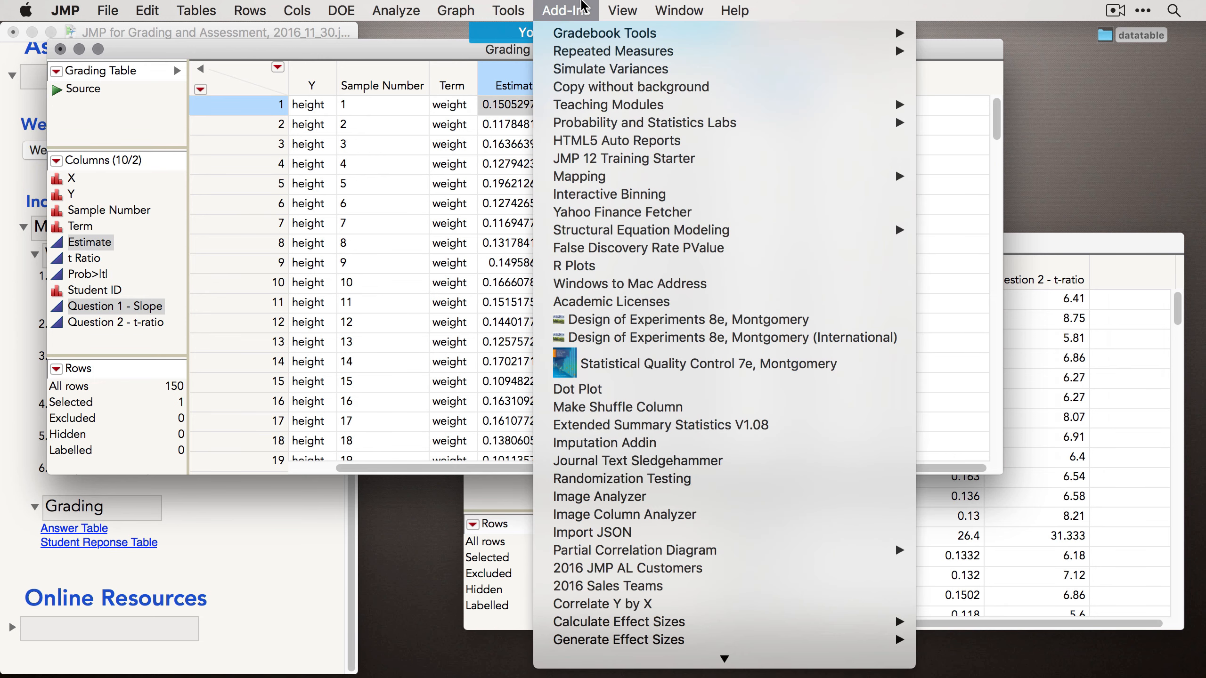
mouse_move(760, 33)
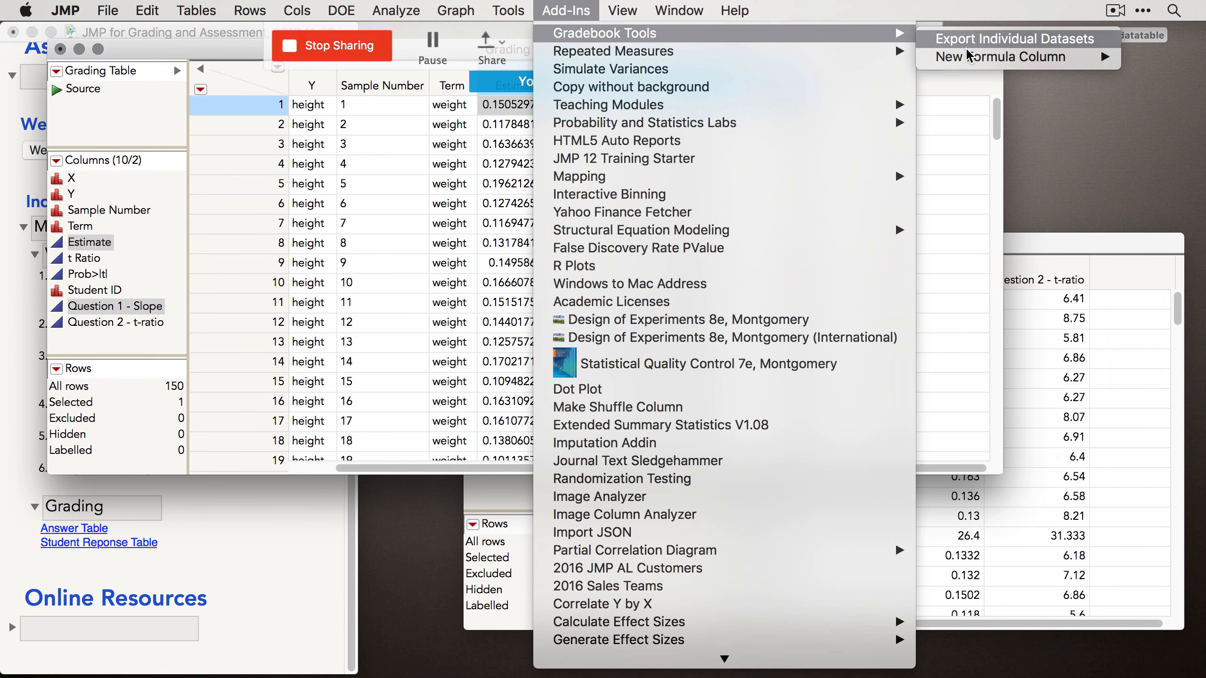
mouse_move(968, 57)
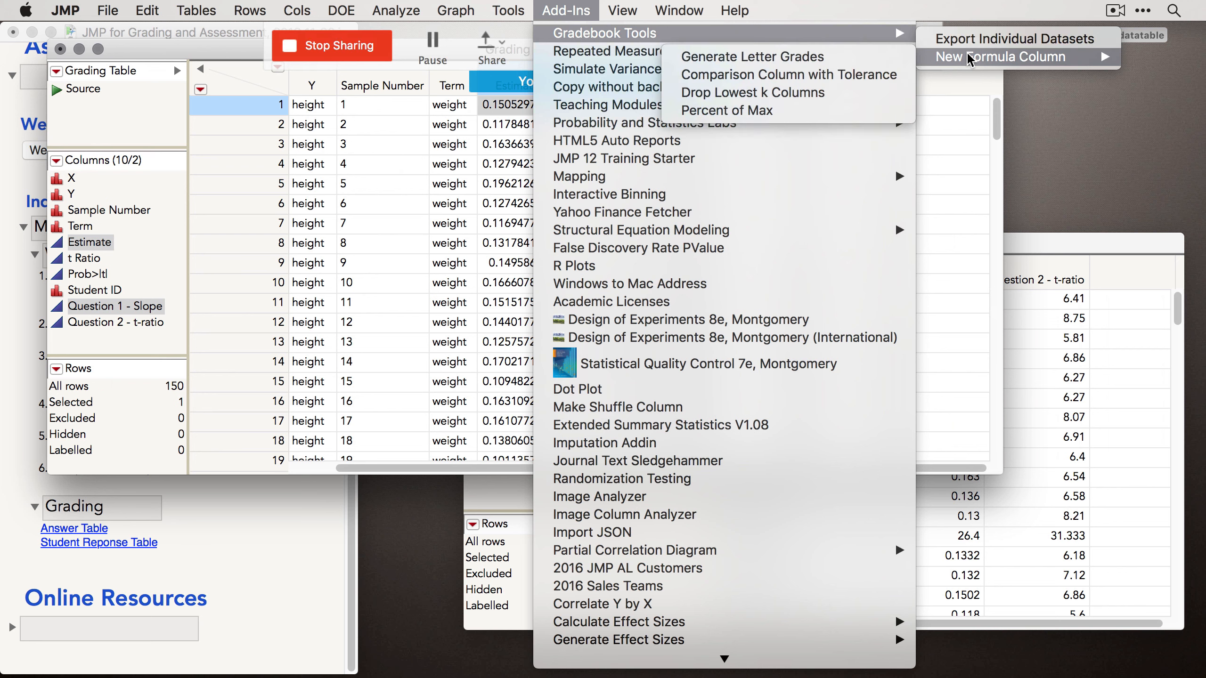
click(757, 73)
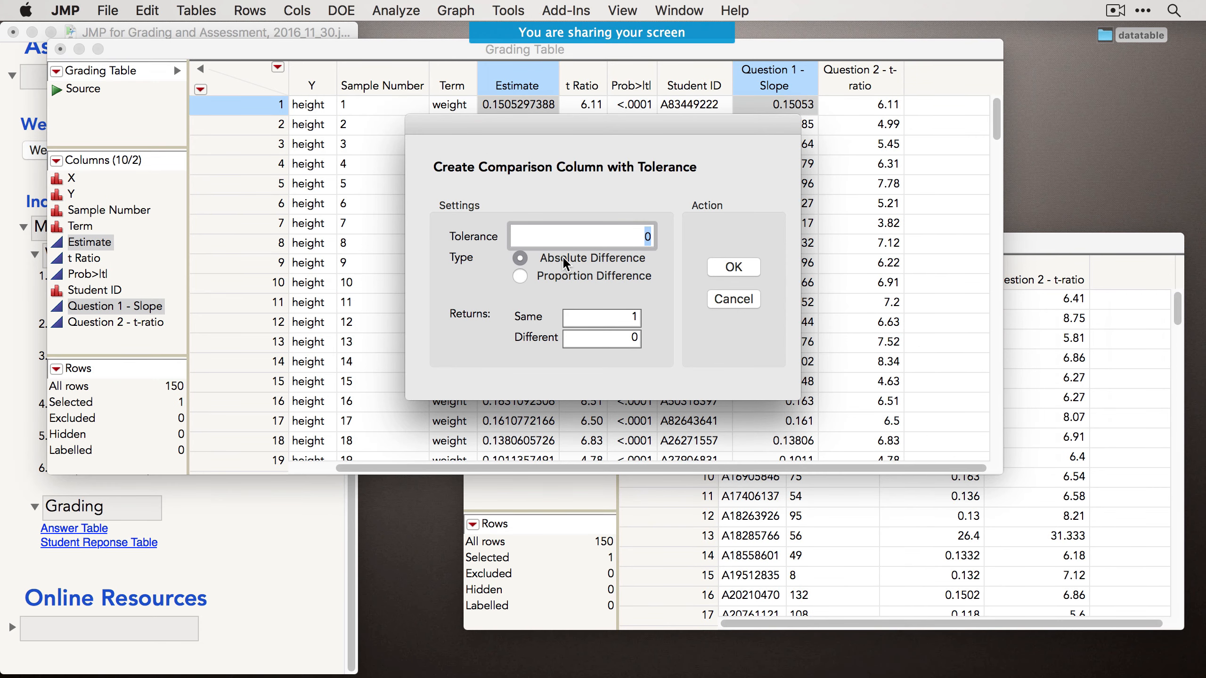
click(564, 275)
text(.02)
click(670, 329)
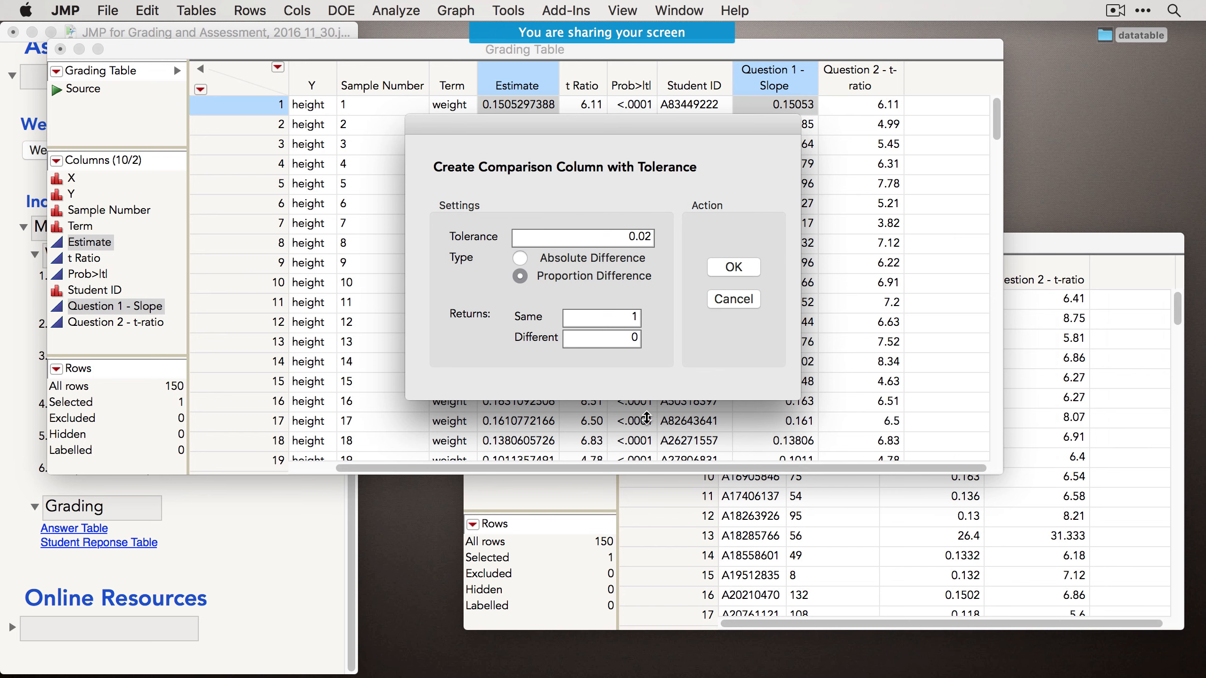
click(622, 318)
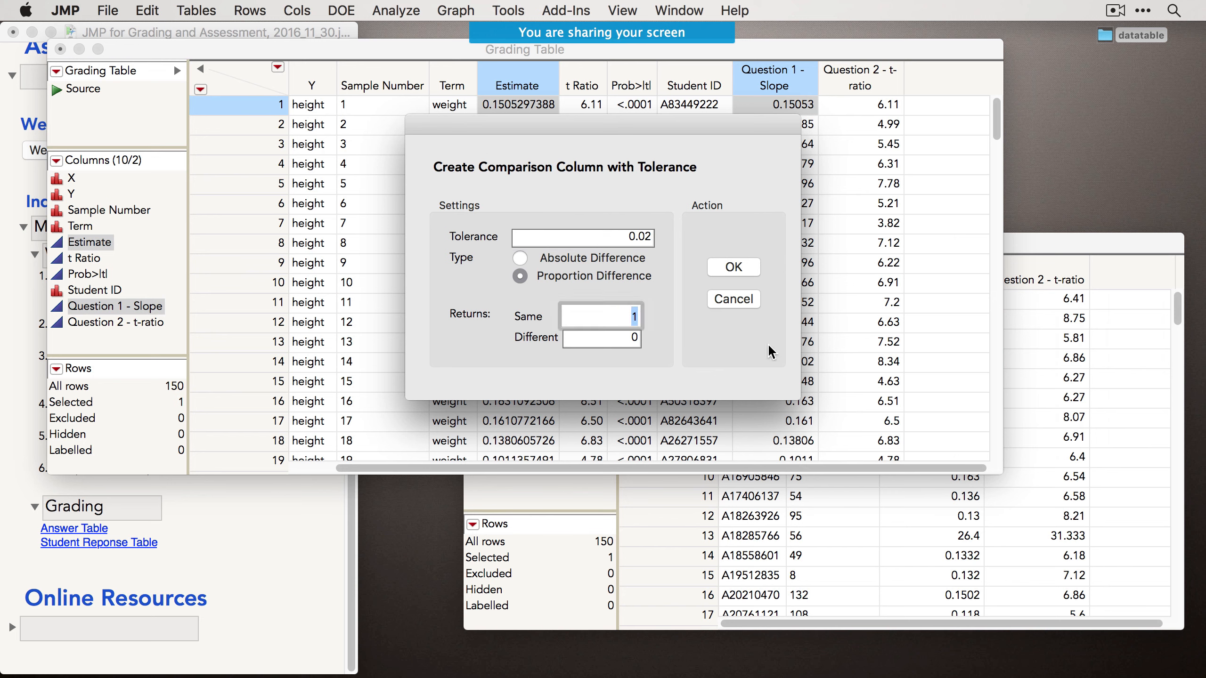
text(2)
key(Tab)
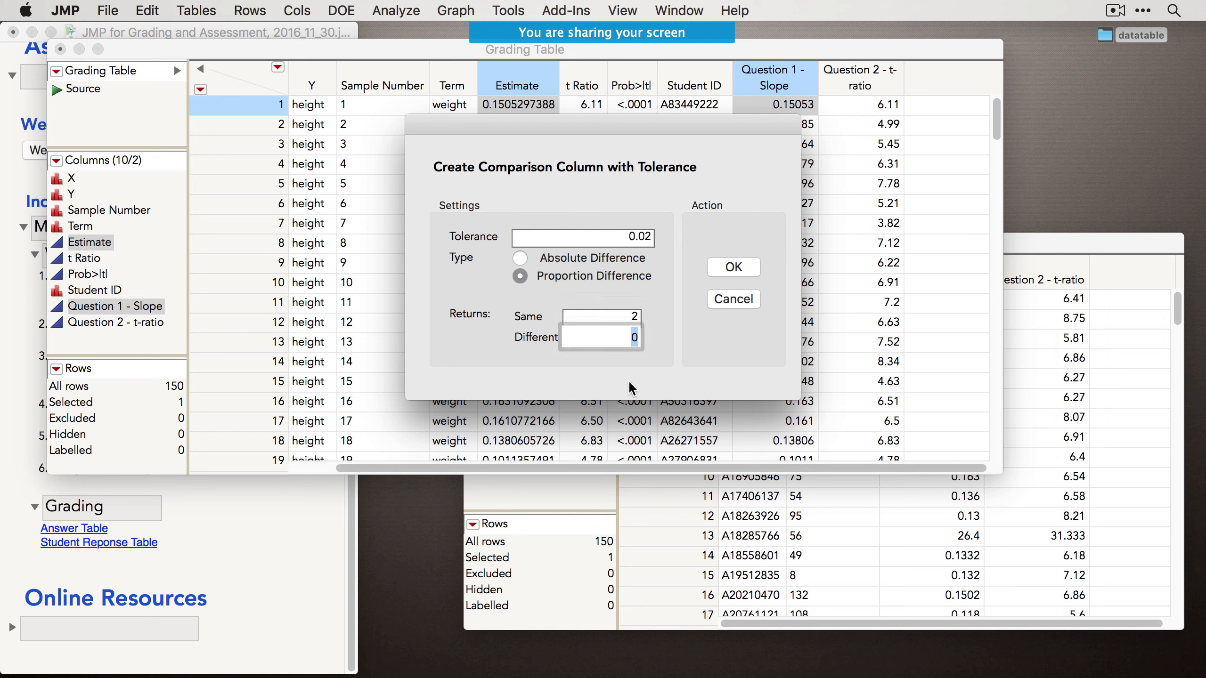
click(744, 266)
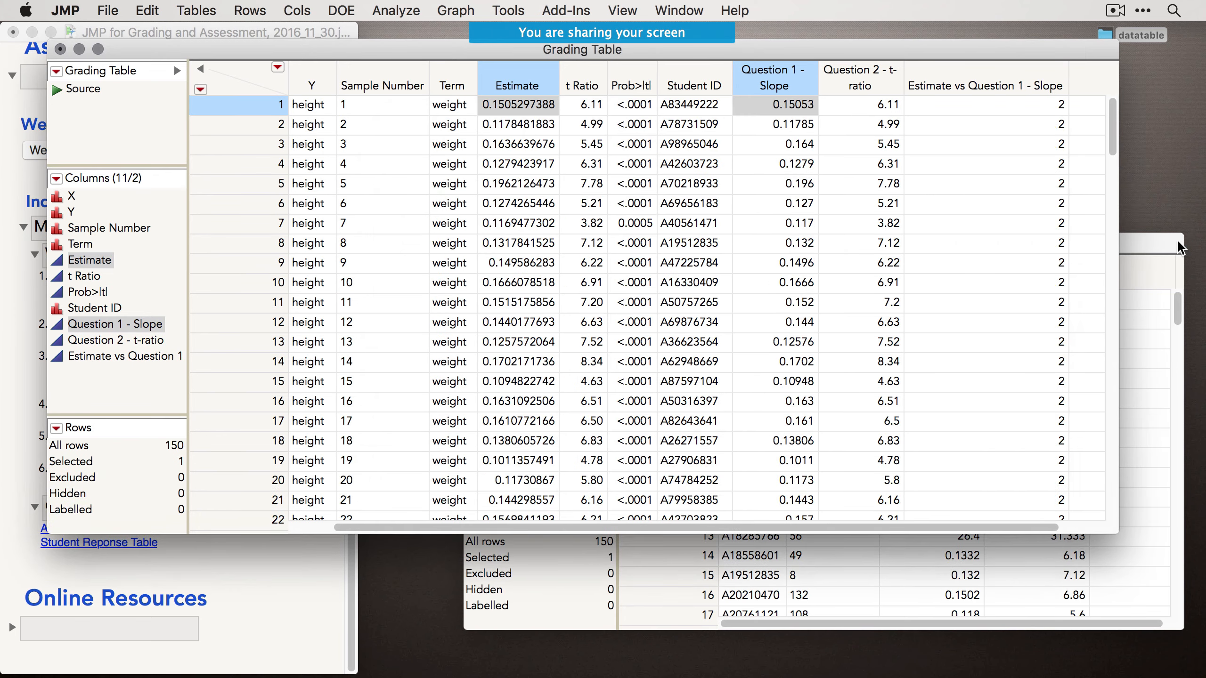
Examine the Estimate vs Question 1 - Slope scores down the table, comparing row 64's slope answer with its Estimate.
scroll(1100, 266, down, 15)
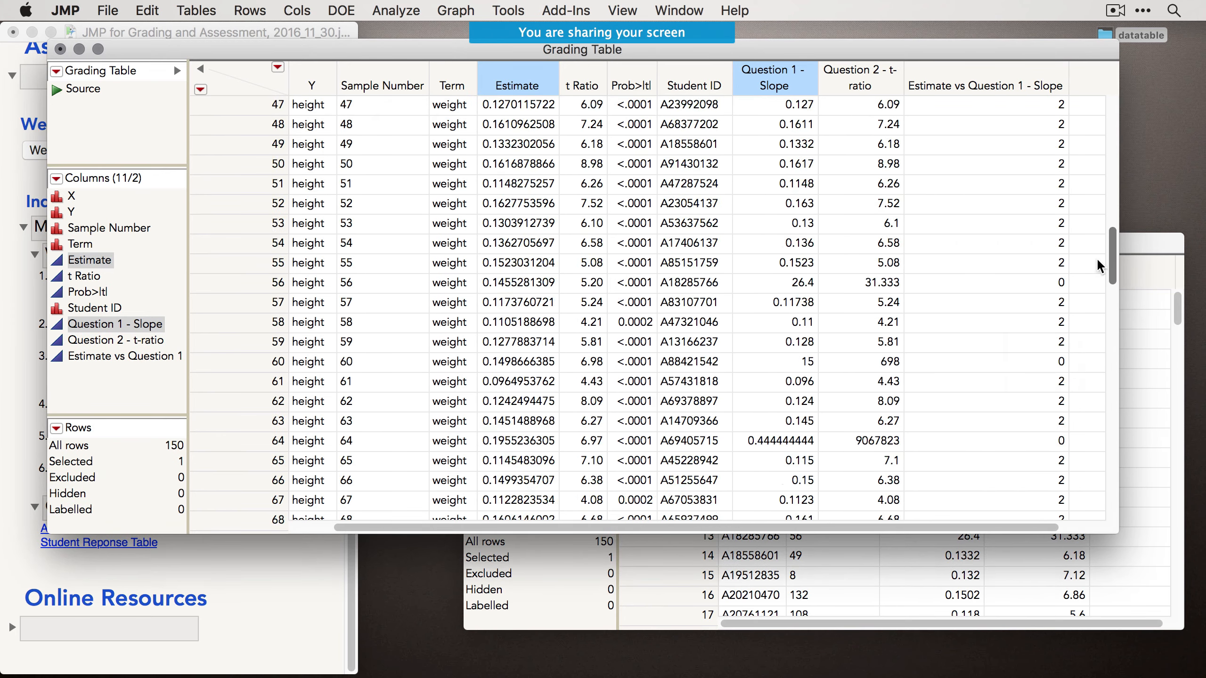
scroll(1099, 266, down, 4)
scroll(1100, 267, up, 1)
click(1061, 242)
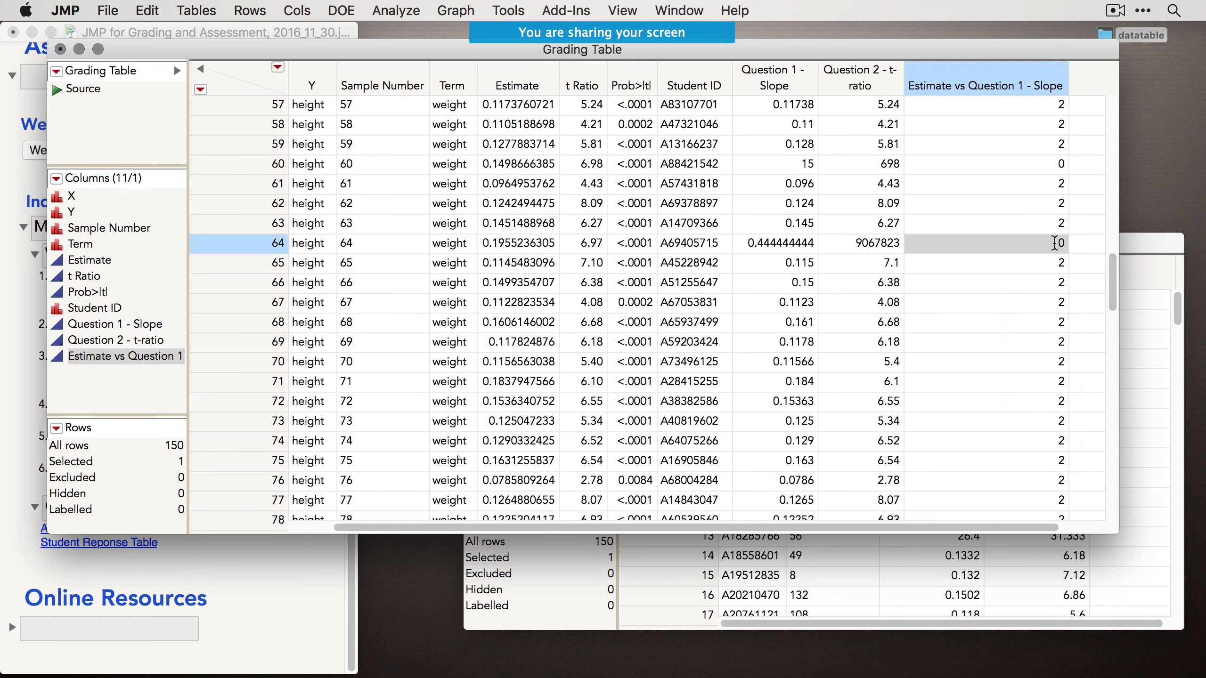
click(790, 246)
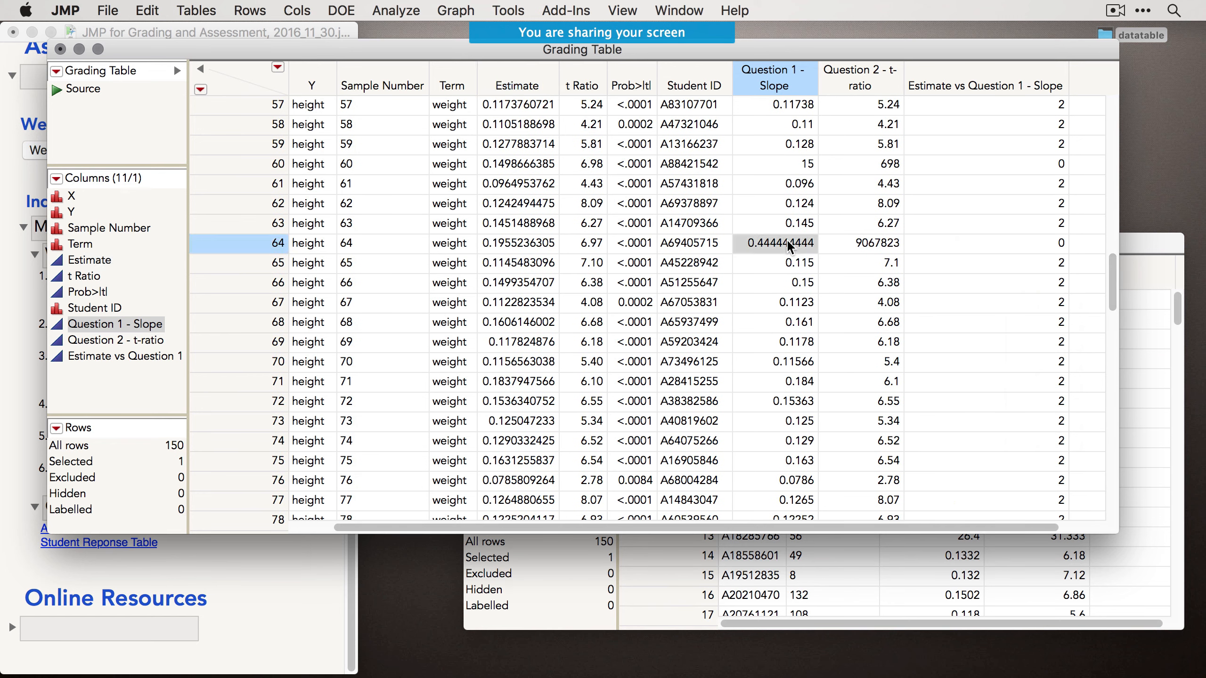
click(523, 243)
click(1053, 243)
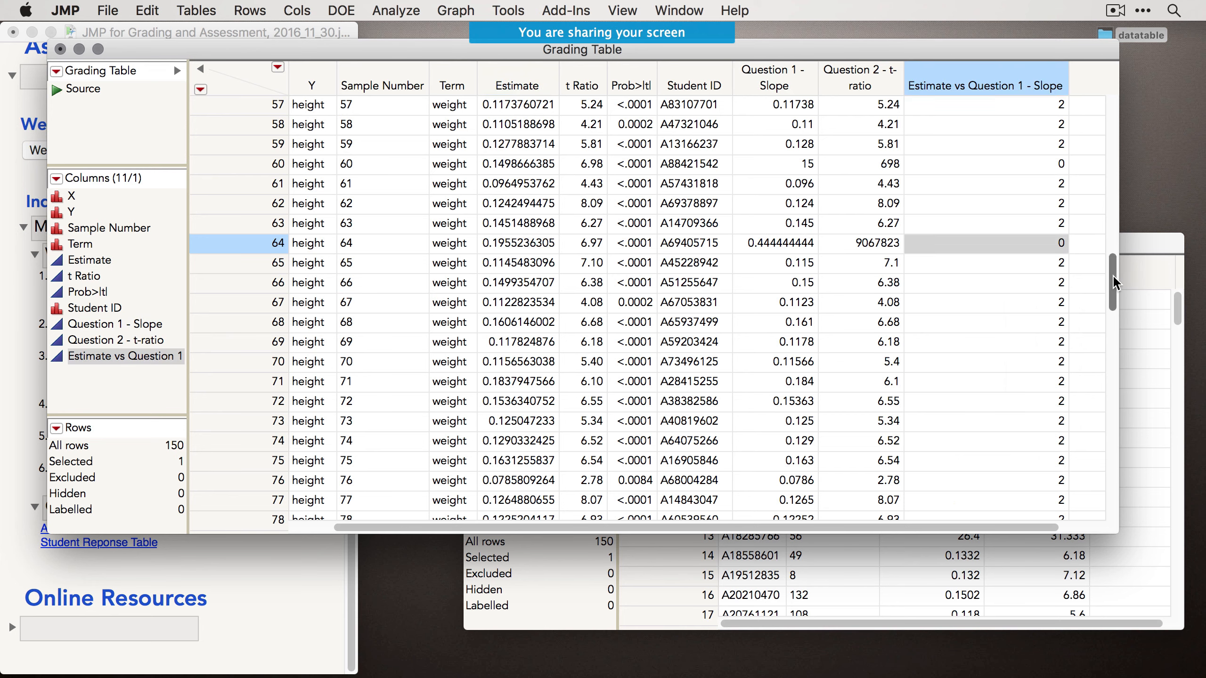
drag(1113, 276, 1113, 59)
Create a Comparison Column with Tolerance for t Ratio and Question 2 - t-ratio, using a 0.1 absolute difference and returning 4 for same.
click(863, 79)
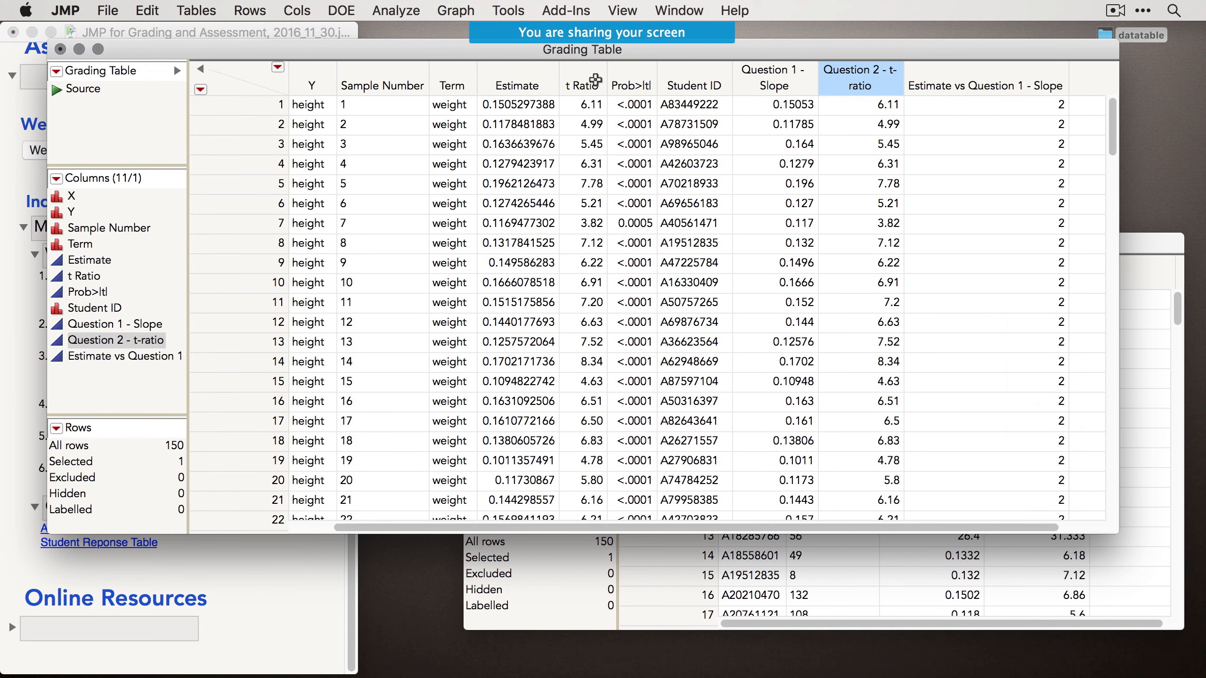
super+click(587, 84)
click(565, 10)
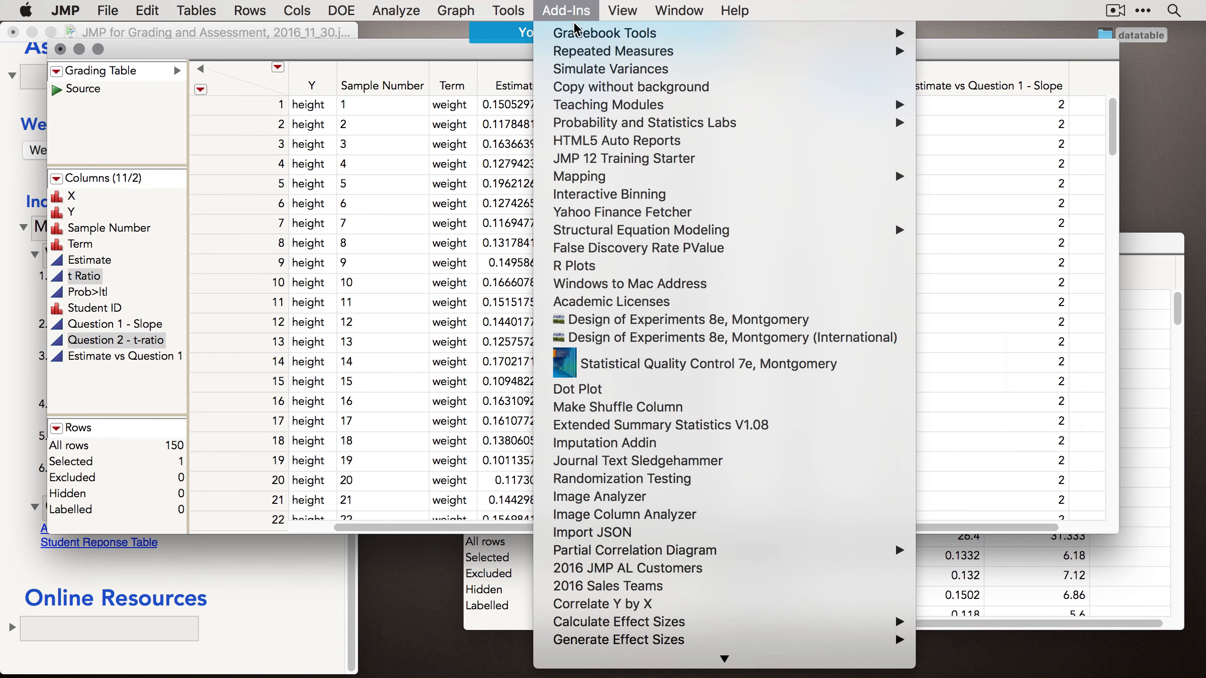
mouse_move(613, 32)
mouse_move(945, 58)
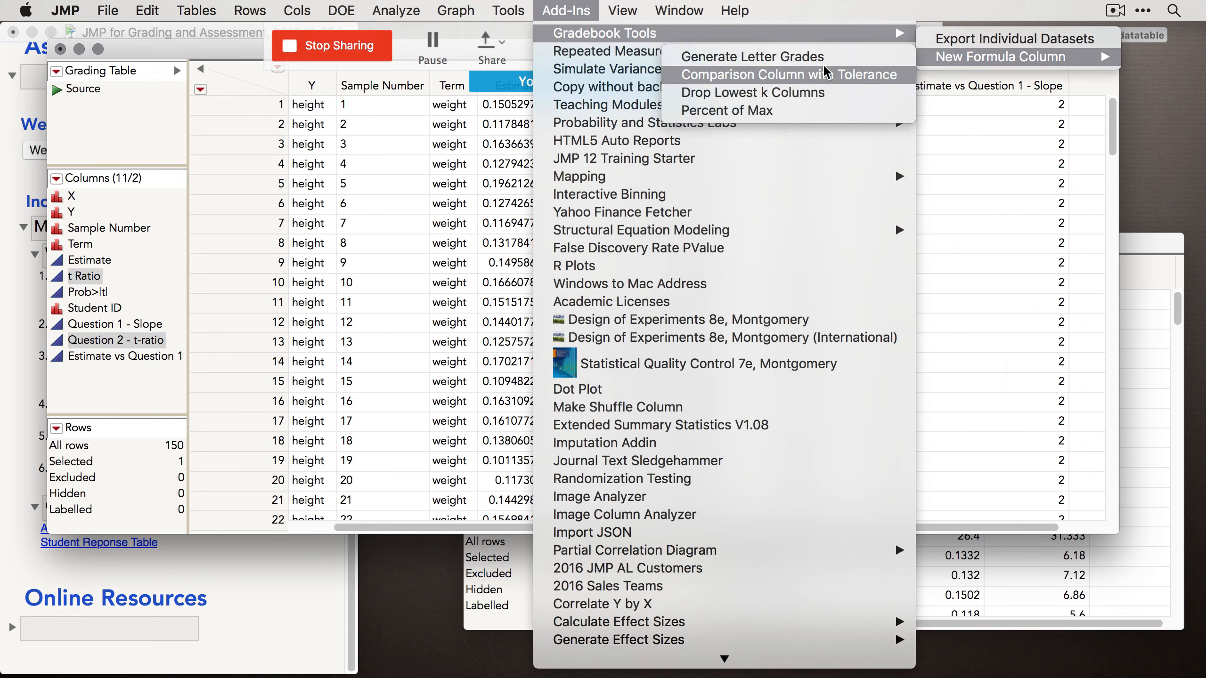
click(806, 77)
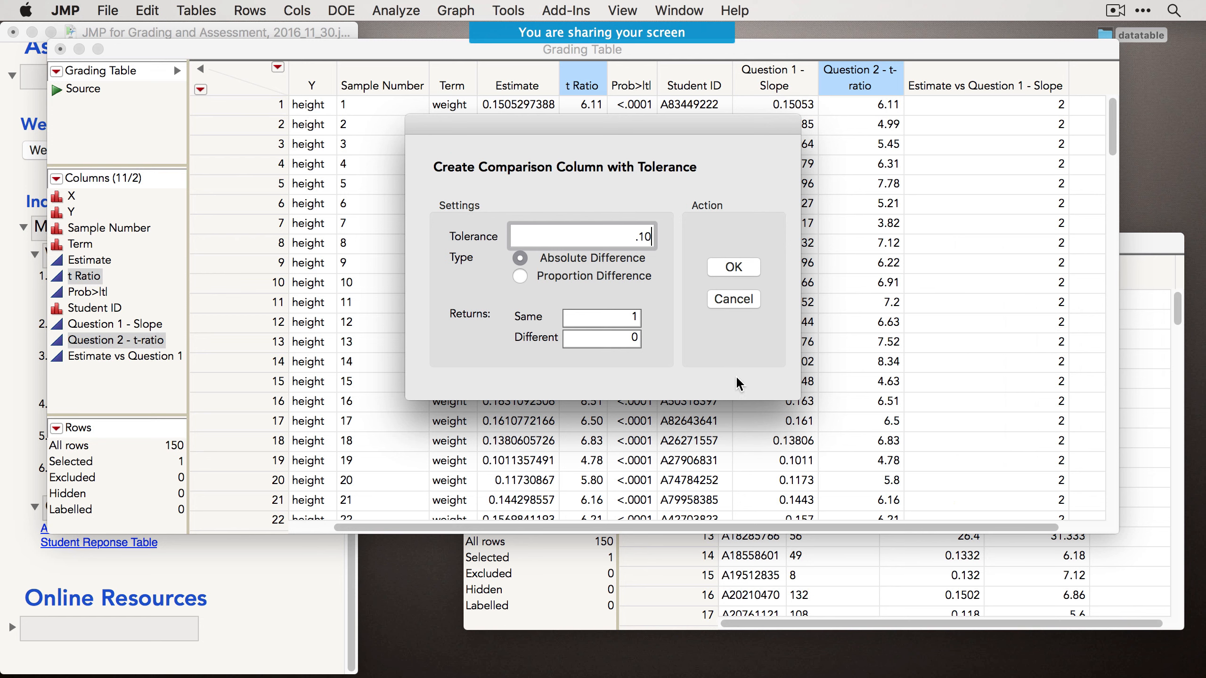
click(716, 371)
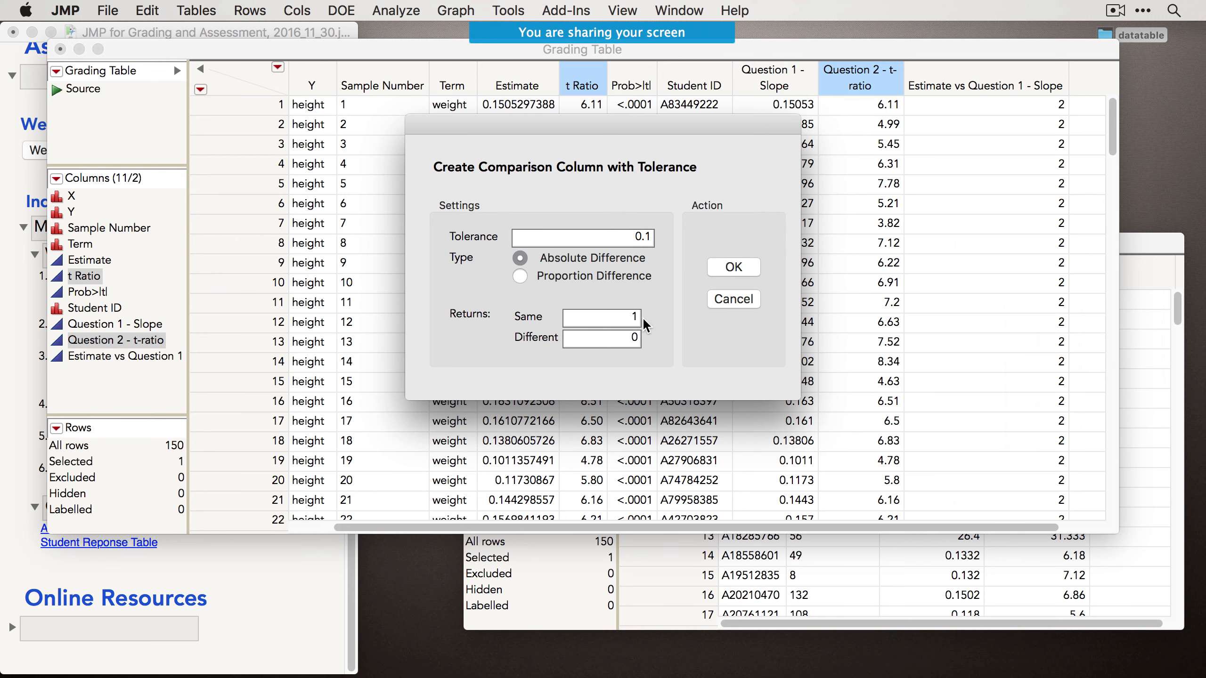
double_click(621, 317)
text(4)
click(734, 268)
scroll(988, 286, right, 5)
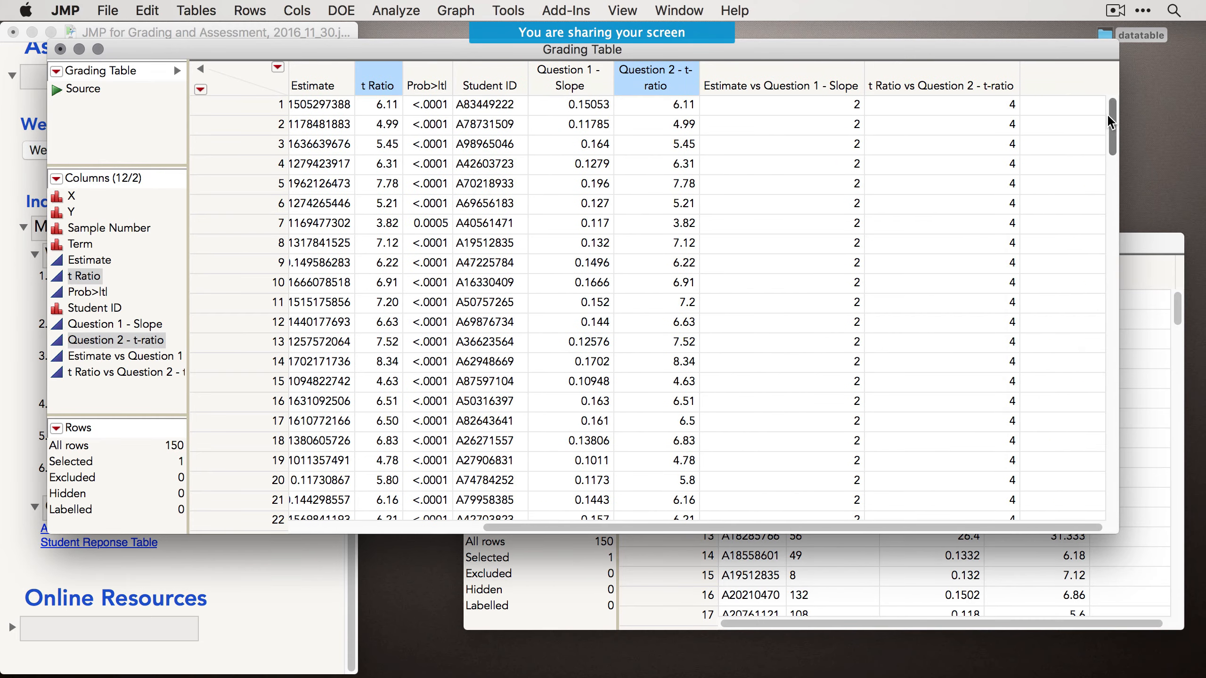
drag(1111, 126, 1108, 322)
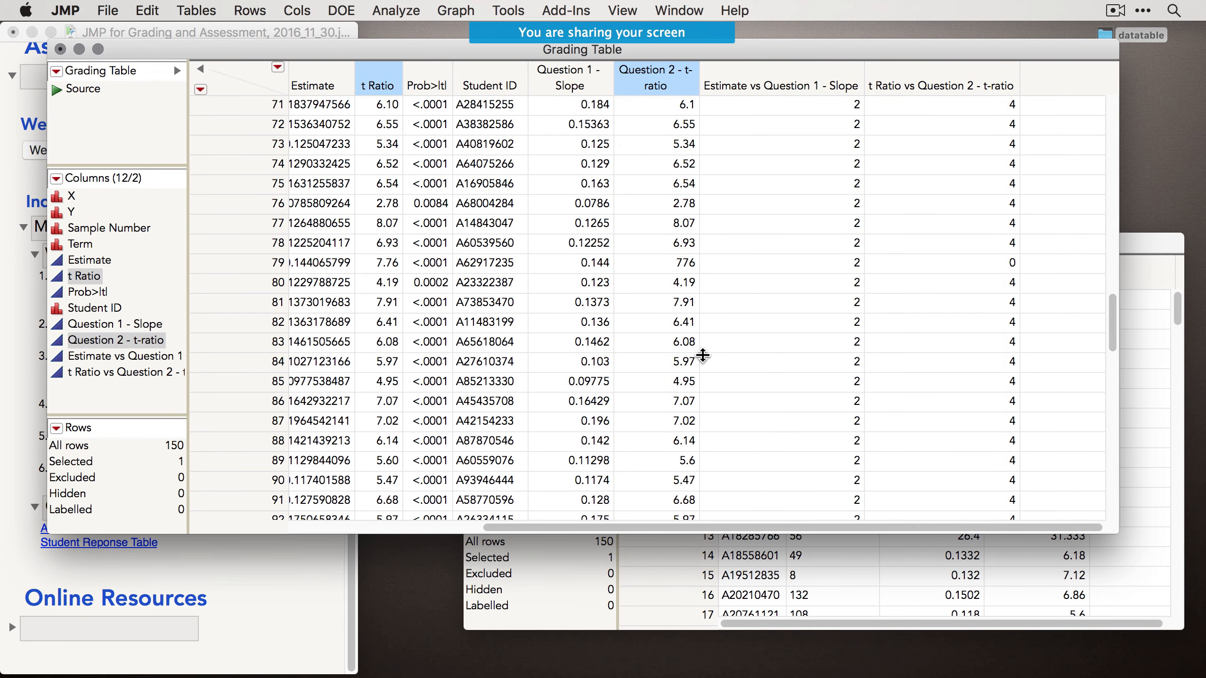
Add a new formula column that sums the Estimate vs Question 1 - Slope and t Ratio vs Question 2 - t-ratio columns.
drag(731, 54, 723, 78)
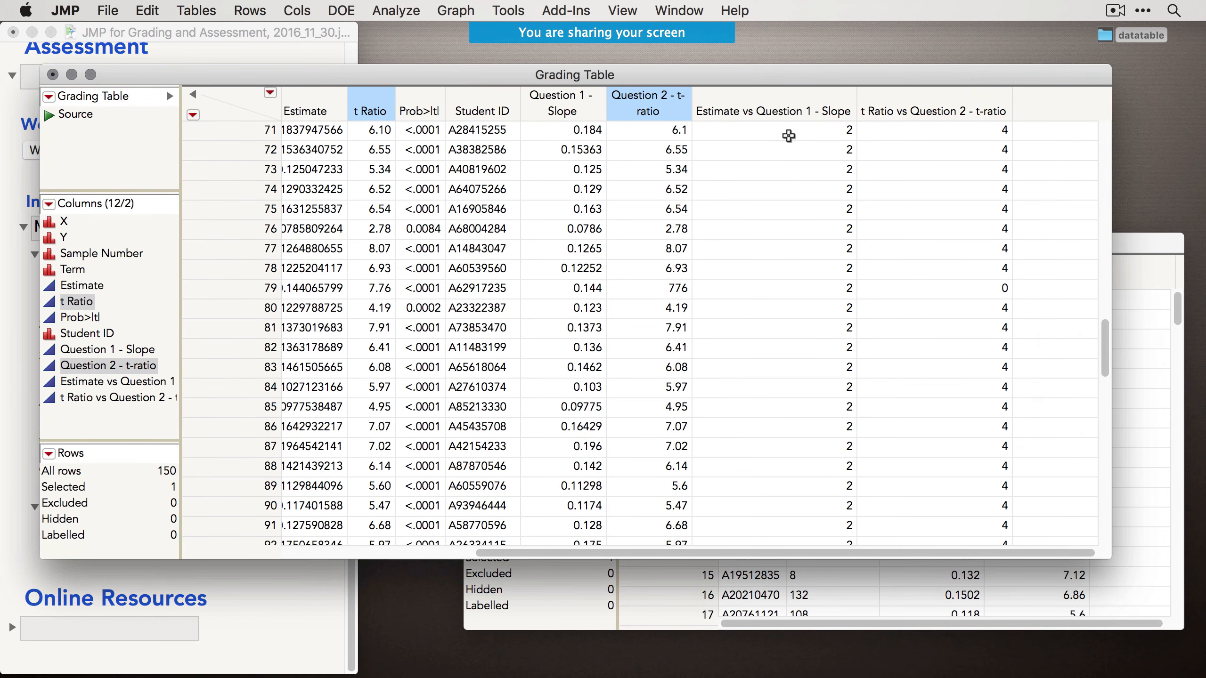
drag(829, 113, 910, 112)
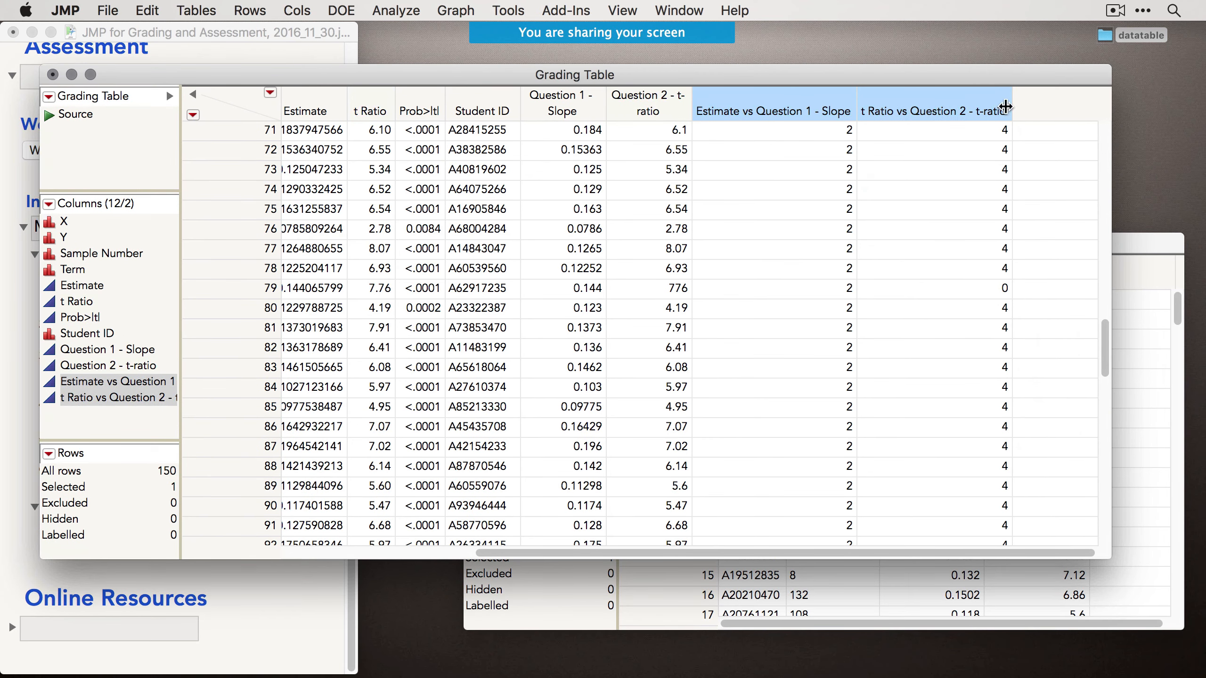
right_click(777, 102)
mouse_move(949, 194)
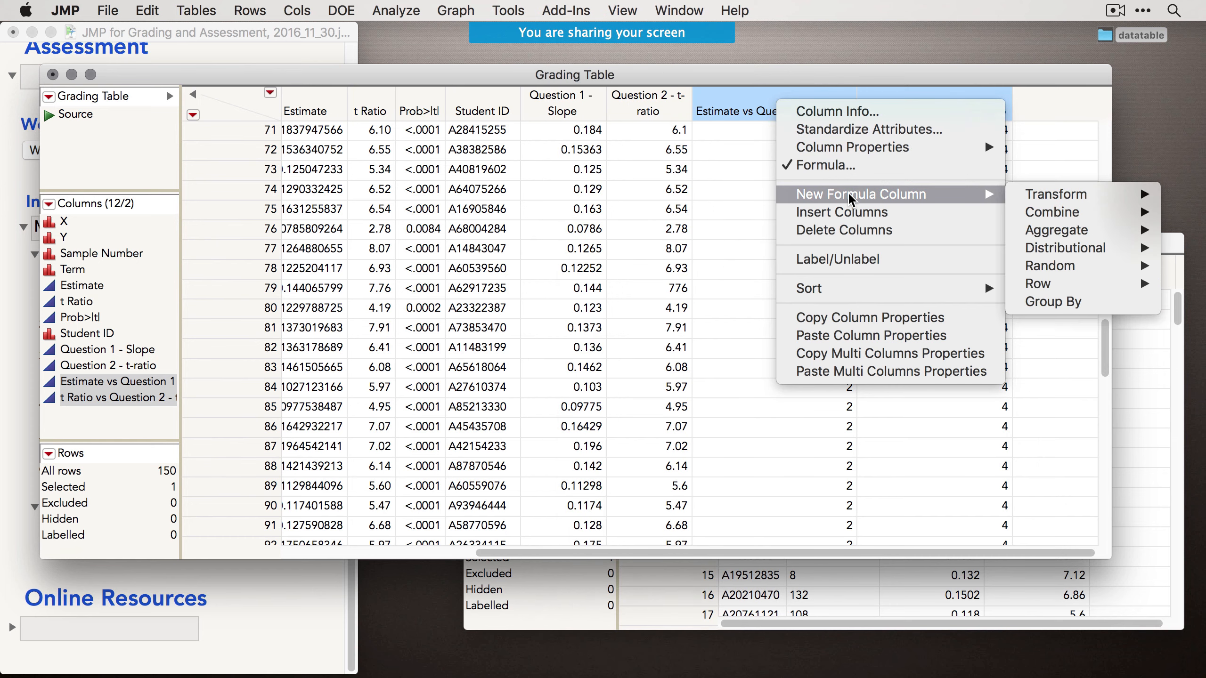
mouse_move(1054, 221)
click(923, 215)
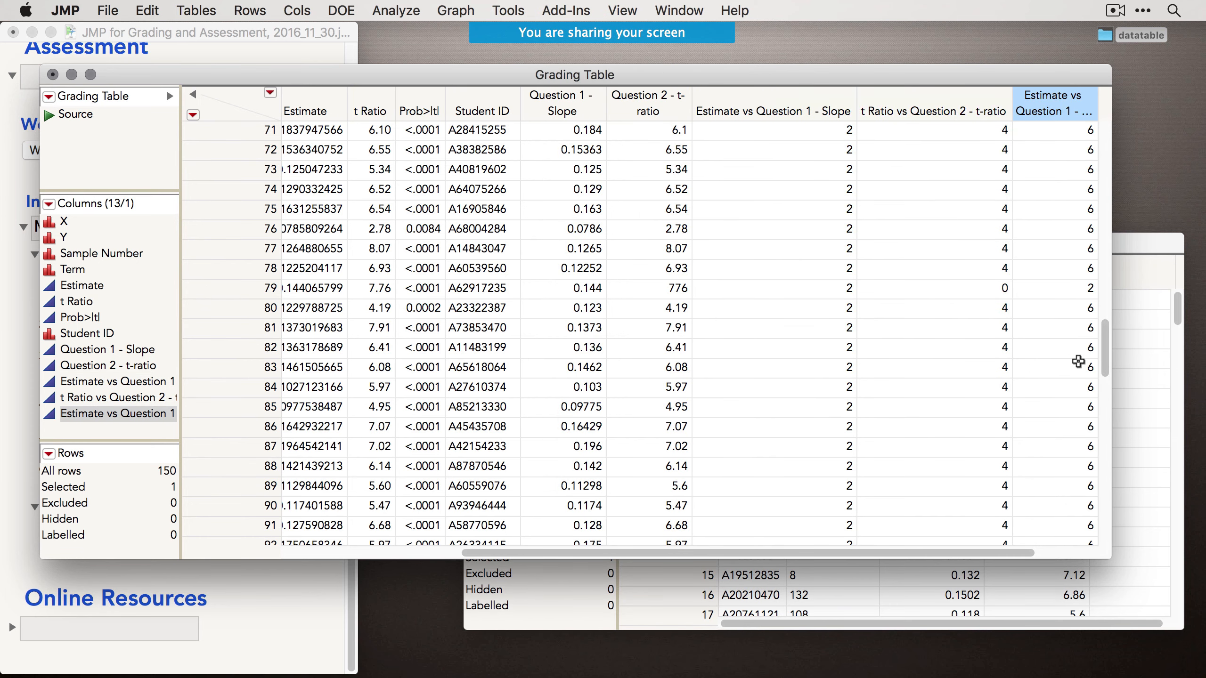
Rename the summed score column in the Grading Table as "Take Home Quesitons Total".
double_click(1038, 95)
triple_click(689, 144)
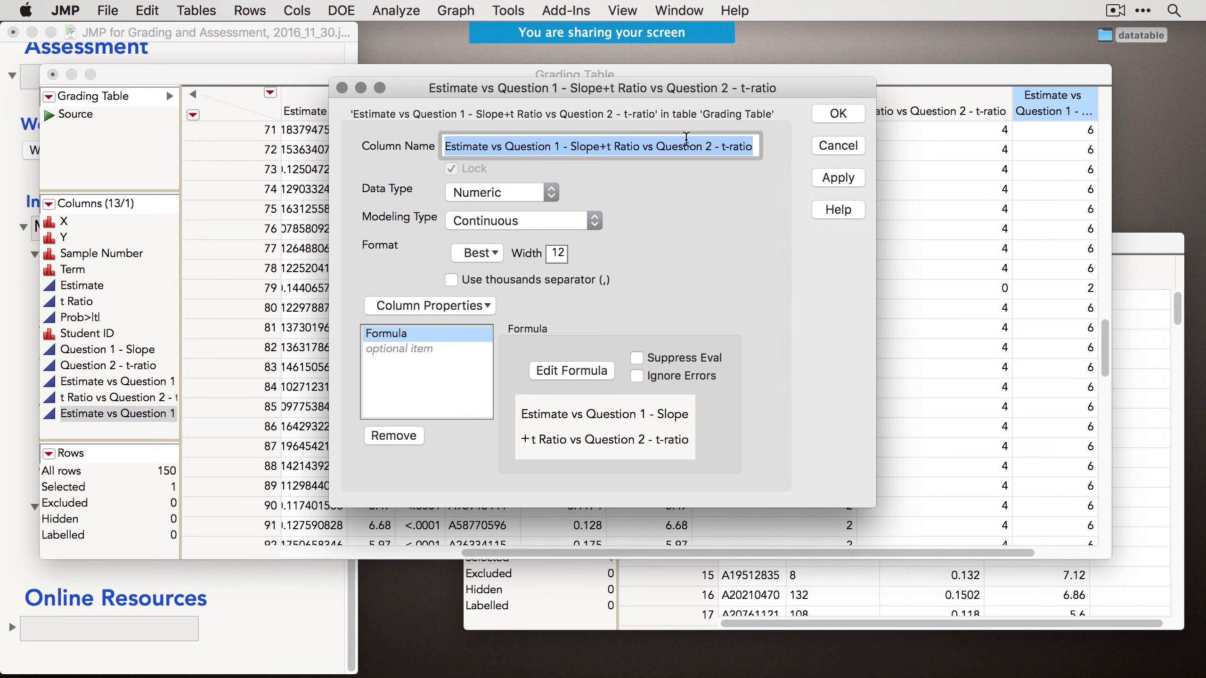
text(Take Home Quesitons T)
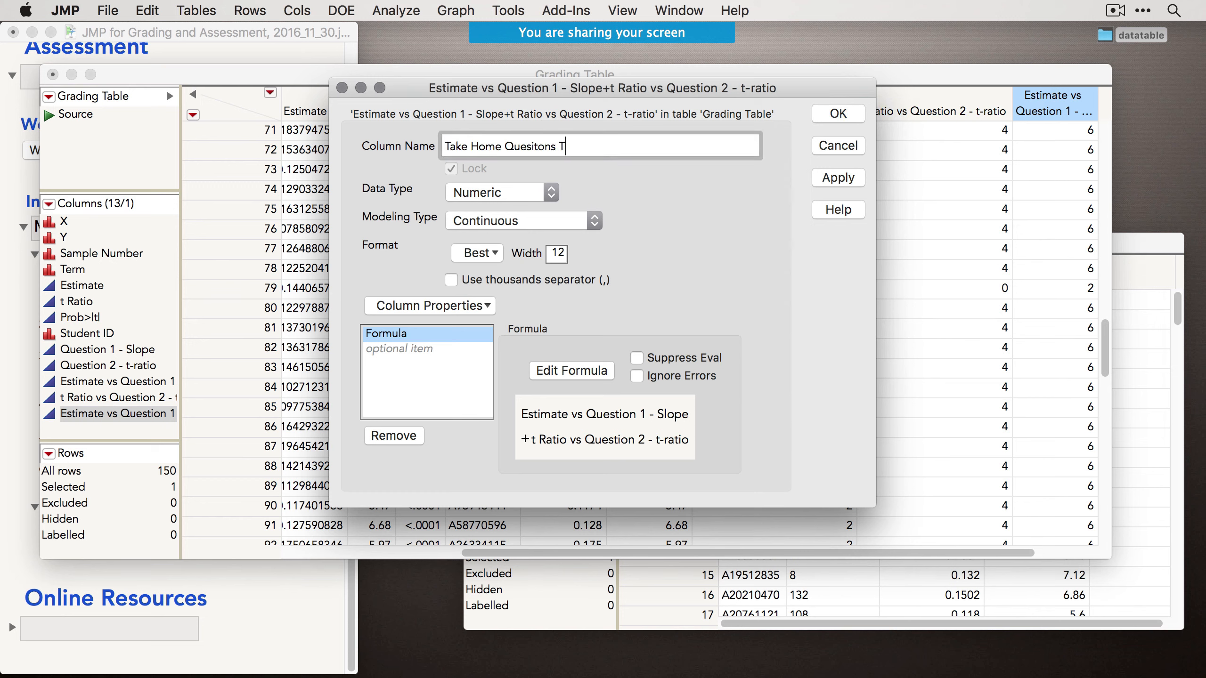
text(otal)
key(Return)
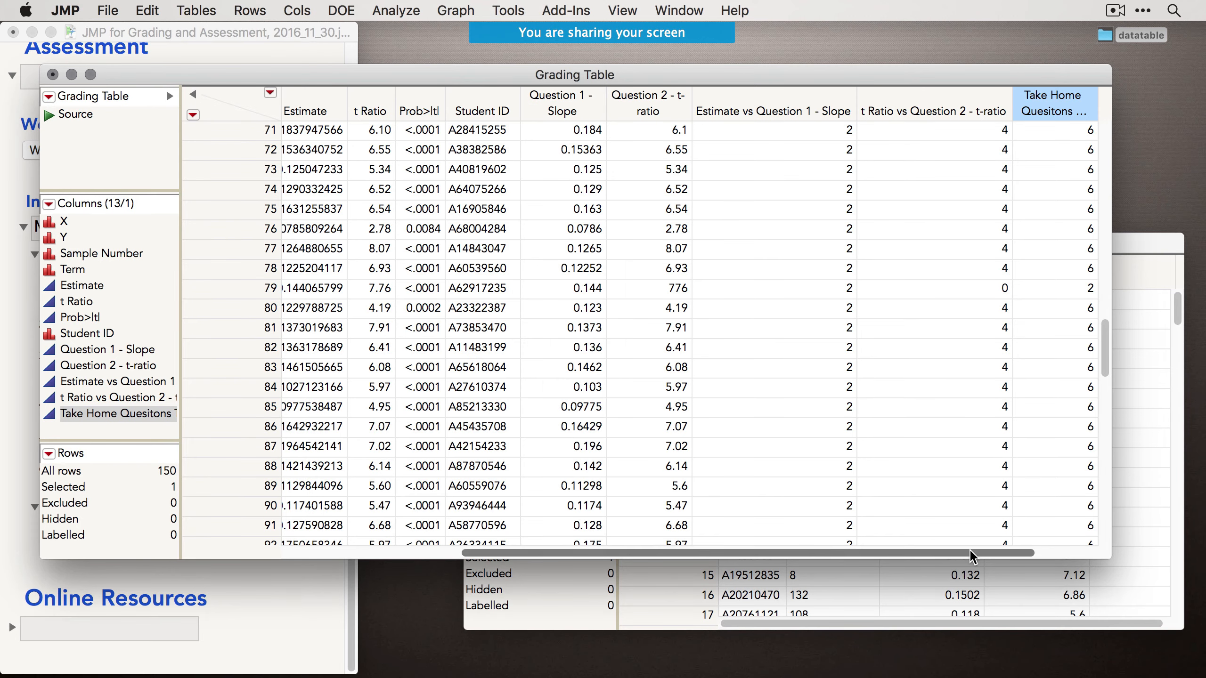
drag(972, 553, 1032, 554)
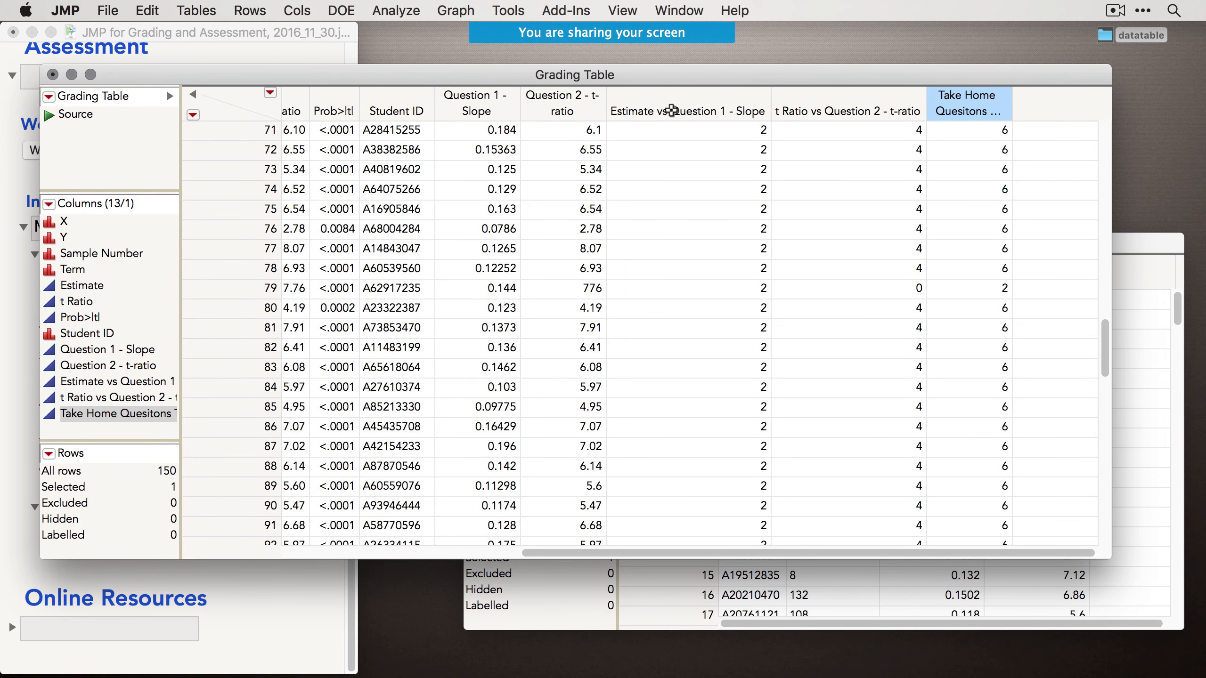
Close the Grading Table, leaving the journal and the Student Responses table open.
drag(628, 75, 673, 66)
key(super+w)
click(570, 172)
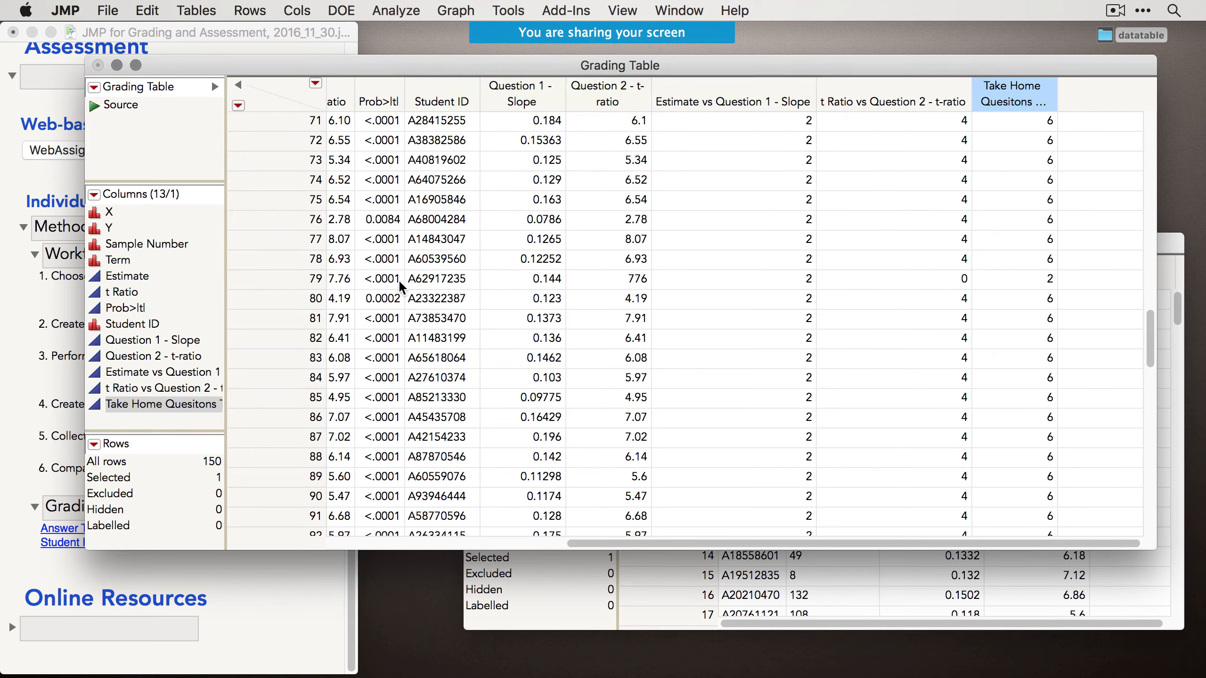
click(264, 430)
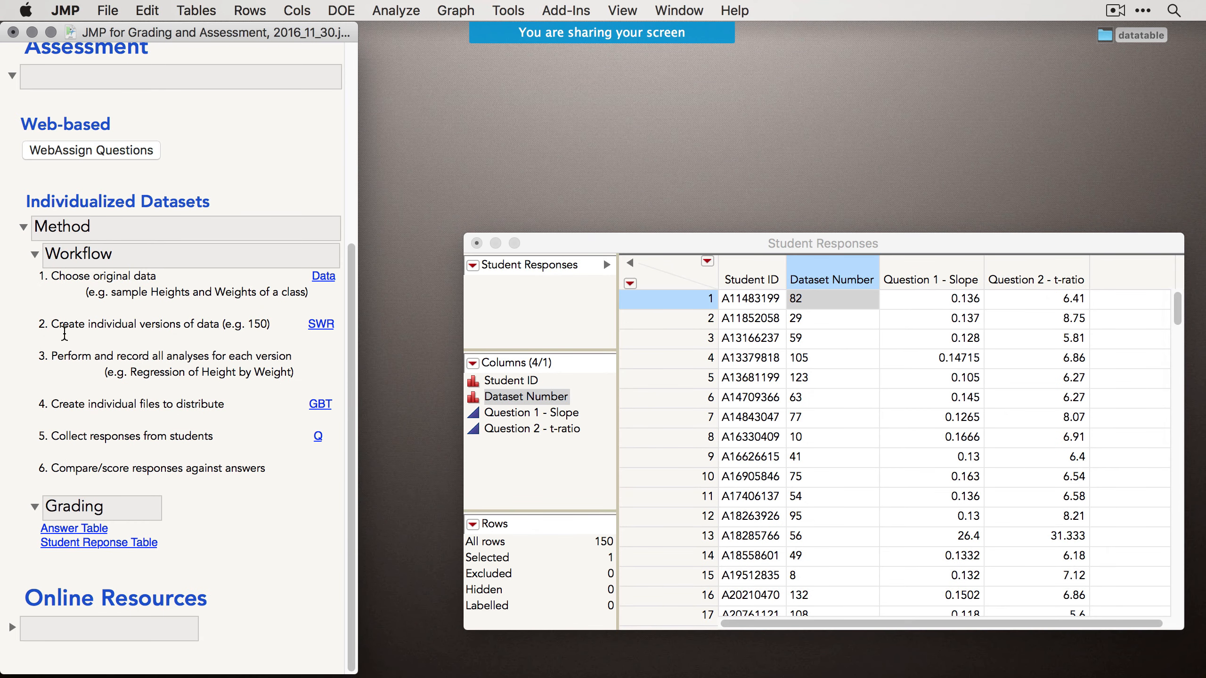
click(35, 254)
click(20, 452)
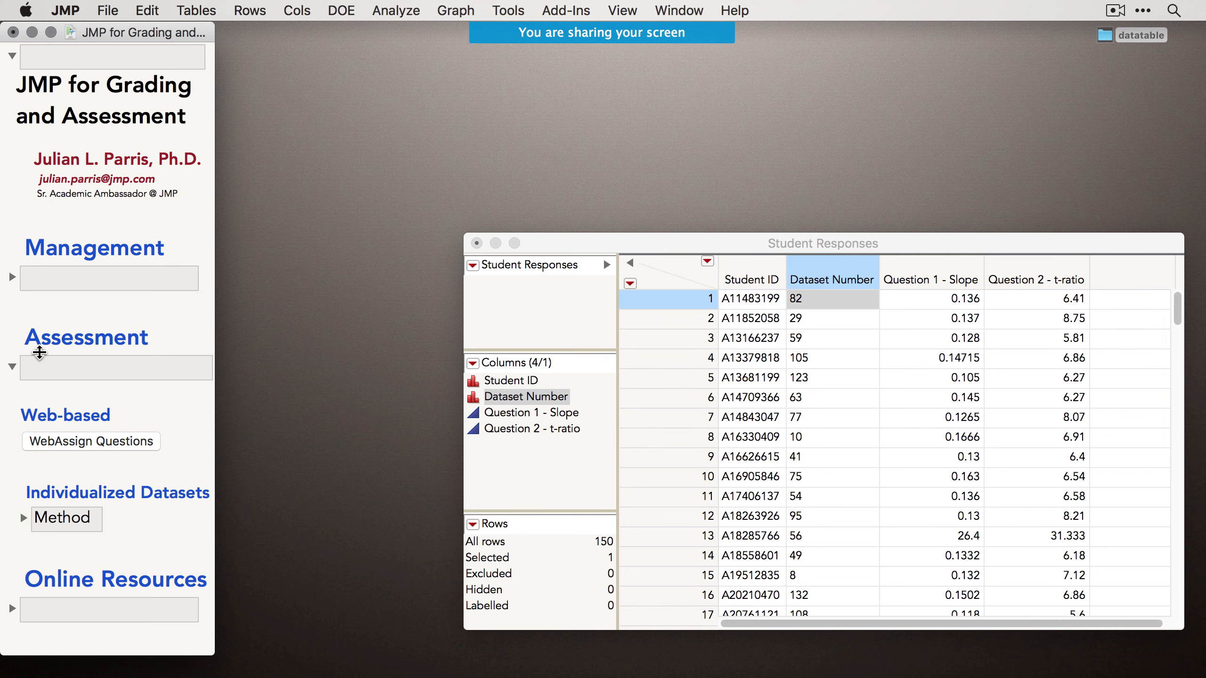
click(22, 518)
scroll(95, 499, down, 3)
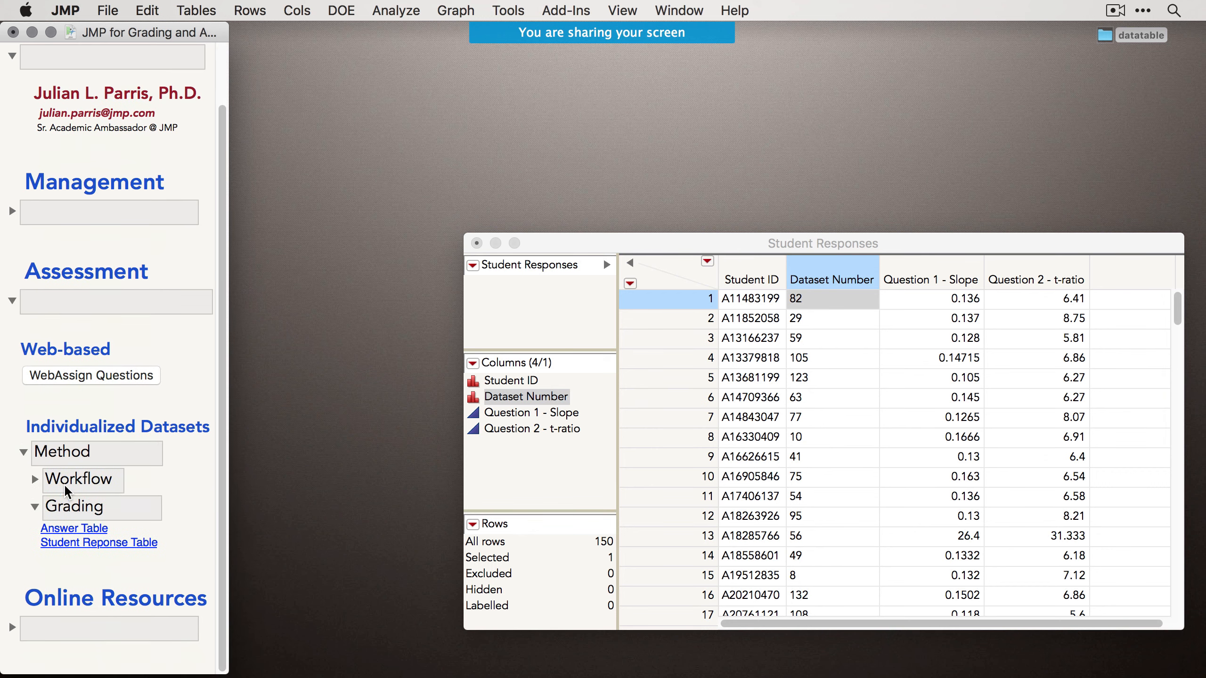
click(34, 477)
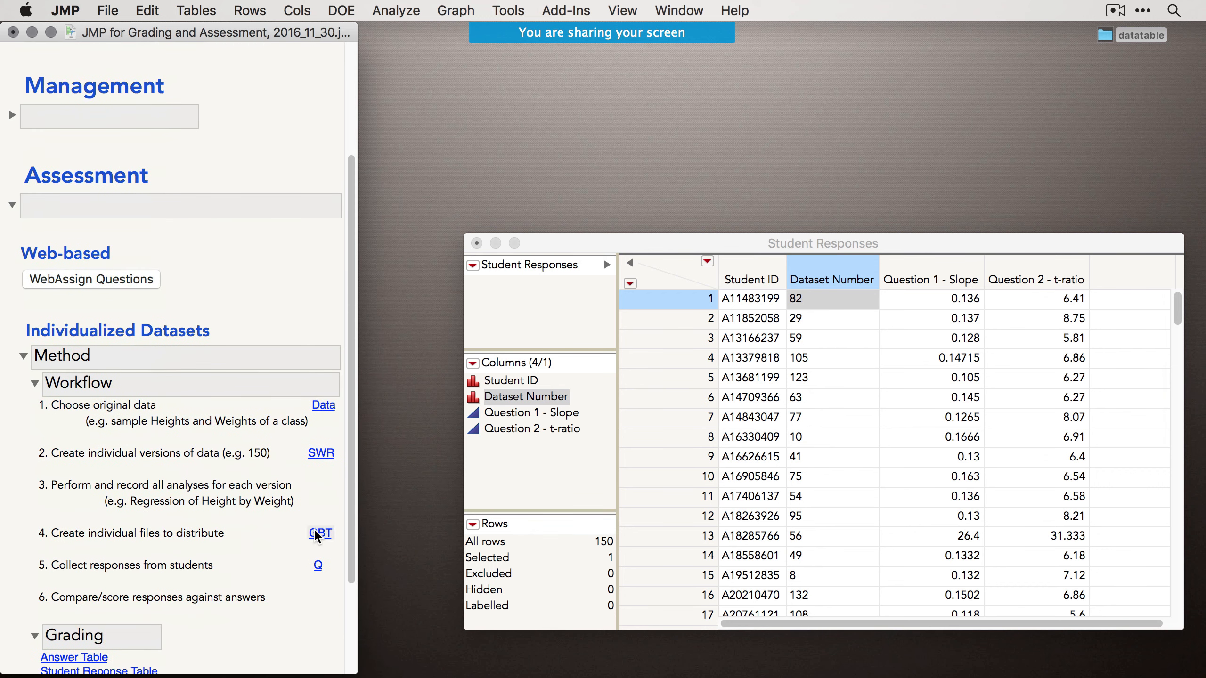
Open the GBT link for creating individual files, examine the Gradebook Tools Add-In page's download and tool descriptions, and minimize the browser.
click(320, 532)
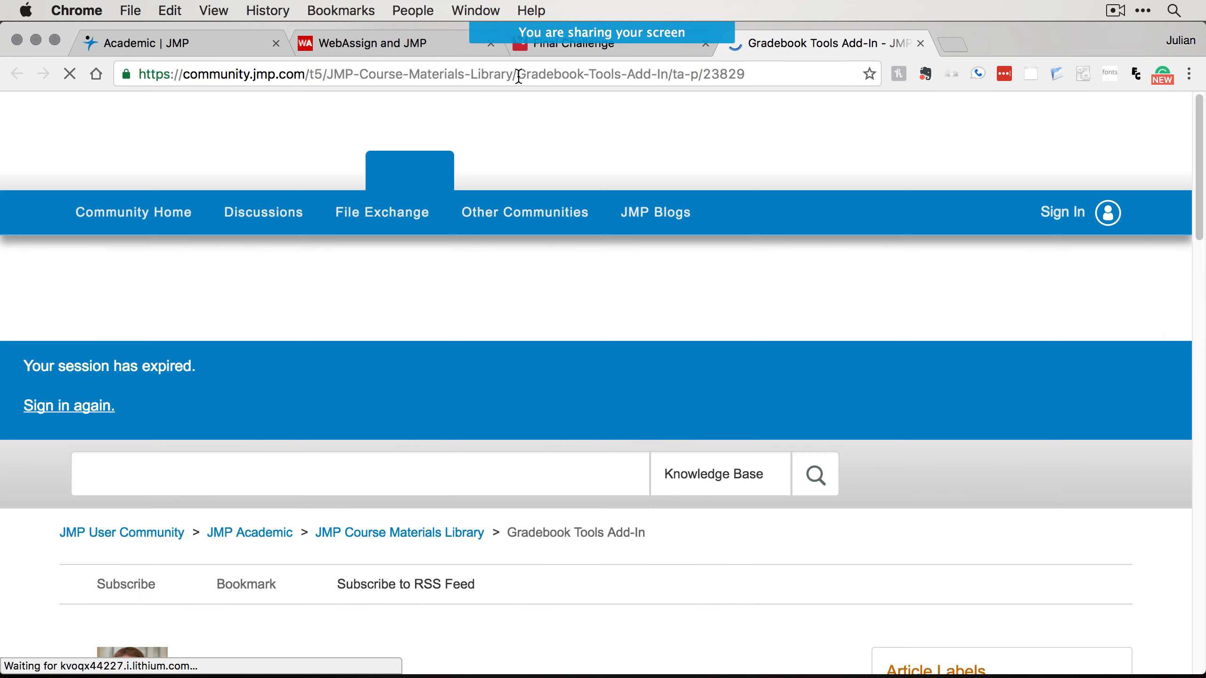
scroll(765, 475, down, 5)
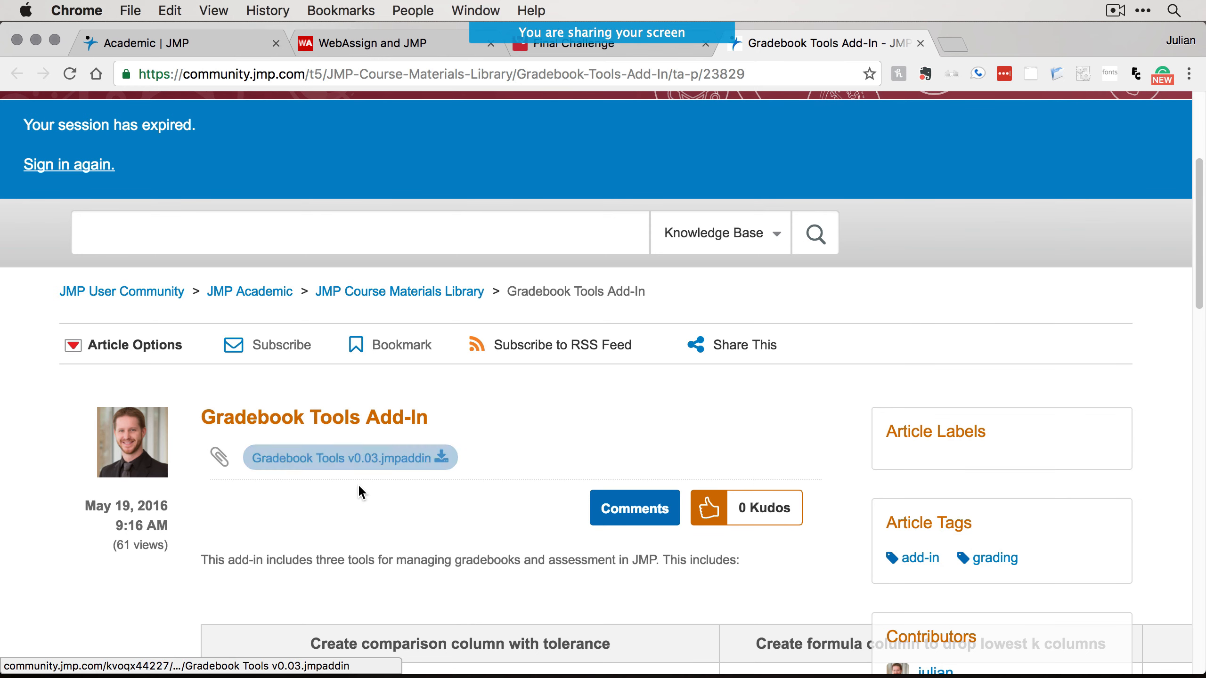
scroll(356, 487, down, 3)
scroll(440, 426, down, 2)
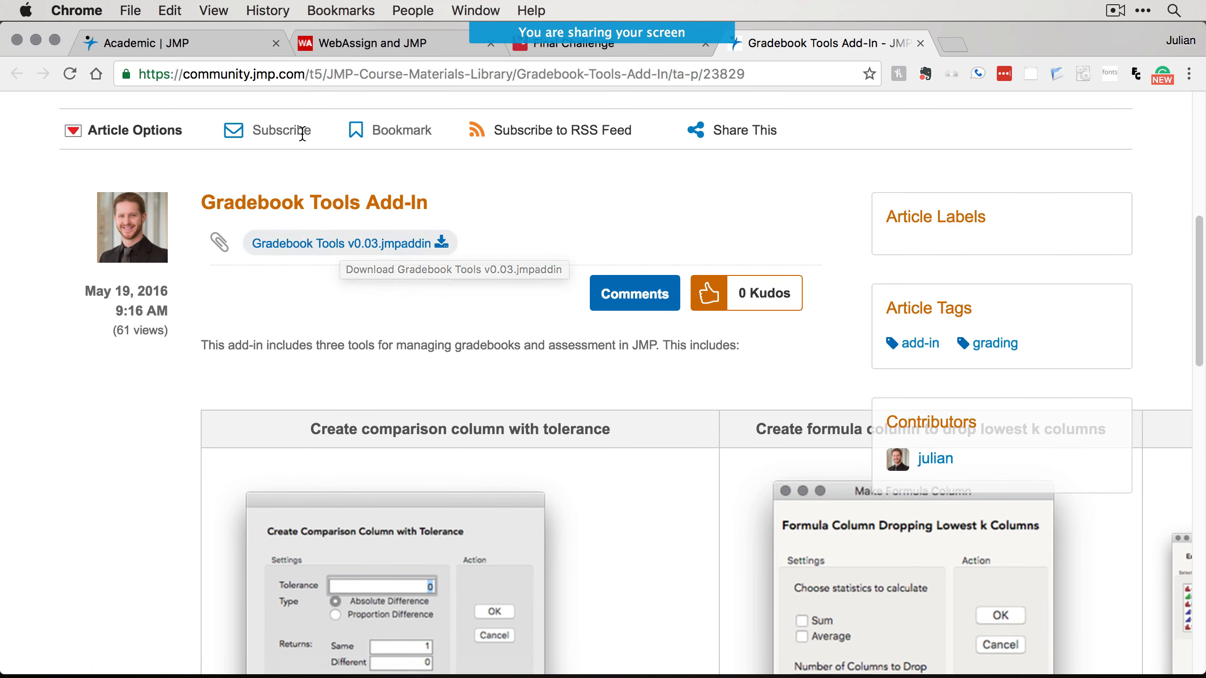
click(37, 41)
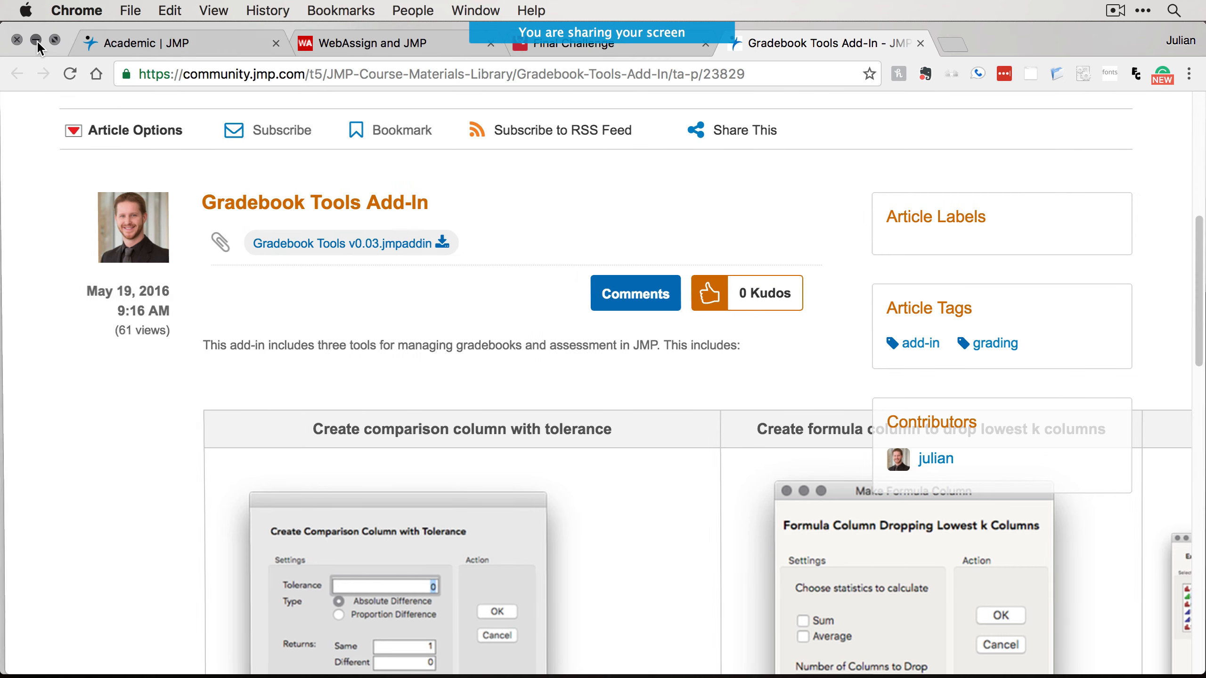
Collapse the journal's Workflow, Grading, Method and Assessment sections.
click(190, 389)
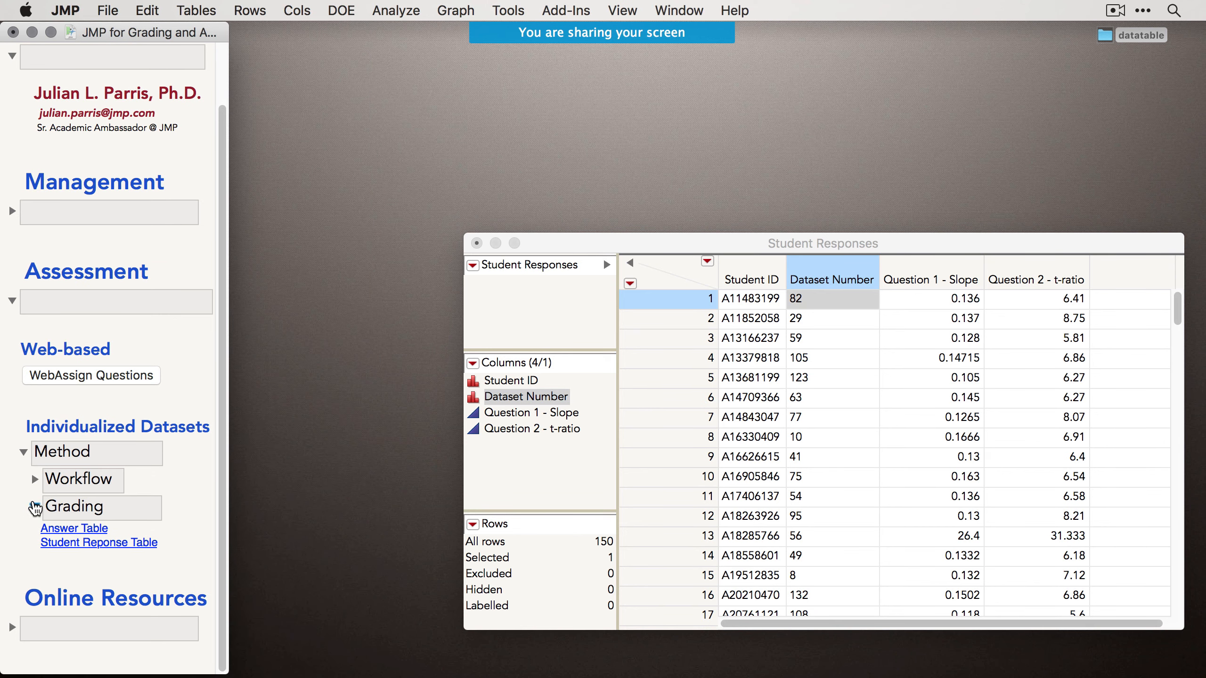
click(38, 510)
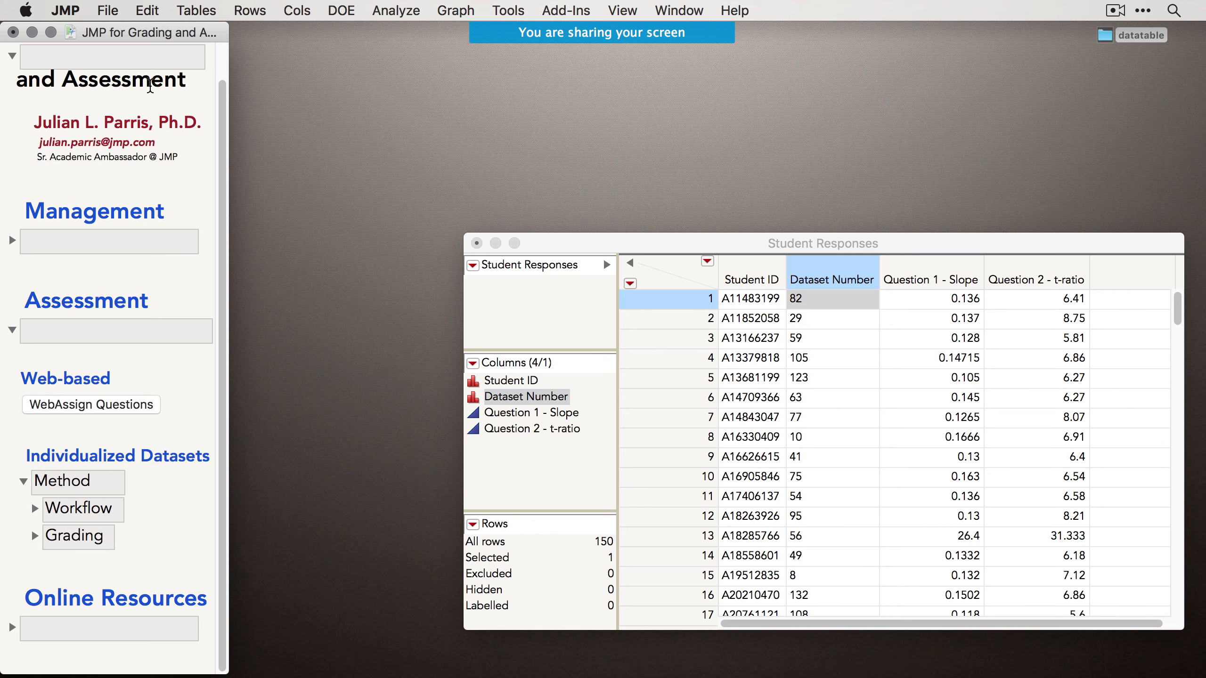
click(23, 482)
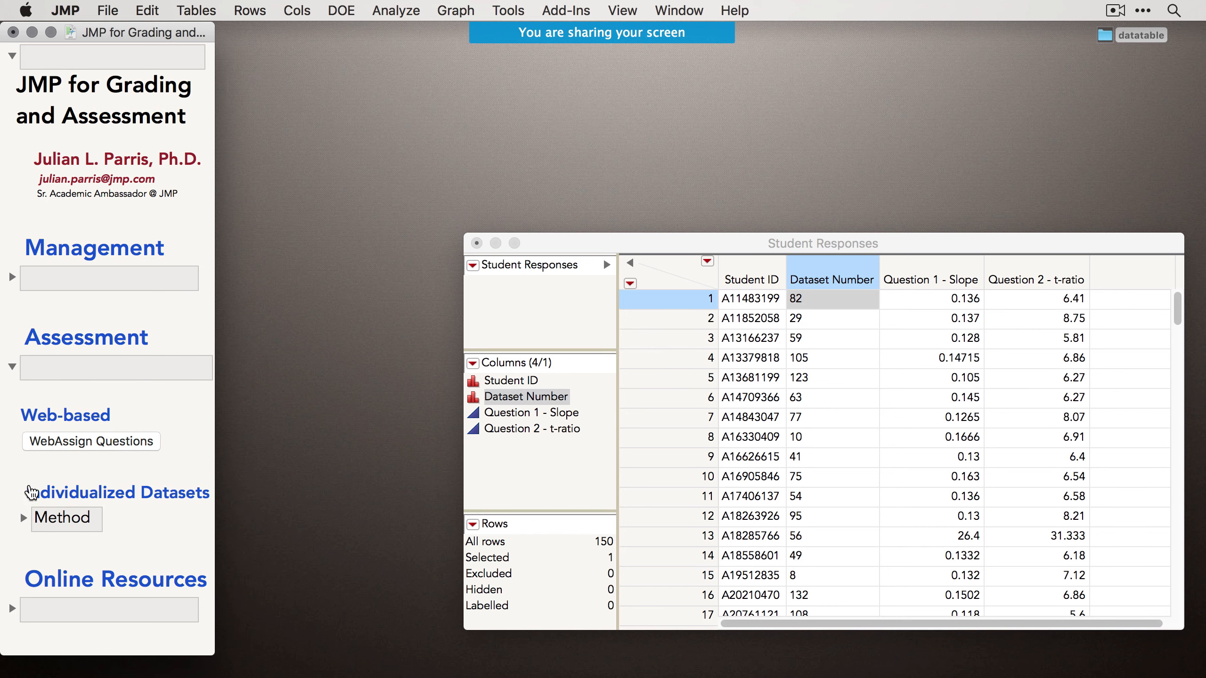
click(12, 367)
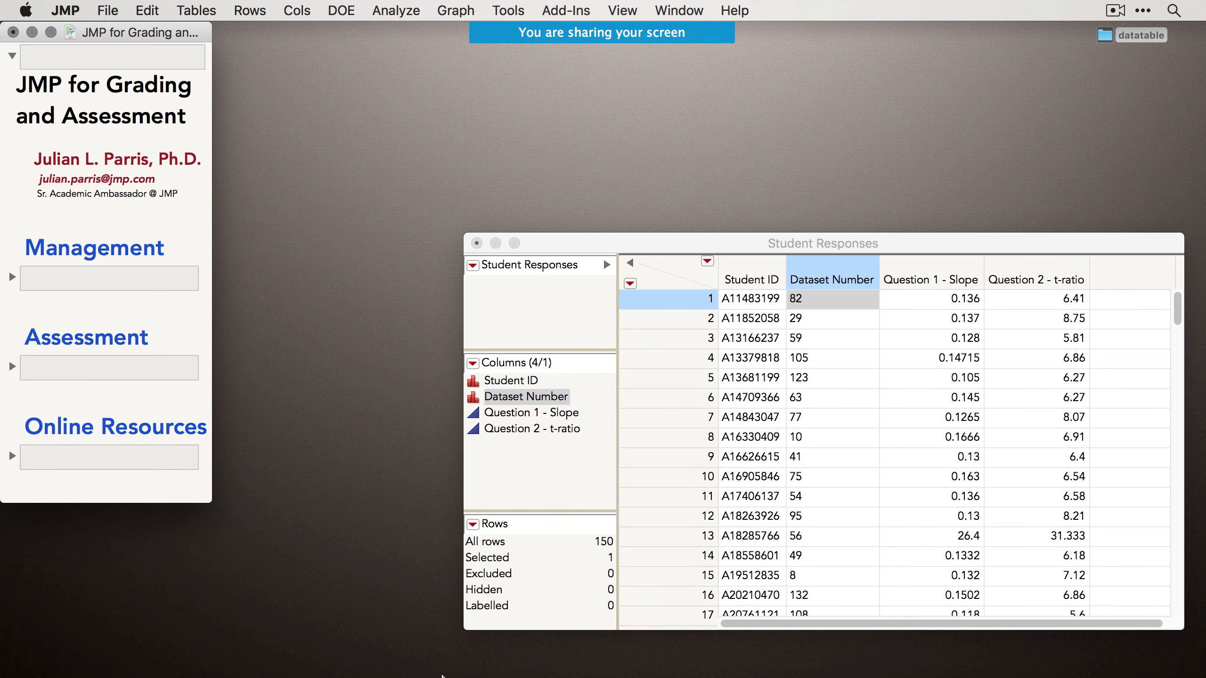
Switch to Chrome and open Academic Webcasts from the Learning JMP resources on the JMP Academic page.
mouse_move(430, 671)
click(318, 654)
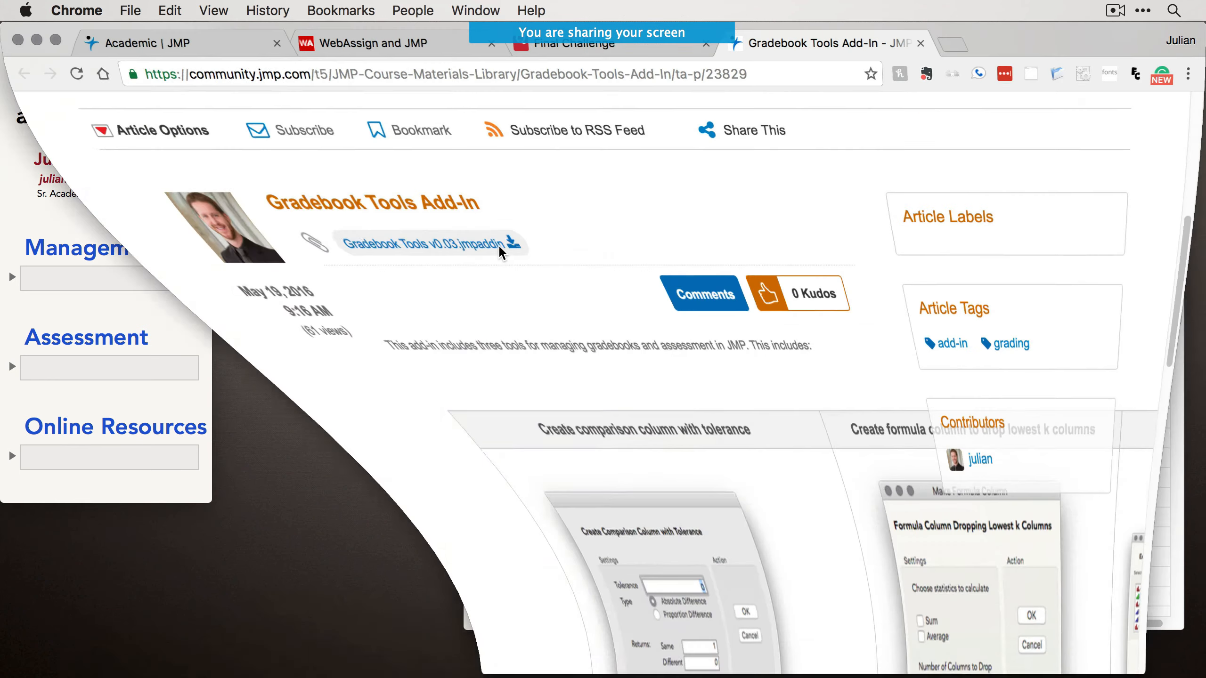
click(180, 43)
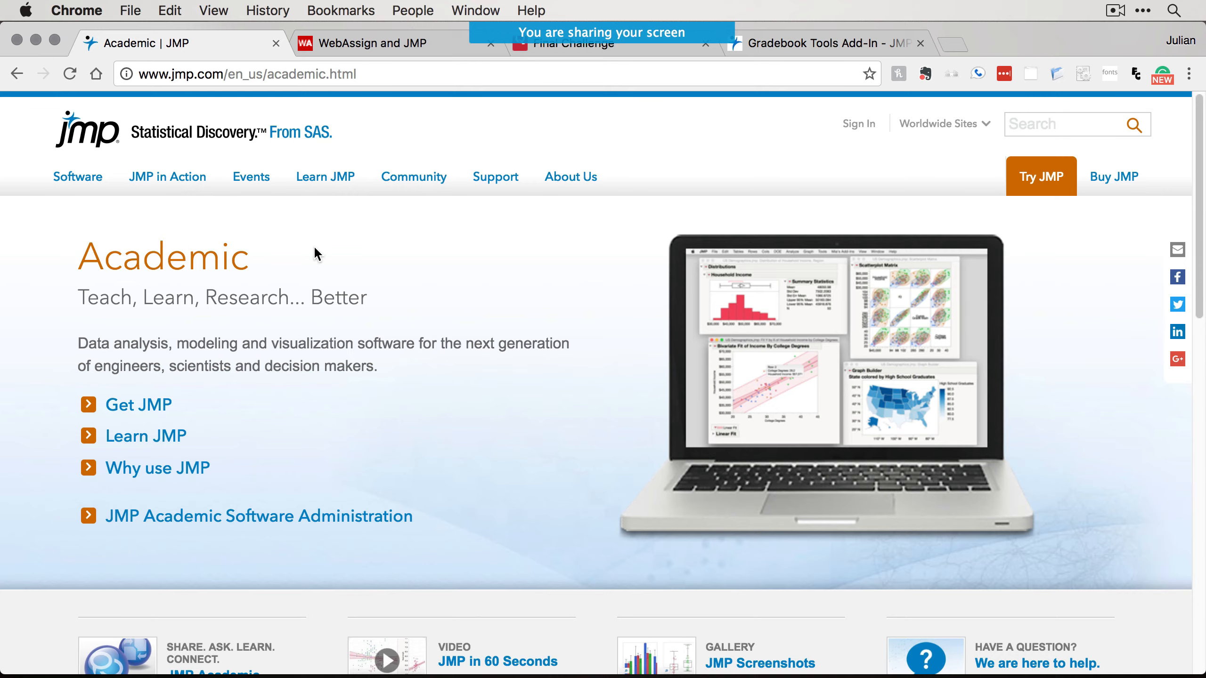
scroll(424, 406, down, 6)
scroll(428, 406, down, 7)
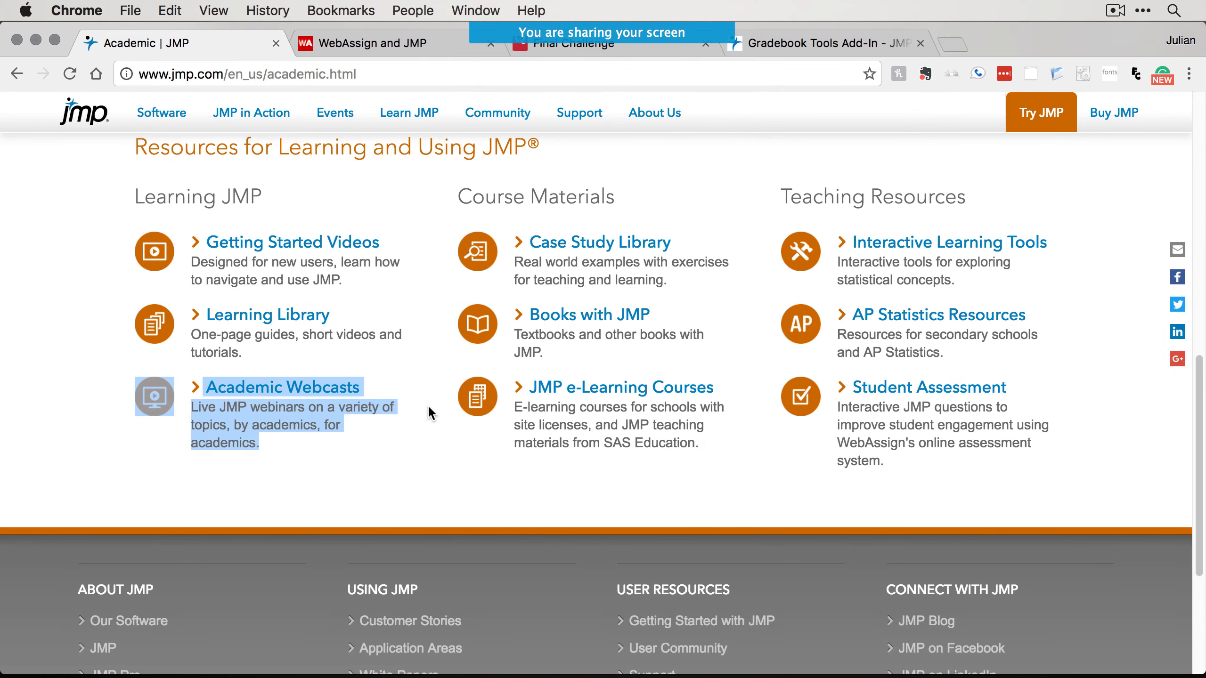
click(341, 479)
click(277, 392)
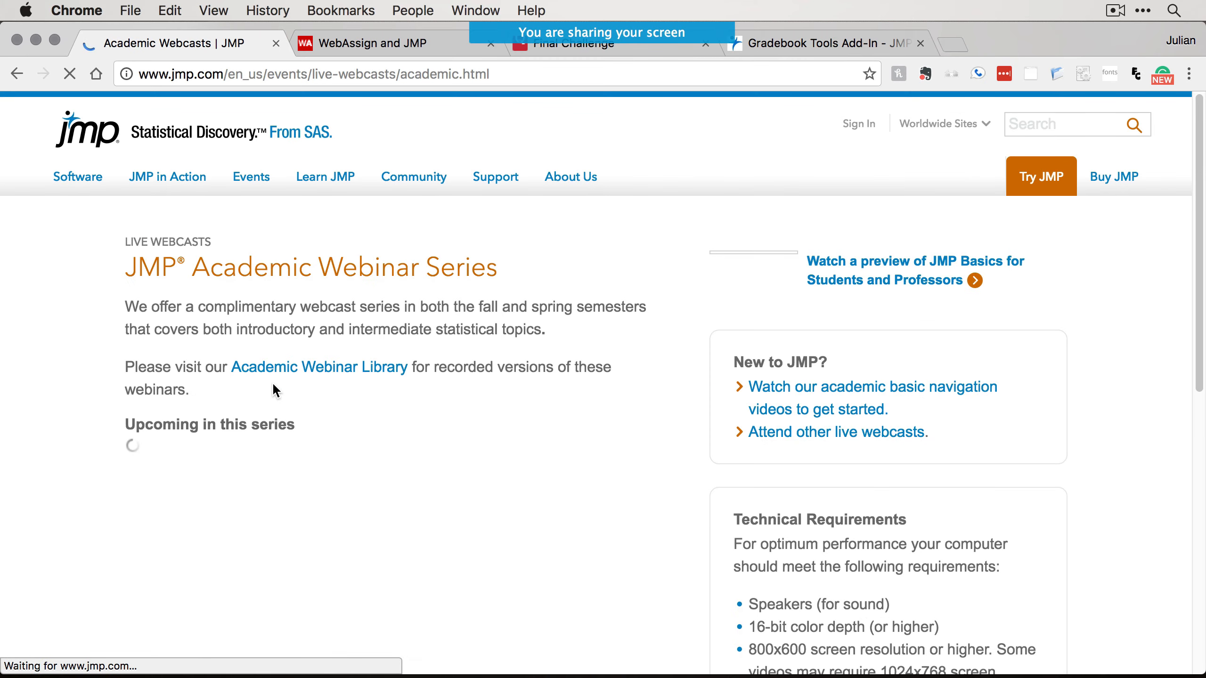
Open the Academic Webinar Library and go to the JMP for Grading and Assessment entry under Special Topics.
click(342, 372)
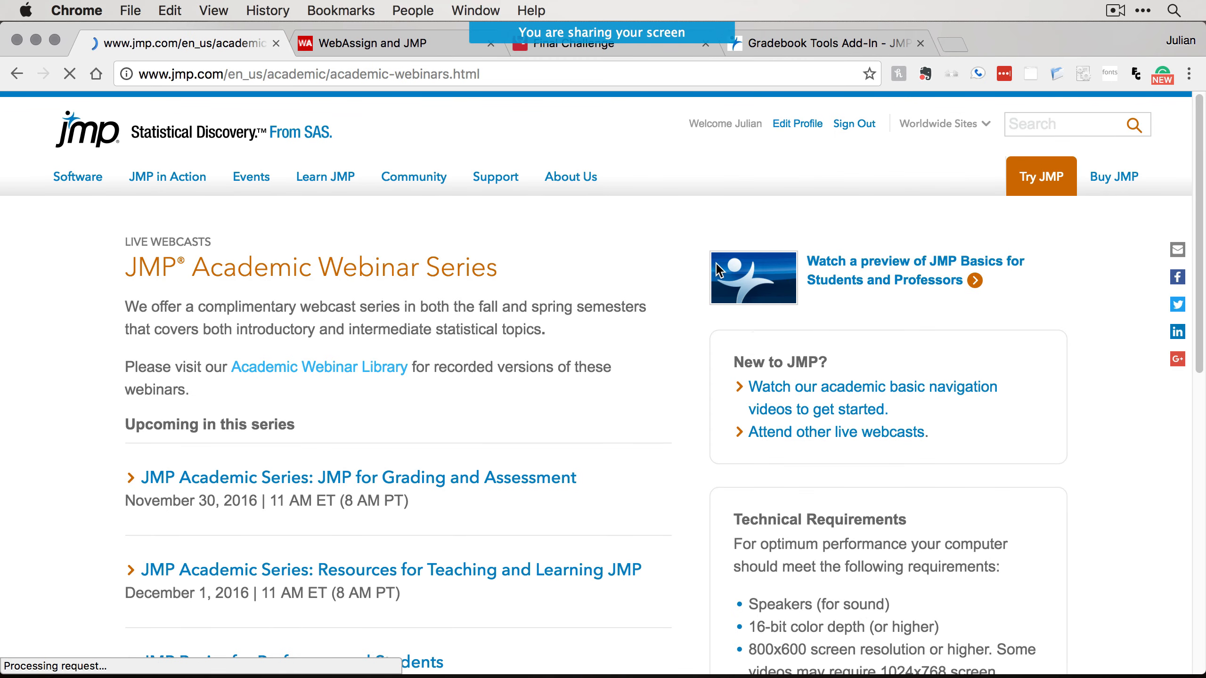
scroll(641, 449, down, 2)
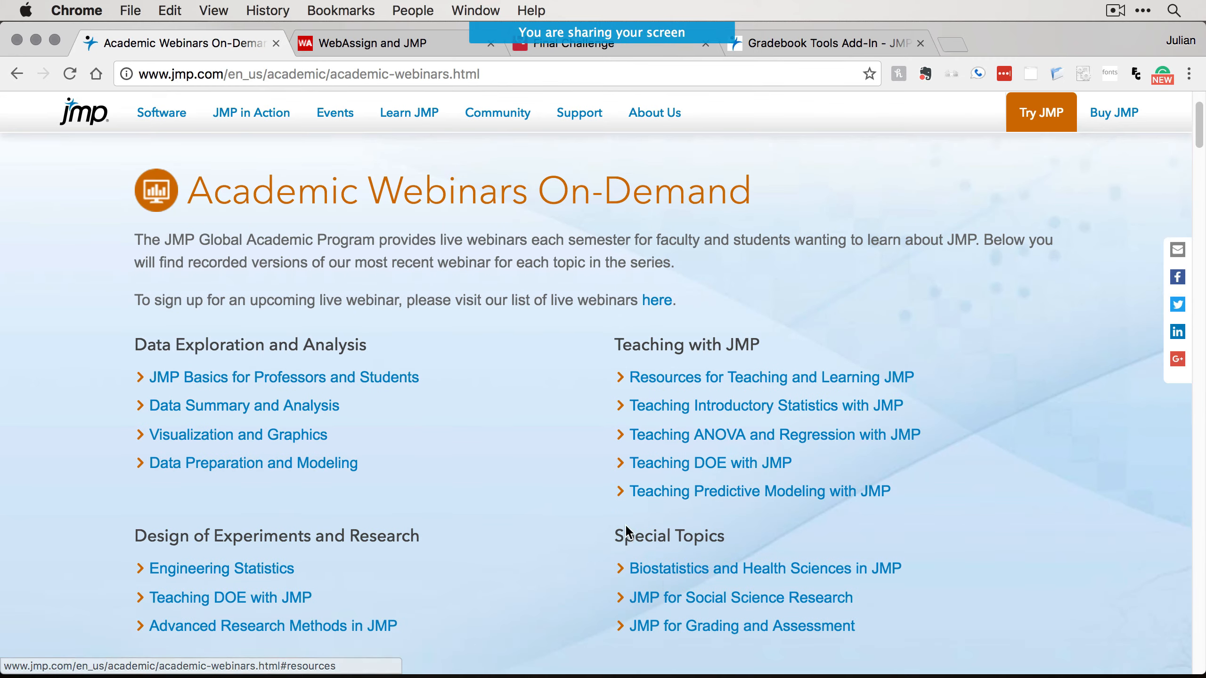
click(712, 628)
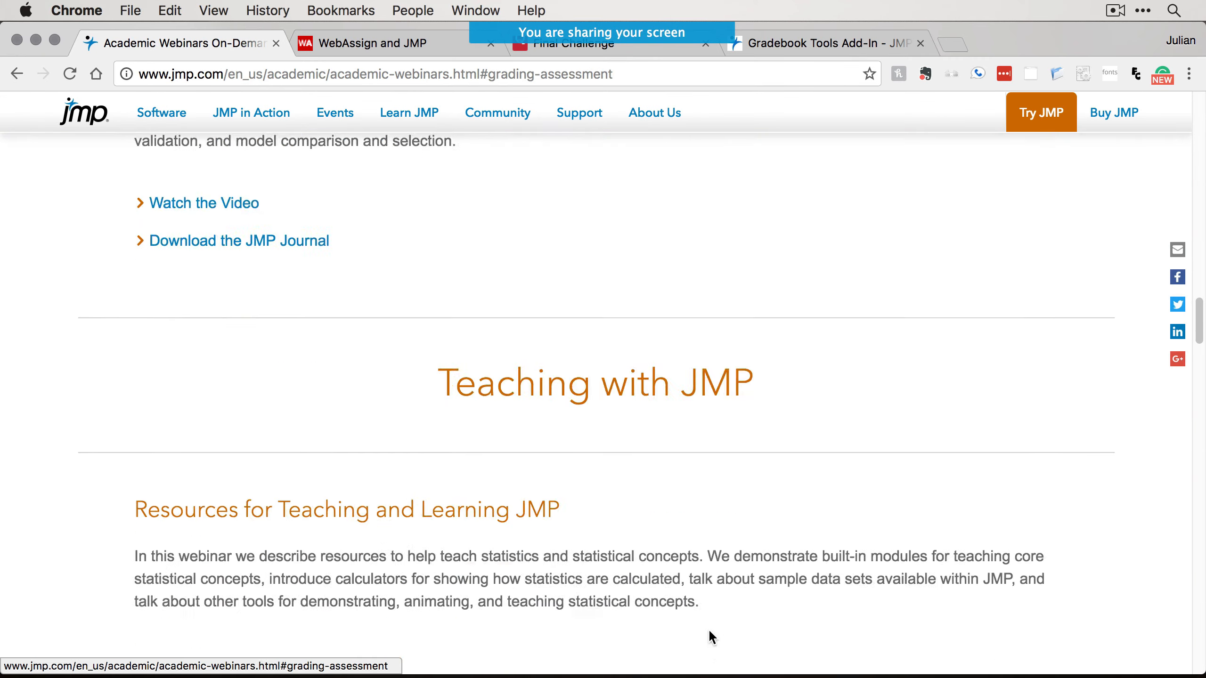